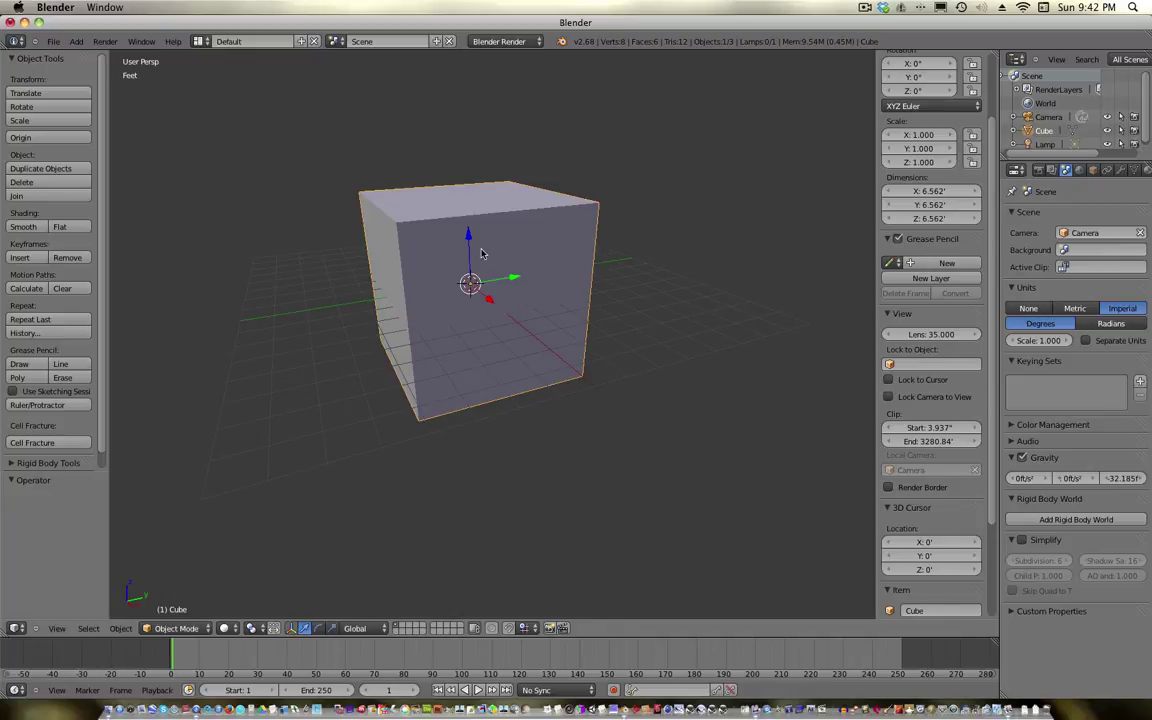
Set the cube's X and Y dimensions to 1 ft each
{"action": "middle_click_drag", "start_coordinate": [474, 275], "coordinate": [610, 276]}
{"action": "scroll", "coordinate": [490, 260], "scroll_direction": "up", "scroll_amount": 4}
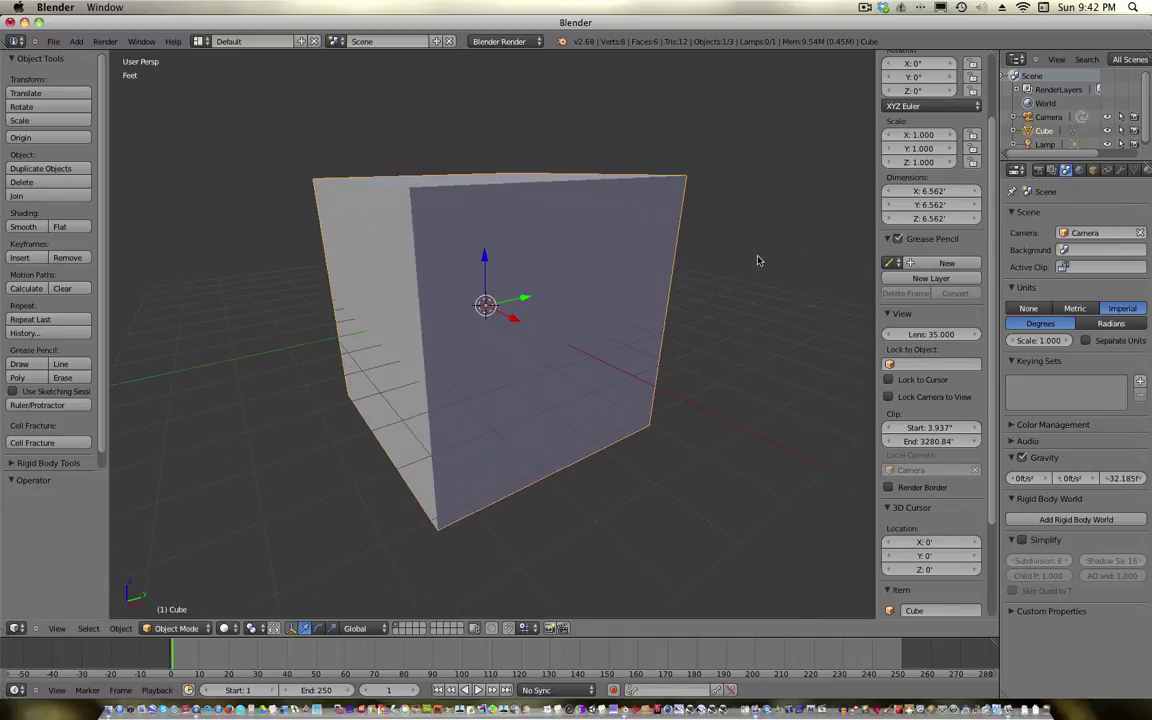
{"action": "left_click", "coordinate": [933, 192]}
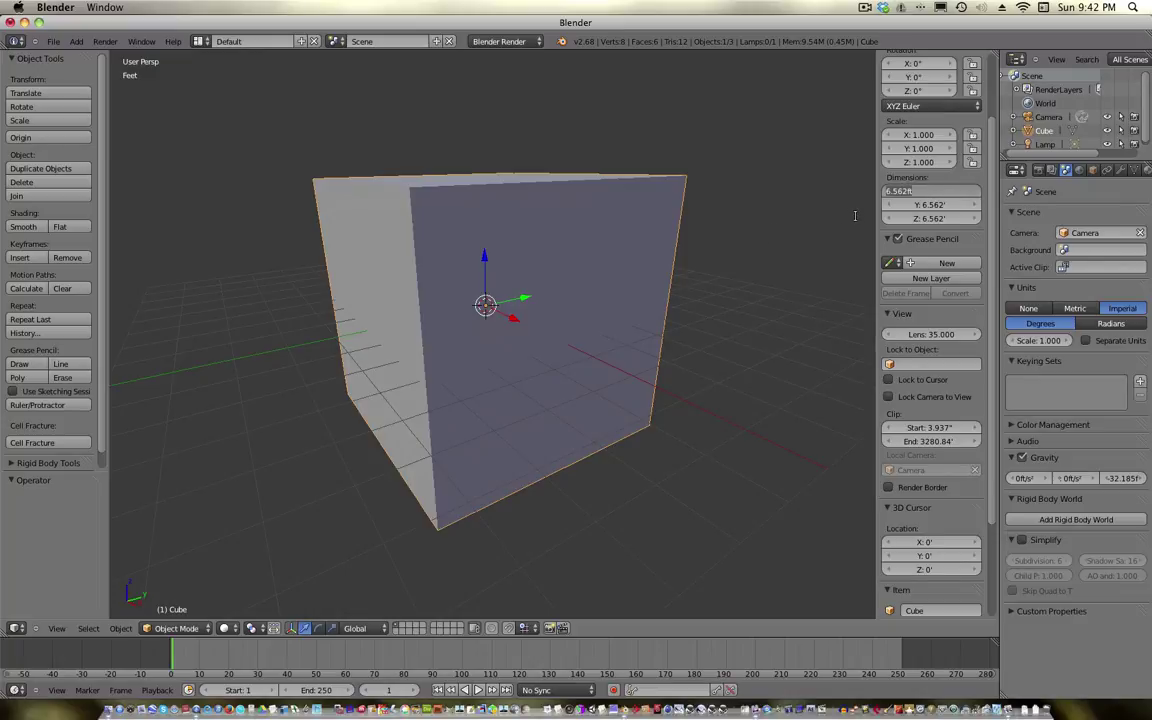
{"action": "type", "text": "1"}
{"action": "key", "text": "Tab"}
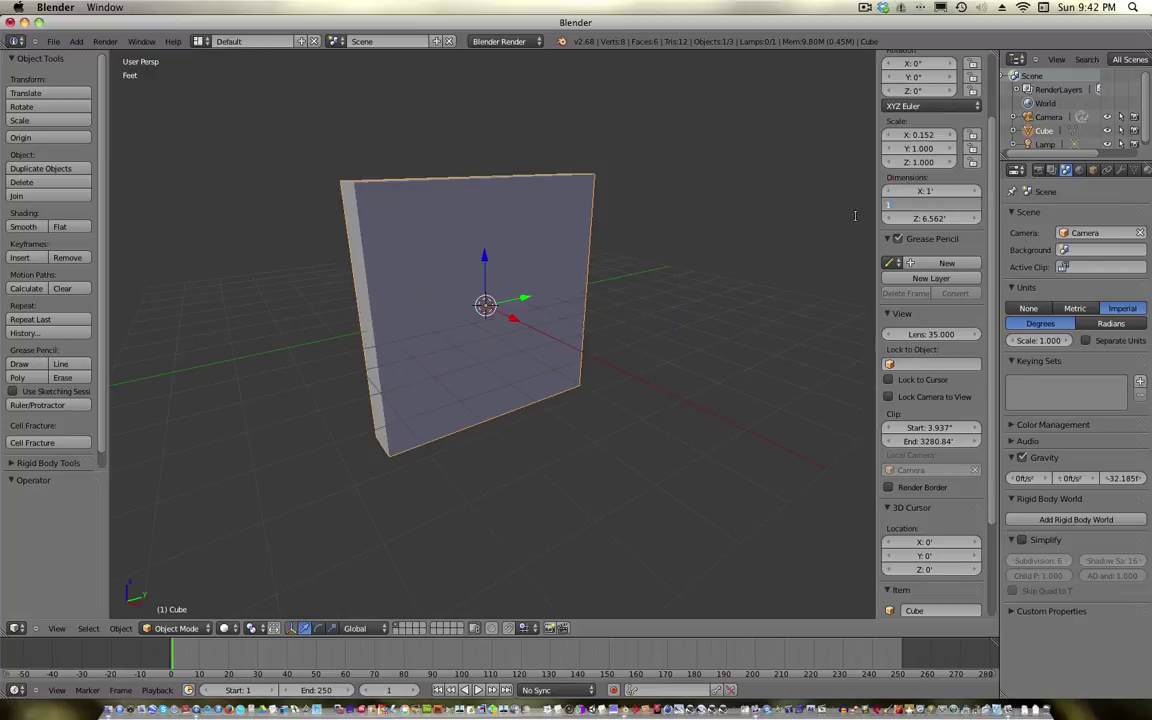
{"action": "type", "text": "1"}
{"action": "key", "text": "Return"}
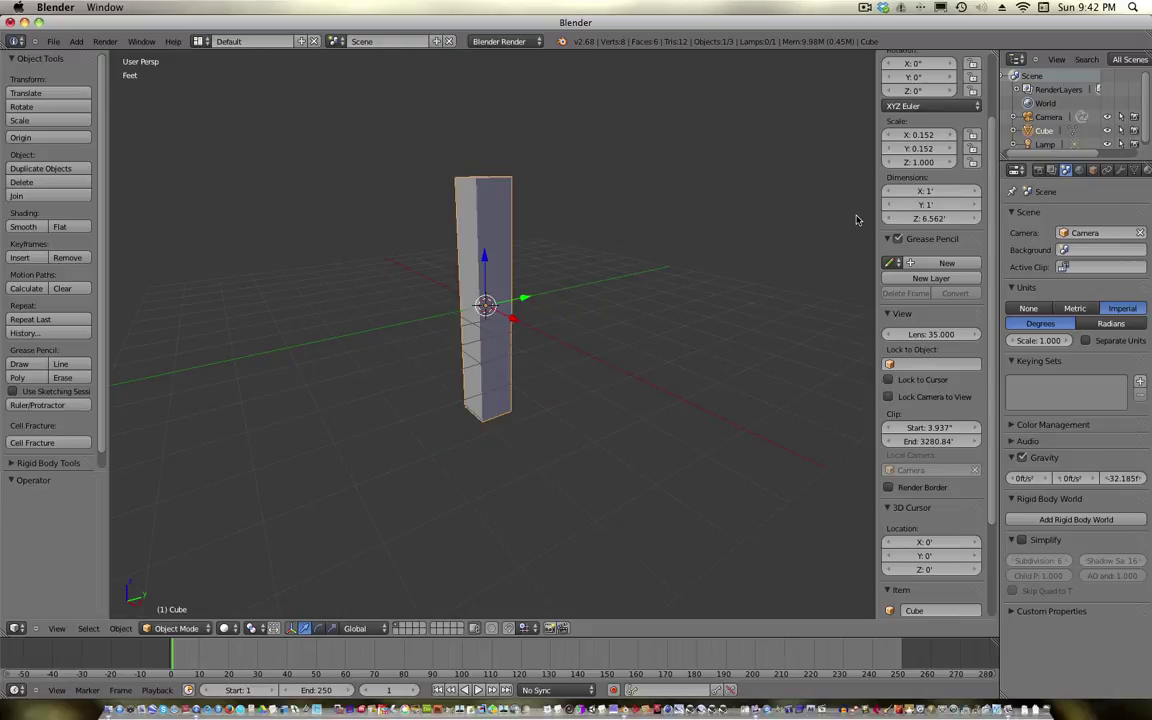
Set the cube's Z dimension to .25 inches to make a thin square base slab
{"action": "left_click", "coordinate": [944, 219]}
{"action": "key", "text": "BackSpace"}
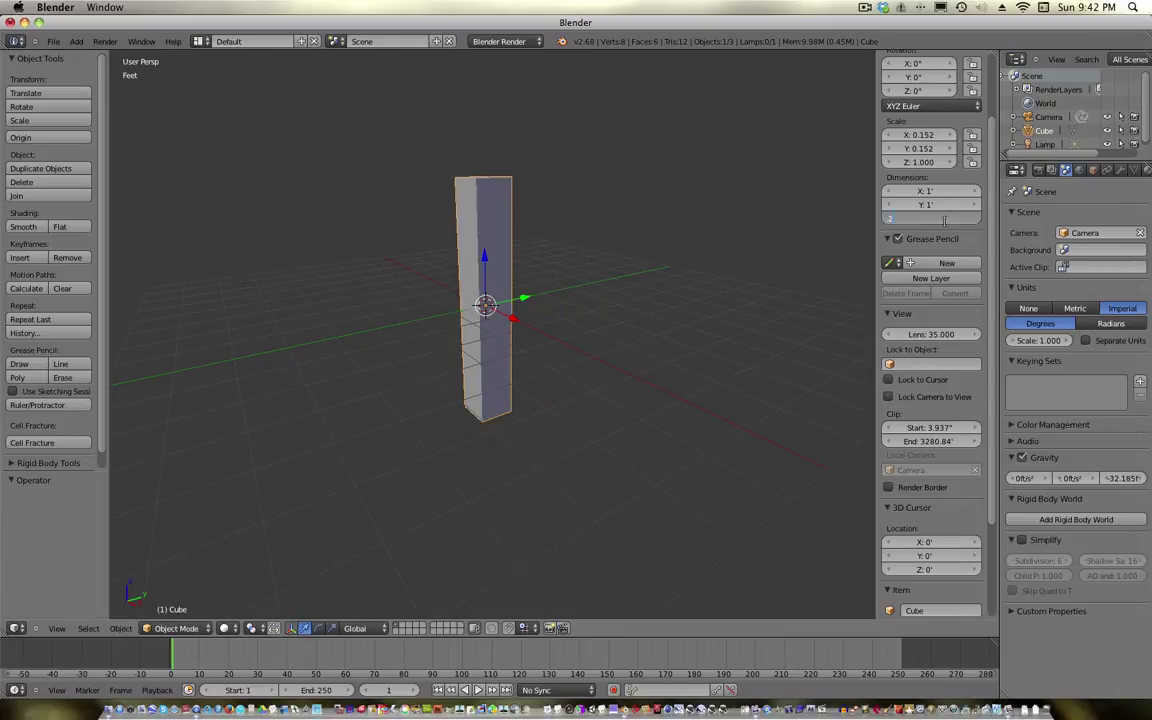
{"action": "type", "text": ".25\""}
{"action": "key", "text": "Return"}
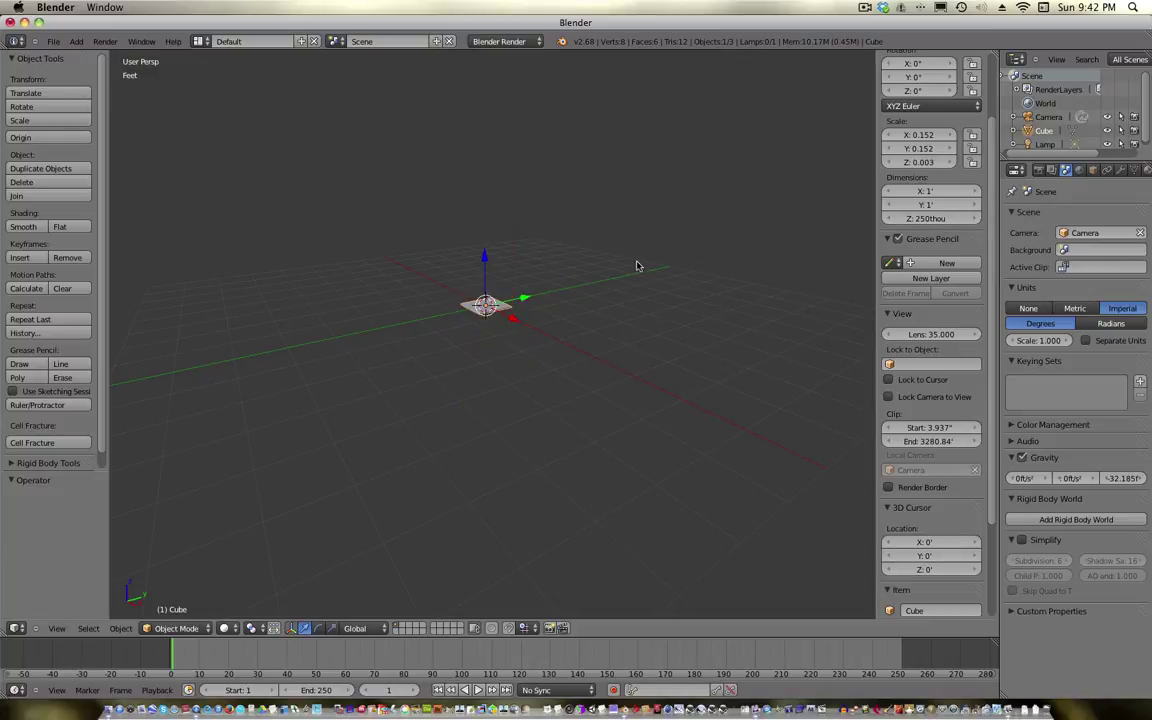
{"action": "left_click", "coordinate": [940, 219]}
{"action": "left_click", "coordinate": [419, 352]}
Duplicate the base slab in place and rotate the copy 90° about the global X axis
{"action": "scroll", "coordinate": [419, 352], "scroll_direction": "up", "scroll_amount": 4}
{"action": "middle_click_drag", "start_coordinate": [419, 352], "coordinate": [450, 279]}
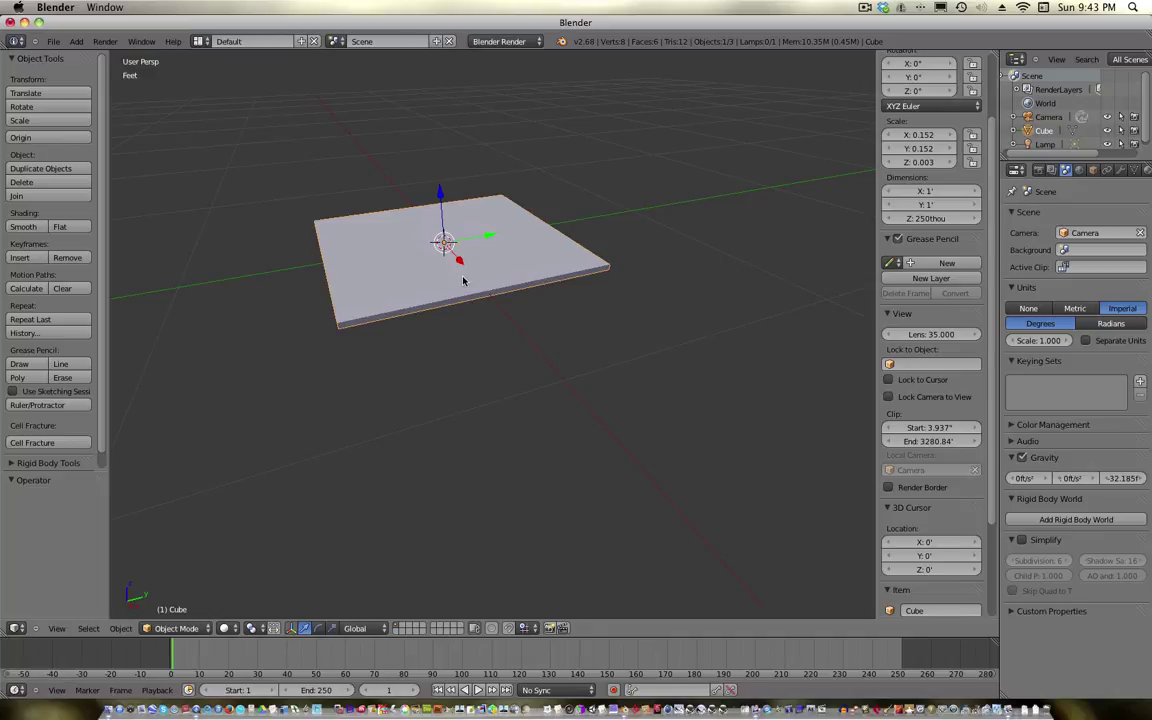
{"action": "key", "text": "shift+d"}
{"action": "left_click", "coordinate": [469, 220]}
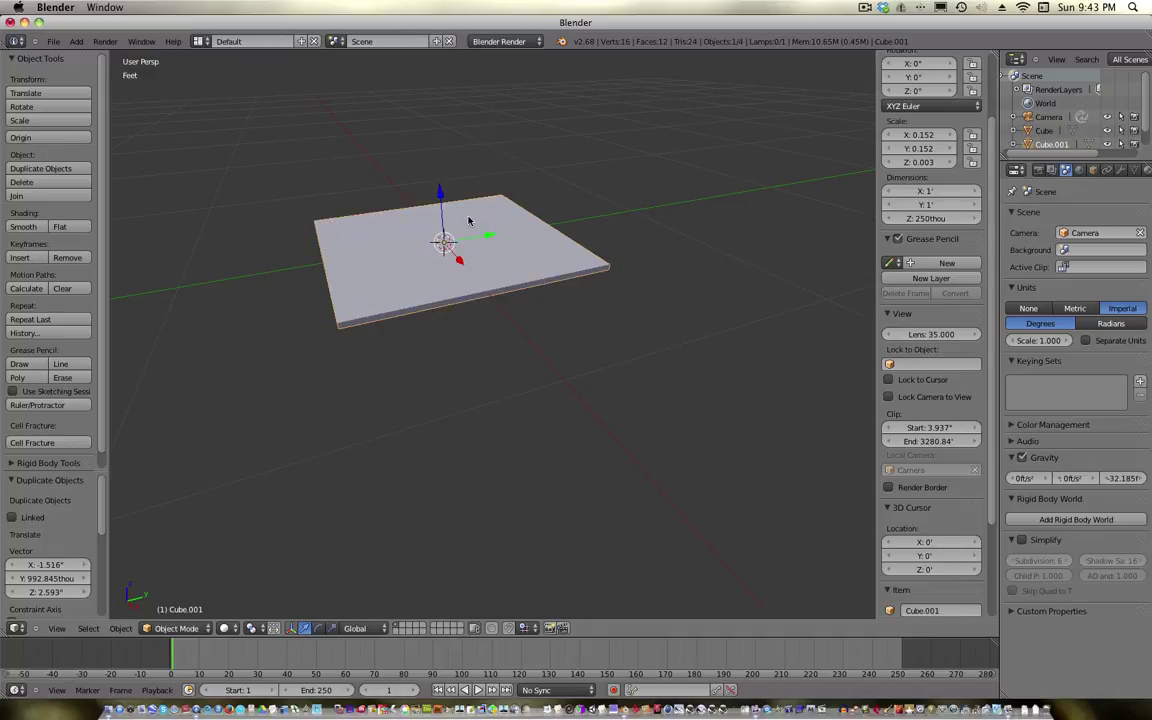
{"action": "key", "text": "r"}
{"action": "key", "text": "x"}
{"action": "key", "text": "9"}
{"action": "key", "text": "0"}
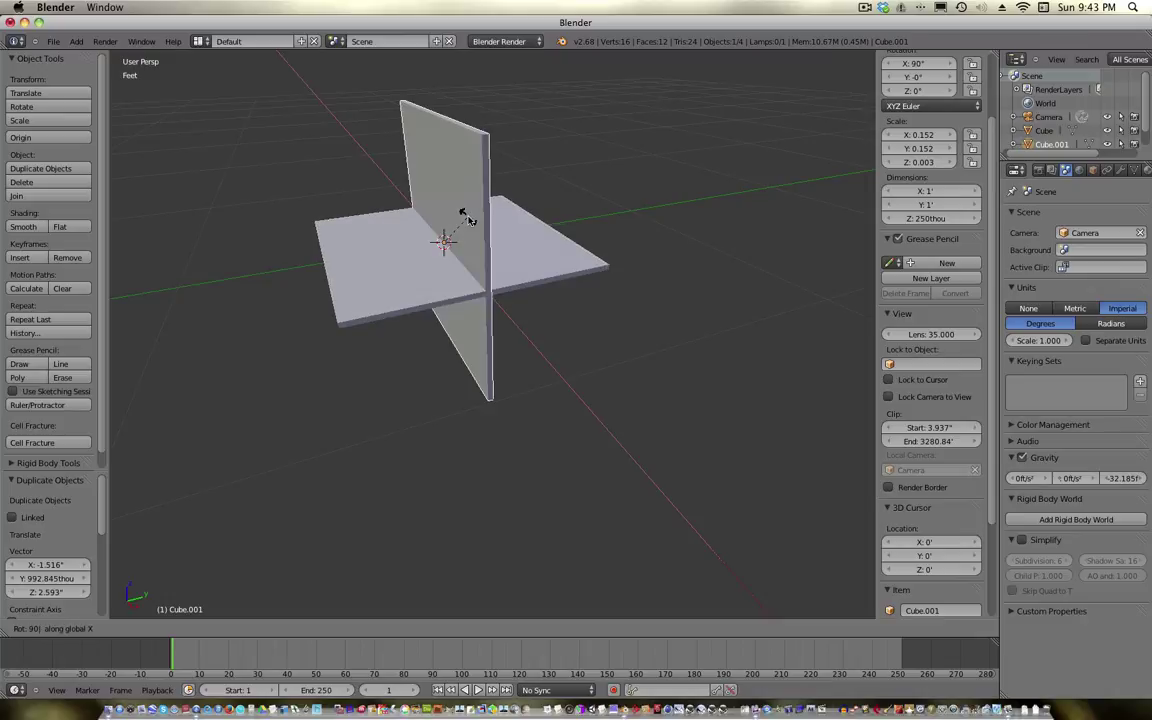
{"action": "key", "text": "Return"}
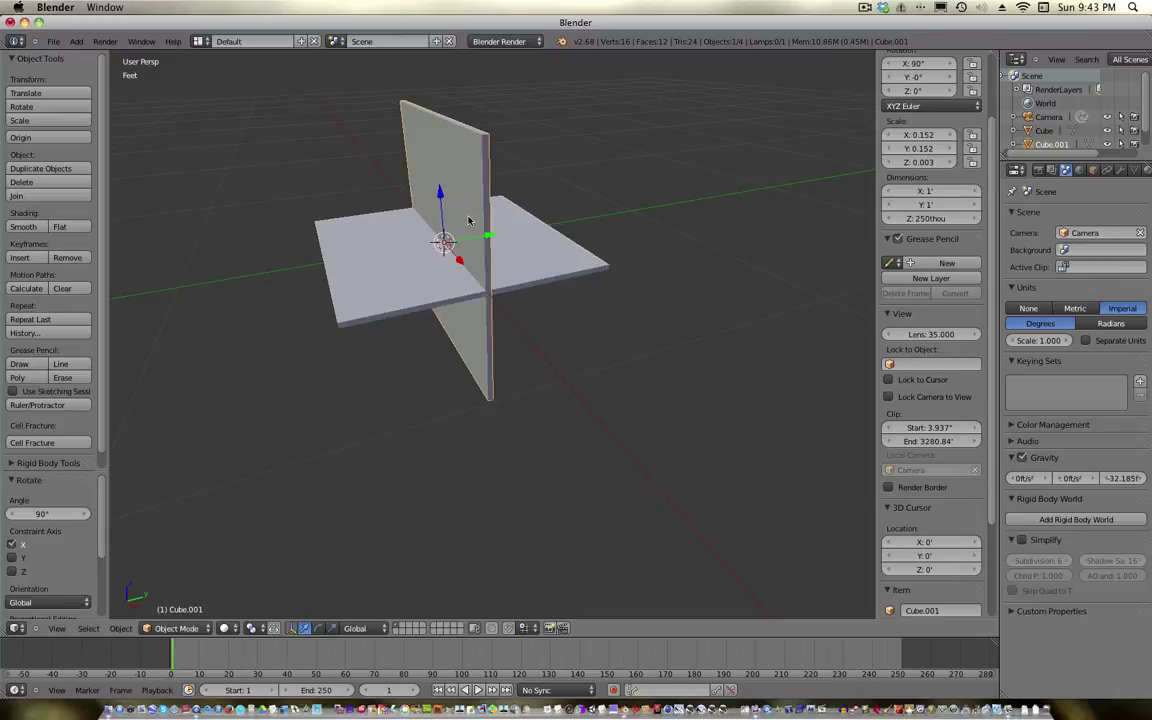
Set the snap element to Face, raise the upright panel onto the base, and shift it about -0.71 inches along Y
{"action": "left_click", "coordinate": [522, 628]}
{"action": "left_click", "coordinate": [549, 575]}
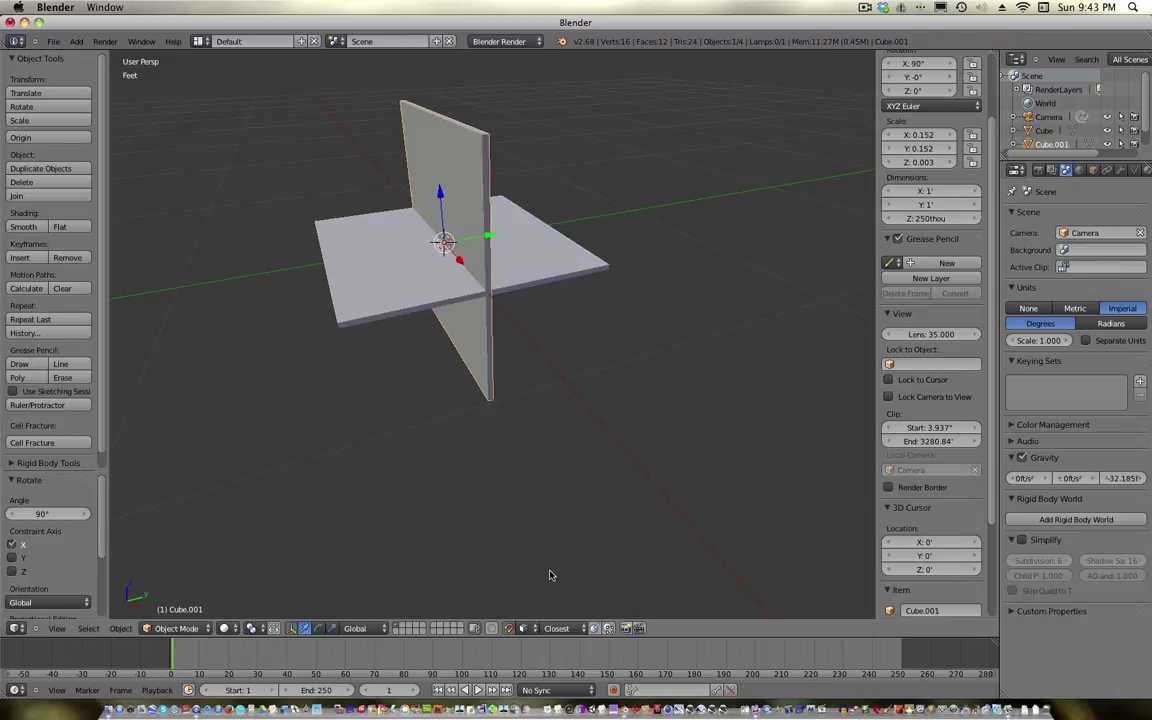
{"action": "left_click_drag", "start_coordinate": [440, 203], "coordinate": [430, 105]}
{"action": "mouse_move", "coordinate": [433, 107]}
{"action": "middle_mouse_down"}
{"action": "mouse_move", "coordinate": [433, 220]}
{"action": "mouse_move", "coordinate": [430, 95]}
{"action": "middle_mouse_up"}
{"action": "left_click_drag", "start_coordinate": [430, 95], "coordinate": [433, 262]}
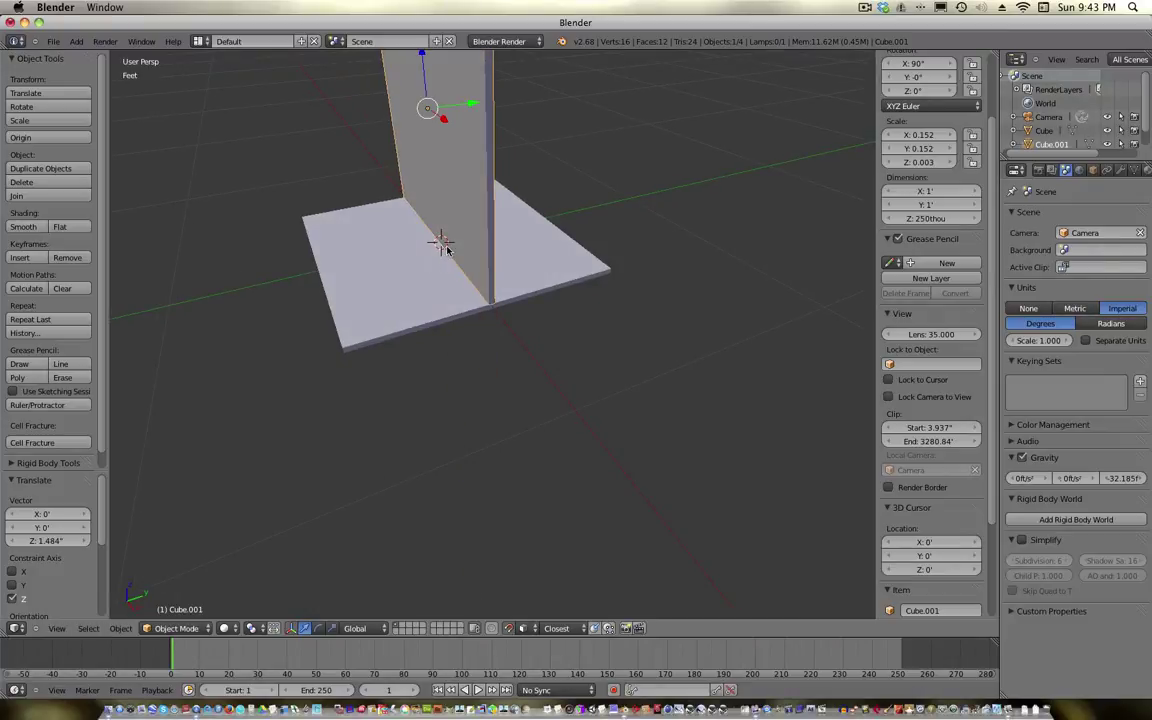
{"action": "left_click_drag", "start_coordinate": [468, 101], "coordinate": [452, 106]}
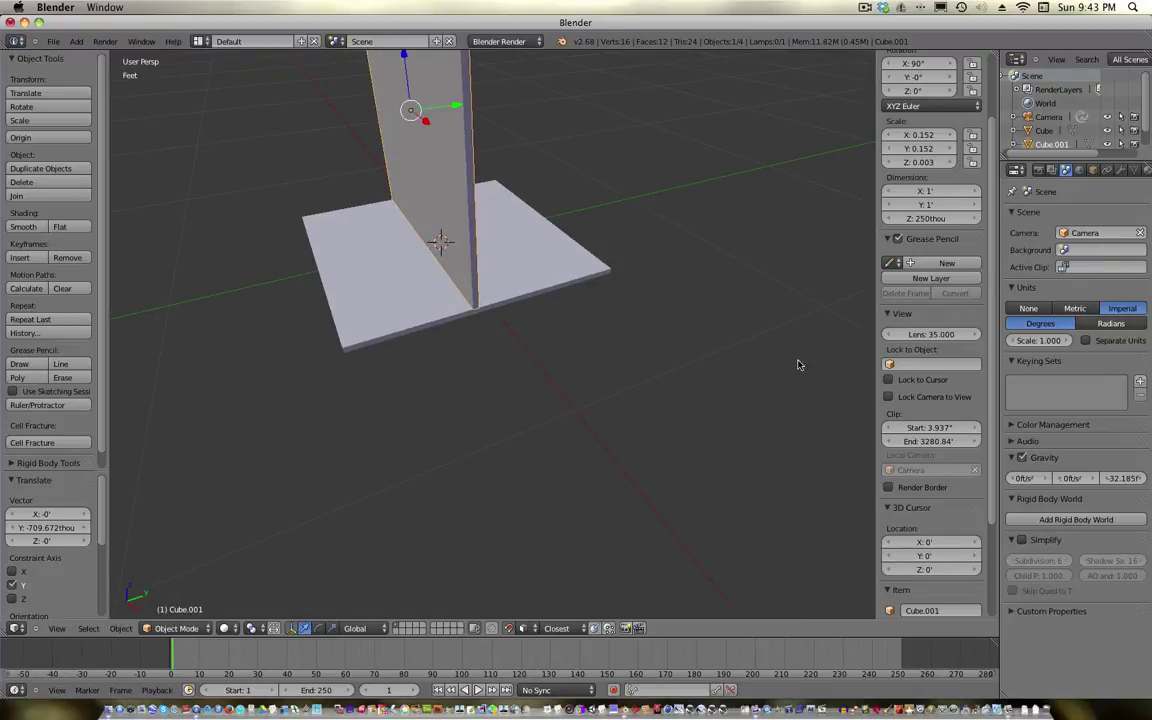
Start the Screencast Keys display in the 3D view
{"action": "scroll", "coordinate": [955, 528], "scroll_direction": "down", "scroll_amount": 4}
{"action": "left_click", "coordinate": [936, 607]}
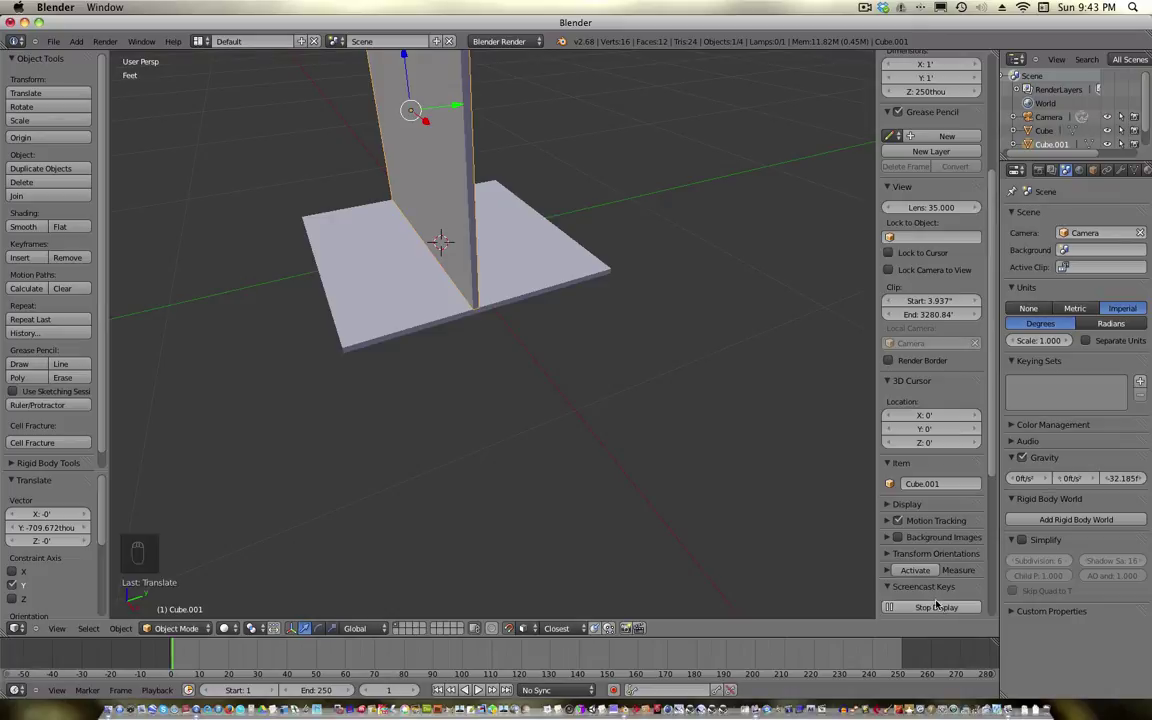
Set the upright panel's Y dimension to 8 inches and lower it 2 inches along Z onto the base
{"action": "middle_click_drag", "start_coordinate": [437, 406], "coordinate": [560, 290]}
{"action": "scroll", "coordinate": [900, 200], "scroll_direction": "up", "scroll_amount": 6}
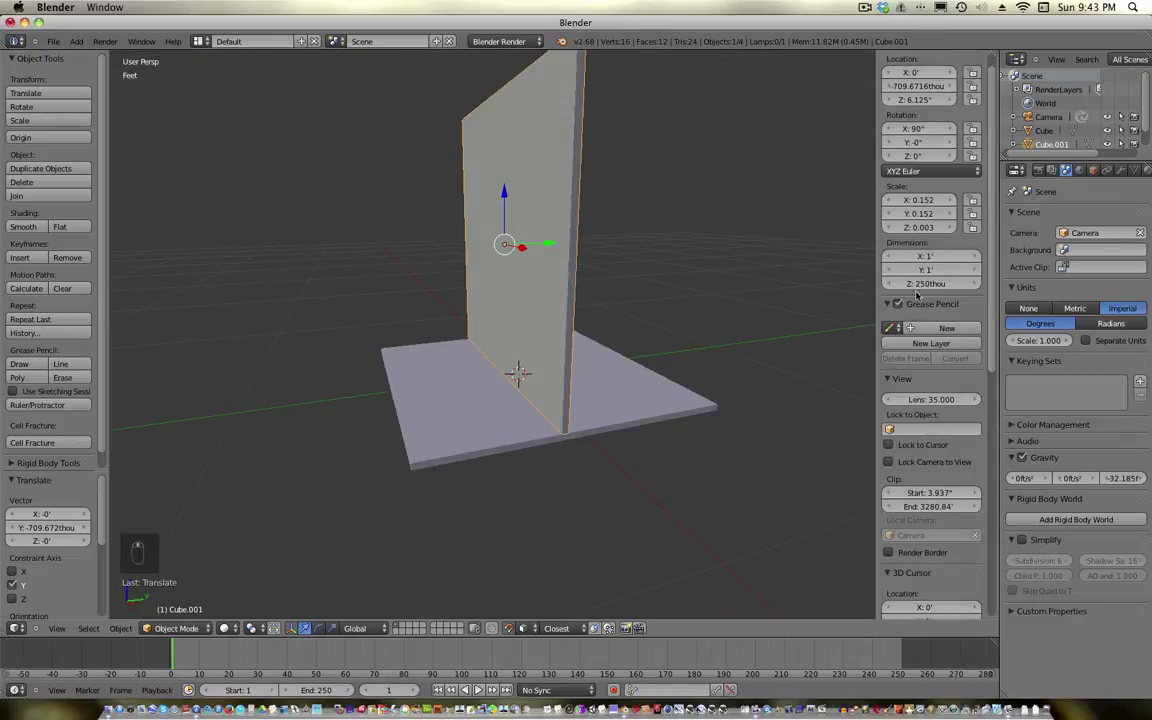
{"action": "left_click", "coordinate": [935, 269]}
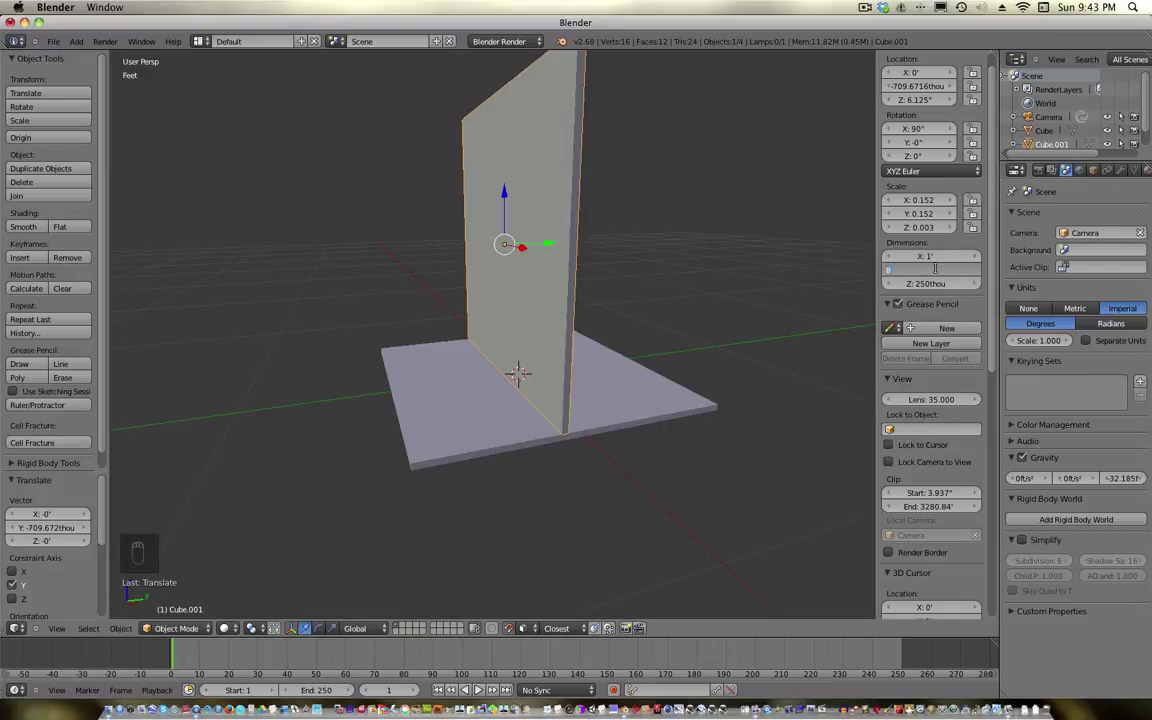
{"action": "type", "text": "8in"}
{"action": "key", "text": "Return"}
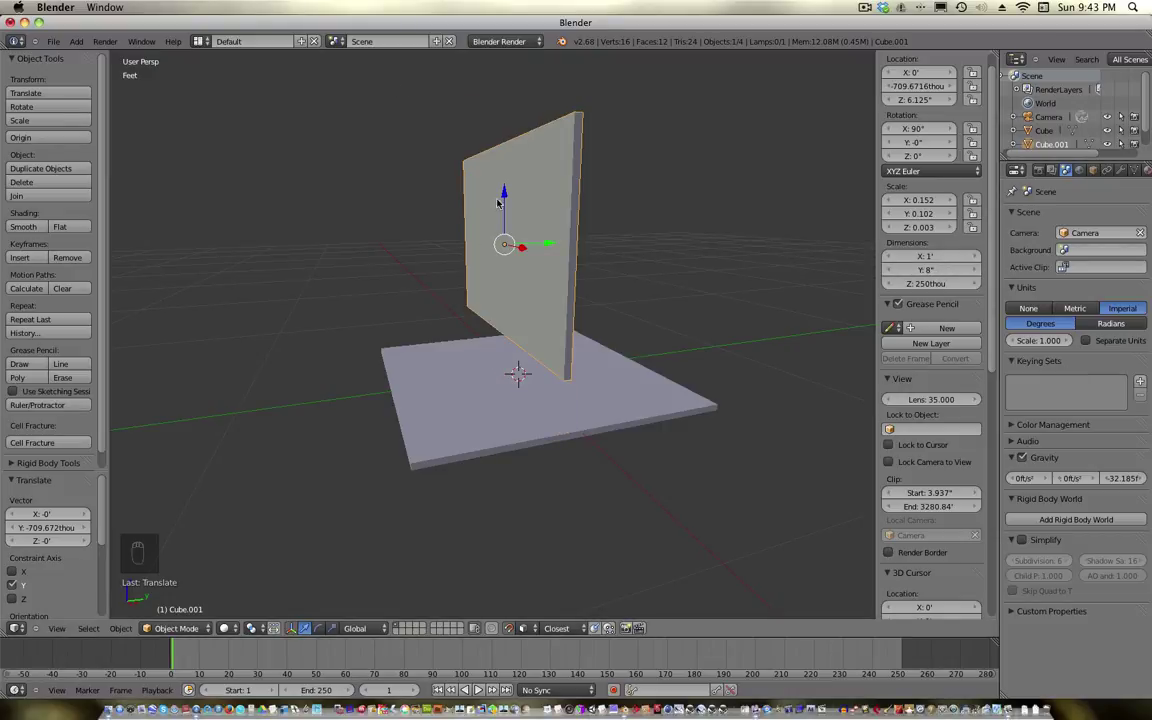
{"action": "left_click_drag", "start_coordinate": [505, 197], "coordinate": [481, 415]}
{"action": "left_click", "coordinate": [453, 414]}
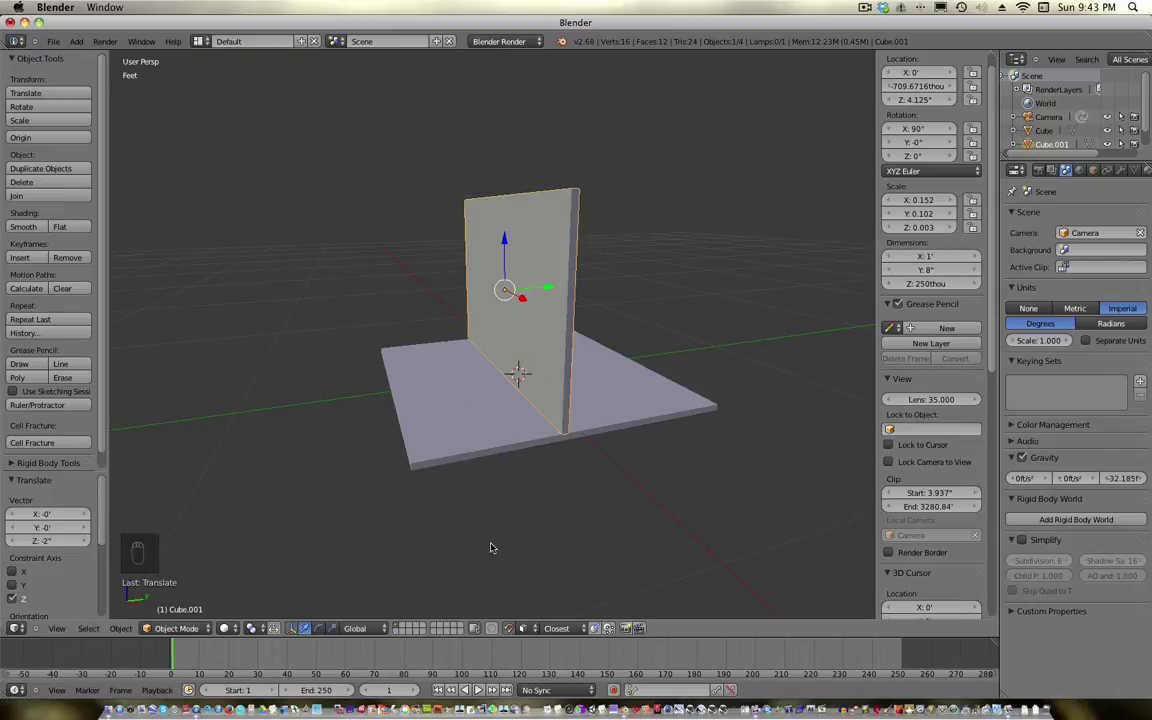
Move the wall panel to one side edge of the base and place a duplicate about 11.64 inches along Y at the opposite edge
{"action": "left_click", "coordinate": [522, 628]}
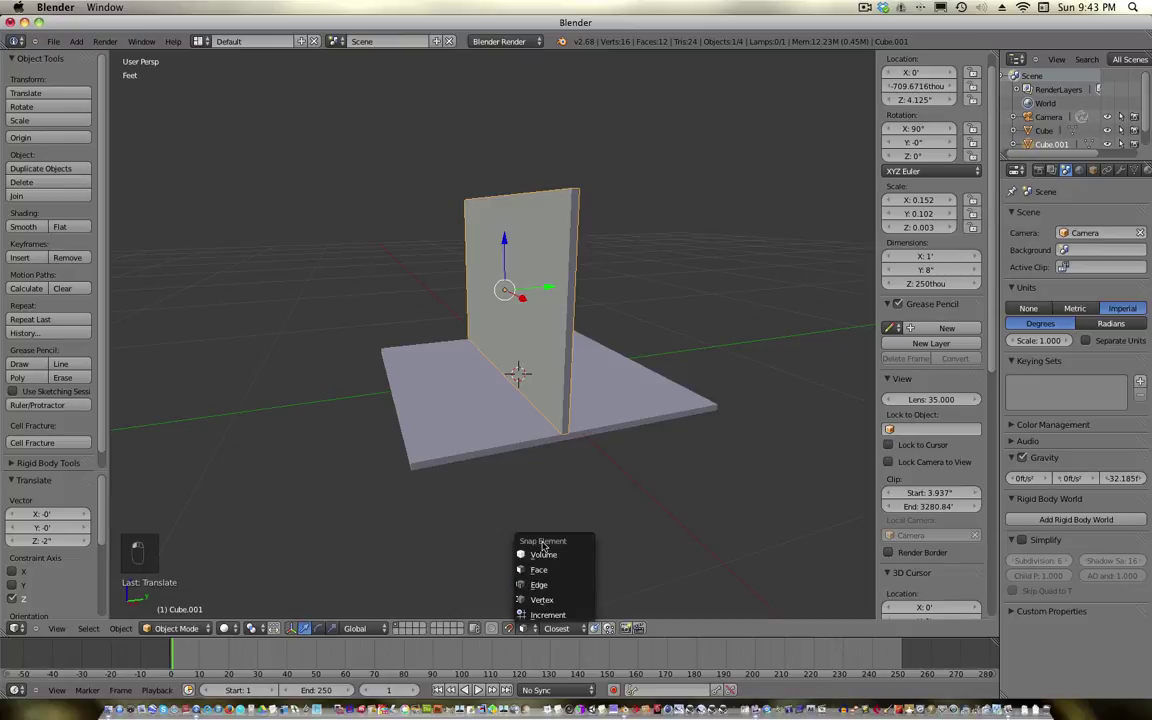
{"action": "key", "text": "Escape"}
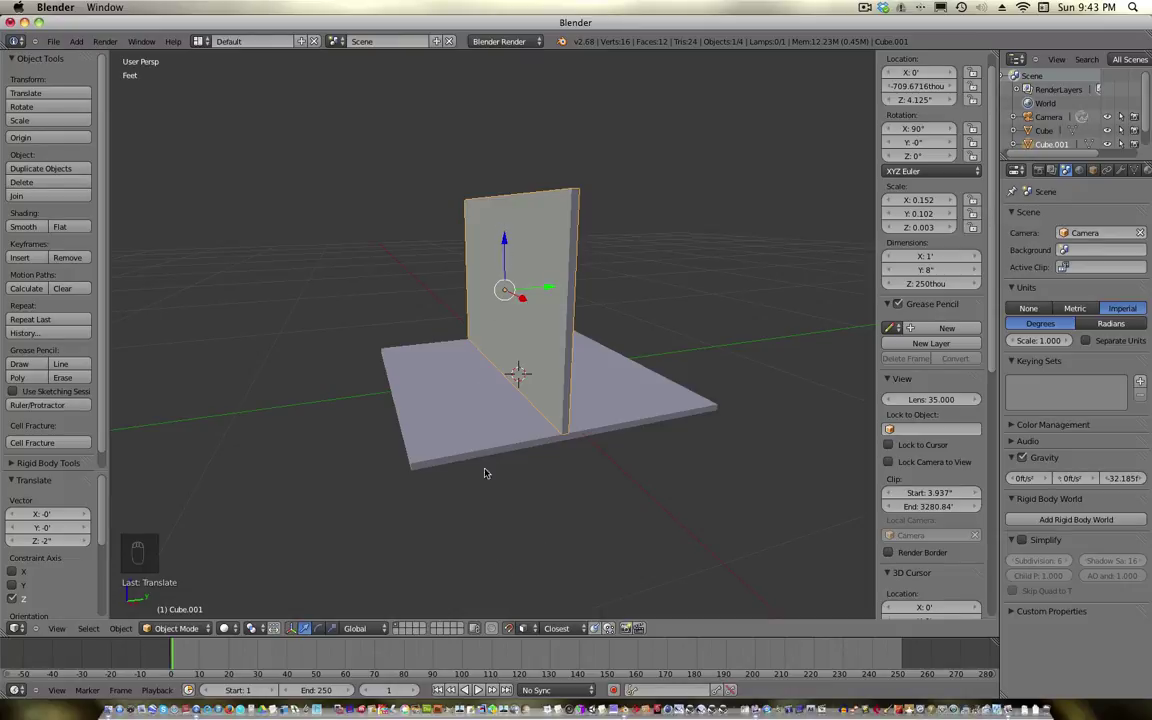
{"action": "left_click_drag", "start_coordinate": [550, 287], "coordinate": [728, 265]}
{"action": "key", "text": "shift+d"}
{"action": "right_click", "coordinate": [455, 298]}
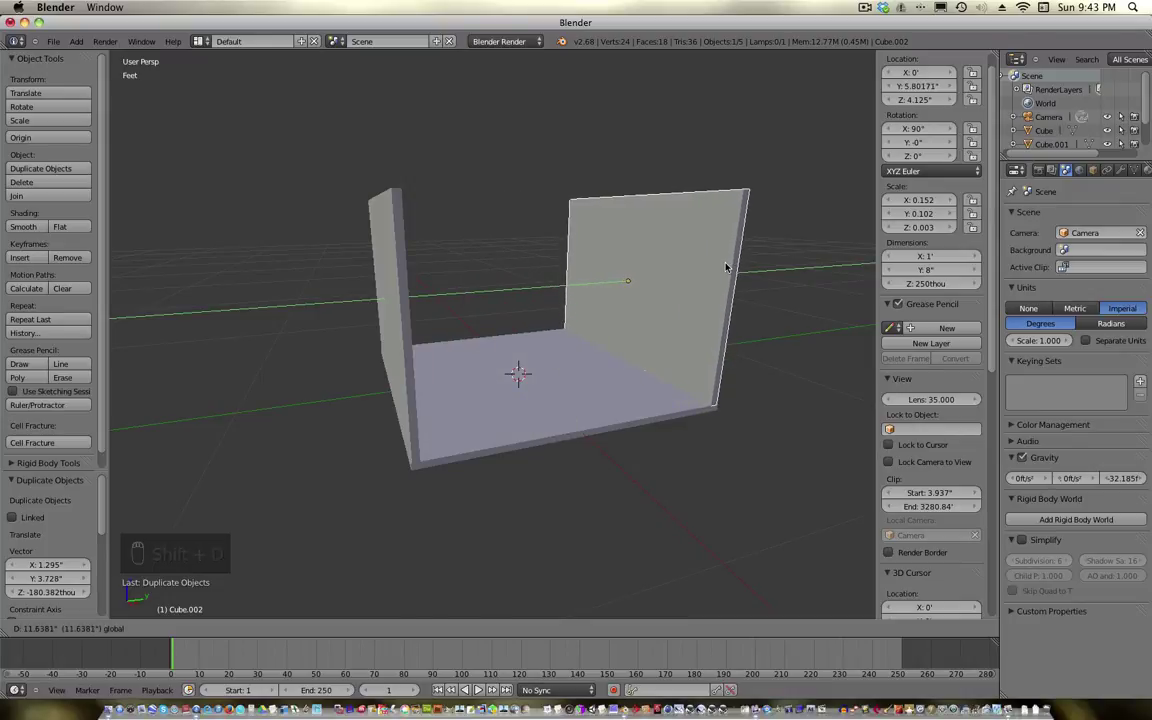
Duplicate the base slab and raise the copy about 9.83 inches along Z above the walls
{"action": "right_click", "coordinate": [595, 400]}
{"action": "key", "text": "shift+d"}
{"action": "right_click", "coordinate": [566, 268]}
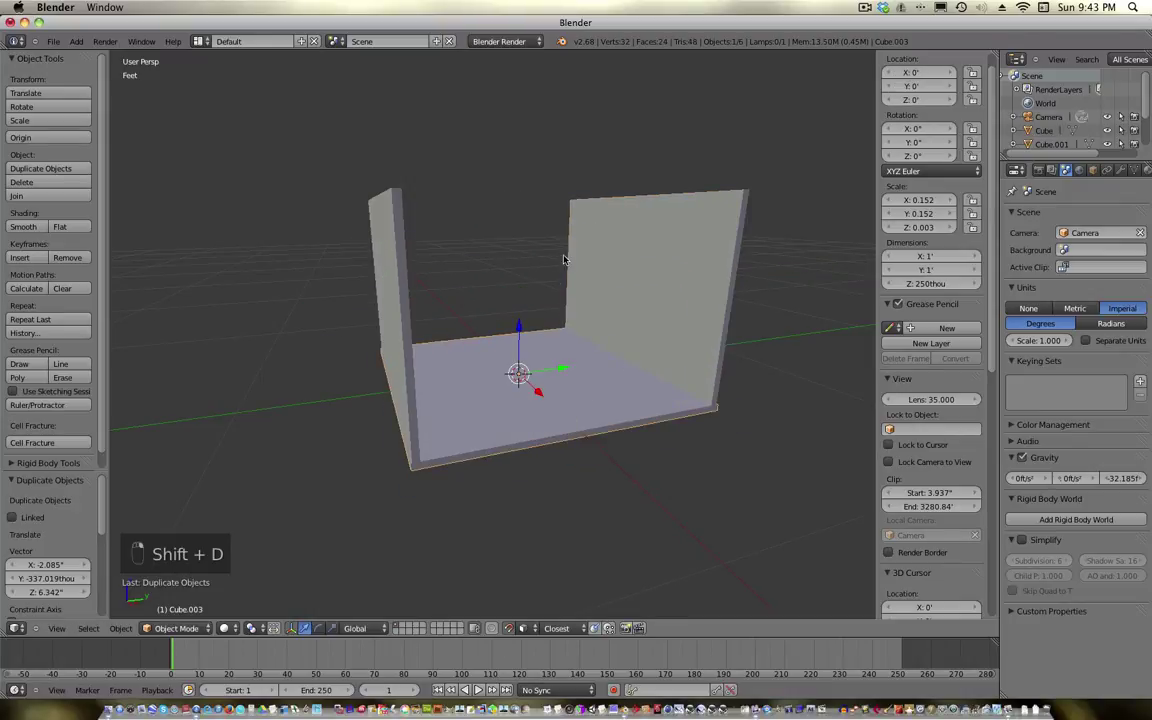
{"action": "left_click_drag", "start_coordinate": [518, 328], "coordinate": [480, 121]}
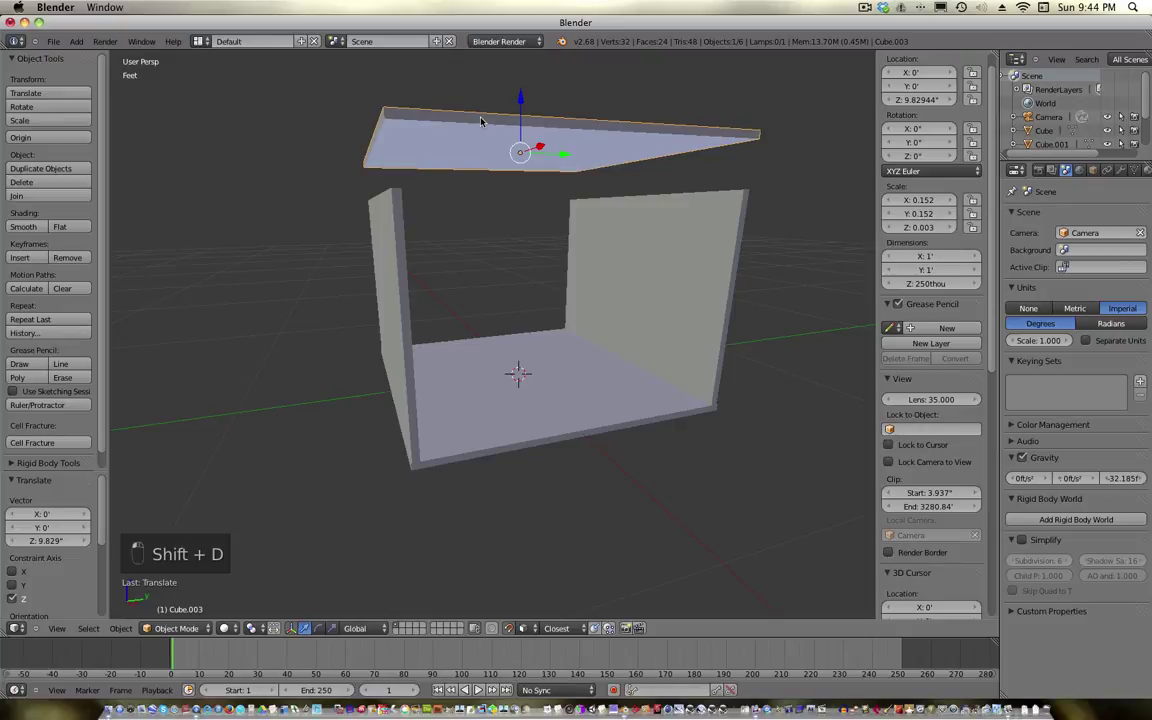
Rotate the raised slab 45° about the global X axis as a sloped roof panel
{"action": "key", "text": "r"}
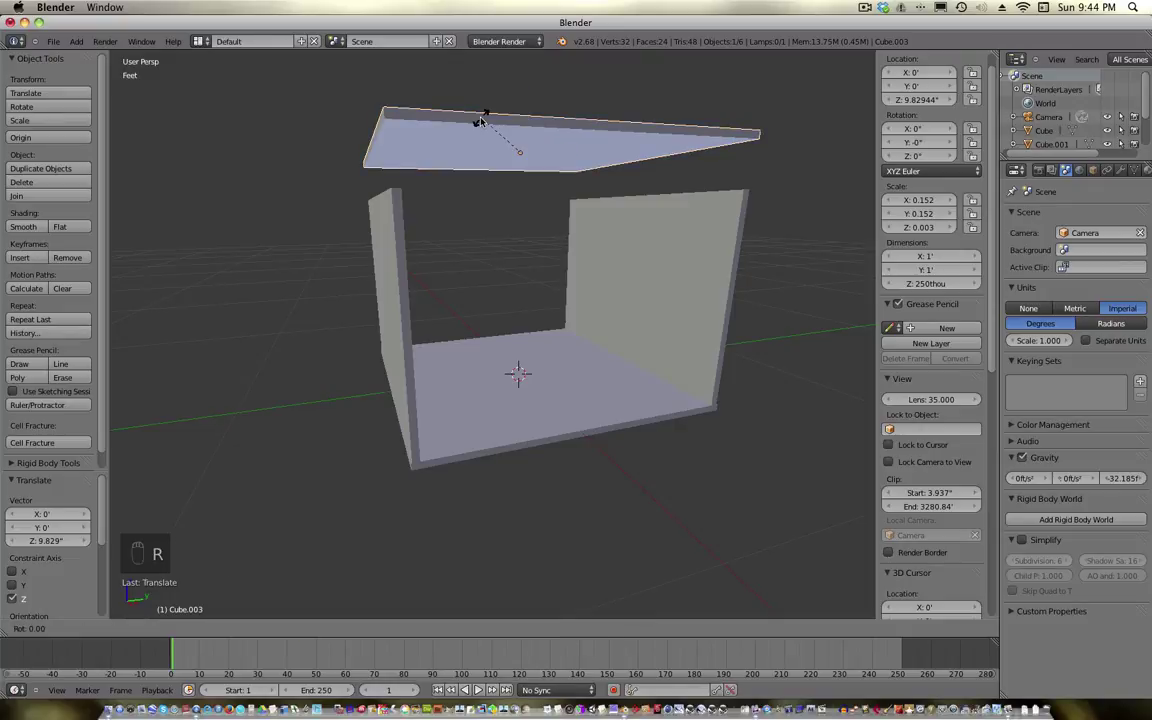
{"action": "type", "text": "x45"}
{"action": "key", "text": "Return"}
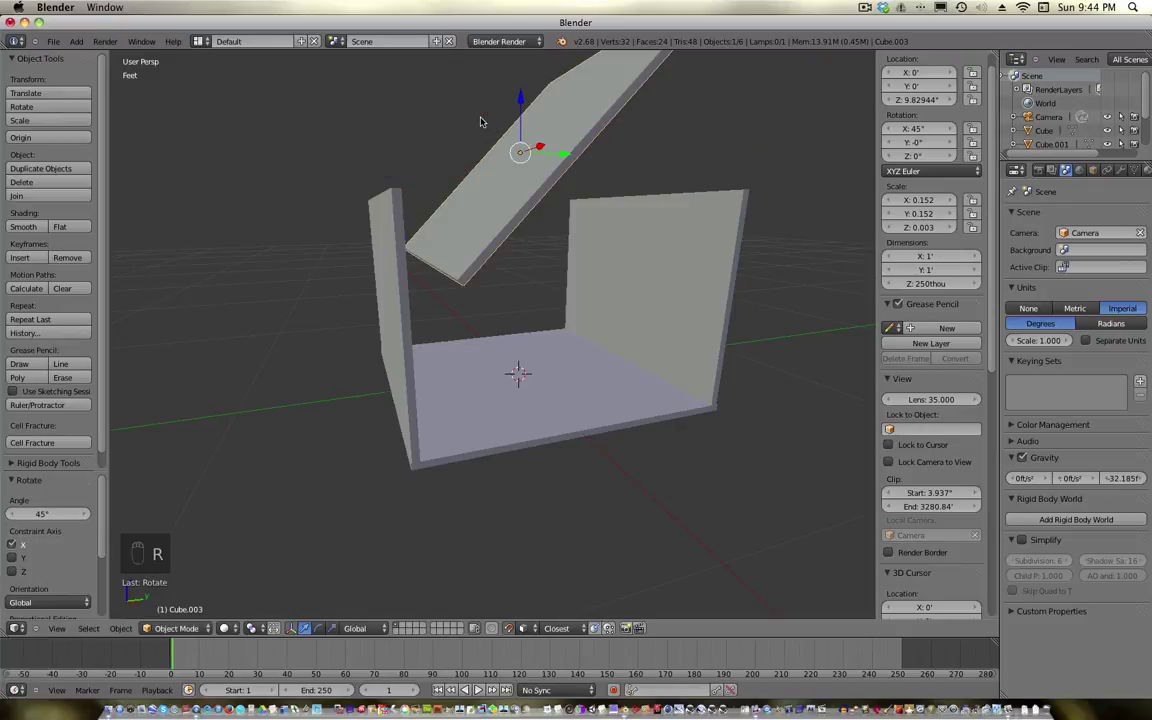
In the right orthographic view, move the roof panel along Y to about -4.2 inches, with its upper end at the centre line
{"action": "key", "text": "KP_3"}
{"action": "key", "text": "KP_5"}
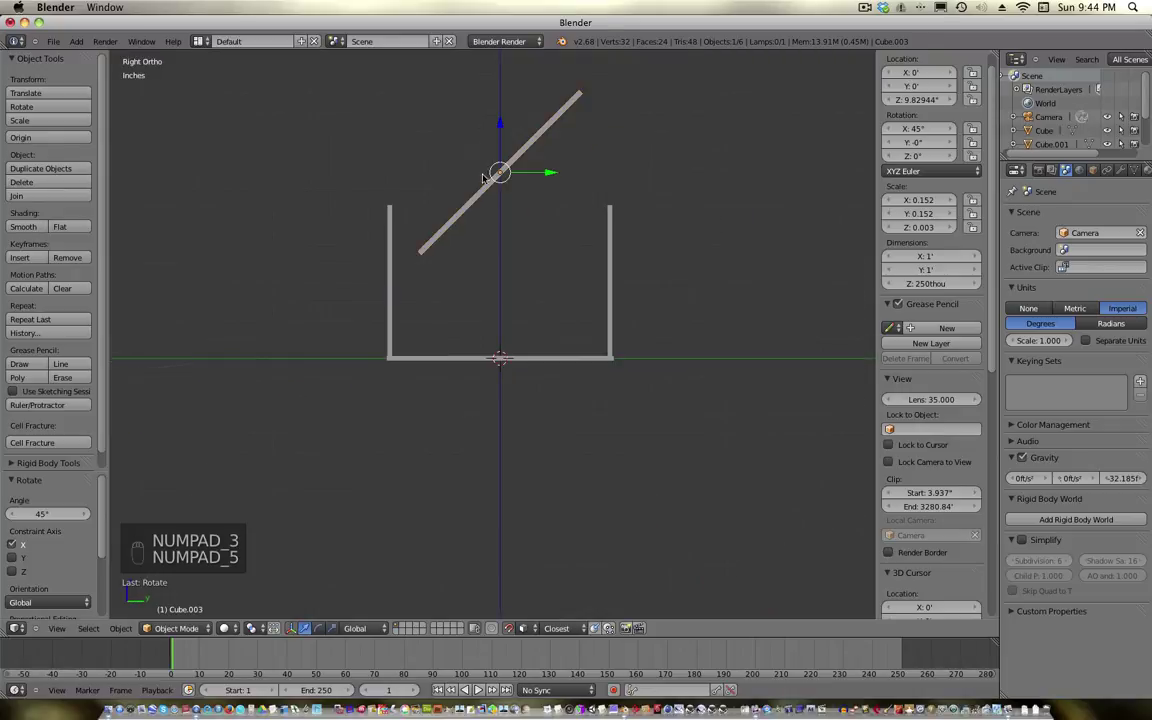
{"action": "key", "text": "g"}
{"action": "key", "text": "y"}
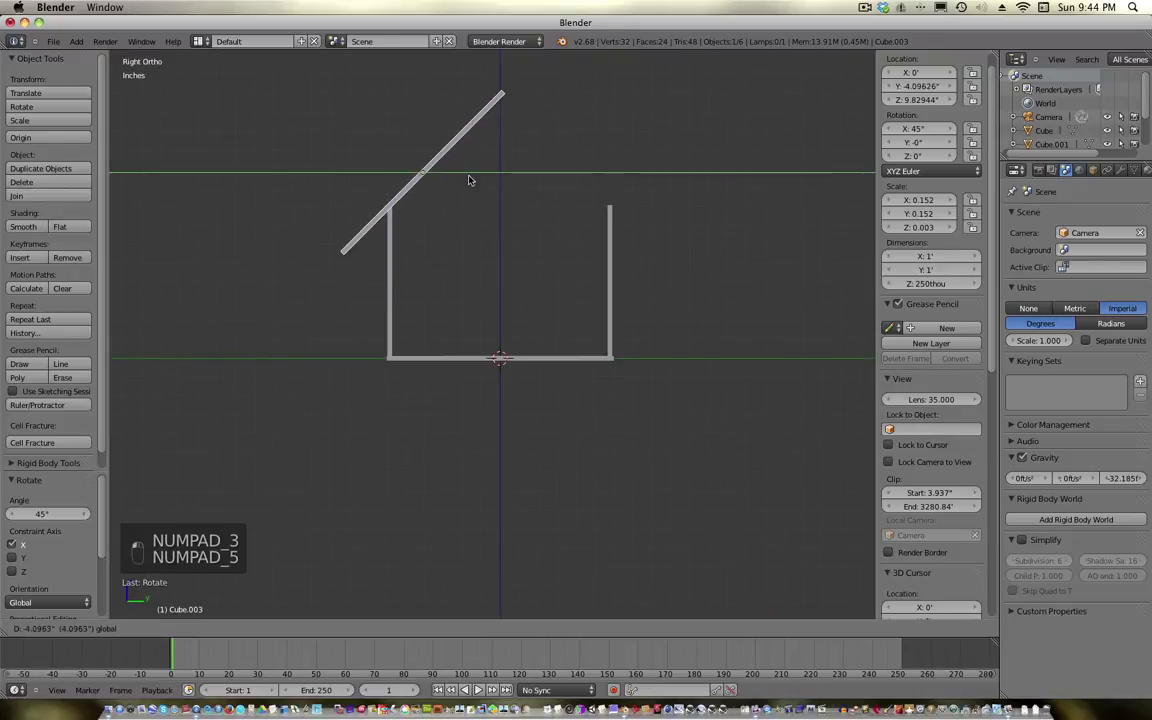
{"action": "left_click", "coordinate": [421, 157]}
{"action": "scroll", "coordinate": [517, 195], "scroll_direction": "up", "scroll_amount": 3}
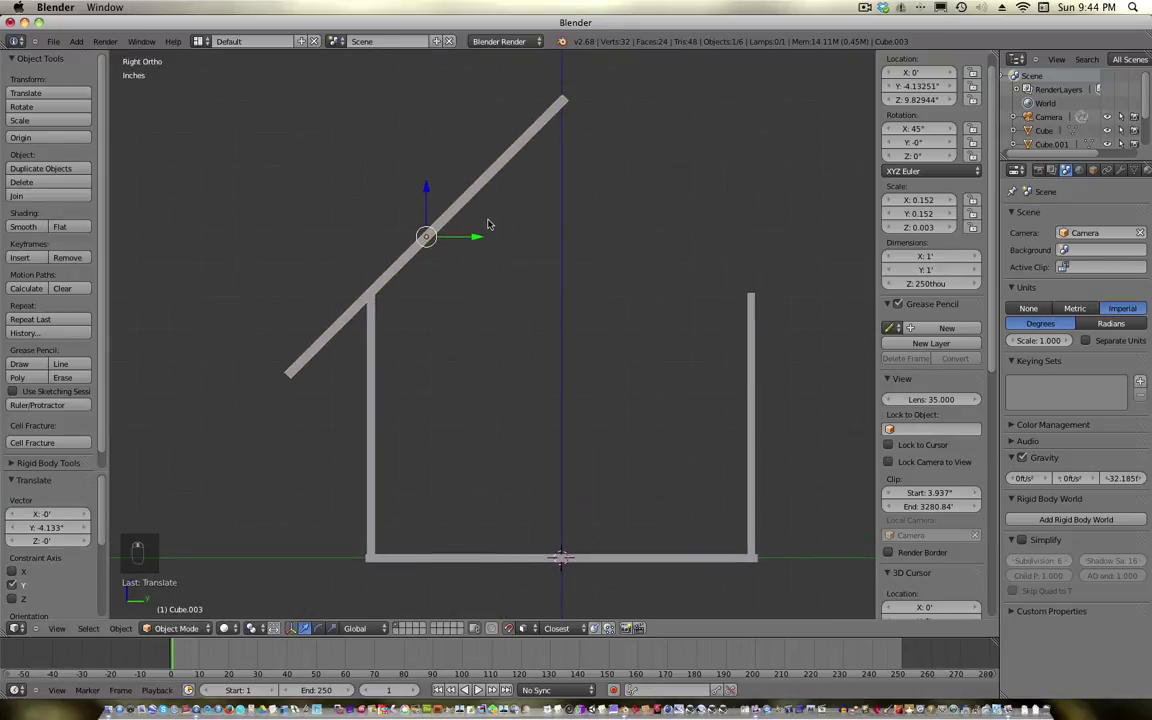
{"action": "left_click_drag", "start_coordinate": [477, 237], "coordinate": [475, 241]}
Duplicate the roof panel in place and rotate the copy -90° about the X axis for the opposite slope
{"action": "key", "text": "shift+d"}
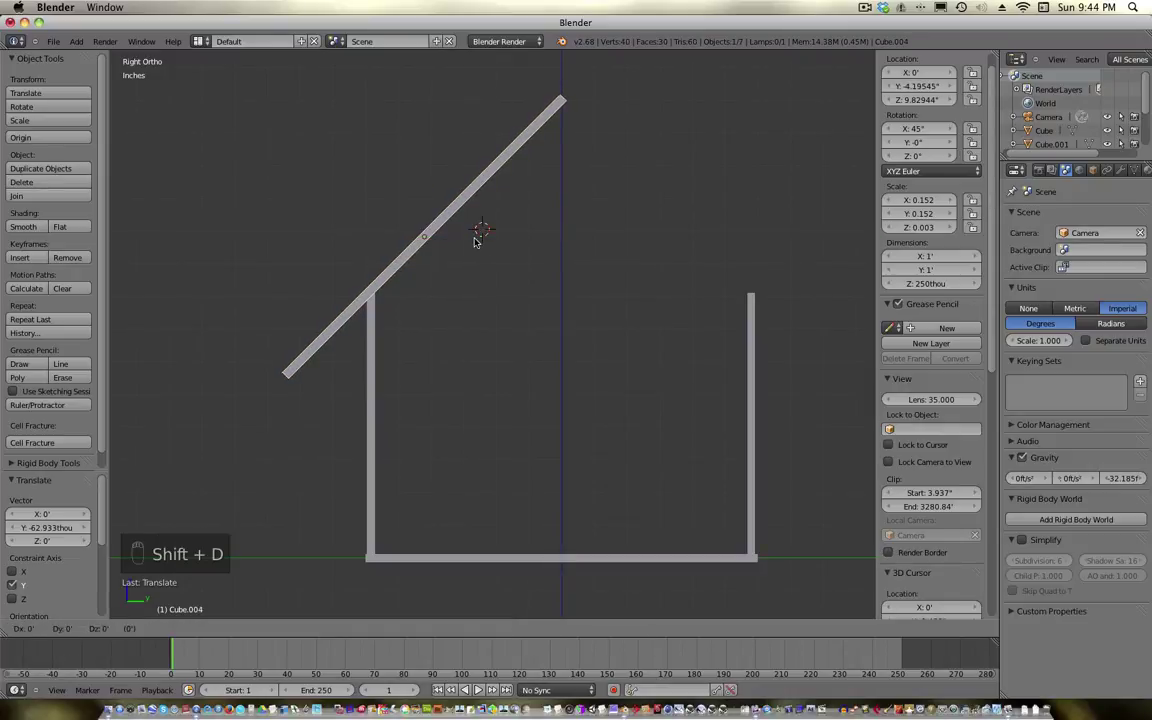
{"action": "right_click", "coordinate": [475, 241]}
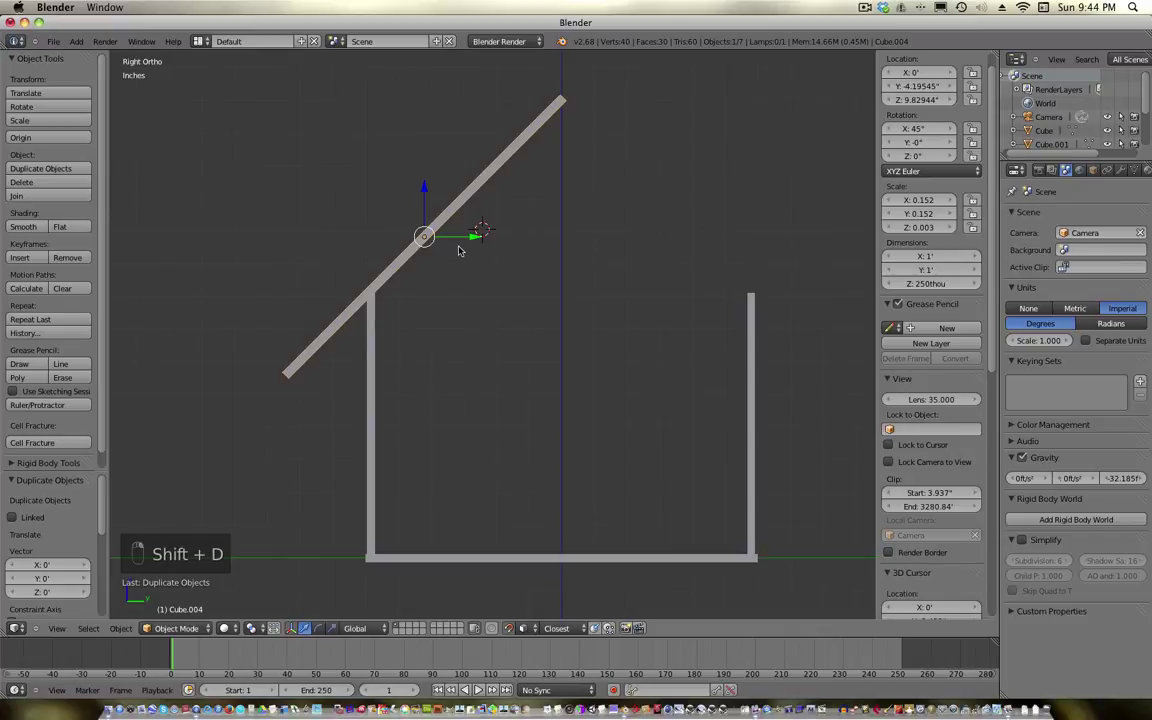
{"action": "key", "text": "r"}
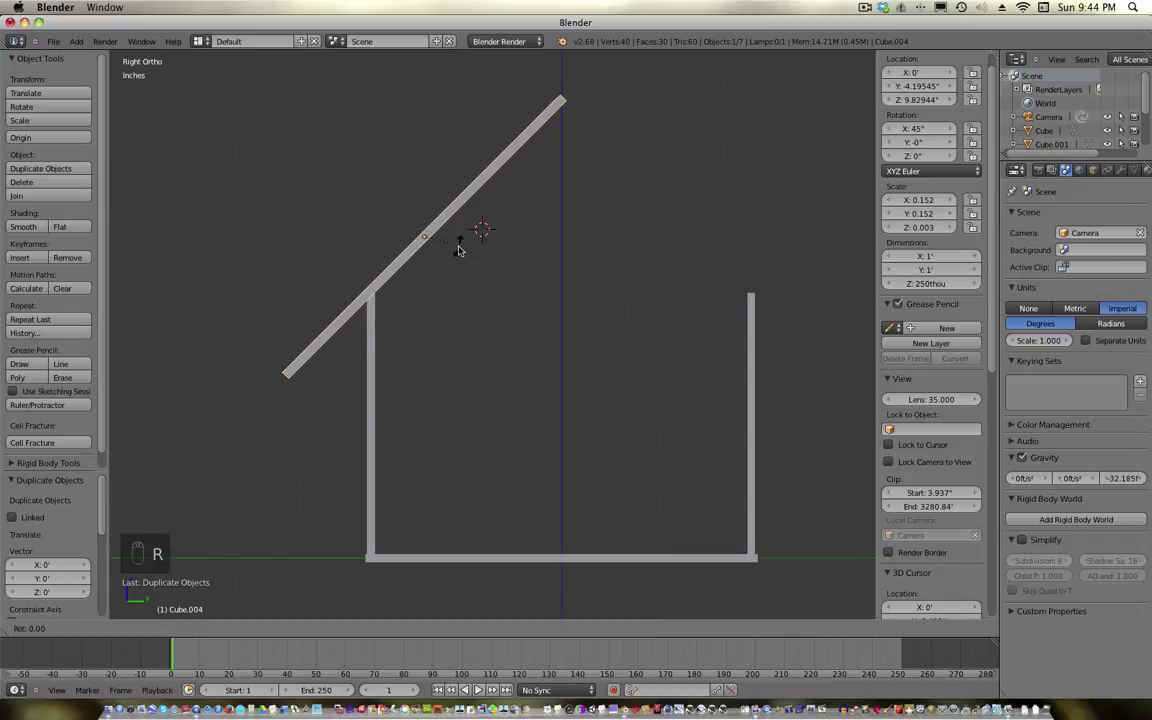
{"action": "type", "text": "x45"}
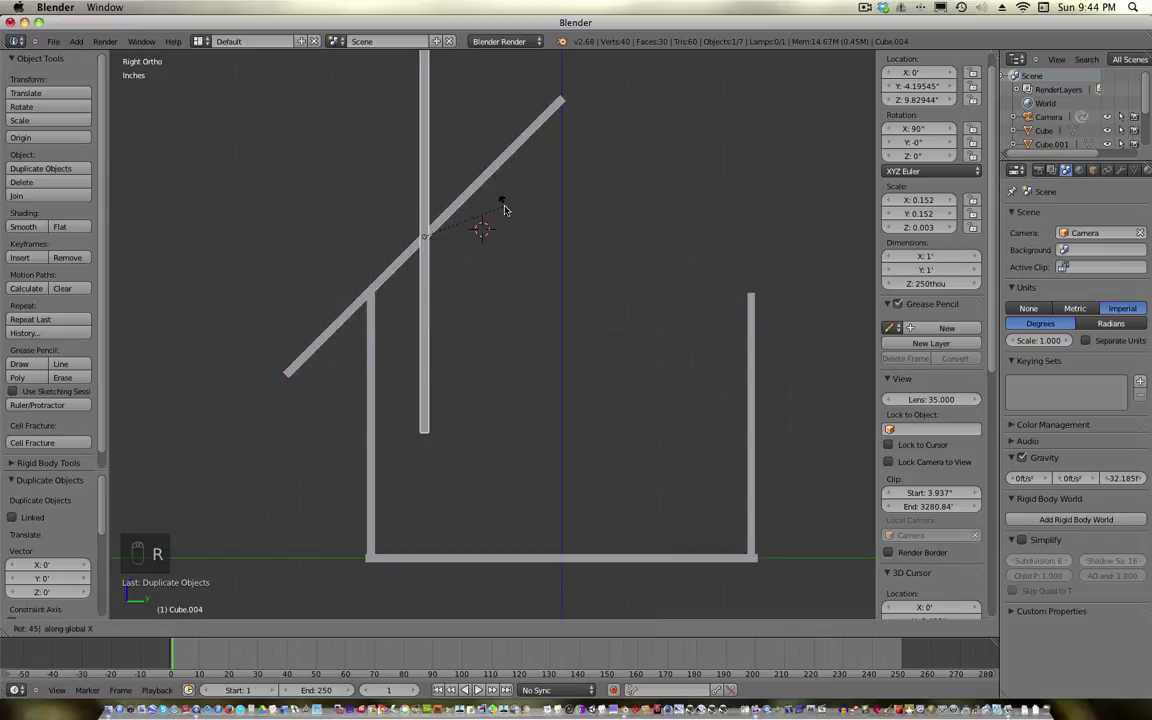
{"action": "type", "text": "90"}
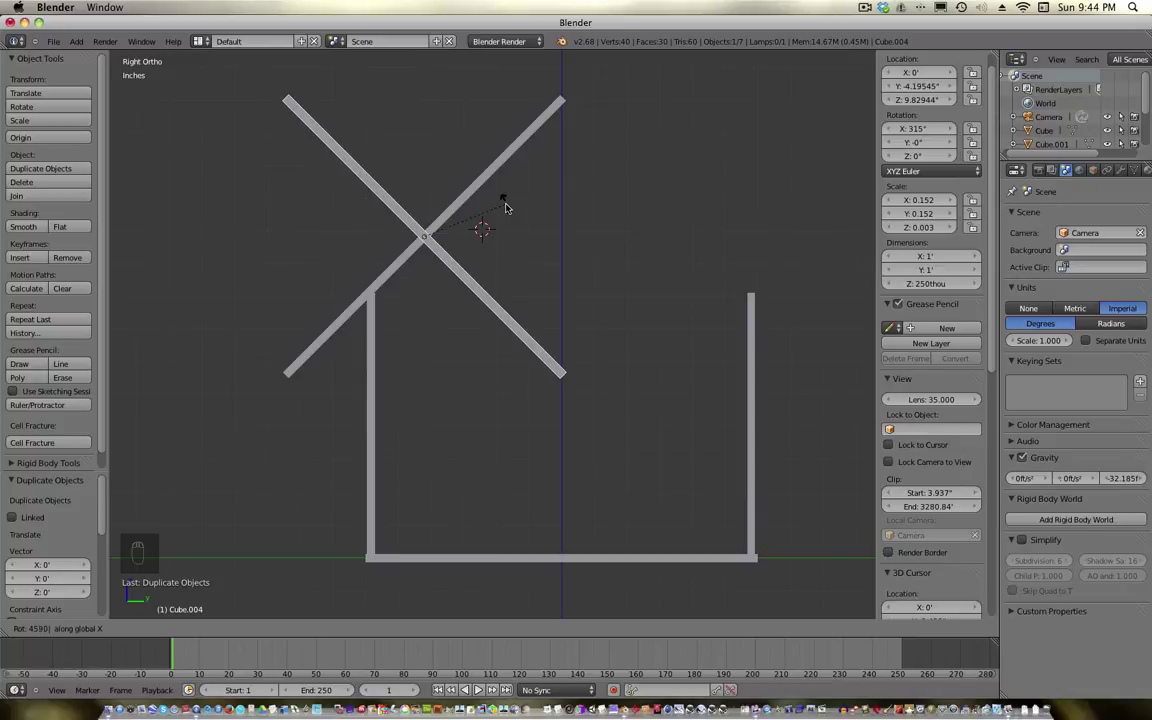
{"action": "key", "text": "Return"}
Move the second roof panel about 8.35 inches along Y to meet the first panel at the ridge
{"action": "key", "text": "g"}
{"action": "key", "text": "y"}
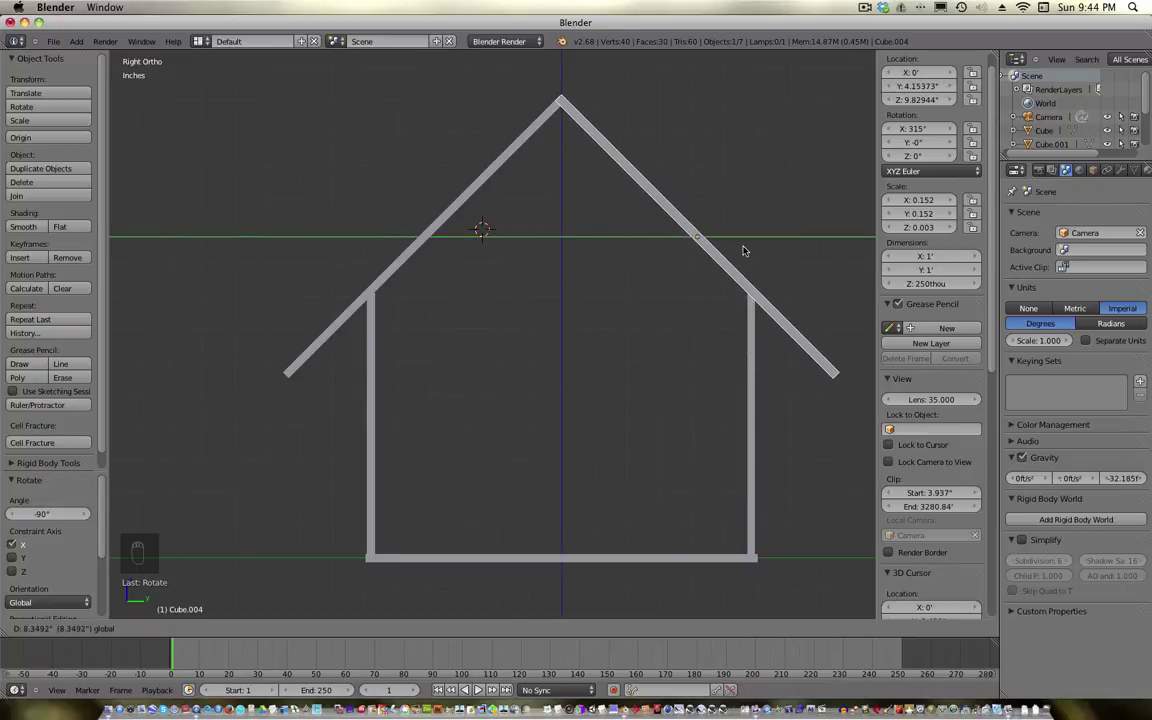
{"action": "left_click", "coordinate": [743, 251]}
{"action": "scroll", "coordinate": [645, 185], "scroll_direction": "up", "scroll_amount": 4}
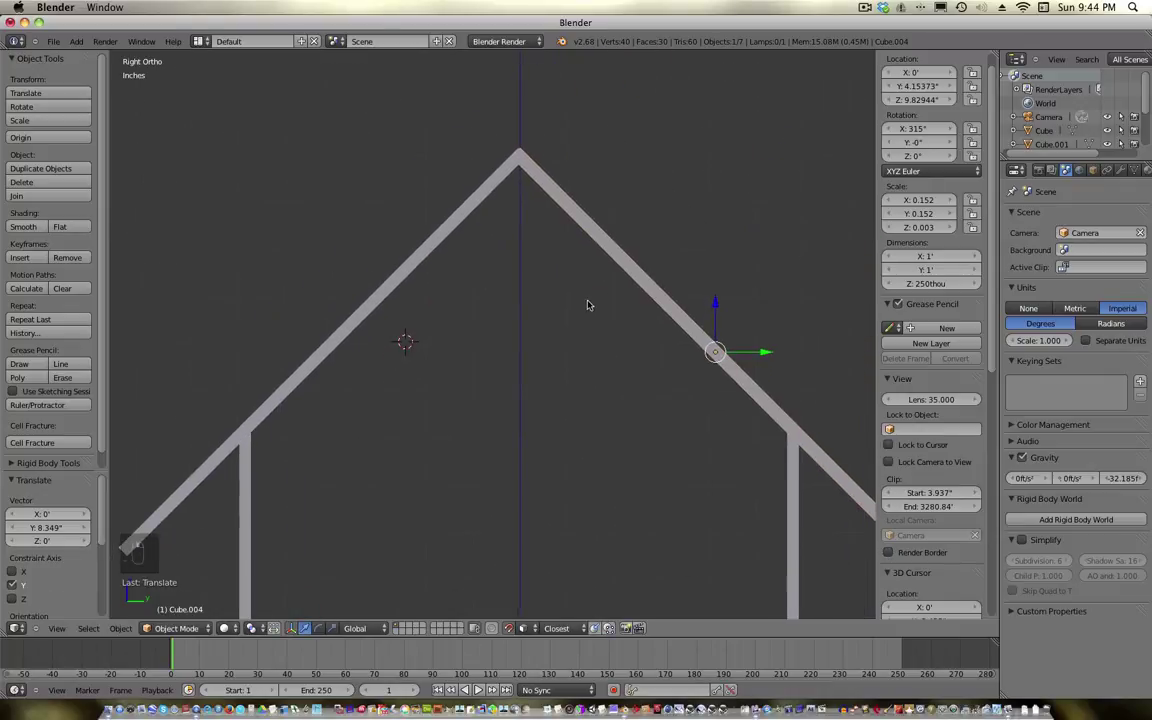
Shorten the first roof panel by moving its upper end face about -0.117 inches in Y and -0.16 inches in Z
{"action": "right_click", "coordinate": [490, 176]}
{"action": "key", "text": "Tab"}
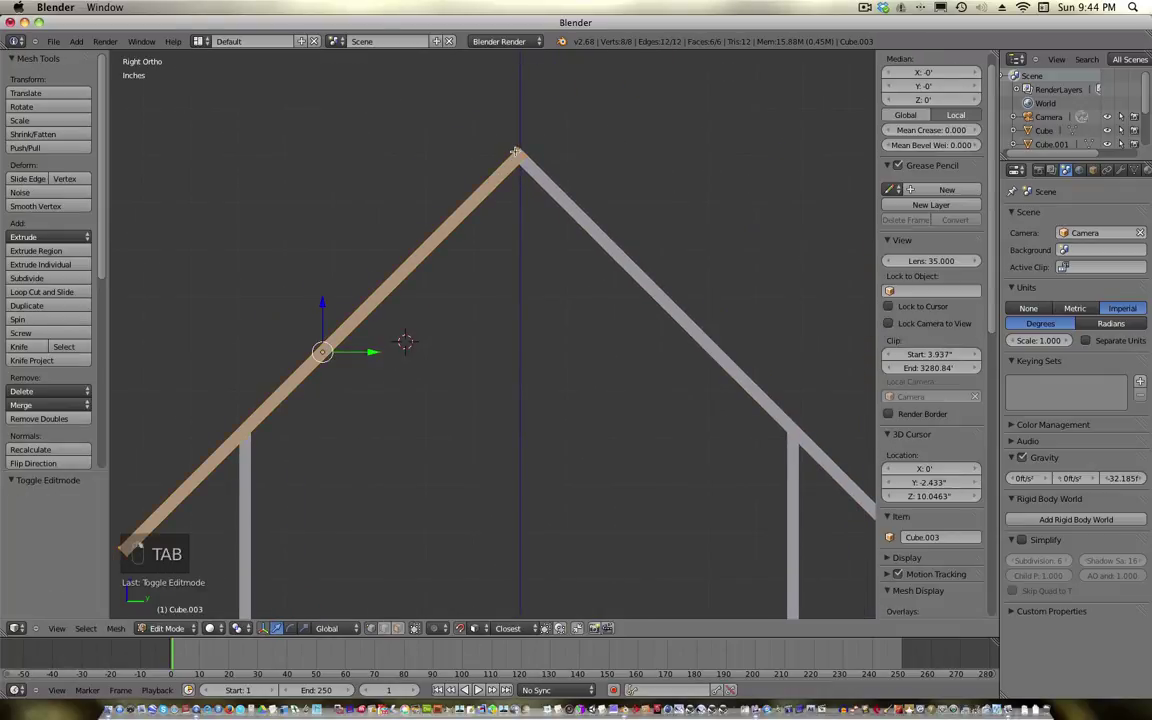
{"action": "left_click", "coordinate": [398, 628]}
{"action": "key", "text": "z"}
{"action": "right_click", "coordinate": [547, 134]}
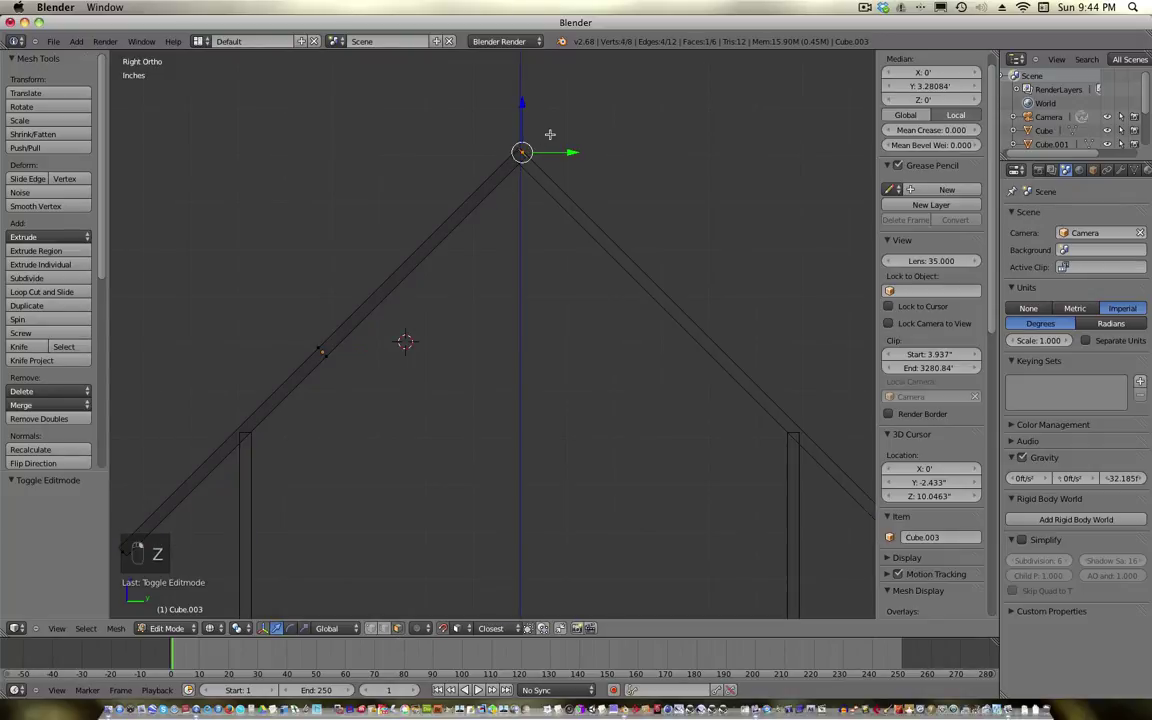
{"action": "key", "text": "g"}
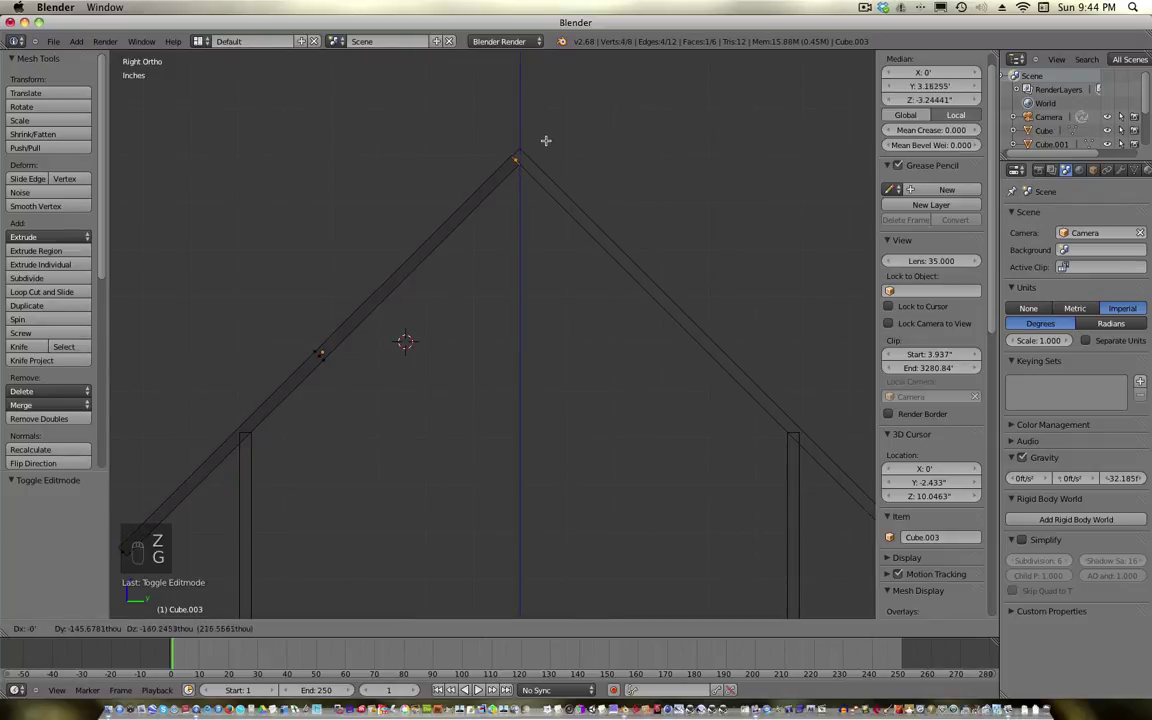
{"action": "left_click", "coordinate": [548, 140]}
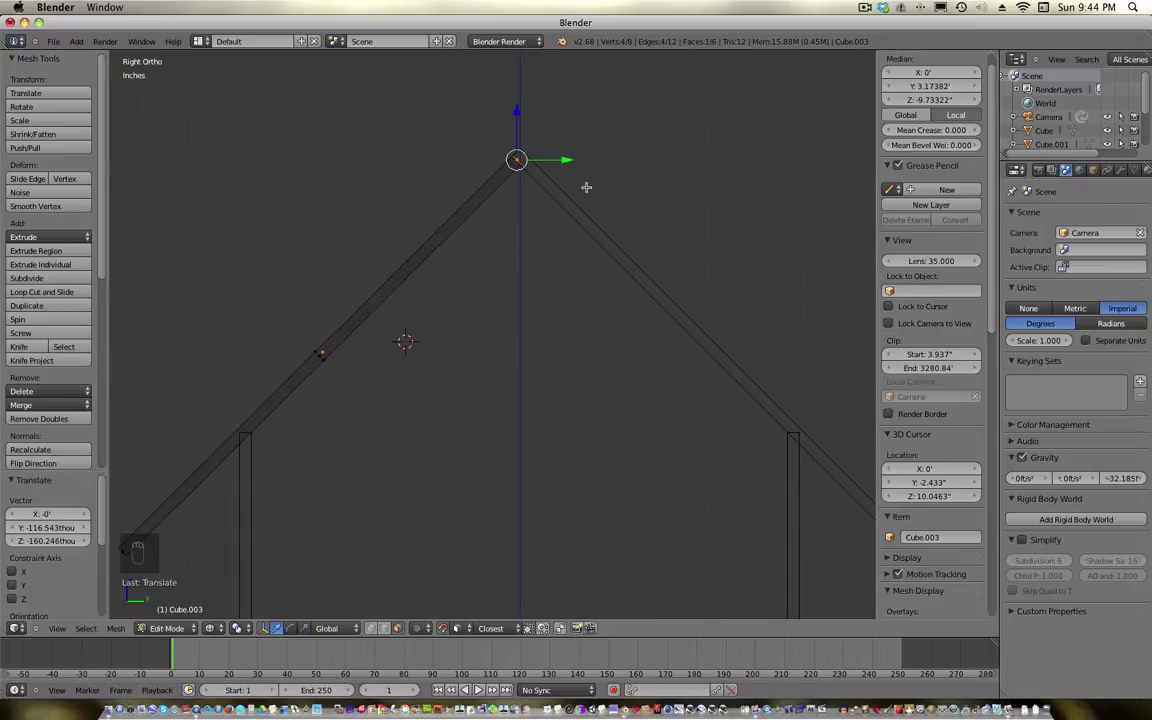
{"action": "key", "text": "Tab"}
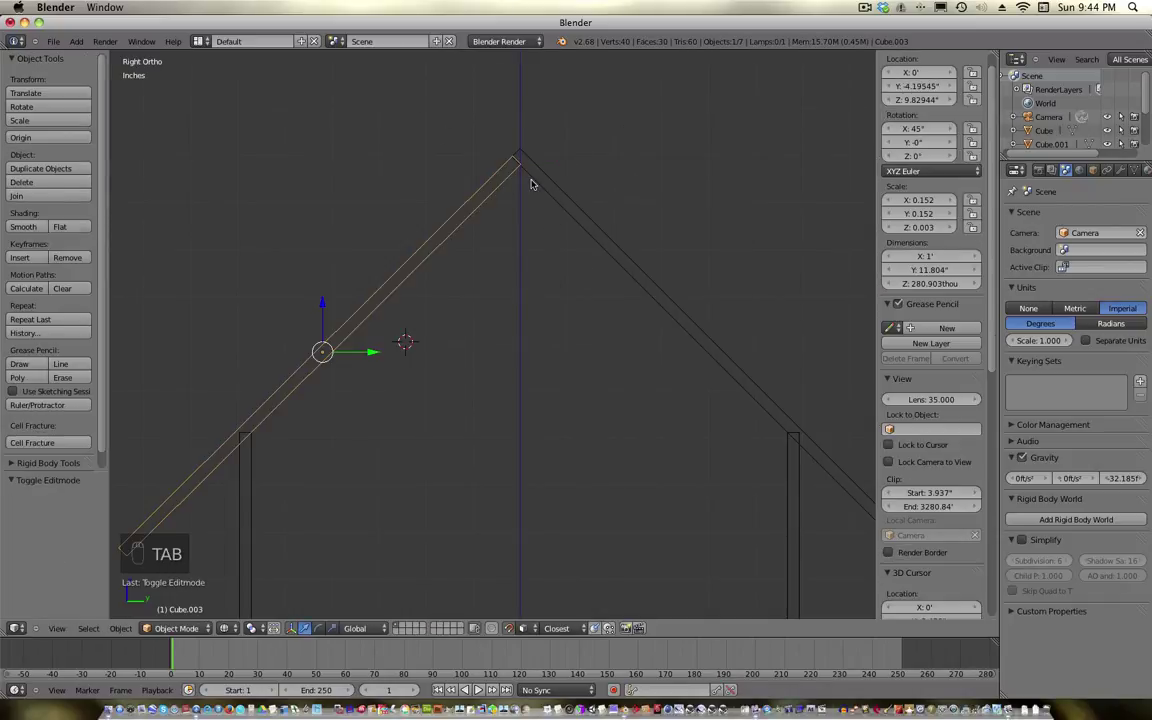
{"action": "mouse_move", "coordinate": [468, 347]}
{"action": "middle_mouse_down"}
{"action": "mouse_move", "coordinate": [442, 380]}
{"action": "mouse_move", "coordinate": [460, 409]}
{"action": "mouse_move", "coordinate": [440, 399]}
{"action": "mouse_move", "coordinate": [465, 393]}
{"action": "mouse_move", "coordinate": [470, 427]}
{"action": "mouse_move", "coordinate": [488, 416]}
{"action": "middle_mouse_up"}
{"action": "key", "text": "KP_5"}
{"action": "key", "text": "z"}
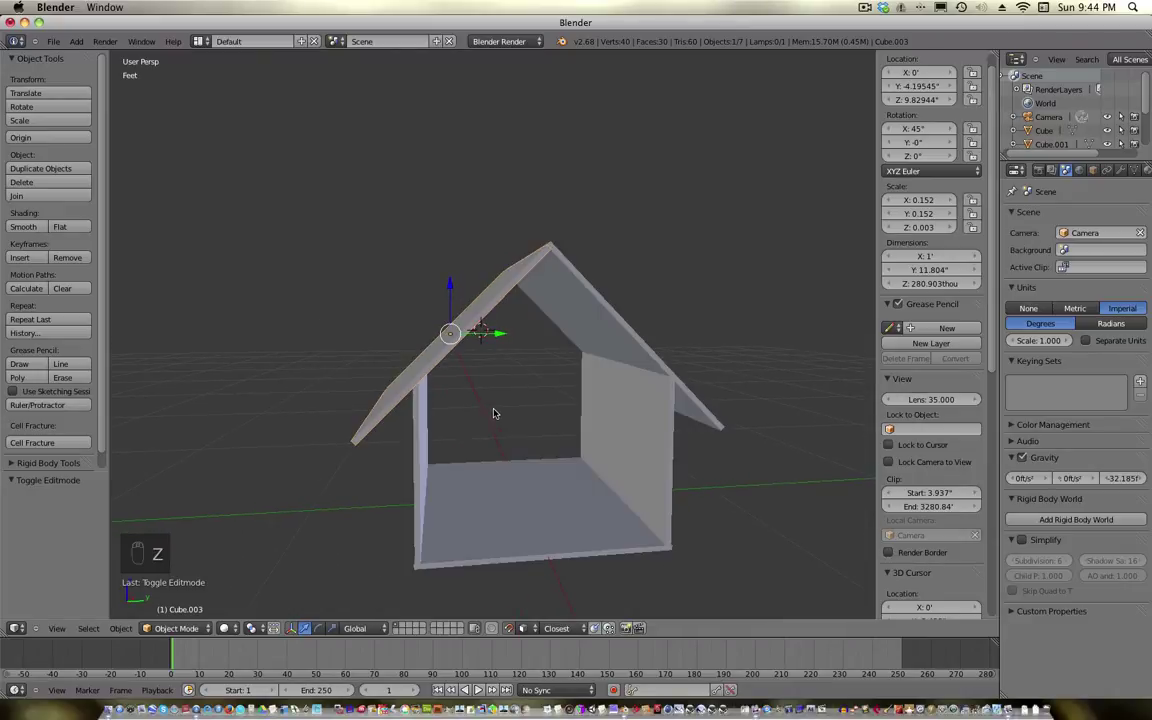
{"action": "key", "text": "shift+a"}
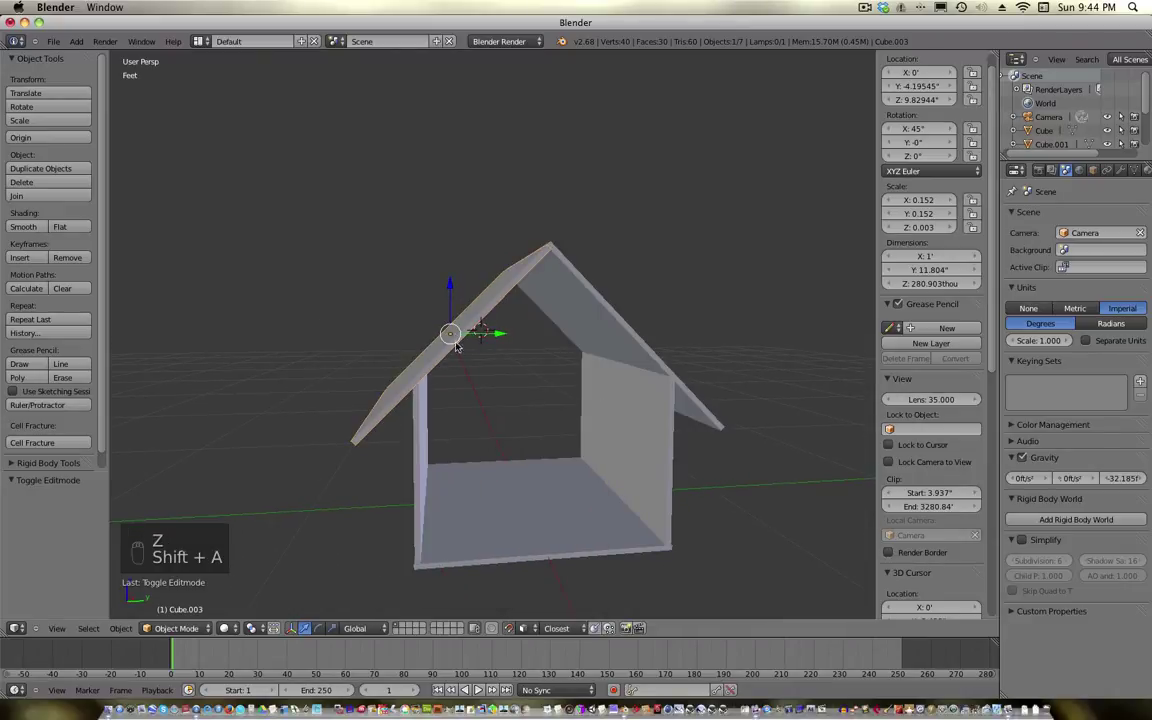
Save the project as bird house tutorial 2.blend in the bird house tutorial folder
{"action": "key", "text": "shift+super+s"}
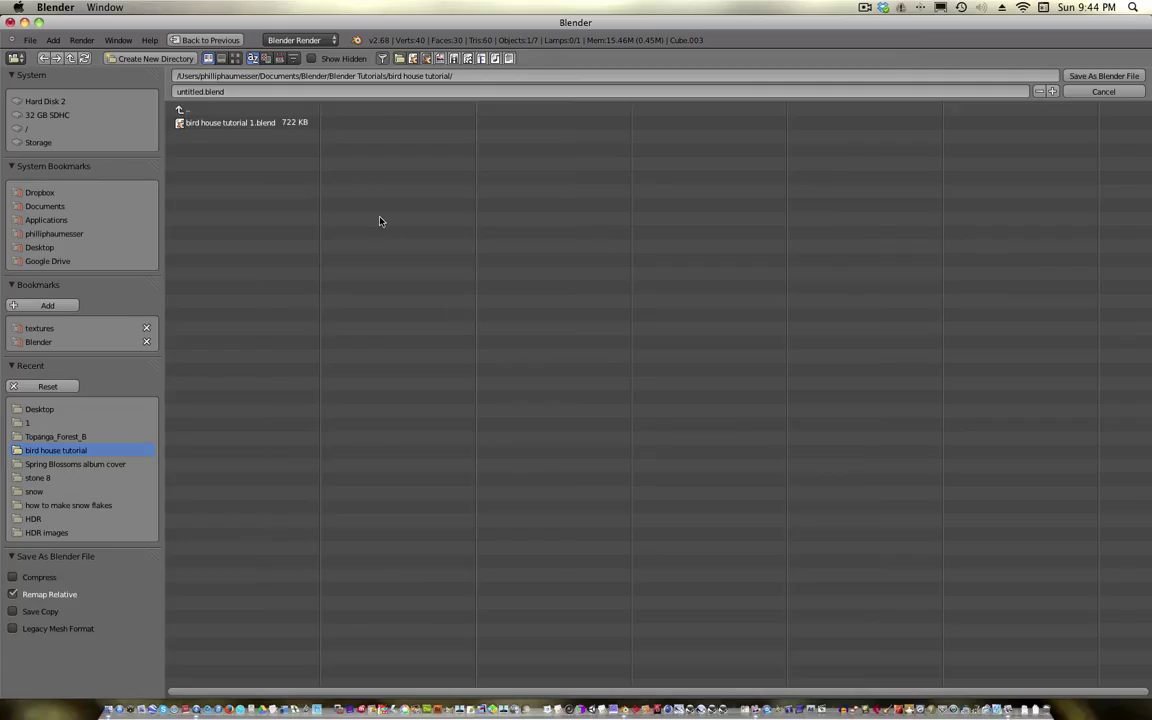
{"action": "left_click", "coordinate": [237, 122]}
{"action": "left_click", "coordinate": [242, 92]}
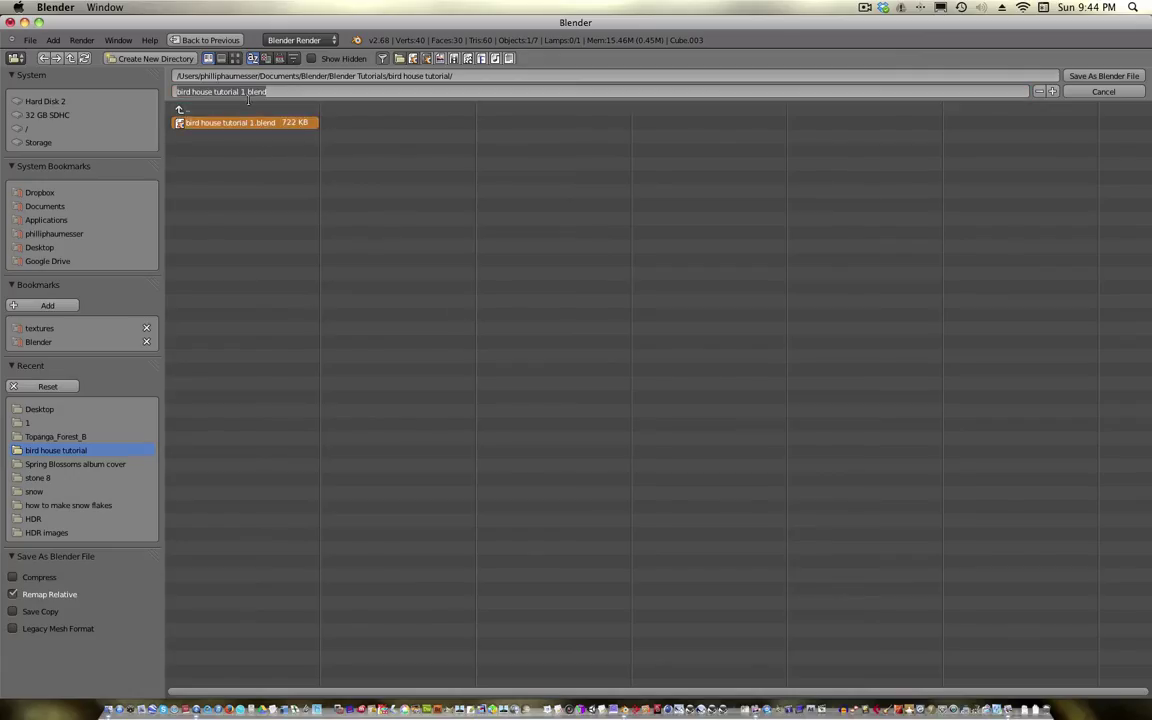
{"action": "double_click", "coordinate": [242, 92]}
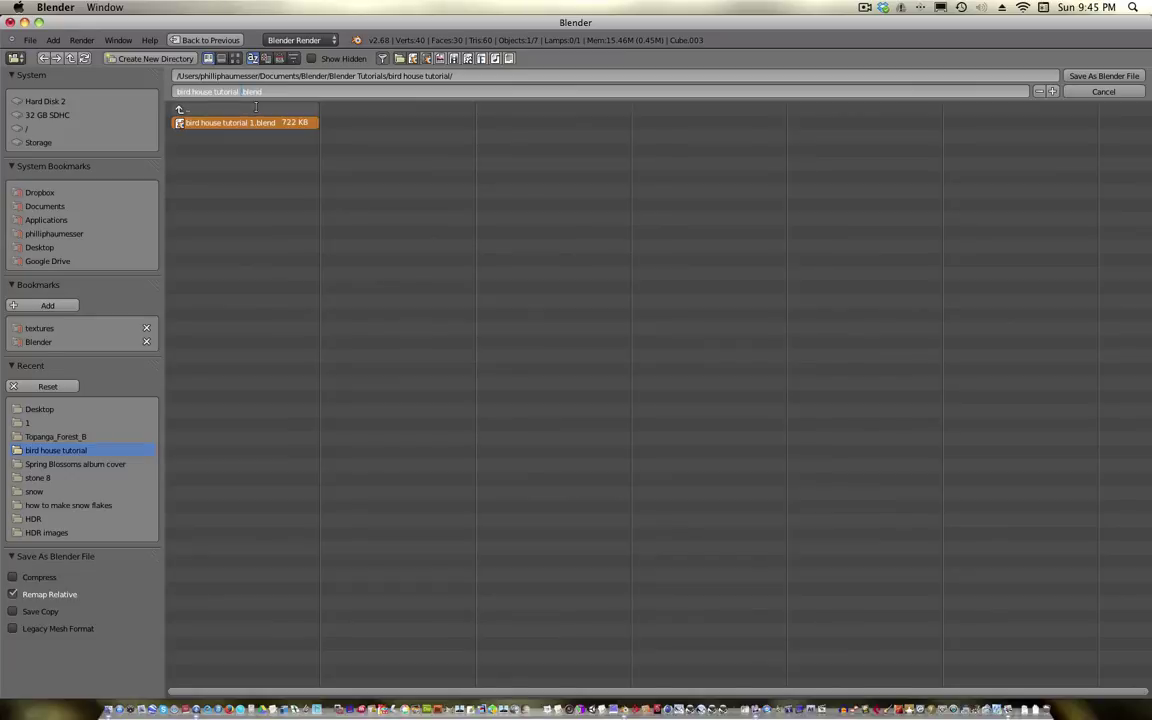
{"action": "key", "text": "Return"}
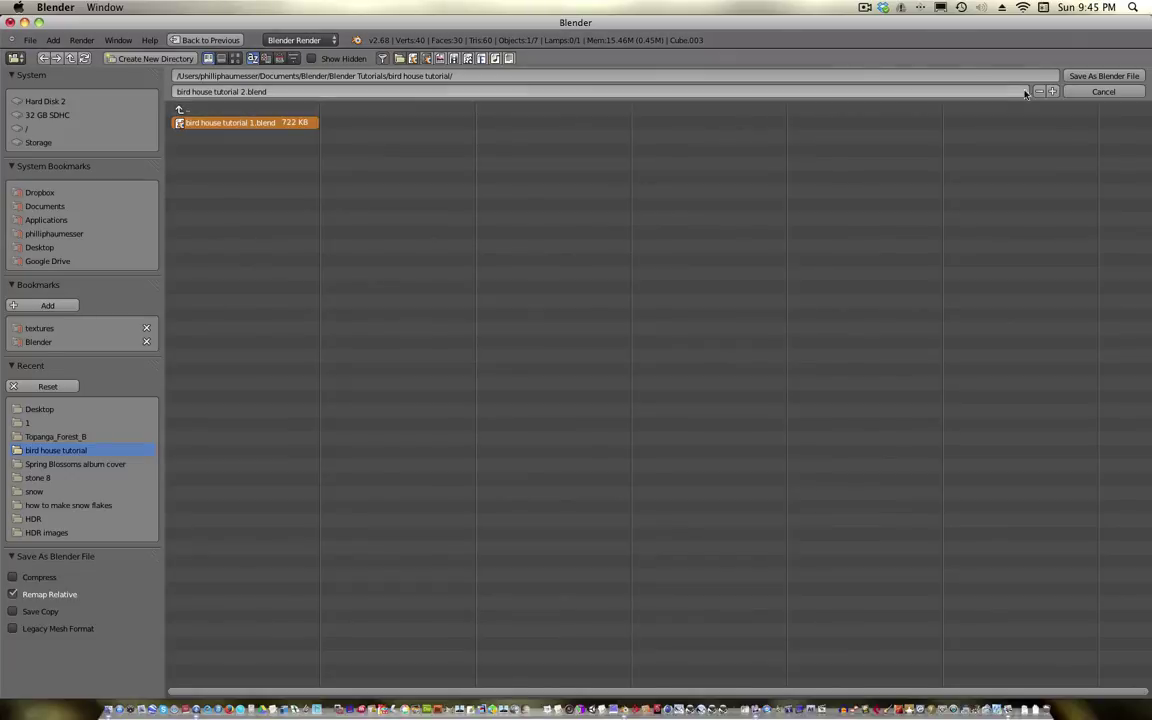
{"action": "left_click", "coordinate": [1080, 77]}
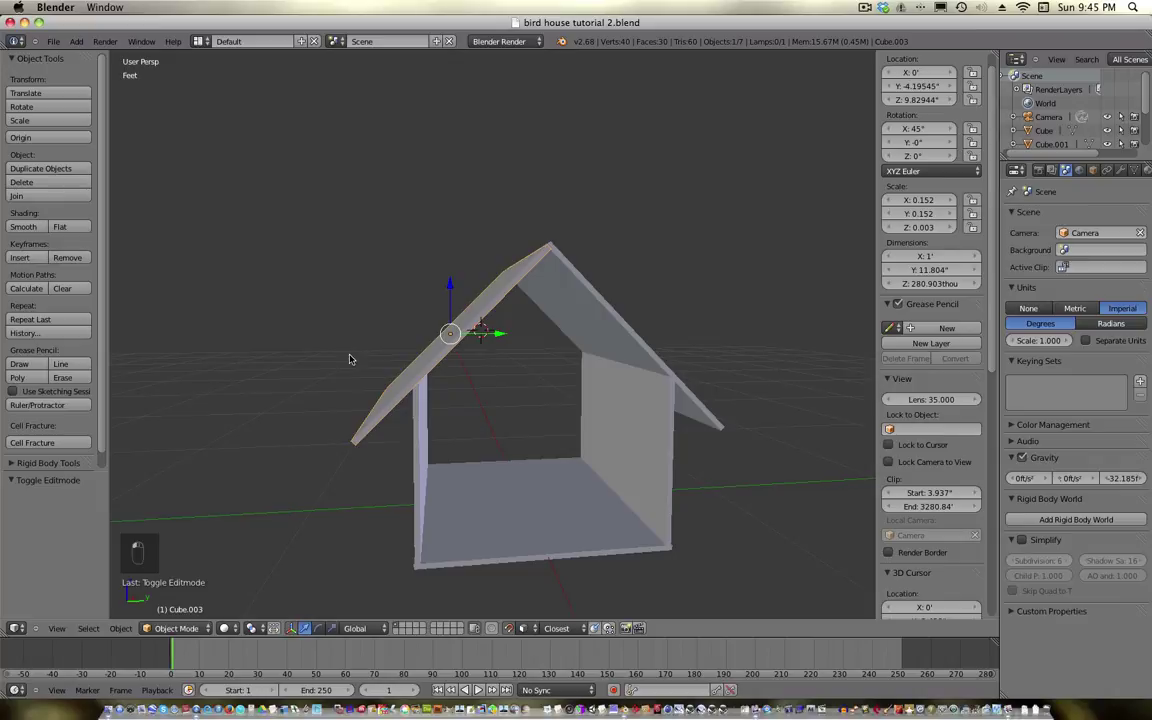
Add a mesh plane and rotate it 90° about the global Y axis so it stands upright
{"action": "key", "text": "shift+a"}
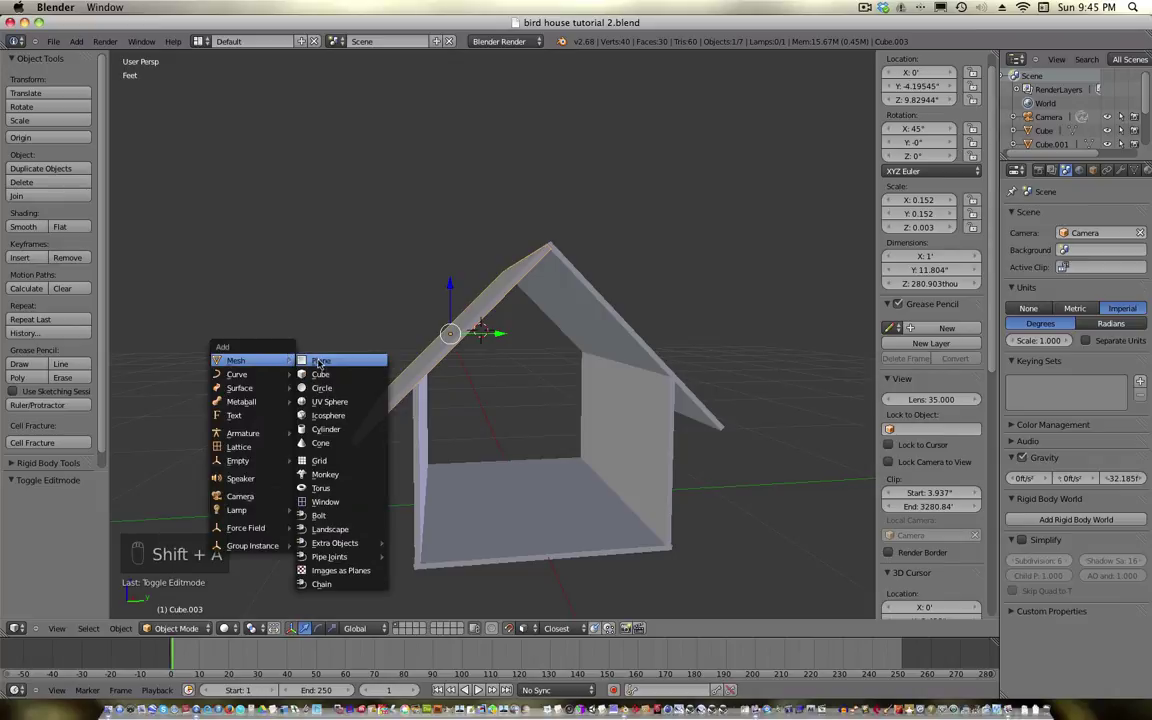
{"action": "left_click", "coordinate": [292, 327]}
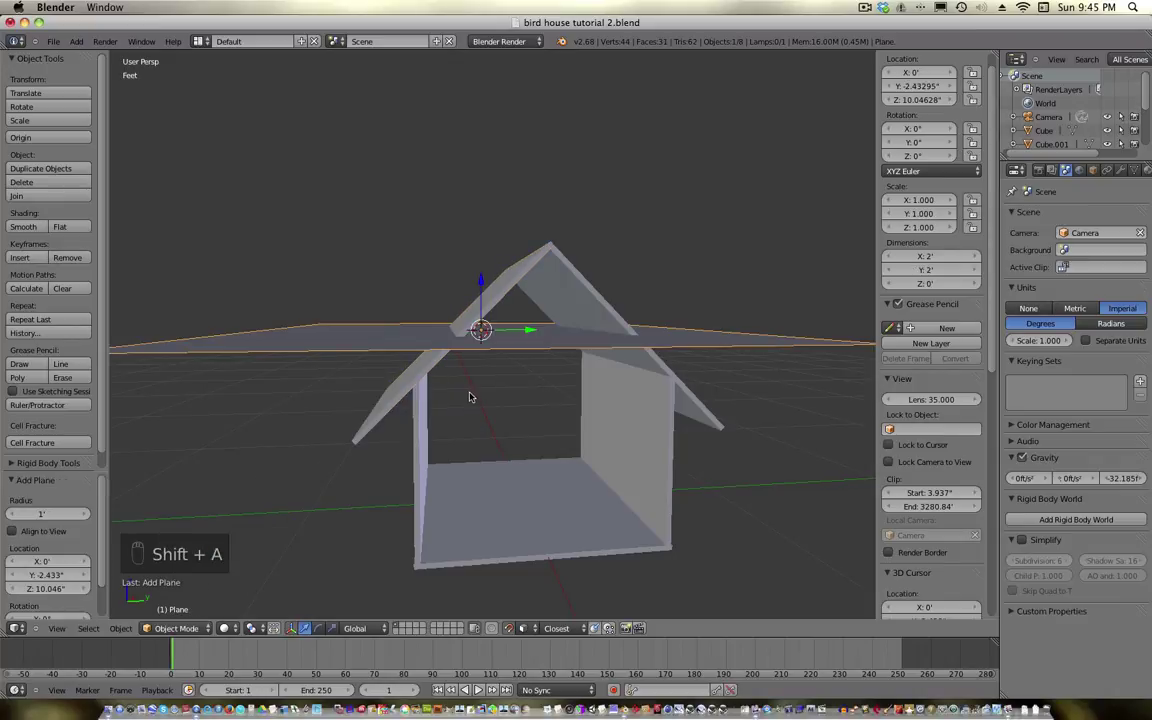
{"action": "type", "text": "rx"}
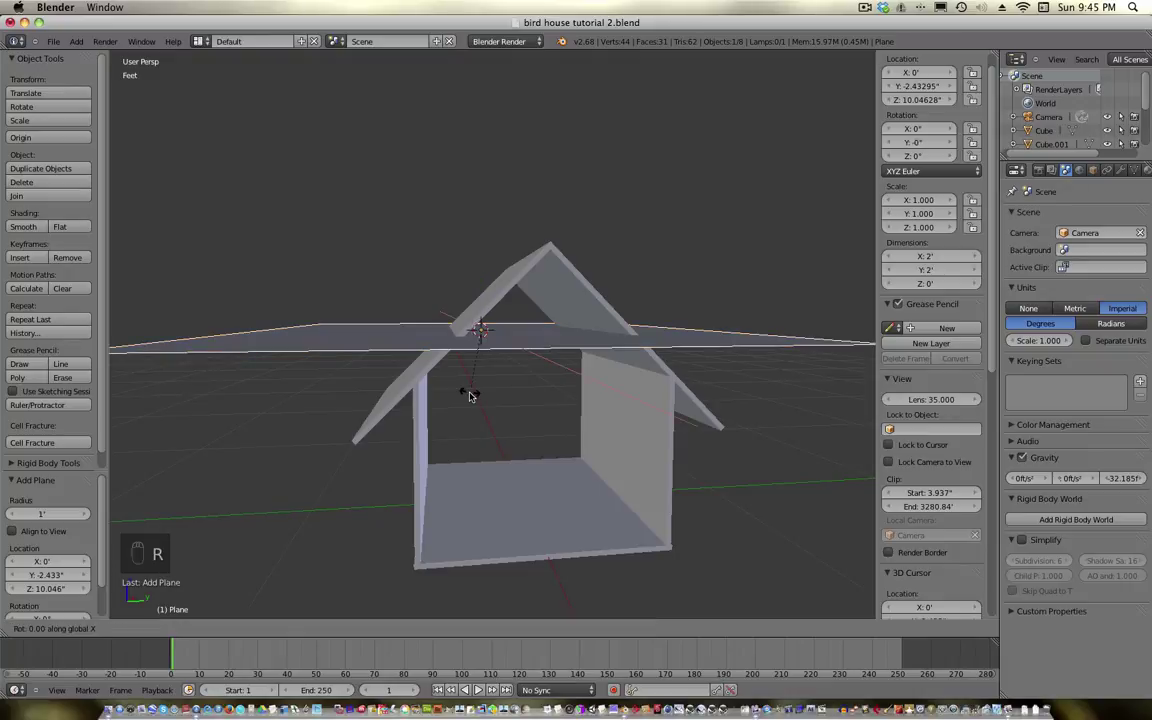
{"action": "type", "text": "90z"}
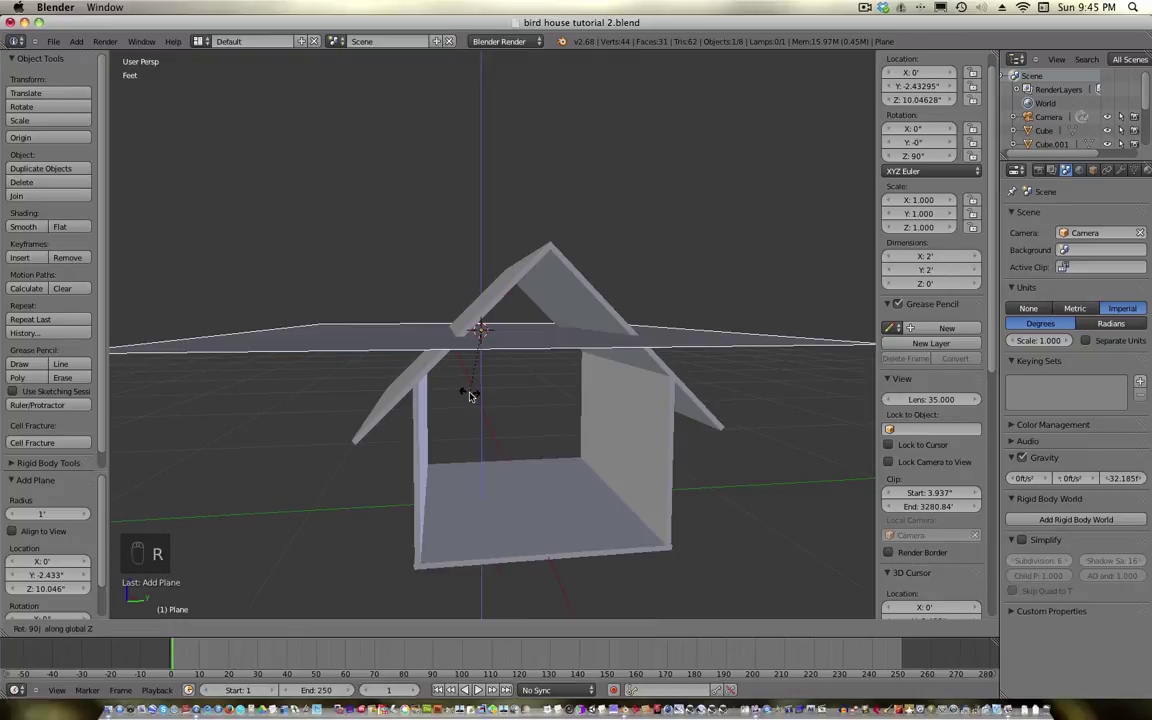
{"action": "type", "text": "y"}
{"action": "key", "text": "Return"}
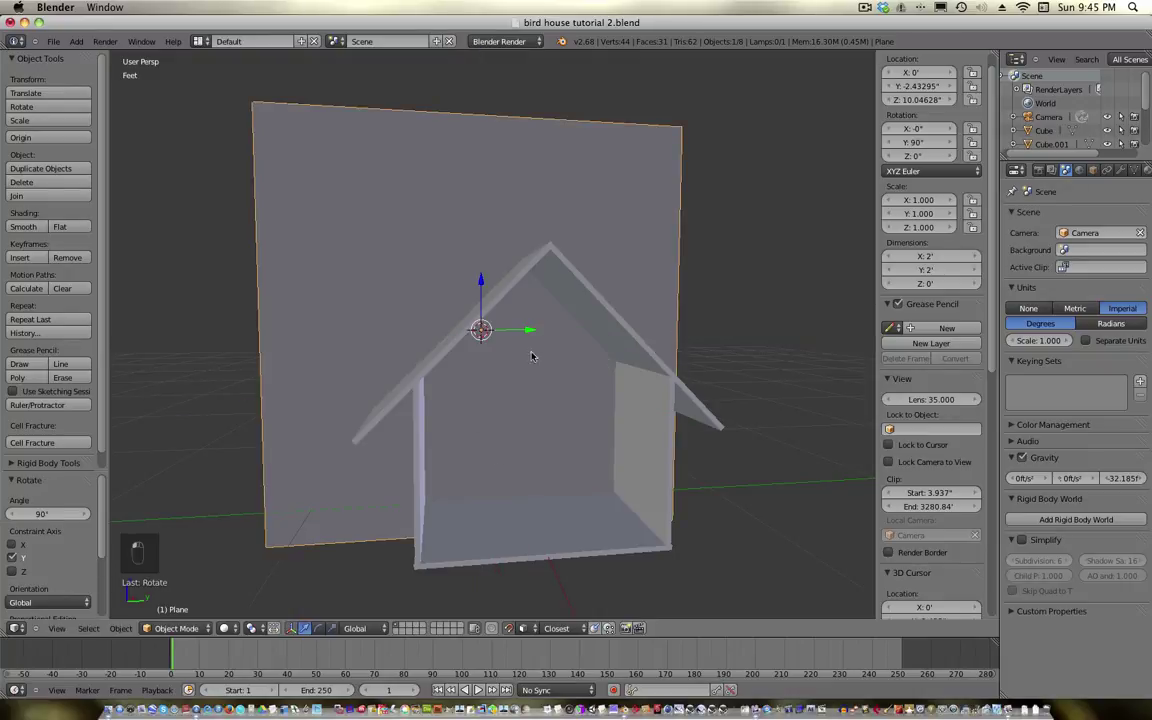
In the right orthographic view, move the plane to the house's front end at X about 6 inches, roughly centred on the outline
{"action": "key", "text": "KP_3"}
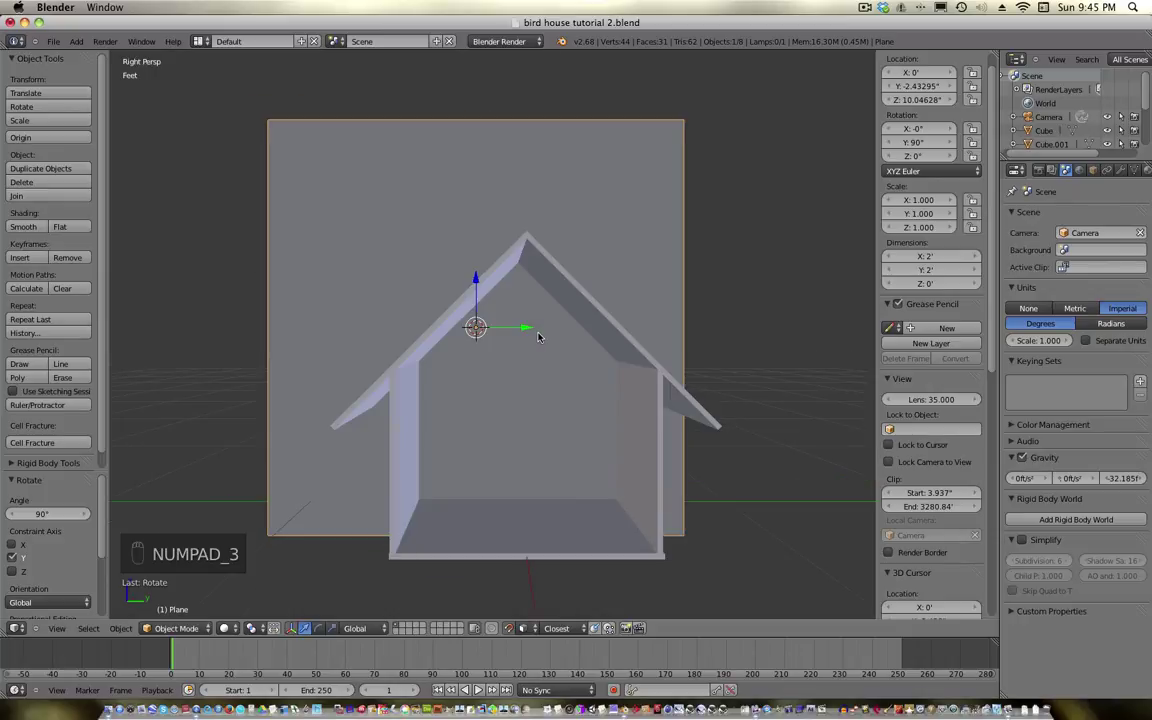
{"action": "key", "text": "KP_5"}
{"action": "key", "text": "g"}
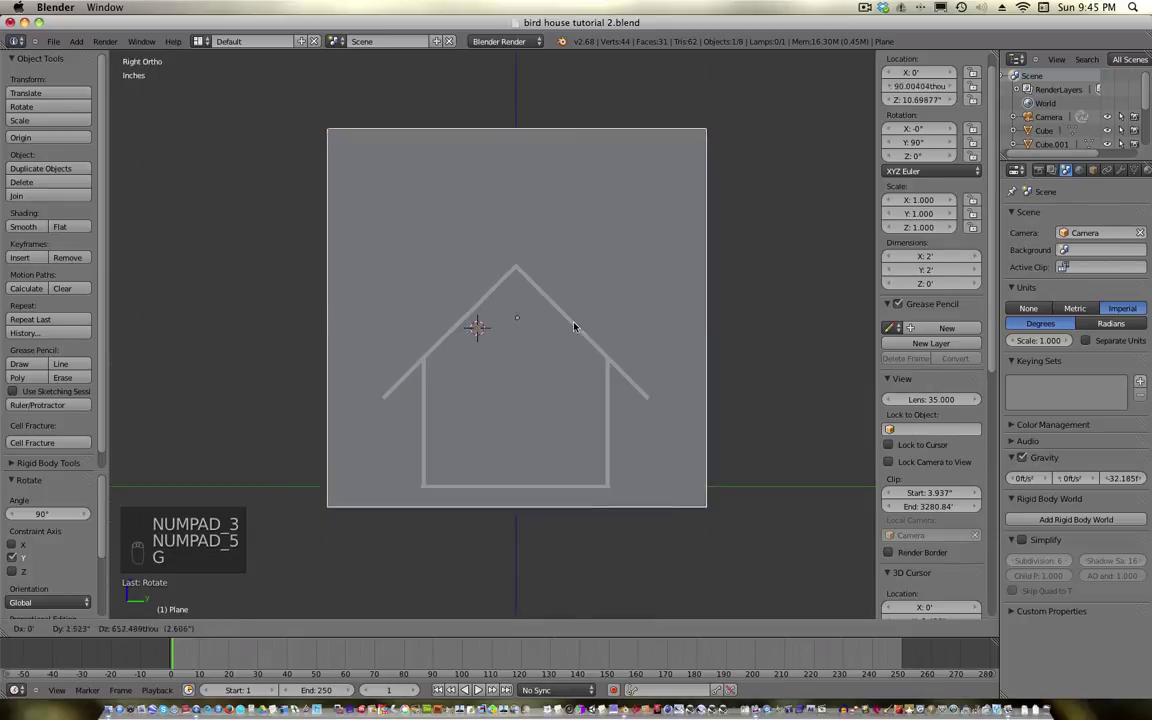
{"action": "left_click", "coordinate": [419, 519]}
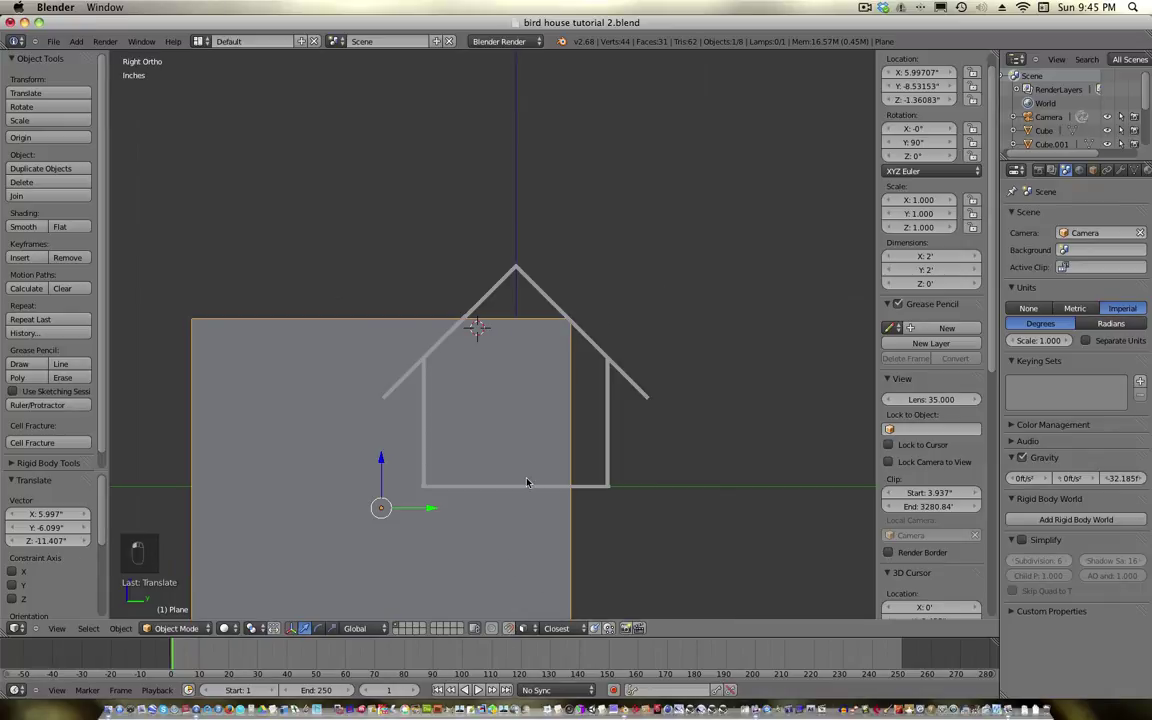
{"action": "key", "text": "g"}
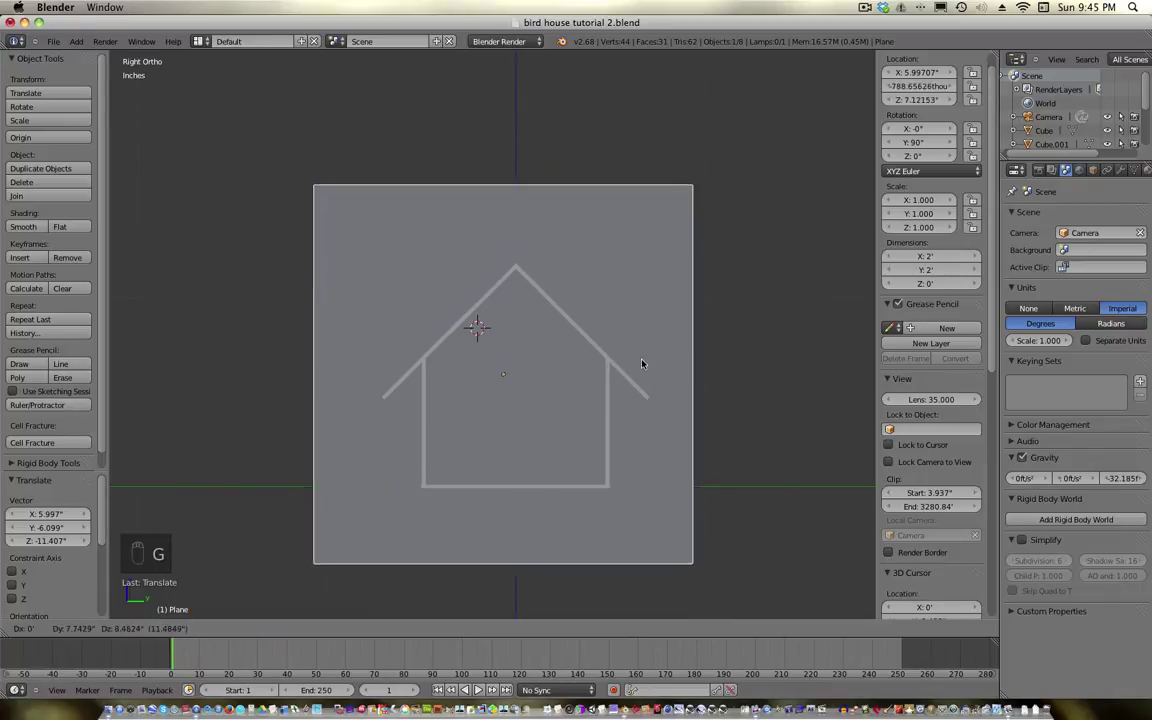
{"action": "left_click", "coordinate": [647, 358]}
Scale the plane down to about 1.08 feet square and lower it to Z about 6.36 inches
{"action": "key", "text": "s"}
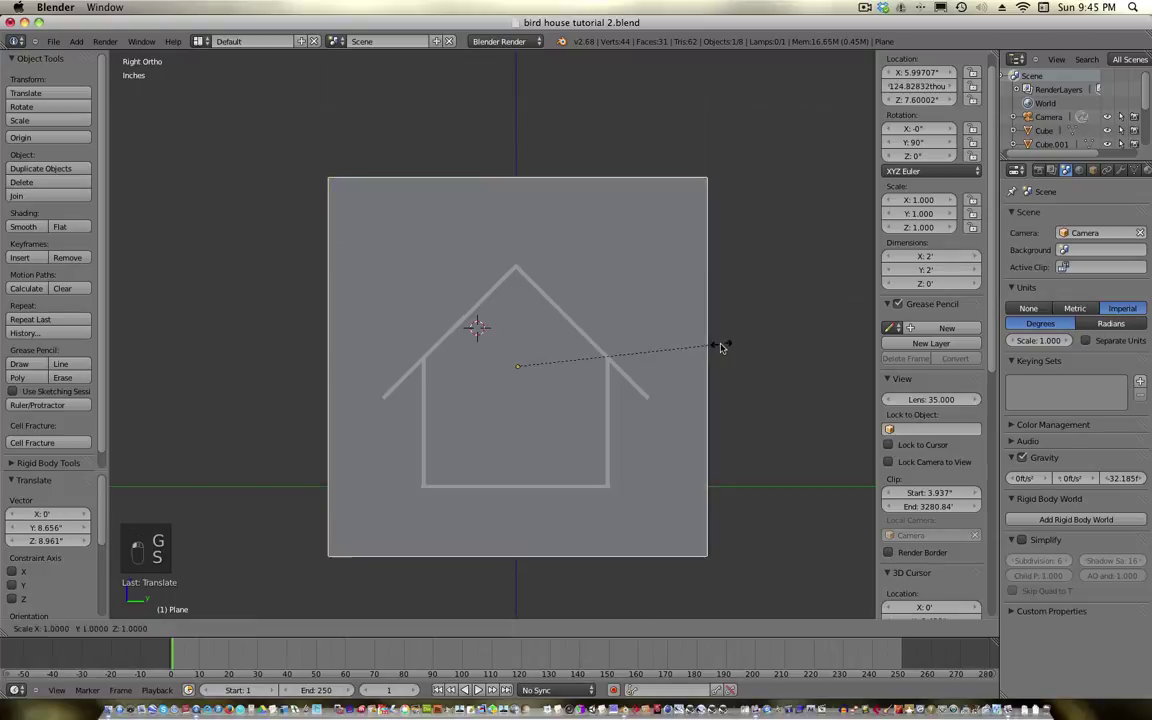
{"action": "left_click", "coordinate": [628, 370]}
{"action": "scroll", "coordinate": [600, 370], "scroll_direction": "up", "scroll_amount": 3}
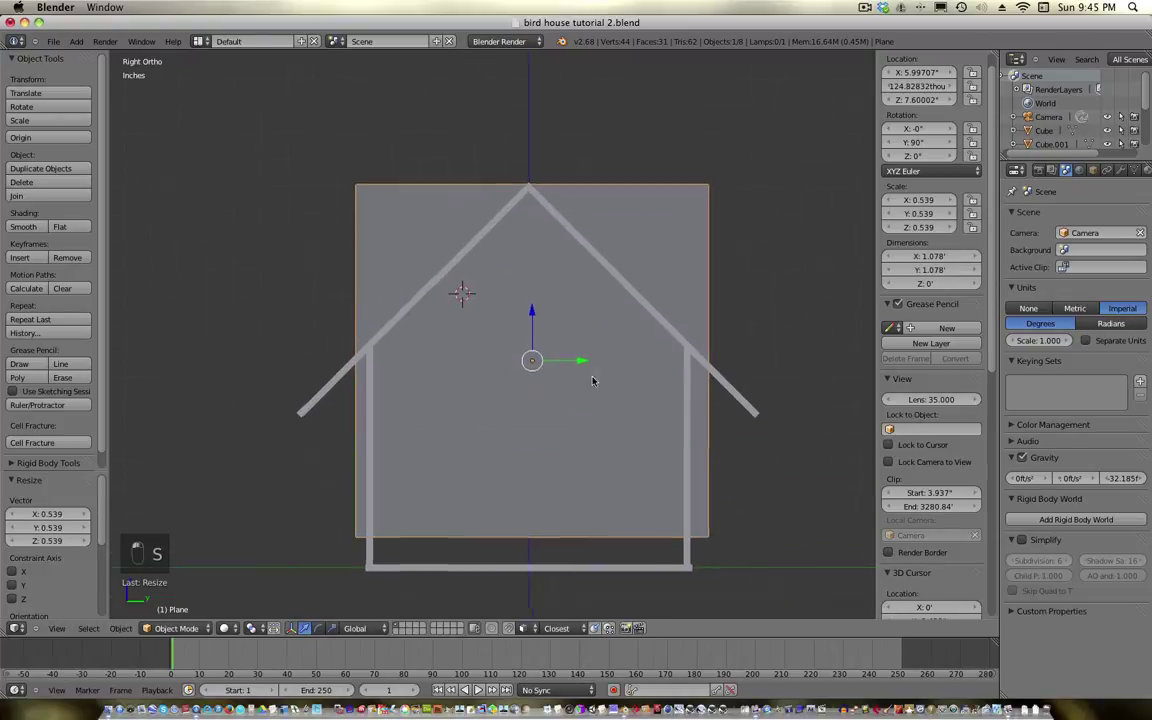
{"action": "scroll", "coordinate": [590, 355], "scroll_direction": "up", "scroll_amount": 3}
{"action": "key", "text": "g"}
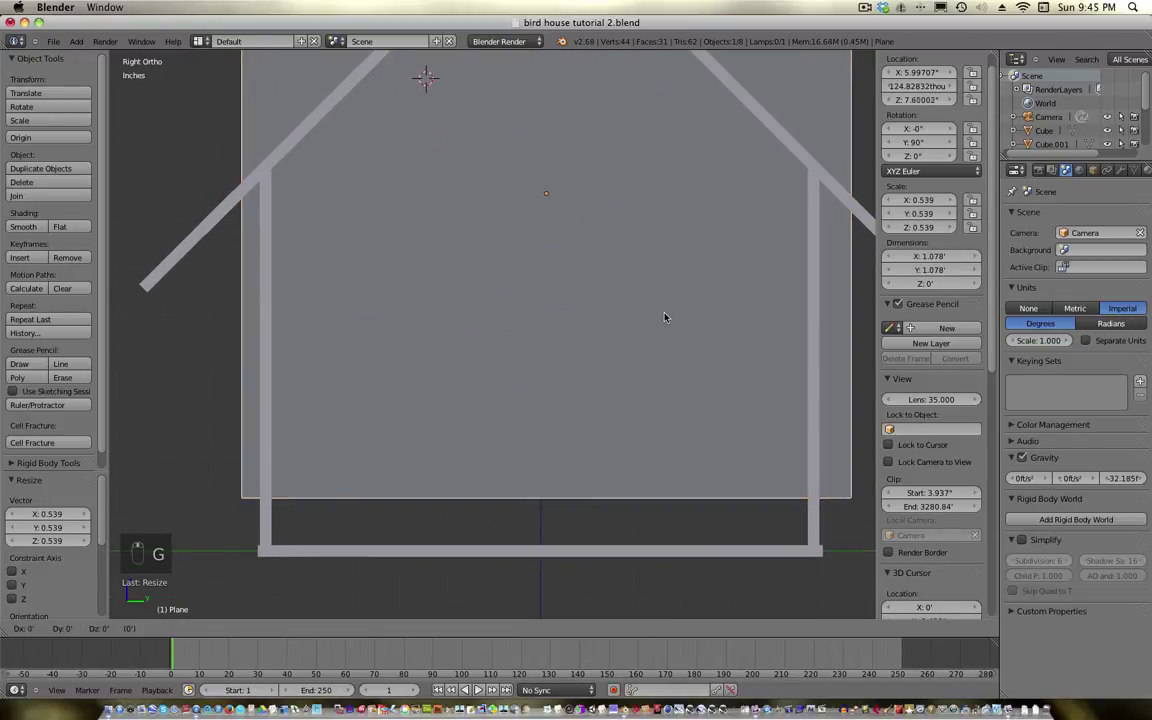
{"action": "left_click", "coordinate": [655, 375]}
Fit the plane between the outer wall faces at about 11.87 inches square and lower it to the underside of the base
{"action": "key", "text": "s"}
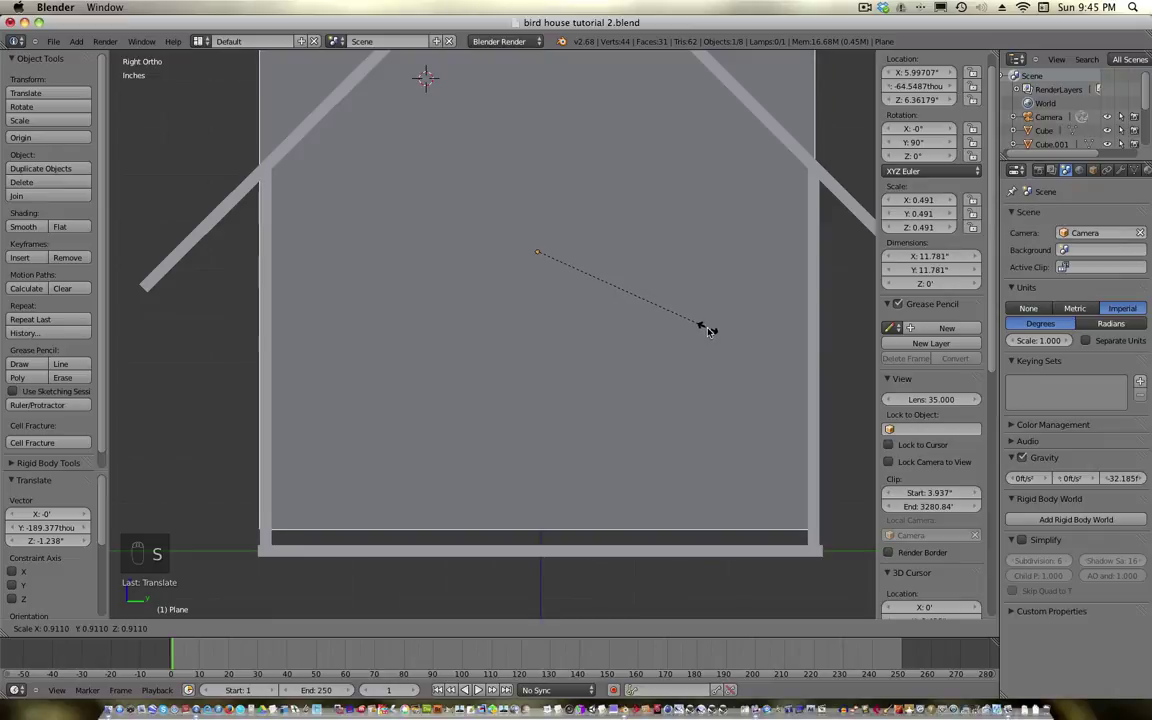
{"action": "left_click", "coordinate": [706, 327]}
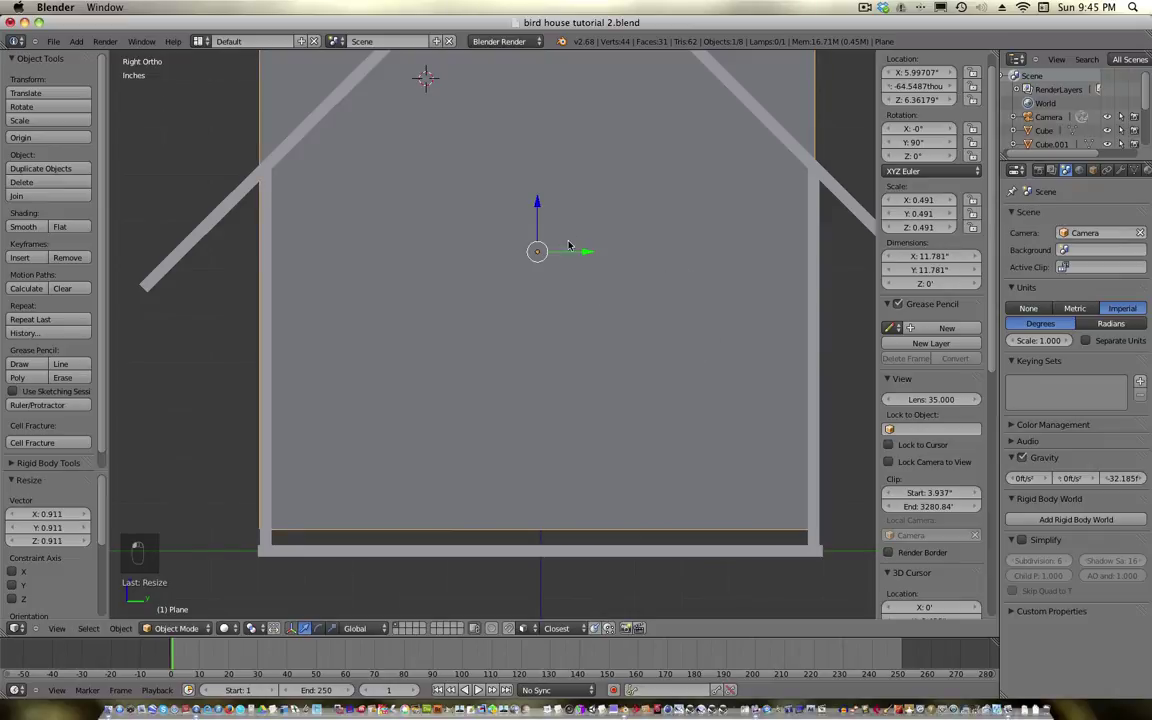
{"action": "left_click_drag", "start_coordinate": [590, 251], "coordinate": [590, 252]}
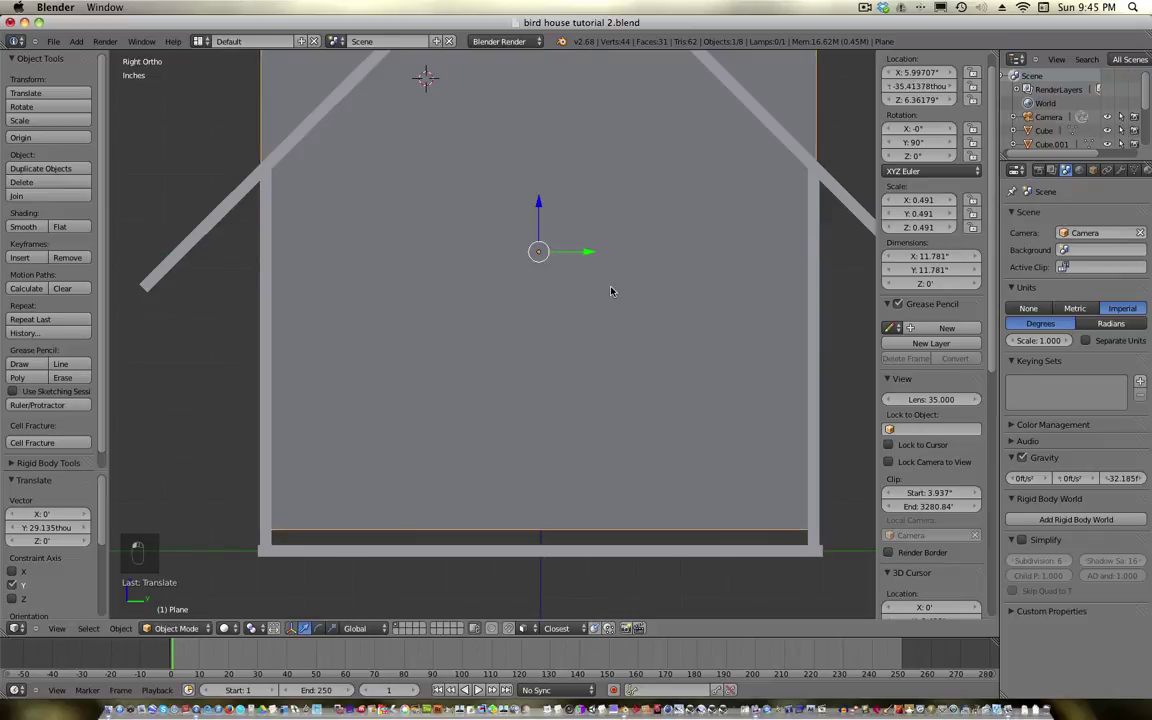
{"action": "key", "text": "s"}
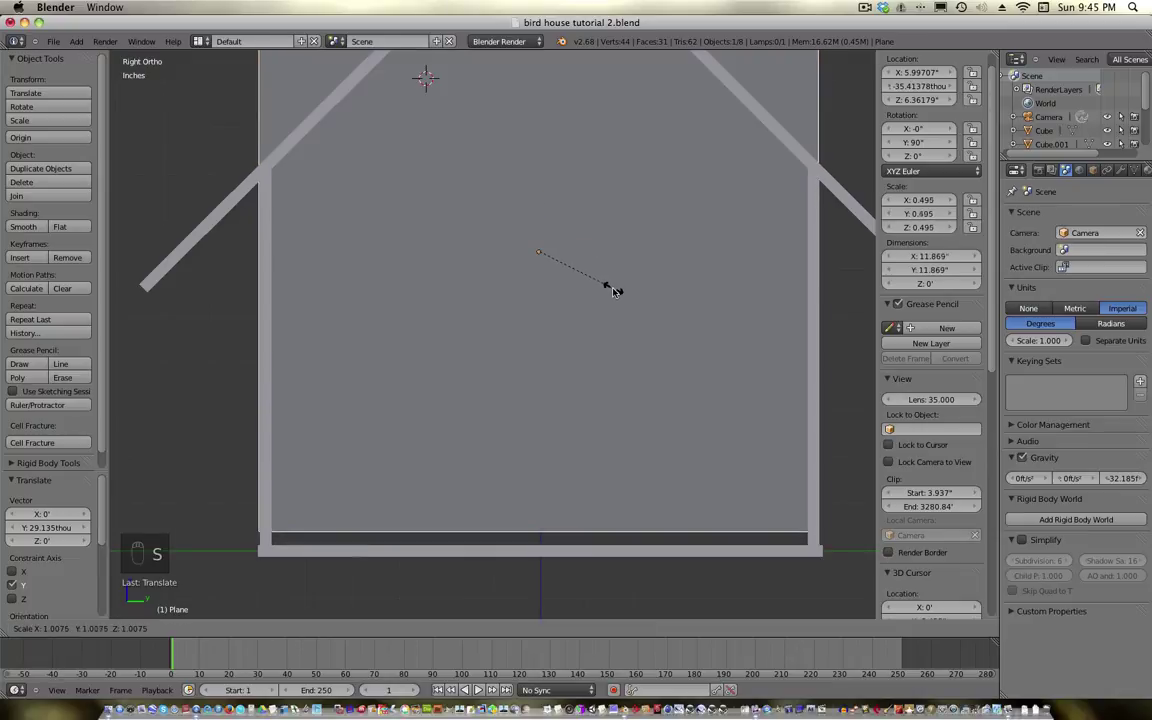
{"action": "left_click", "coordinate": [614, 292]}
{"action": "left_click_drag", "start_coordinate": [538, 203], "coordinate": [543, 230]}
{"action": "scroll", "coordinate": [543, 230], "scroll_direction": "down", "scroll_amount": 1}
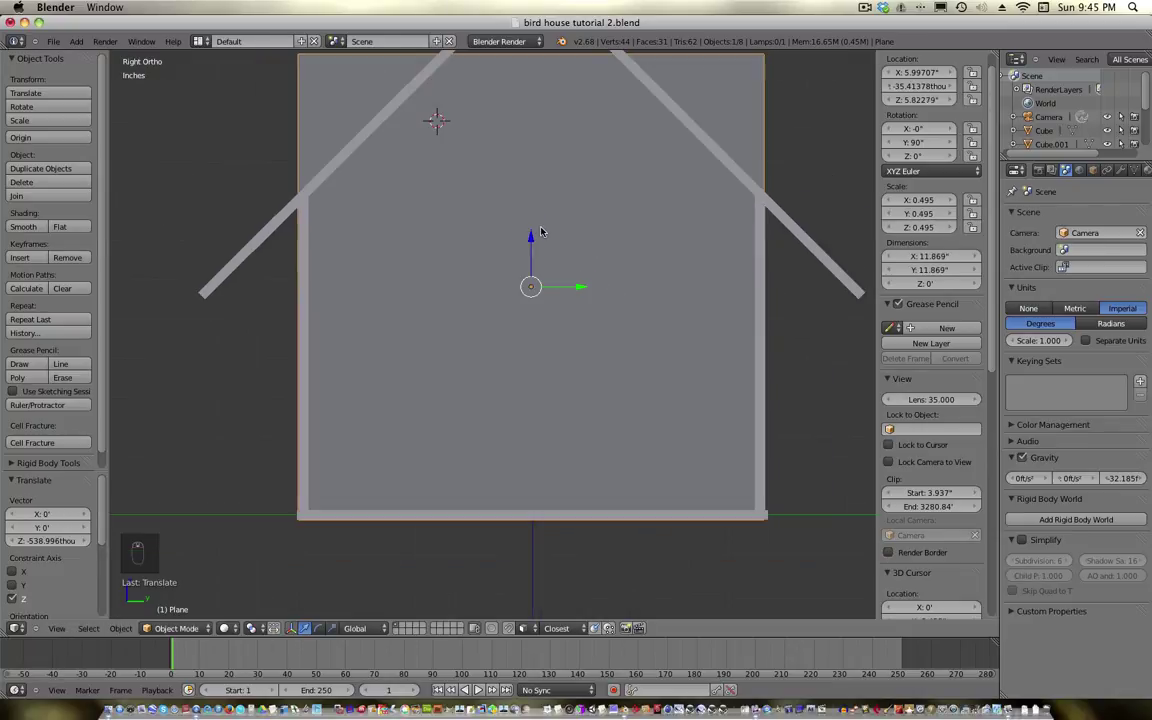
Show the house as wireframe in the right orthographic view, with the whole gable in sight and every object deselected
{"action": "key", "text": "KP_7"}
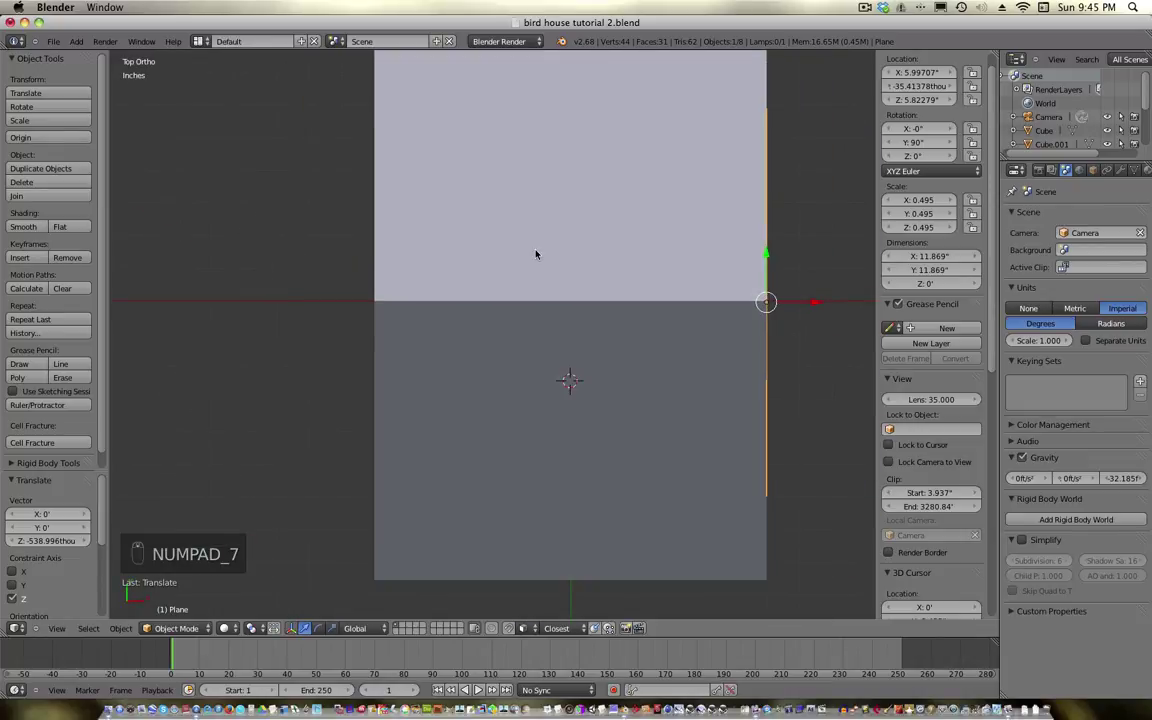
{"action": "key", "text": "z"}
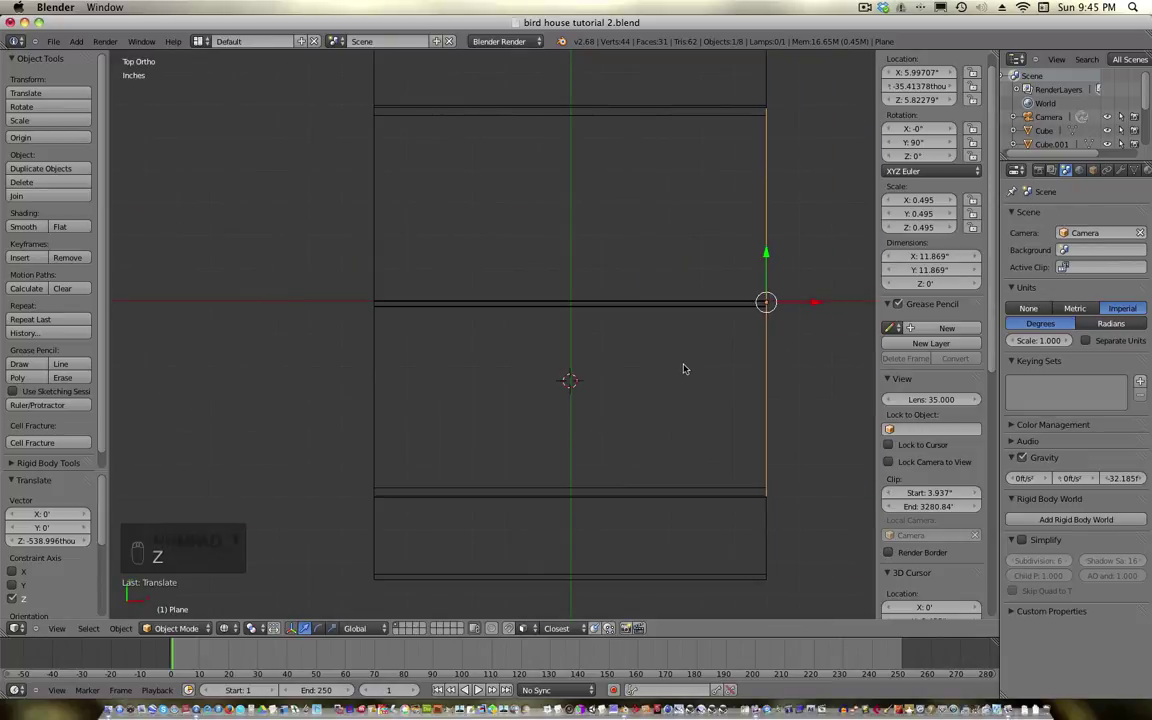
{"action": "middle_click_drag", "start_coordinate": [706, 397], "coordinate": [612, 285]}
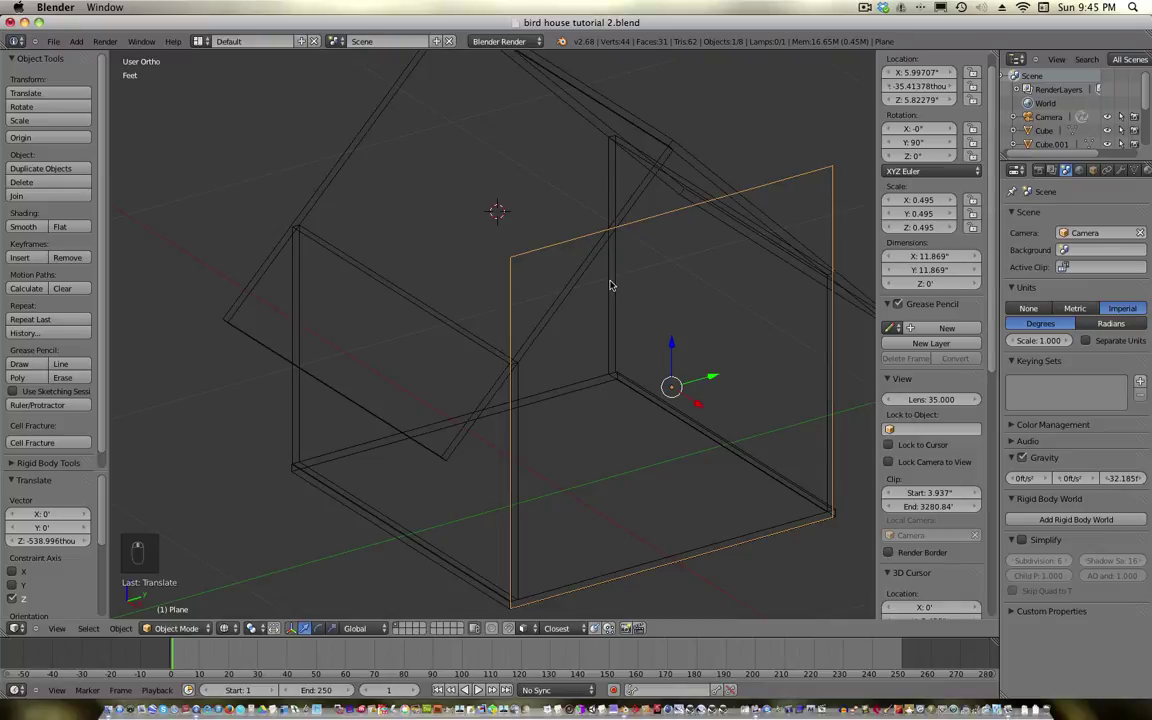
{"action": "key", "text": "KP_3"}
{"action": "key", "text": "KP_5"}
{"action": "key", "text": "KP_5"}
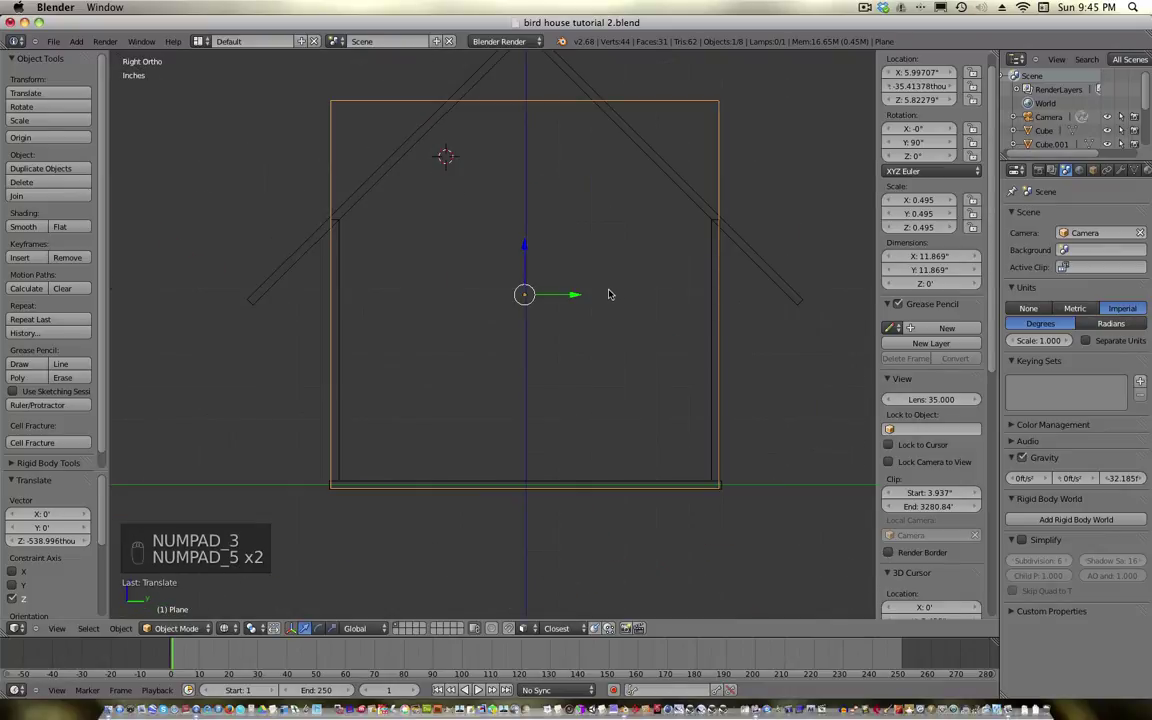
{"action": "key", "text": "a"}
{"action": "key", "text": "a"}
{"action": "key", "text": "a"}
{"action": "key", "text": "a"}
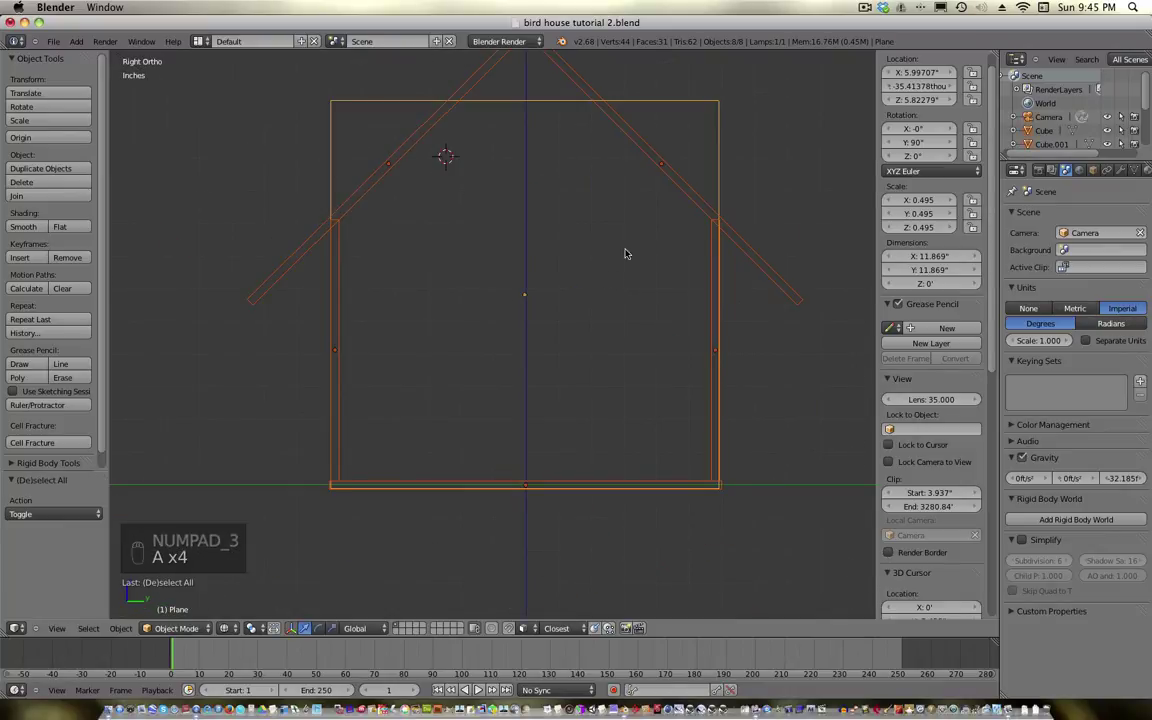
{"action": "middle_click_drag", "start_coordinate": [625, 252], "coordinate": [600, 311], "text": "shift"}
{"action": "key", "text": "a"}
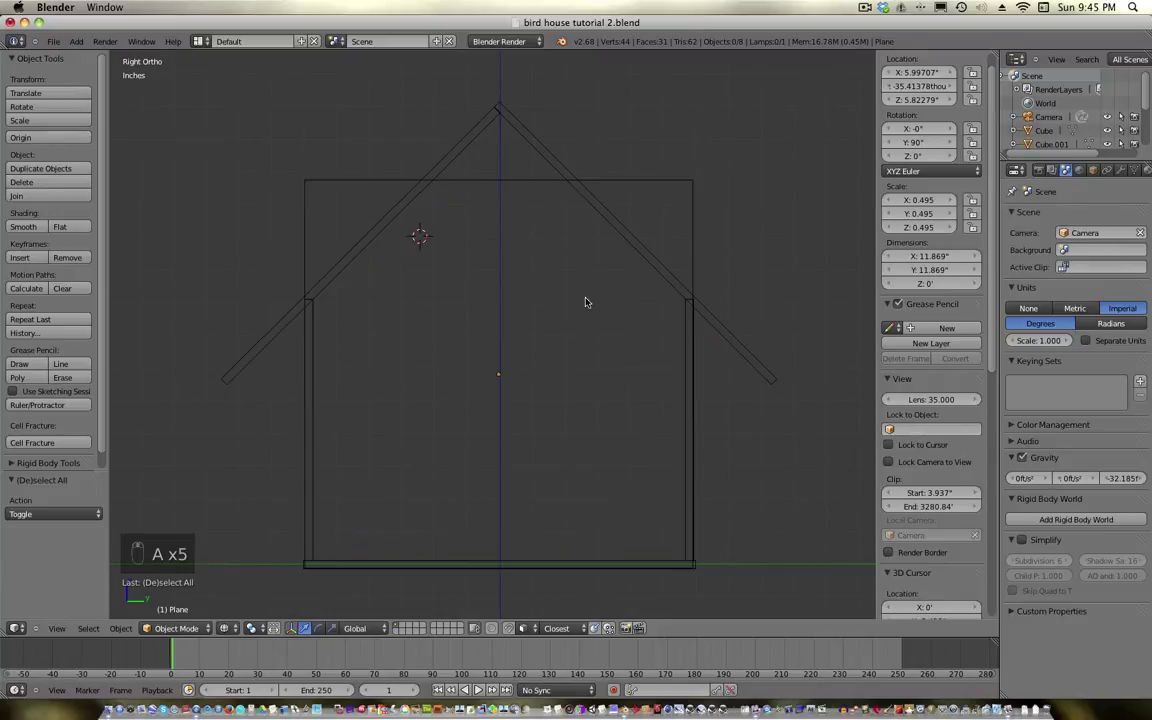
Extrude the top edge of the front wall plane straight up to the underside of the roof ridge
{"action": "right_click", "coordinate": [362, 184]}
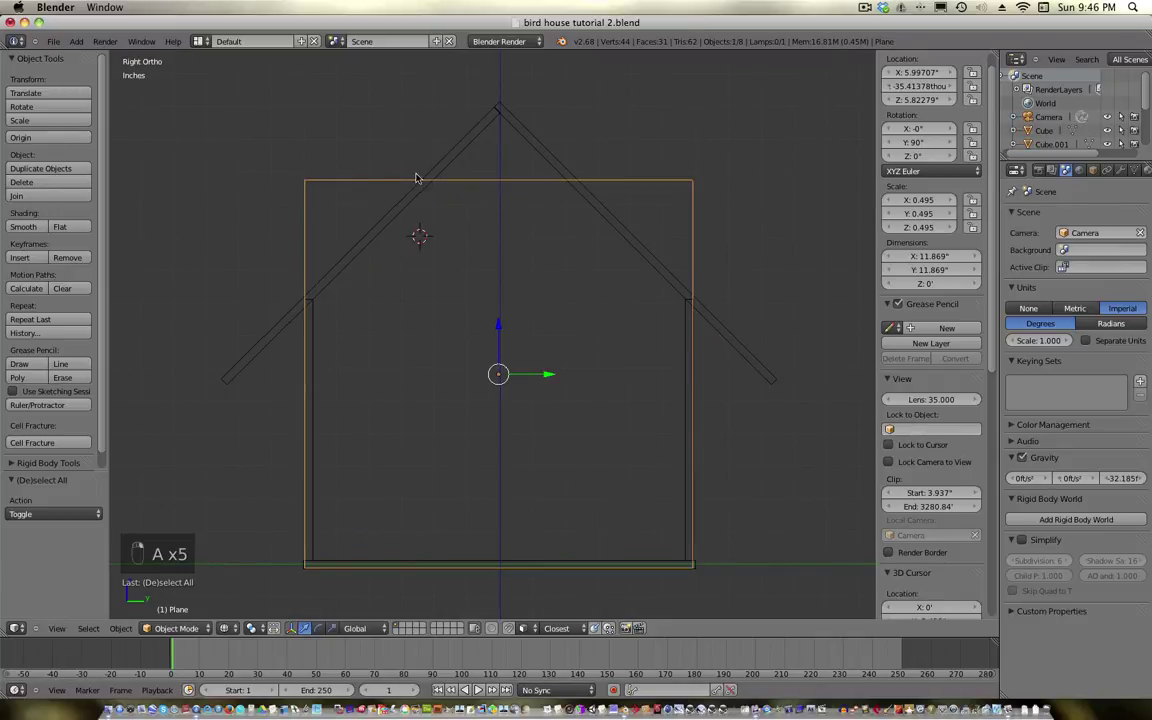
{"action": "key", "text": "Tab"}
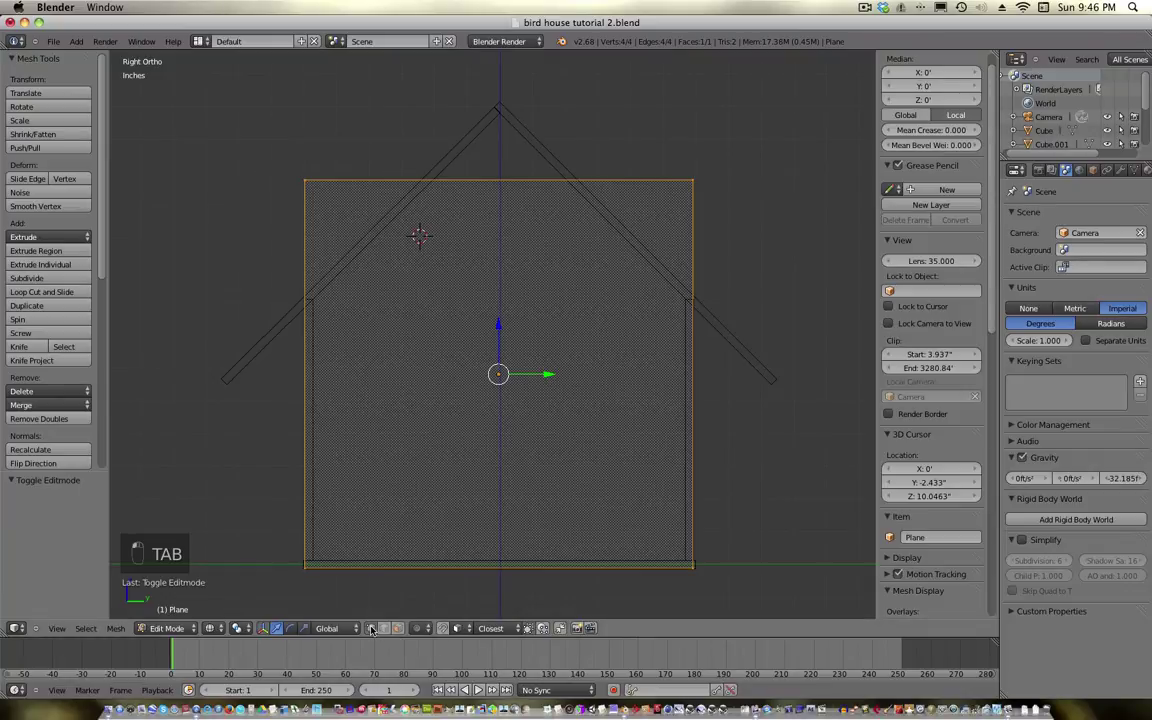
{"action": "right_click", "coordinate": [305, 180]}
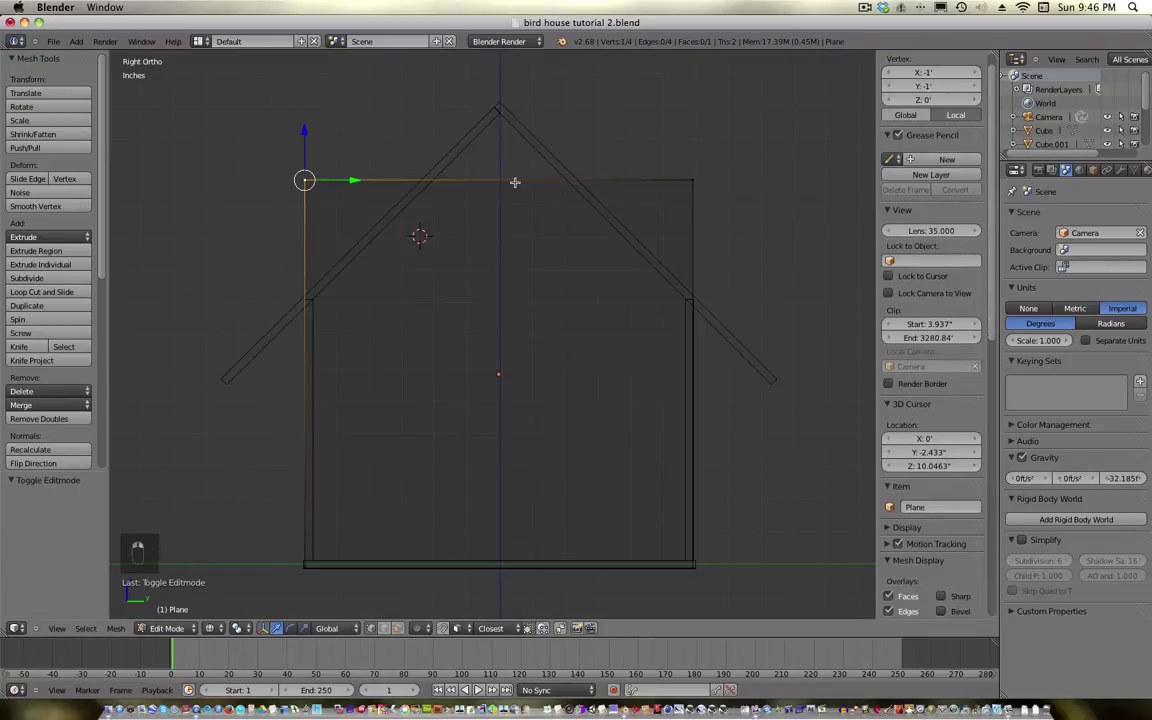
{"action": "right_click", "coordinate": [697, 179], "text": "shift"}
{"action": "left_click_drag", "start_coordinate": [493, 128], "coordinate": [495, 80]}
{"action": "key", "text": "e"}
{"action": "right_click", "coordinate": [490, 75]}
{"action": "scroll", "coordinate": [493, 97], "scroll_direction": "up", "scroll_amount": 2}
{"action": "key", "text": "KP_Decimal"}
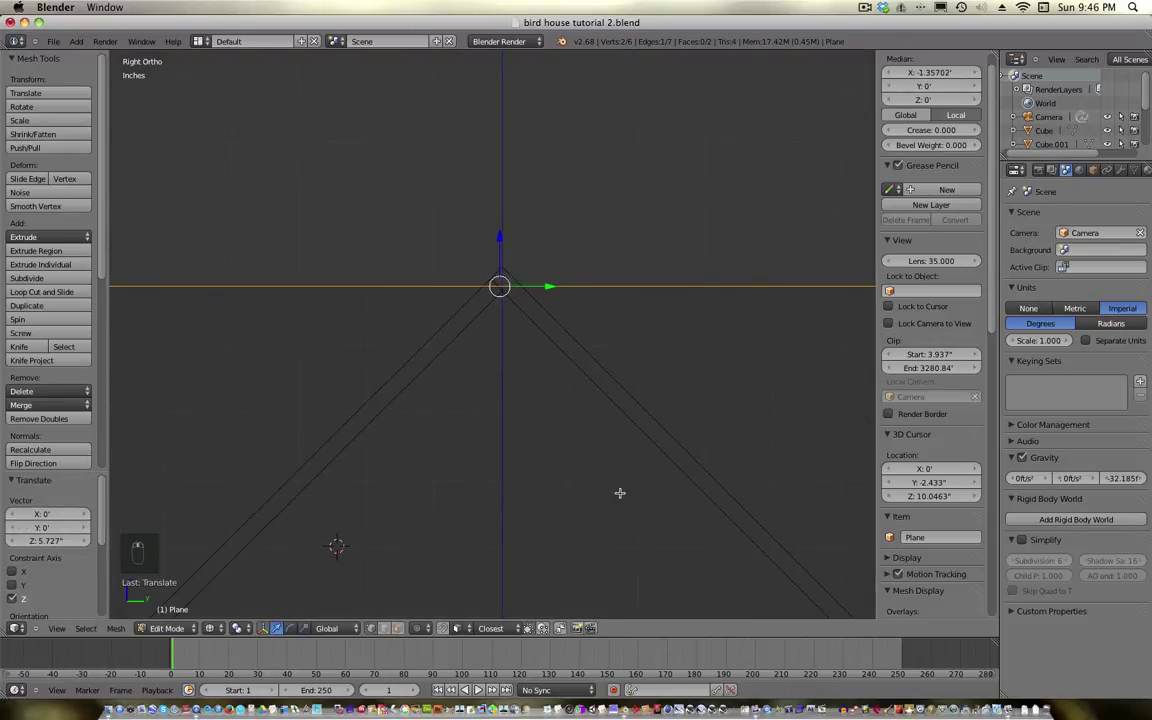
Scale the extruded top edge down to a narrow peak under the ridge, leave mesh editing and show the house shaded
{"action": "key", "text": "s"}
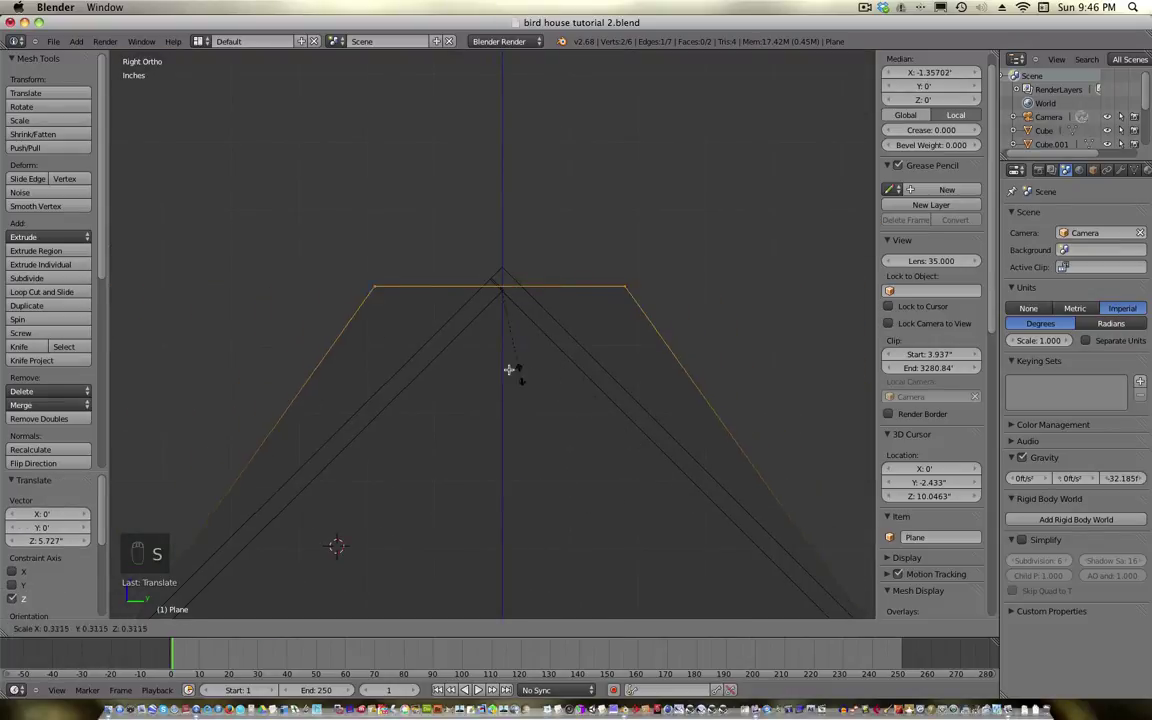
{"action": "left_click", "coordinate": [500, 292]}
{"action": "key", "text": "Tab"}
{"action": "scroll", "coordinate": [495, 422], "scroll_direction": "down", "scroll_amount": 2}
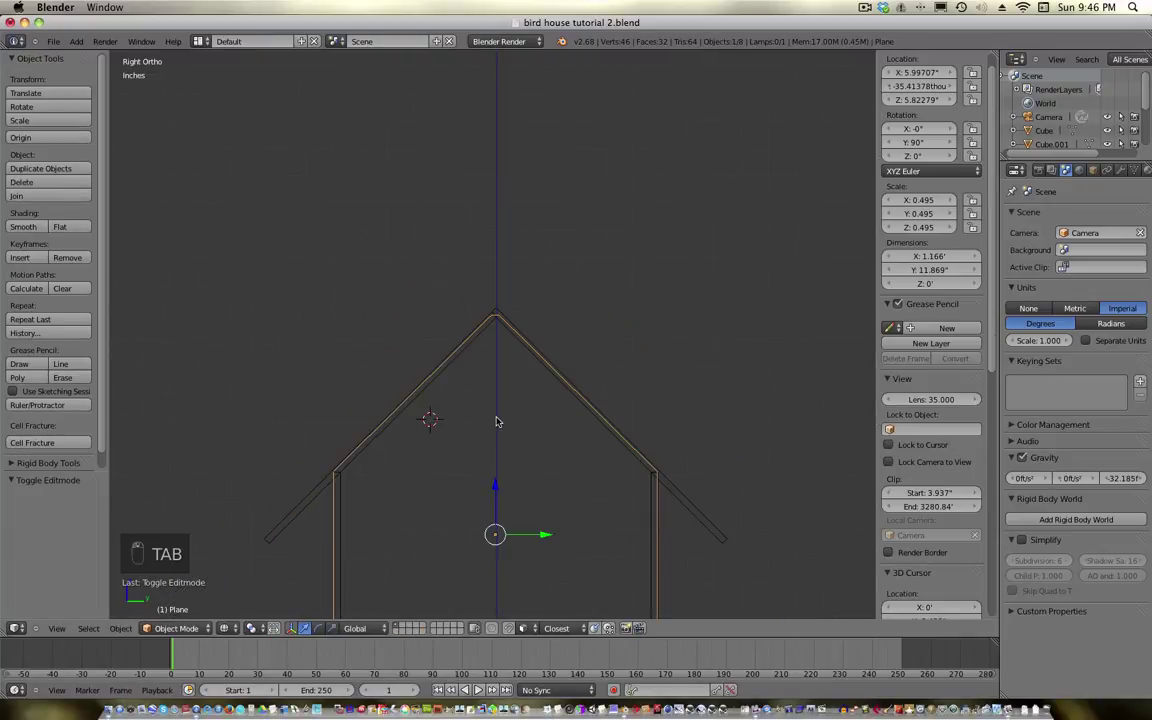
{"action": "key", "text": "x"}
{"action": "key", "text": "z"}
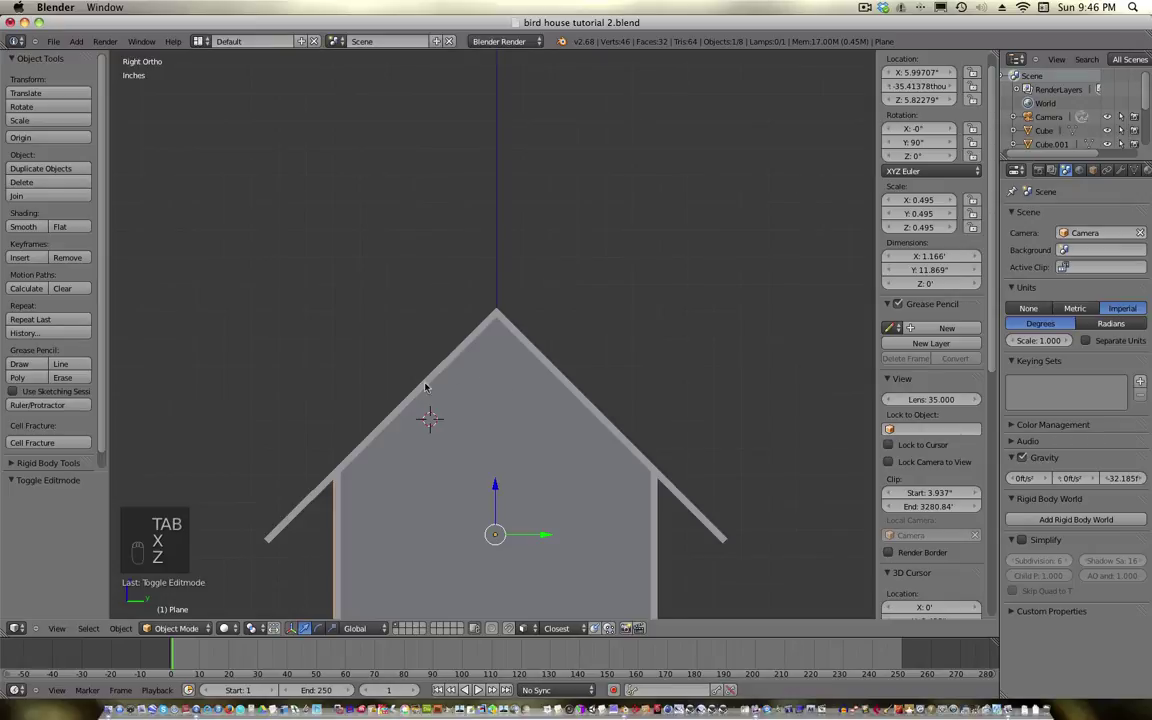
Extend the front end face of the roof panel on the negative Y side outward along X, beyond the front wall
{"action": "middle_click_drag", "start_coordinate": [425, 387], "coordinate": [334, 209]}
{"action": "key", "text": "KP_5"}
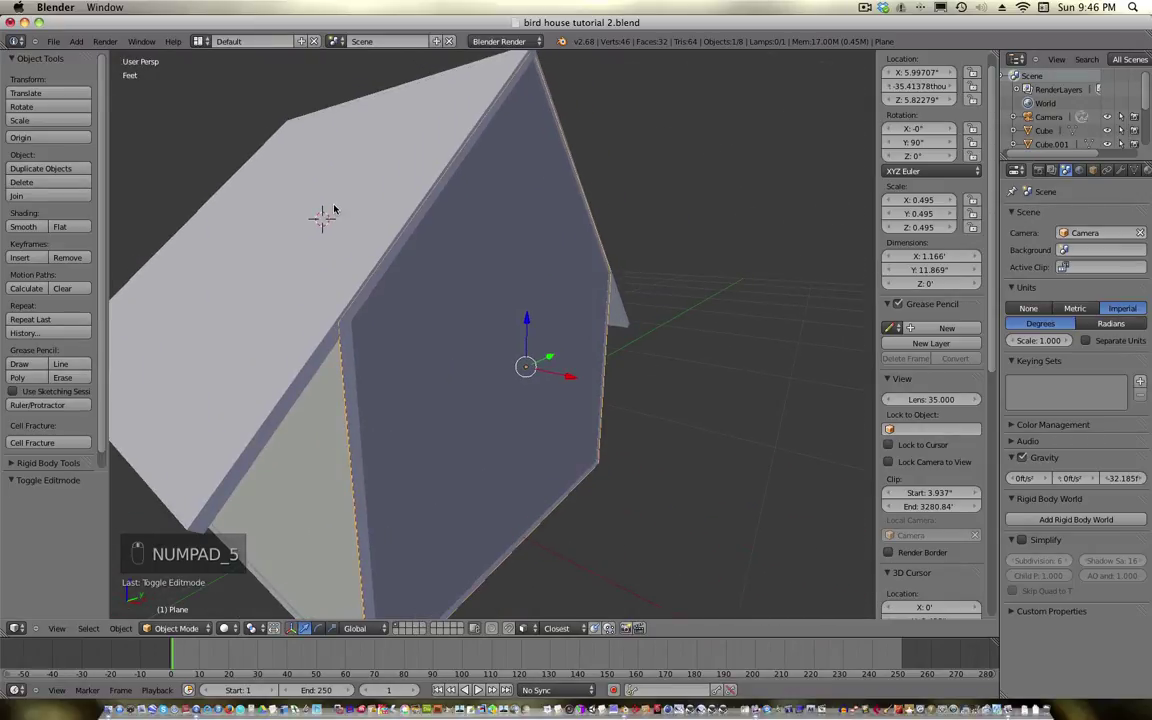
{"action": "right_click", "coordinate": [334, 209]}
{"action": "key", "text": "Tab"}
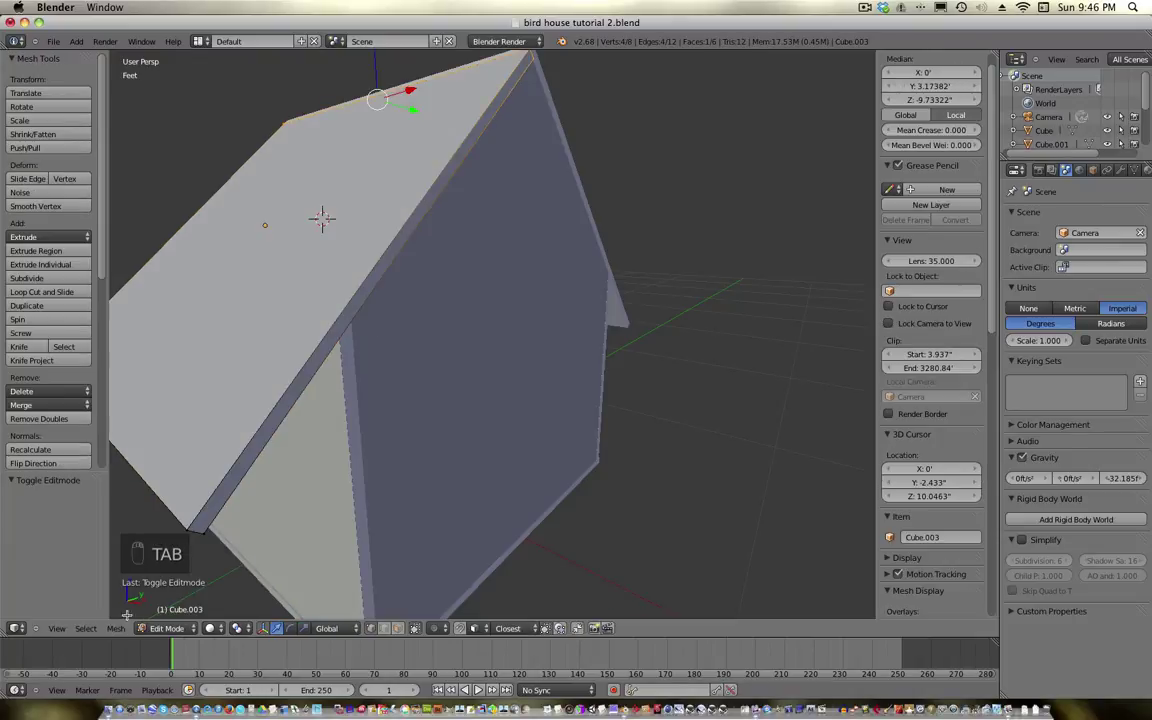
{"action": "left_click", "coordinate": [396, 629]}
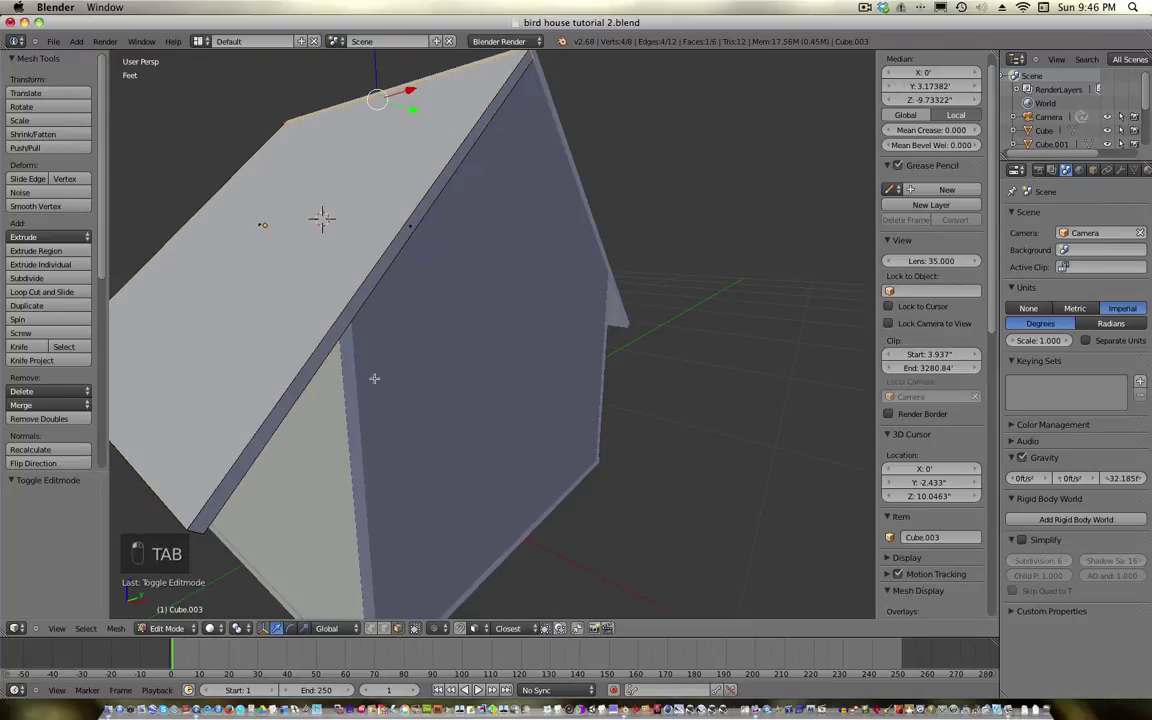
{"action": "key", "text": "KP_7"}
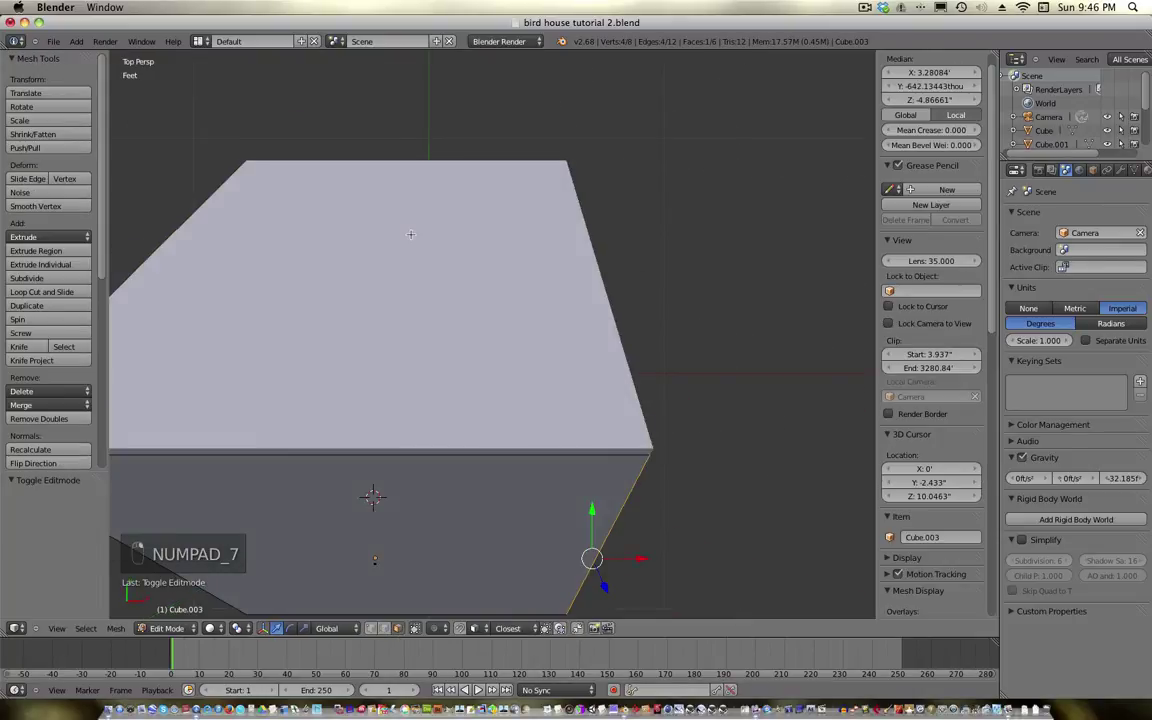
{"action": "key", "text": "KP_5"}
{"action": "left_click_drag", "start_coordinate": [634, 504], "coordinate": [688, 506]}
{"action": "key", "text": "Tab"}
Extend the front end face of the opposite roof panel about 1.94 inches along X, level with the first panel
{"action": "right_click", "coordinate": [473, 231]}
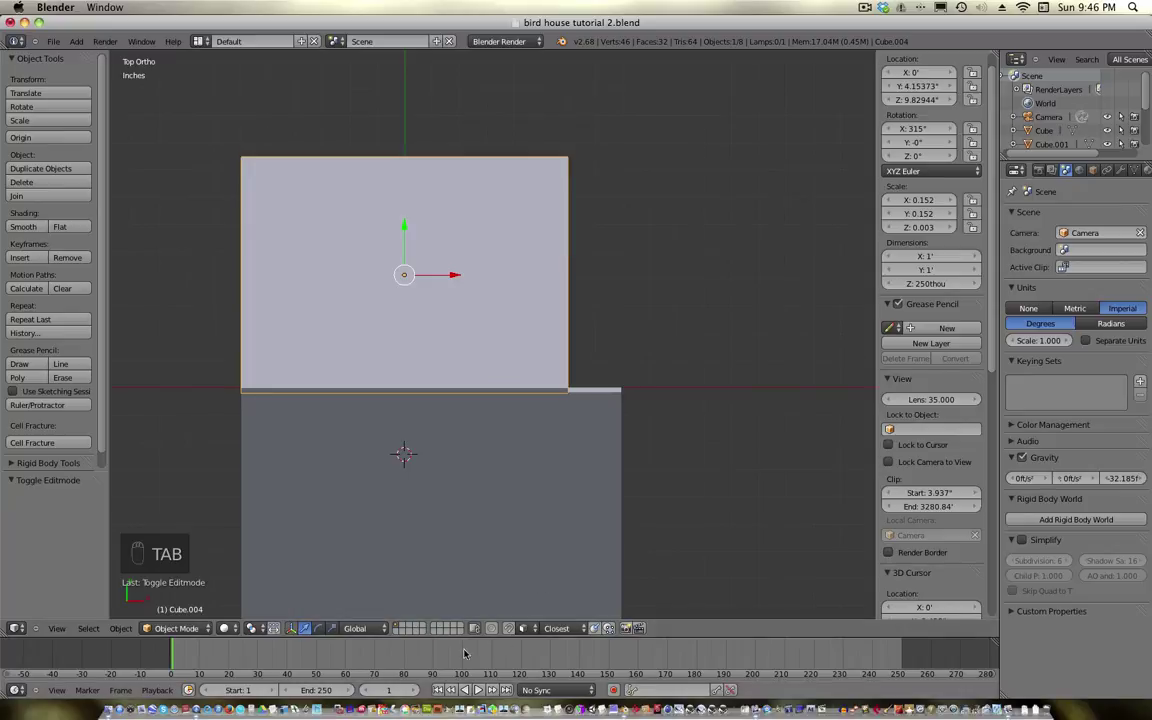
{"action": "key", "text": "z"}
{"action": "right_click", "coordinate": [562, 262]}
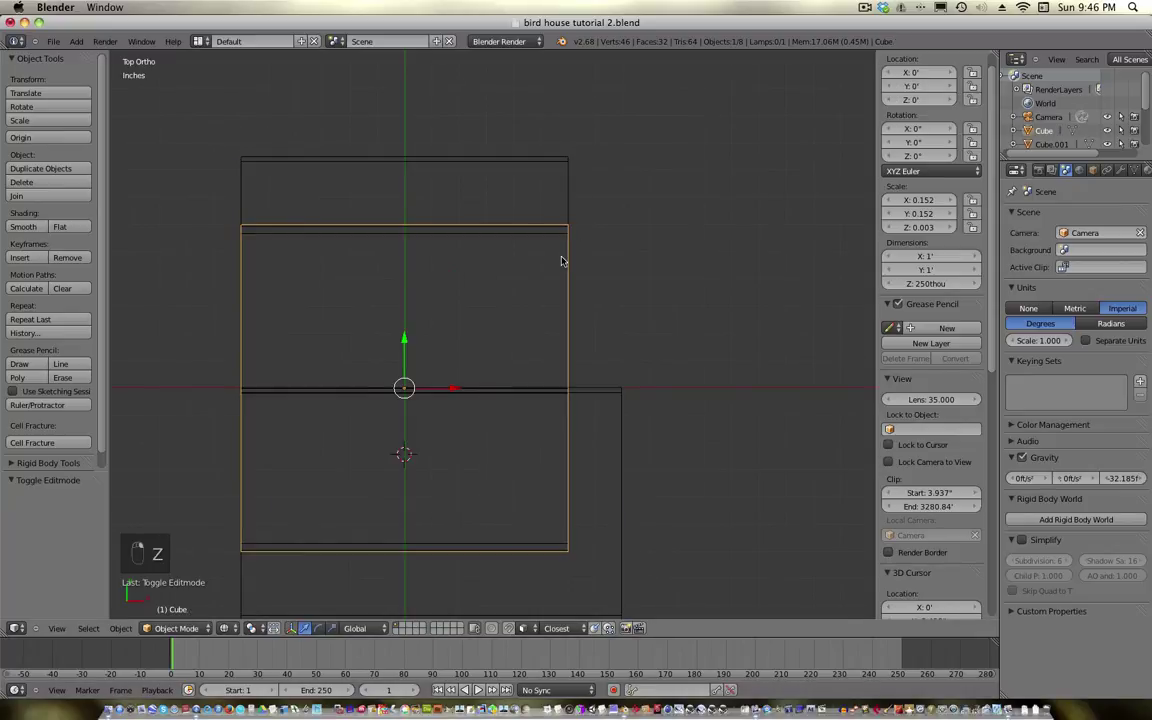
{"action": "right_click", "coordinate": [568, 219]}
{"action": "key", "text": "Tab"}
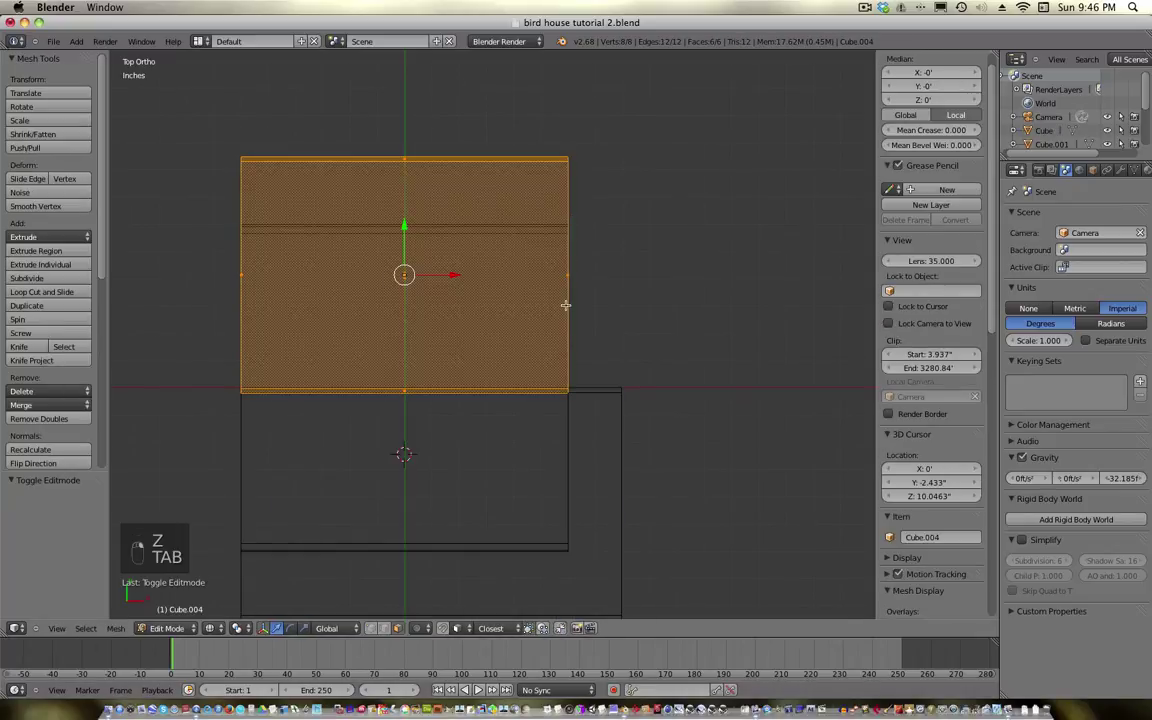
{"action": "right_click_drag", "start_coordinate": [566, 278], "coordinate": [666, 280]}
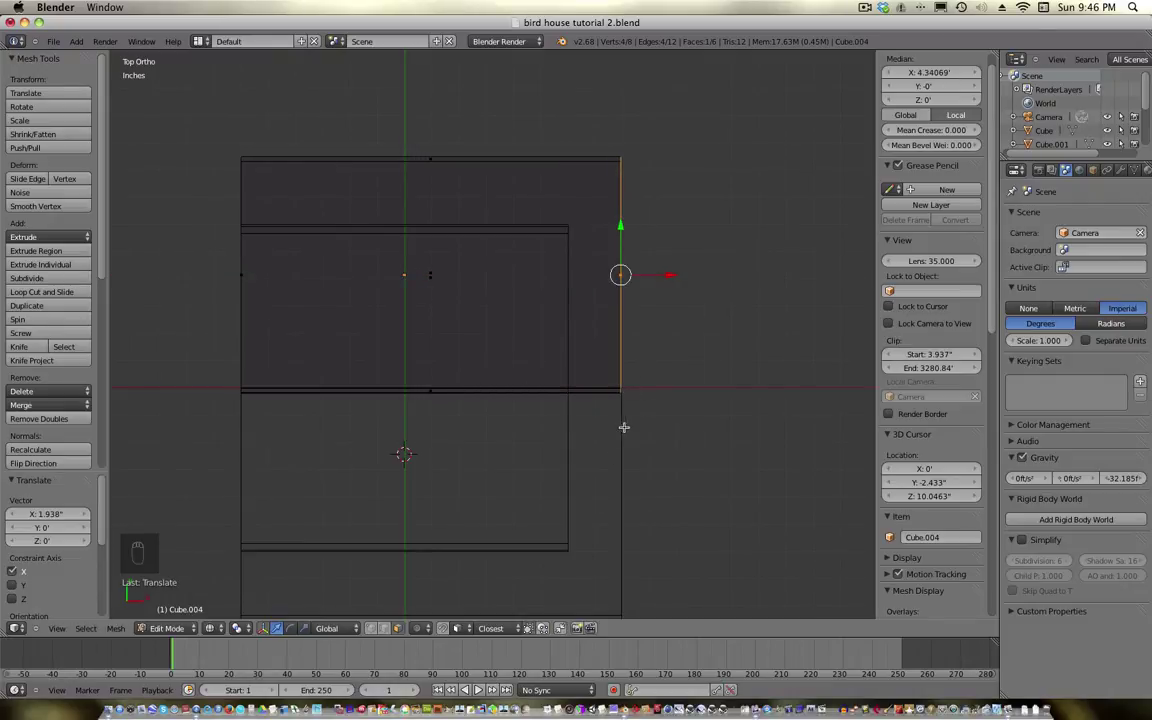
{"action": "scroll", "coordinate": [630, 352], "scroll_direction": "up", "scroll_amount": 7}
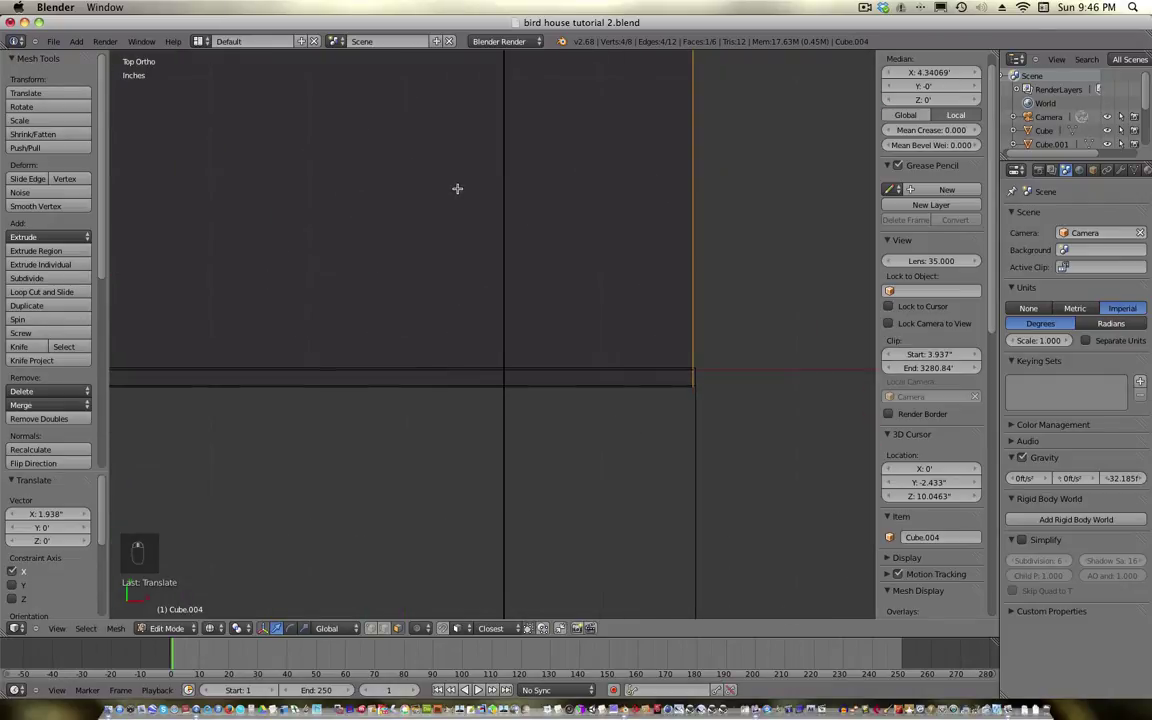
Return to object mode and show the house shaded in perspective with the front wall in sight
{"action": "mouse_move", "coordinate": [623, 194]}
{"action": "middle_mouse_down"}
{"action": "mouse_move", "coordinate": [609, 309]}
{"action": "mouse_move", "coordinate": [632, 393]}
{"action": "mouse_move", "coordinate": [567, 330]}
{"action": "mouse_move", "coordinate": [625, 417]}
{"action": "mouse_move", "coordinate": [617, 434]}
{"action": "mouse_move", "coordinate": [527, 399]}
{"action": "mouse_move", "coordinate": [508, 357]}
{"action": "middle_mouse_up"}
{"action": "key", "text": "KP_5"}
{"action": "scroll", "coordinate": [626, 346], "scroll_direction": "down", "scroll_amount": 5}
{"action": "key", "text": "Tab"}
{"action": "key", "text": "z"}
{"action": "middle_click_drag", "start_coordinate": [435, 386], "coordinate": [571, 426]}
{"action": "scroll", "coordinate": [570, 426], "scroll_direction": "up", "scroll_amount": 2}
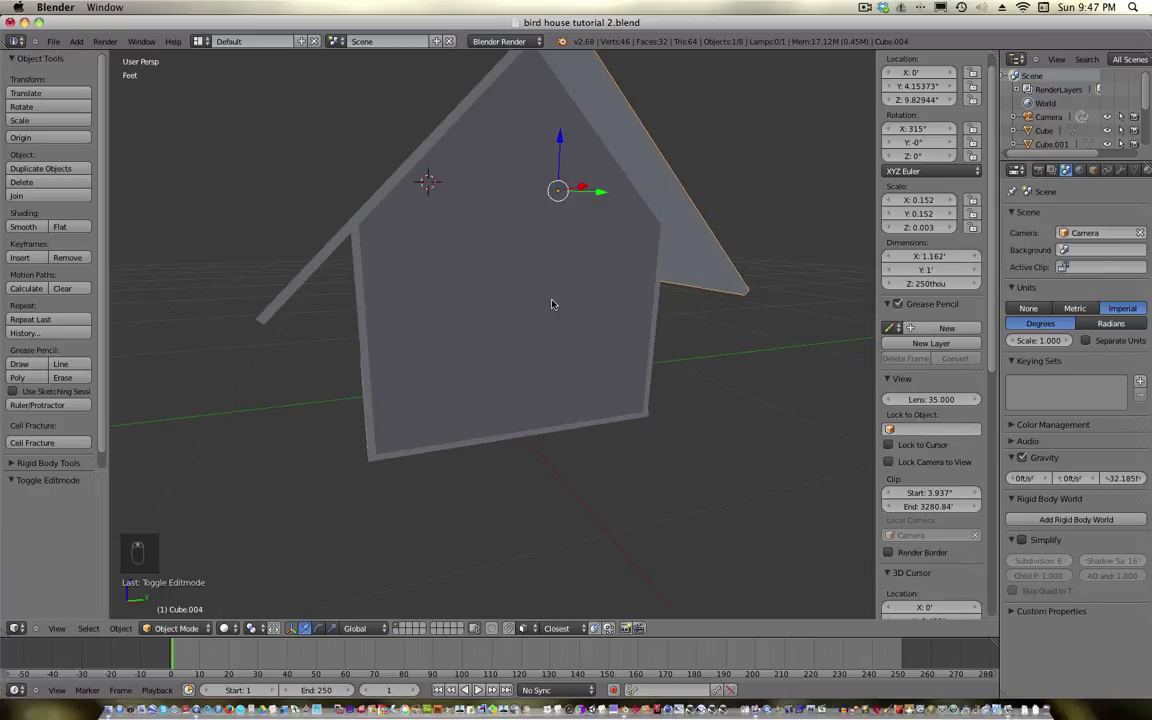
Duplicate the front wall plane and move the copy along X to the house's back end at about -5.9 inches
{"action": "right_click", "coordinate": [495, 309]}
{"action": "key", "text": "KP_7"}
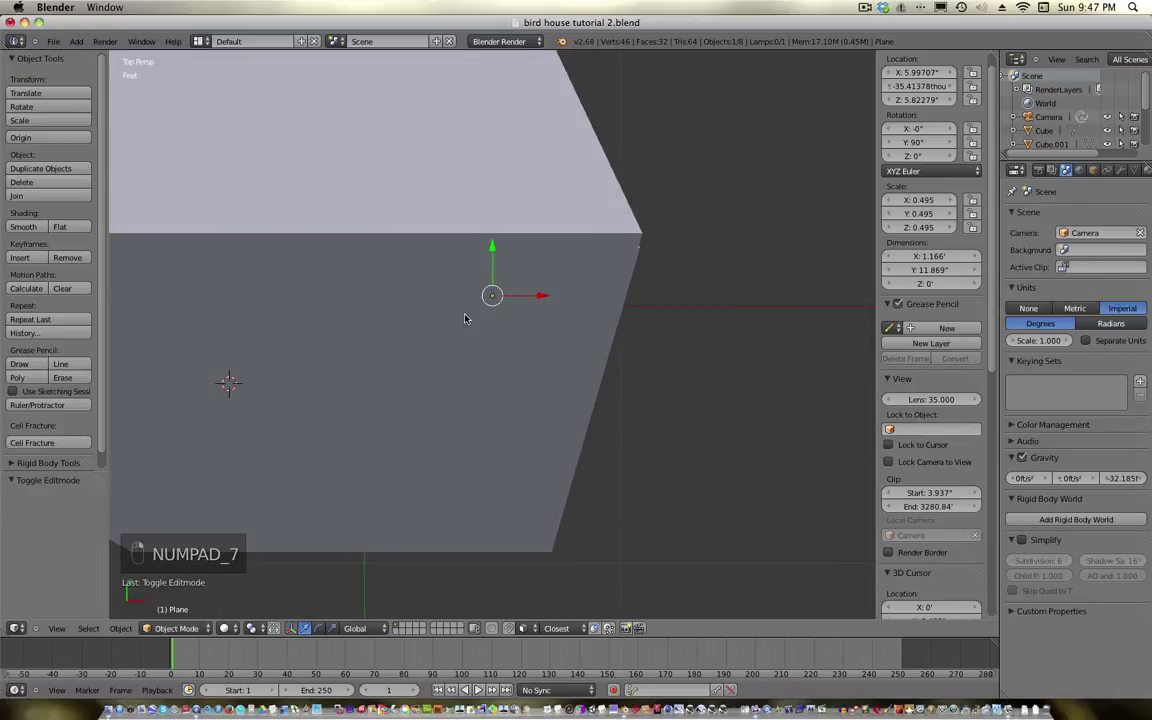
{"action": "key", "text": "KP_5"}
{"action": "key", "text": "z"}
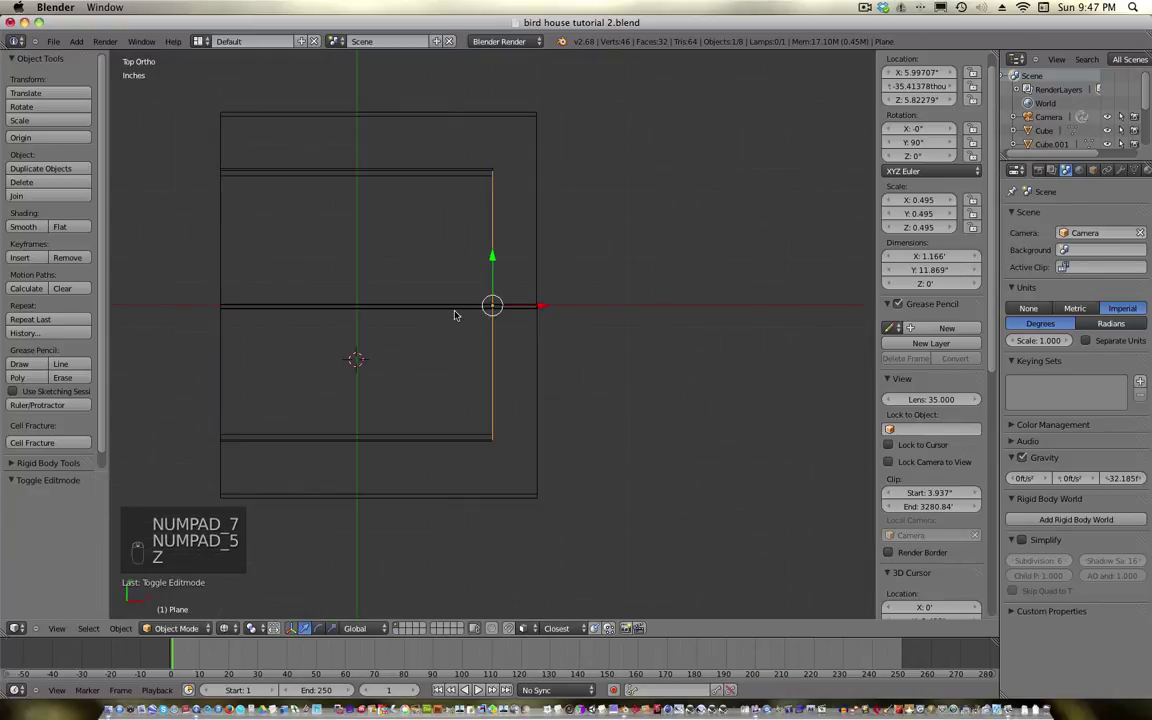
{"action": "key", "text": "shift+d"}
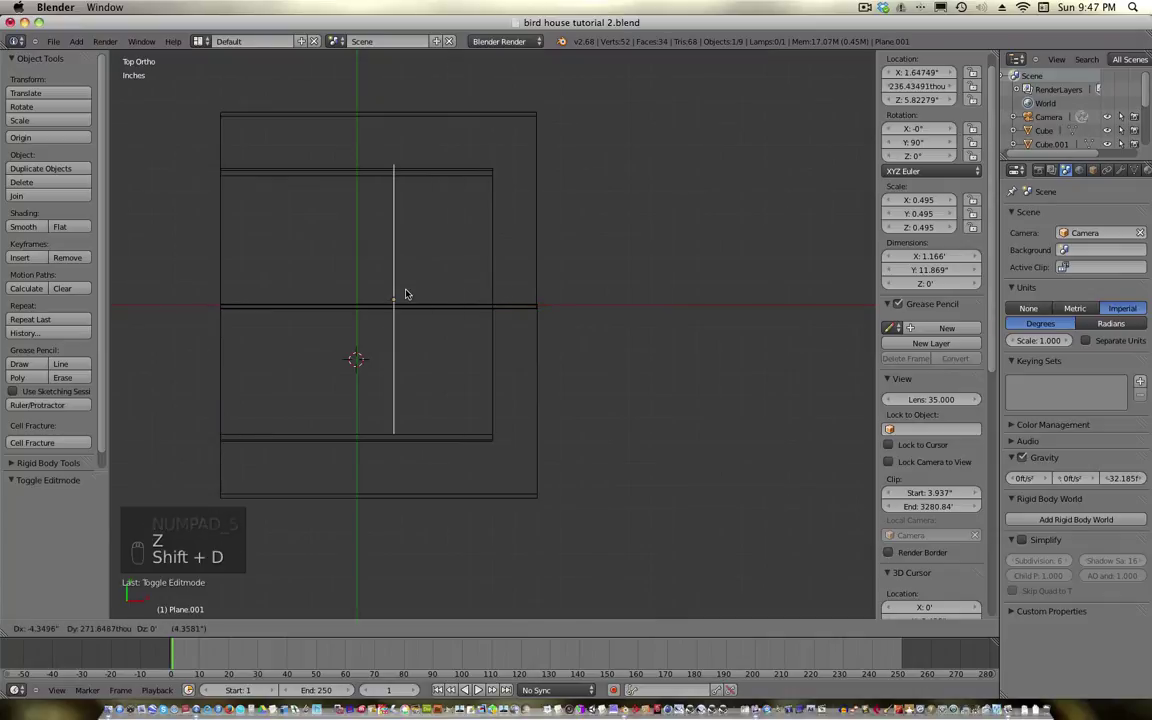
{"action": "right_click", "coordinate": [517, 293]}
{"action": "key", "text": "shift+d"}
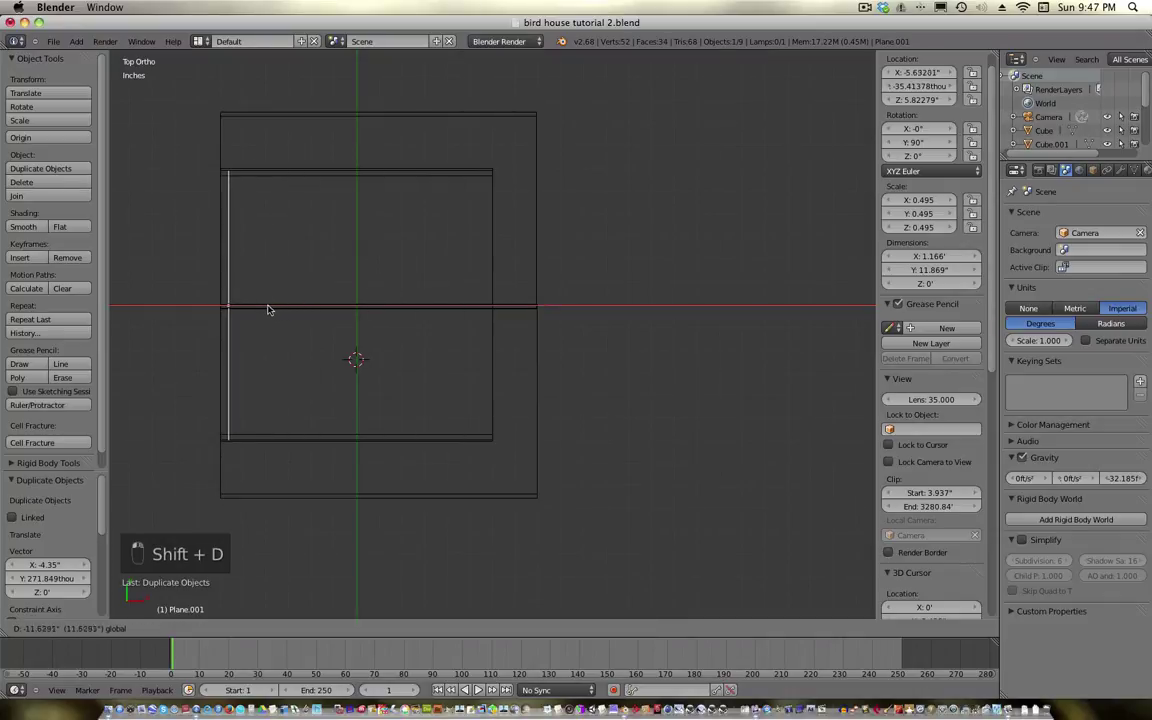
{"action": "left_click", "coordinate": [268, 308]}
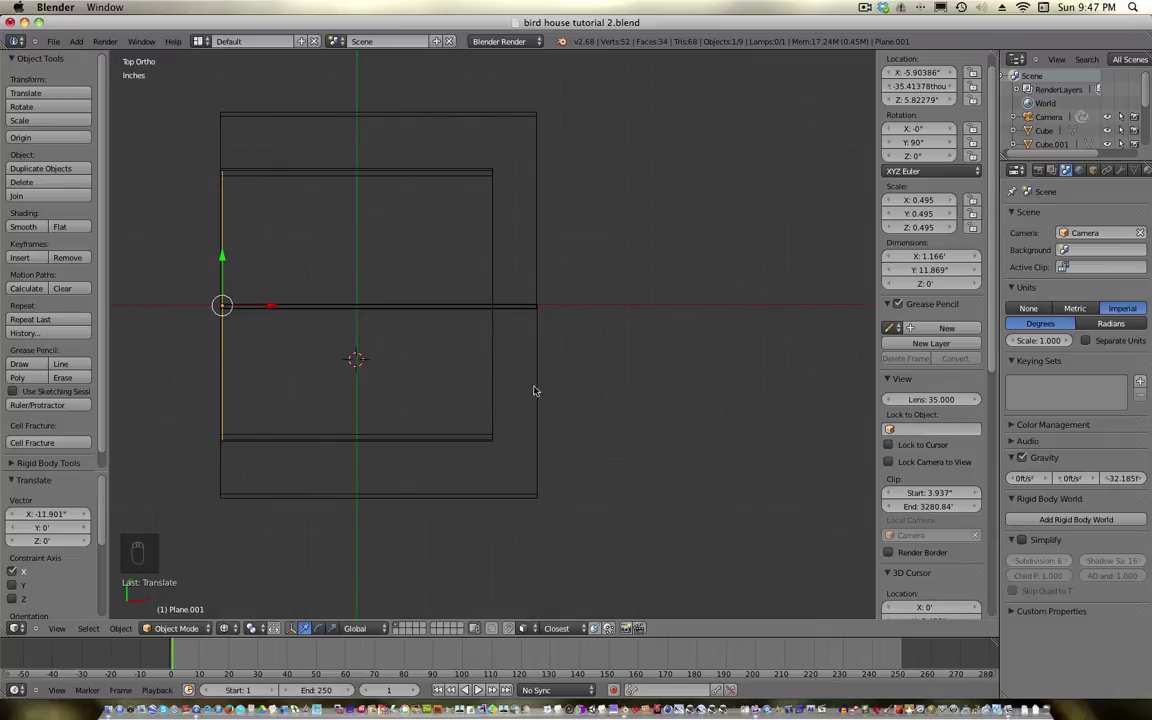
{"action": "mouse_move", "coordinate": [534, 390]}
{"action": "middle_mouse_down"}
{"action": "mouse_move", "coordinate": [460, 334]}
{"action": "mouse_move", "coordinate": [460, 321]}
{"action": "mouse_move", "coordinate": [494, 288]}
{"action": "mouse_move", "coordinate": [524, 337]}
{"action": "mouse_move", "coordinate": [541, 321]}
{"action": "middle_mouse_up"}
{"action": "key", "text": "KP_5"}
{"action": "key", "text": "z"}
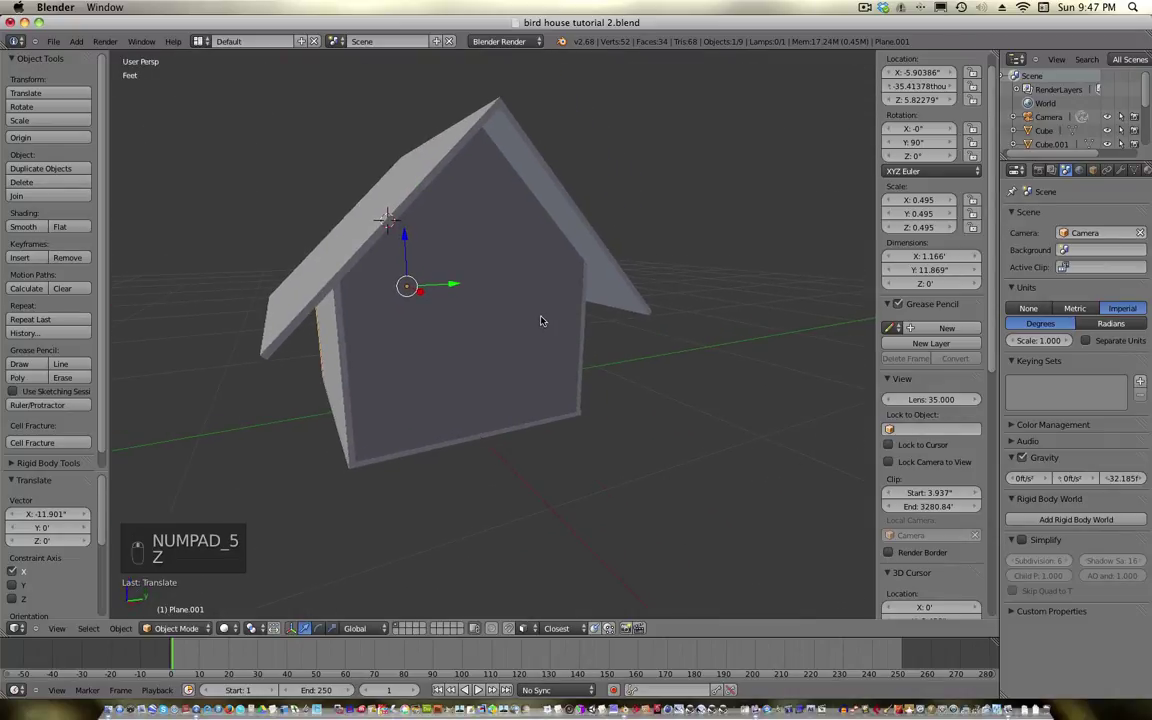
{"action": "key", "text": "s"}
{"action": "key", "text": "s"}
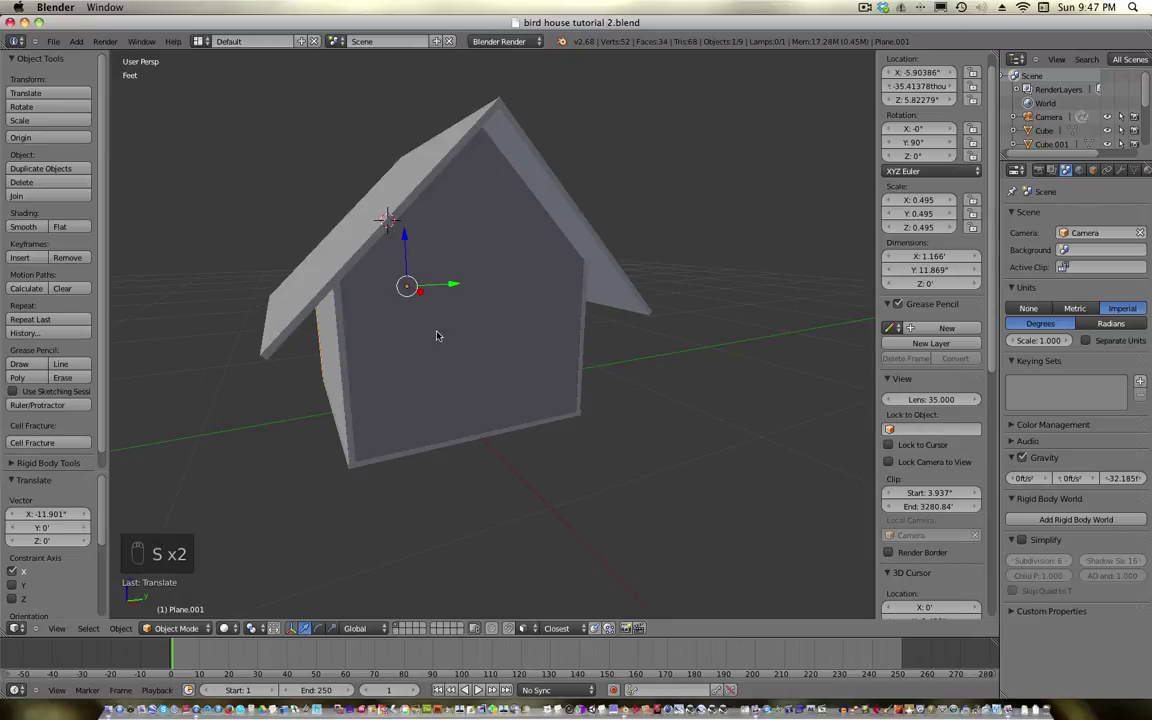
{"action": "middle_click_drag", "start_coordinate": [436, 335], "coordinate": [497, 338]}
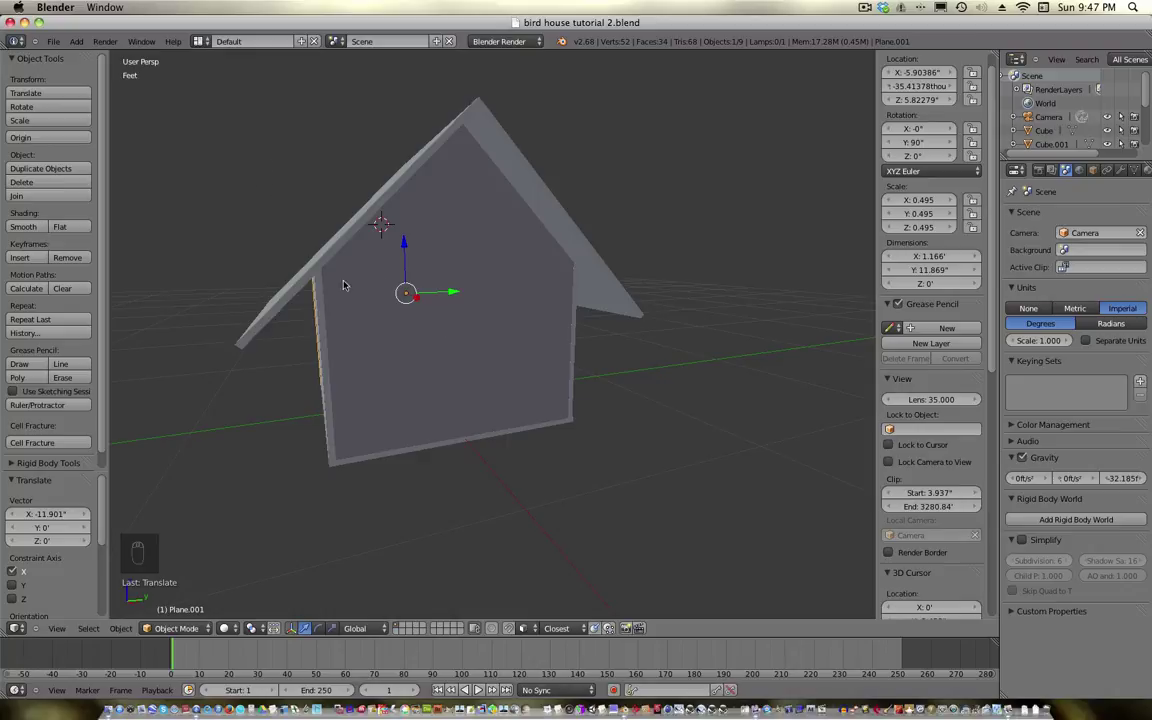
{"action": "key", "text": "shift+a"}
{"action": "mouse_move", "coordinate": [446, 225]}
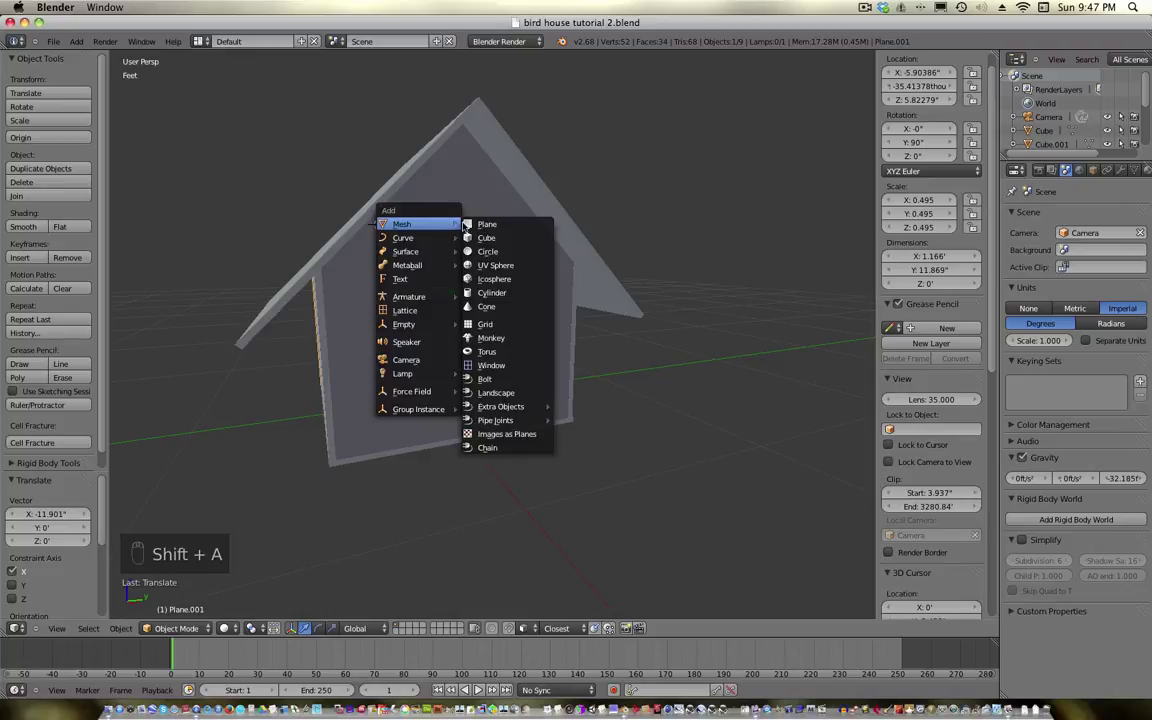
{"action": "left_click", "coordinate": [505, 265]}
{"action": "key", "text": "Delete"}
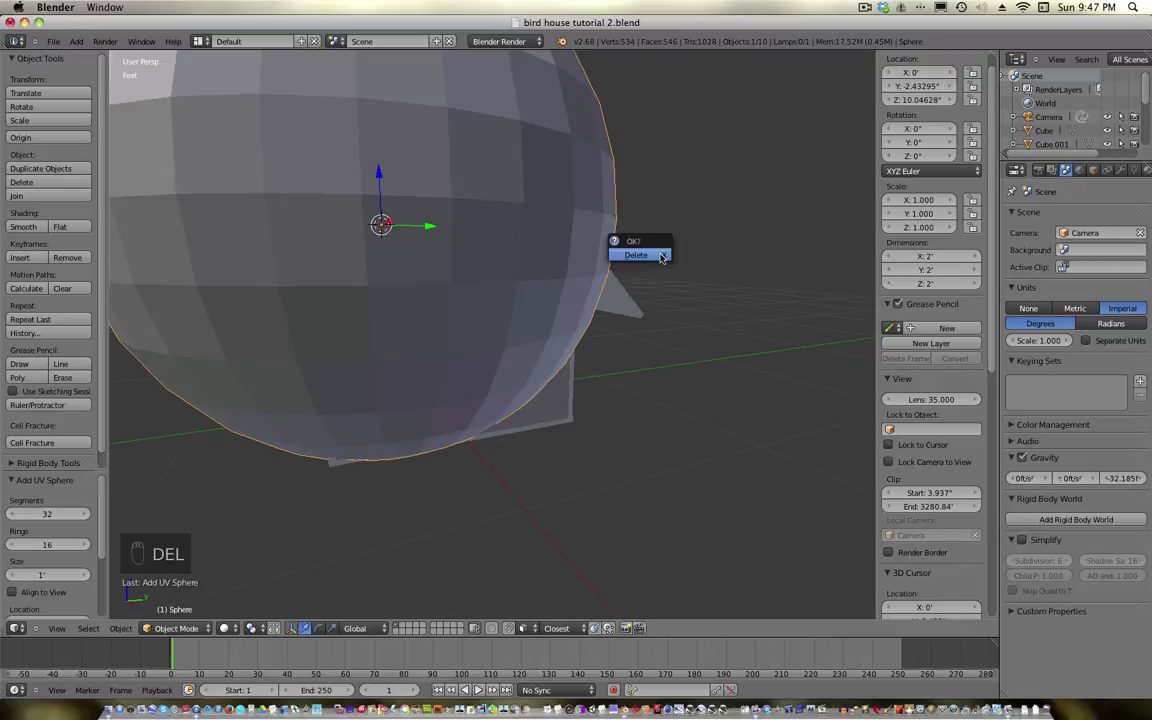
{"action": "left_click", "coordinate": [648, 257]}
Add a cylinder at the 3D cursor and rotate it 90° about the Y axis
{"action": "key", "text": "shift+a"}
{"action": "mouse_move", "coordinate": [588, 248]}
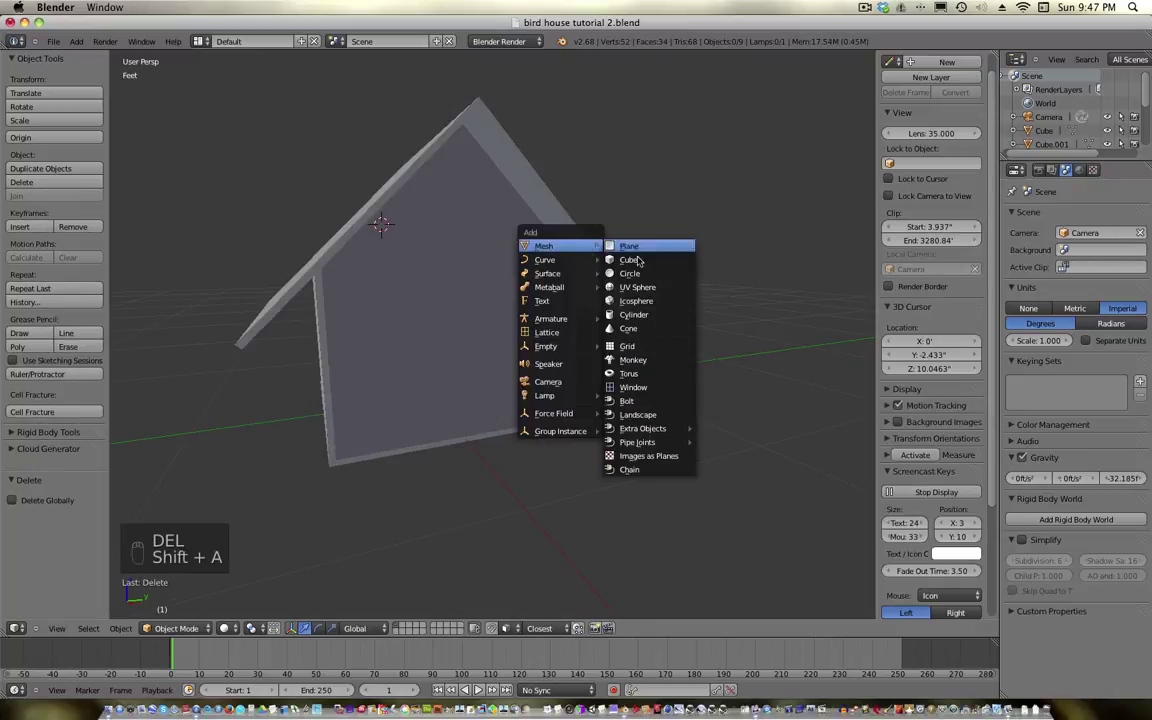
{"action": "left_click", "coordinate": [640, 316]}
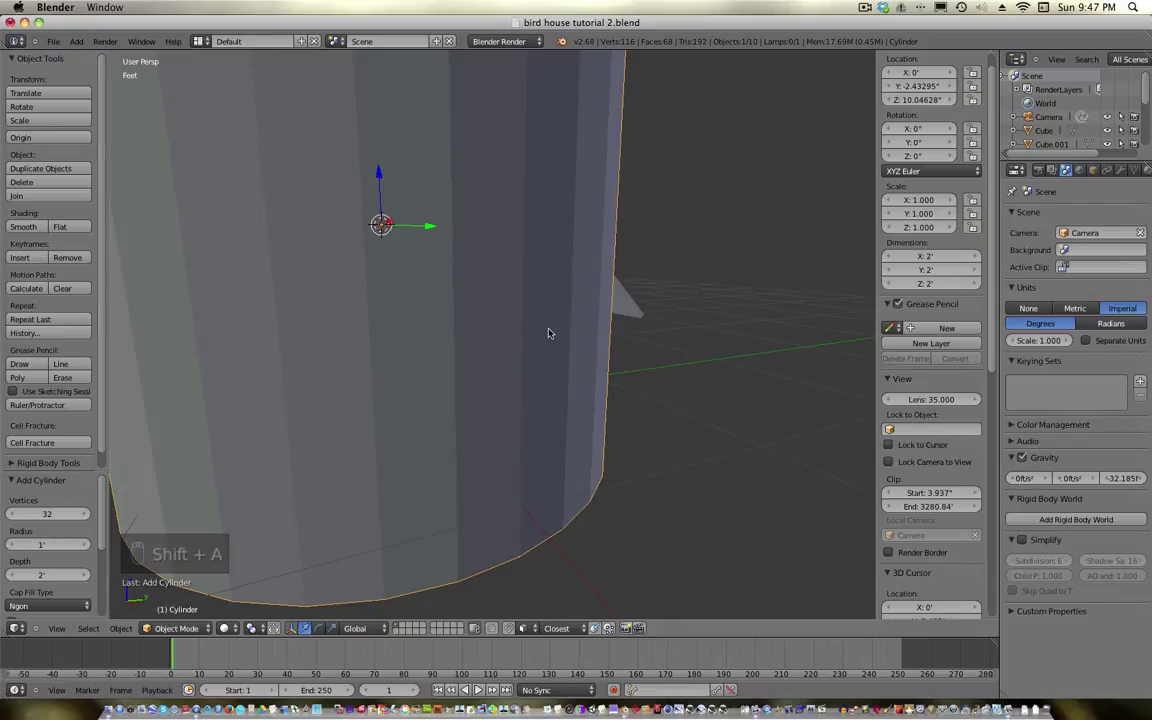
{"action": "type", "text": "rz90"}
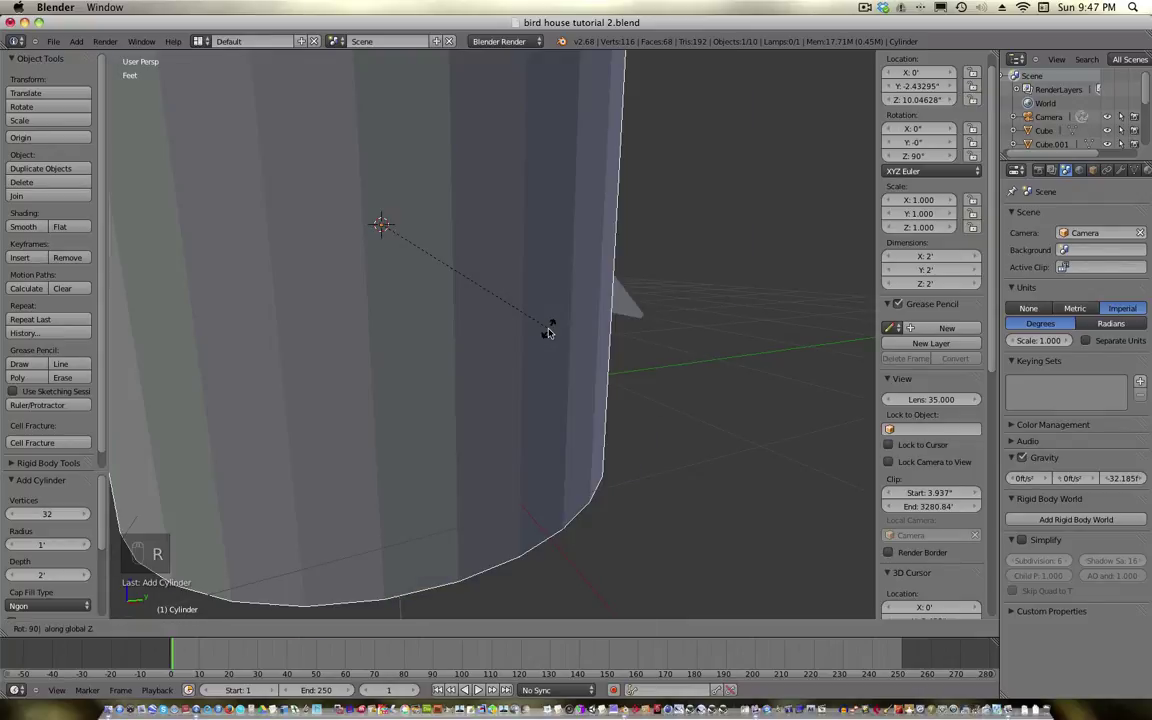
{"action": "type", "text": "y"}
{"action": "left_click", "coordinate": [548, 331]}
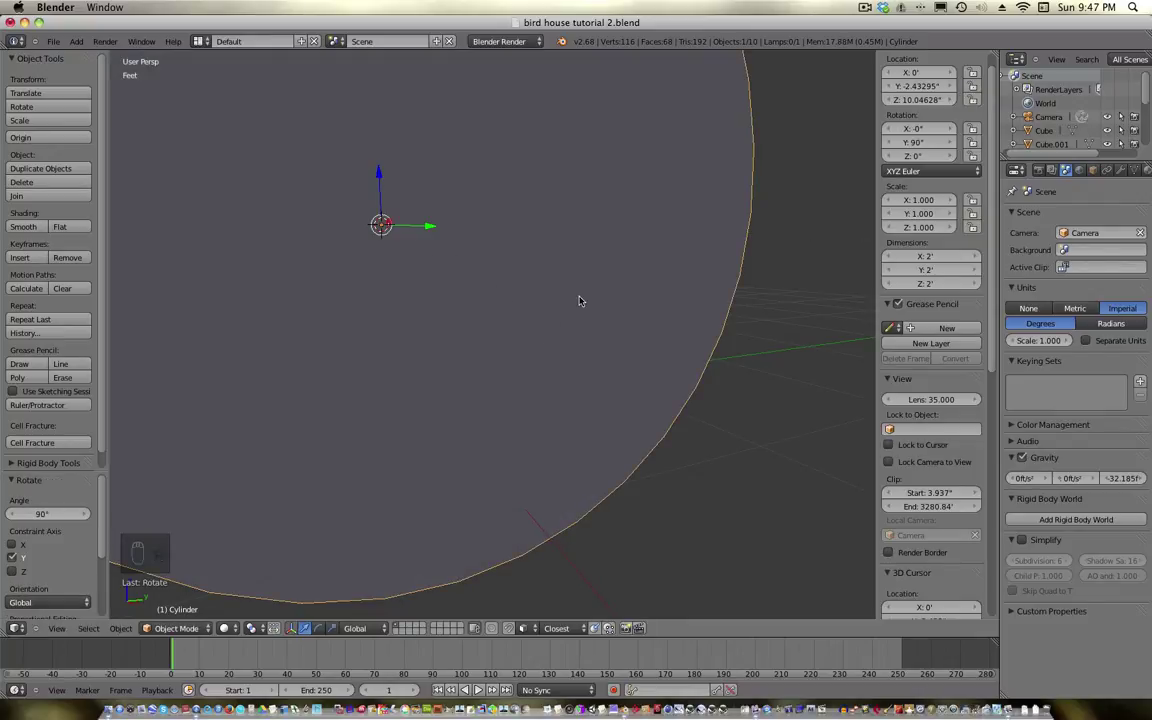
Scale the cylinder down to about 6.47 inches and move it along X to about 11.31 inches, ahead of the front wall
{"action": "key", "text": "s"}
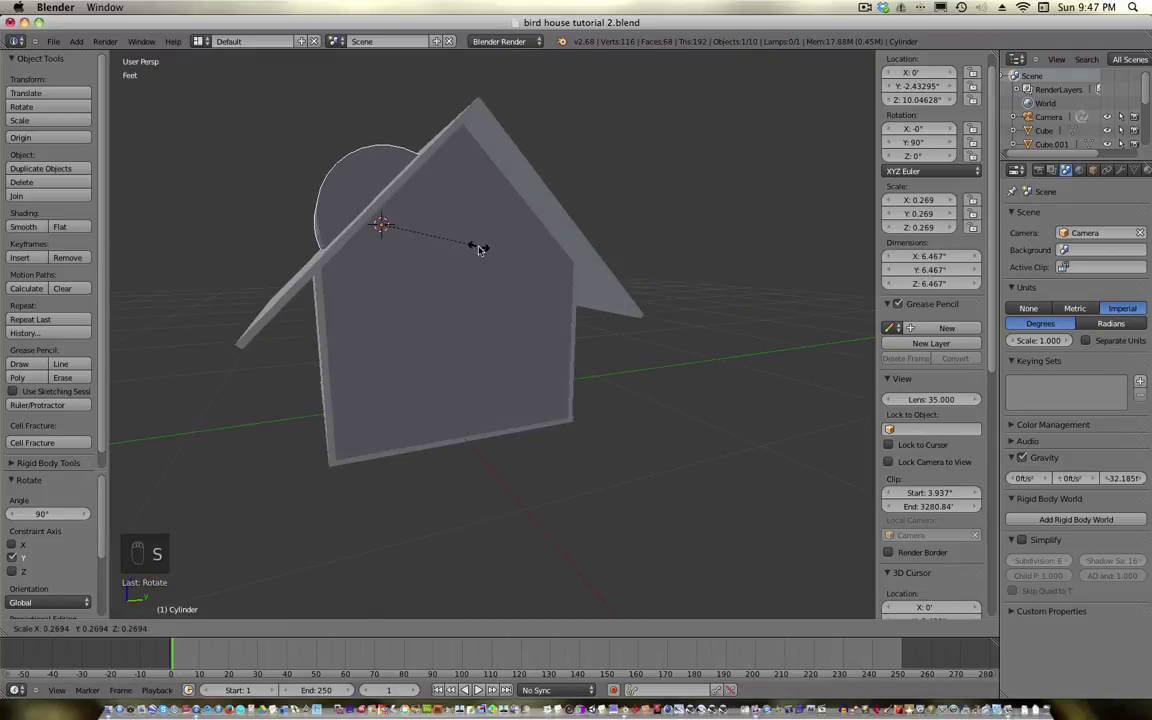
{"action": "left_click", "coordinate": [484, 265]}
{"action": "middle_click_drag", "start_coordinate": [484, 265], "coordinate": [345, 220]}
{"action": "key", "text": "g"}
{"action": "key", "text": "x"}
{"action": "left_click", "coordinate": [487, 263]}
Scale the cylinder down to about 0.78 inch and move it back along X to about 7.44 inches, near the front wall
{"action": "key", "text": "s"}
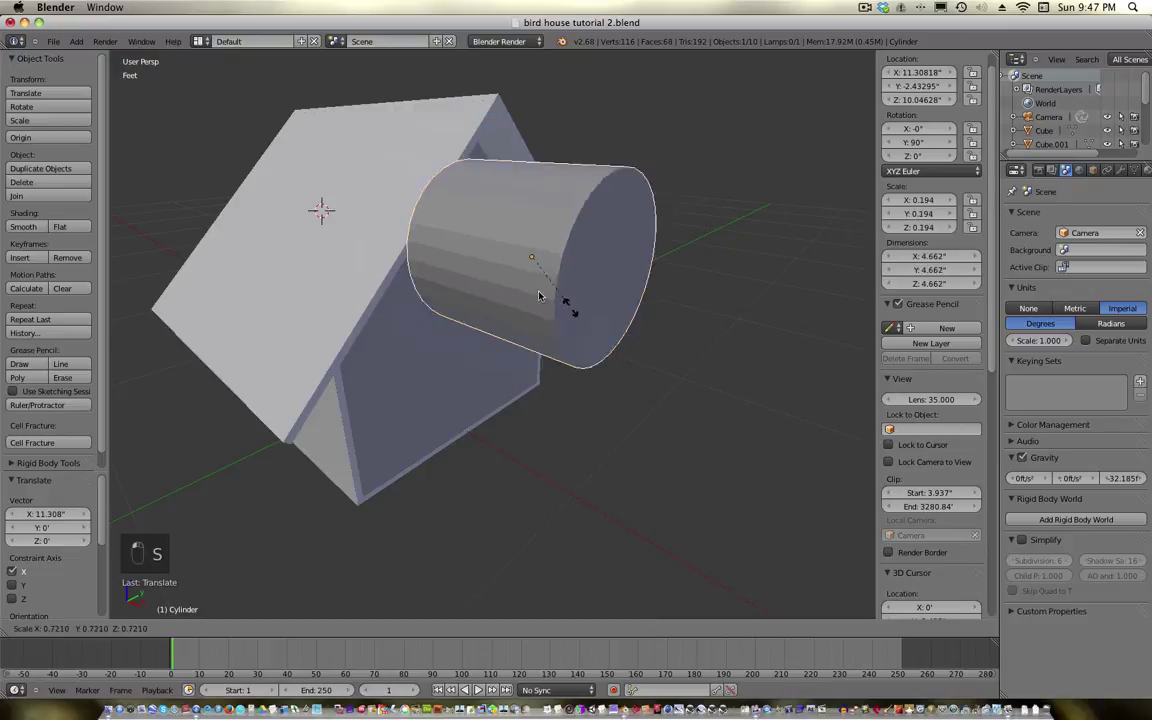
{"action": "left_click", "coordinate": [505, 258]}
{"action": "key", "text": "g"}
{"action": "key", "text": "x"}
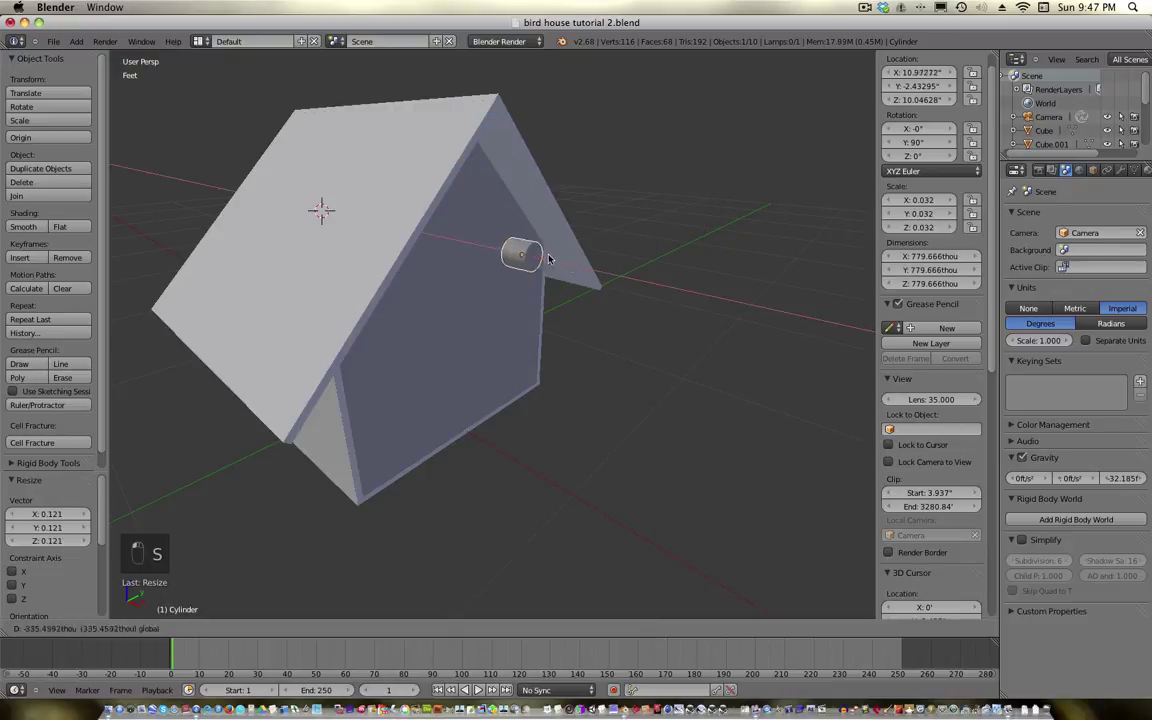
{"action": "left_click", "coordinate": [464, 236]}
{"action": "key", "text": "KP_3"}
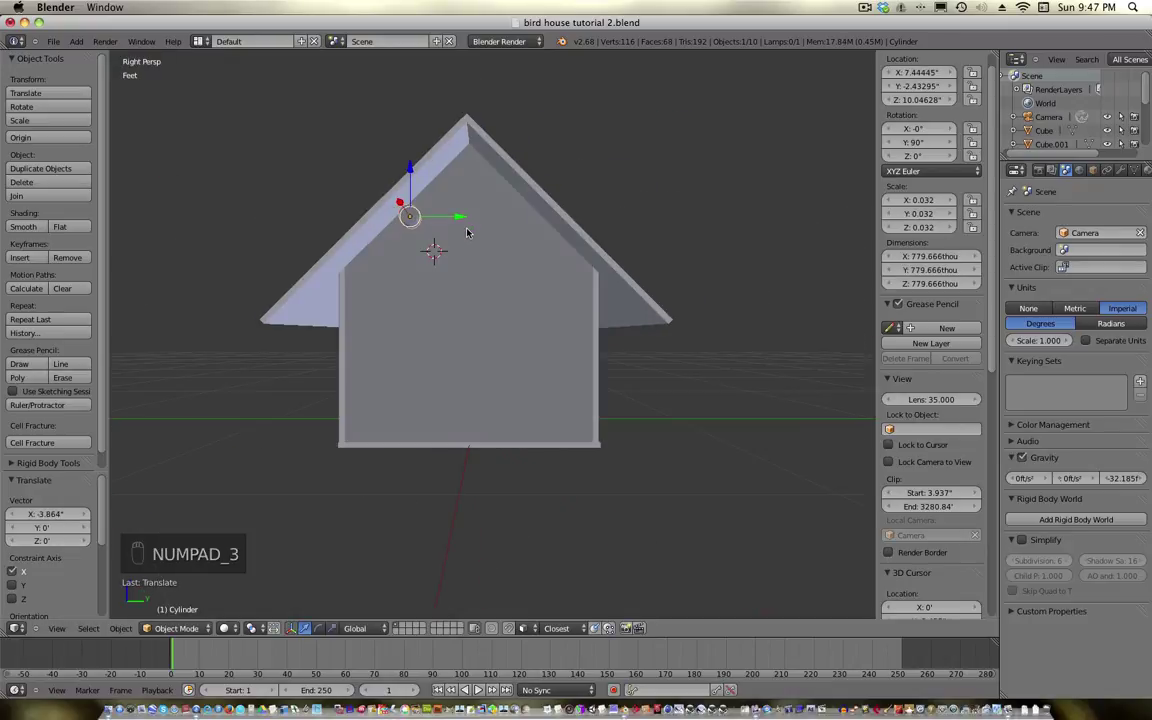
Move the cylinder along Y to about -0.26 inch, near the gable's centre line, and scale it up to about 1.31 inches
{"action": "key", "text": "KP_5"}
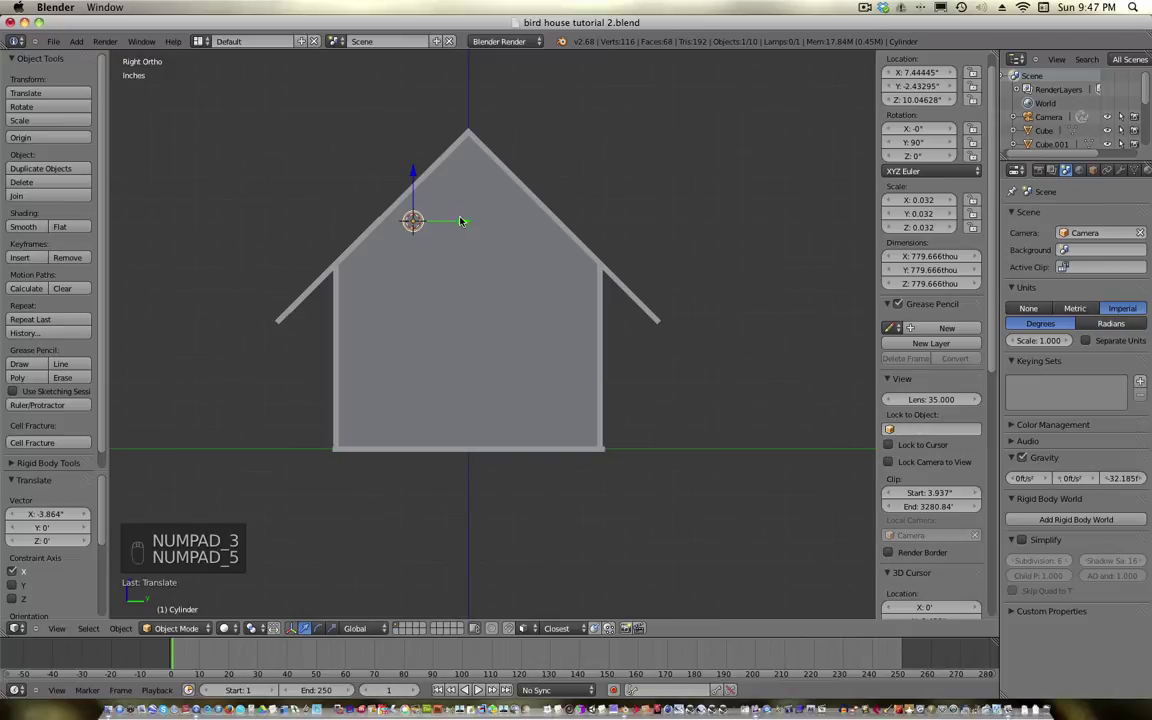
{"action": "left_click_drag", "start_coordinate": [461, 221], "coordinate": [512, 229]}
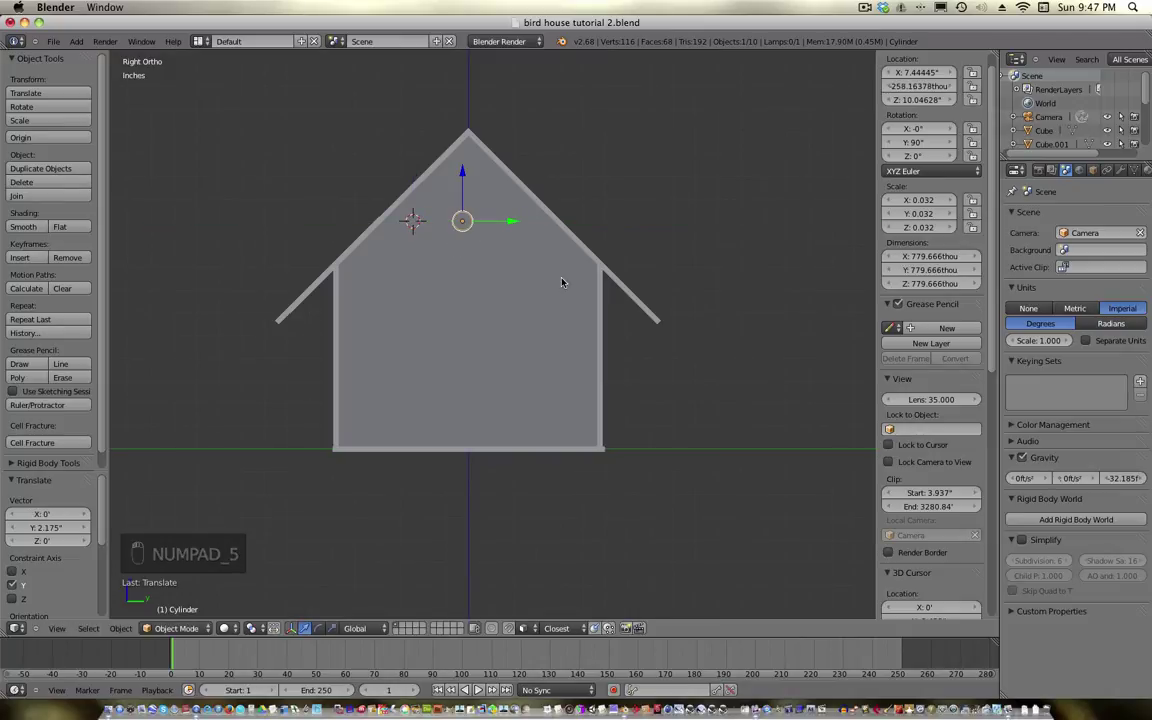
{"action": "key", "text": "s"}
{"action": "left_click", "coordinate": [645, 291]}
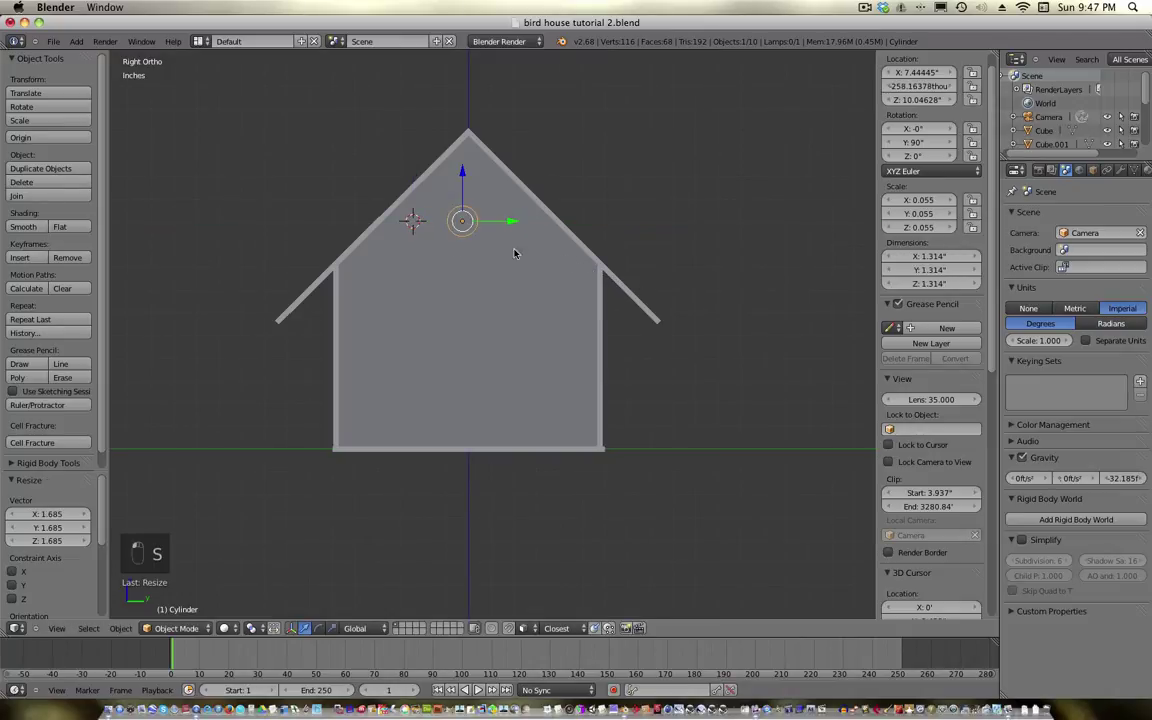
Centre the cylinder under the roof ridge by moving it along Y to about 0.04 inch, using wireframe display for alignment
{"action": "left_click_drag", "start_coordinate": [509, 222], "coordinate": [497, 224]}
{"action": "key", "text": "z"}
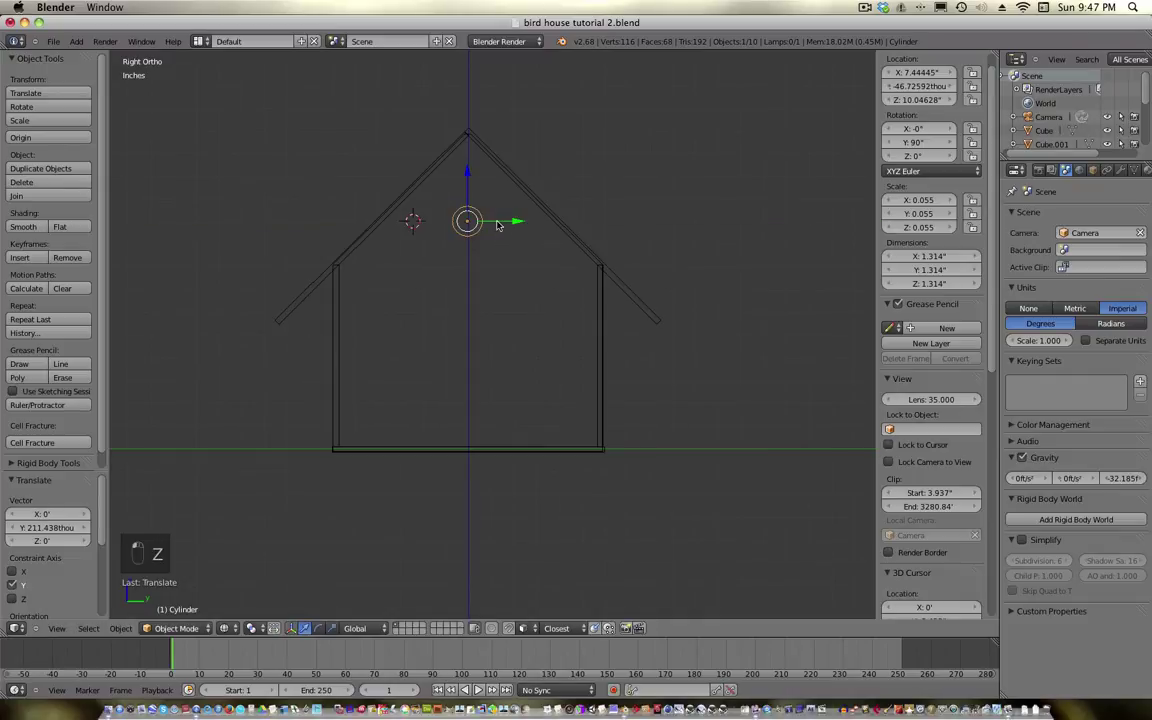
{"action": "scroll", "coordinate": [517, 213], "scroll_direction": "up", "scroll_amount": 2}
{"action": "scroll", "coordinate": [602, 208], "scroll_direction": "down", "scroll_amount": 1}
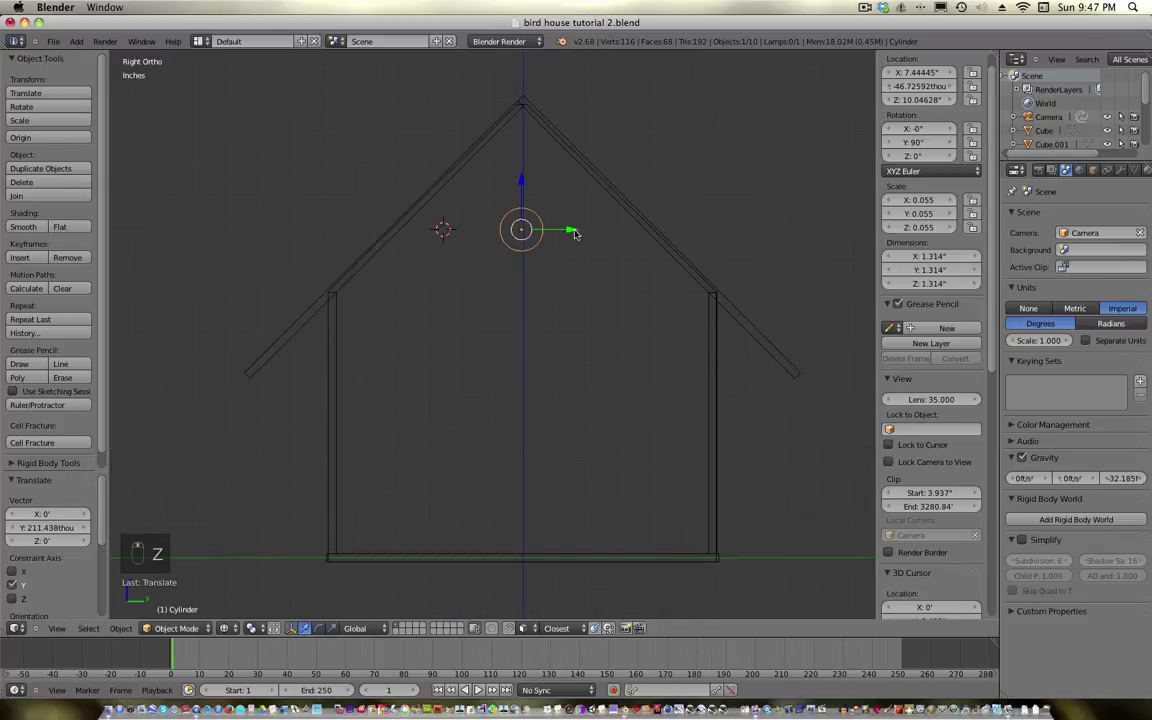
{"action": "left_click_drag", "start_coordinate": [571, 231], "coordinate": [573, 233]}
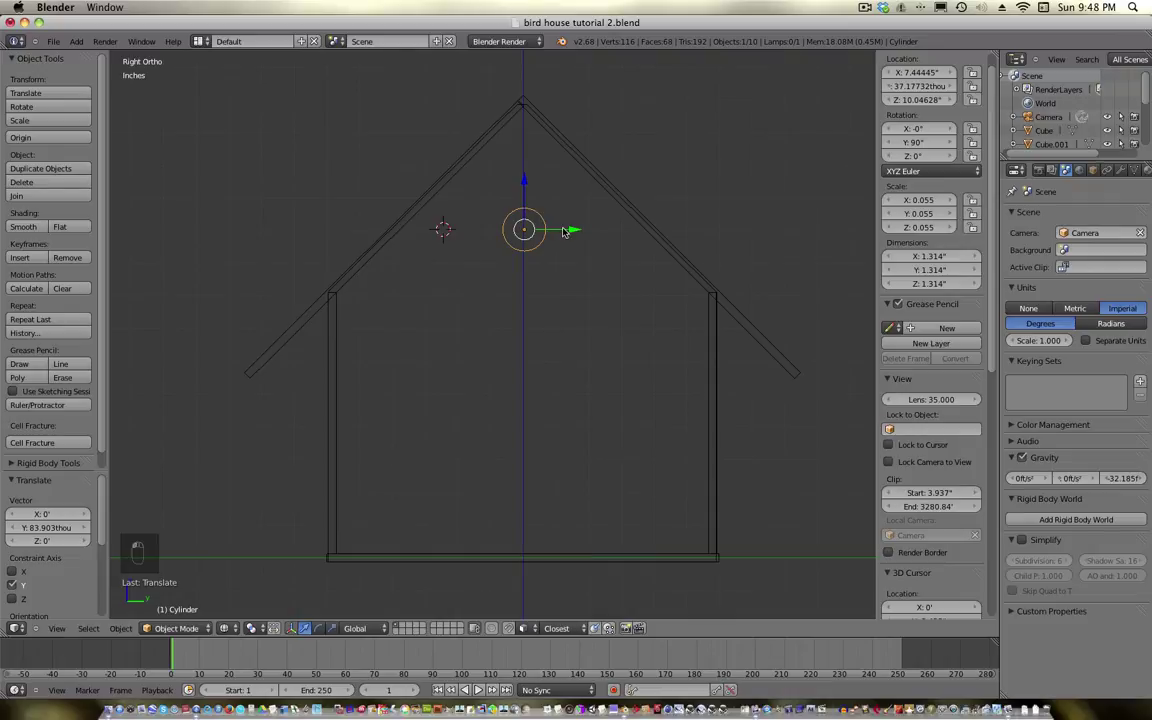
Return to solid display, move the cylinder along X to about 5.77 inches through the front wall, and shade it smooth
{"action": "middle_click_drag", "start_coordinate": [432, 233], "coordinate": [425, 264]}
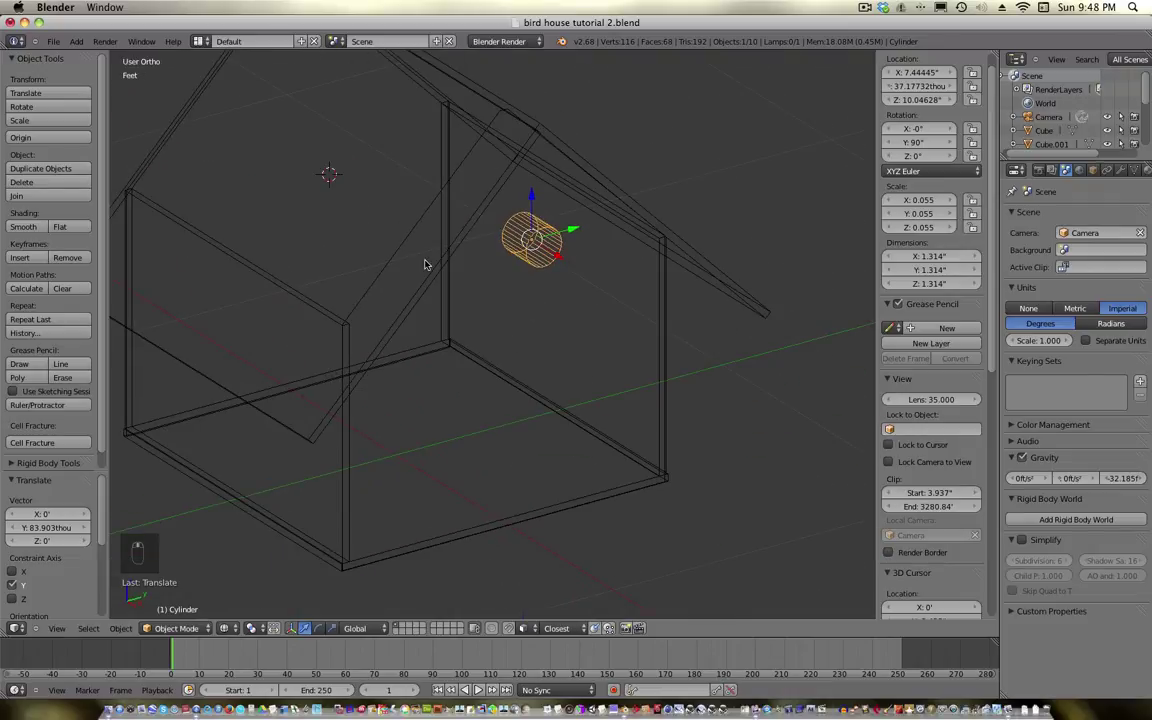
{"action": "key", "text": "z"}
{"action": "scroll", "coordinate": [519, 265], "scroll_direction": "up", "scroll_amount": 2}
{"action": "left_click_drag", "start_coordinate": [565, 253], "coordinate": [541, 242]}
{"action": "middle_click_drag", "start_coordinate": [541, 242], "coordinate": [511, 318]}
{"action": "key", "text": "KP_5"}
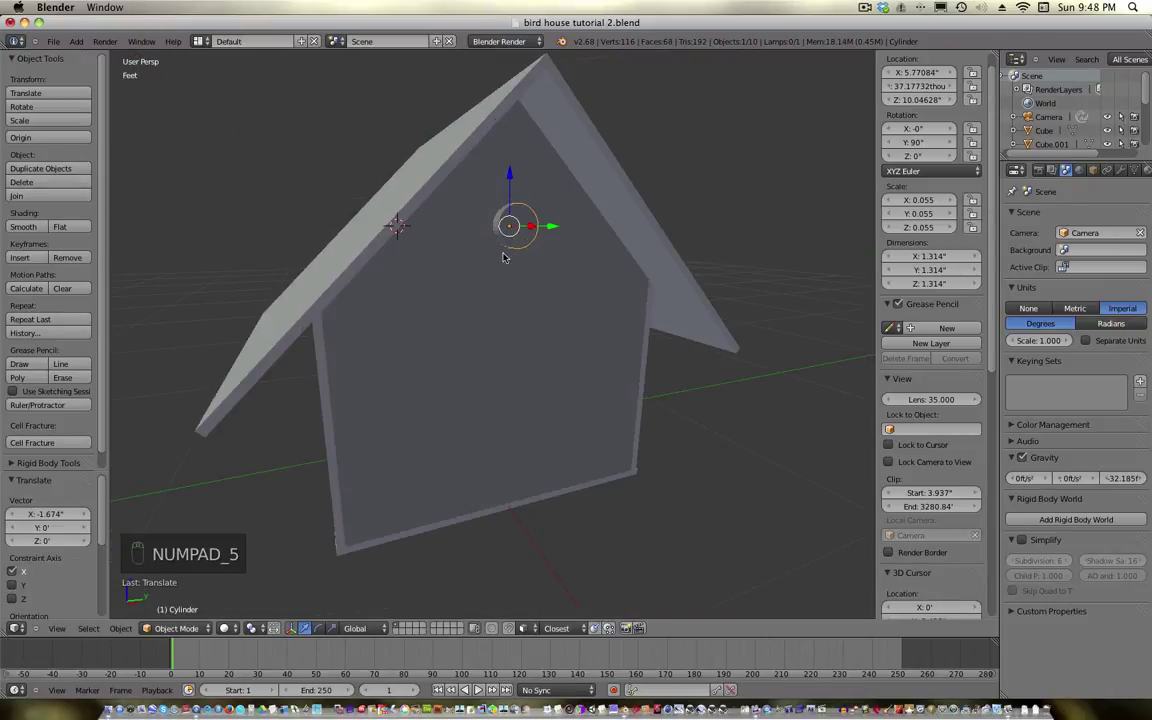
{"action": "middle_click_drag", "start_coordinate": [520, 262], "coordinate": [468, 258]}
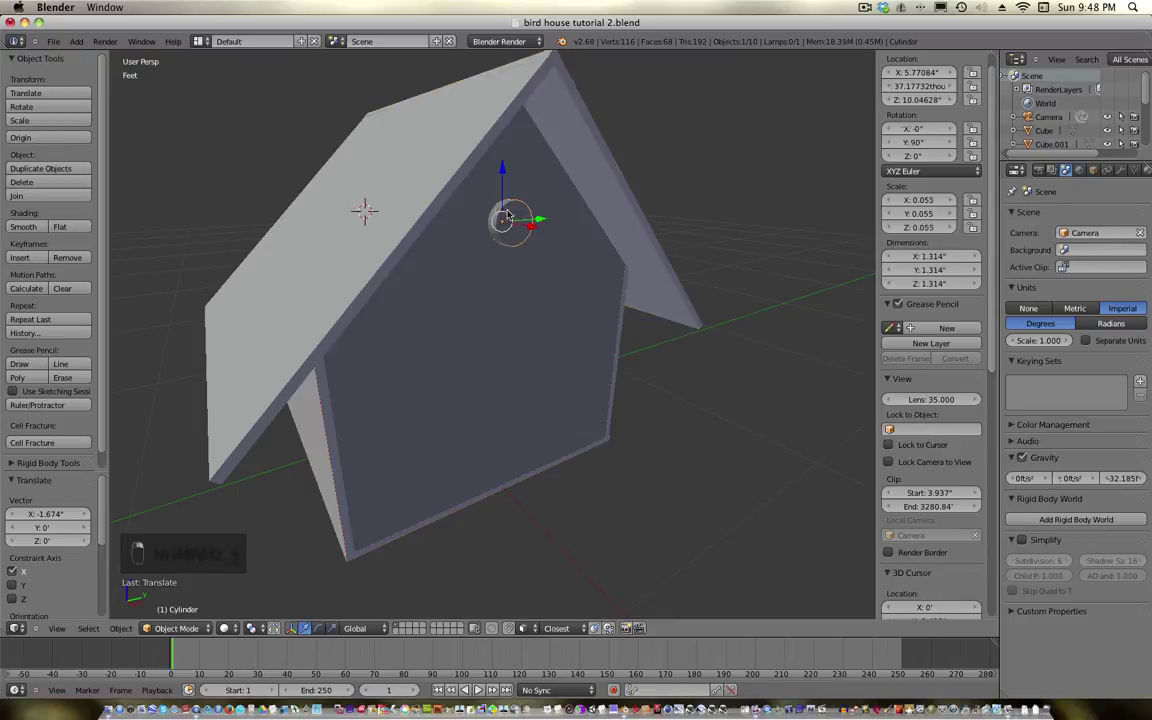
{"action": "left_click", "coordinate": [23, 227]}
Add a Boolean modifier to the front wall with operation Difference and object Cylinder, and apply it
{"action": "right_click", "coordinate": [403, 372]}
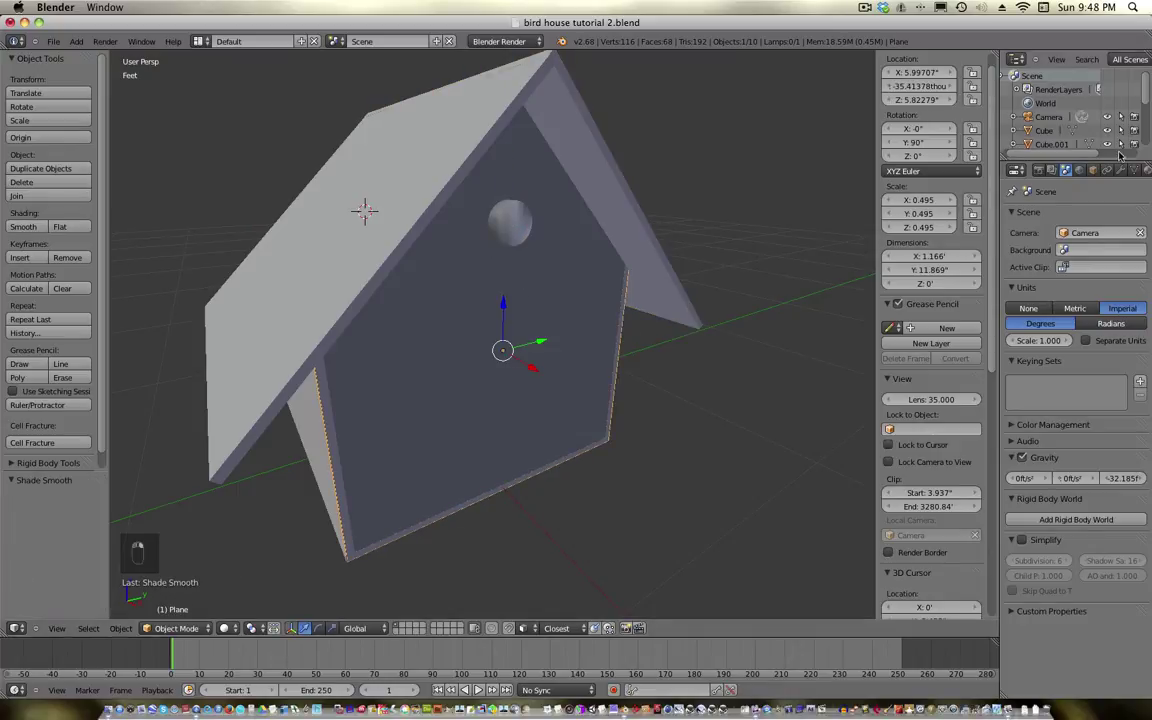
{"action": "left_click", "coordinate": [1123, 171]}
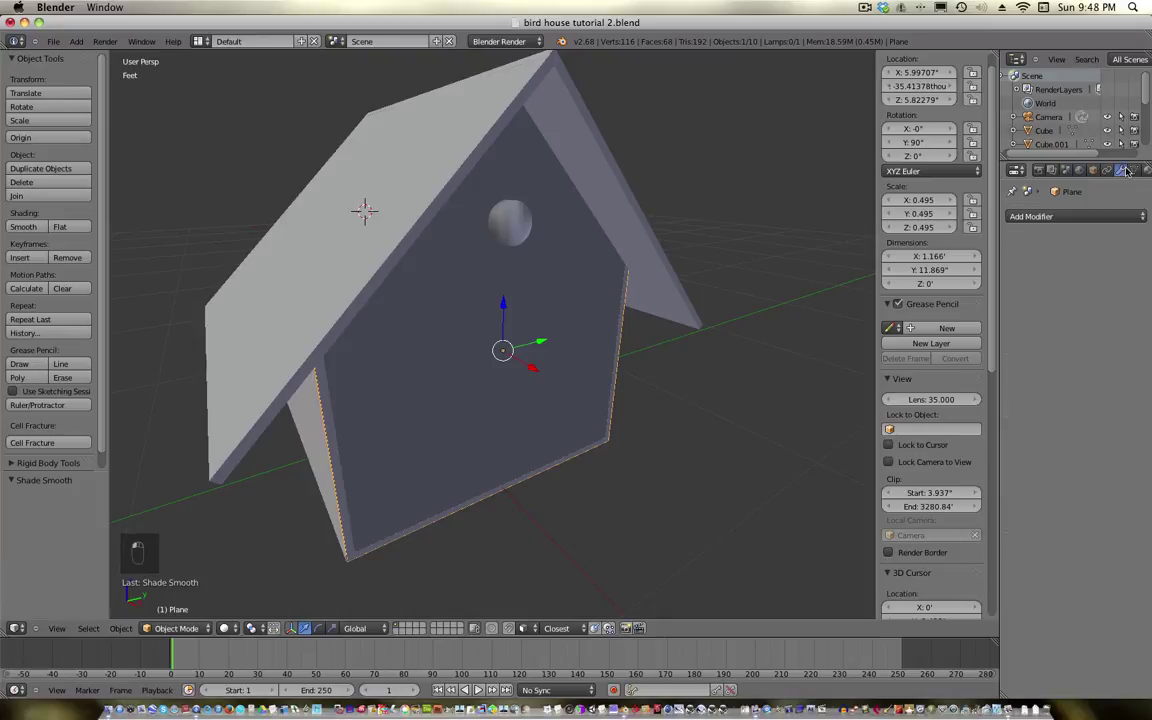
{"action": "left_click", "coordinate": [1035, 216]}
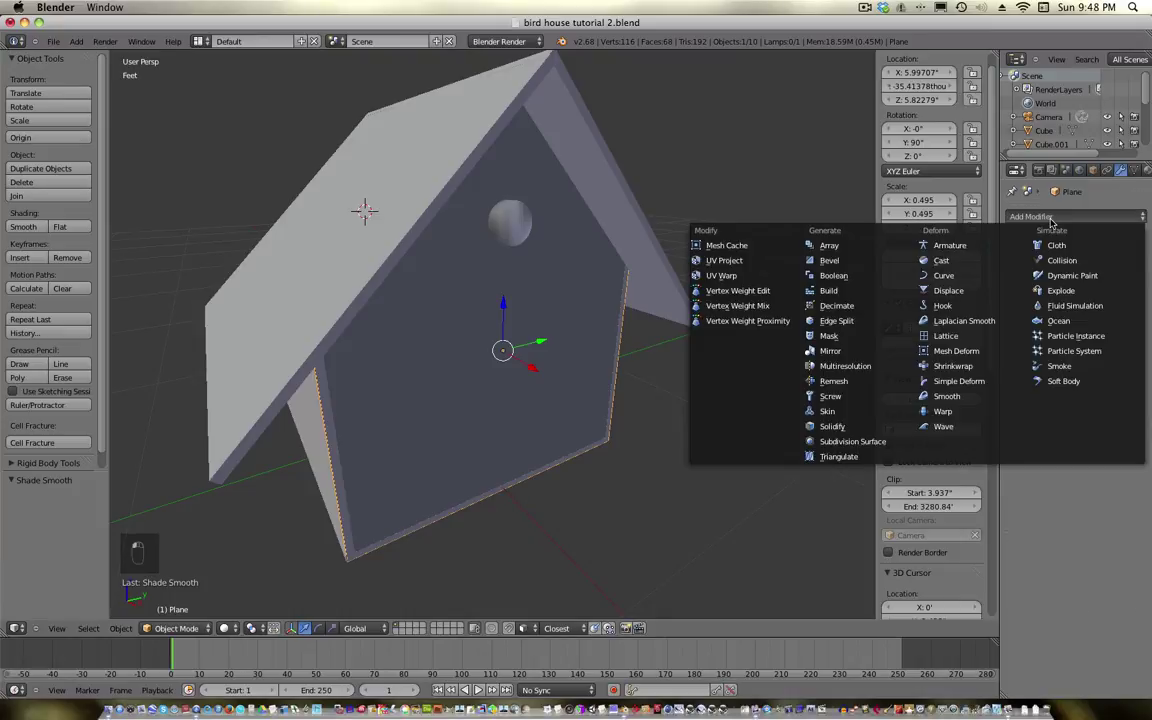
{"action": "left_click", "coordinate": [857, 278]}
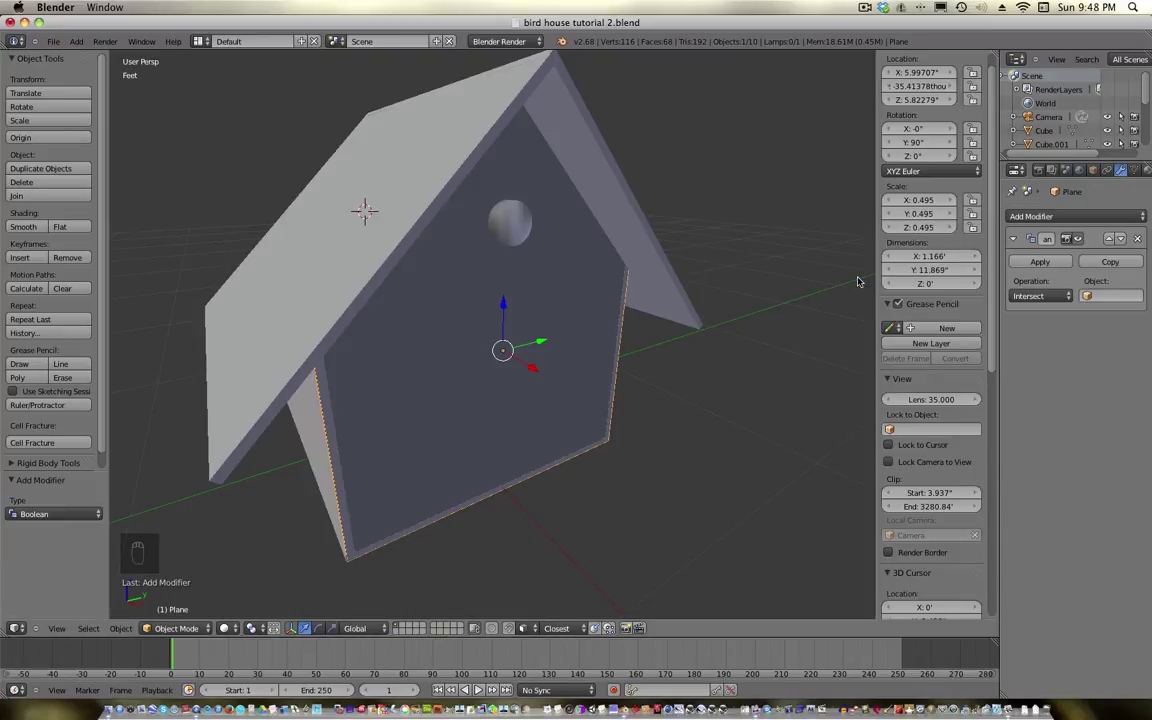
{"action": "left_click", "coordinate": [1050, 297]}
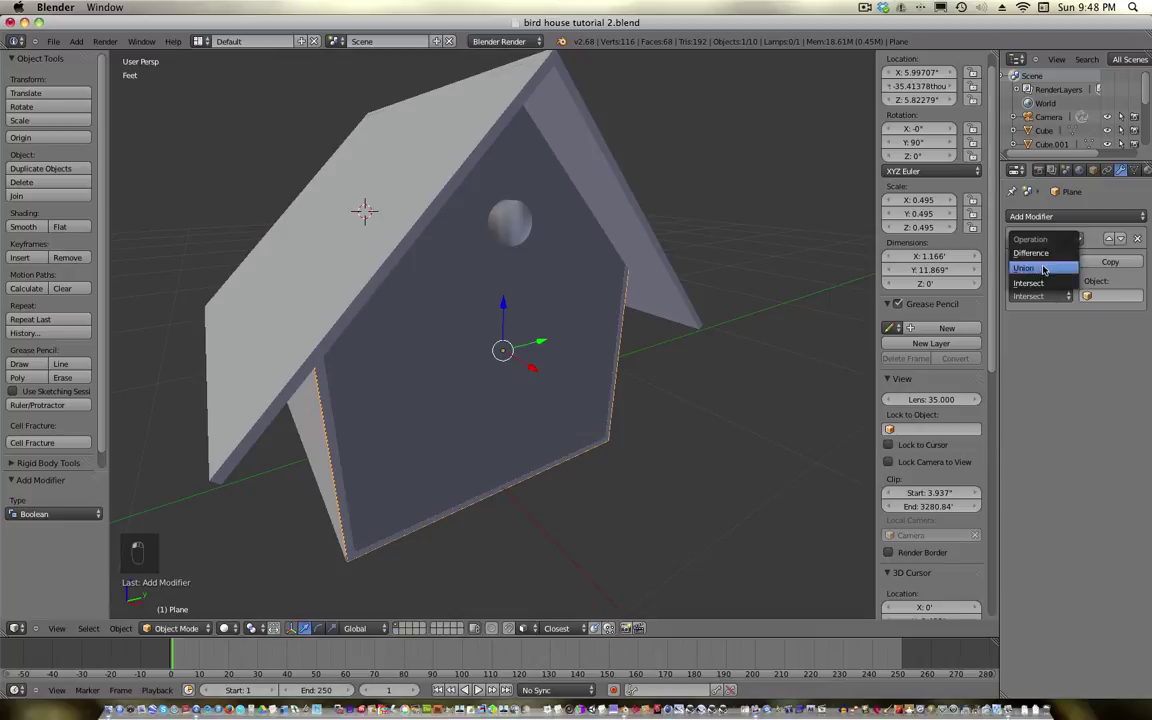
{"action": "left_click", "coordinate": [1045, 258]}
{"action": "left_click", "coordinate": [1107, 296]}
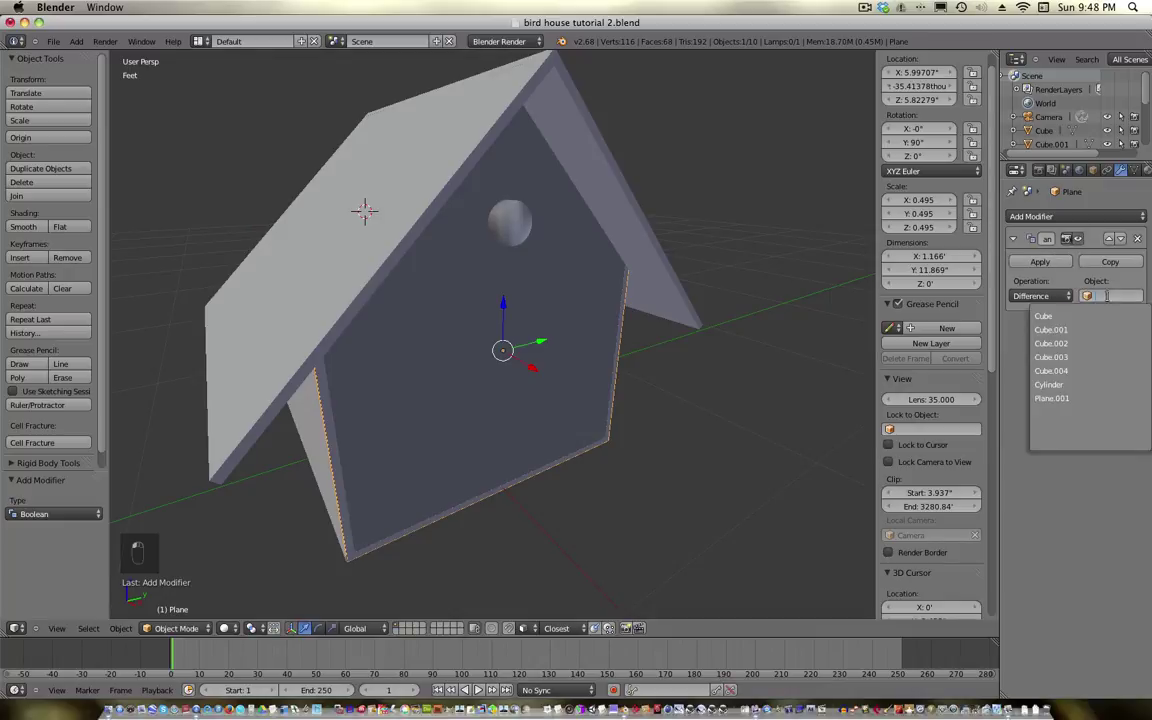
{"action": "left_click", "coordinate": [1085, 373]}
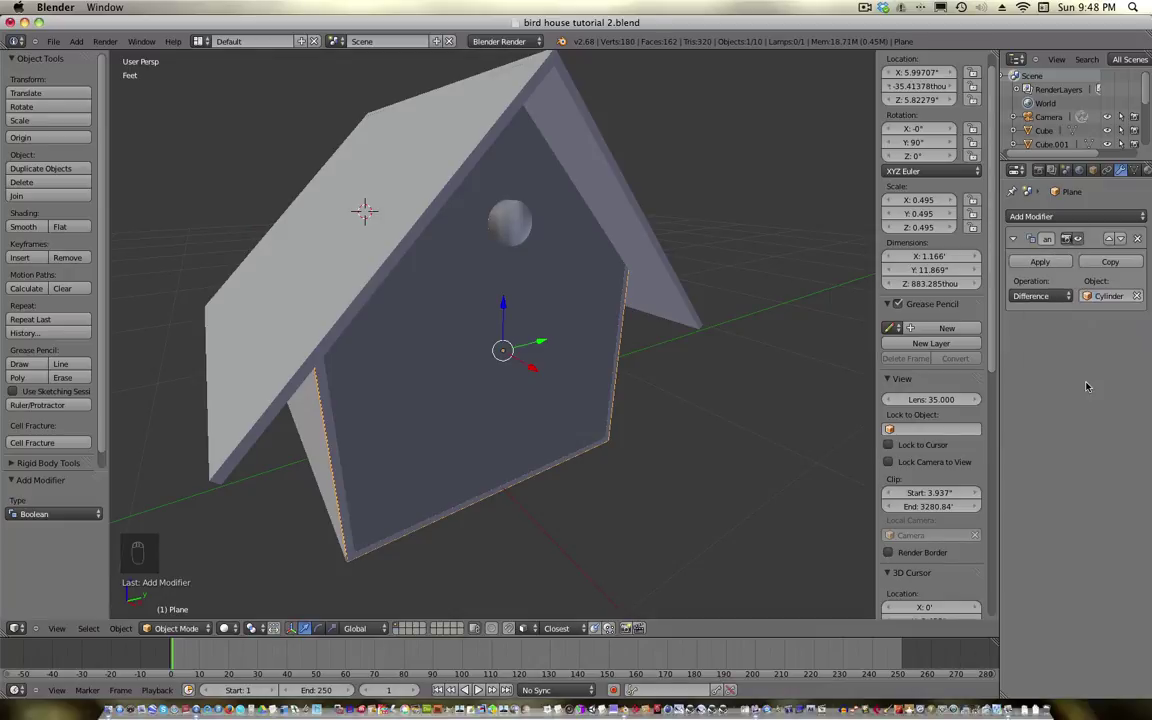
{"action": "left_click", "coordinate": [1040, 262]}
Delete the cylinder from the front wall and inspect the cut it made
{"action": "right_click", "coordinate": [510, 226]}
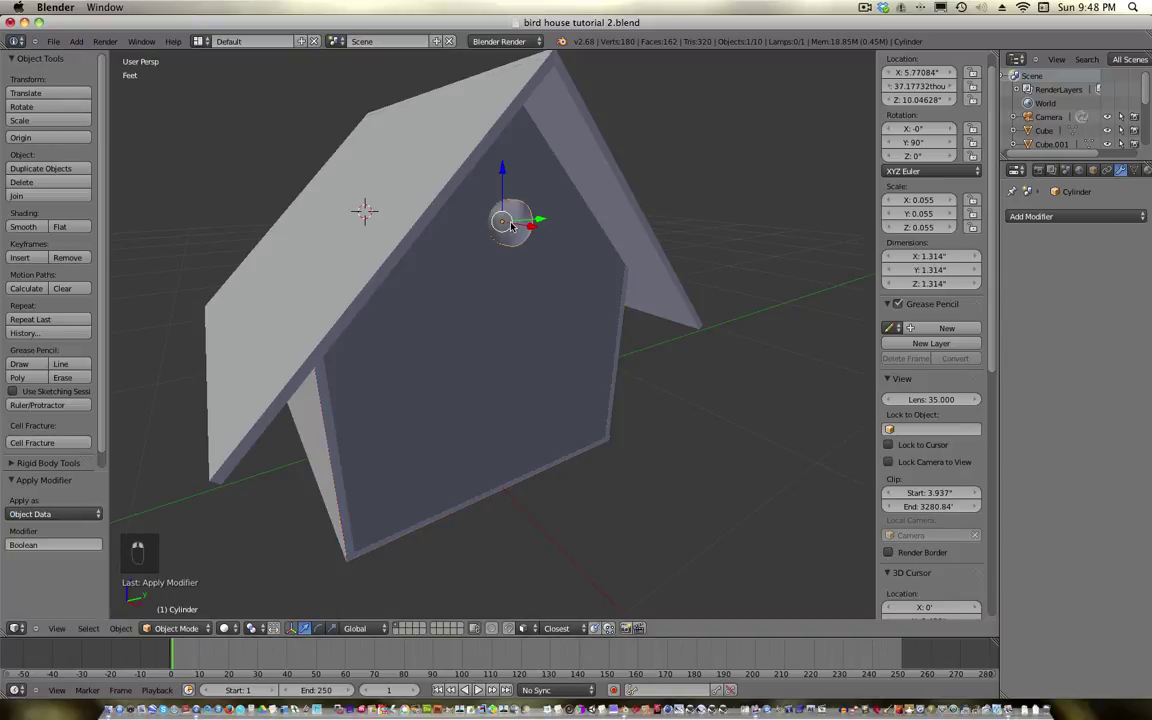
{"action": "key", "text": "Delete"}
{"action": "left_click", "coordinate": [485, 225]}
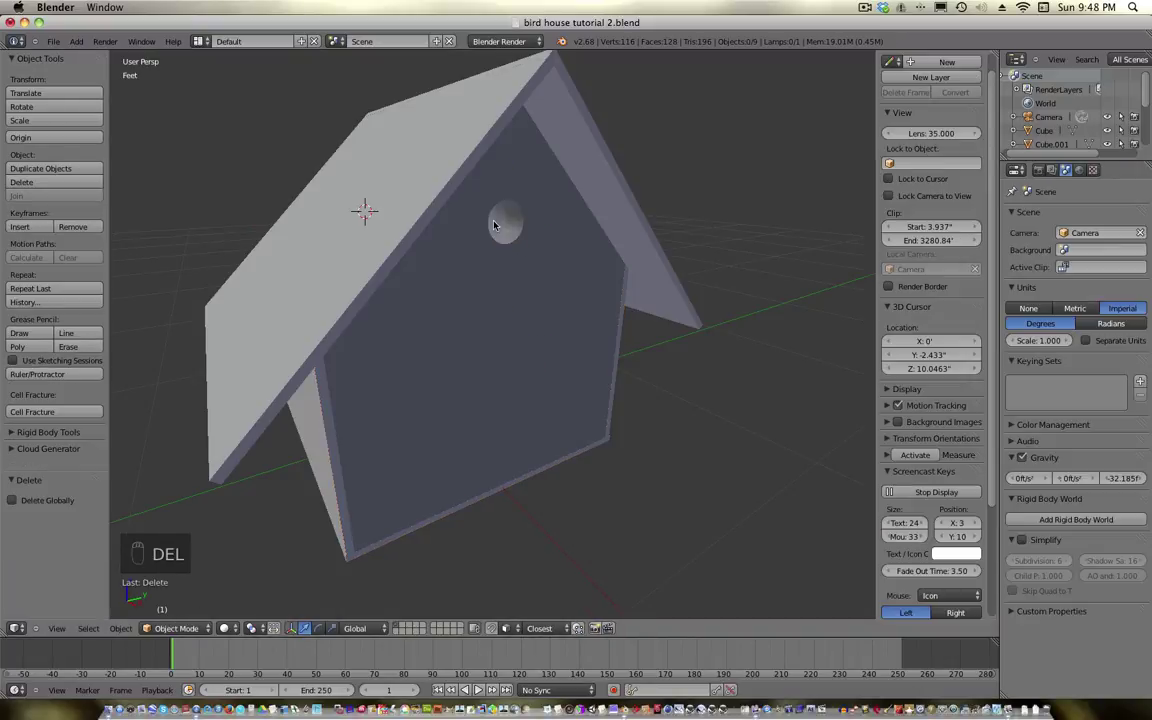
{"action": "middle_click_drag", "start_coordinate": [499, 258], "coordinate": [542, 311]}
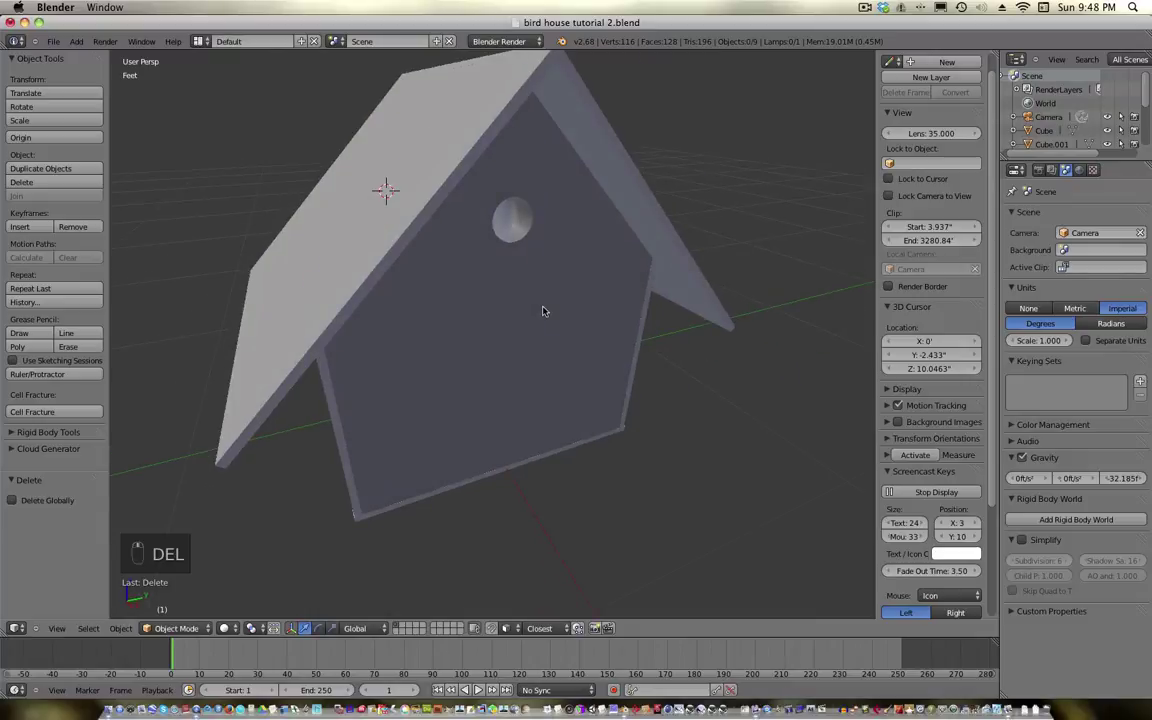
{"action": "scroll", "coordinate": [576, 219], "scroll_direction": "up", "scroll_amount": 5}
{"action": "middle_click_drag", "start_coordinate": [576, 219], "coordinate": [507, 301]}
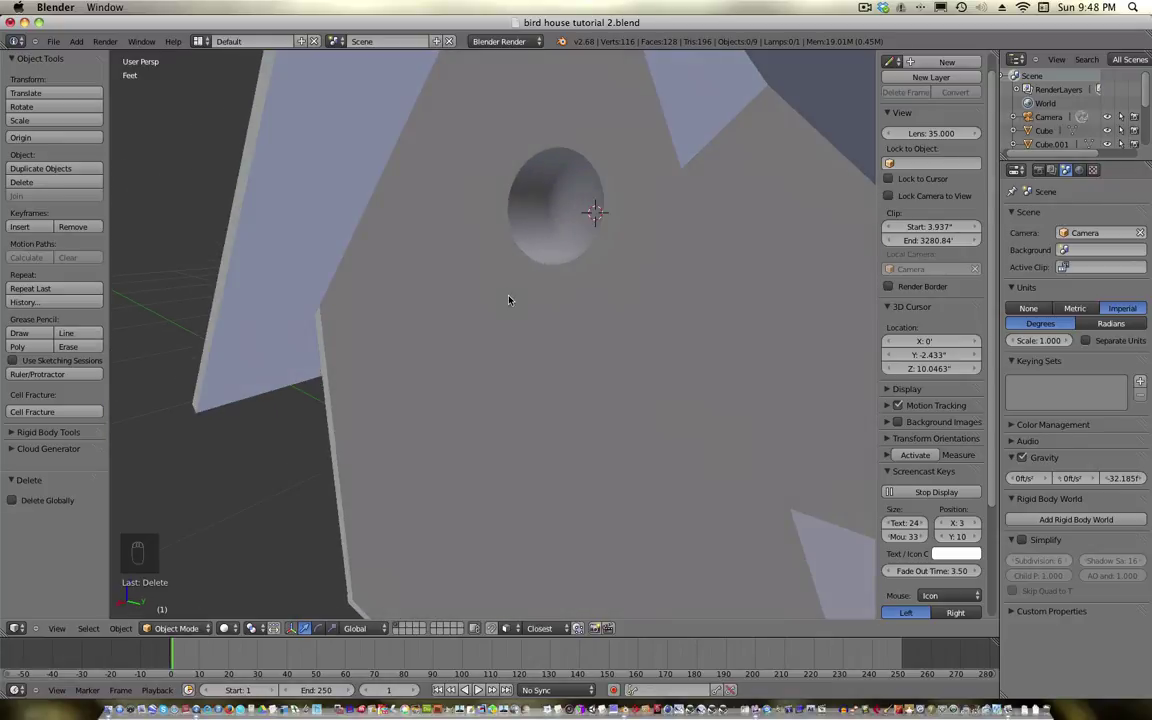
Try deleting all the selected faces inside the front wall's round cut in Edit Mode
{"action": "right_click", "coordinate": [589, 332]}
{"action": "key", "text": "KP_6"}
{"action": "key", "text": "Tab"}
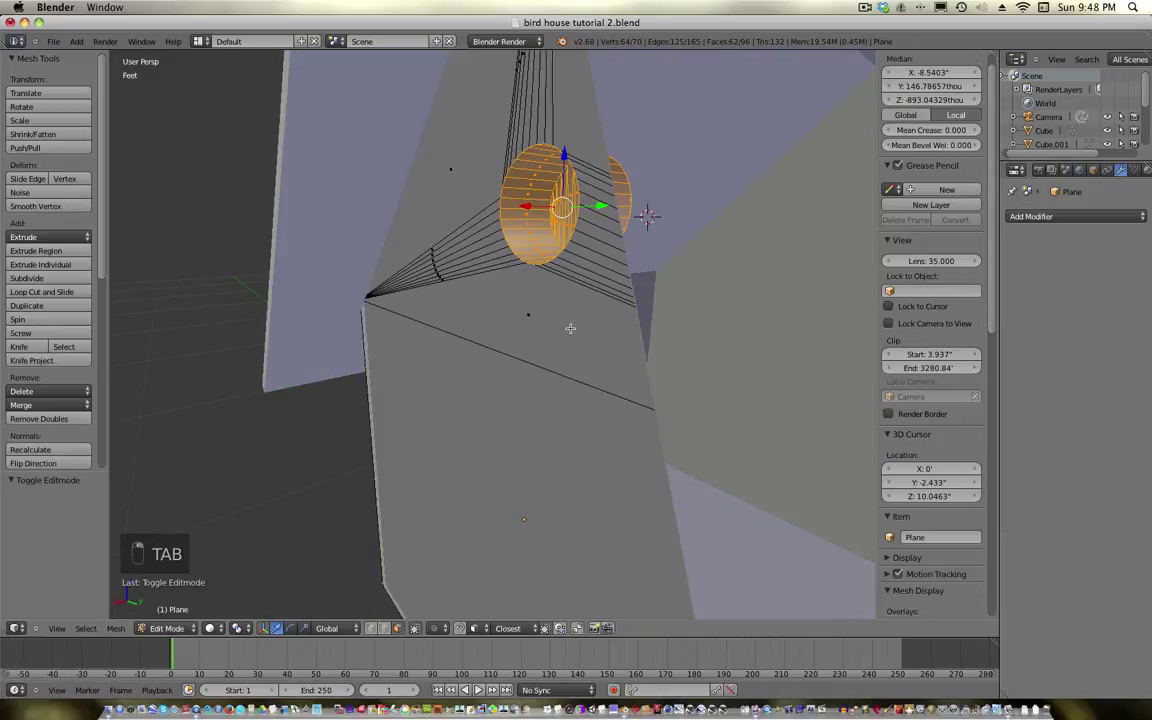
{"action": "middle_click_drag", "start_coordinate": [606, 353], "coordinate": [642, 366]}
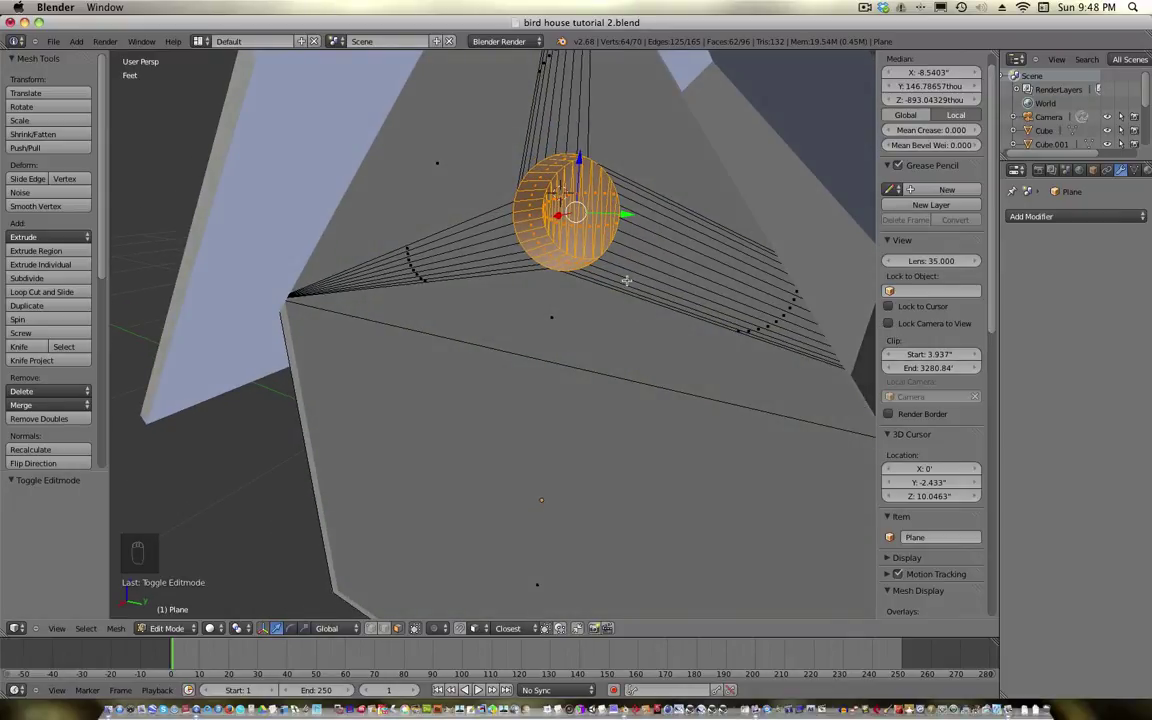
{"action": "middle_click_drag", "start_coordinate": [626, 281], "coordinate": [568, 290]}
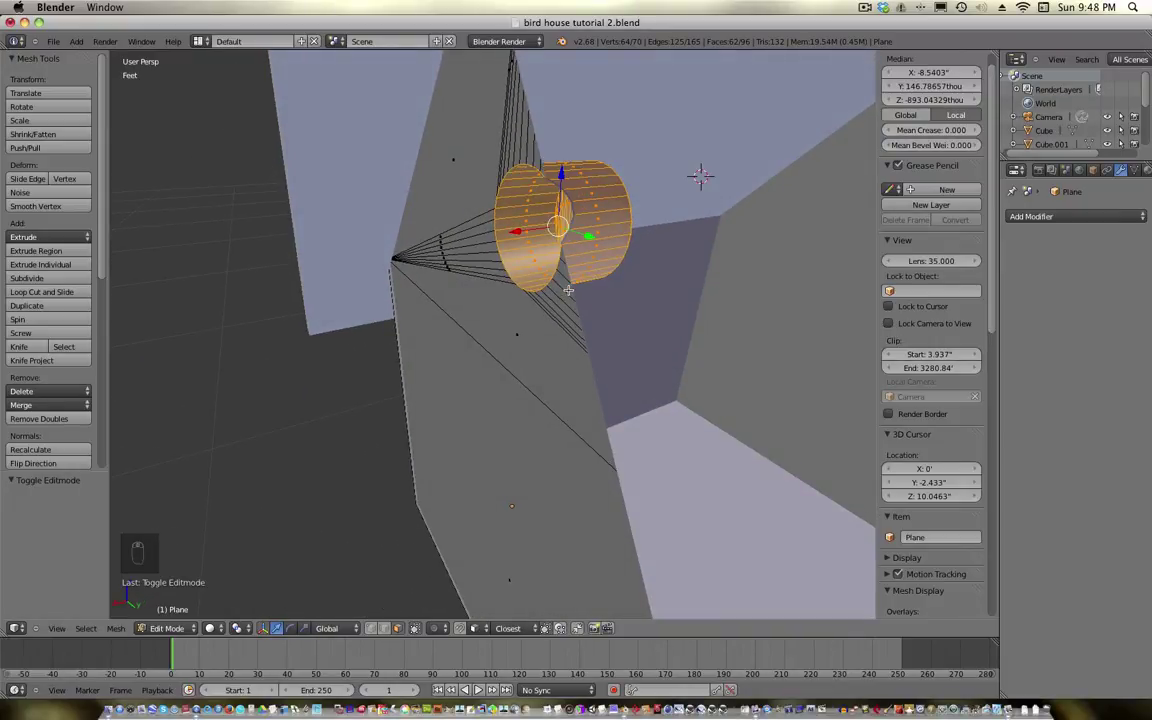
{"action": "key", "text": "Delete"}
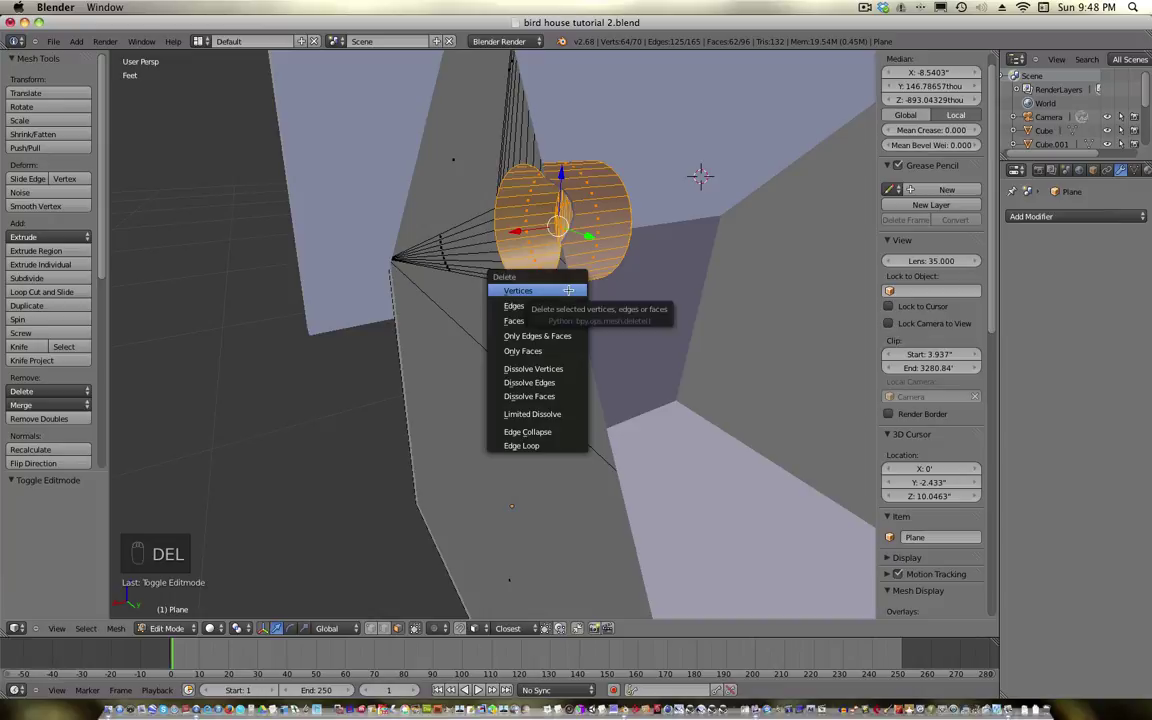
{"action": "left_click", "coordinate": [545, 321]}
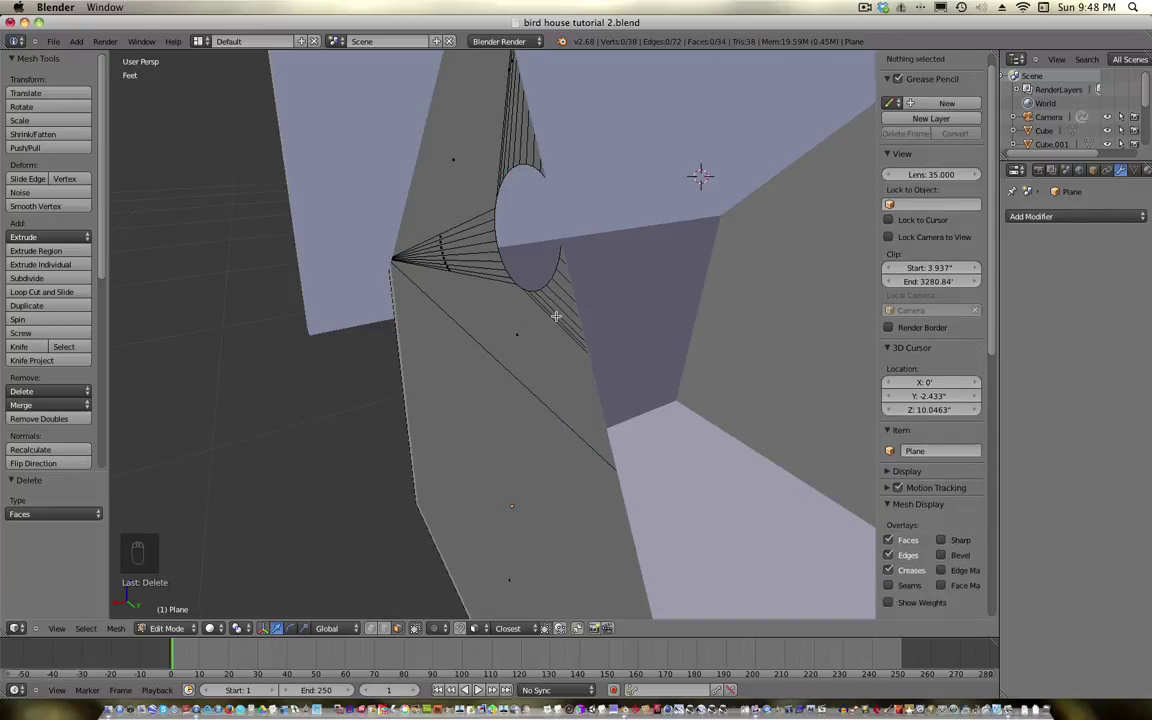
{"action": "middle_click_drag", "start_coordinate": [545, 321], "coordinate": [535, 304]}
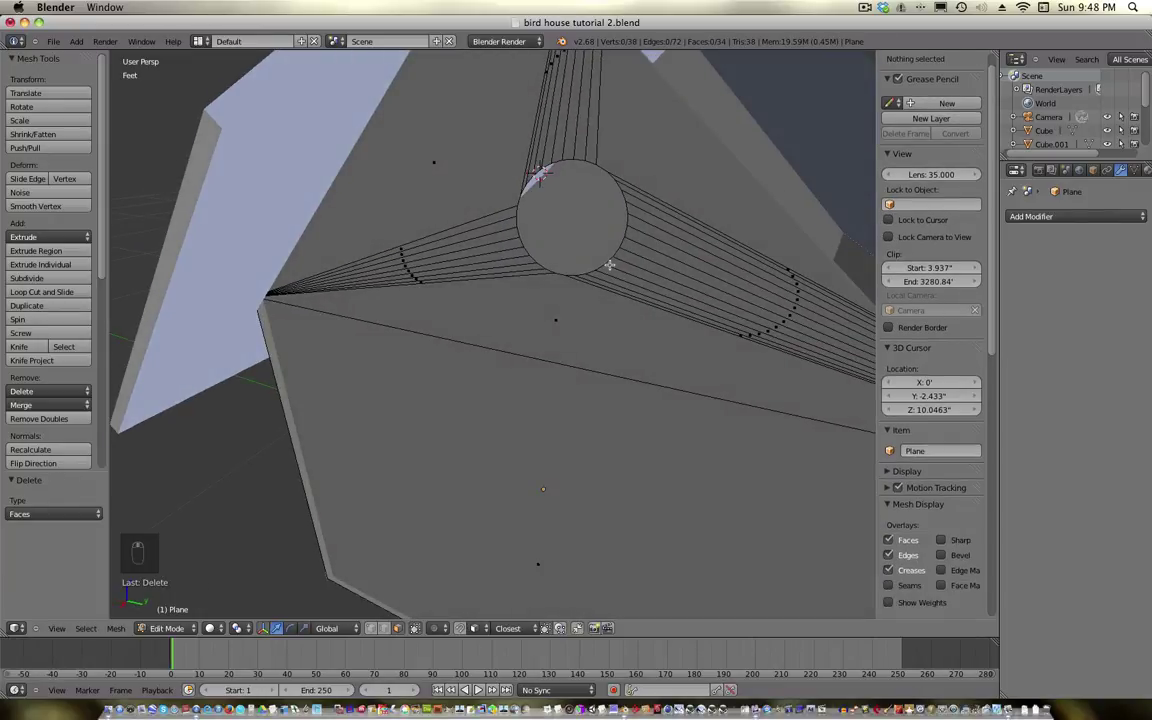
{"action": "key", "text": "Tab"}
{"action": "middle_click_drag", "start_coordinate": [602, 288], "coordinate": [578, 280]}
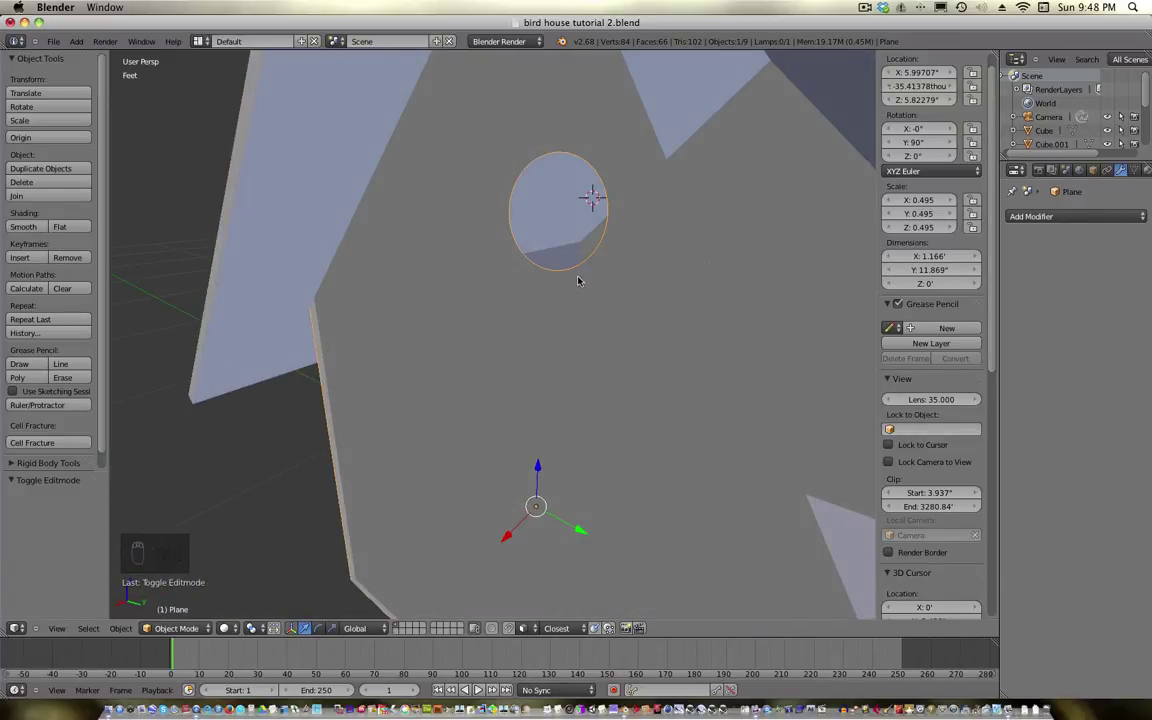
{"action": "key", "text": "super+z"}
Reopen the front wall's mesh for editing and examine the faces lining and closing its round cut at close range
{"action": "key", "text": "Tab"}
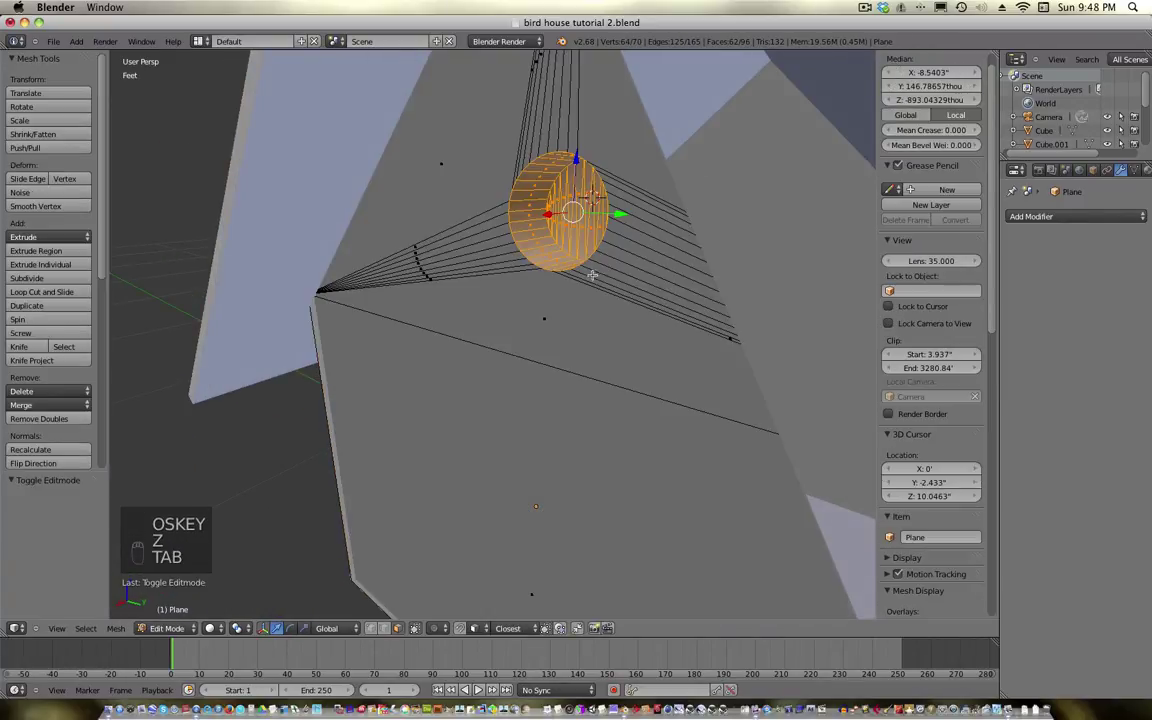
{"action": "middle_click_drag", "start_coordinate": [580, 267], "coordinate": [593, 271]}
{"action": "key", "text": "KP_3"}
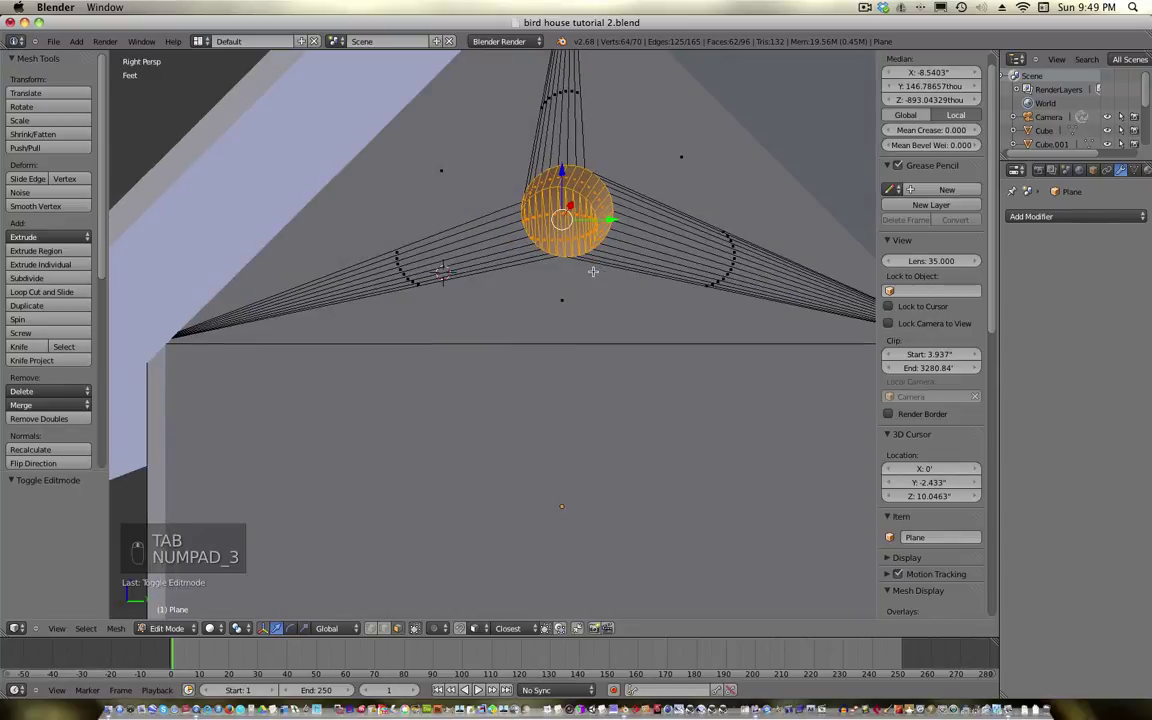
{"action": "key", "text": "KP_5"}
{"action": "scroll", "coordinate": [578, 131], "scroll_direction": "up", "scroll_amount": 2}
{"action": "middle_click_drag", "start_coordinate": [570, 250], "coordinate": [508, 297], "text": "shift"}
{"action": "scroll", "coordinate": [490, 280], "scroll_direction": "up", "scroll_amount": 6}
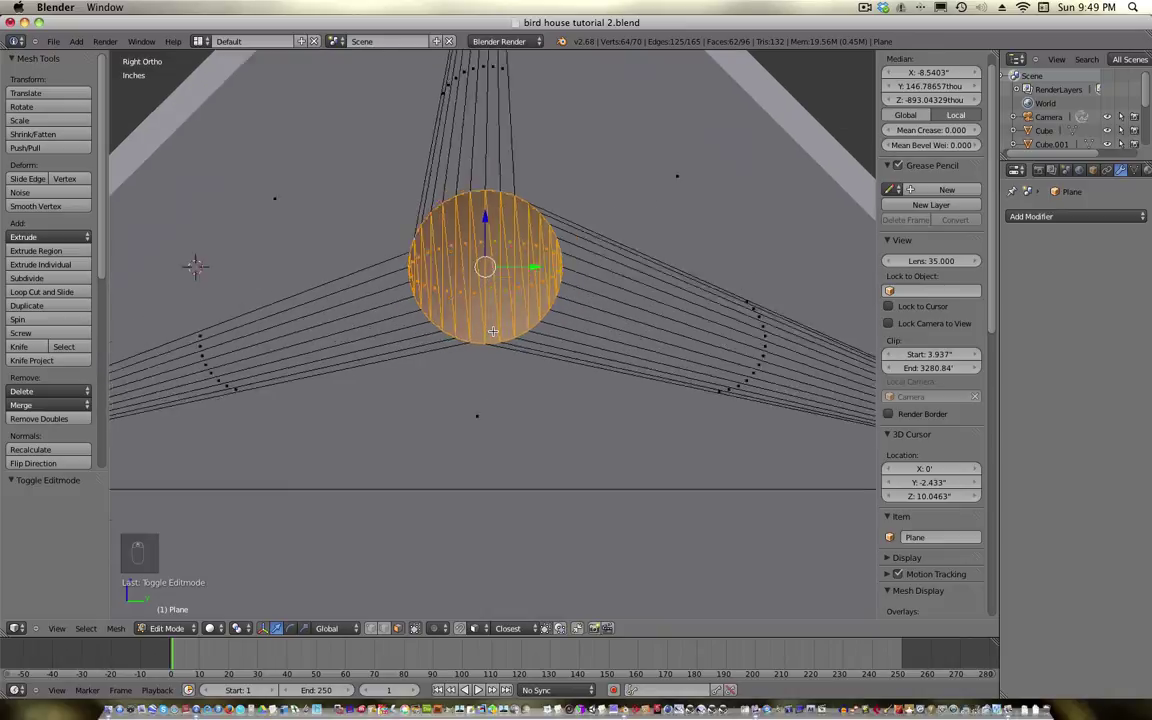
{"action": "middle_click_drag", "start_coordinate": [485, 238], "coordinate": [410, 296], "text": "shift"}
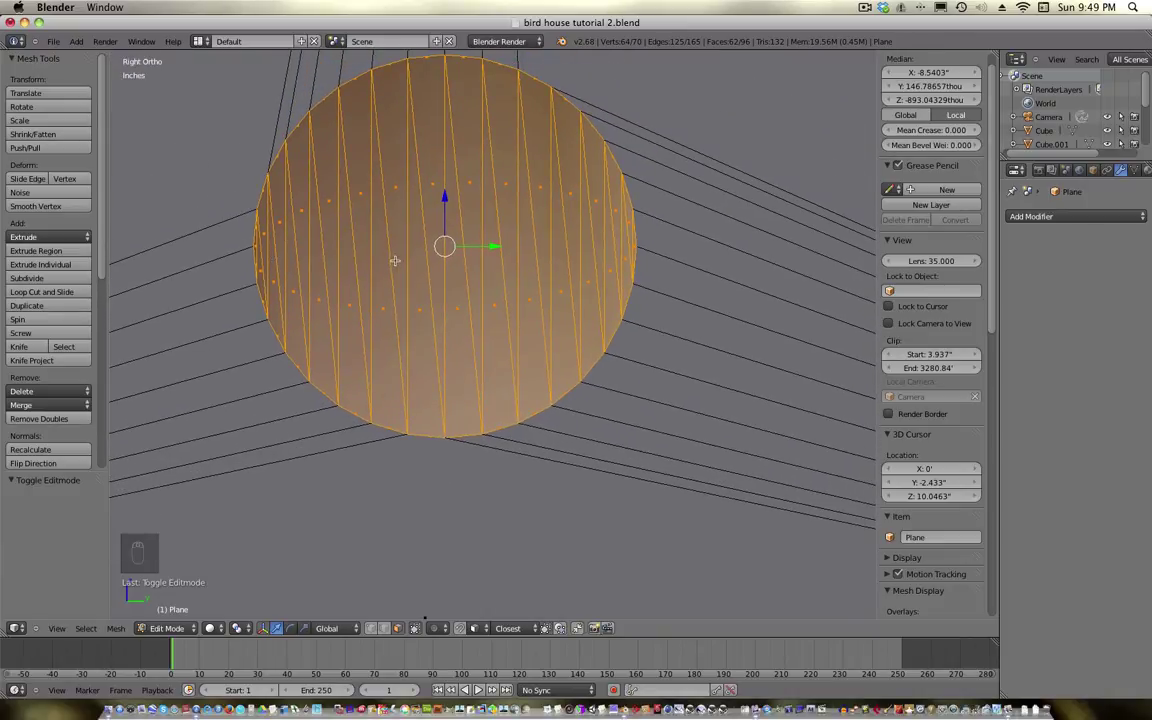
{"action": "middle_click_drag", "start_coordinate": [395, 260], "coordinate": [325, 274]}
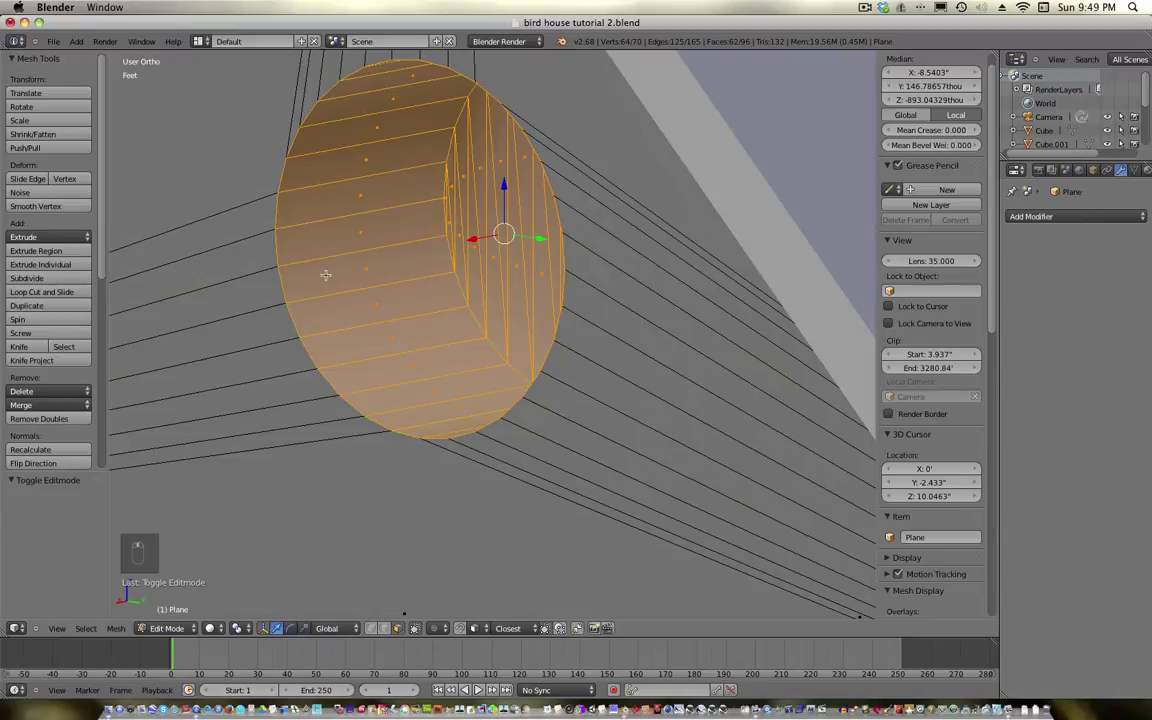
Select all the narrow triangular faces closing the inner end of the front wall's round cut and delete them as faces
{"action": "right_click", "coordinate": [325, 203], "text": "alt"}
{"action": "middle_click_drag", "start_coordinate": [424, 241], "coordinate": [472, 228]}
{"action": "right_click", "coordinate": [490, 196]}
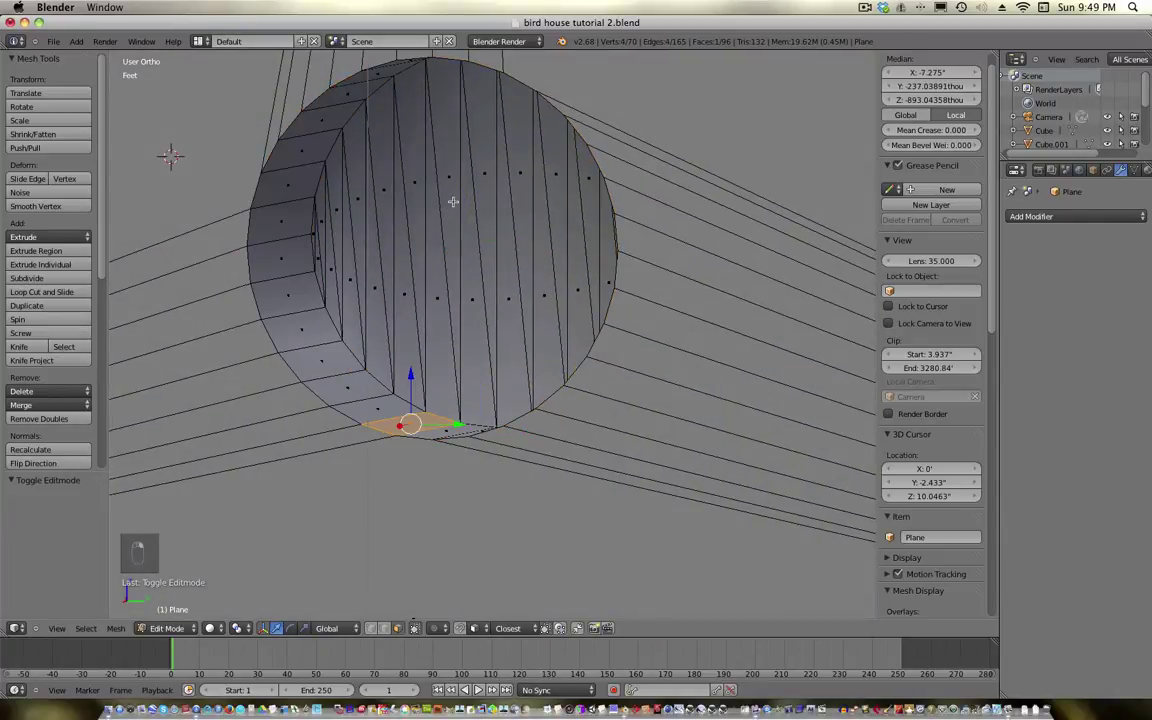
{"action": "right_click", "coordinate": [455, 200]}
{"action": "key", "text": "KP_3"}
{"action": "key", "text": "KP_5"}
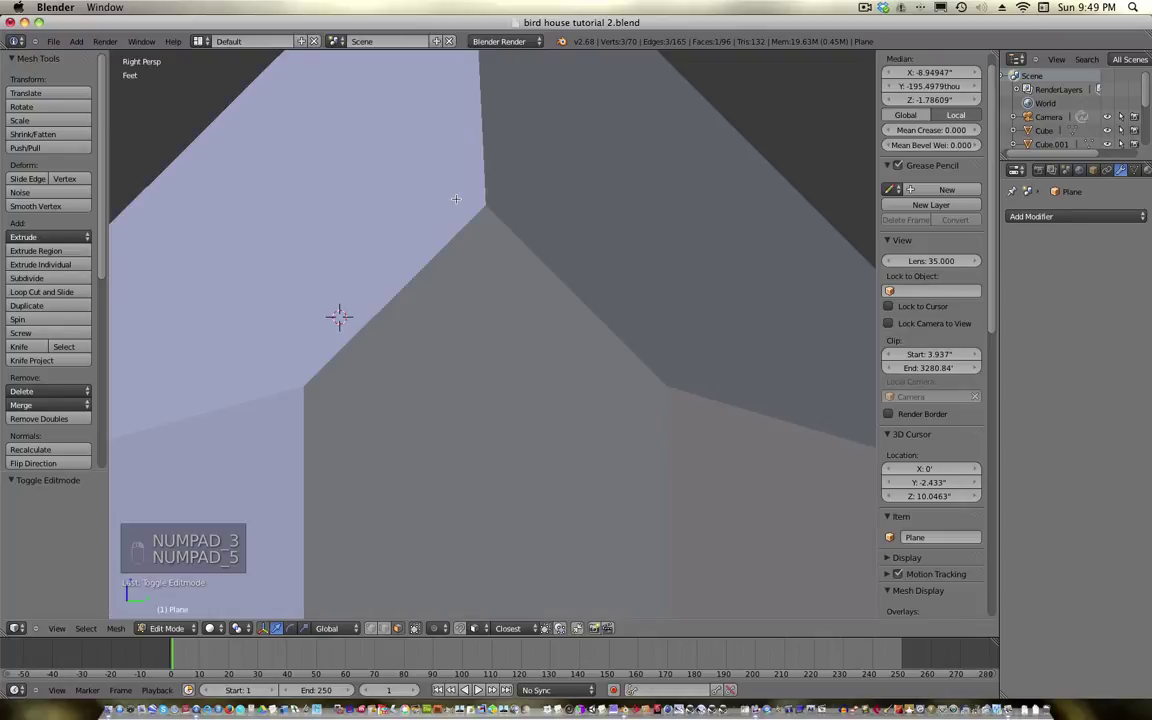
{"action": "key", "text": "KP_5"}
{"action": "middle_click_drag", "start_coordinate": [455, 200], "coordinate": [506, 231], "text": "shift"}
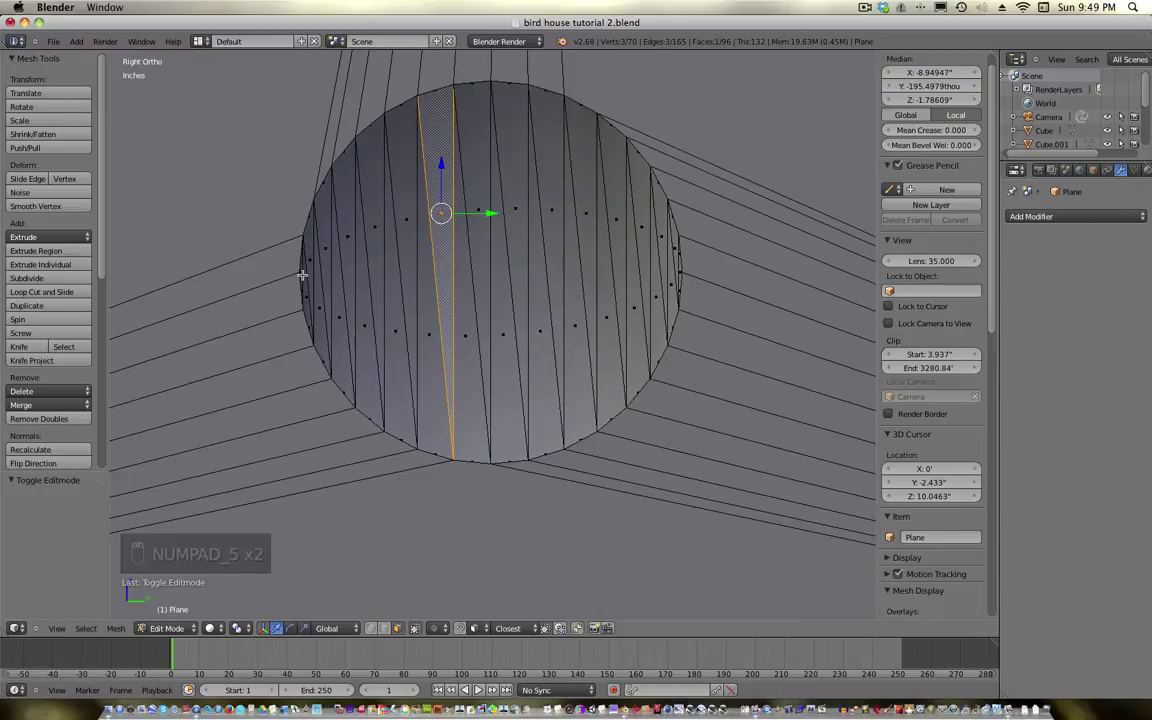
{"action": "scroll", "coordinate": [301, 271], "scroll_direction": "up", "scroll_amount": 3}
{"action": "right_click", "coordinate": [162, 236], "text": "shift"}
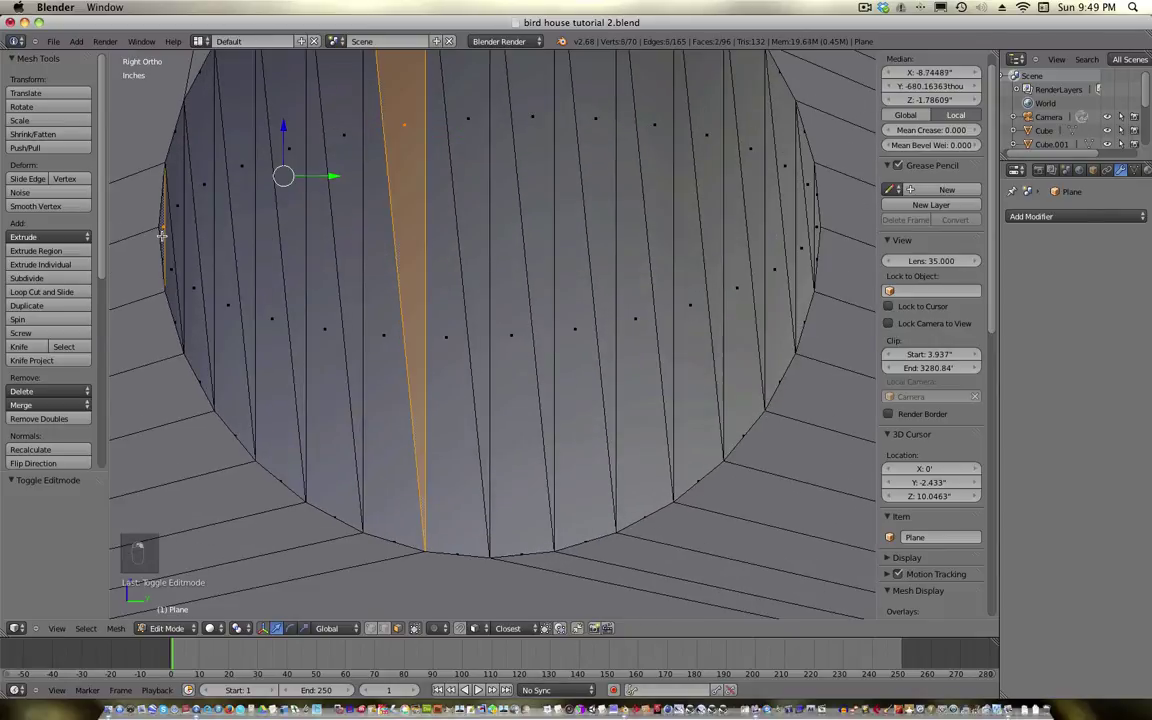
{"action": "right_click", "coordinate": [172, 250], "text": "shift"}
{"action": "right_click", "coordinate": [182, 200], "text": "shift"}
{"action": "right_click", "coordinate": [204, 160], "text": "shift"}
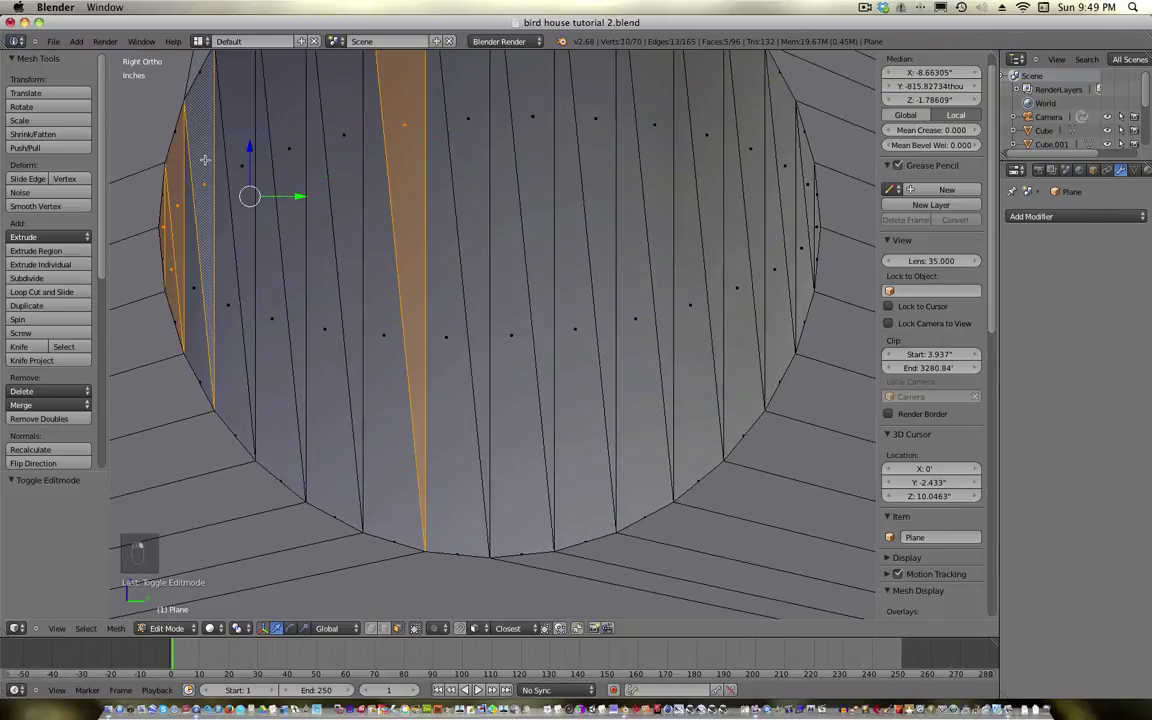
{"action": "right_click", "coordinate": [190, 285], "text": "shift"}
{"action": "right_click", "coordinate": [212, 273], "text": "shift"}
{"action": "right_click", "coordinate": [224, 136], "text": "shift"}
{"action": "right_click", "coordinate": [277, 339], "text": "shift"}
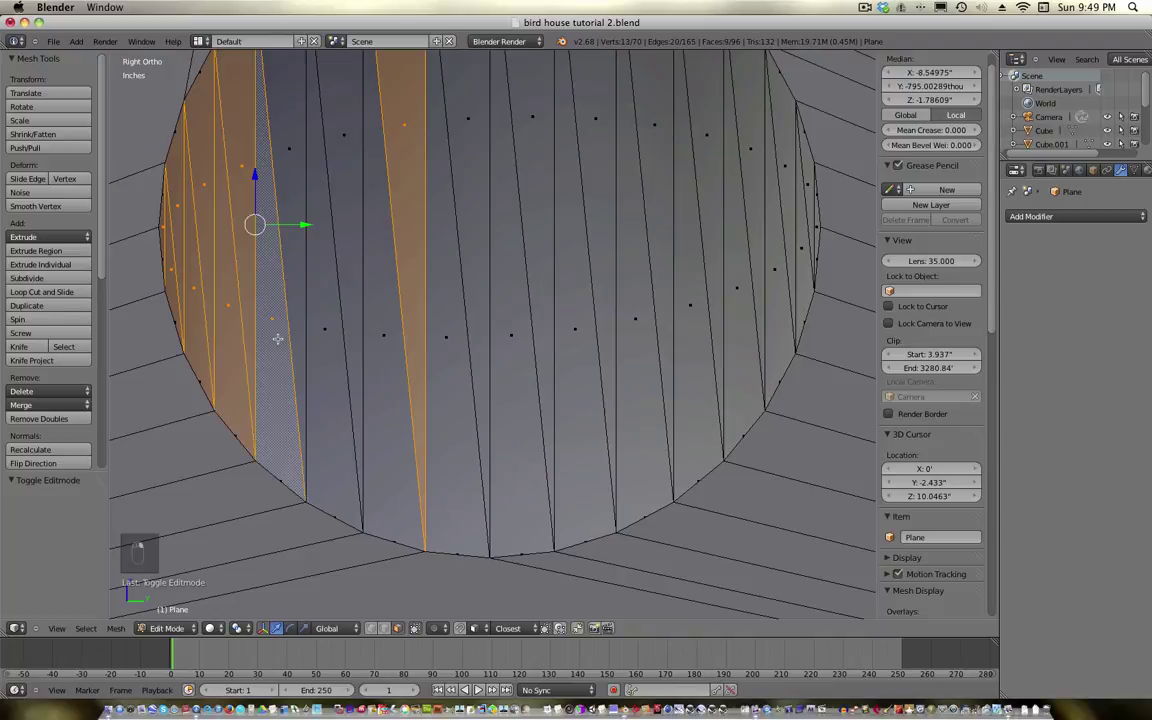
{"action": "right_click", "coordinate": [297, 188], "text": "shift"}
{"action": "right_click", "coordinate": [329, 258], "text": "shift"}
{"action": "right_click", "coordinate": [320, 185], "text": "shift"}
{"action": "right_click", "coordinate": [352, 223], "text": "shift"}
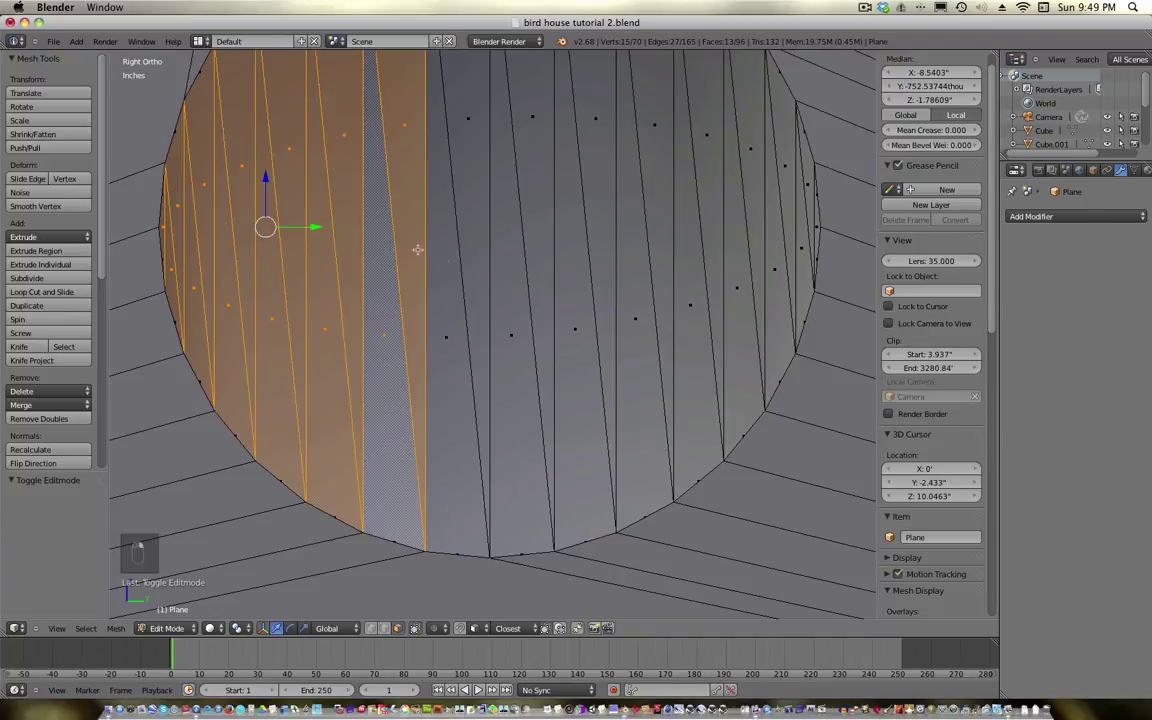
{"action": "right_click", "coordinate": [399, 240], "text": "shift"}
{"action": "right_click", "coordinate": [480, 240], "text": "shift"}
{"action": "right_click", "coordinate": [500, 215], "text": "shift"}
{"action": "right_click", "coordinate": [530, 205], "text": "shift"}
{"action": "right_click", "coordinate": [565, 195], "text": "shift"}
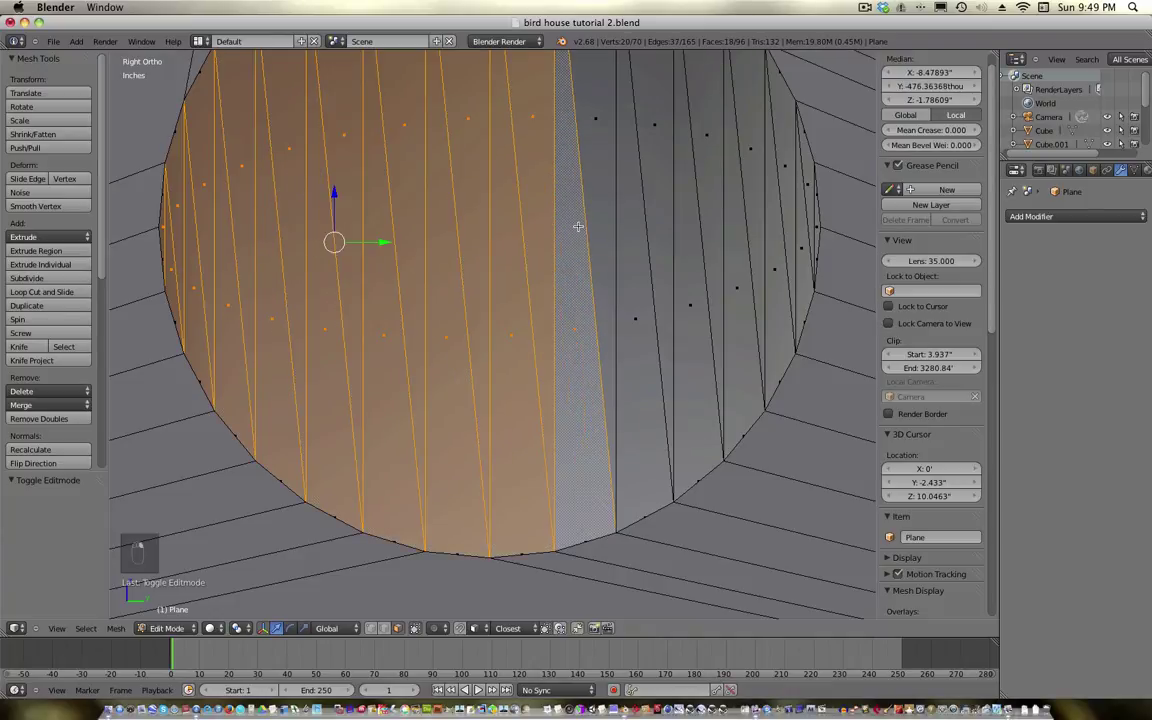
{"action": "right_click", "coordinate": [602, 203], "text": "shift"}
{"action": "right_click", "coordinate": [624, 235], "text": "shift"}
{"action": "right_click", "coordinate": [668, 184], "text": "shift"}
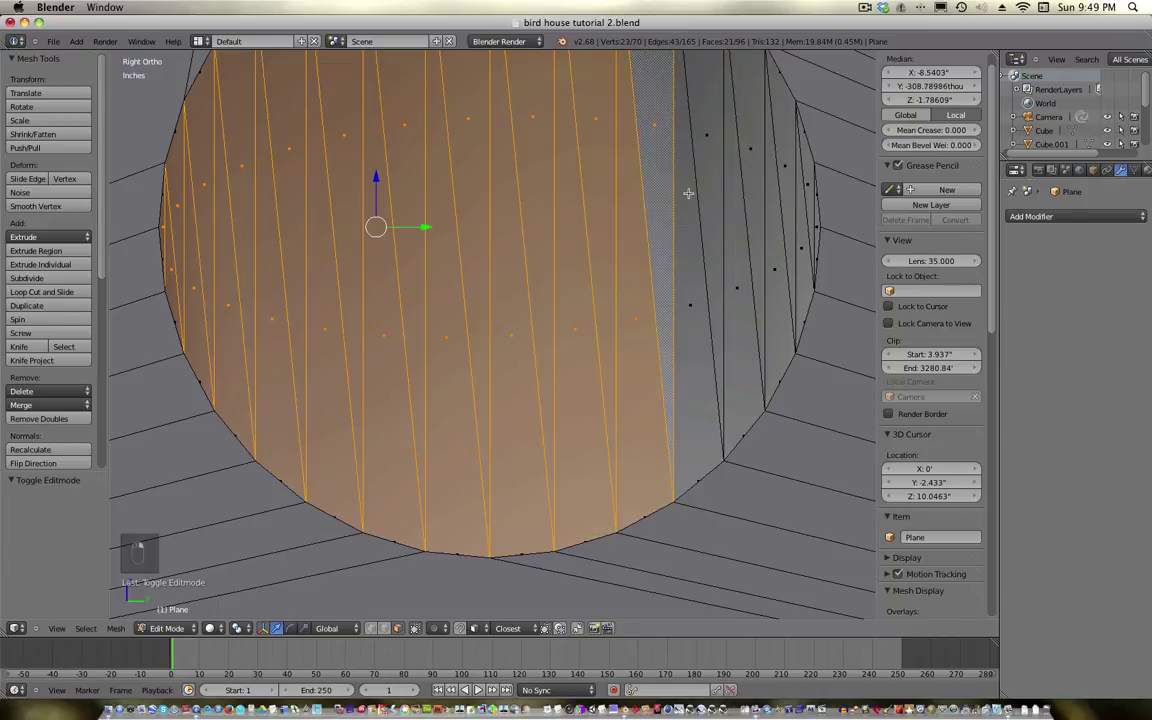
{"action": "right_click", "coordinate": [688, 190], "text": "shift"}
{"action": "right_click", "coordinate": [705, 154], "text": "shift"}
{"action": "right_click", "coordinate": [742, 231], "text": "shift"}
{"action": "right_click", "coordinate": [767, 218], "text": "shift"}
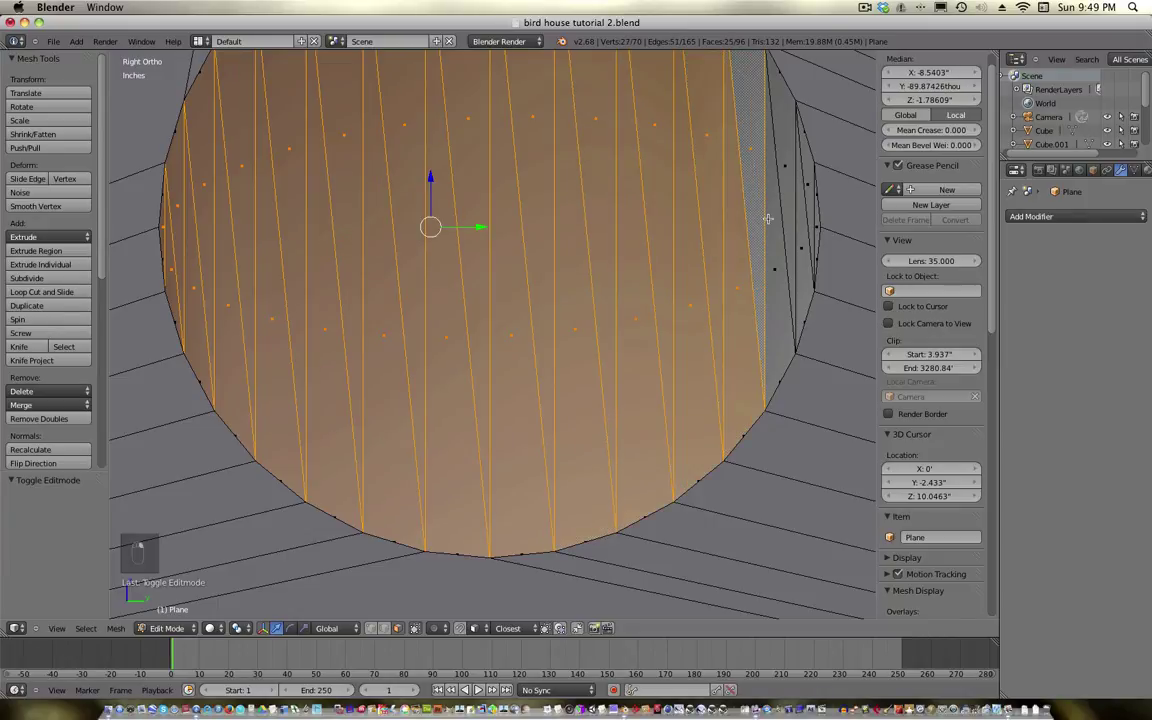
{"action": "right_click", "coordinate": [776, 212], "text": "shift"}
{"action": "right_click", "coordinate": [789, 198], "text": "shift"}
{"action": "right_click", "coordinate": [801, 181], "text": "shift"}
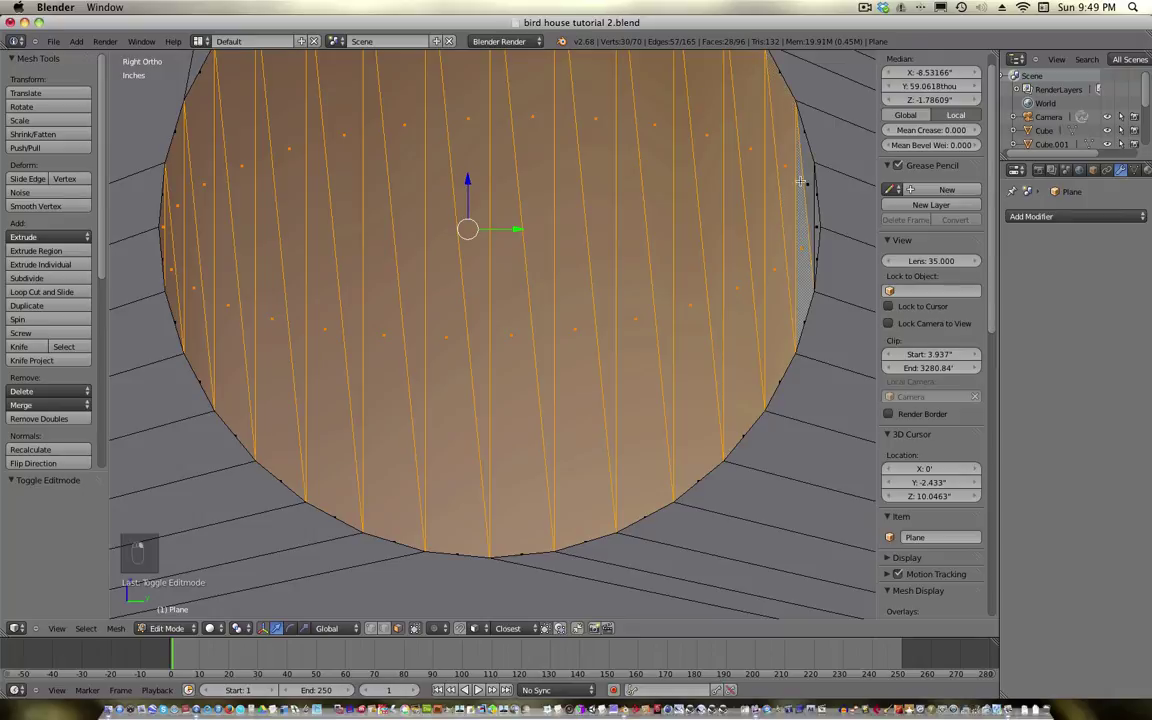
{"action": "right_click", "coordinate": [811, 185], "text": "shift"}
{"action": "right_click", "coordinate": [816, 224], "text": "shift"}
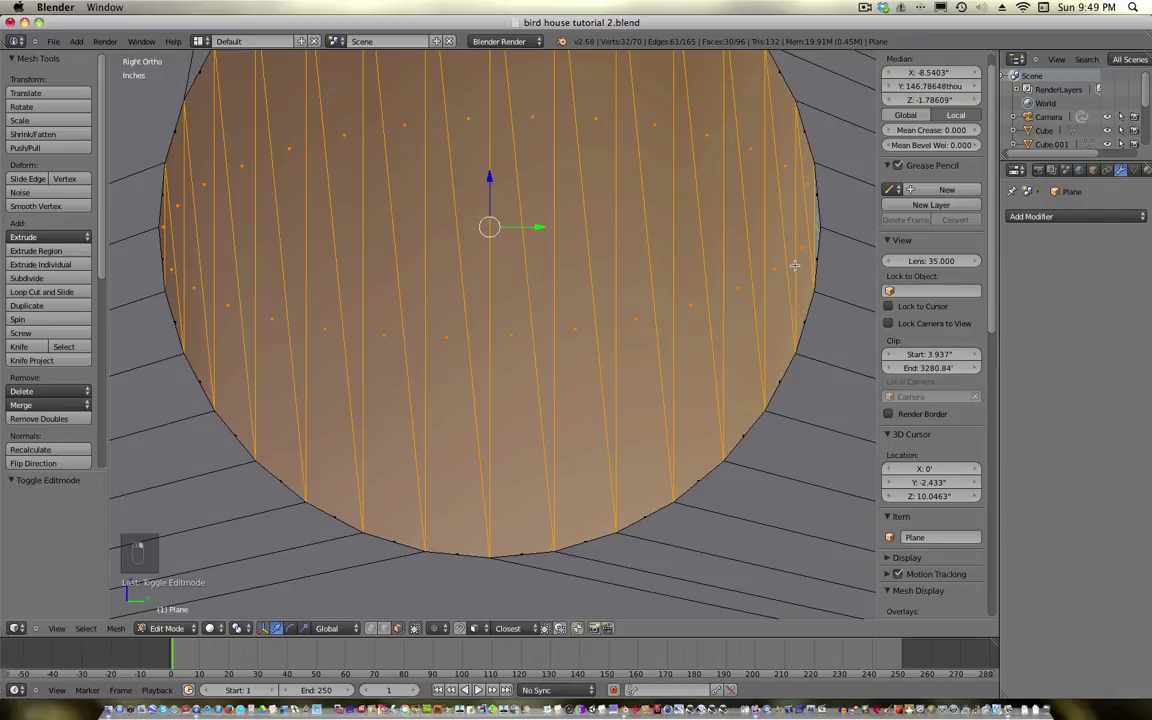
{"action": "key", "text": "Delete"}
{"action": "left_click", "coordinate": [794, 265]}
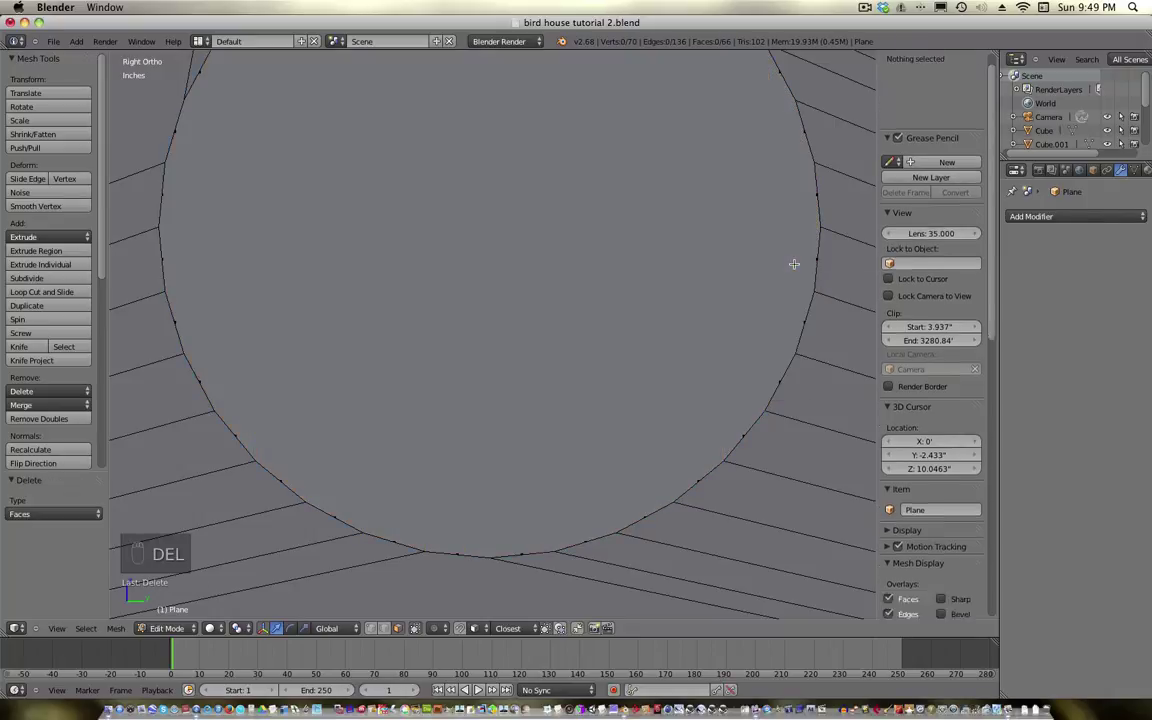
Select the inner edge loop of the front wall's round hole and move it about 770 thou along X
{"action": "scroll", "coordinate": [441, 321], "scroll_direction": "down", "scroll_amount": 3}
{"action": "middle_click_drag", "start_coordinate": [501, 321], "coordinate": [440, 337]}
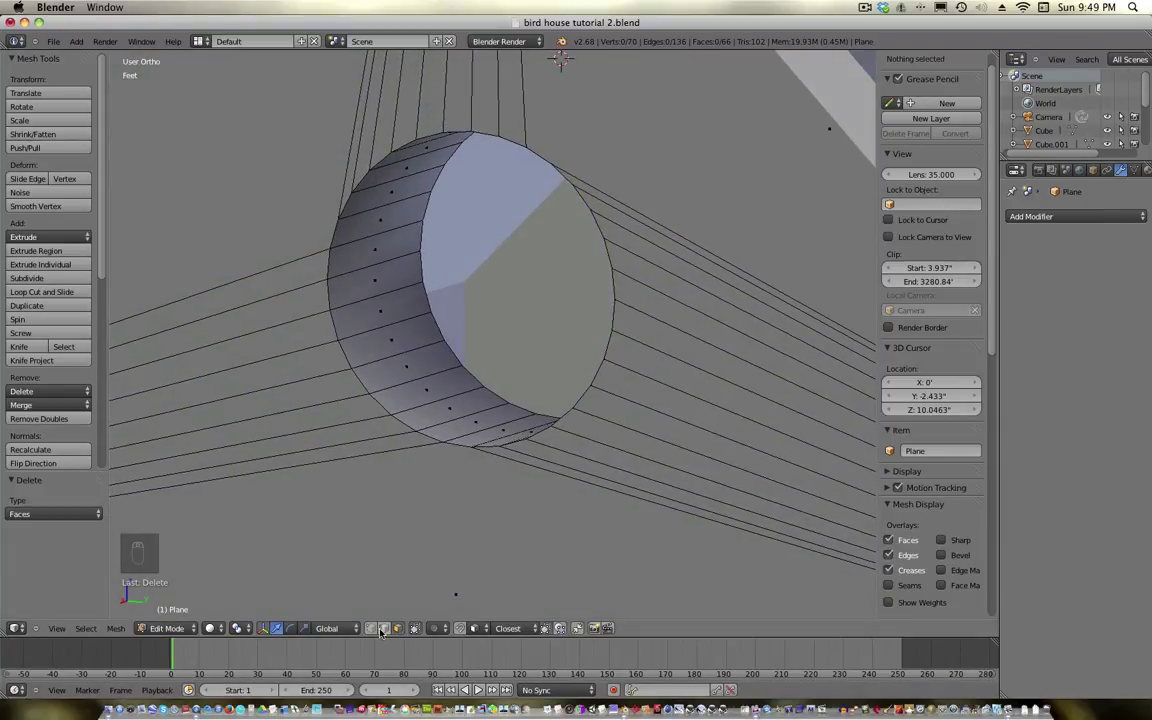
{"action": "right_click", "coordinate": [430, 307], "text": "alt"}
{"action": "middle_click_drag", "start_coordinate": [525, 315], "coordinate": [539, 291]}
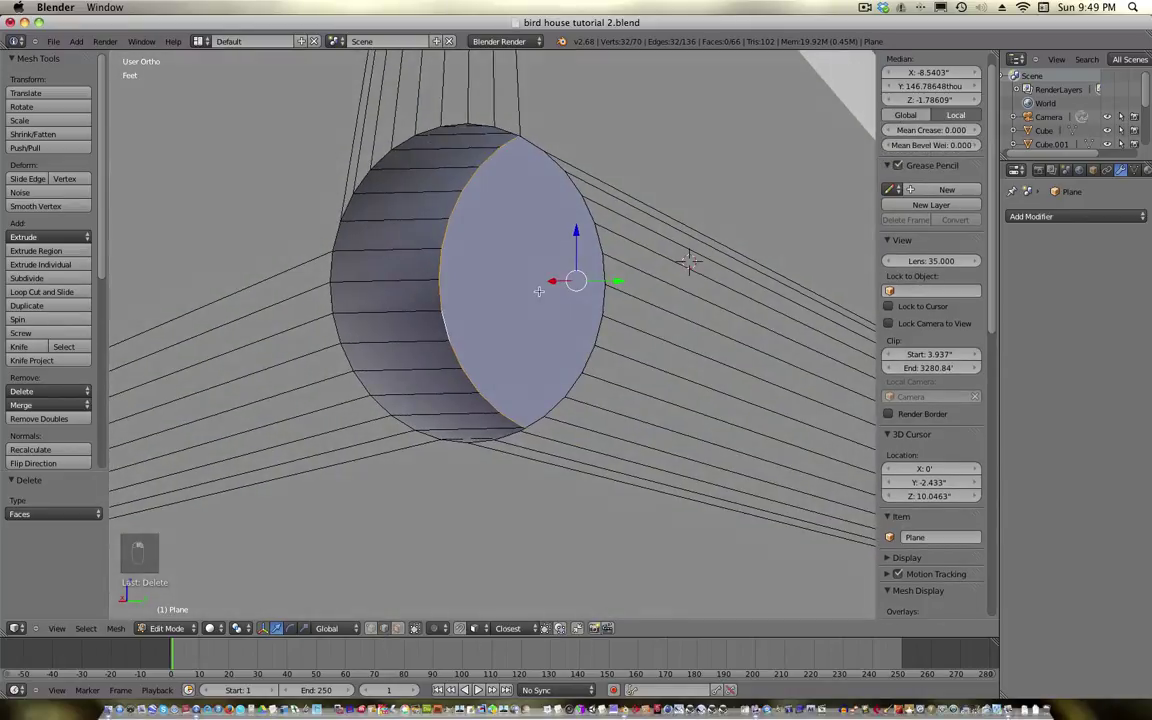
{"action": "key", "text": "g"}
{"action": "key", "text": "x"}
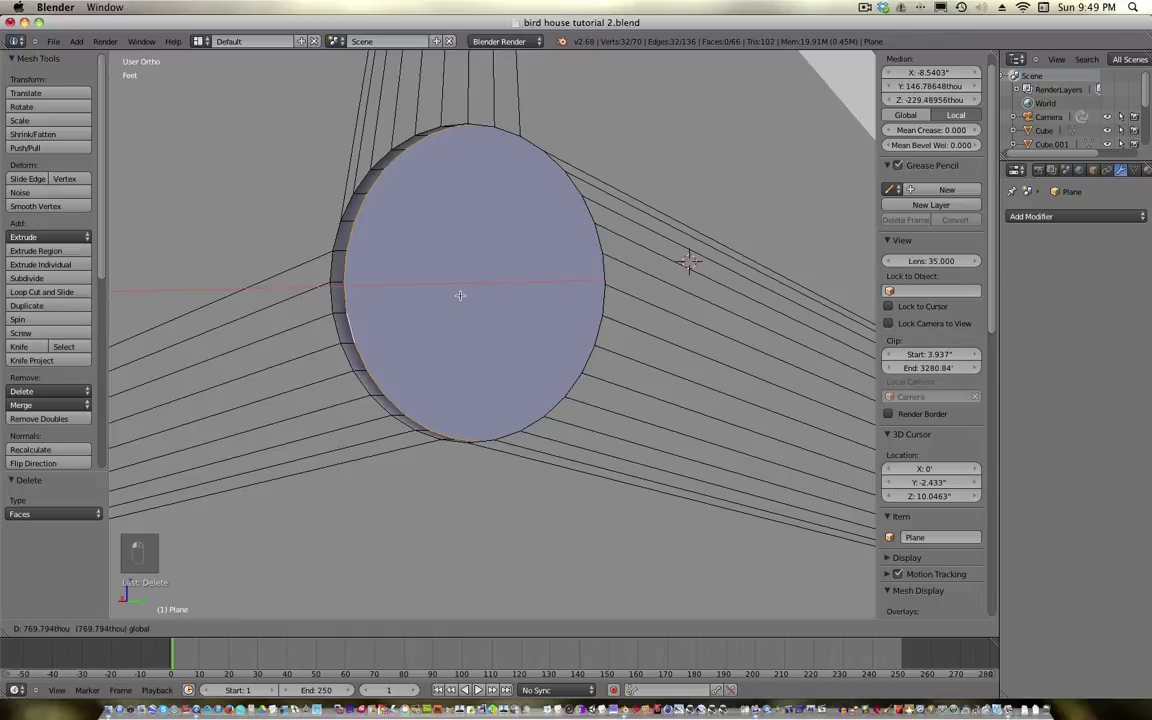
{"action": "left_click", "coordinate": [460, 295]}
Leave Edit Mode and move the front wall outward about 54 thou along X
{"action": "scroll", "coordinate": [470, 330], "scroll_direction": "down", "scroll_amount": 8}
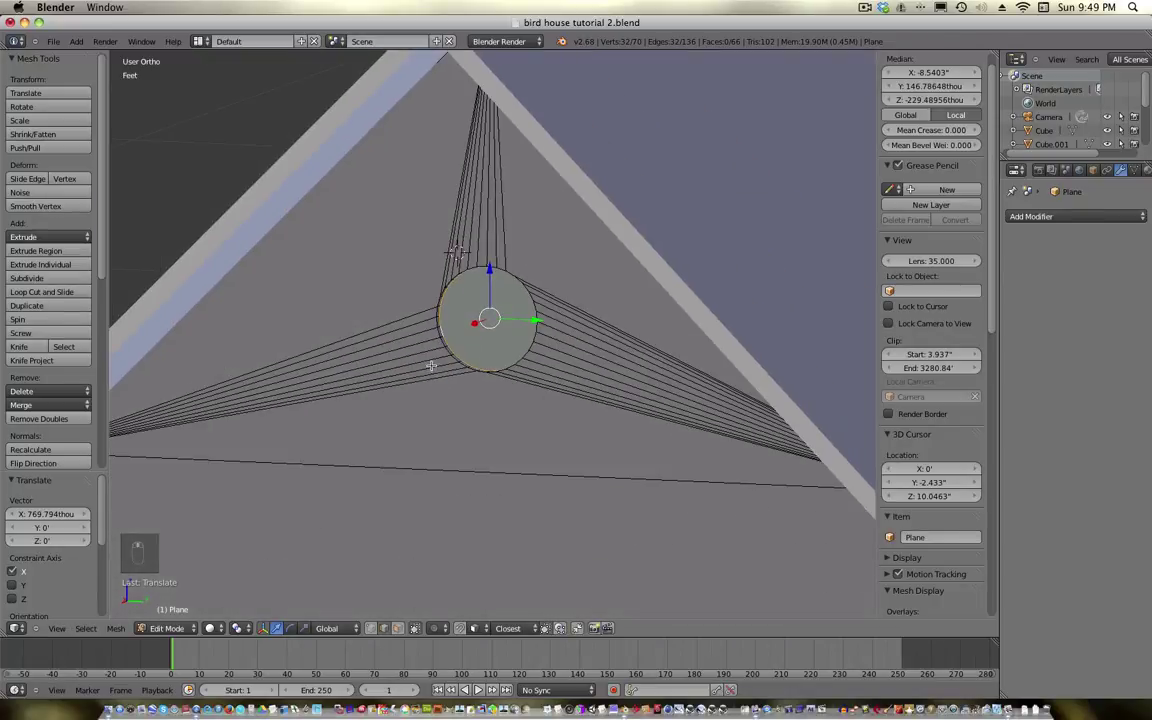
{"action": "scroll", "coordinate": [491, 441], "scroll_direction": "down", "scroll_amount": 10}
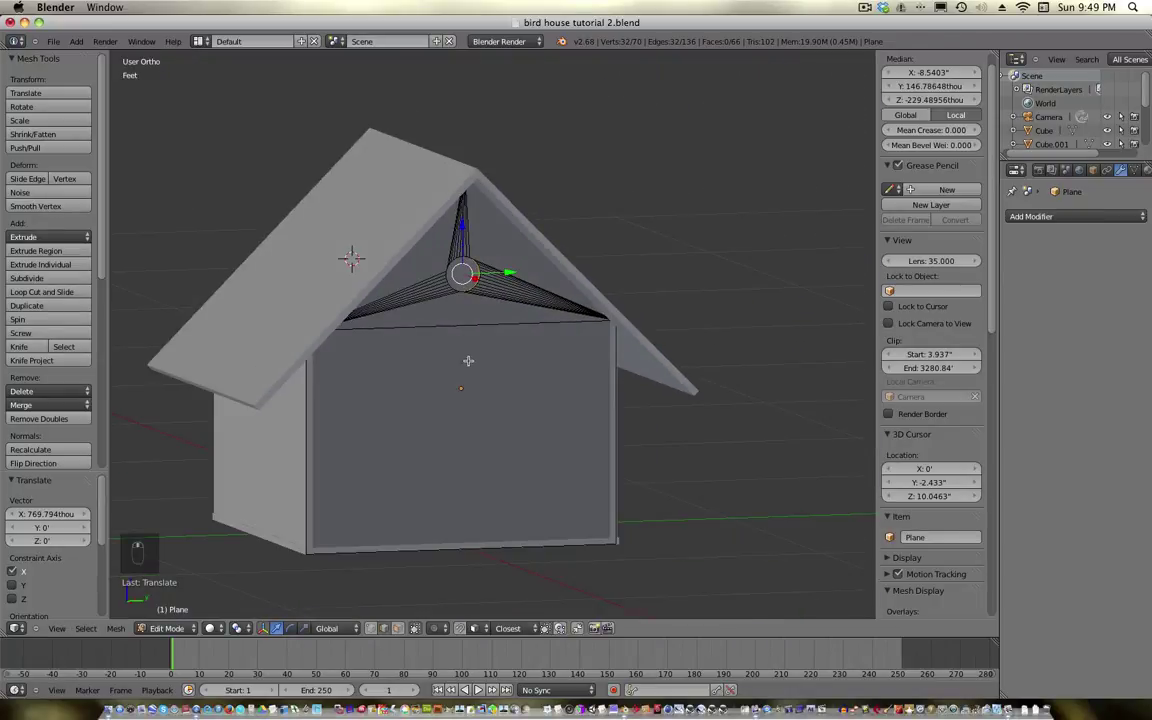
{"action": "middle_click_drag", "start_coordinate": [468, 360], "coordinate": [477, 329], "text": "shift"}
{"action": "key", "text": "KP_5"}
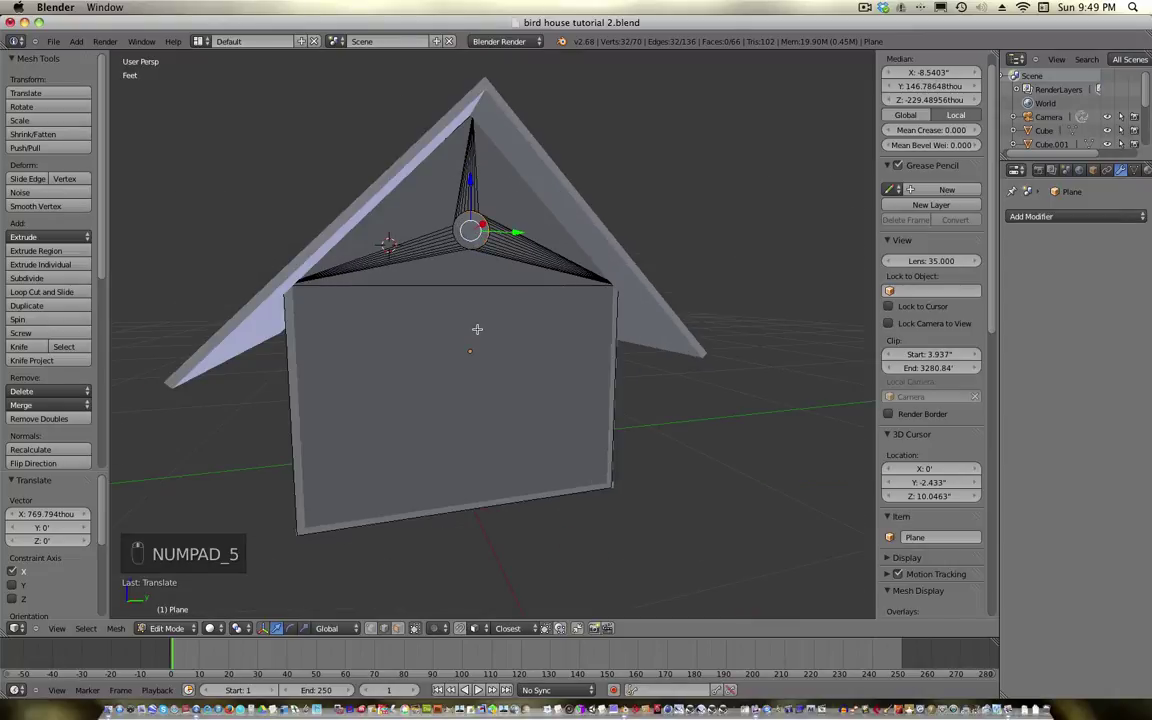
{"action": "scroll", "coordinate": [480, 333], "scroll_direction": "up", "scroll_amount": 6}
{"action": "middle_click_drag", "start_coordinate": [480, 340], "coordinate": [577, 332]}
{"action": "key", "text": "Tab"}
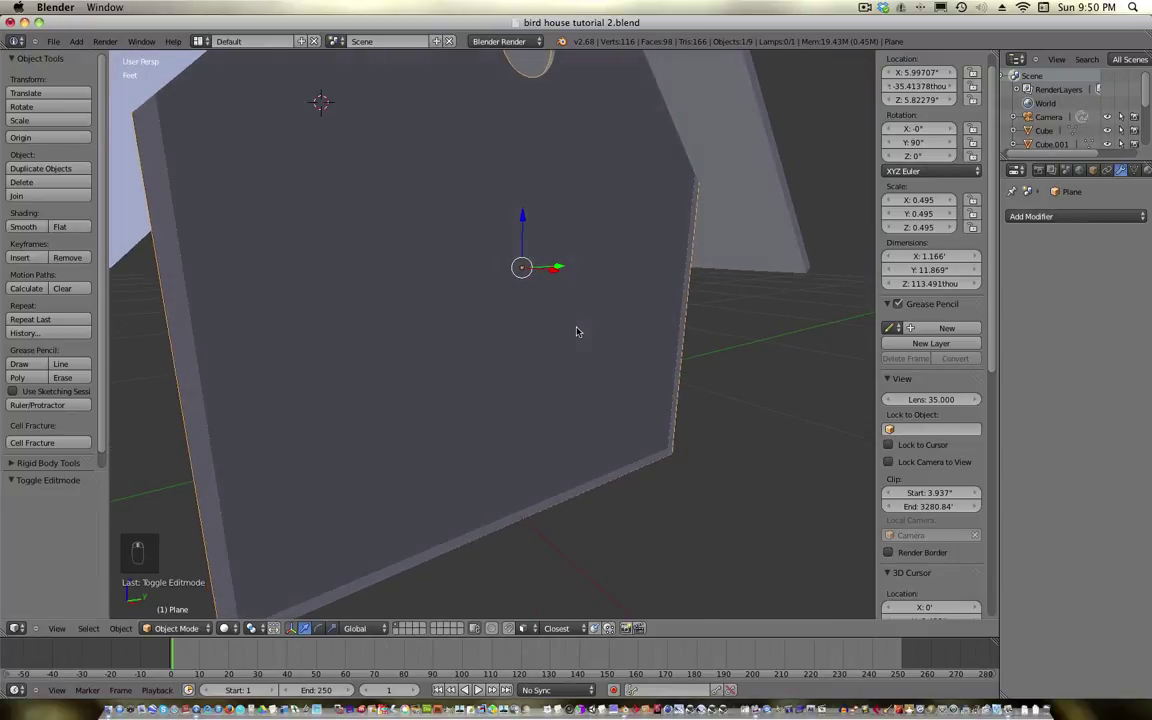
{"action": "left_click_drag", "start_coordinate": [551, 275], "coordinate": [553, 277]}
{"action": "left_click", "coordinate": [552, 277]}
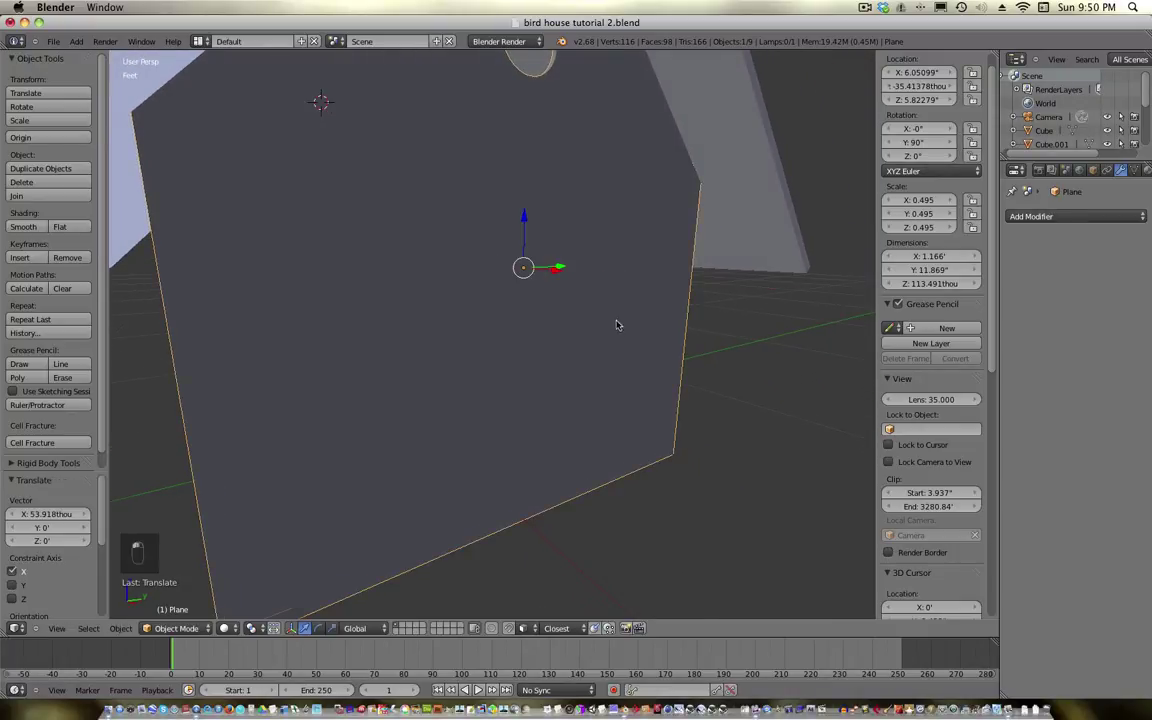
Add a cylinder mesh and rotate it 90° about the Y axis
{"action": "middle_click_drag", "start_coordinate": [617, 324], "coordinate": [639, 377]}
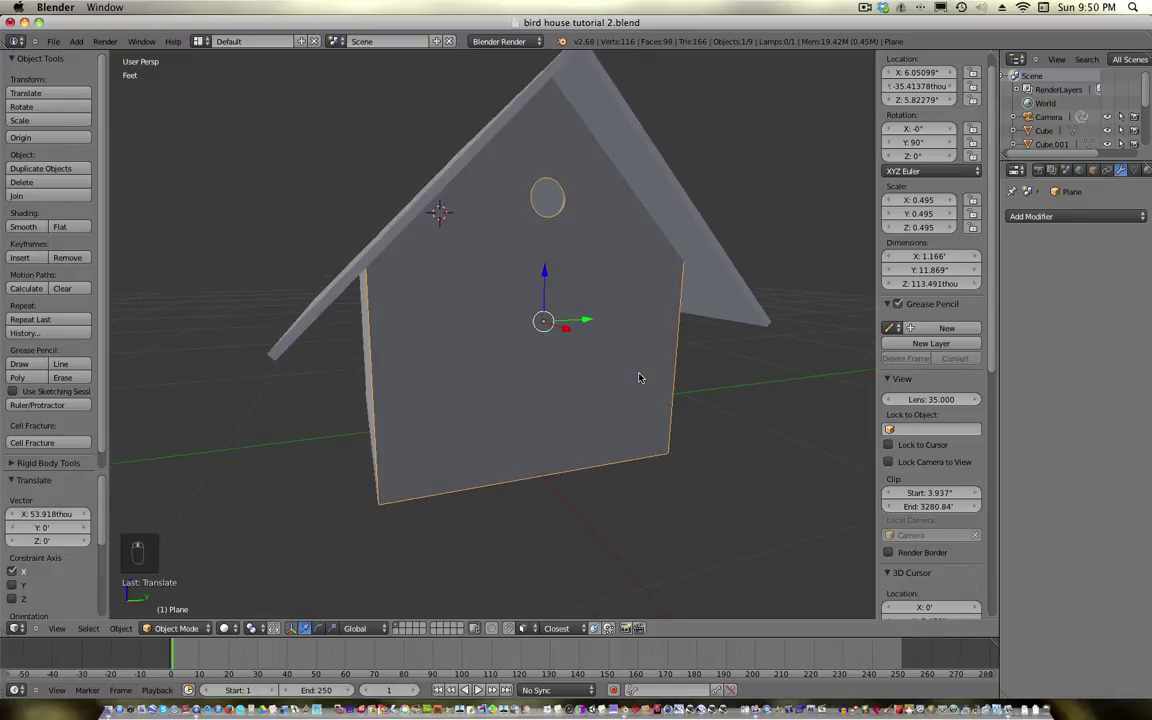
{"action": "key", "text": "shift+a"}
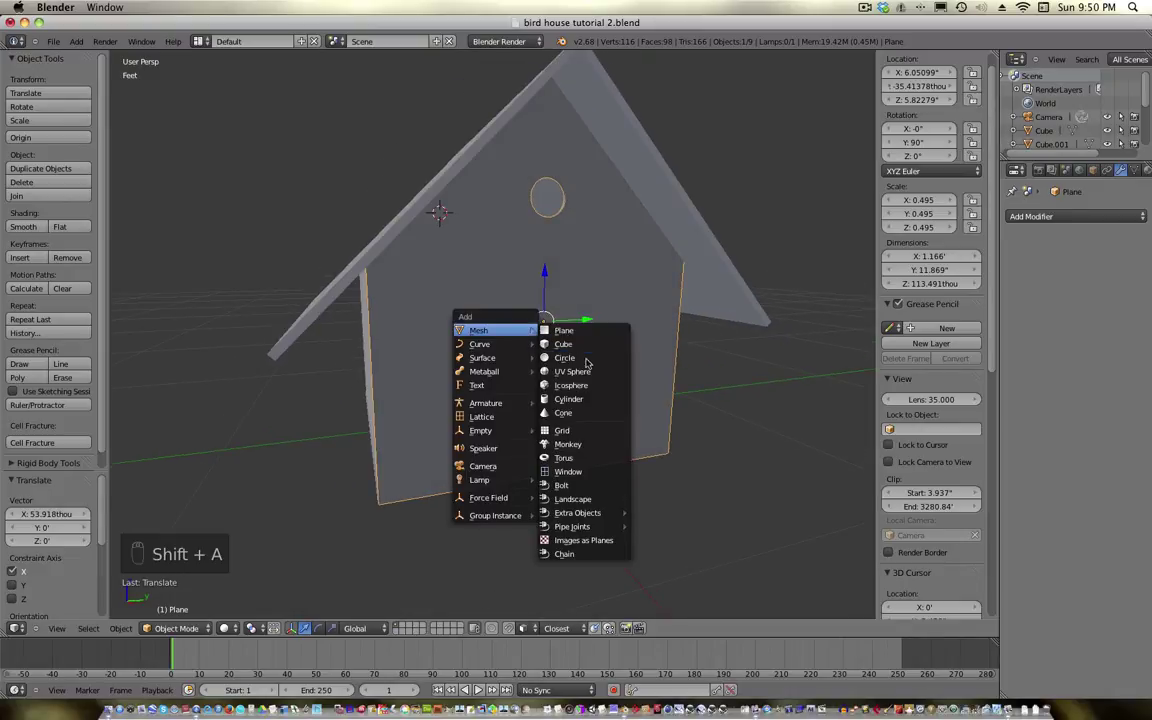
{"action": "left_click", "coordinate": [583, 398]}
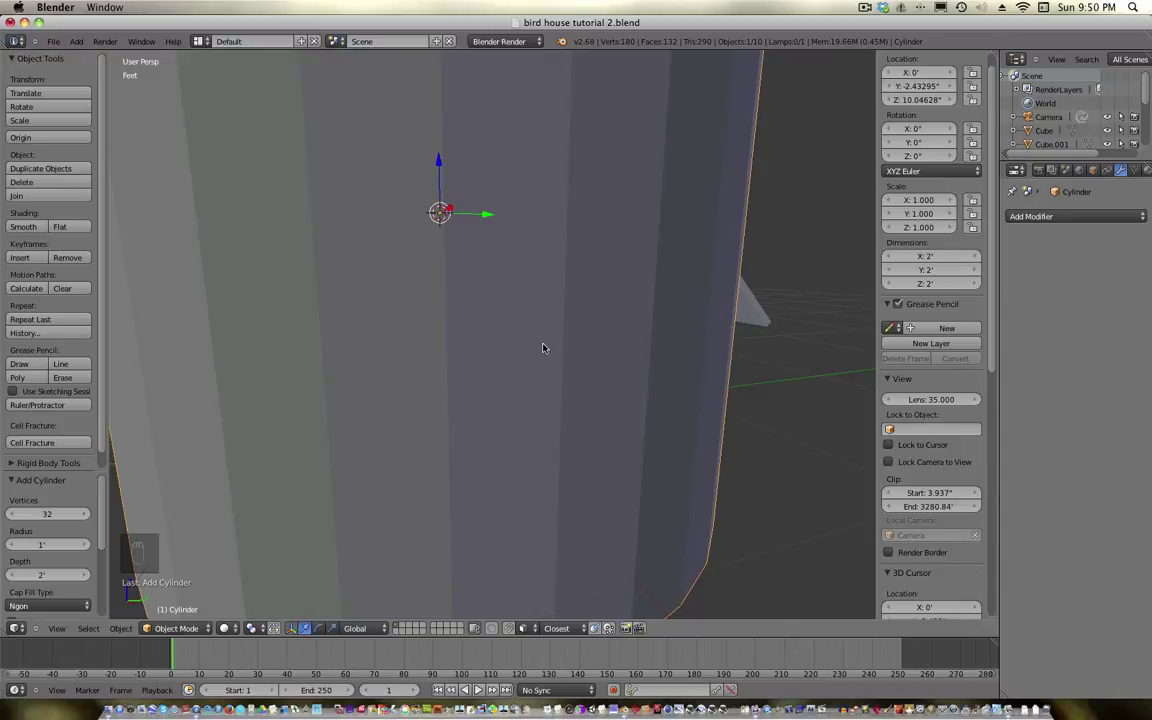
{"action": "type", "text": "r"}
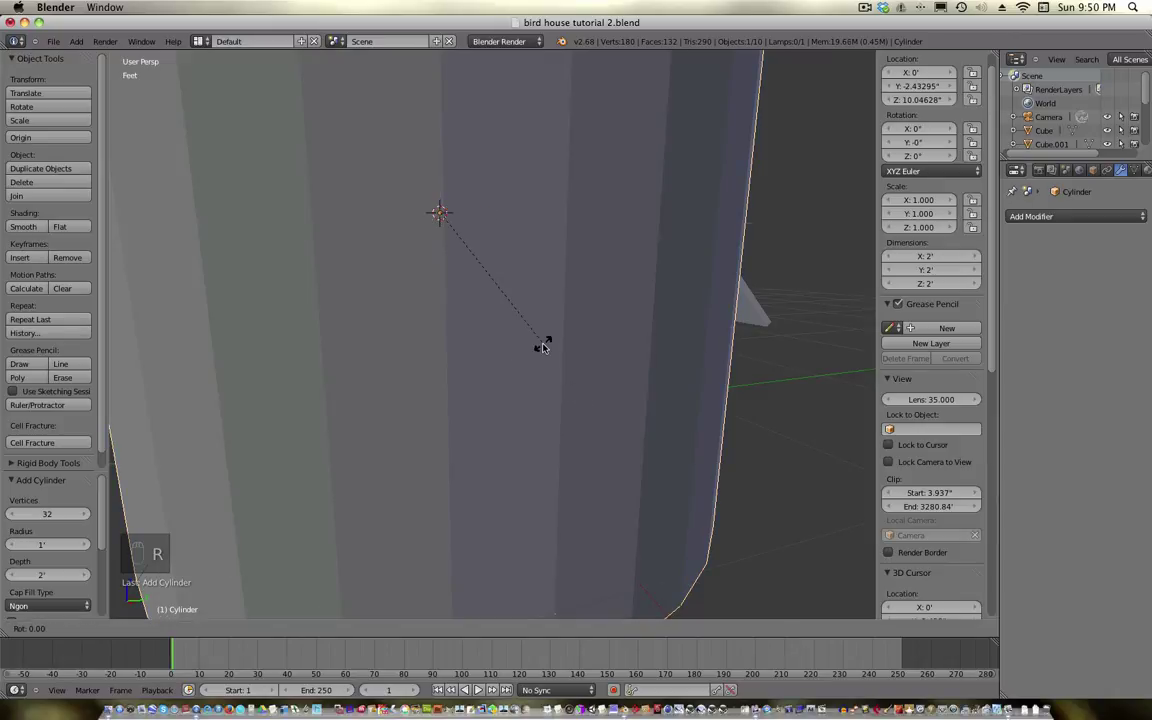
{"action": "type", "text": "y90"}
{"action": "key", "text": "Return"}
Move the new cylinder about 6.74 inches along X to the front wall and scale it down to about 2.09 inches
{"action": "key", "text": "s"}
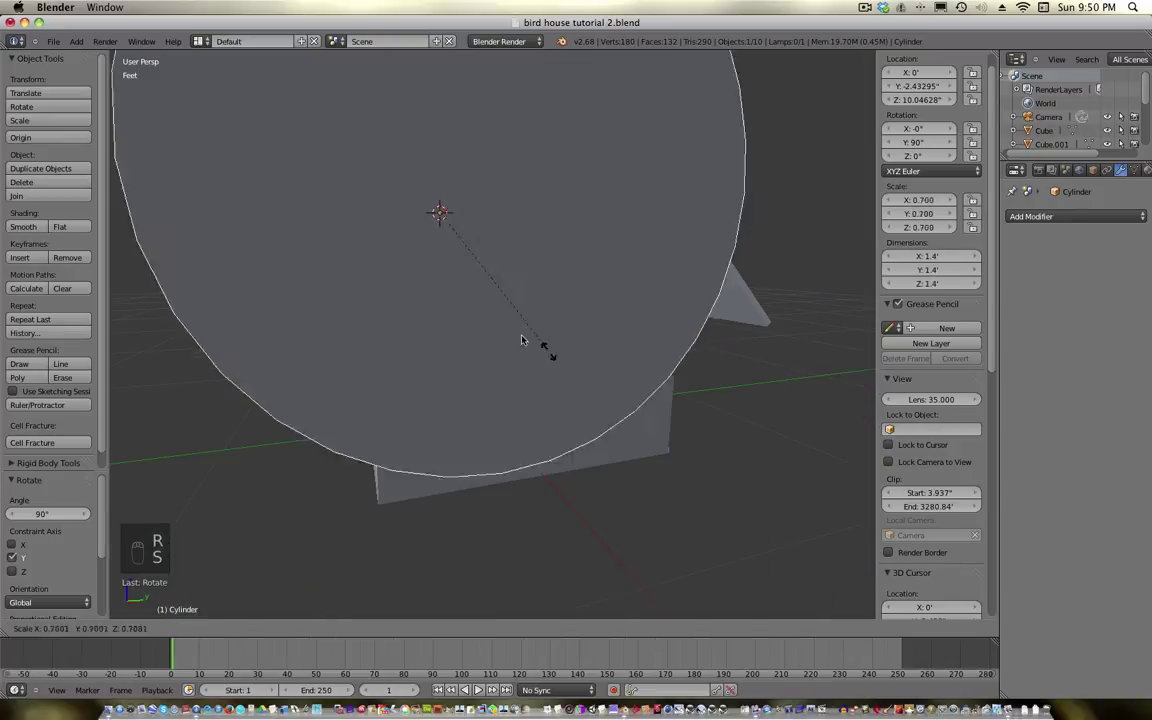
{"action": "left_click", "coordinate": [478, 291]}
{"action": "middle_click_drag", "start_coordinate": [473, 257], "coordinate": [400, 192]}
{"action": "left_click_drag", "start_coordinate": [400, 192], "coordinate": [636, 348]}
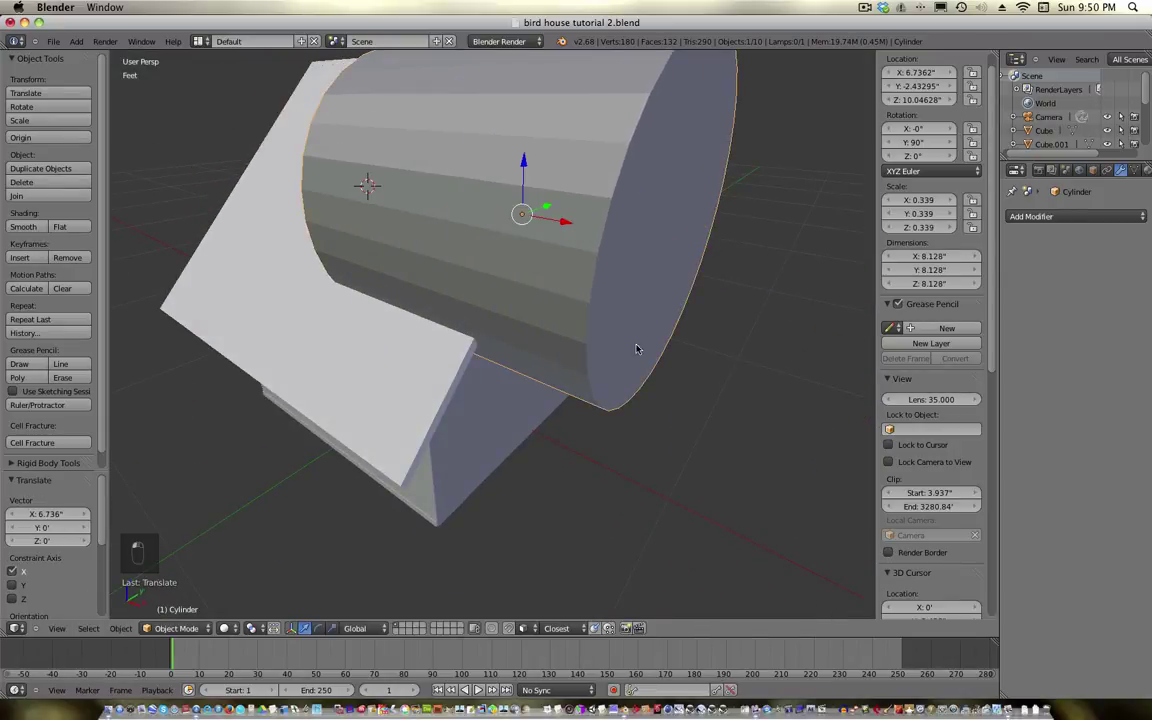
{"action": "key", "text": "s"}
{"action": "left_click", "coordinate": [535, 248]}
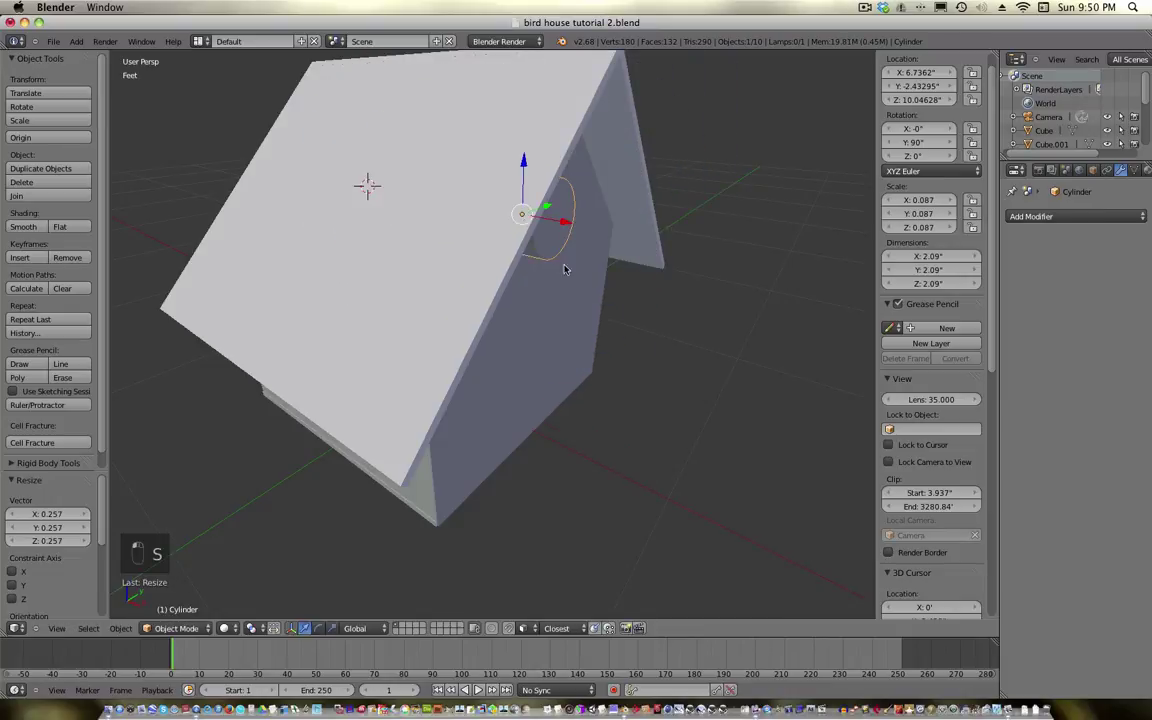
Stretch the cylinder about 3.57 times along X and shrink it to a peg about 429 thou in diameter and 1.53 inches long
{"action": "key", "text": "s"}
{"action": "key", "text": "x"}
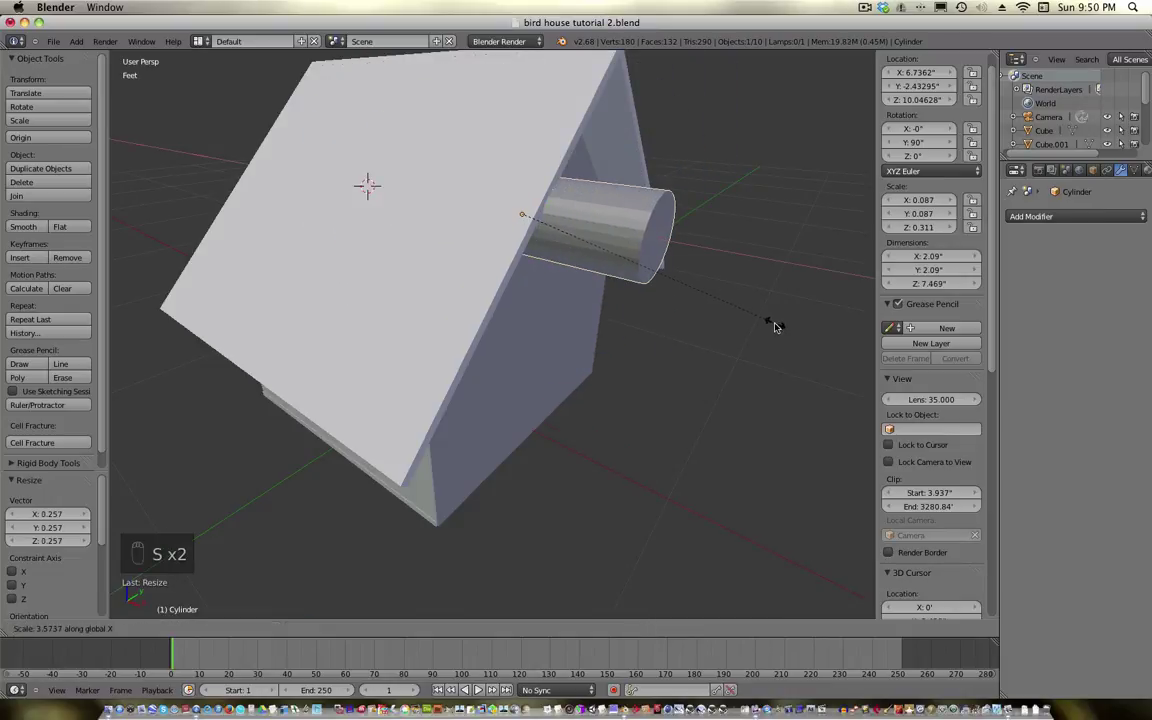
{"action": "left_click", "coordinate": [772, 340]}
{"action": "key", "text": "s"}
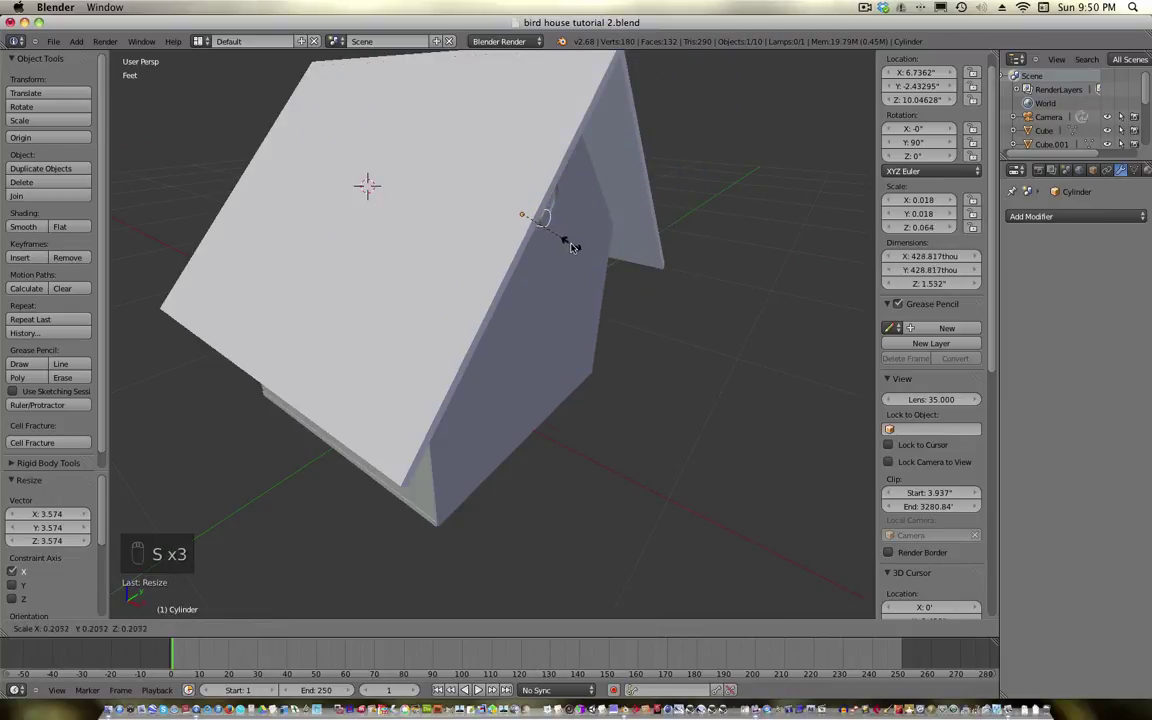
{"action": "left_click", "coordinate": [573, 242]}
Position the peg just below the entrance hole, poking out of the front wall at about X 6.63 and Z 8.67 inches
{"action": "middle_click_drag", "start_coordinate": [573, 242], "coordinate": [506, 197]}
{"action": "left_click_drag", "start_coordinate": [532, 202], "coordinate": [614, 203]}
{"action": "left_click_drag", "start_coordinate": [570, 157], "coordinate": [568, 215]}
{"action": "middle_click_drag", "start_coordinate": [568, 215], "coordinate": [557, 287]}
{"action": "scroll", "coordinate": [617, 262], "scroll_direction": "up", "scroll_amount": 4}
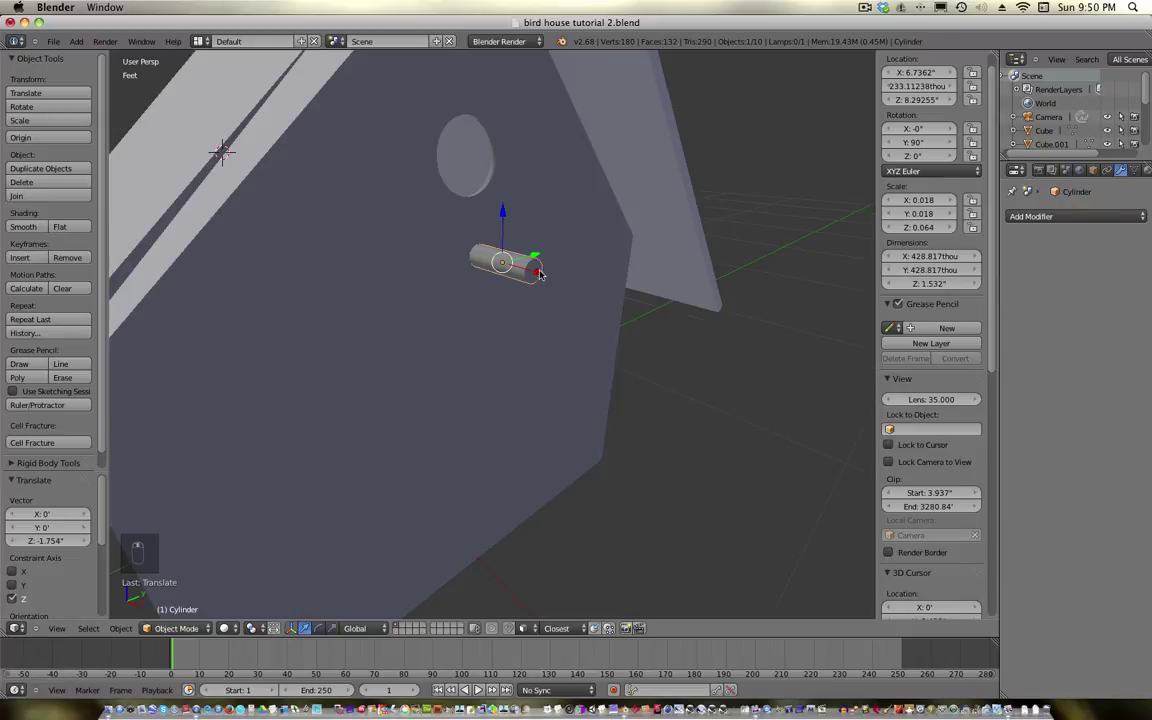
{"action": "left_click_drag", "start_coordinate": [540, 274], "coordinate": [503, 208]}
{"action": "middle_click_drag", "start_coordinate": [526, 235], "coordinate": [549, 268]}
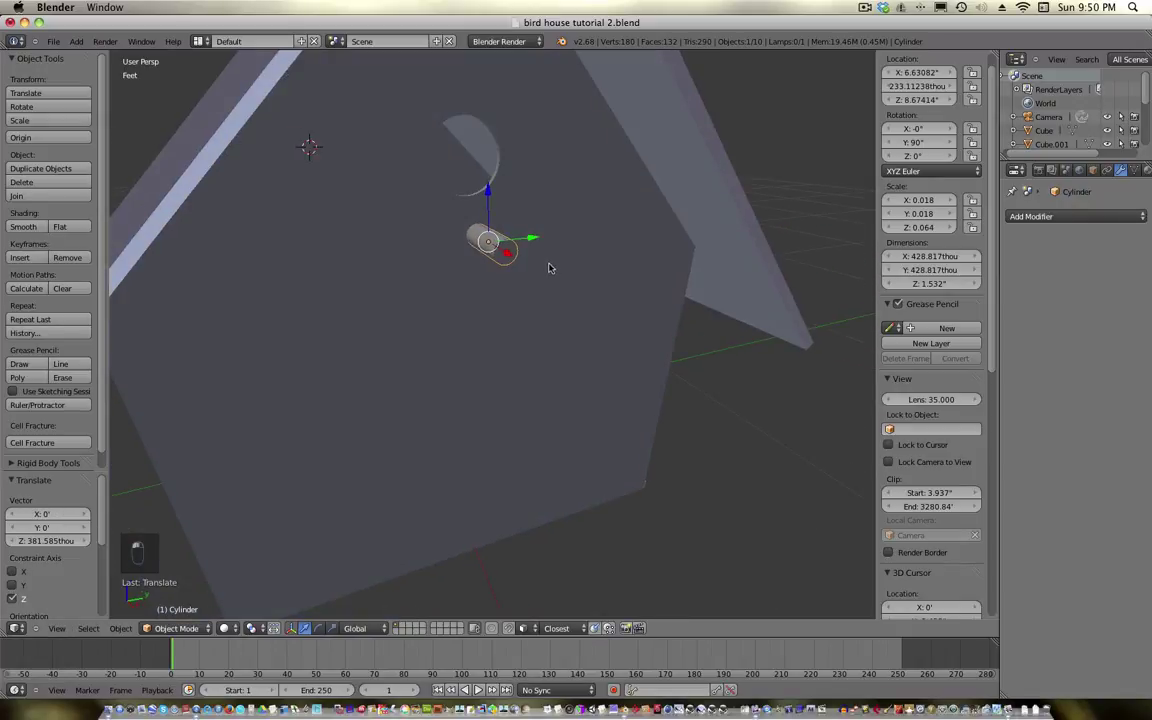
Scale the peg to a diameter of about 177 thou and stretch it along X to a length of about 1.39 inches
{"action": "key", "text": "s"}
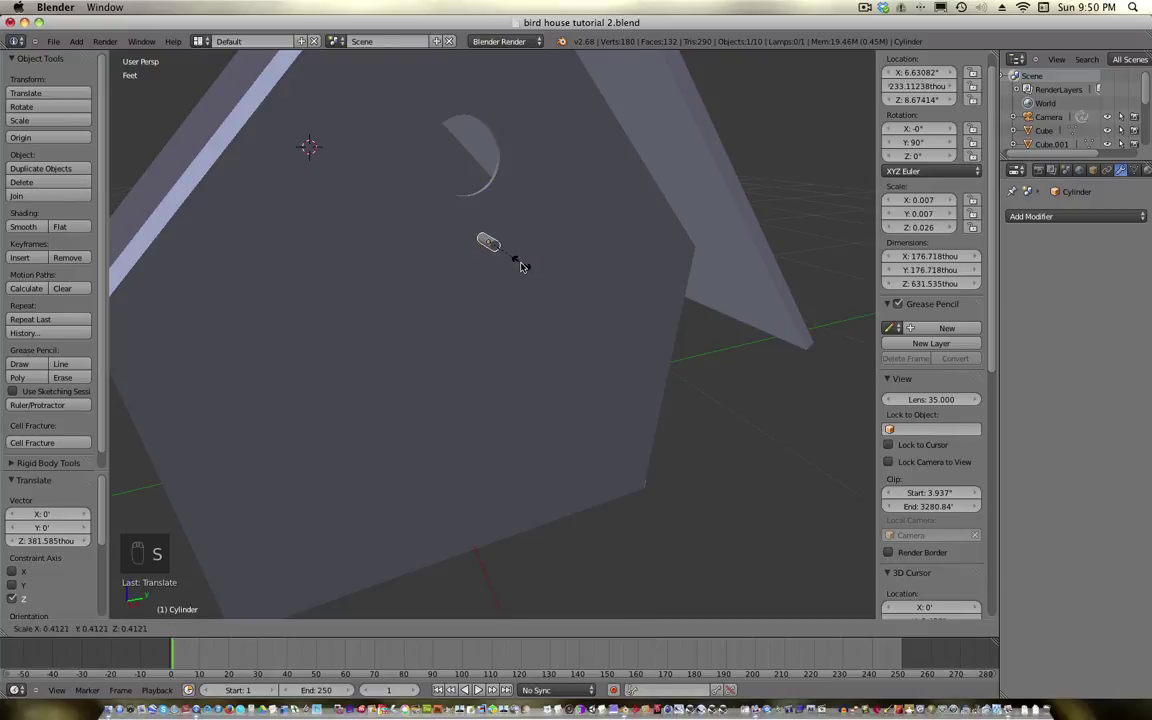
{"action": "left_click", "coordinate": [520, 267]}
{"action": "key", "text": "s"}
{"action": "key", "text": "x"}
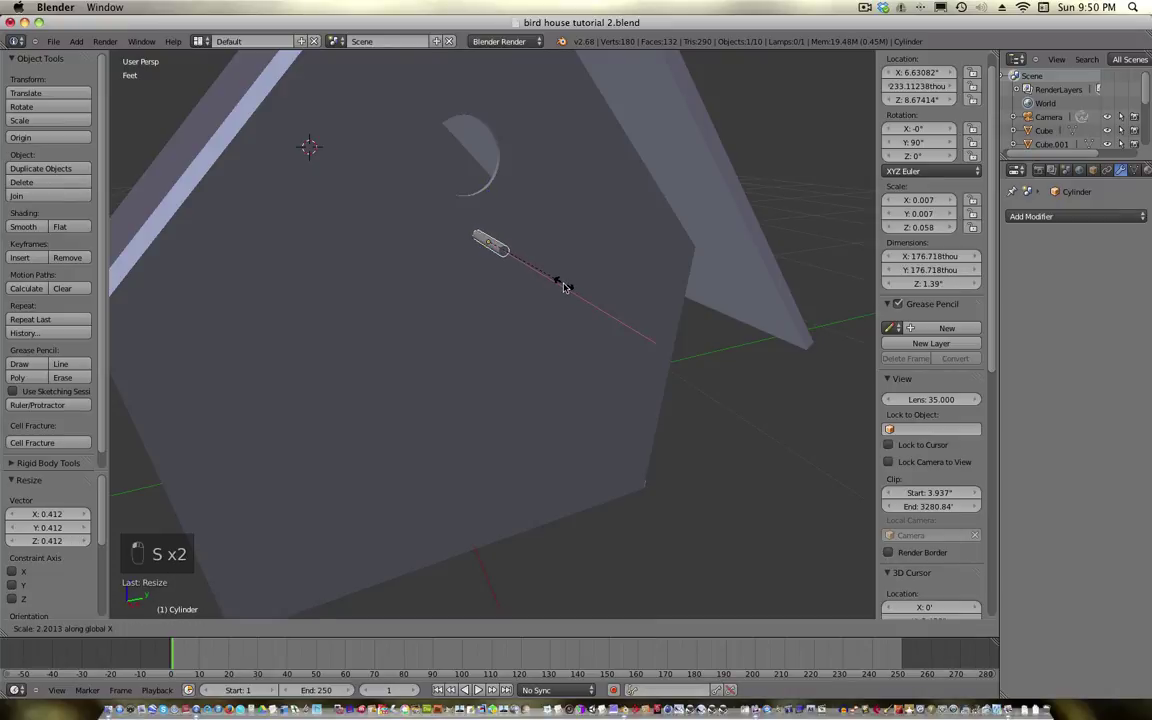
{"action": "left_click", "coordinate": [543, 289]}
{"action": "key", "text": "KP_3"}
{"action": "key", "text": "KP_5"}
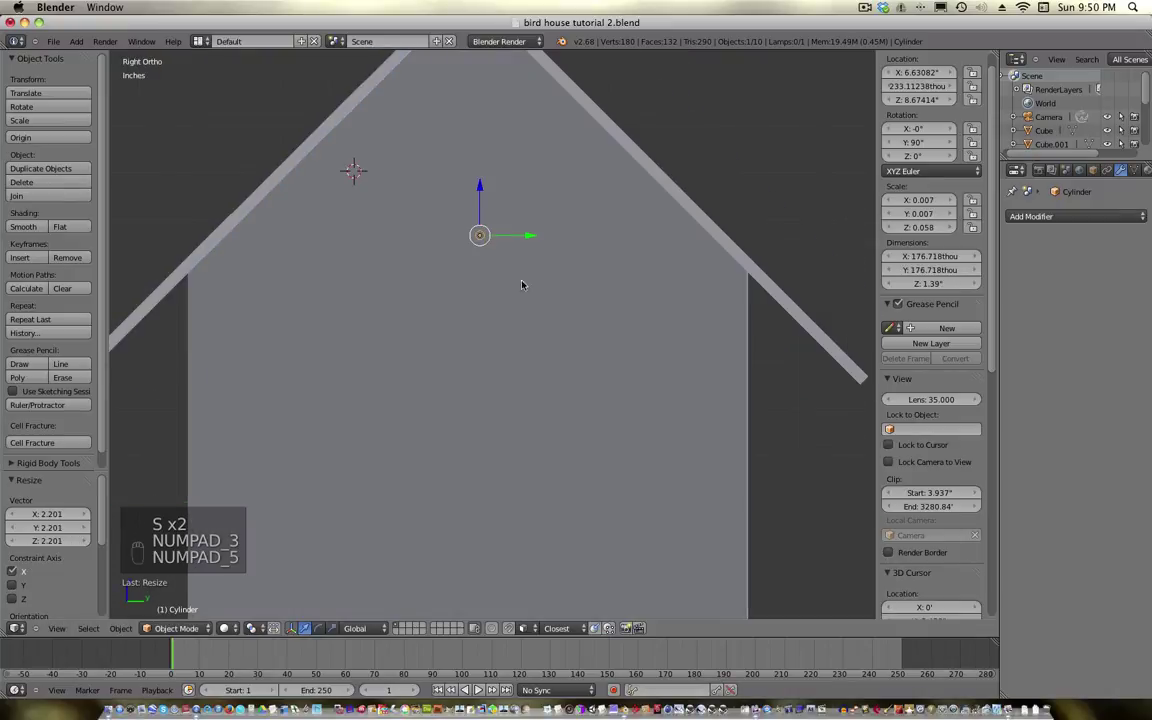
Center the peg under the entrance hole by moving it about 212 thou along negative Y
{"action": "key", "text": "z"}
{"action": "scroll", "coordinate": [491, 252], "scroll_direction": "up", "scroll_amount": 2}
{"action": "middle_click_drag", "start_coordinate": [527, 185], "coordinate": [560, 267], "text": "shift"}
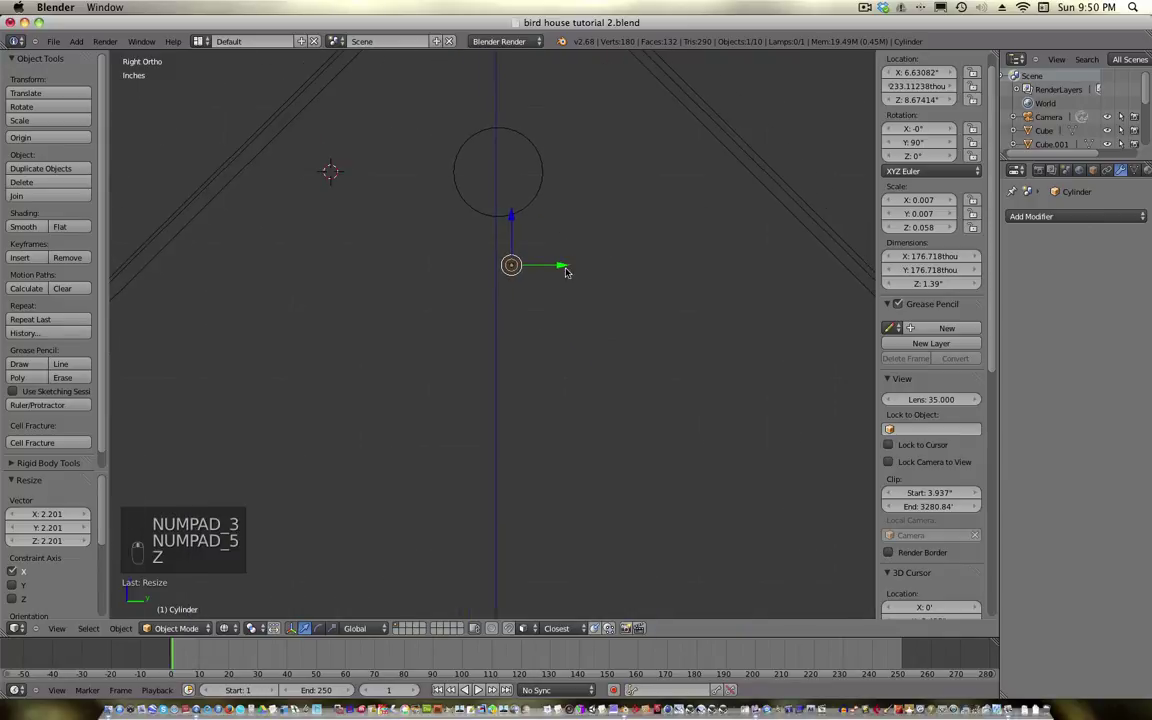
{"action": "left_click_drag", "start_coordinate": [560, 267], "coordinate": [543, 268]}
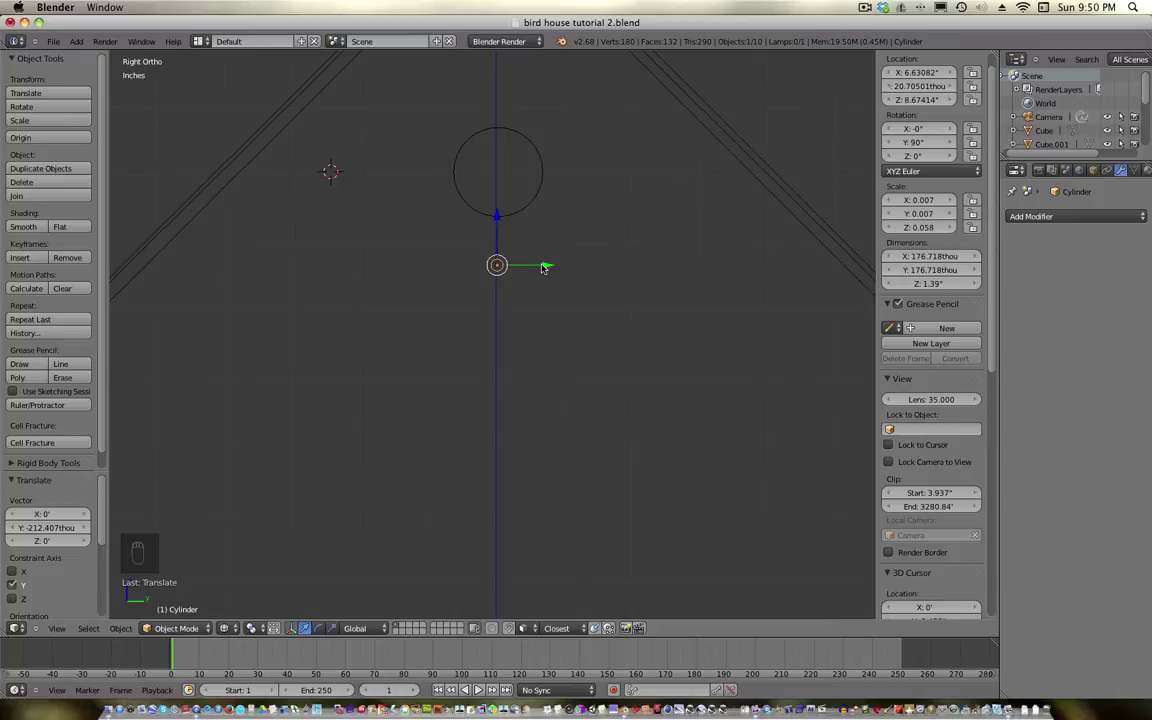
Move the peg about 41 thou along negative X toward the front wall and shade it smooth
{"action": "key", "text": "KP_5"}
{"action": "mouse_move", "coordinate": [543, 262]}
{"action": "middle_mouse_down"}
{"action": "mouse_move", "coordinate": [650, 303]}
{"action": "mouse_move", "coordinate": [533, 265]}
{"action": "middle_mouse_up"}
{"action": "key", "text": "z"}
{"action": "left_click_drag", "start_coordinate": [563, 283], "coordinate": [560, 283]}
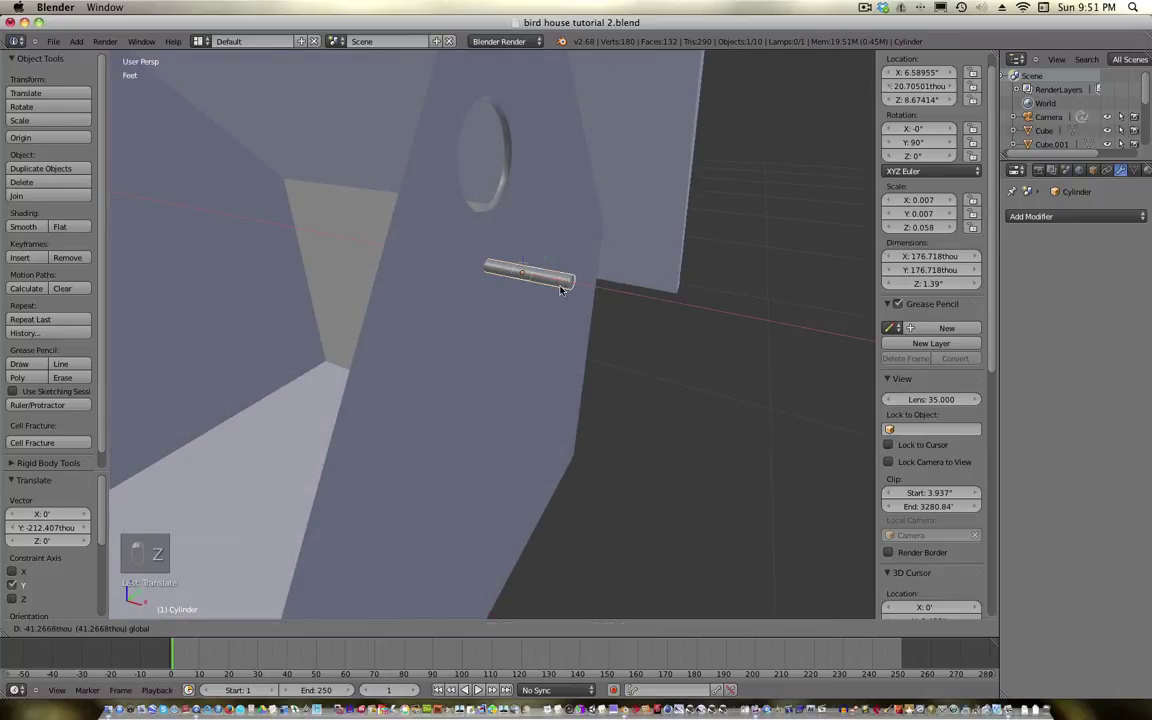
{"action": "middle_click_drag", "start_coordinate": [560, 283], "coordinate": [581, 386]}
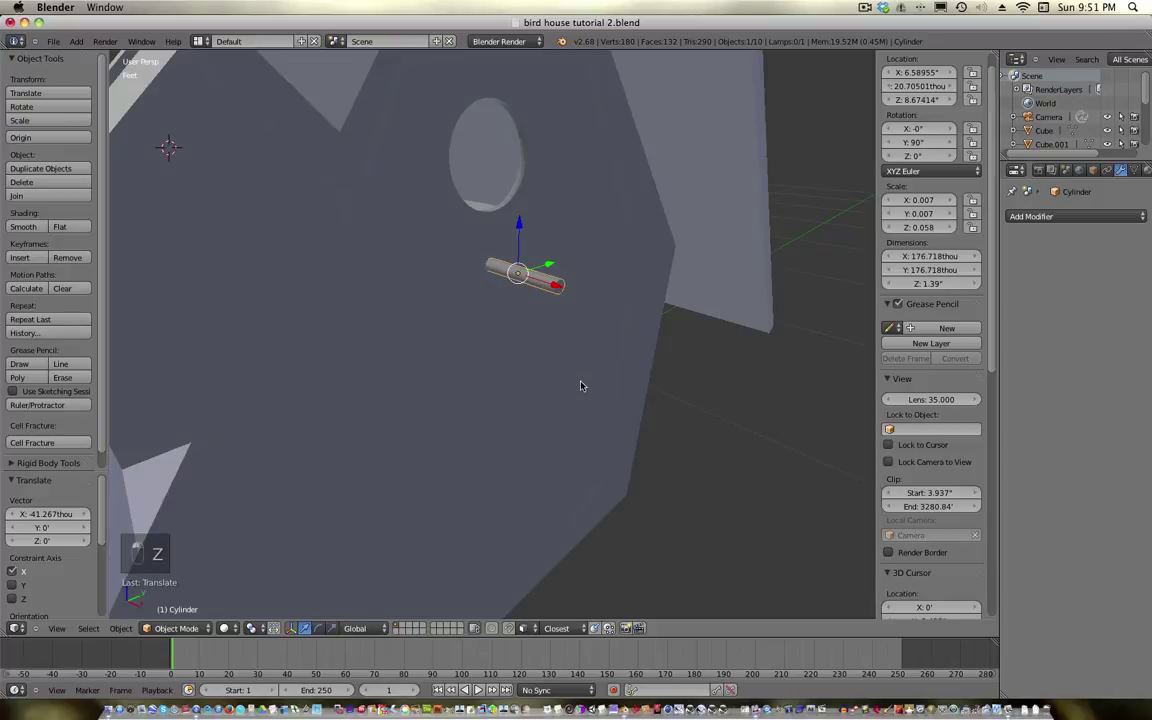
{"action": "left_click", "coordinate": [23, 227]}
Duplicate the side wall in place and rotate the copy 90° around Z
{"action": "middle_click_drag", "start_coordinate": [283, 306], "coordinate": [152, 347]}
{"action": "right_click", "coordinate": [173, 373]}
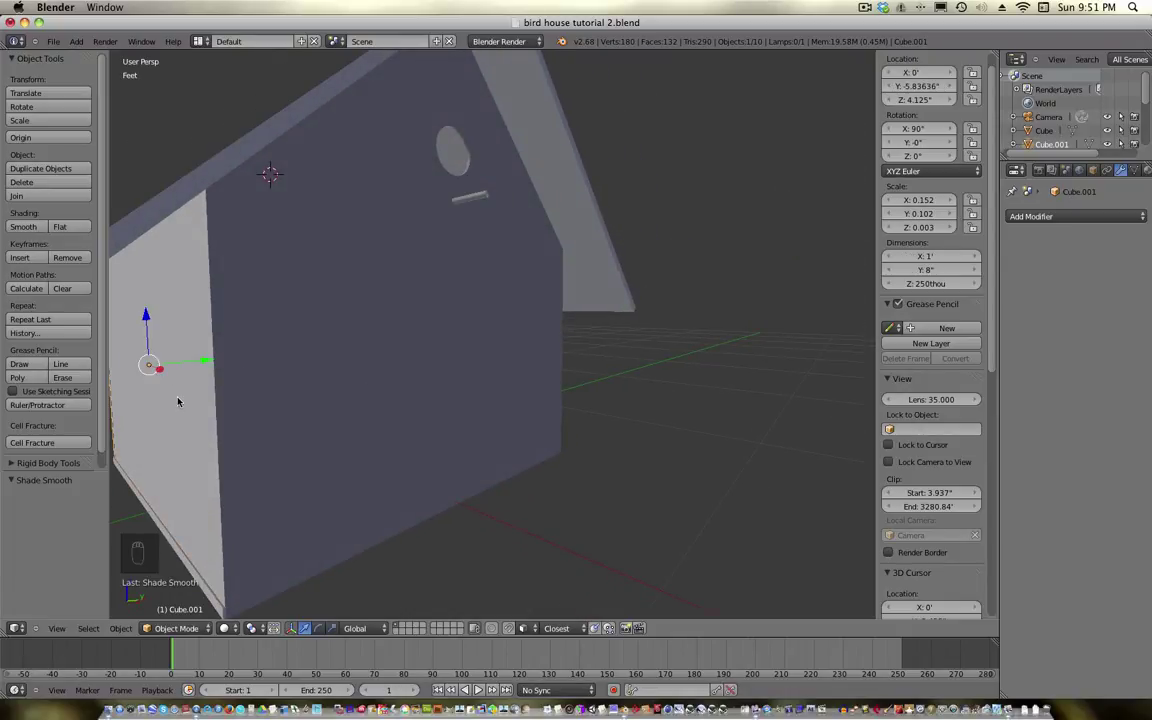
{"action": "key", "text": "shift+d"}
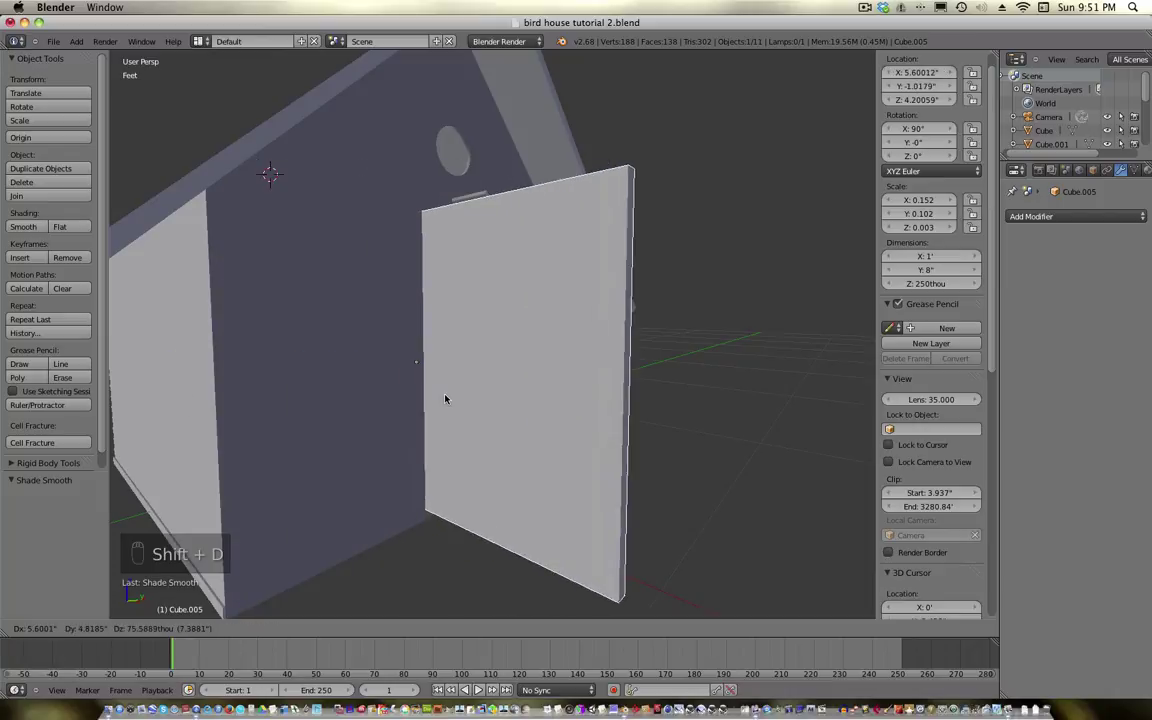
{"action": "left_click", "coordinate": [446, 399]}
{"action": "type", "text": "r"}
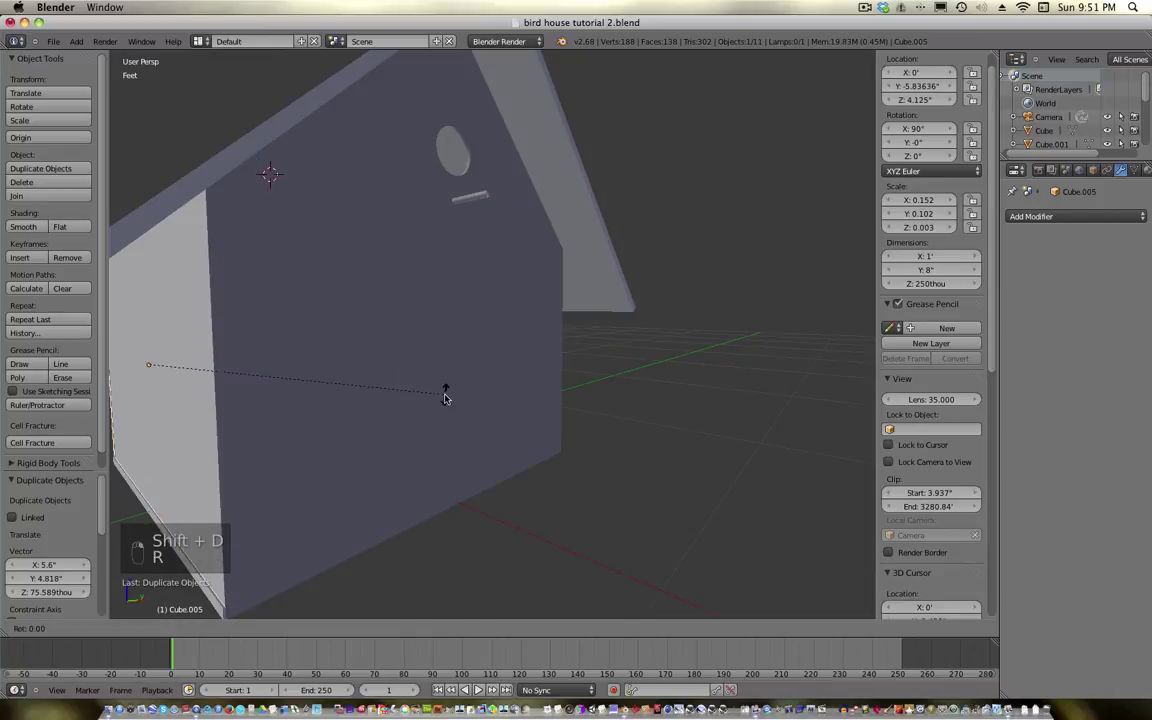
{"action": "type", "text": "z90"}
{"action": "left_click", "coordinate": [446, 399]}
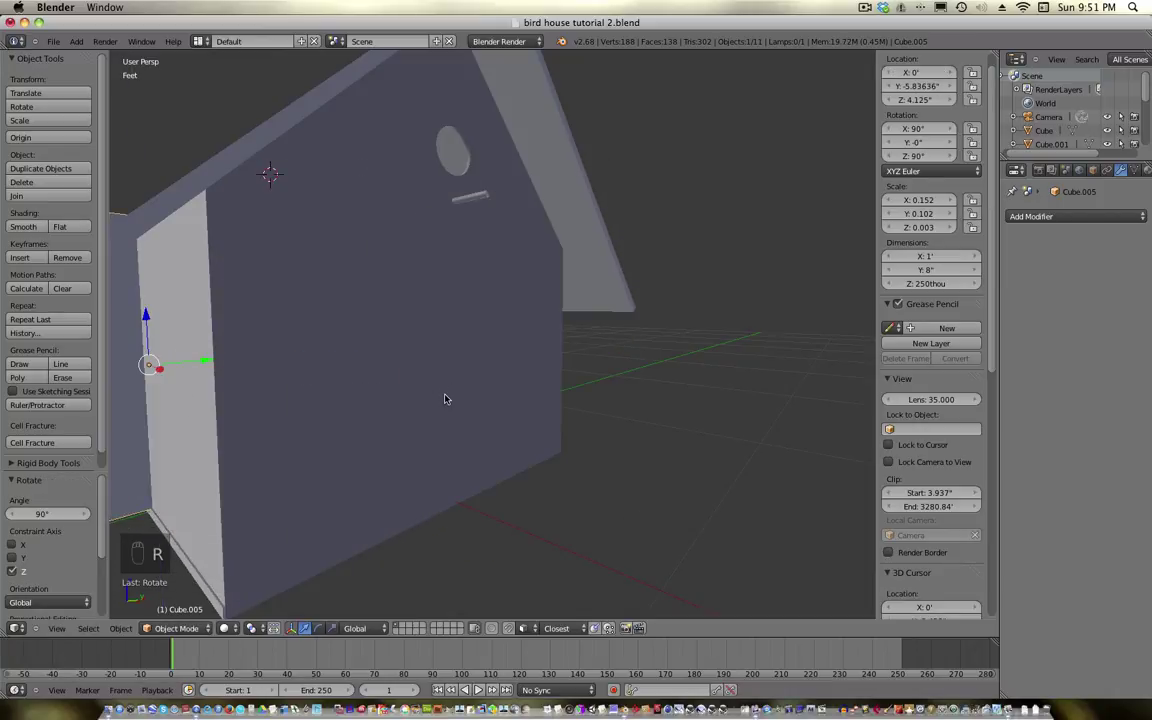
Move the copied wall about 11.88 inches along X and narrow it along Y to a width of about 2.17 inches
{"action": "middle_click_drag", "start_coordinate": [406, 424], "coordinate": [342, 398]}
{"action": "scroll", "coordinate": [342, 398], "scroll_direction": "down", "scroll_amount": 3}
{"action": "left_click_drag", "start_coordinate": [307, 359], "coordinate": [511, 401]}
{"action": "key", "text": "s"}
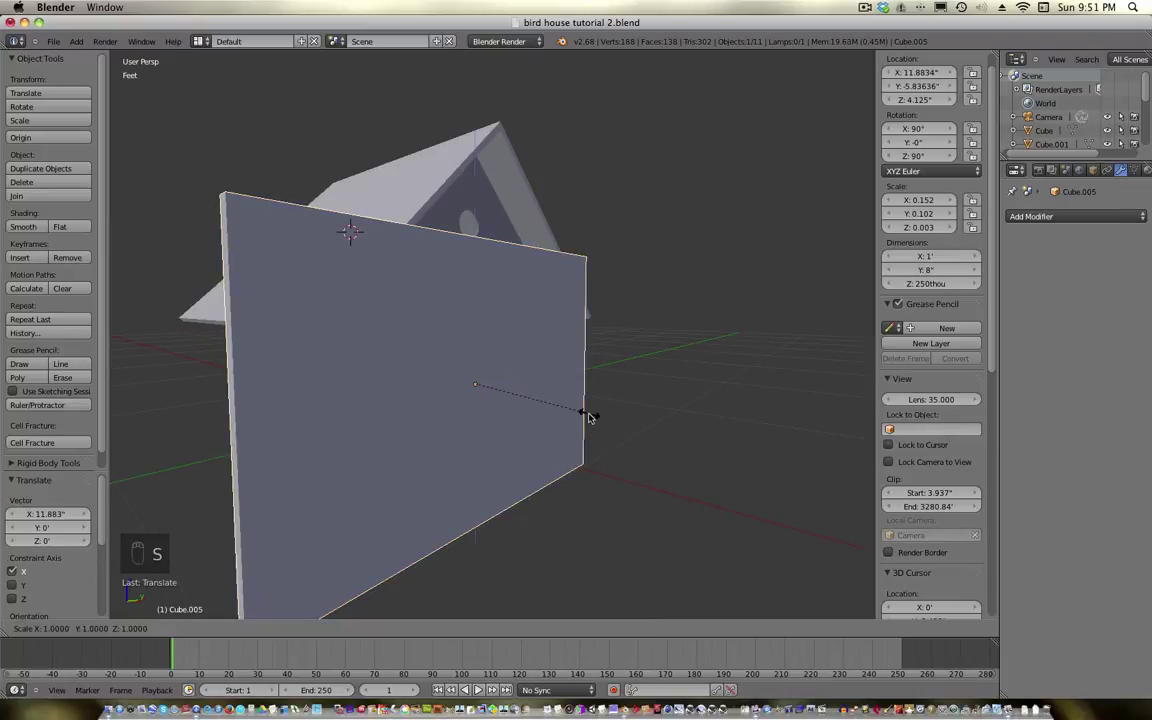
{"action": "key", "text": "x"}
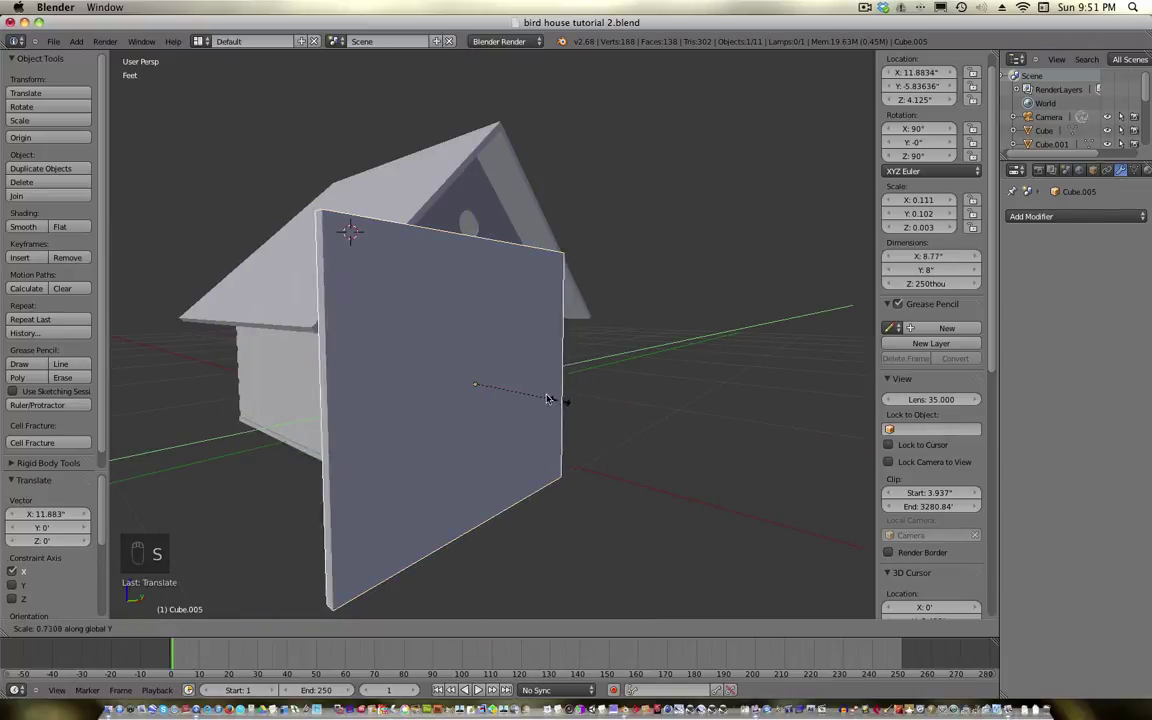
{"action": "left_click", "coordinate": [495, 383]}
{"action": "middle_click_drag", "start_coordinate": [527, 404], "coordinate": [522, 424]}
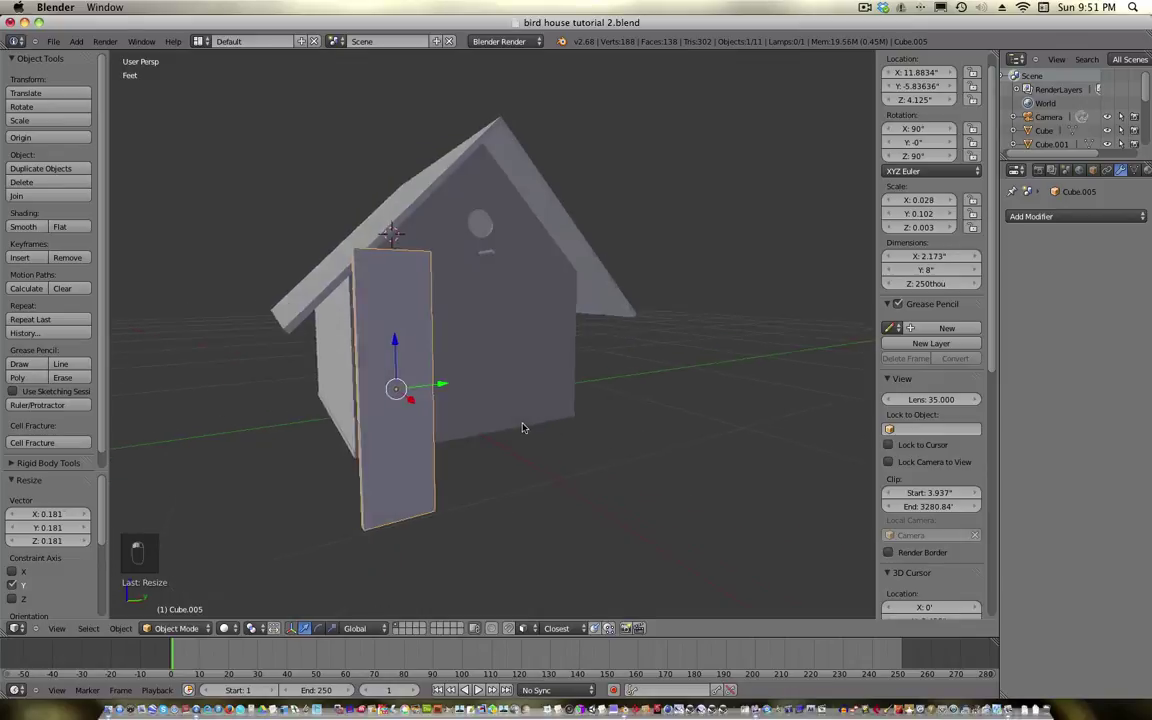
Center the narrow panel on the house front by moving it about 5.92 inches along Y, and lower it about 210 thou to the base
{"action": "key", "text": "KP_3"}
{"action": "key", "text": "KP_5"}
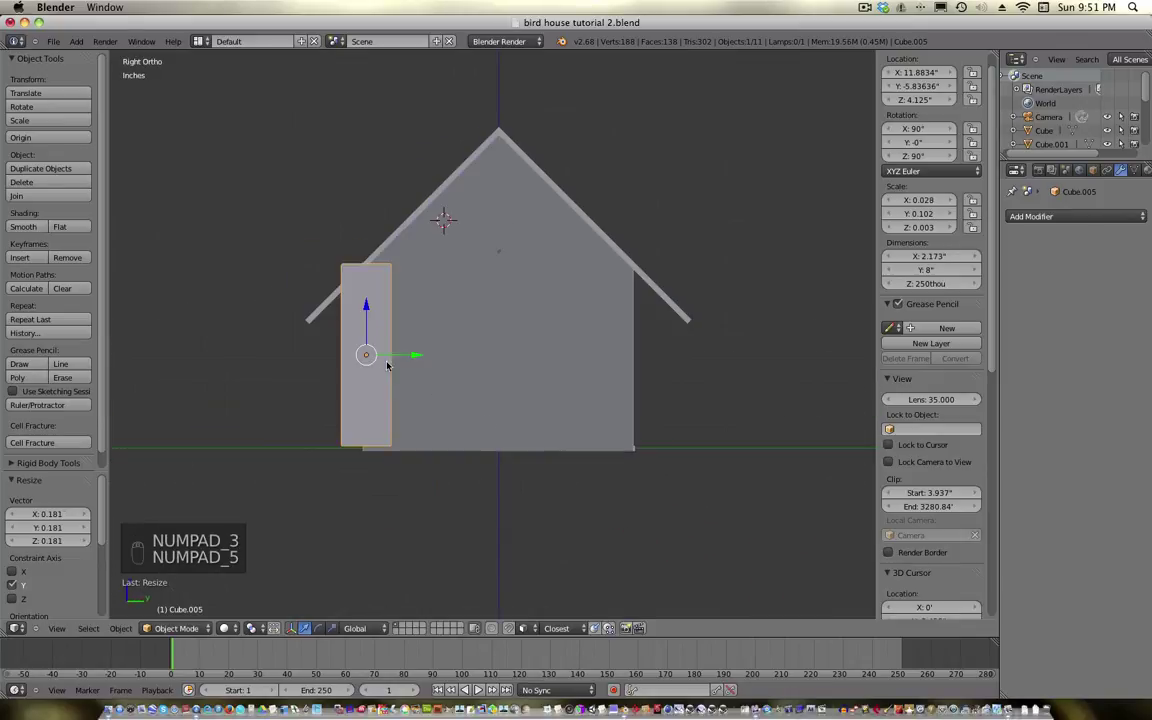
{"action": "left_click_drag", "start_coordinate": [417, 355], "coordinate": [548, 362]}
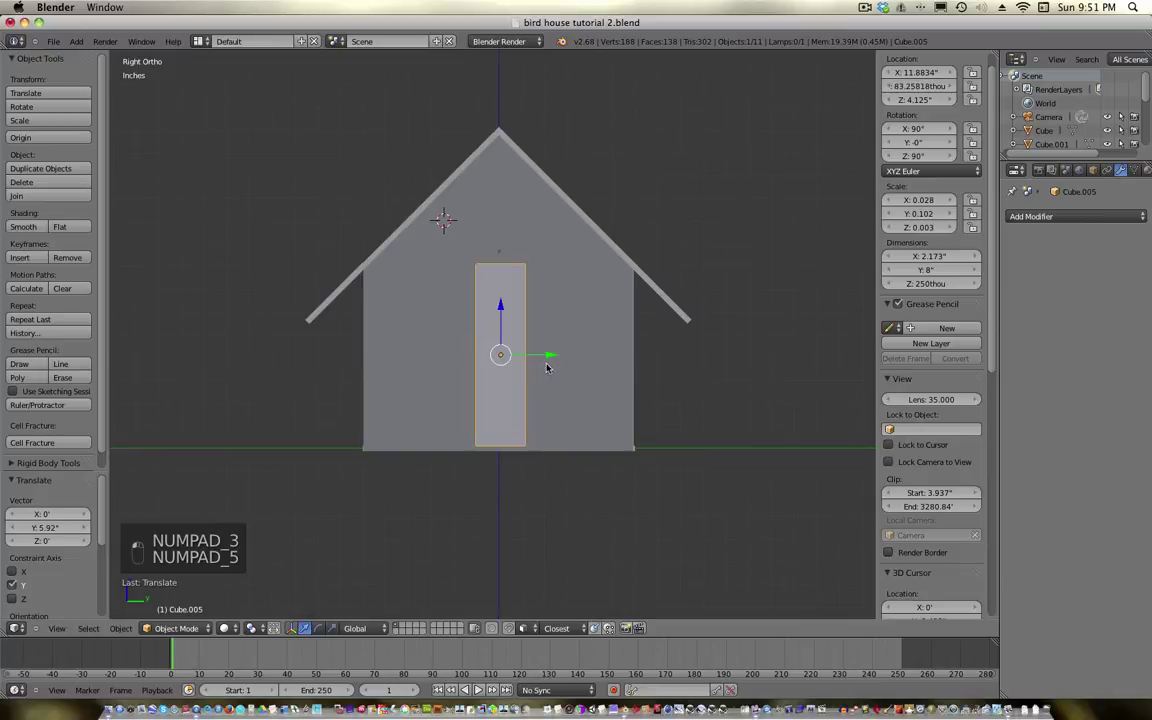
{"action": "scroll", "coordinate": [548, 360], "scroll_direction": "up", "scroll_amount": 3}
{"action": "left_click_drag", "start_coordinate": [524, 287], "coordinate": [531, 295]}
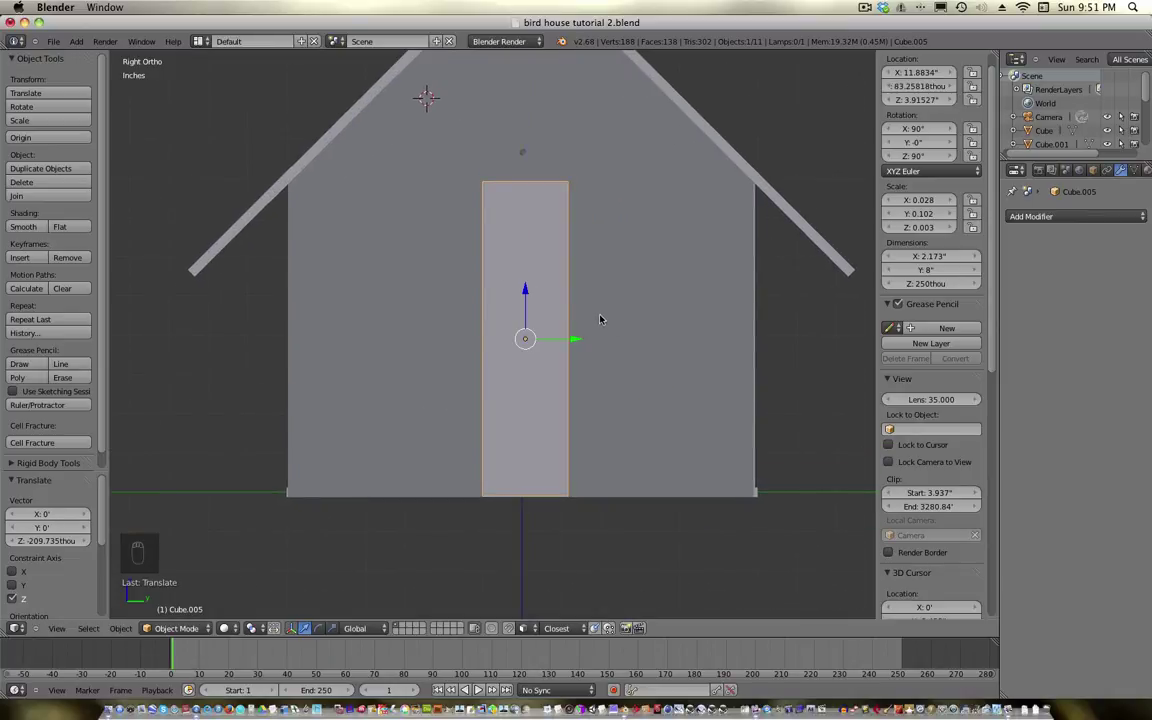
Shorten the panel to a door about 3.95 inches high and lower it about 2.01 inches to the base of the house
{"action": "key", "text": "s"}
{"action": "key", "text": "z"}
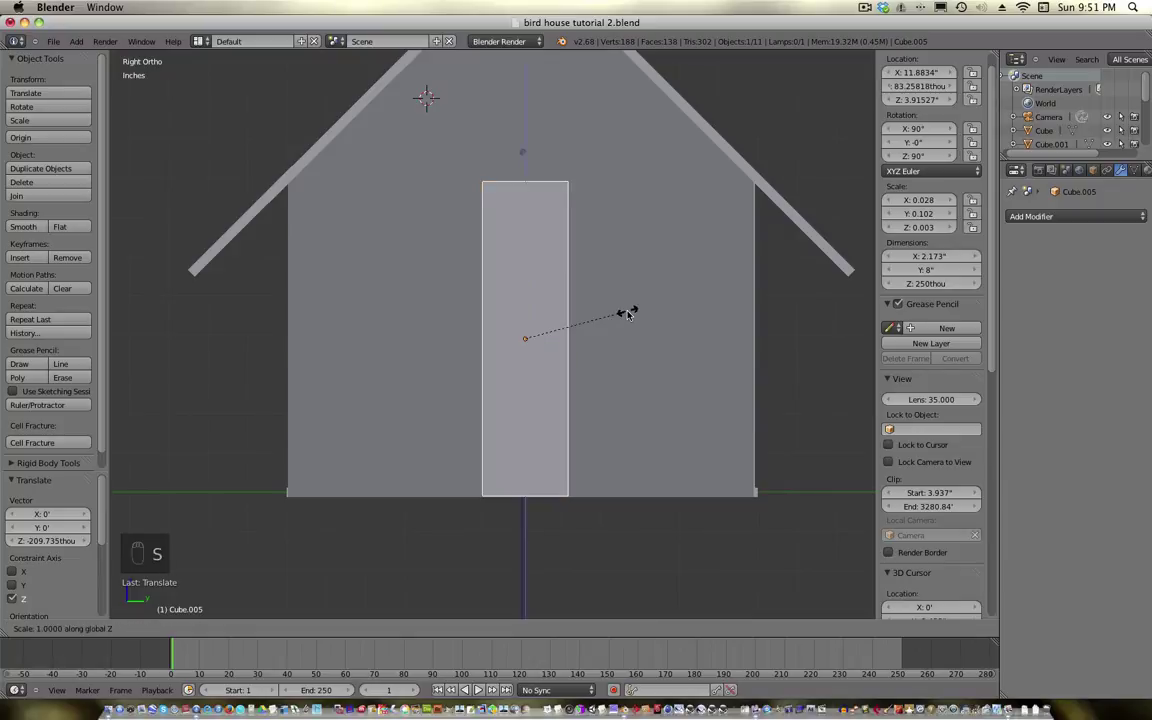
{"action": "left_click", "coordinate": [575, 326]}
{"action": "left_click_drag", "start_coordinate": [531, 303], "coordinate": [537, 375]}
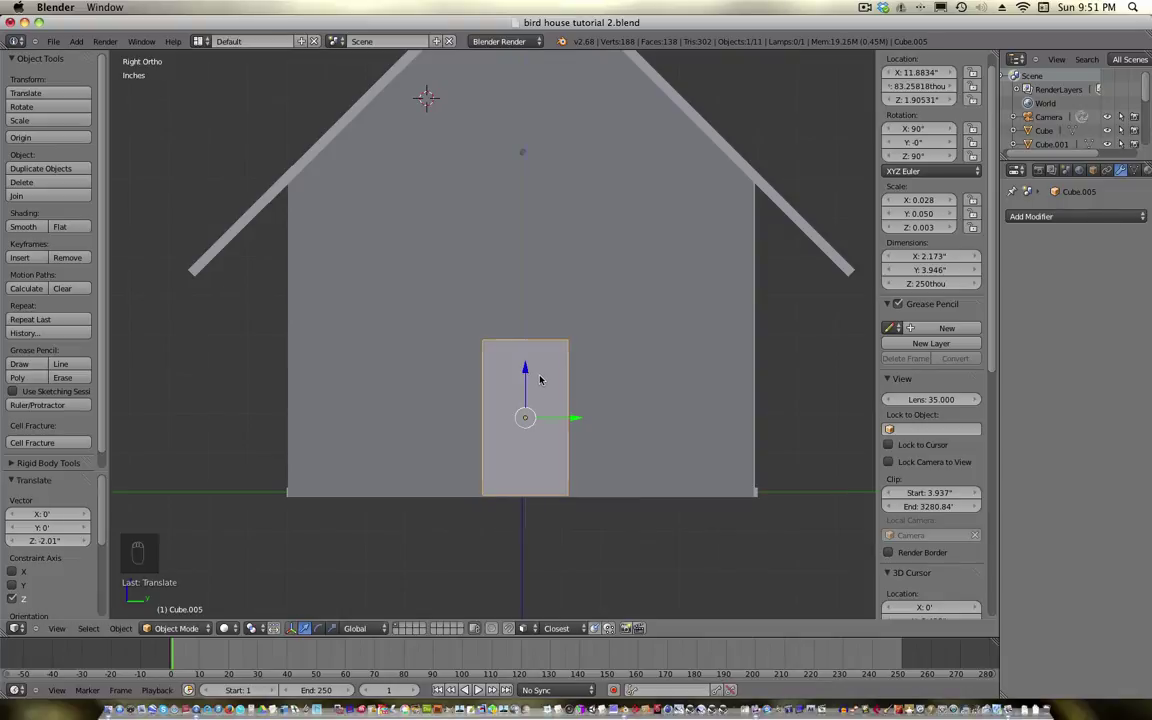
Check the reference photo bird house.jpg in Preview, return to Blender and set the door ajar at about 75° around Z
{"action": "key", "text": "F8"}
{"action": "left_click", "coordinate": [573, 200]}
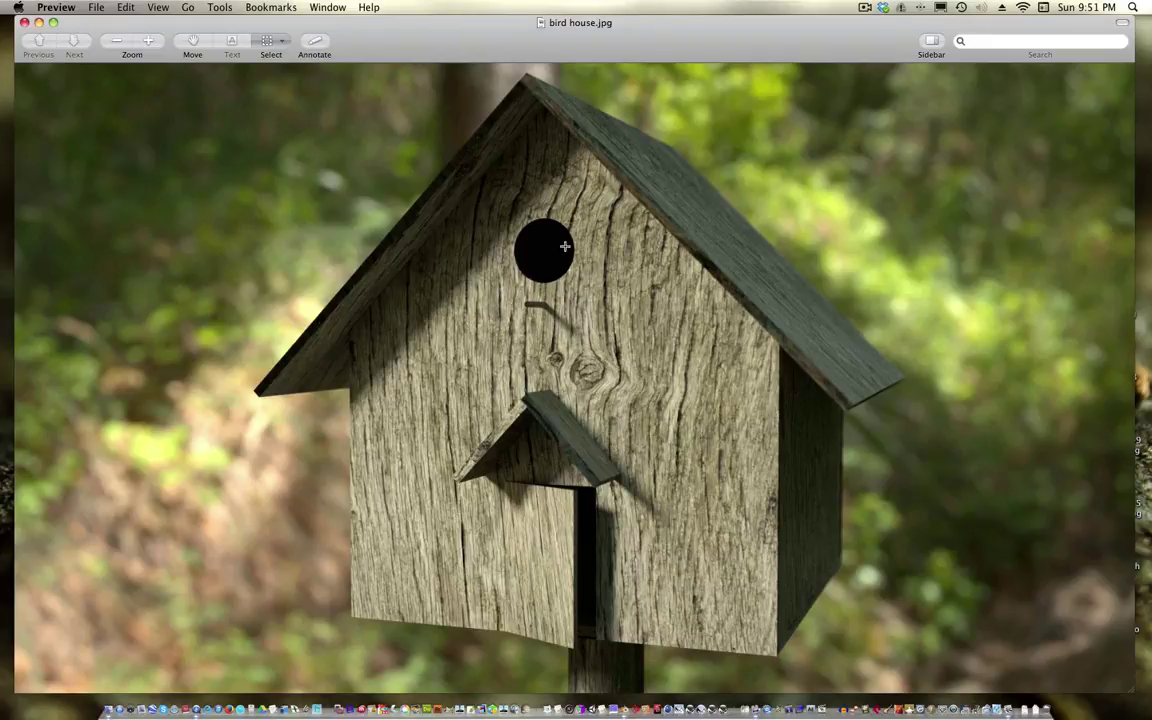
{"action": "key", "text": "F8"}
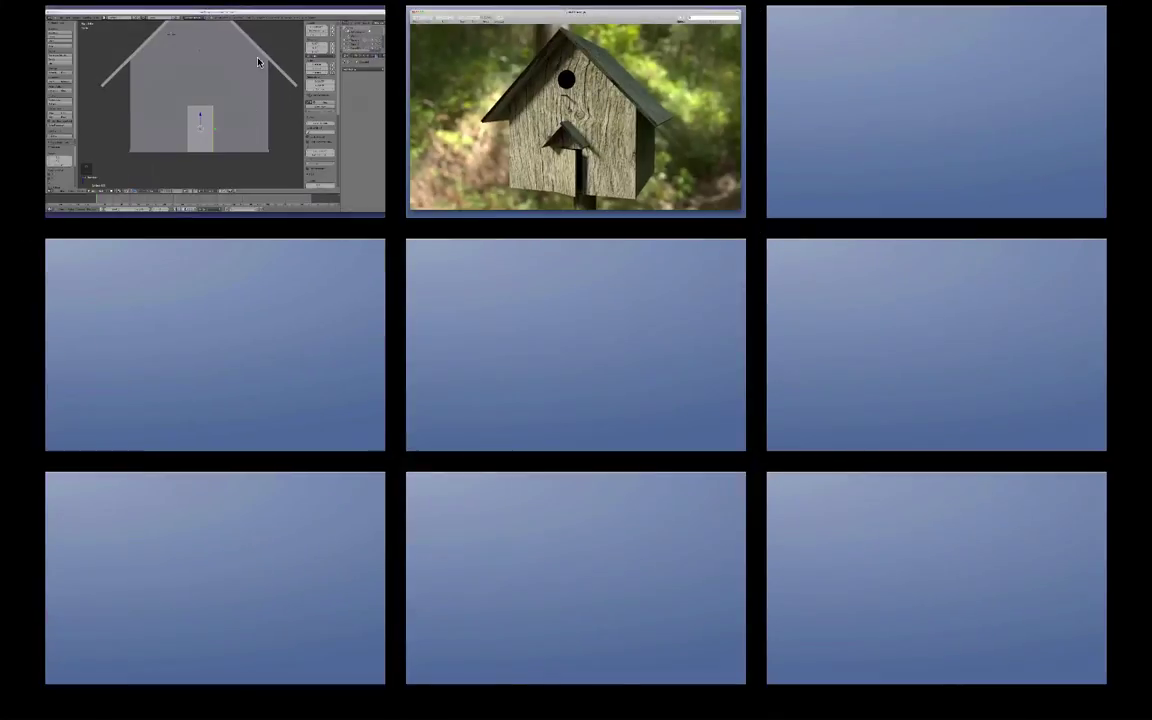
{"action": "left_click", "coordinate": [216, 111]}
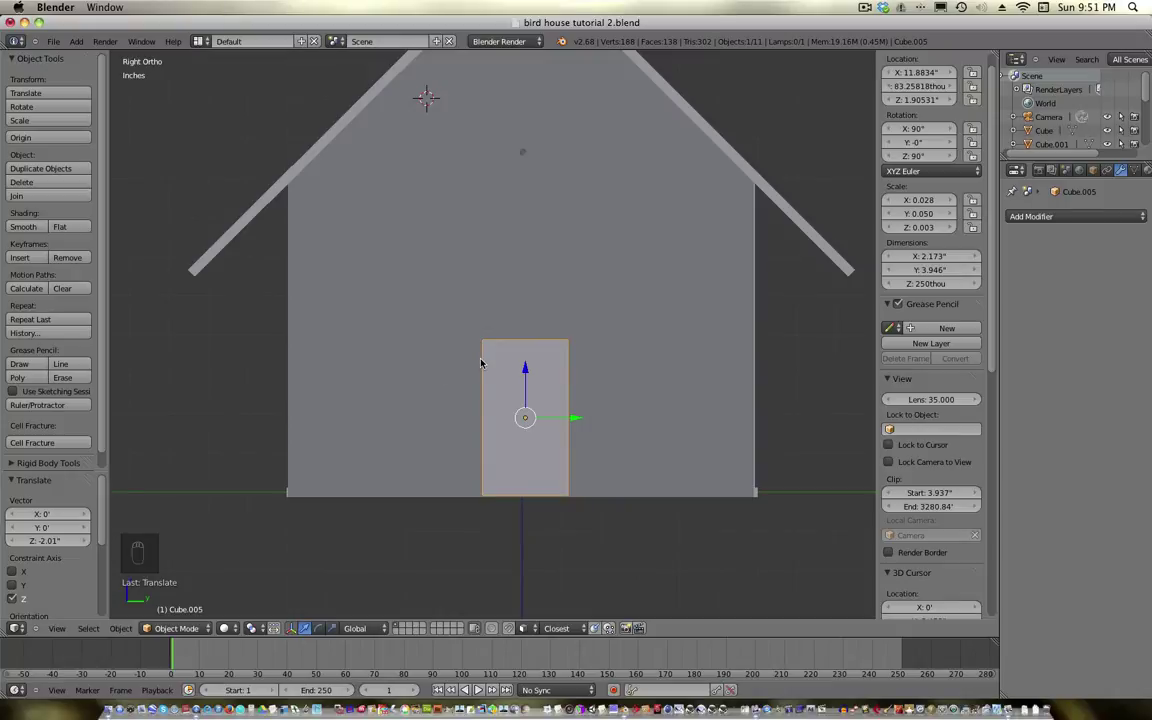
{"action": "key", "text": "KP_7"}
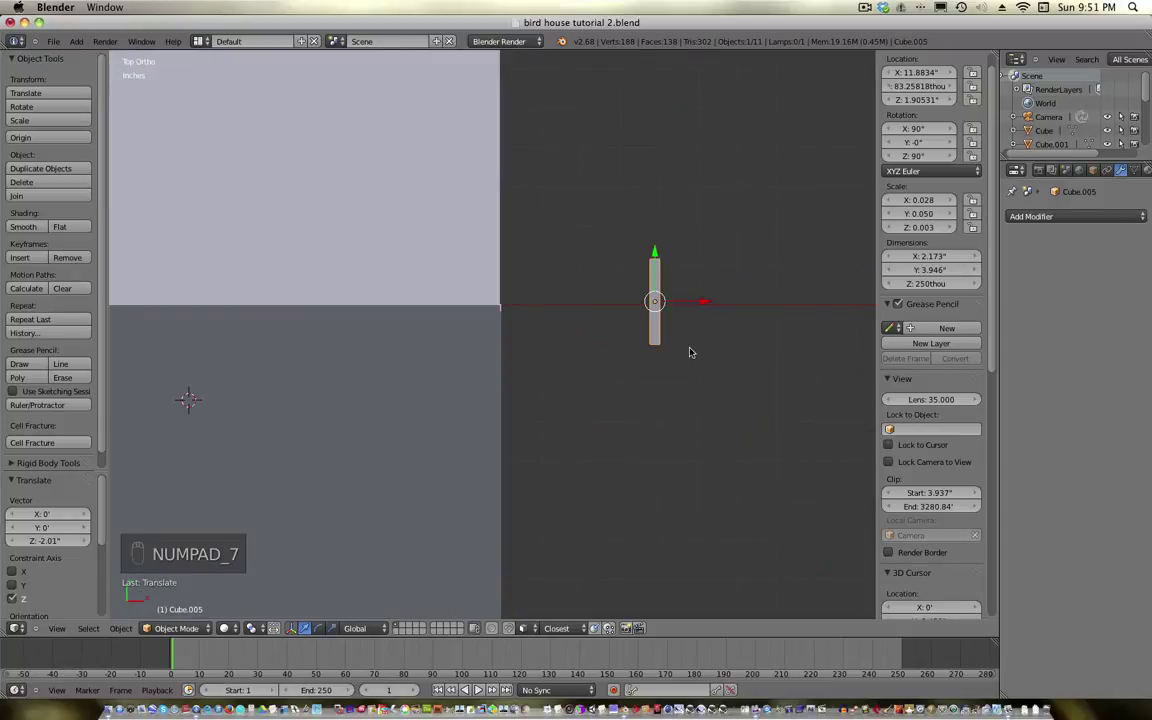
{"action": "key", "text": "r"}
{"action": "left_click", "coordinate": [786, 313]}
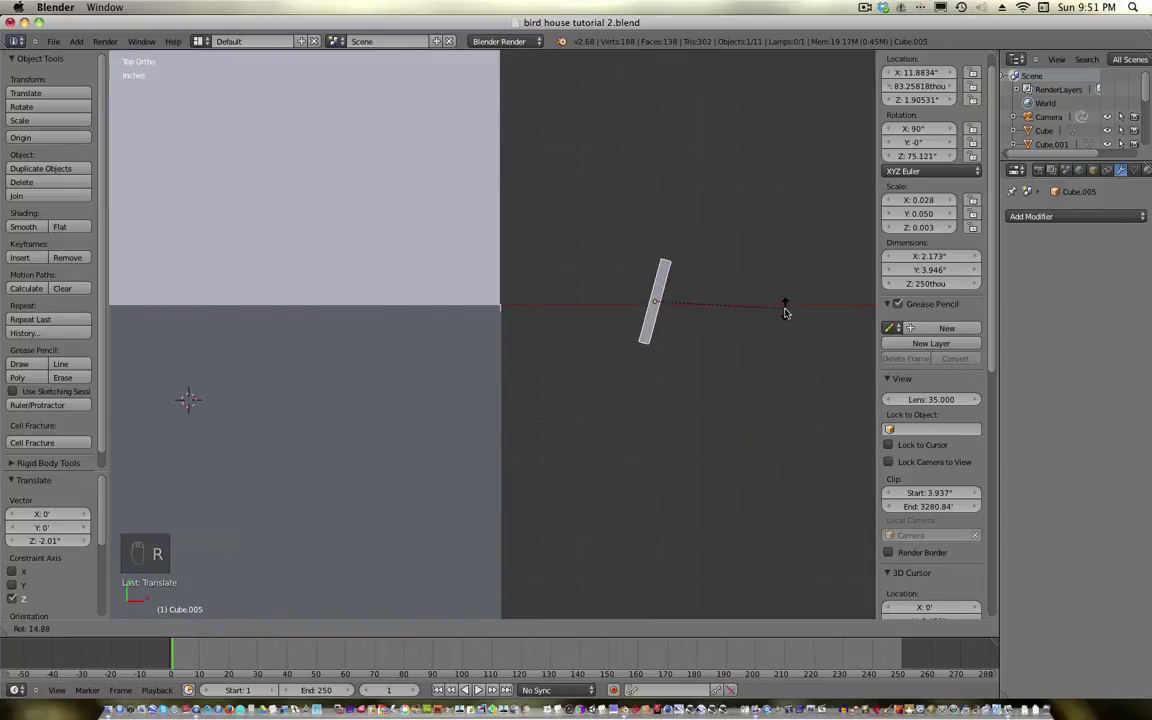
Move the door about 5.5 inches along negative X so one edge meets the front wall
{"action": "key", "text": "z"}
{"action": "left_click_drag", "start_coordinate": [708, 304], "coordinate": [484, 301]}
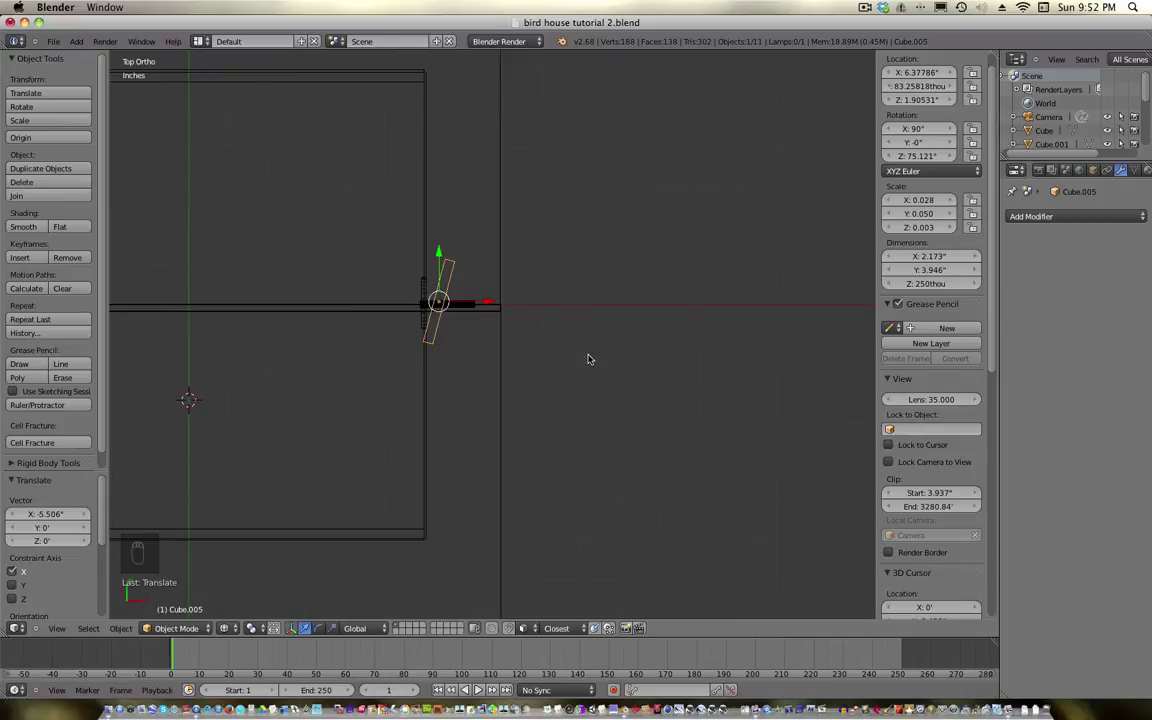
{"action": "key", "text": "KP_5"}
{"action": "mouse_move", "coordinate": [588, 356]}
{"action": "middle_mouse_down"}
{"action": "mouse_move", "coordinate": [627, 427]}
{"action": "mouse_move", "coordinate": [562, 375]}
{"action": "mouse_move", "coordinate": [579, 360]}
{"action": "mouse_move", "coordinate": [568, 355]}
{"action": "mouse_move", "coordinate": [586, 360]}
{"action": "mouse_move", "coordinate": [463, 285]}
{"action": "middle_mouse_up"}
{"action": "key", "text": "z"}
Duplicate both roof panels and lower the copies to about Z 1.5 inches, with their ridge just above the door
{"action": "right_click", "coordinate": [463, 285]}
{"action": "right_click", "coordinate": [812, 323], "text": "shift"}
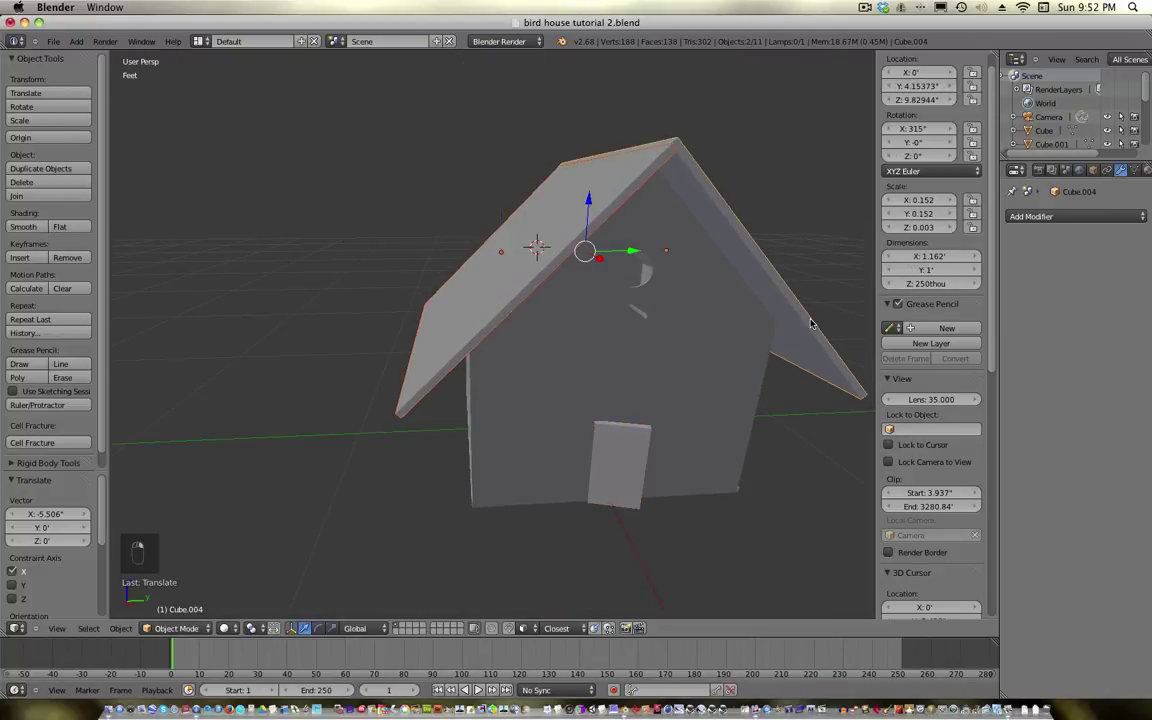
{"action": "key", "text": "shift+d"}
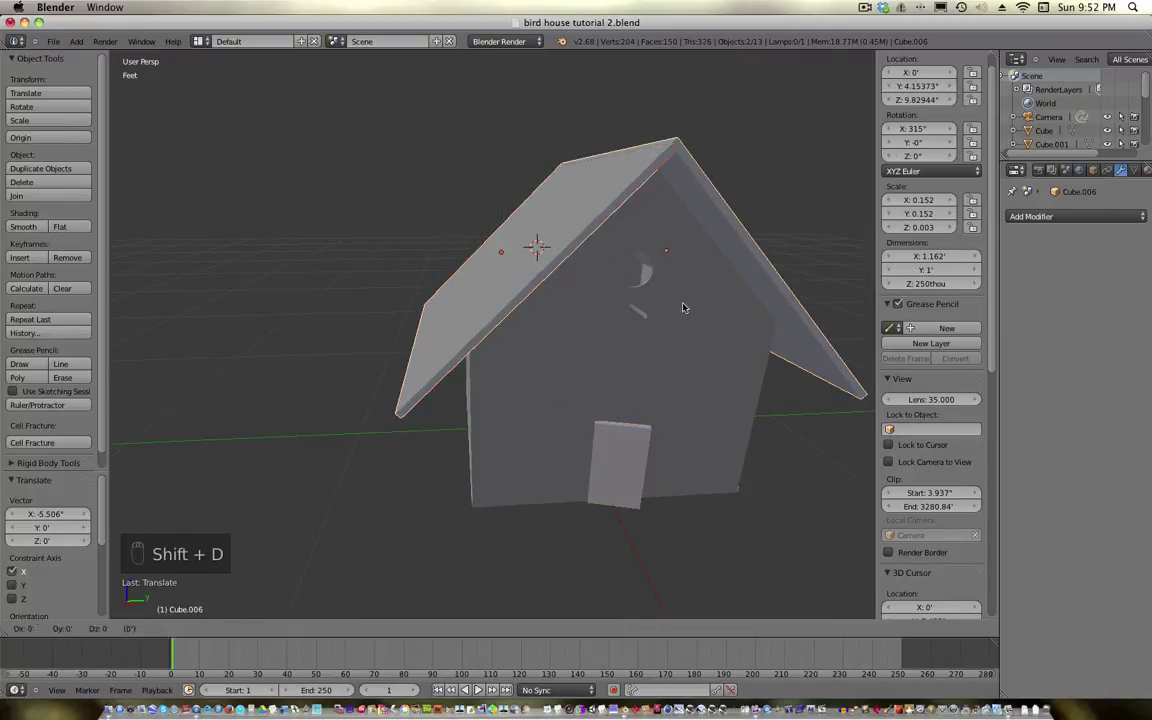
{"action": "right_click", "coordinate": [689, 332]}
{"action": "key", "text": "g"}
{"action": "key", "text": "z"}
{"action": "left_click_drag", "start_coordinate": [590, 216], "coordinate": [589, 344]}
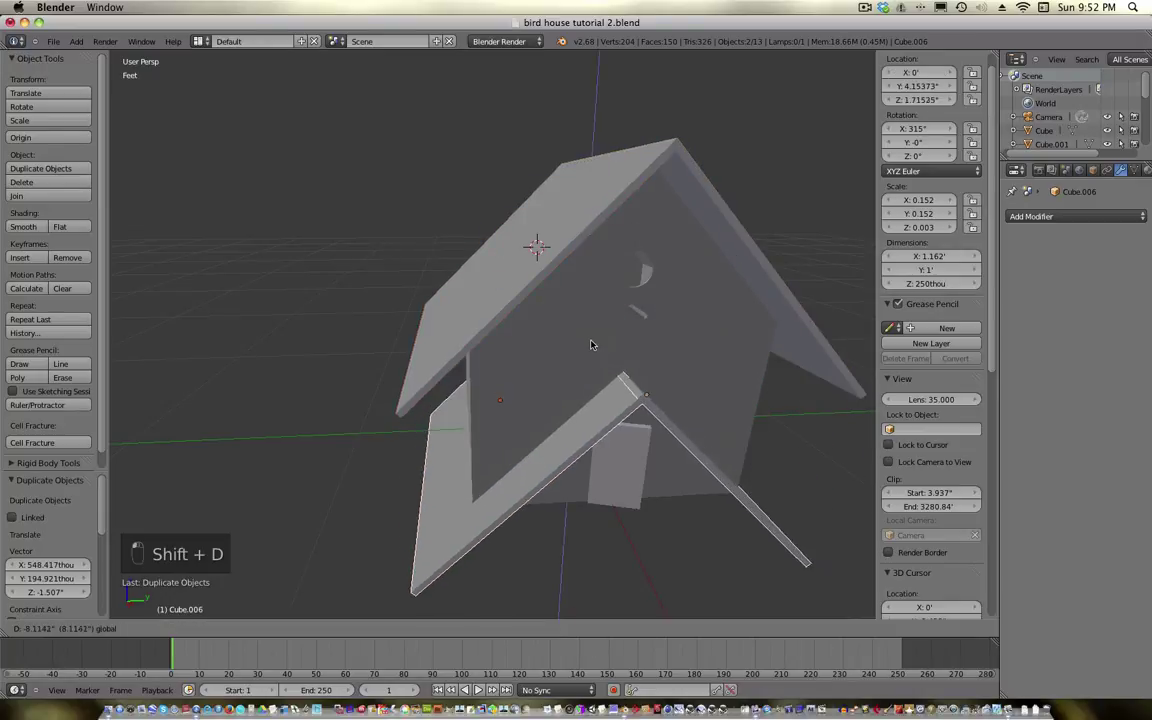
{"action": "left_click", "coordinate": [589, 337]}
{"action": "scroll", "coordinate": [670, 428], "scroll_direction": "up", "scroll_amount": 3}
{"action": "middle_click_drag", "start_coordinate": [670, 428], "coordinate": [673, 426]}
{"action": "left_click_drag", "start_coordinate": [617, 403], "coordinate": [621, 440]}
Open the copied roof panel on the negative Y side for mesh editing in a wireframe view
{"action": "key", "text": "KP_3"}
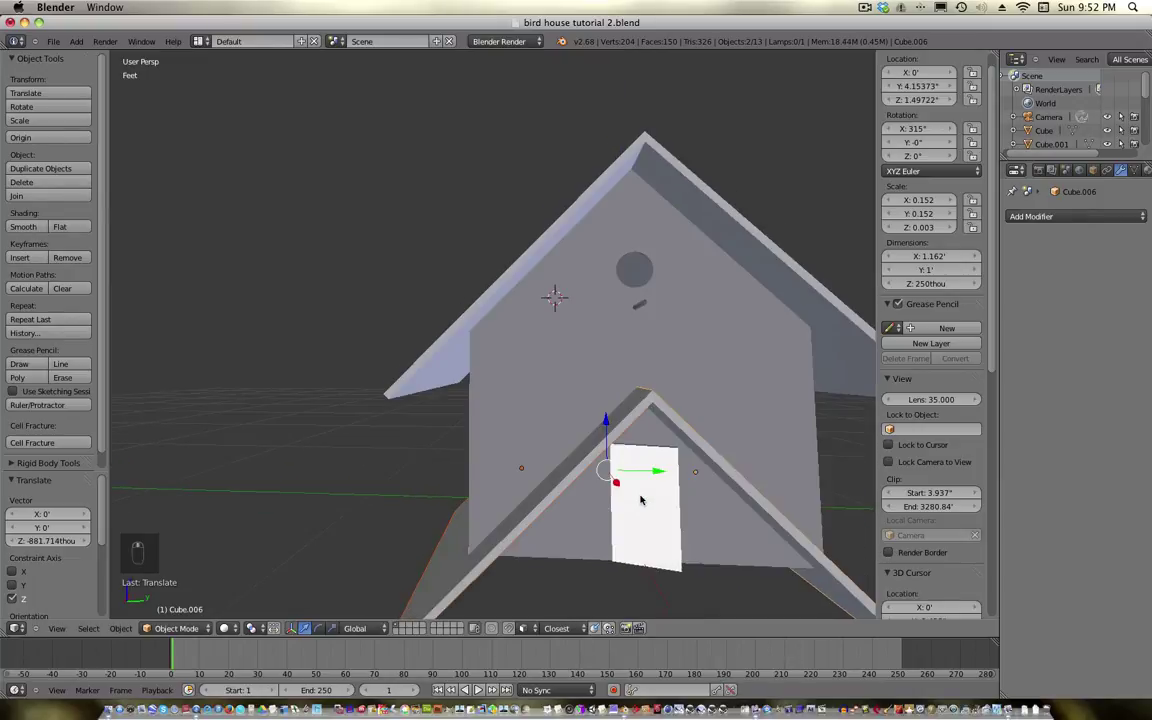
{"action": "key", "text": "KP_5"}
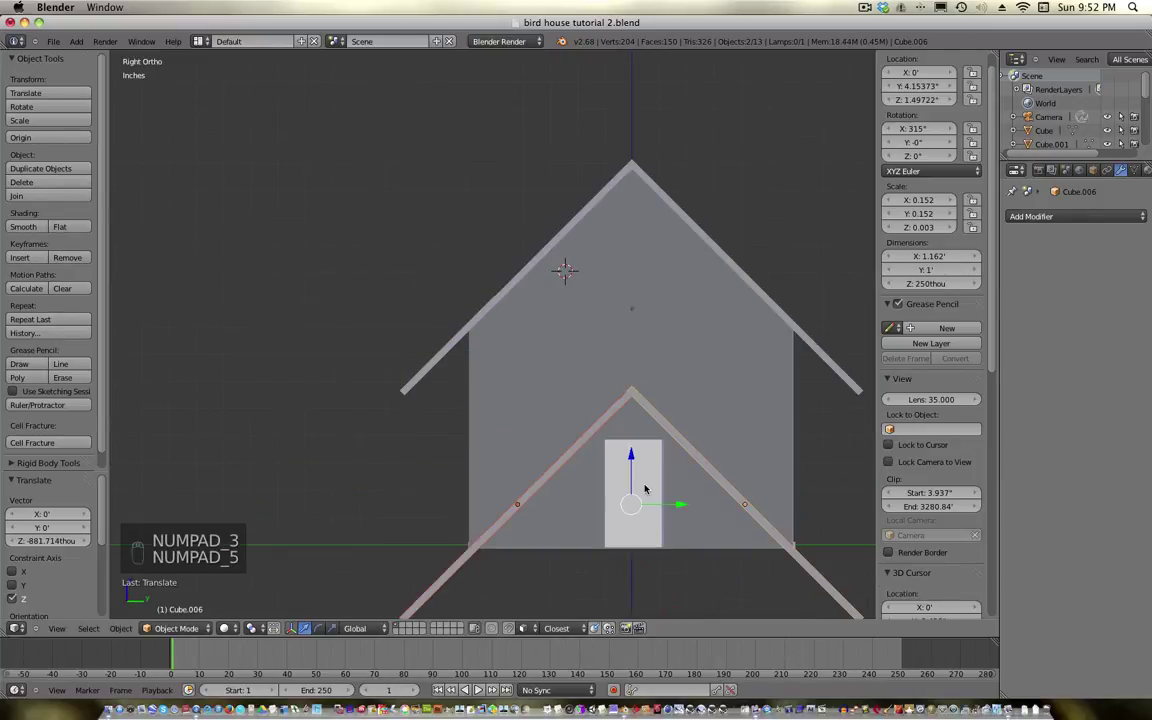
{"action": "key", "text": "a"}
{"action": "key", "text": "a"}
{"action": "middle_click_drag", "start_coordinate": [656, 470], "coordinate": [679, 309], "text": "shift"}
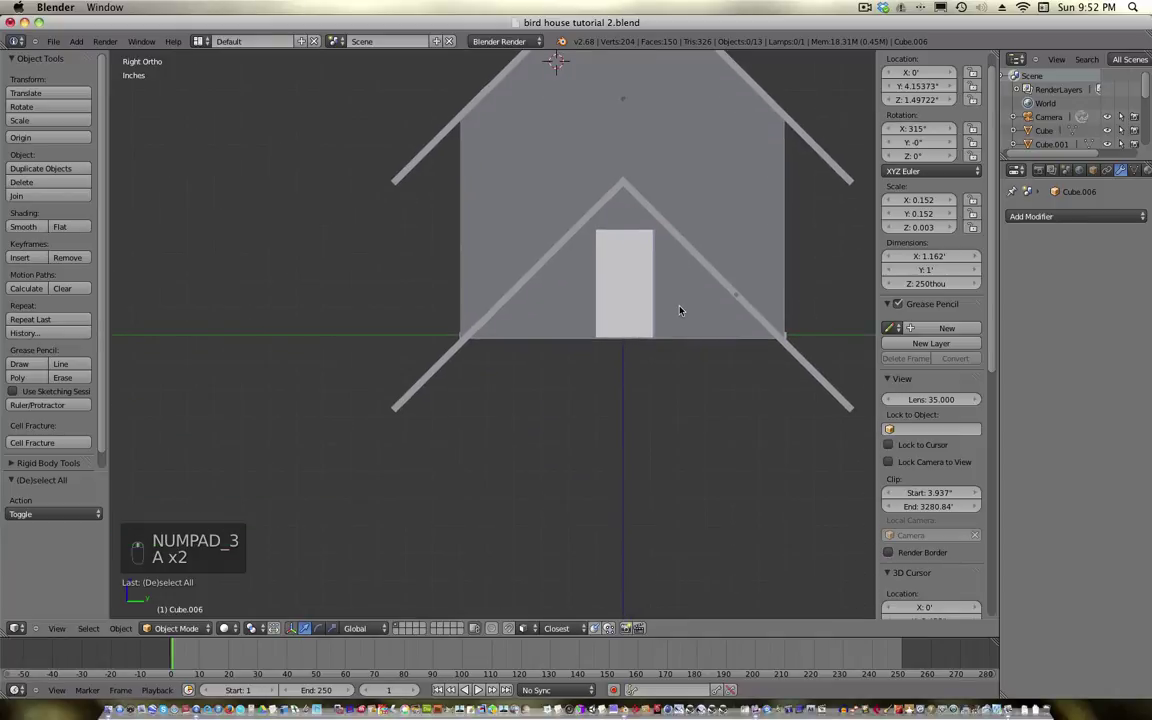
{"action": "key", "text": "z"}
{"action": "right_click", "coordinate": [424, 374]}
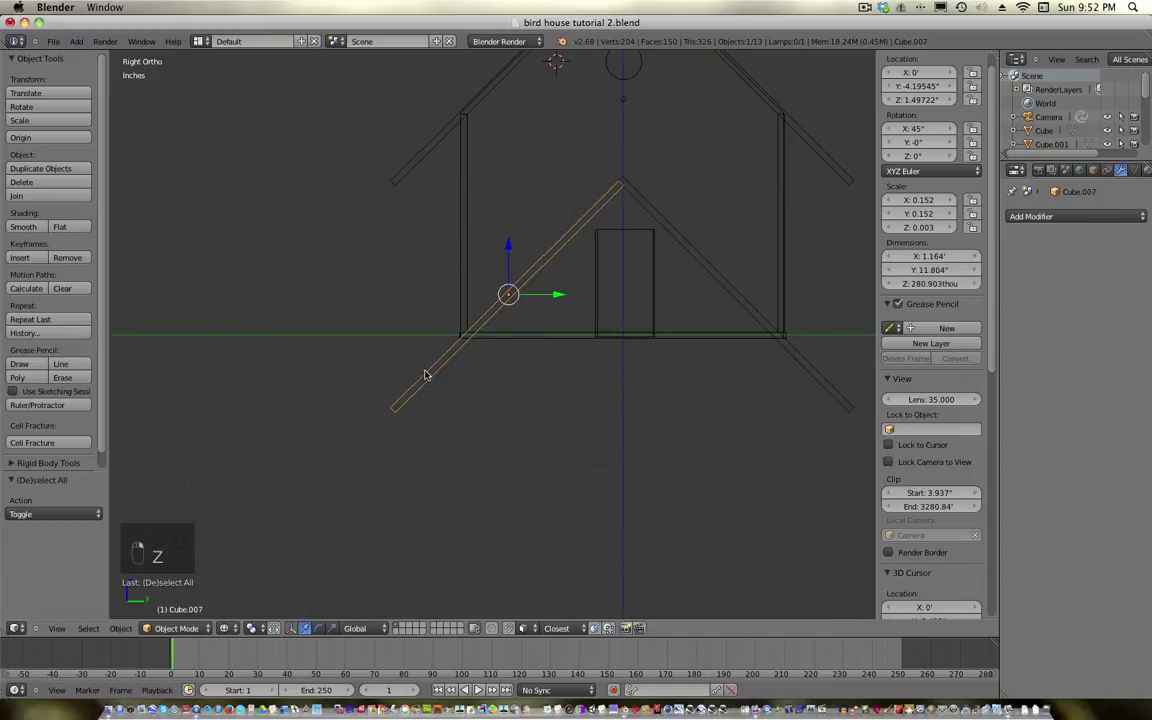
{"action": "key", "text": "Tab"}
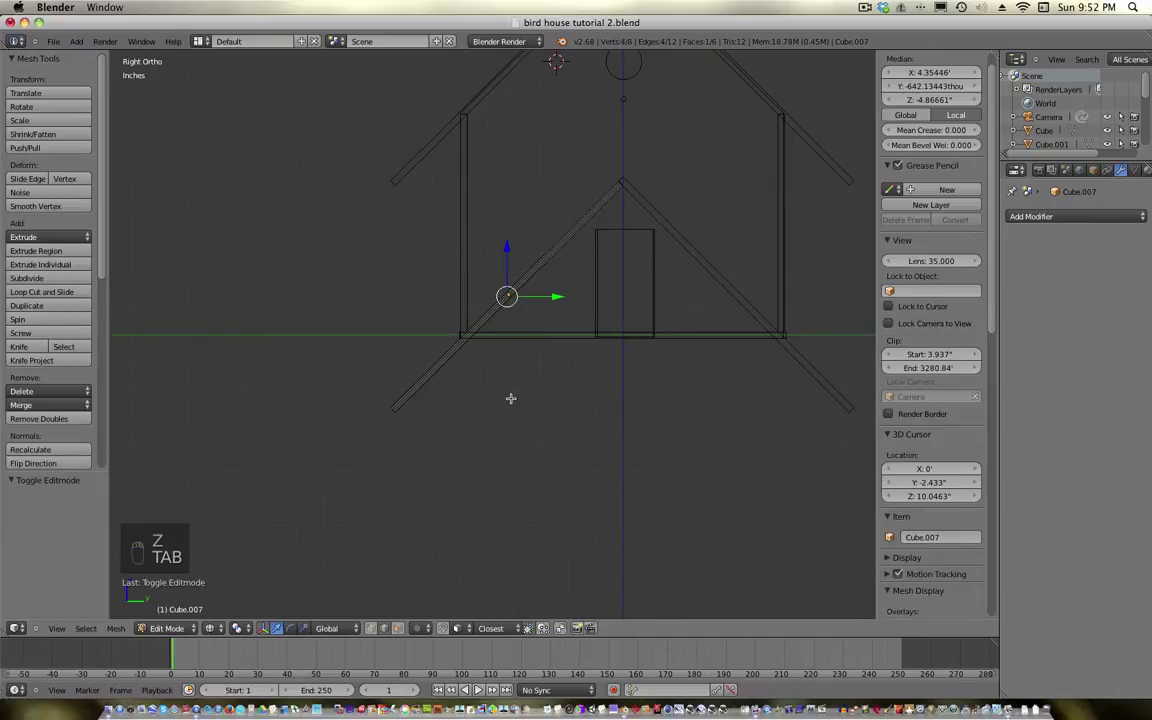
{"action": "right_click", "coordinate": [392, 409]}
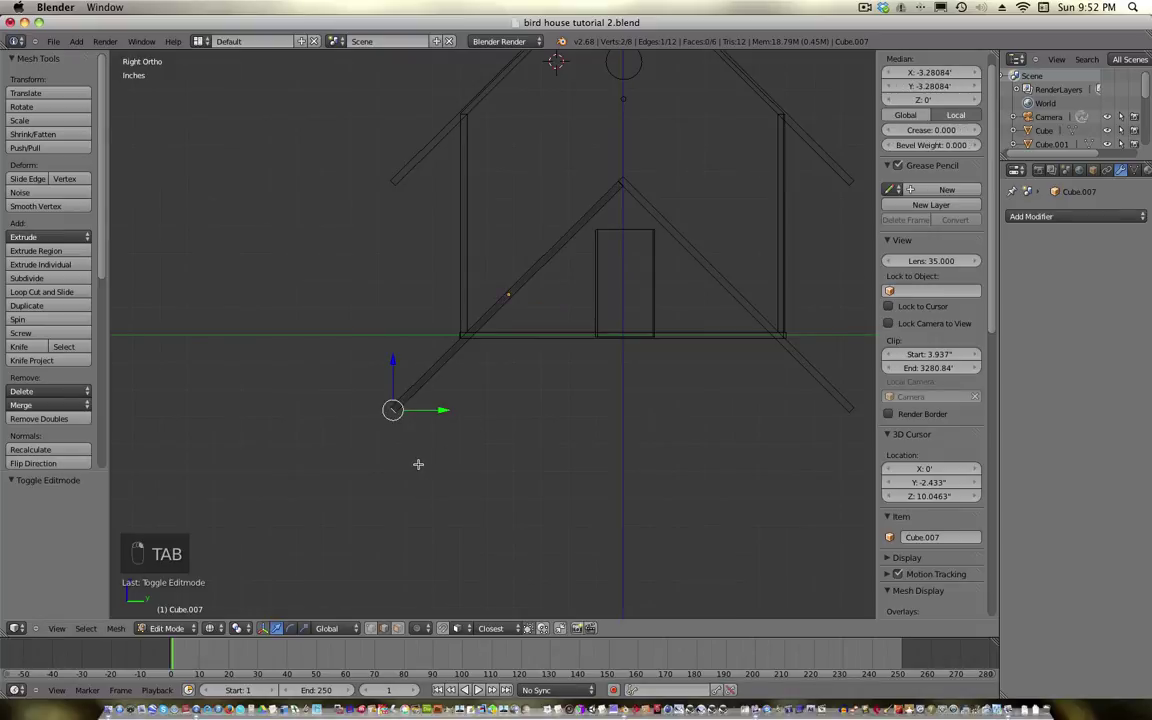
{"action": "key", "text": "g"}
{"action": "right_click", "coordinate": [395, 433]}
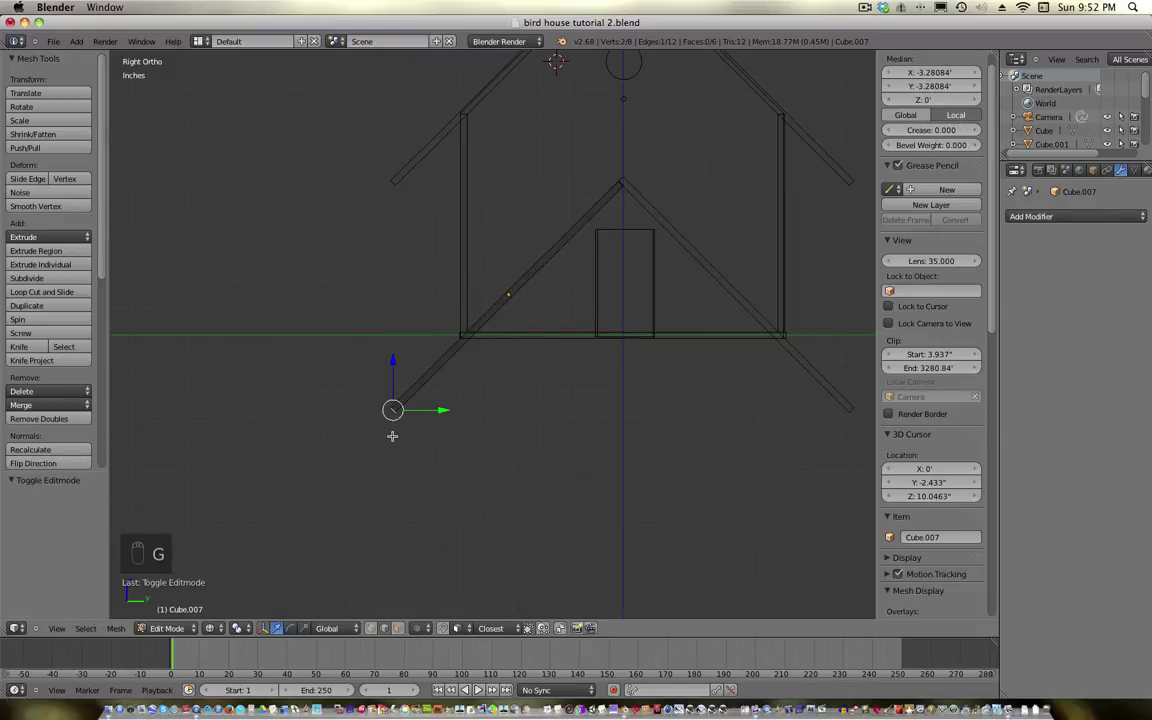
Shorten the negative-Y door roof panel by moving its lower end face about 6.54 inches along Y and 6.49 inches up
{"action": "middle_click_drag", "start_coordinate": [392, 436], "coordinate": [297, 430]}
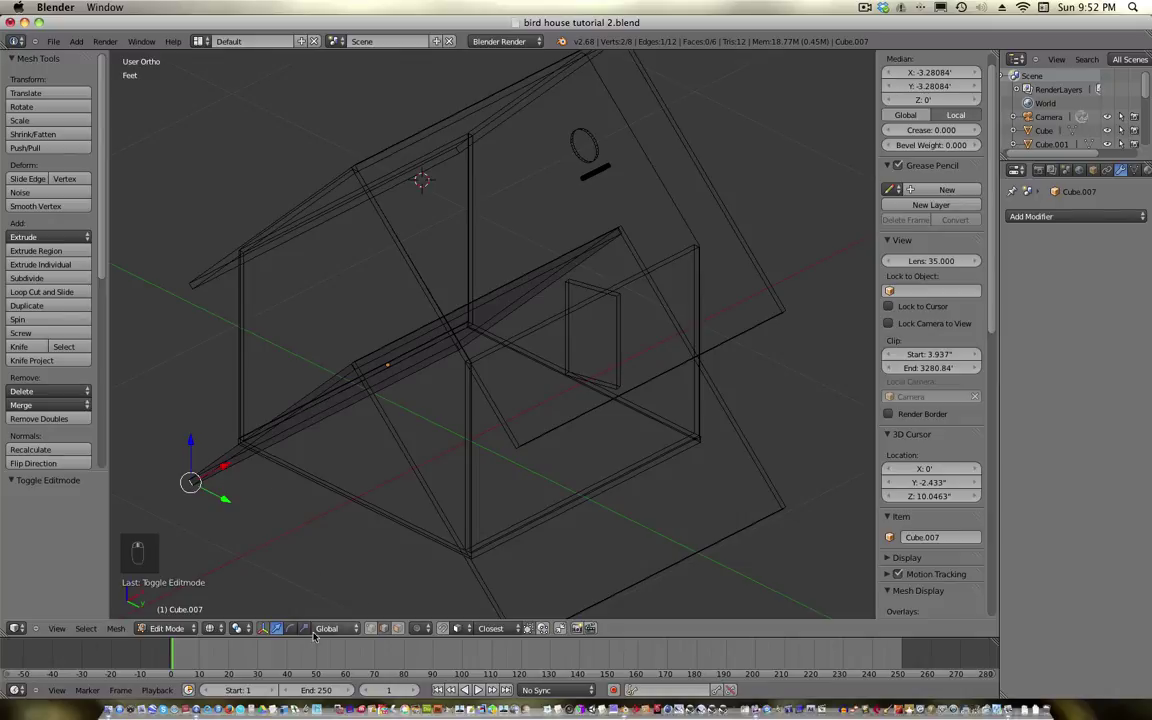
{"action": "key", "text": "a"}
{"action": "right_click", "coordinate": [336, 411]}
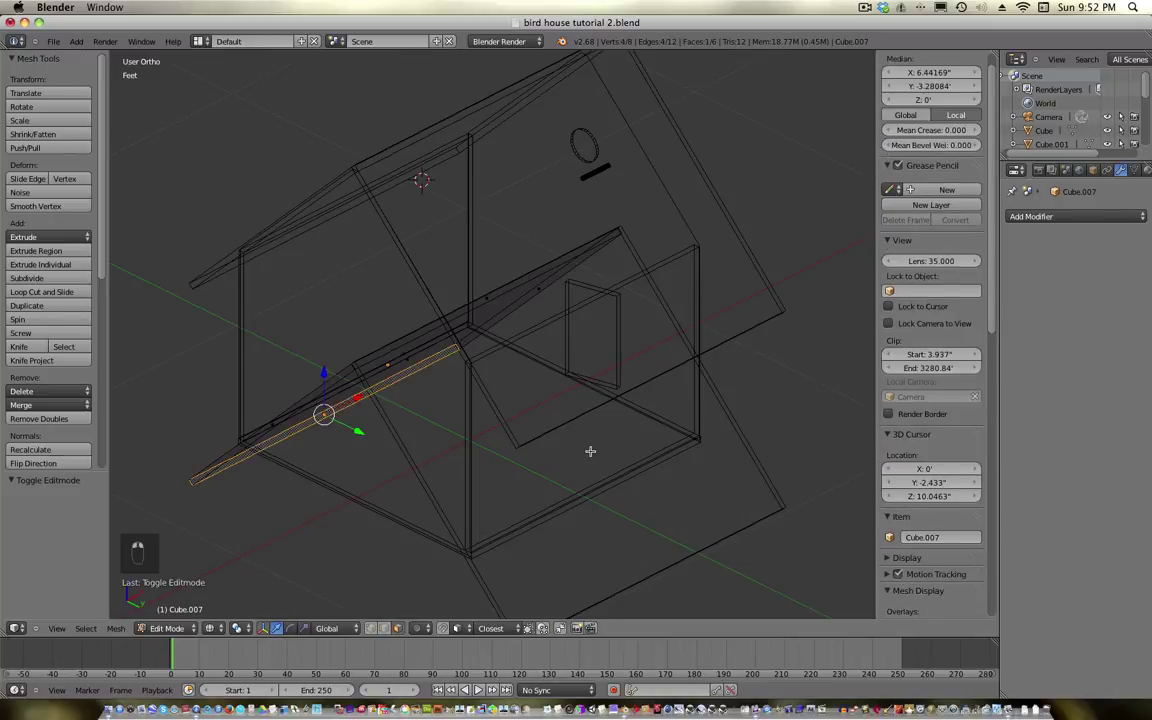
{"action": "middle_click_drag", "start_coordinate": [591, 450], "coordinate": [502, 514]}
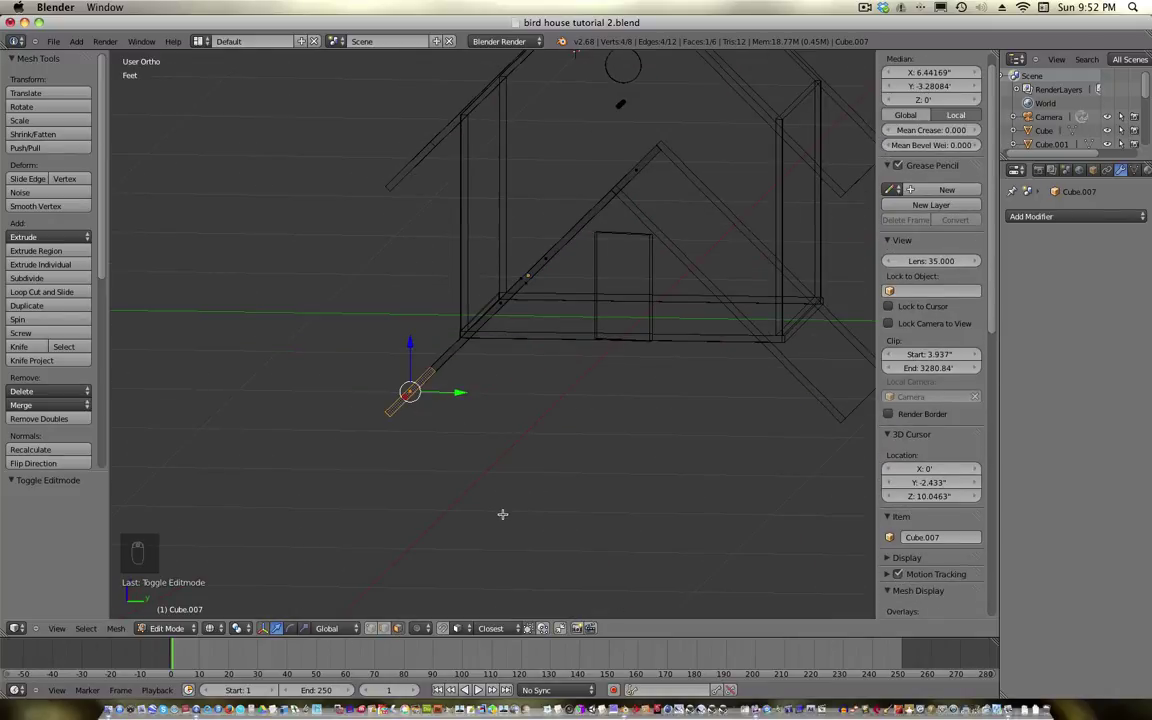
{"action": "key", "text": "KP_3"}
{"action": "key", "text": "g"}
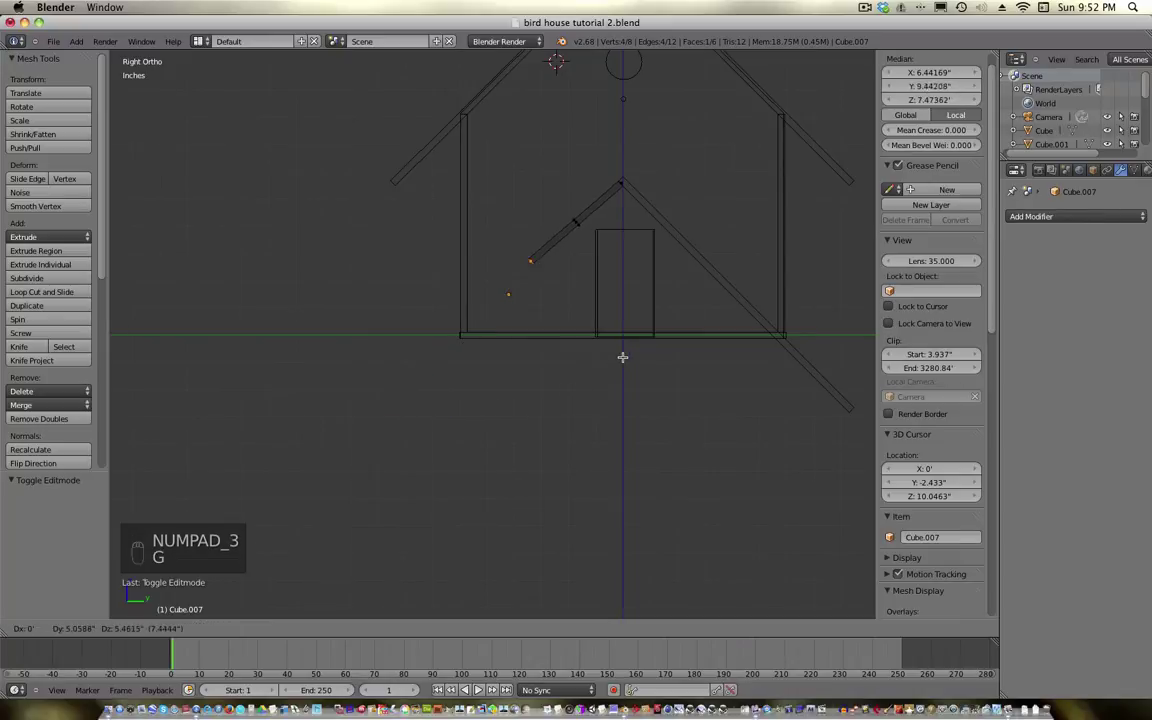
{"action": "left_click", "coordinate": [656, 332]}
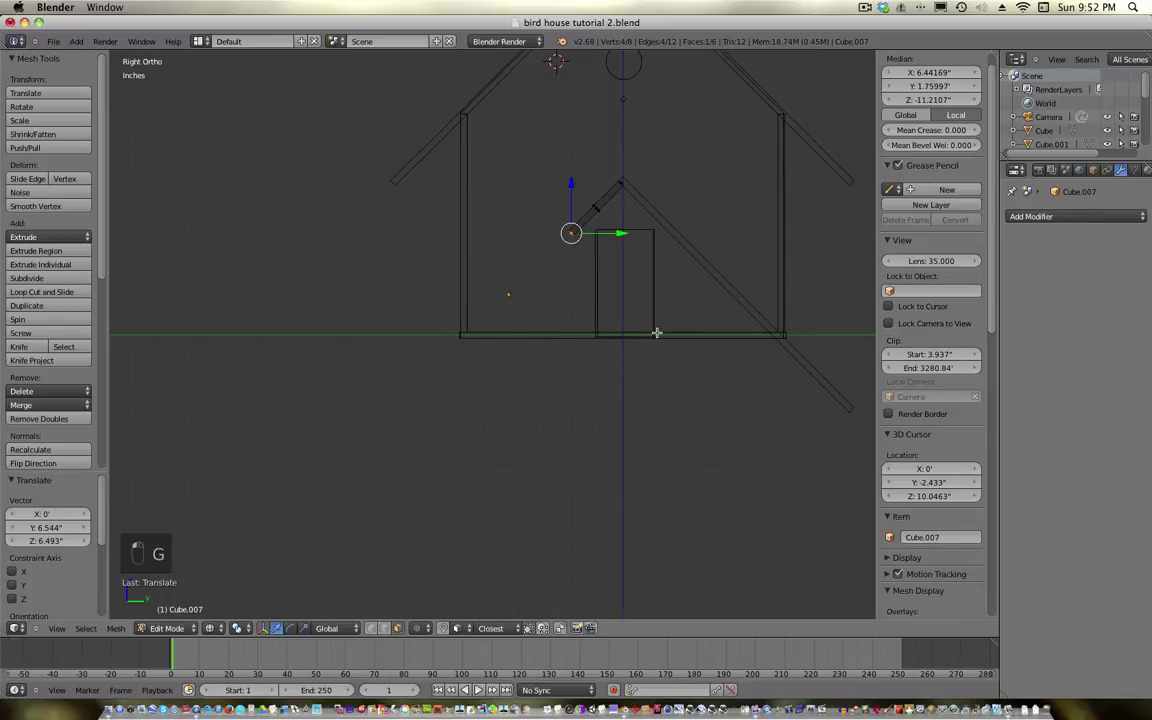
Shorten the positive-Y door roof panel to match the other, moving its lower end face about -6.54 inches in Y and 6.52 inches up
{"action": "middle_click_drag", "start_coordinate": [712, 339], "coordinate": [617, 339], "text": "shift"}
{"action": "scroll", "coordinate": [640, 339], "scroll_direction": "up", "scroll_amount": 2}
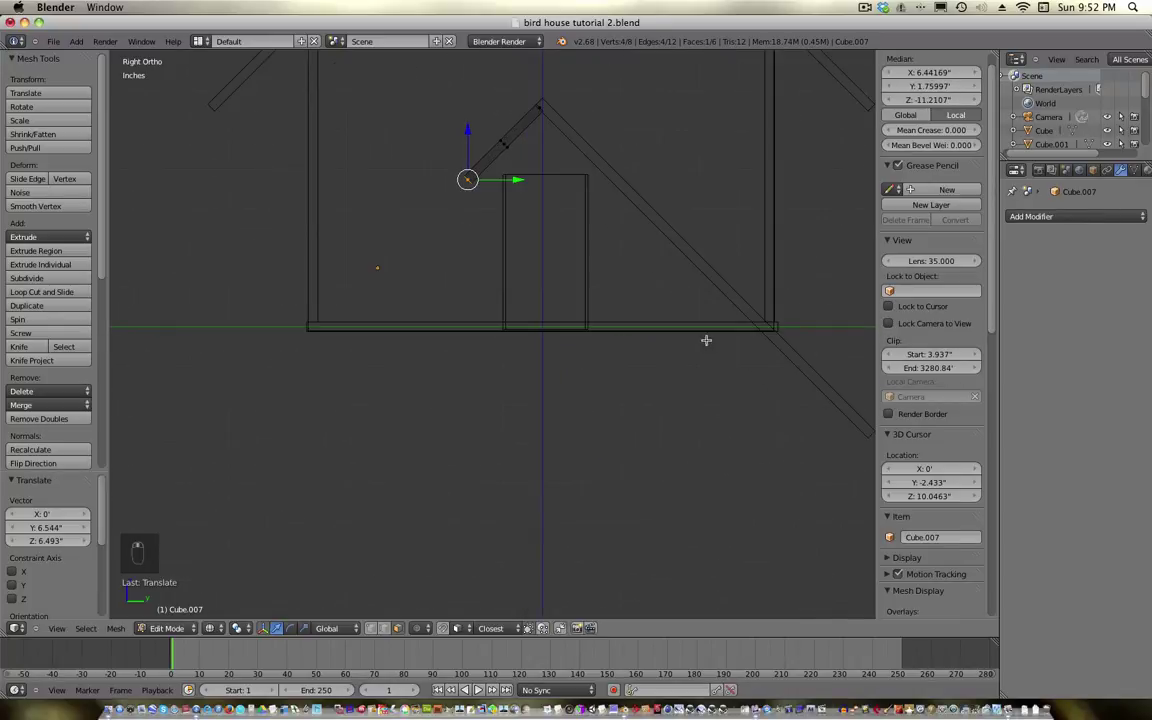
{"action": "middle_click_drag", "start_coordinate": [704, 339], "coordinate": [686, 364], "text": "shift"}
{"action": "key", "text": "Tab"}
{"action": "right_click", "coordinate": [805, 395]}
{"action": "middle_click_drag", "start_coordinate": [805, 395], "coordinate": [638, 420], "text": "shift"}
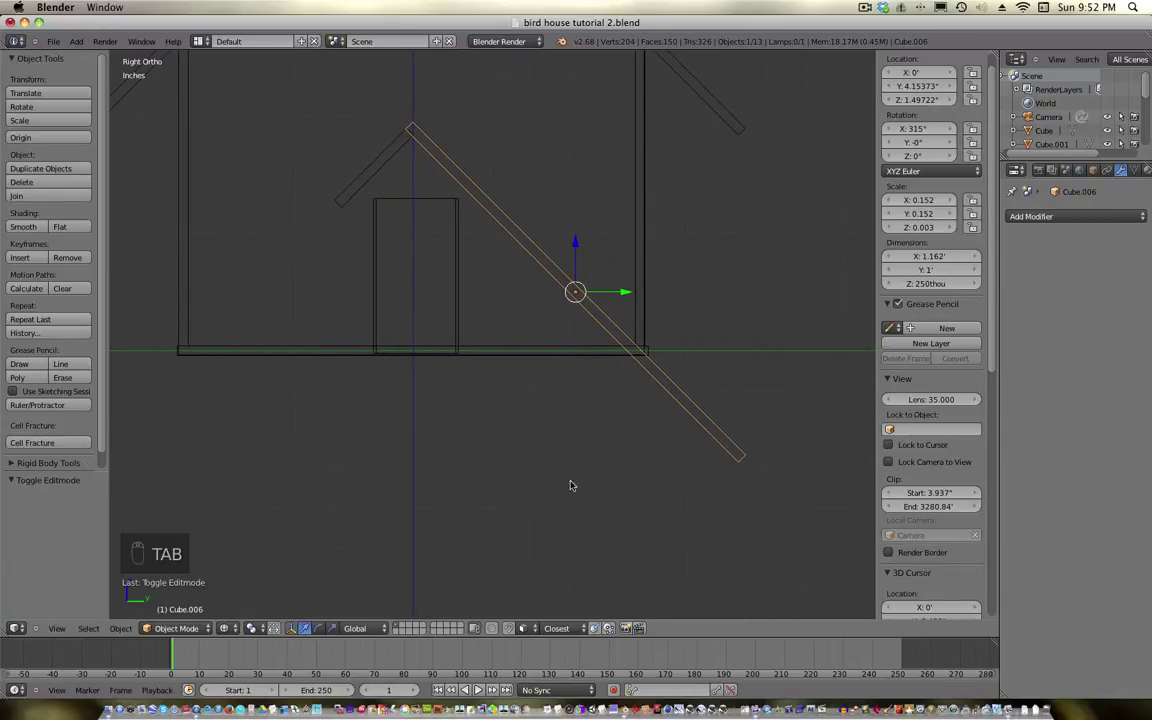
{"action": "key", "text": "Tab"}
{"action": "right_click", "coordinate": [741, 457]}
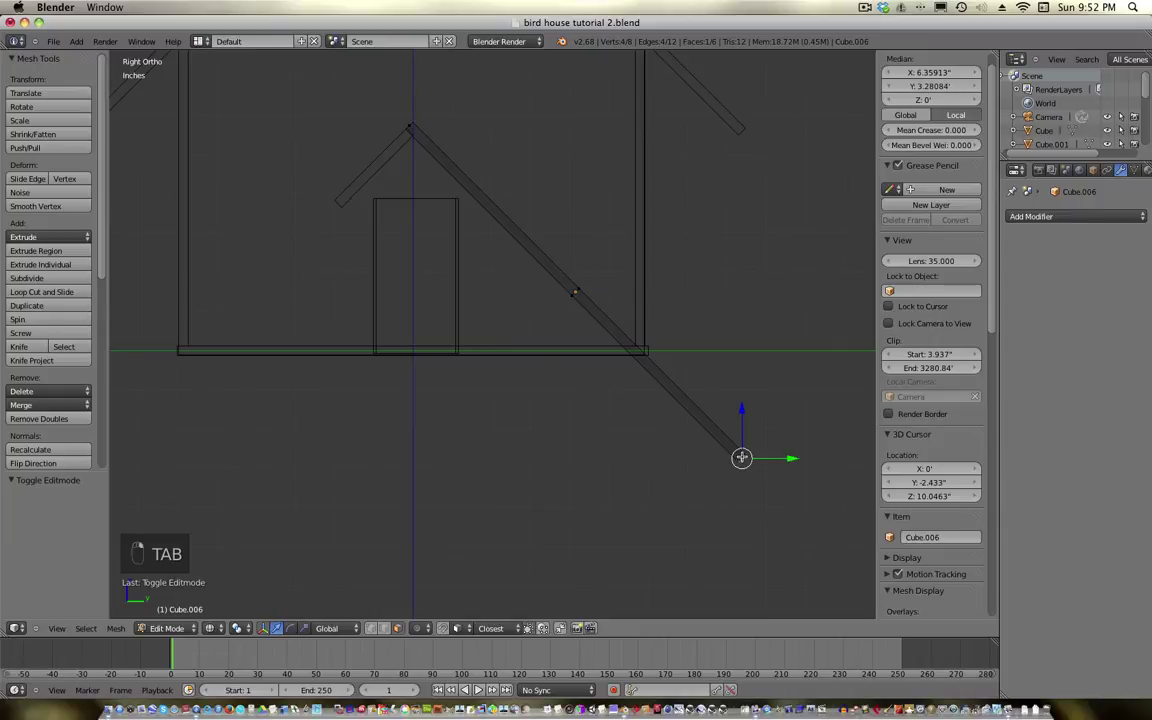
{"action": "key", "text": "g"}
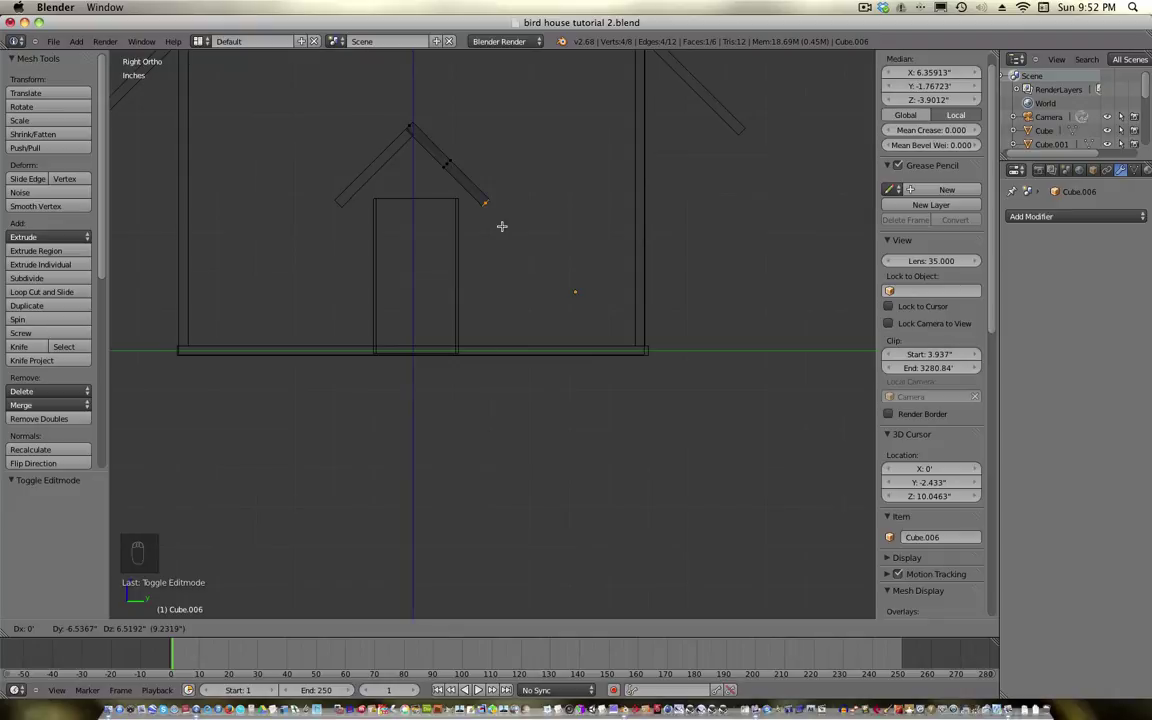
{"action": "left_click", "coordinate": [502, 226]}
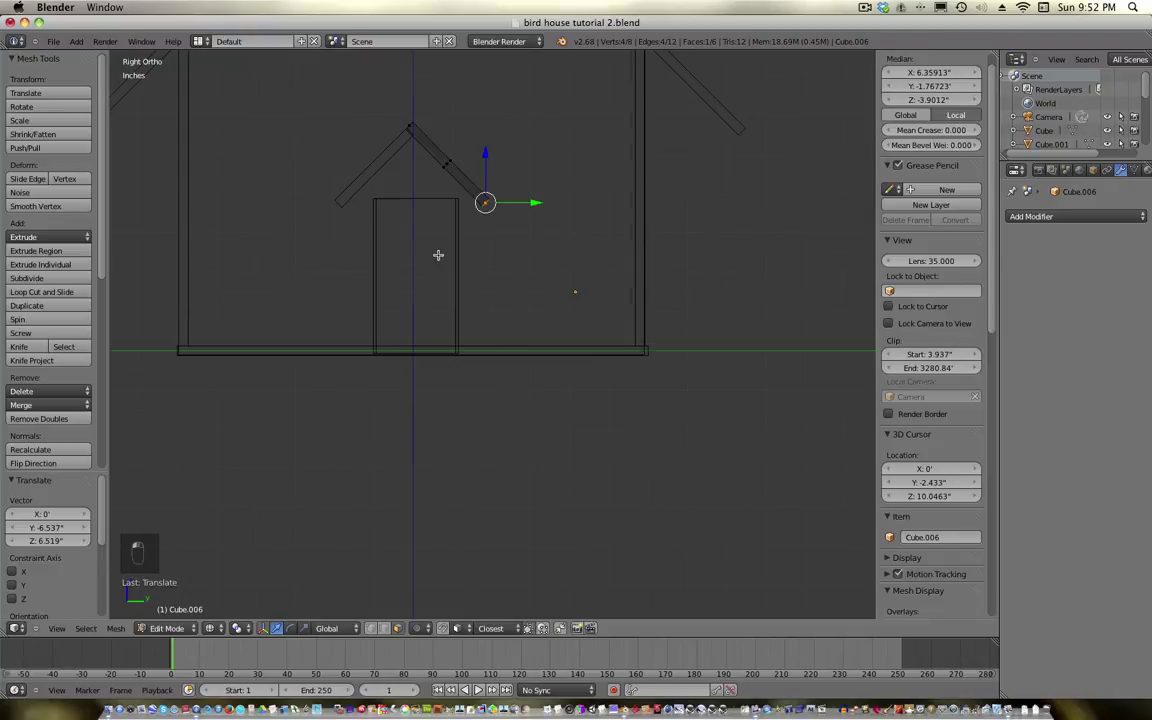
Shorten the positive-Y door roof panel's depth by moving its rear end face about 11.94 inches along X to the front wall
{"action": "middle_click_drag", "start_coordinate": [438, 255], "coordinate": [677, 221]}
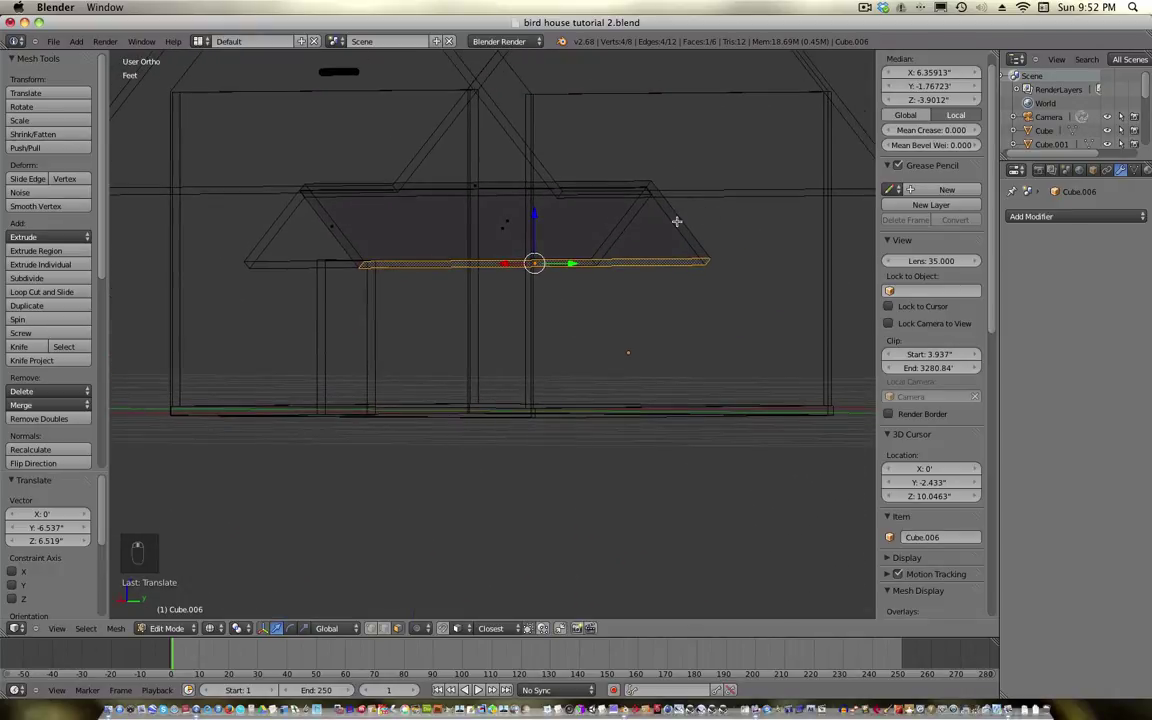
{"action": "right_click", "coordinate": [677, 221]}
{"action": "left_click_drag", "start_coordinate": [714, 221], "coordinate": [524, 246]}
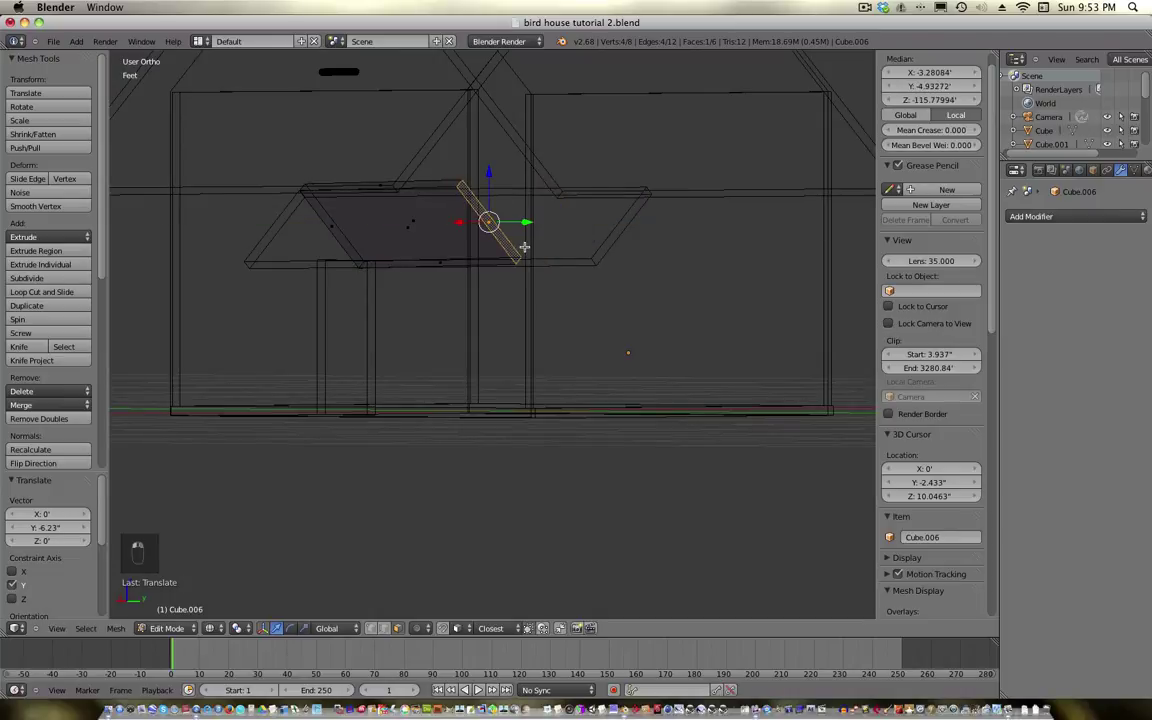
{"action": "key", "text": "z"}
{"action": "mouse_move", "coordinate": [537, 247]}
{"action": "middle_mouse_down"}
{"action": "mouse_move", "coordinate": [558, 257]}
{"action": "mouse_move", "coordinate": [505, 230]}
{"action": "mouse_move", "coordinate": [599, 193]}
{"action": "mouse_move", "coordinate": [607, 177]}
{"action": "middle_mouse_up"}
{"action": "key", "text": "super+z"}
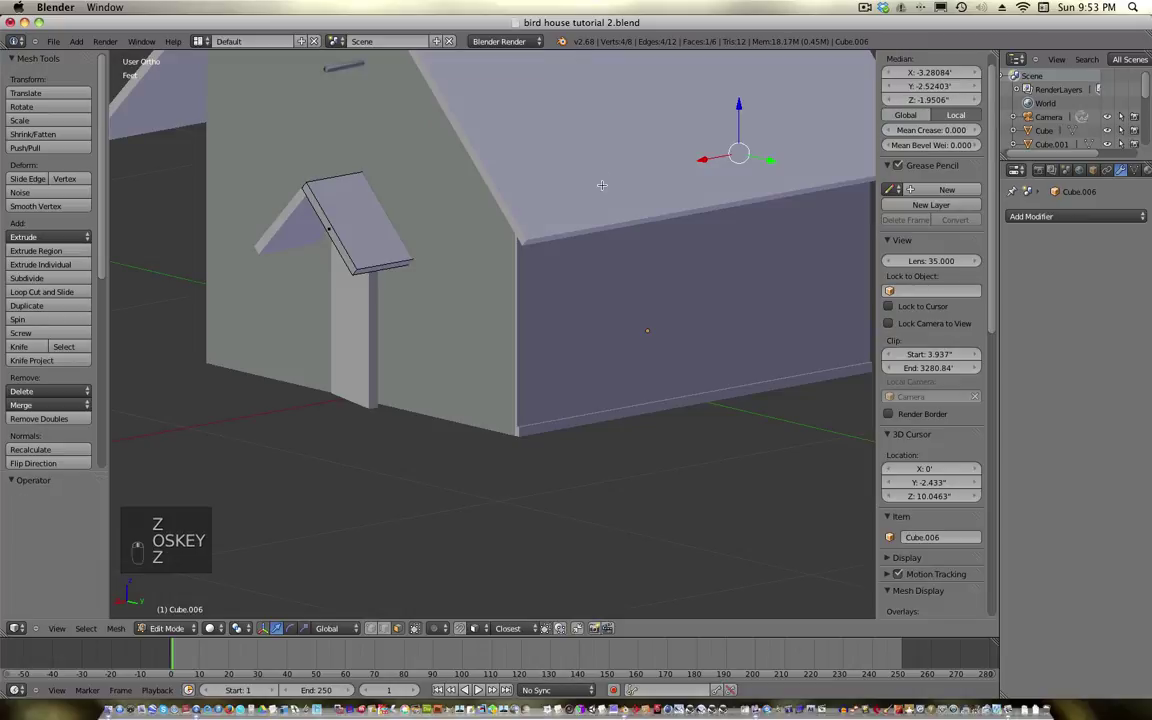
{"action": "left_click_drag", "start_coordinate": [724, 165], "coordinate": [409, 238]}
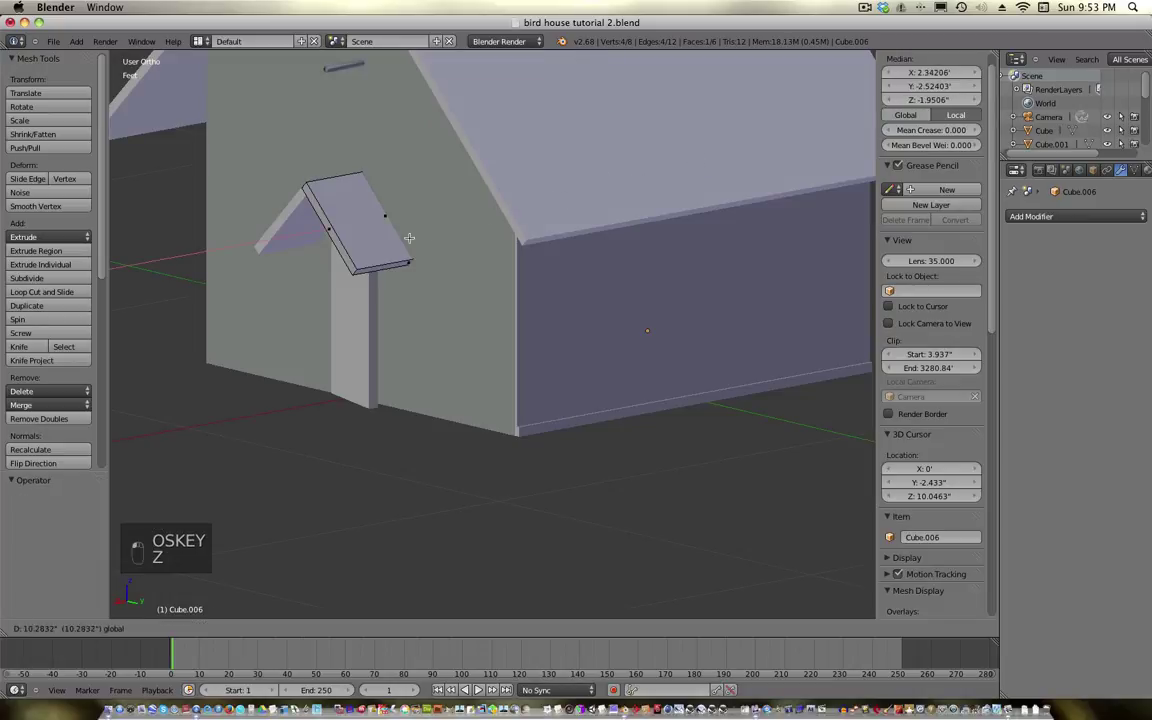
{"action": "left_click", "coordinate": [356, 247]}
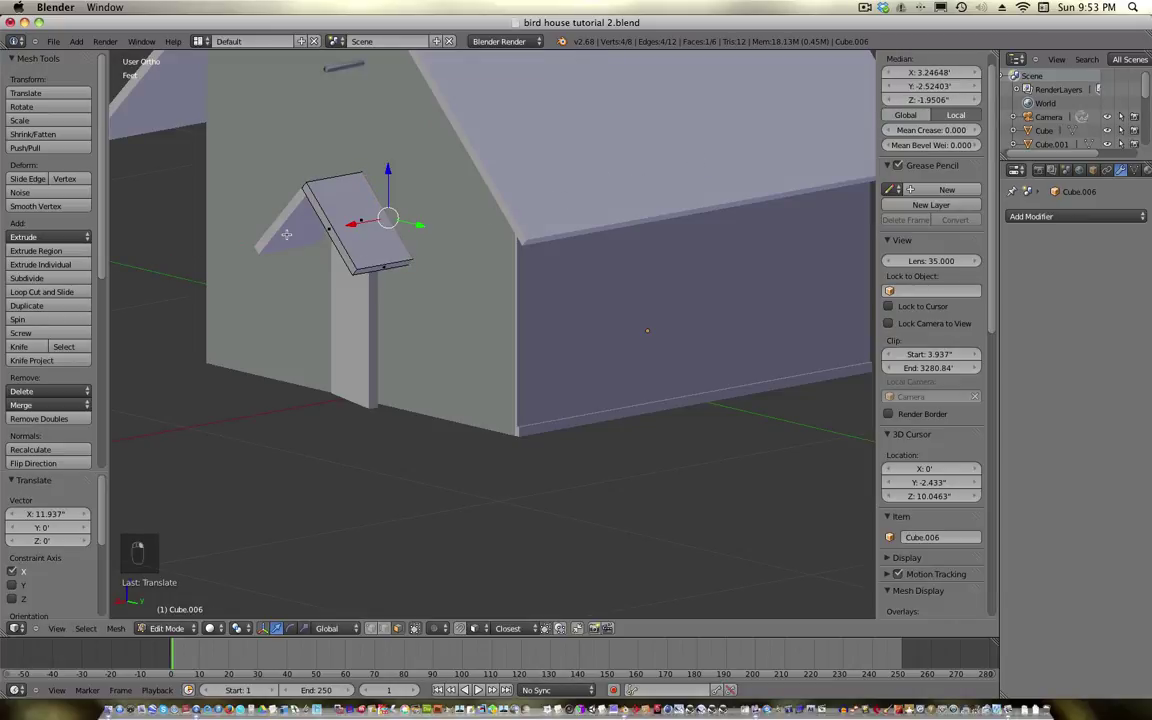
Shorten the negative-Y door roof panel's depth by moving its rear end face along X by 10.89 and 1.05 inches to the front wall
{"action": "key", "text": "Tab"}
{"action": "key", "text": "z"}
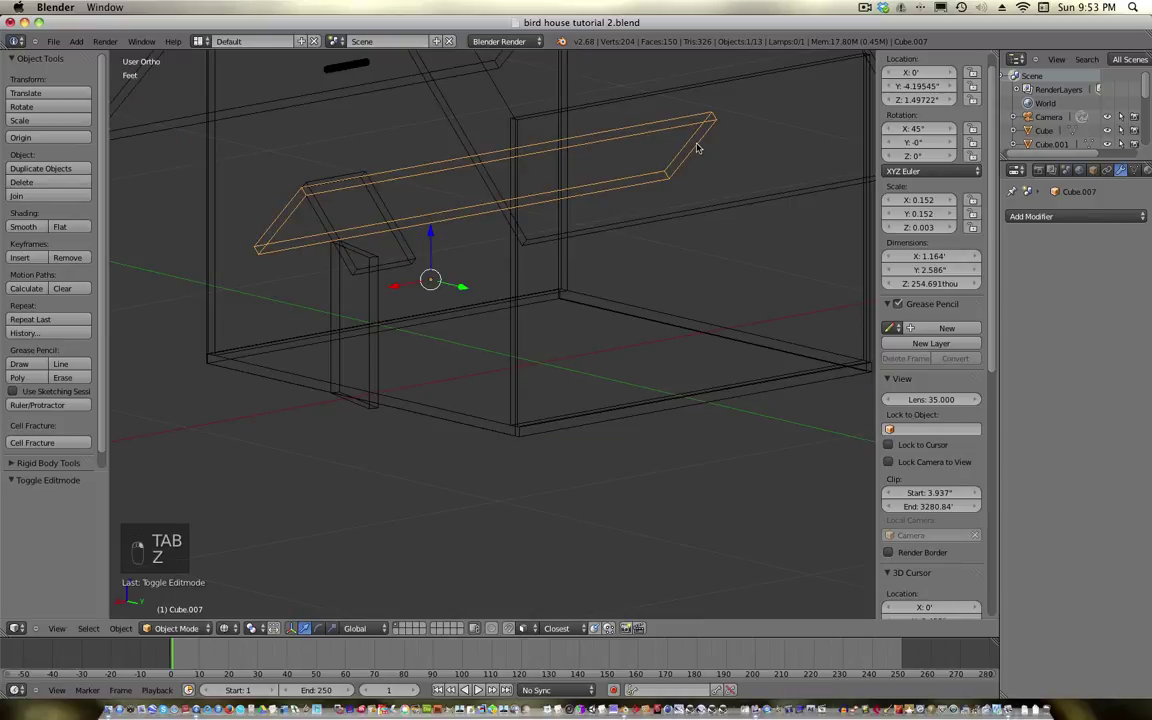
{"action": "key", "text": "Tab"}
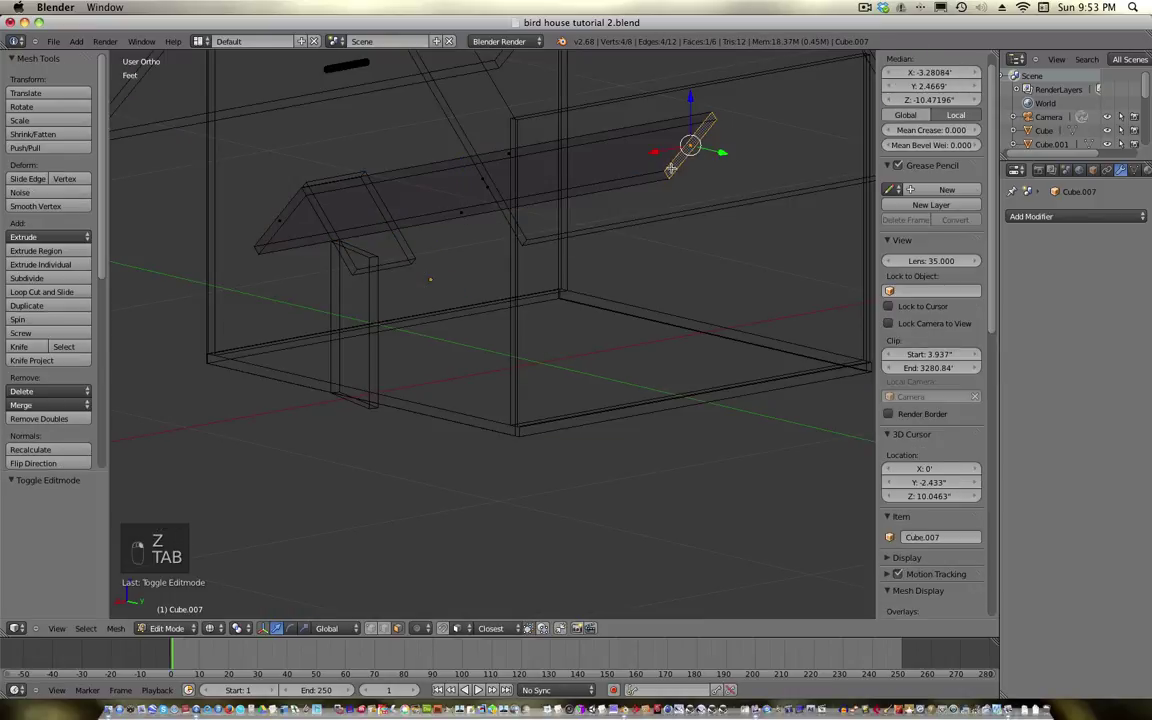
{"action": "key", "text": "g"}
{"action": "left_click", "coordinate": [343, 224]}
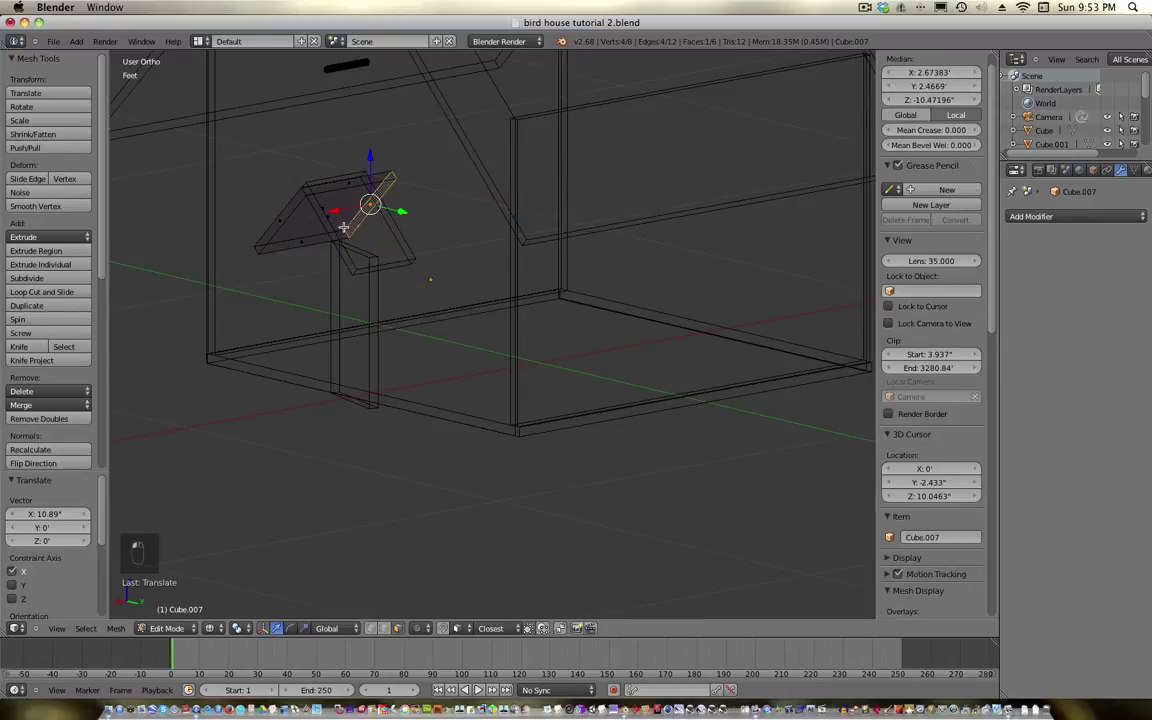
{"action": "key", "text": "z"}
{"action": "middle_click_drag", "start_coordinate": [293, 217], "coordinate": [337, 274]}
{"action": "left_click_drag", "start_coordinate": [327, 280], "coordinate": [340, 299]}
Leave mesh editing and examine the door roof on the house front in perspective view
{"action": "middle_click_drag", "start_coordinate": [340, 299], "coordinate": [663, 383]}
{"action": "key", "text": "KP_5"}
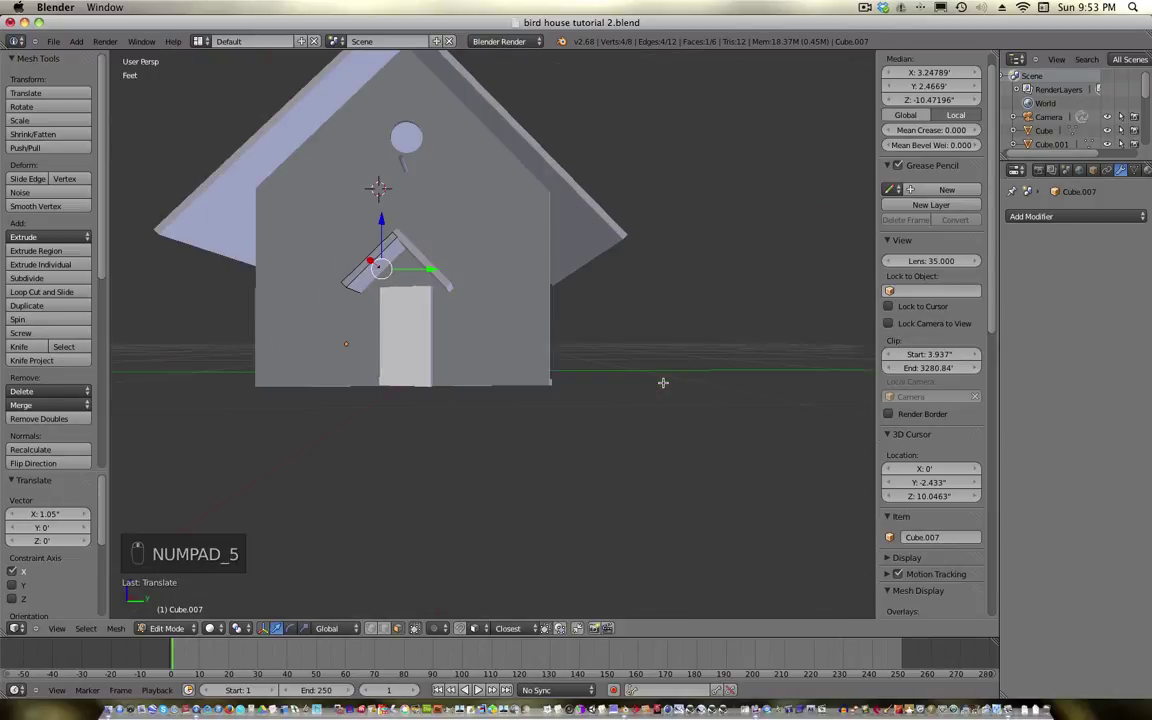
{"action": "key", "text": "s"}
{"action": "key", "text": "s"}
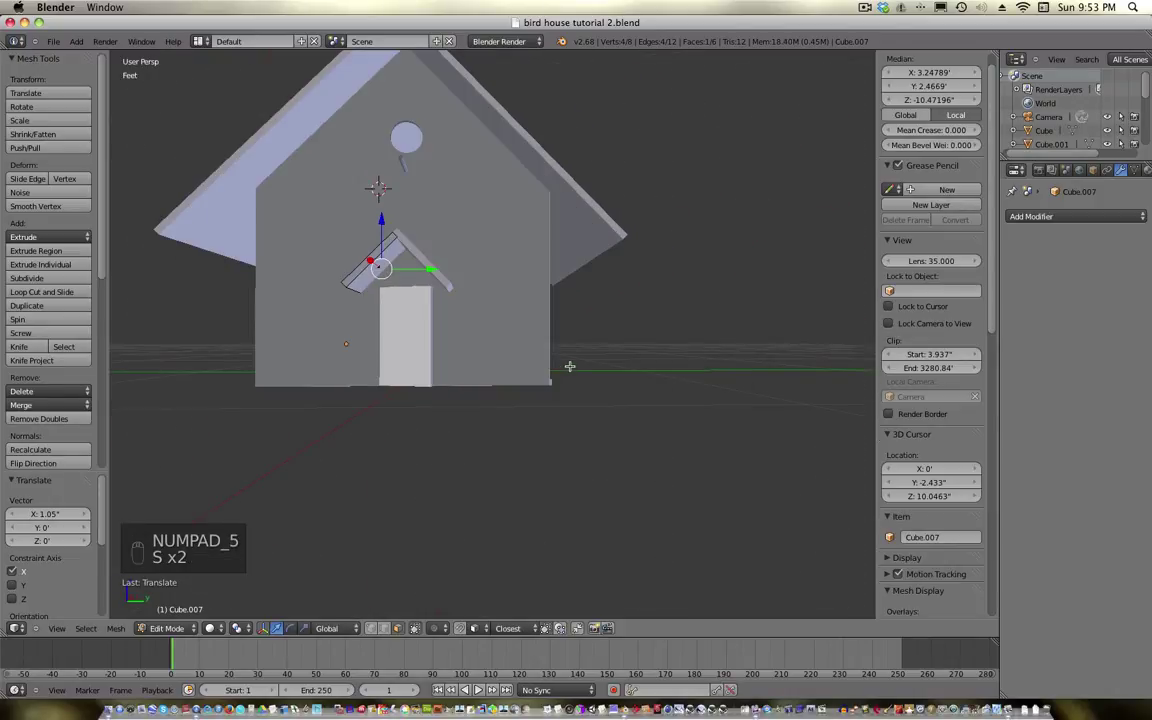
{"action": "key", "text": "Tab"}
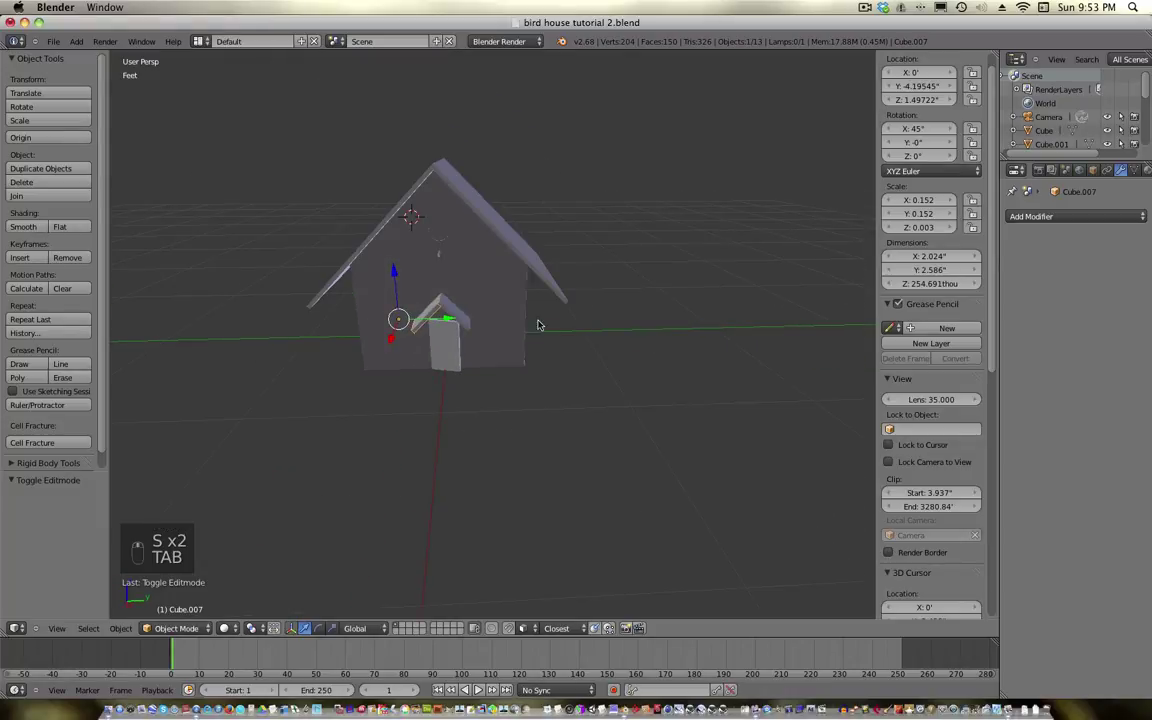
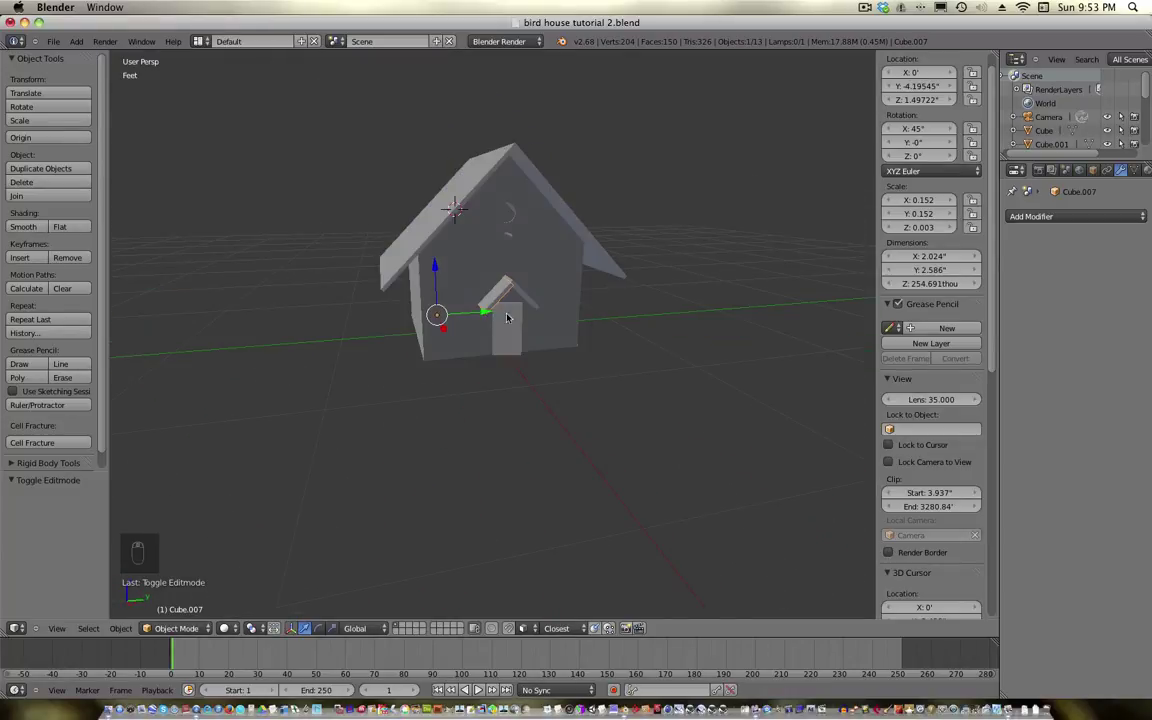
{"action": "middle_click_drag", "start_coordinate": [507, 307], "coordinate": [531, 273]}
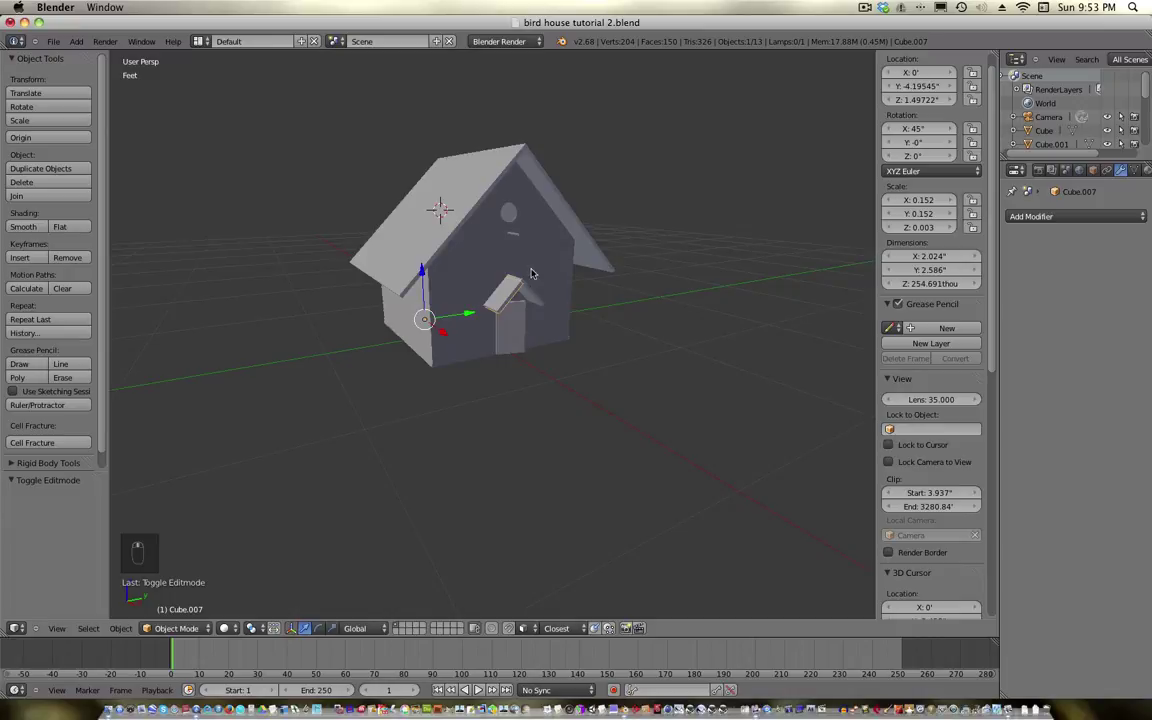
Duplicate the perch peg in place and rotate the copy 90° around the global Y axis so it stands upright
{"action": "right_click", "coordinate": [510, 235]}
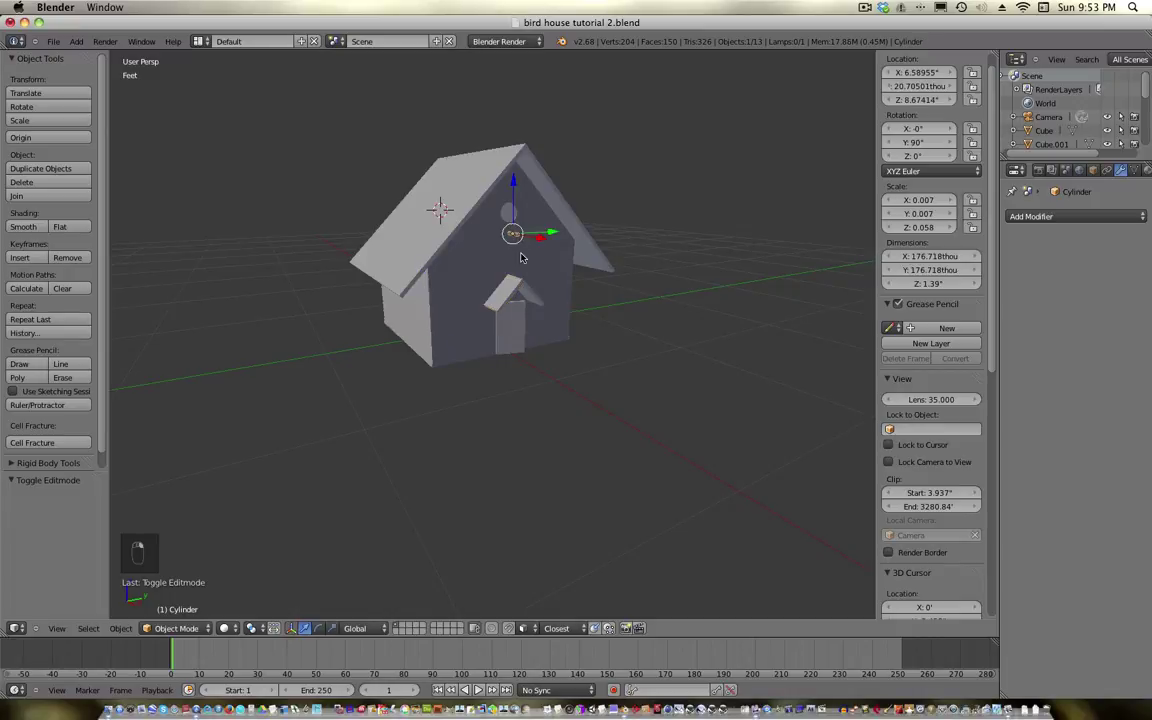
{"action": "key", "text": "shift+d"}
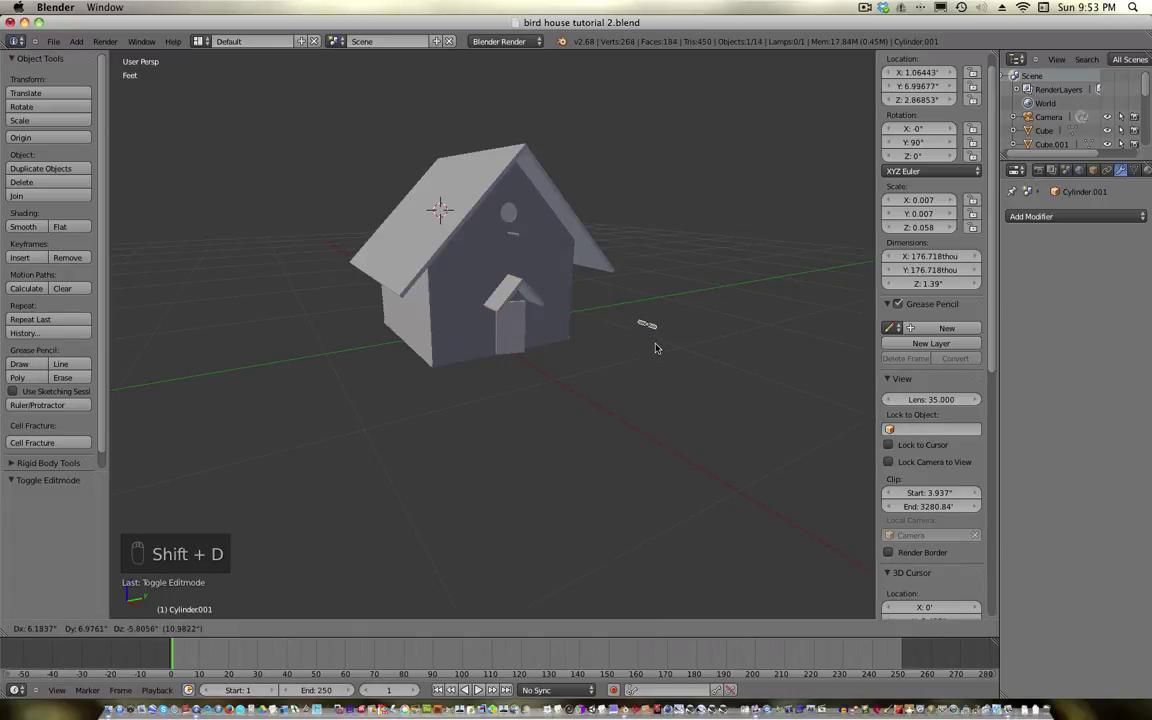
{"action": "left_click", "coordinate": [655, 347]}
{"action": "key", "text": "r"}
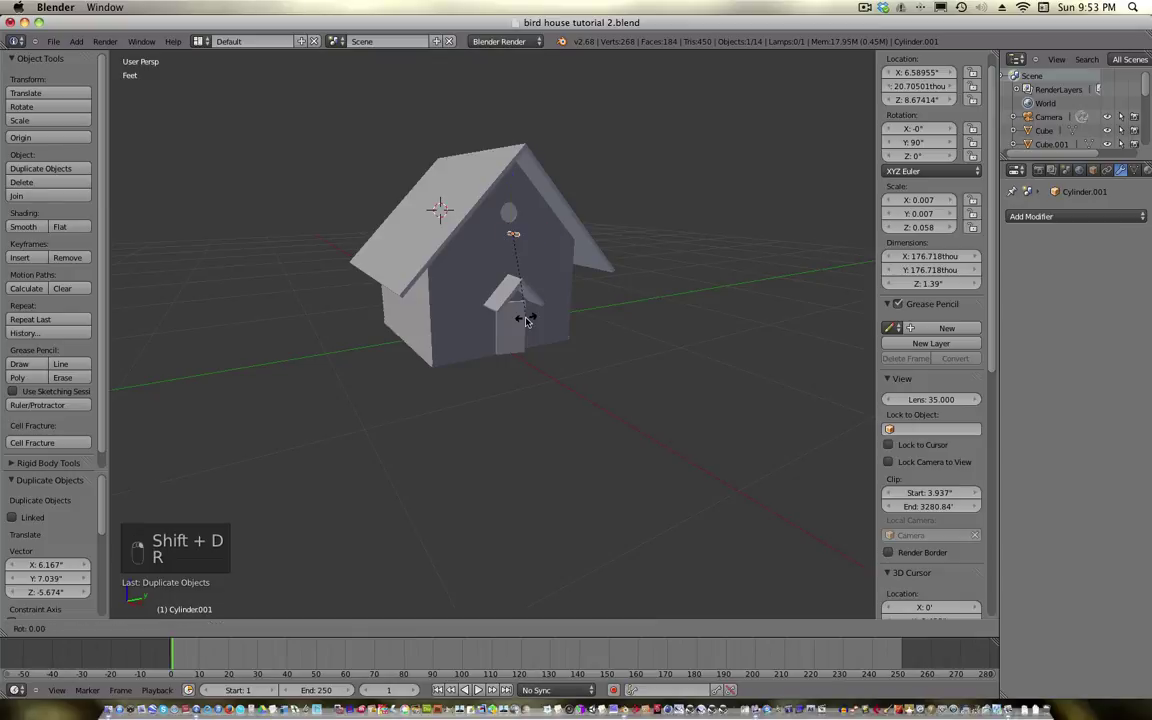
{"action": "type", "text": "90"}
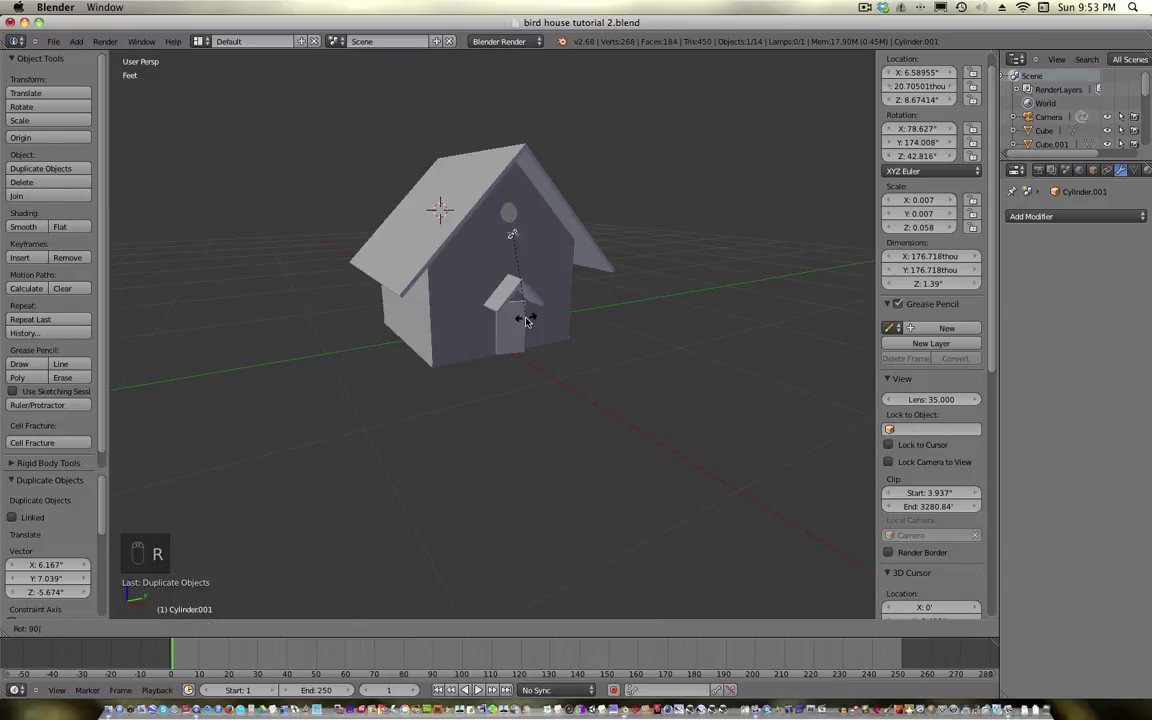
{"action": "type", "text": "zy"}
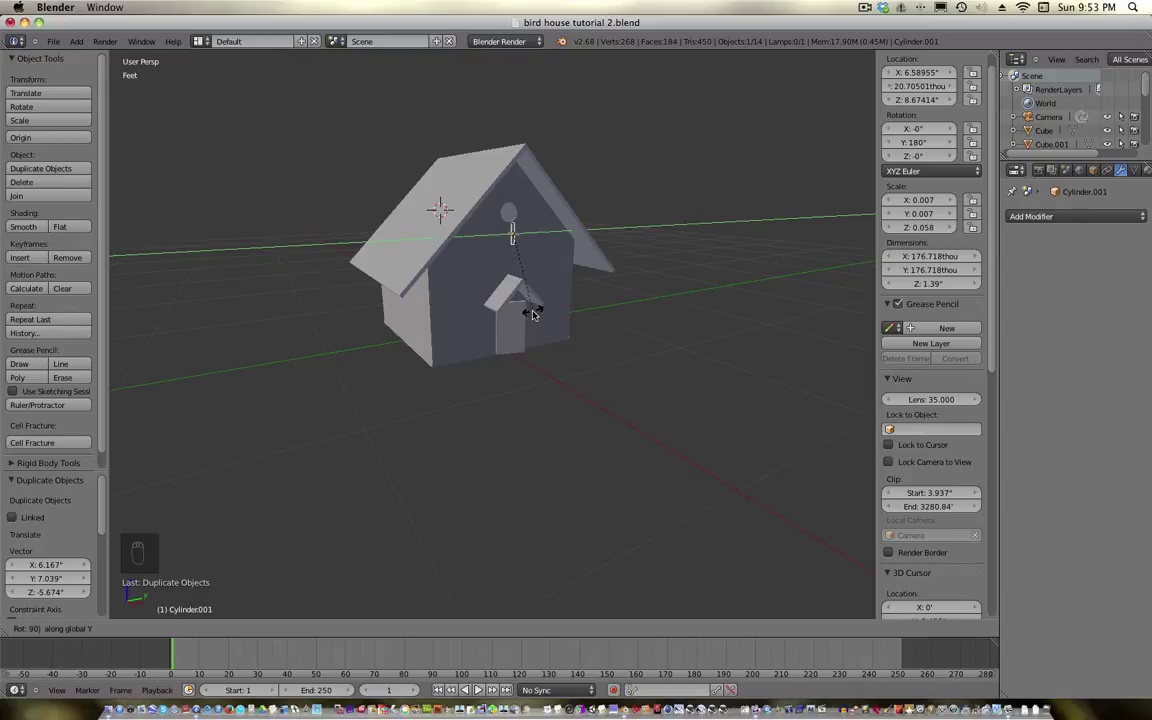
{"action": "key", "text": "Return"}
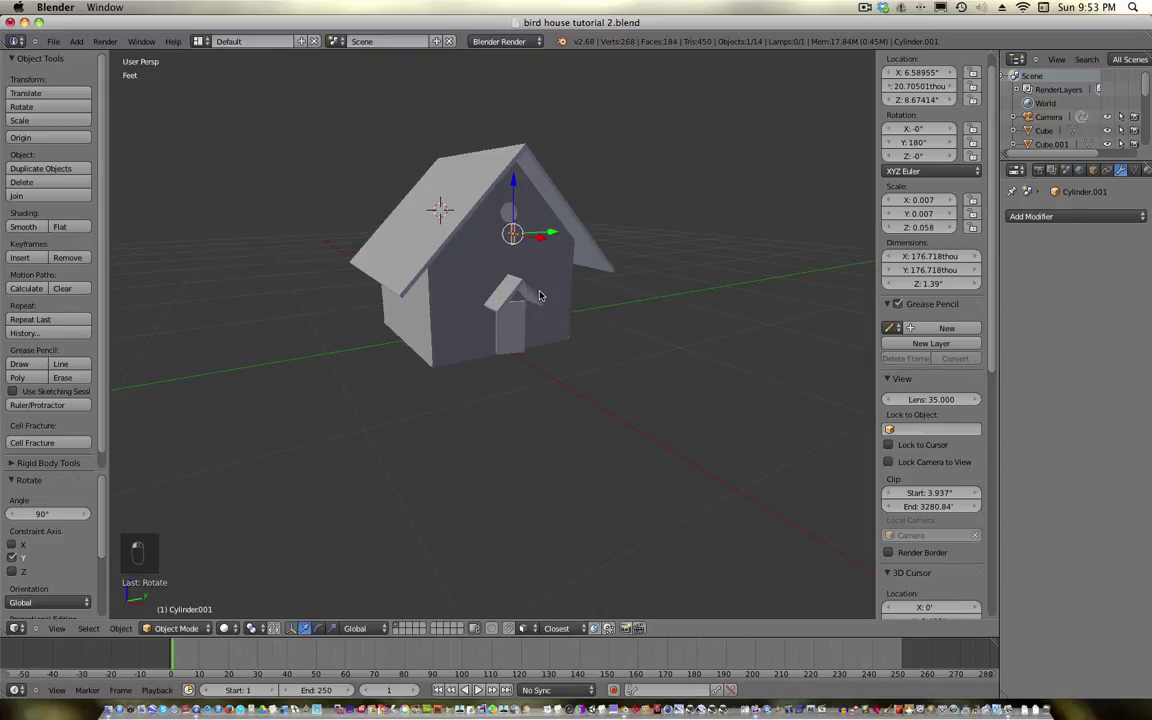
Scale the upright peg copy by about 9.36 into a post and lower it about 1.01 feet along Z
{"action": "key", "text": "s"}
{"action": "left_click", "coordinate": [1049, 501]}
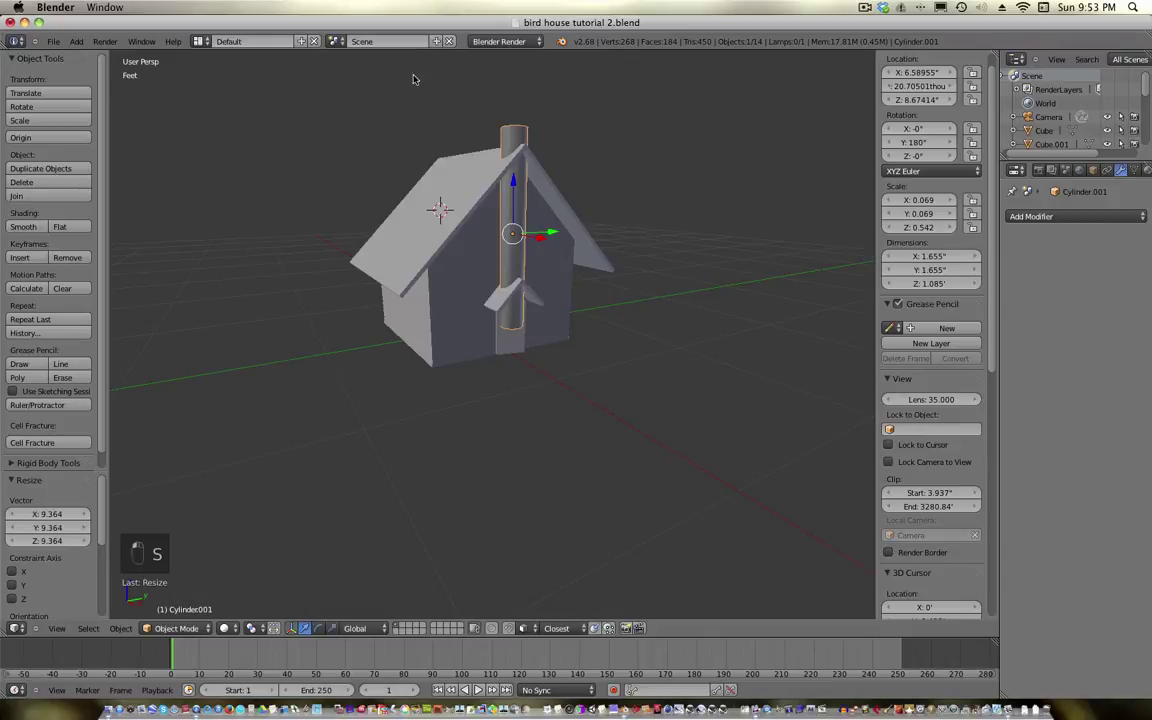
{"action": "left_click_drag", "start_coordinate": [517, 189], "coordinate": [532, 361]}
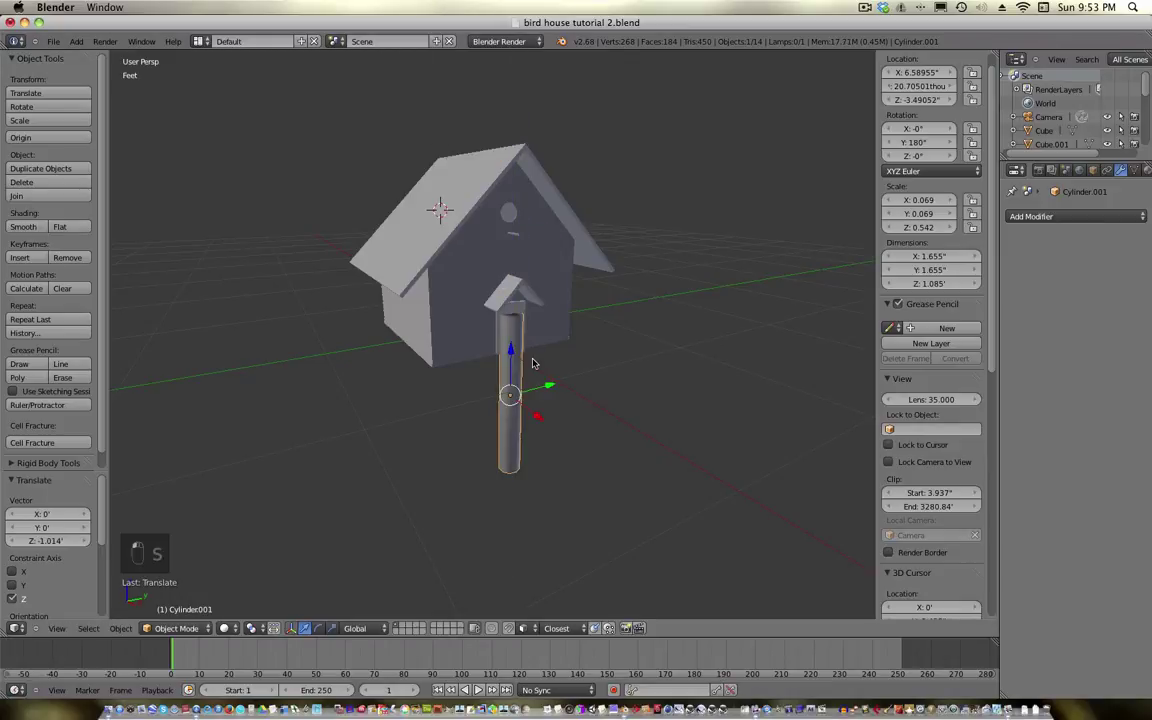
Move the post about 5.85 inches along negative X beneath the house and lower it until its top reaches the floor
{"action": "key", "text": "KP_7"}
{"action": "key", "text": "KP_5"}
{"action": "key", "text": "z"}
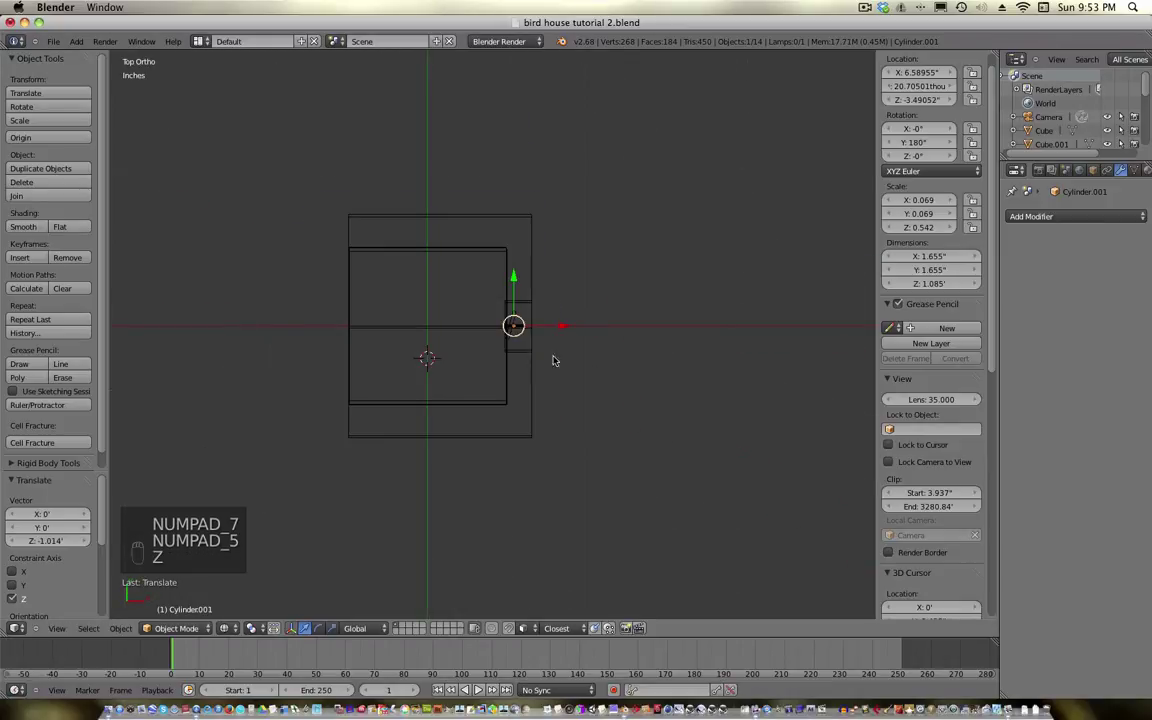
{"action": "left_click_drag", "start_coordinate": [560, 339], "coordinate": [489, 336]}
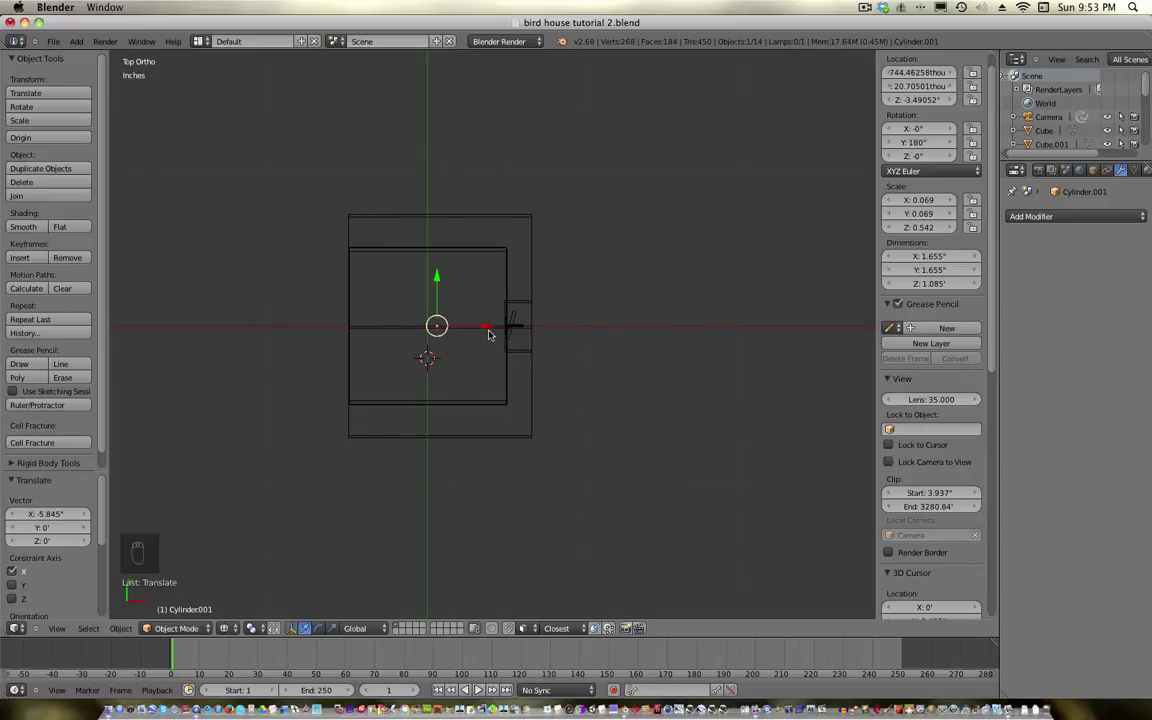
{"action": "key", "text": "KP_3"}
{"action": "left_click_drag", "start_coordinate": [502, 355], "coordinate": [500, 390]}
Lengthen the post by moving its bottom end ring of vertices 1.535 feet down along Z in mesh editing
{"action": "key", "text": "Tab"}
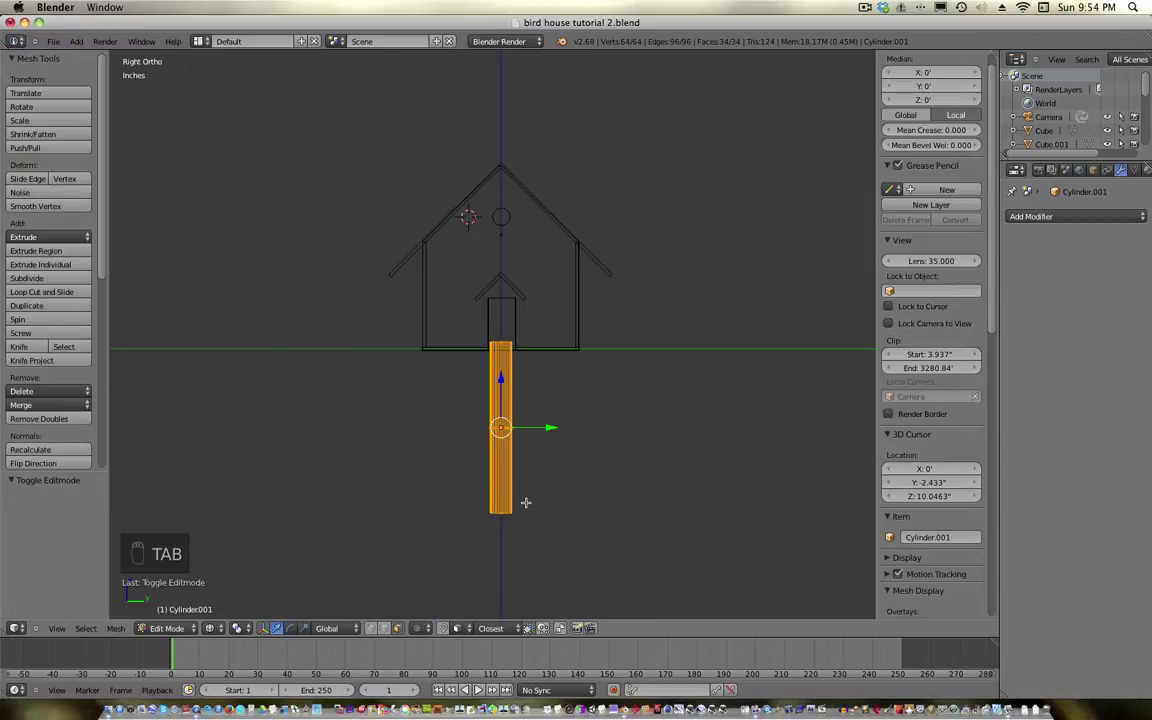
{"action": "middle_click_drag", "start_coordinate": [548, 445], "coordinate": [520, 470]}
{"action": "right_click", "coordinate": [515, 457]}
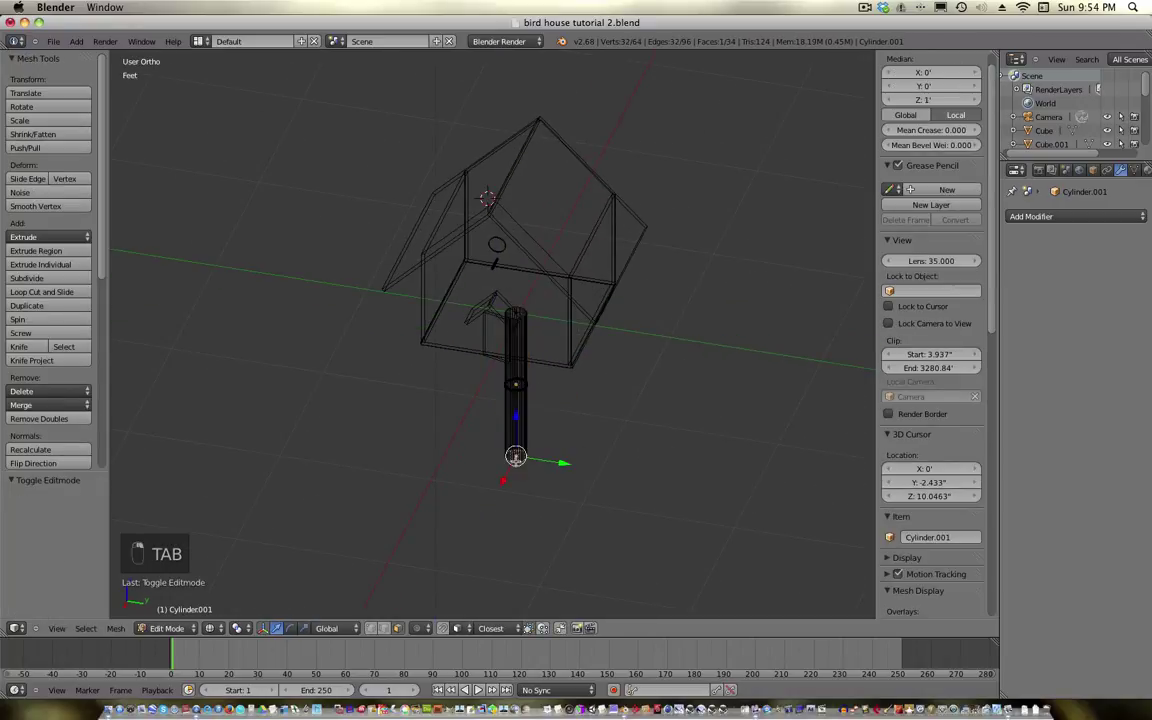
{"action": "left_click_drag", "start_coordinate": [521, 410], "coordinate": [540, 600]}
{"action": "middle_click_drag", "start_coordinate": [553, 512], "coordinate": [574, 457]}
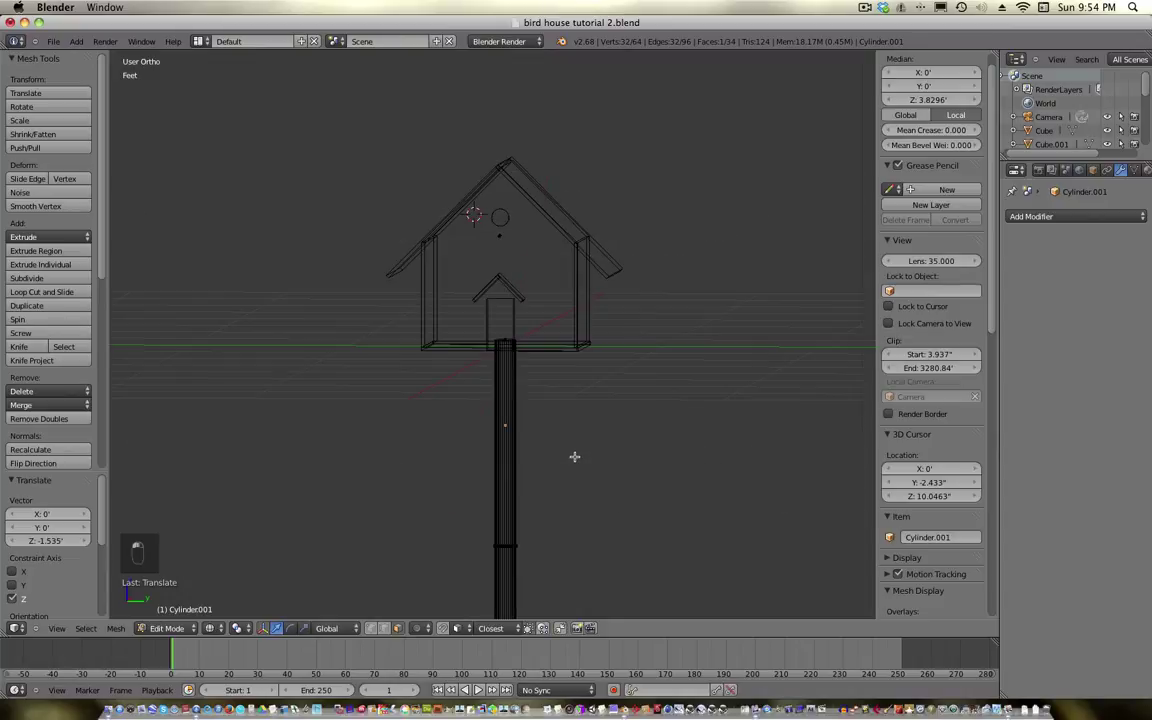
{"action": "key", "text": "Tab"}
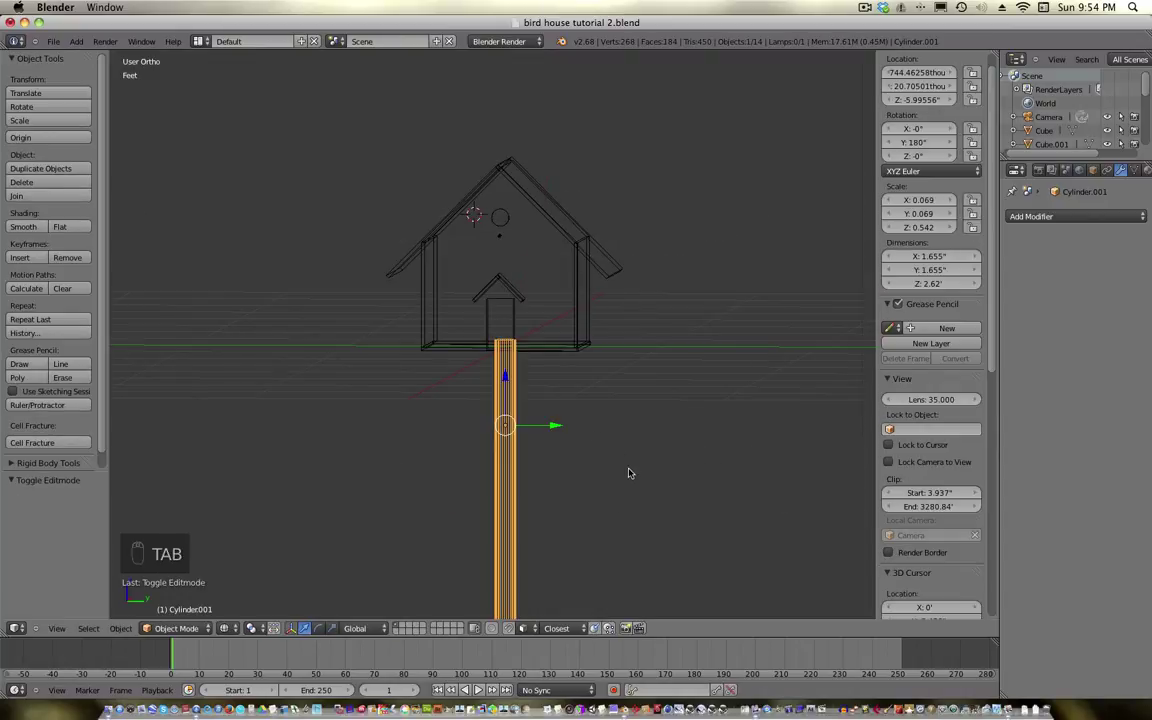
Show the bird house shaded in perspective and save over the existing file bird house tutorial 2.blend
{"action": "key", "text": "z"}
{"action": "middle_click_drag", "start_coordinate": [640, 463], "coordinate": [653, 478]}
{"action": "key", "text": "KP_5"}
{"action": "key", "text": "s"}
{"action": "key", "text": "s"}
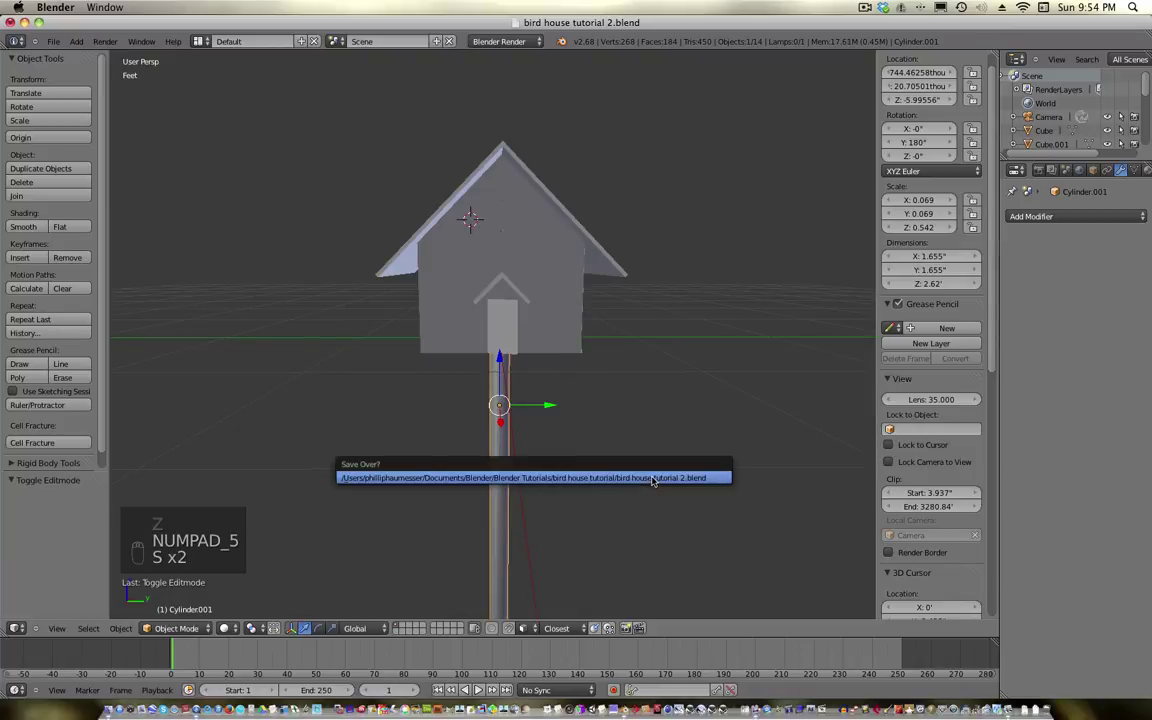
{"action": "middle_click_drag", "start_coordinate": [676, 414], "coordinate": [656, 387]}
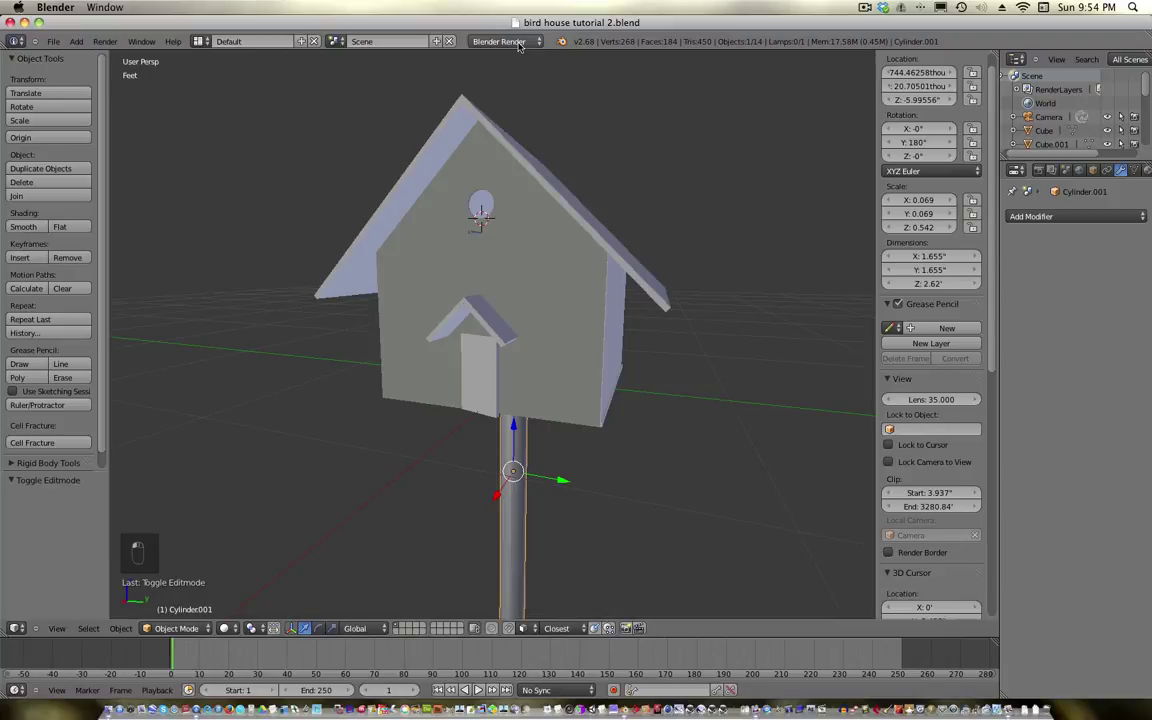
Switch the render engine to Cycles and enable world nodes with an Environment Texture as the background colour
{"action": "left_click", "coordinate": [519, 42]}
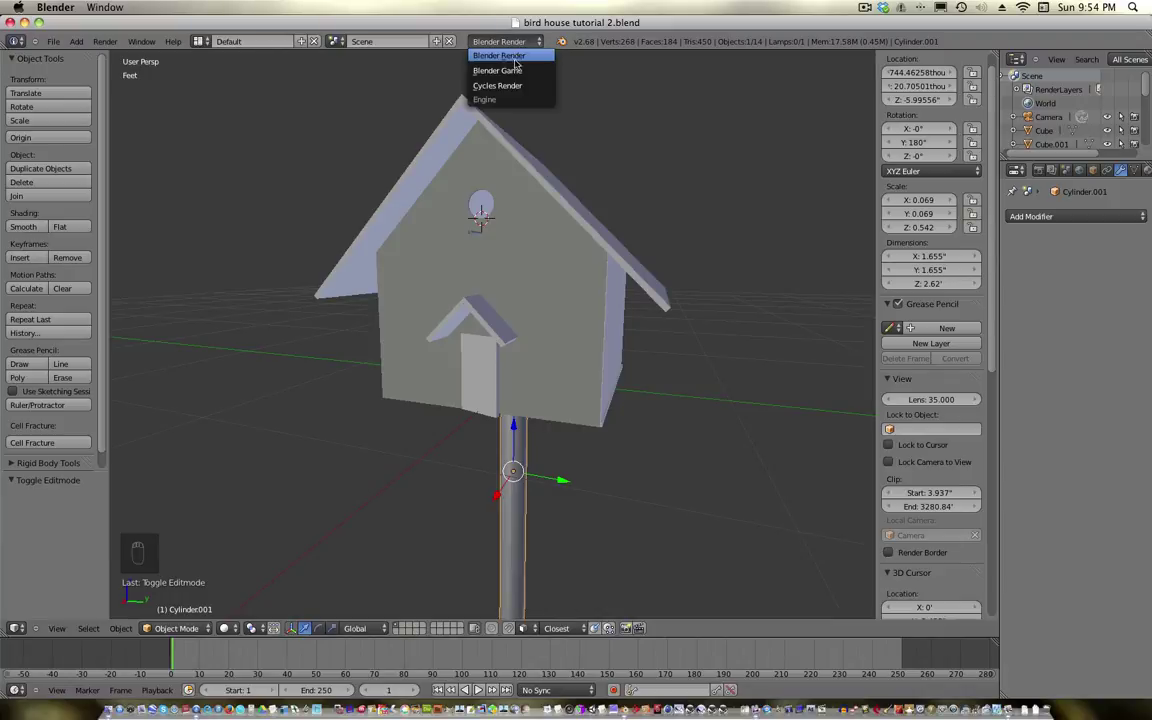
{"action": "left_click", "coordinate": [515, 85]}
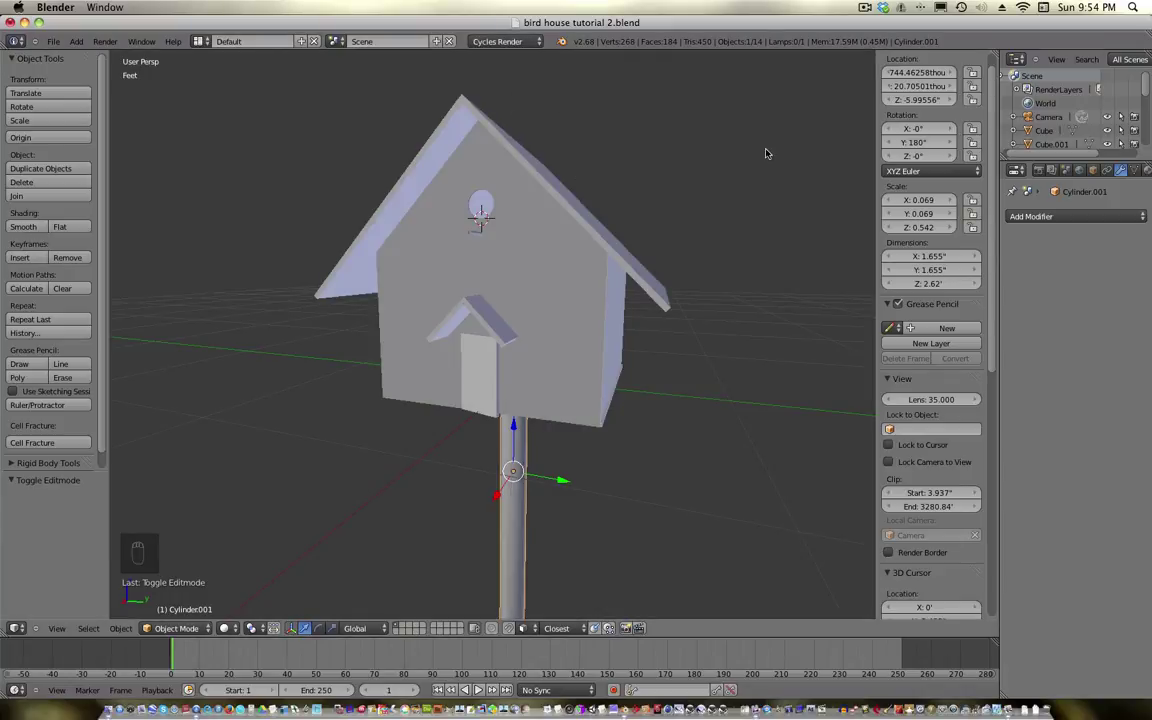
{"action": "left_click", "coordinate": [1079, 170]}
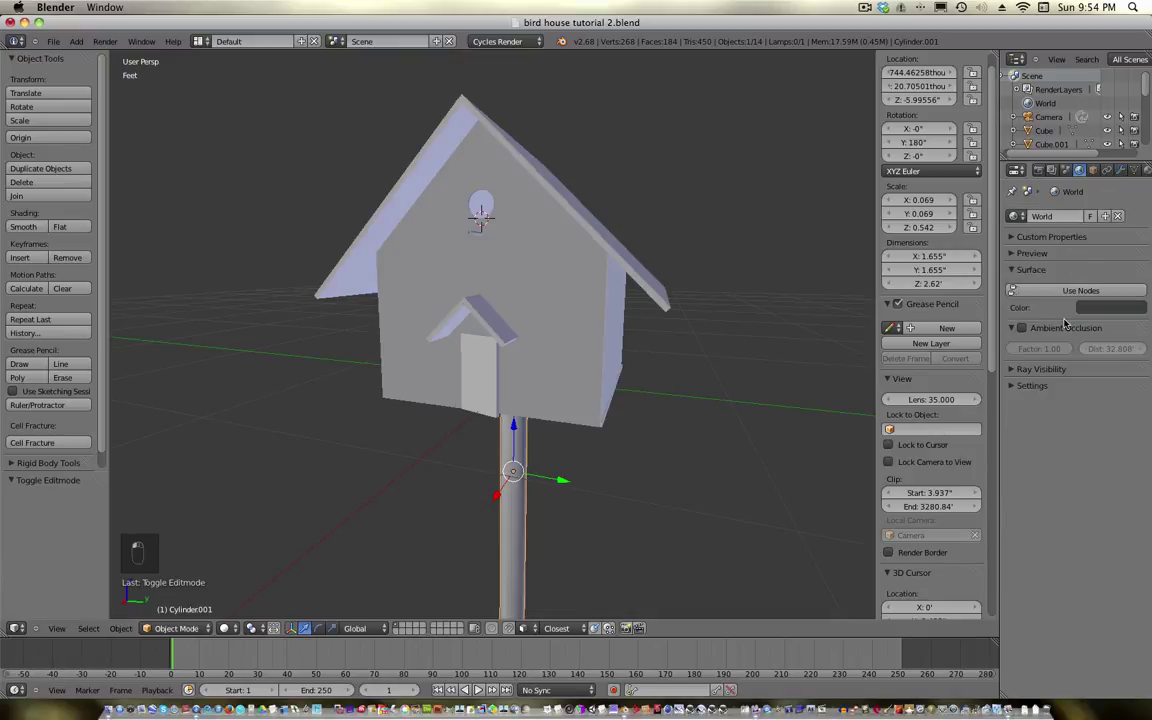
{"action": "left_click", "coordinate": [1072, 291]}
{"action": "left_click", "coordinate": [1080, 291]}
{"action": "left_click", "coordinate": [1140, 320]}
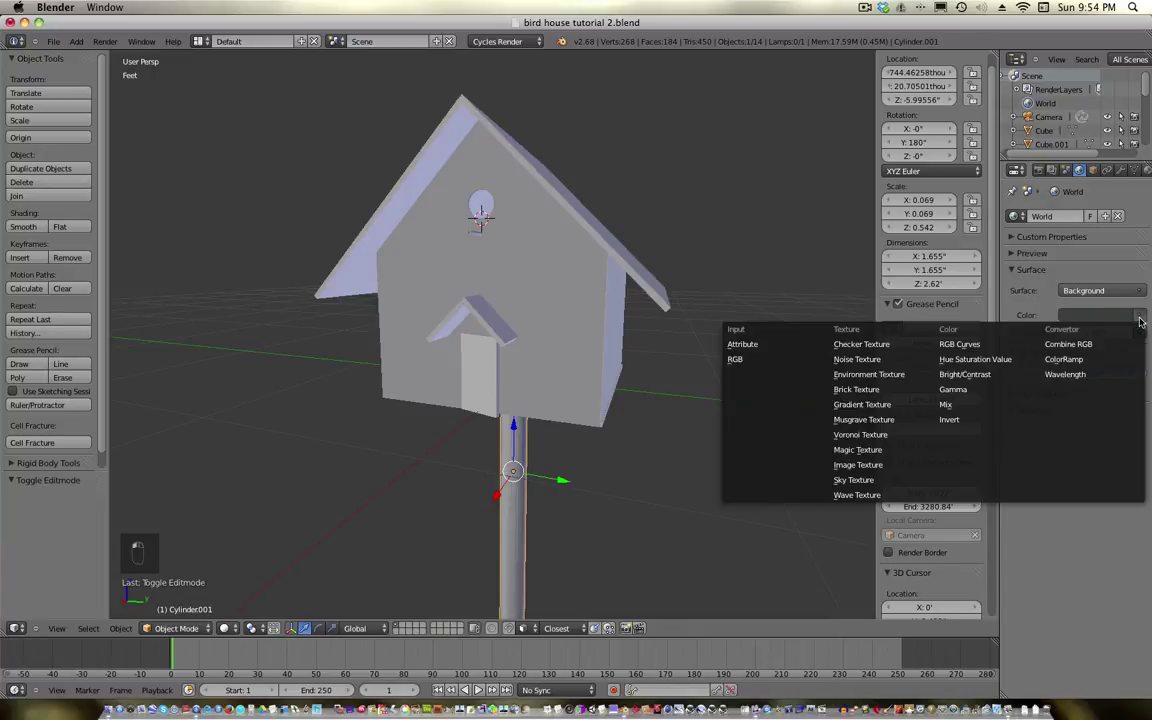
{"action": "left_click", "coordinate": [866, 374]}
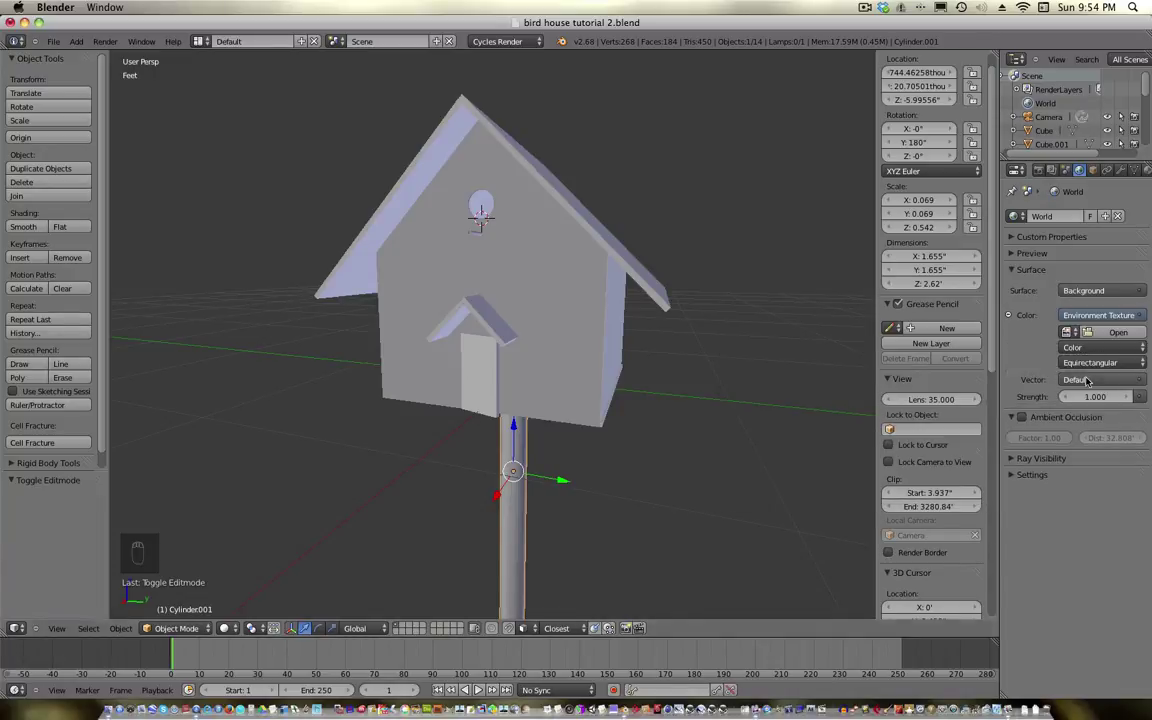
Browse for an environment image in the Topanga_Forest_B folder under textures/HDR images, with files shown as thumbnails
{"action": "left_click", "coordinate": [1118, 332]}
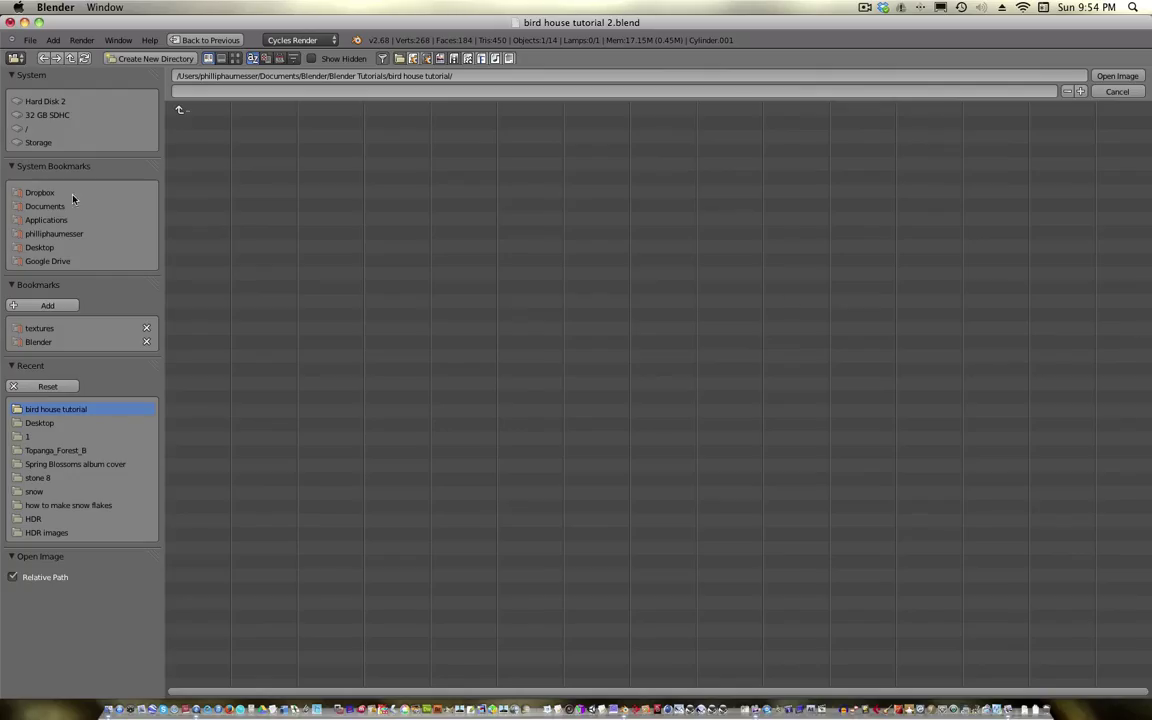
{"action": "left_click", "coordinate": [42, 329]}
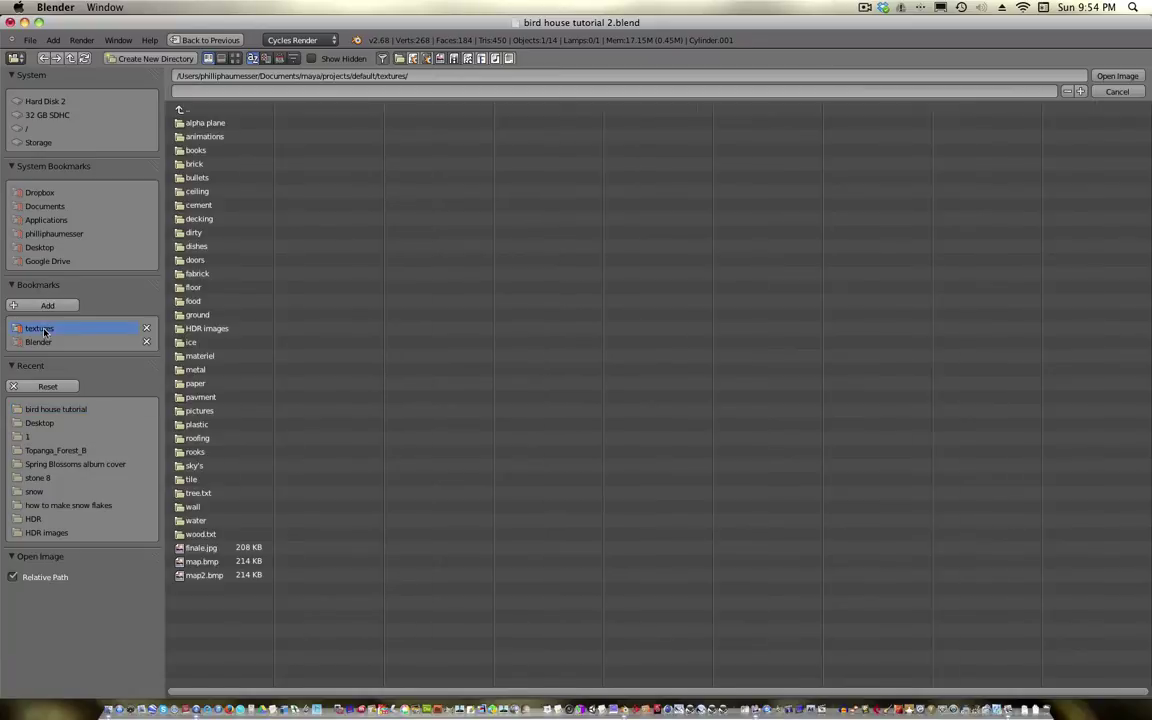
{"action": "left_click", "coordinate": [205, 328]}
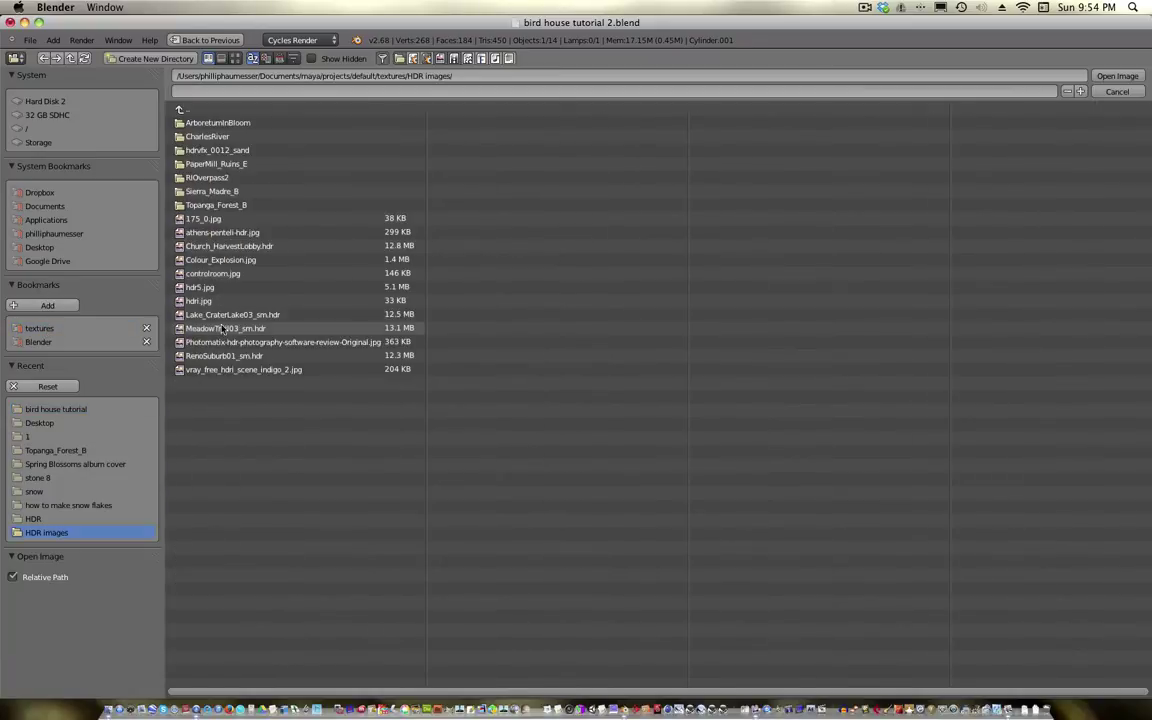
{"action": "left_click", "coordinate": [224, 206]}
{"action": "left_click", "coordinate": [236, 59]}
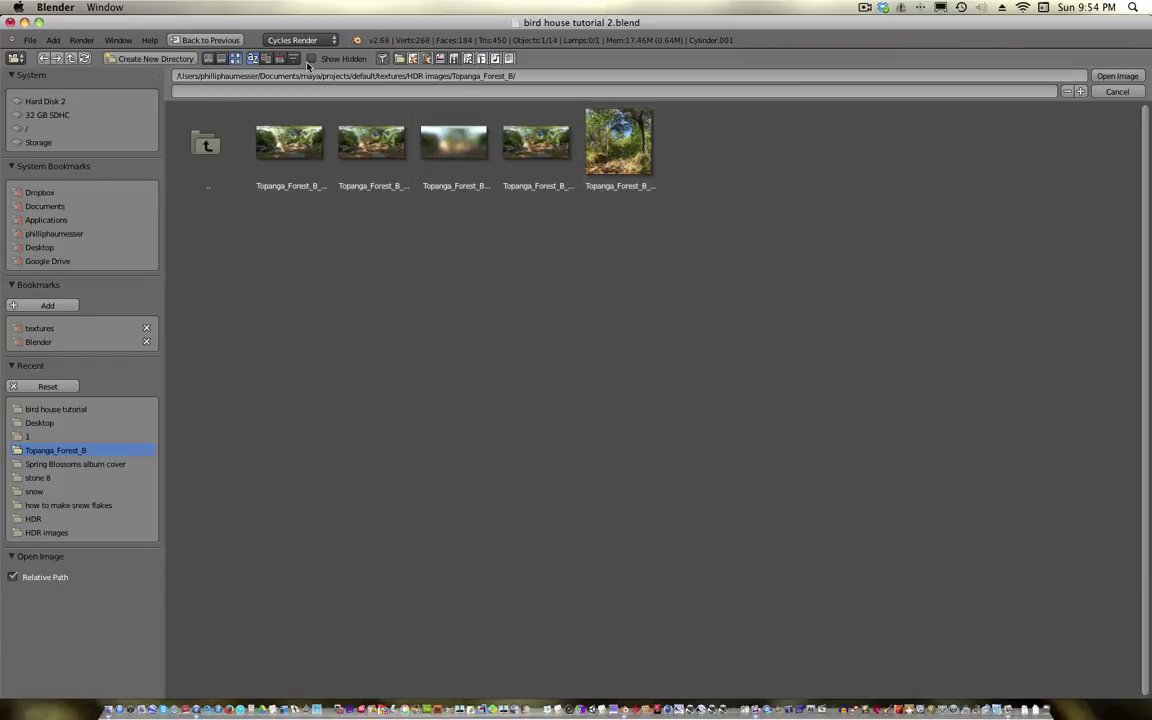
Look through the other folders in HDR images and compare their thumbnails for a suitable environment background
{"action": "left_click", "coordinate": [206, 145]}
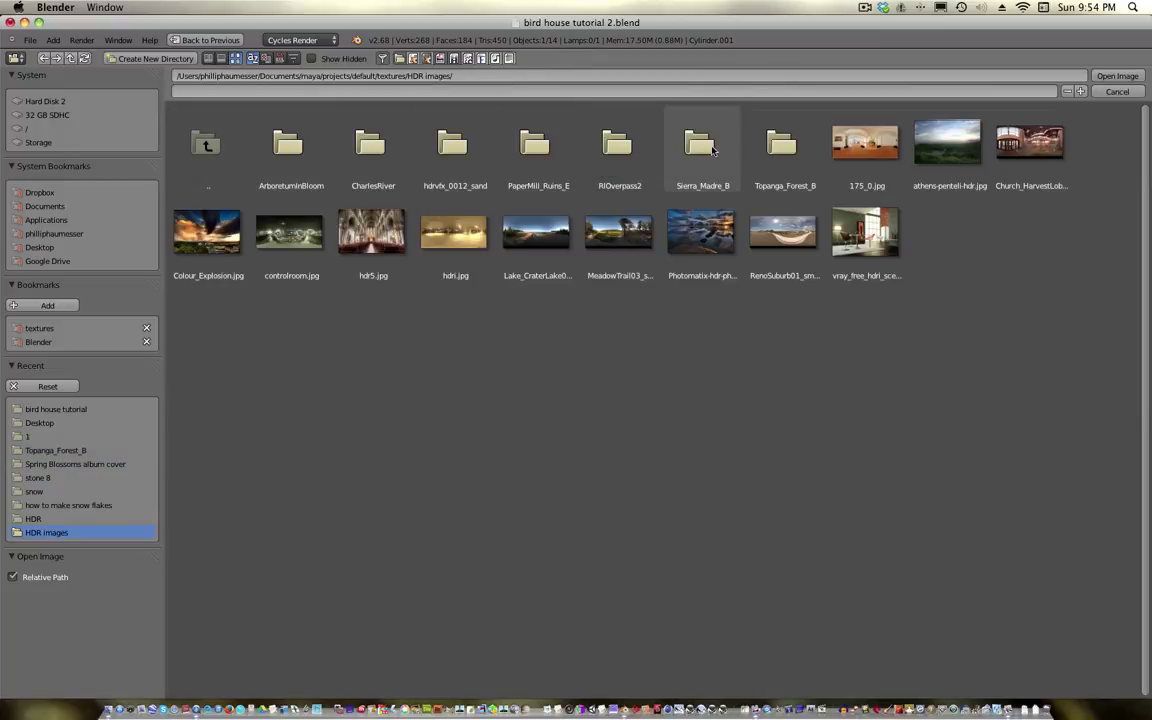
{"action": "left_click", "coordinate": [634, 138]}
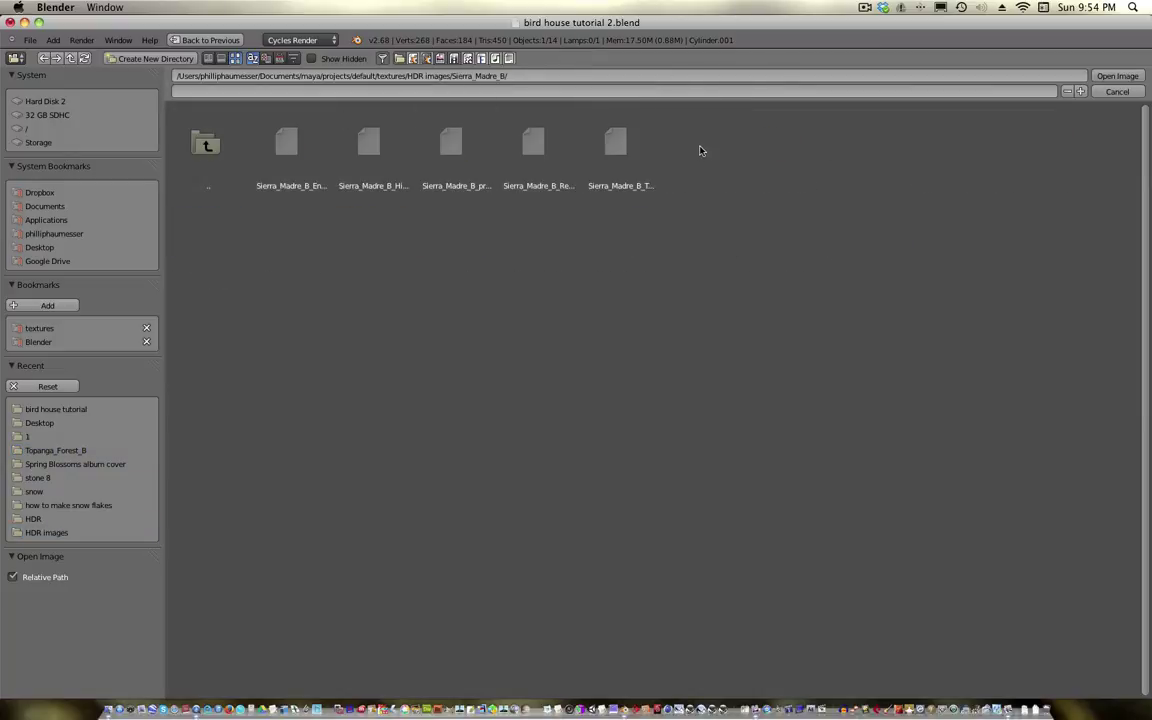
{"action": "left_click", "coordinate": [206, 145]}
{"action": "left_click", "coordinate": [510, 160]}
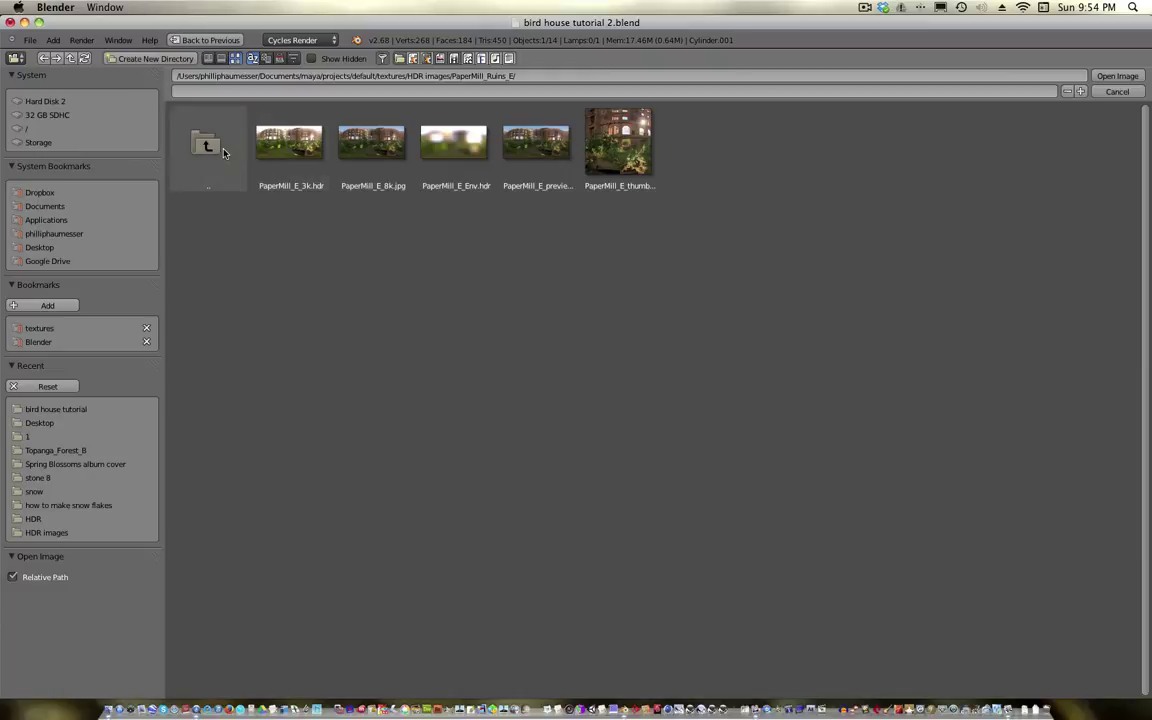
{"action": "left_click", "coordinate": [212, 146]}
{"action": "left_click", "coordinate": [580, 139]}
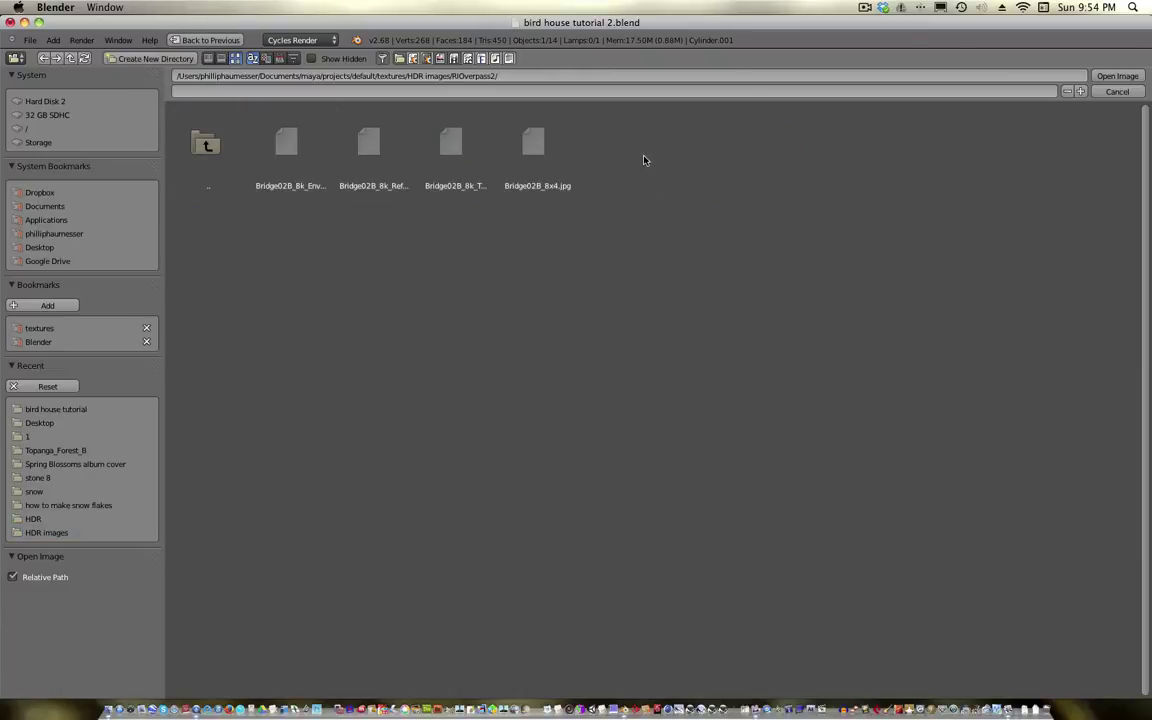
{"action": "left_click", "coordinate": [214, 158]}
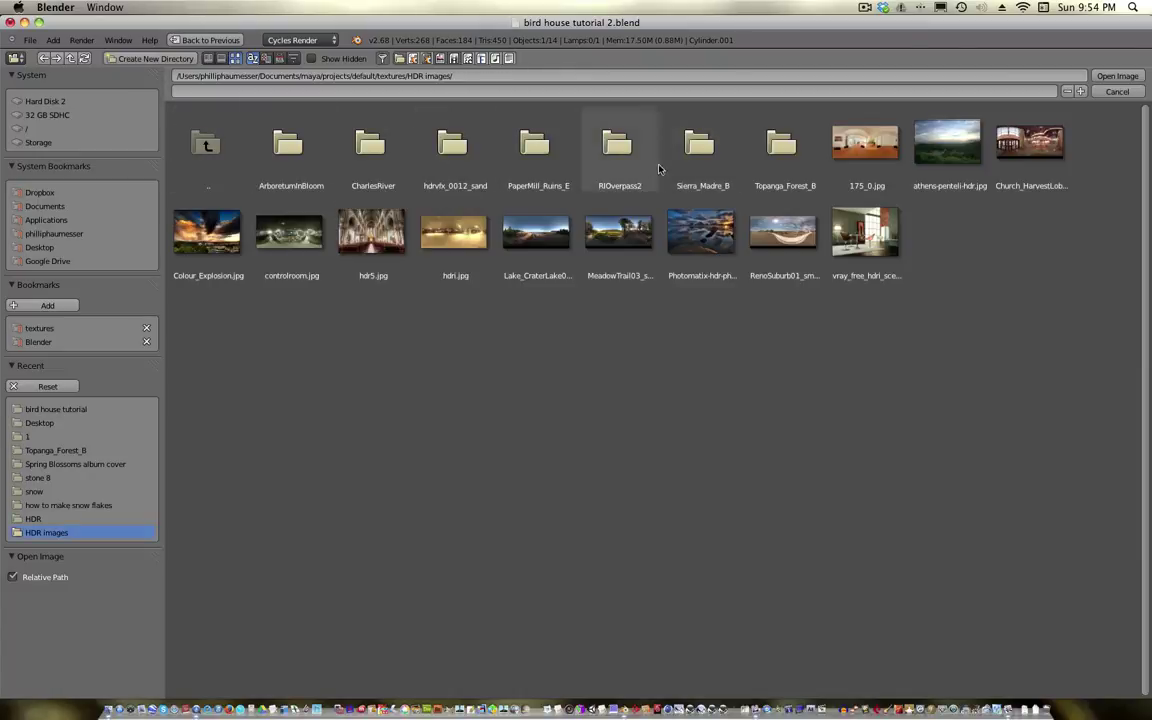
{"action": "left_click", "coordinate": [696, 165]}
{"action": "left_click", "coordinate": [207, 158]}
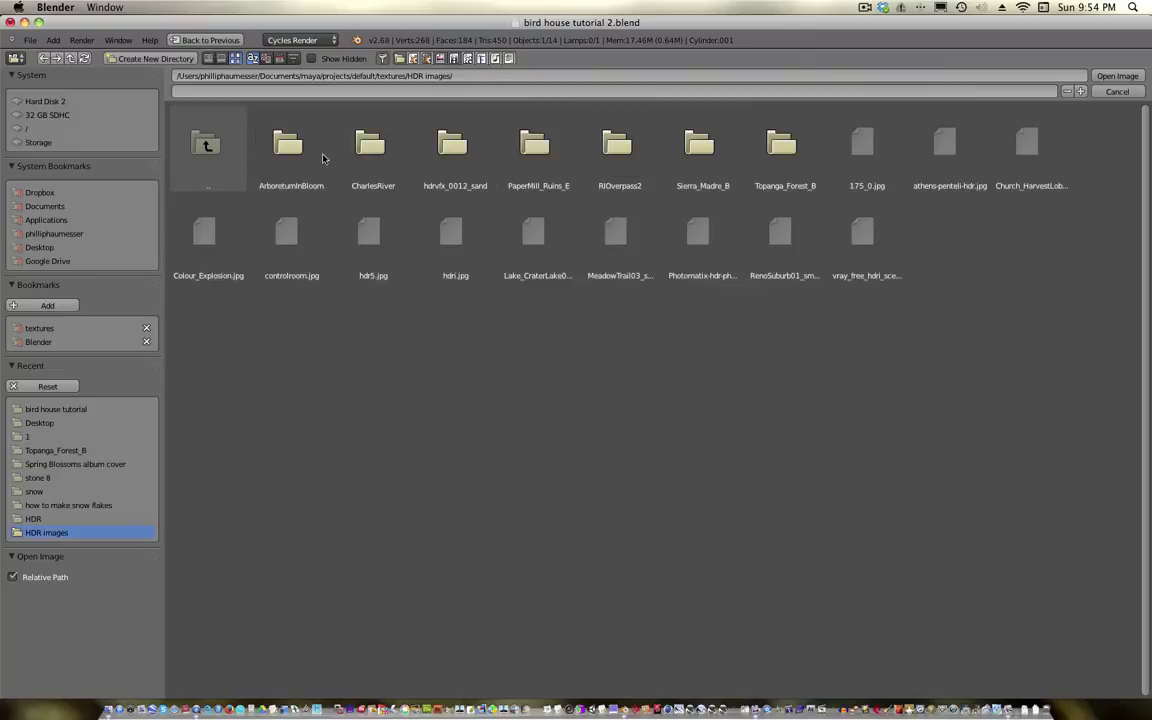
{"action": "left_click", "coordinate": [775, 150]}
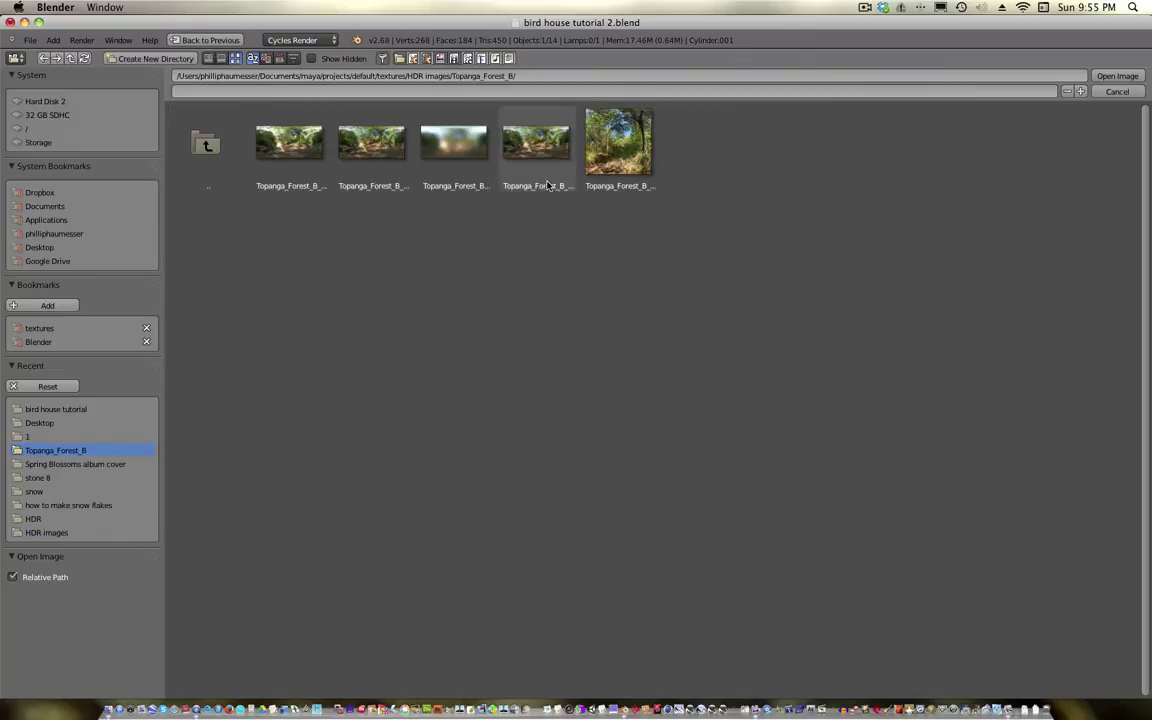
{"action": "left_click", "coordinate": [218, 165]}
{"action": "left_click", "coordinate": [441, 151]}
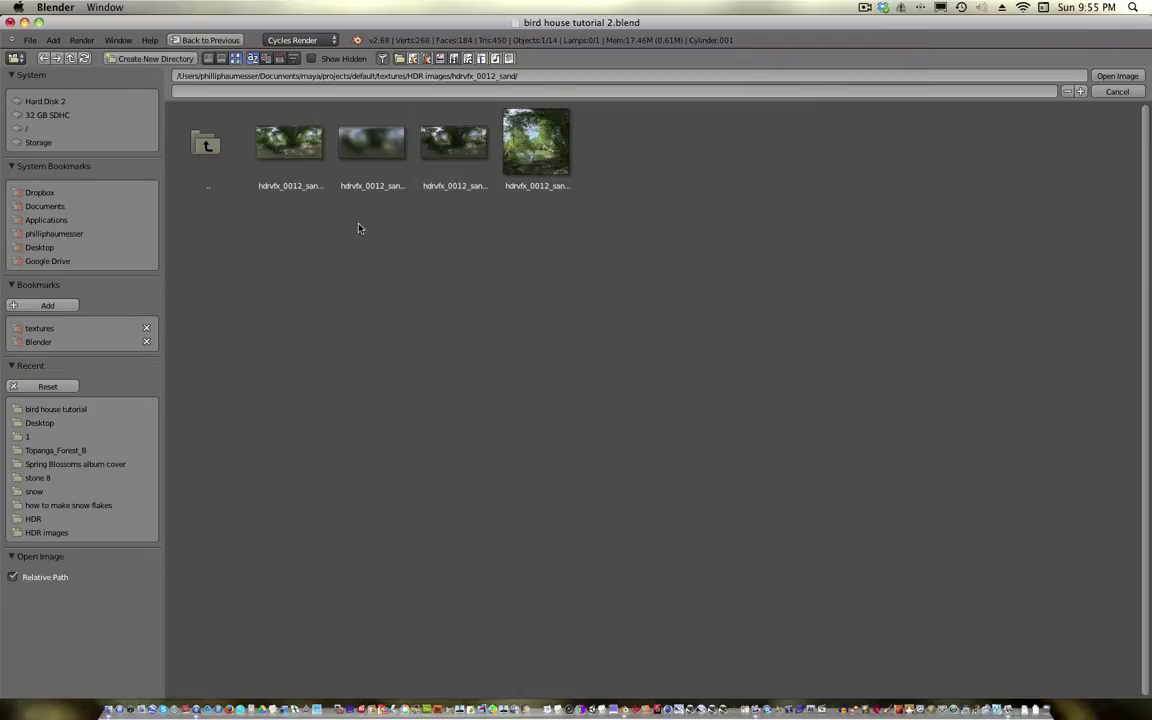
{"action": "left_click", "coordinate": [216, 160]}
{"action": "left_click", "coordinate": [368, 155]}
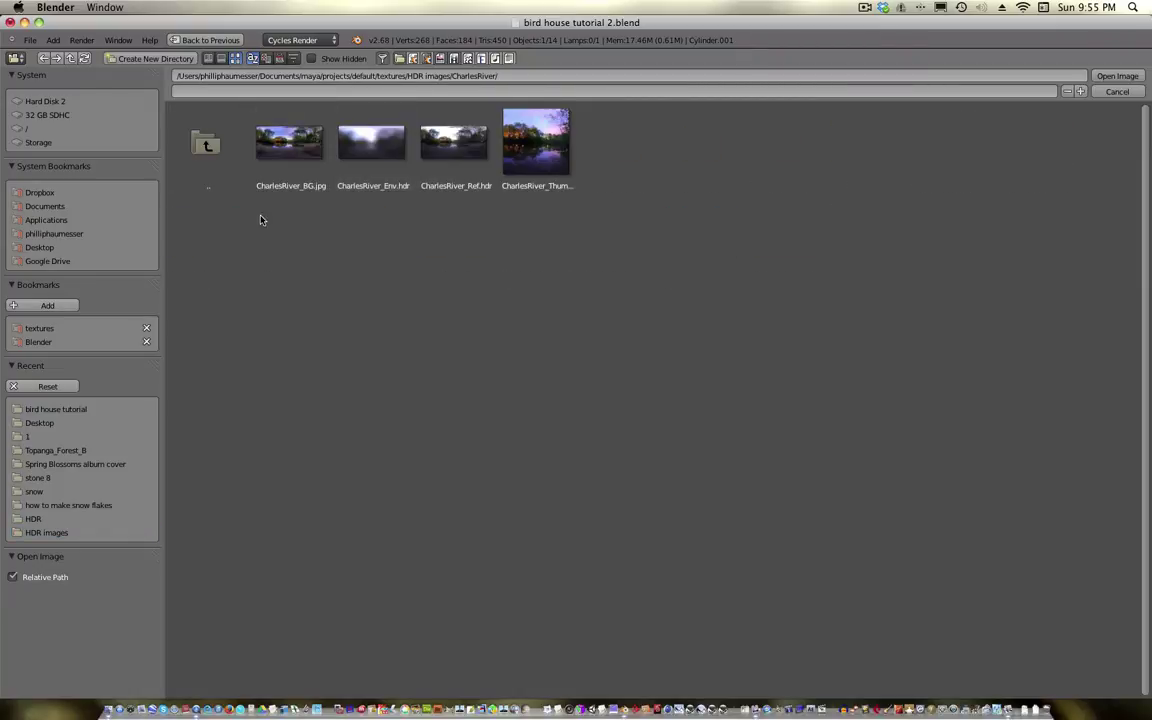
{"action": "left_click", "coordinate": [212, 160]}
{"action": "left_click", "coordinate": [255, 160]}
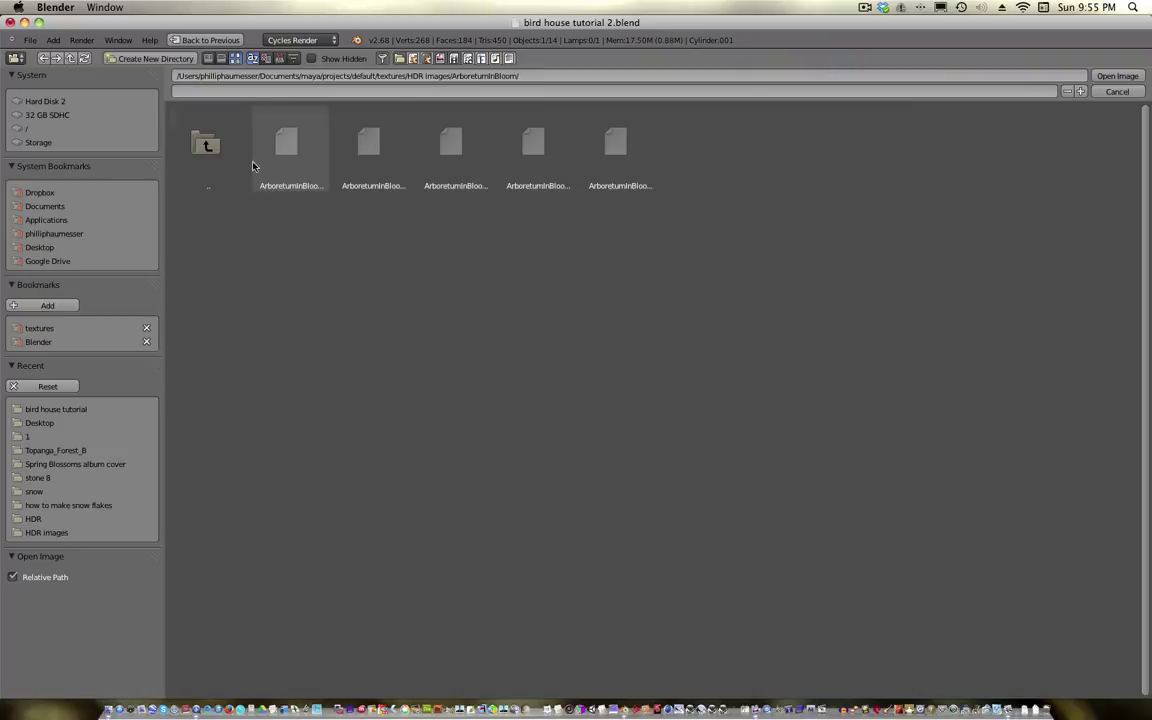
{"action": "left_click", "coordinate": [216, 149]}
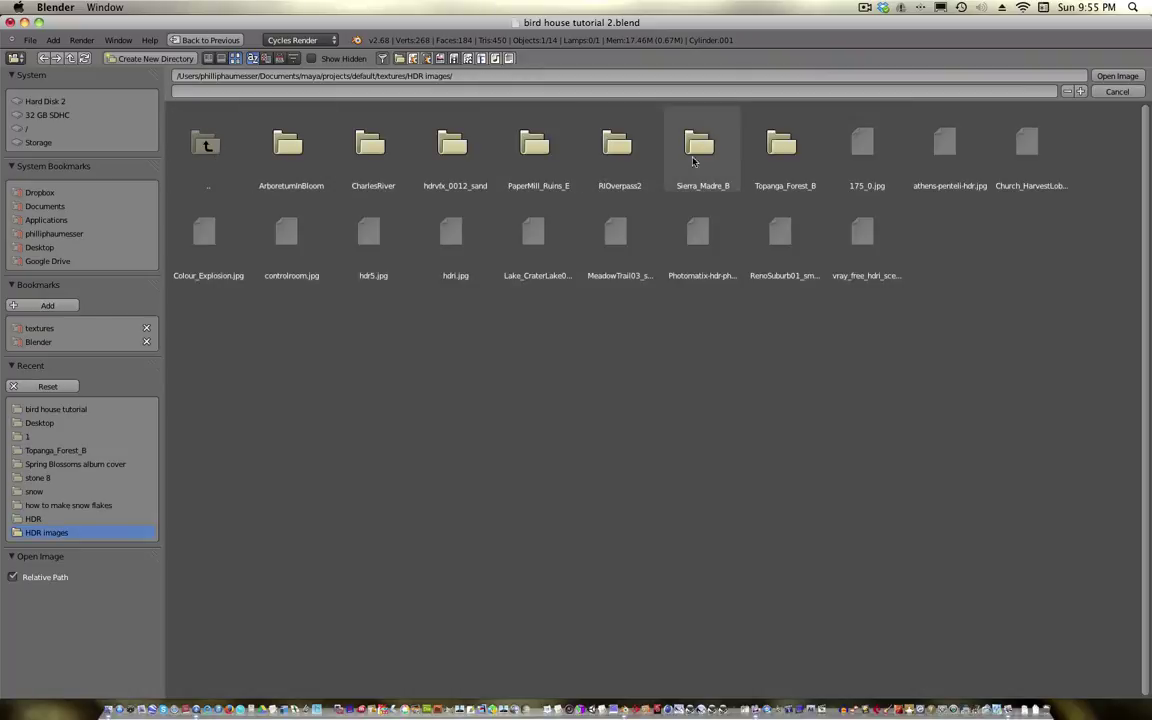
Load Topanga_Forest_B_3k.hdr from the Topanga_Forest_B folder as the world's environment texture
{"action": "left_click", "coordinate": [785, 145]}
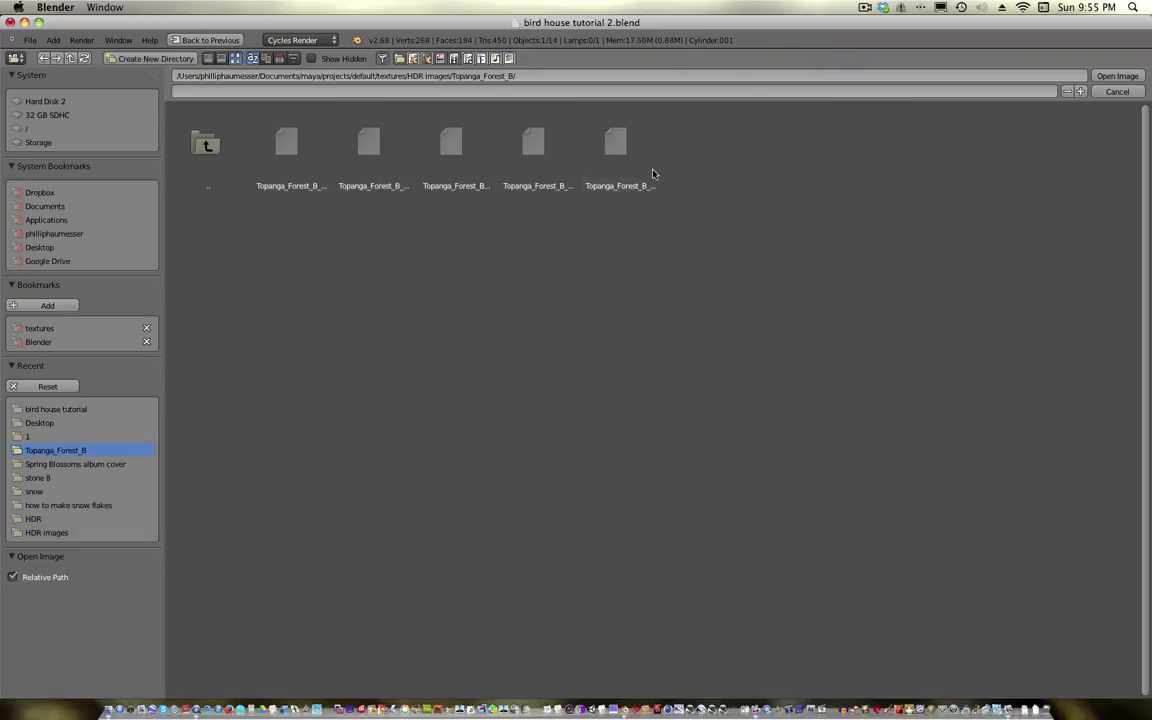
{"action": "left_click", "coordinate": [289, 145]}
{"action": "left_click", "coordinate": [1117, 76]}
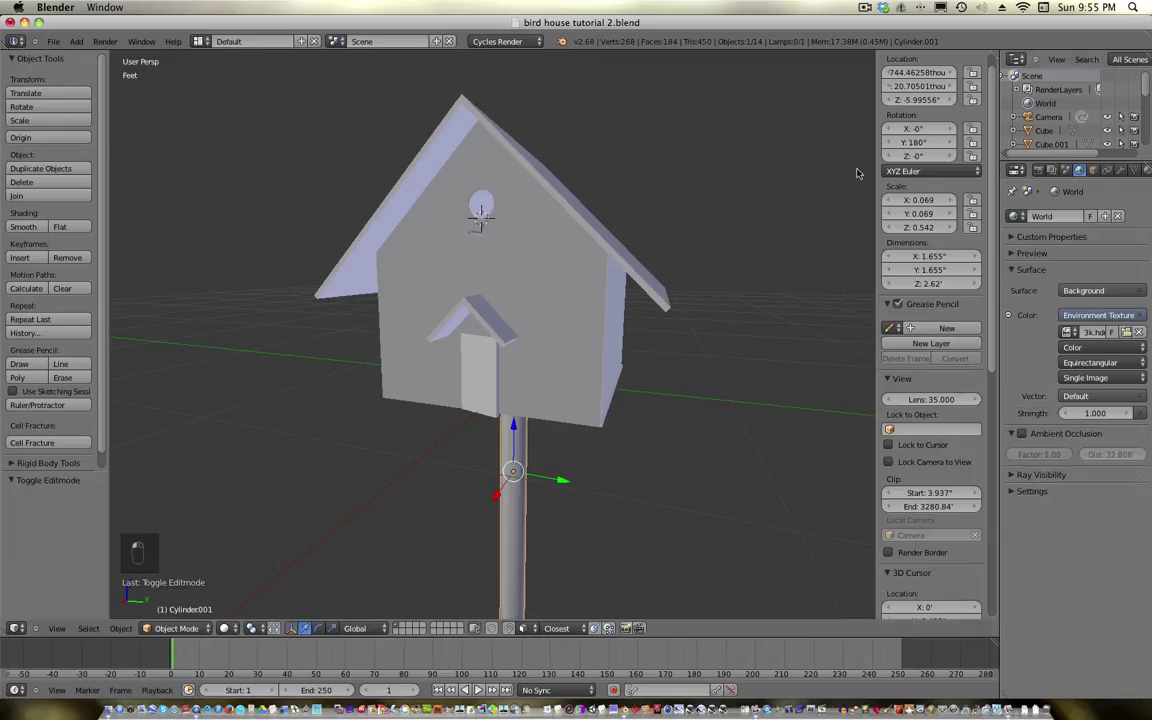
Set the viewport shading to Rendered and view the bird house front against the forest background
{"action": "left_click", "coordinate": [230, 629]}
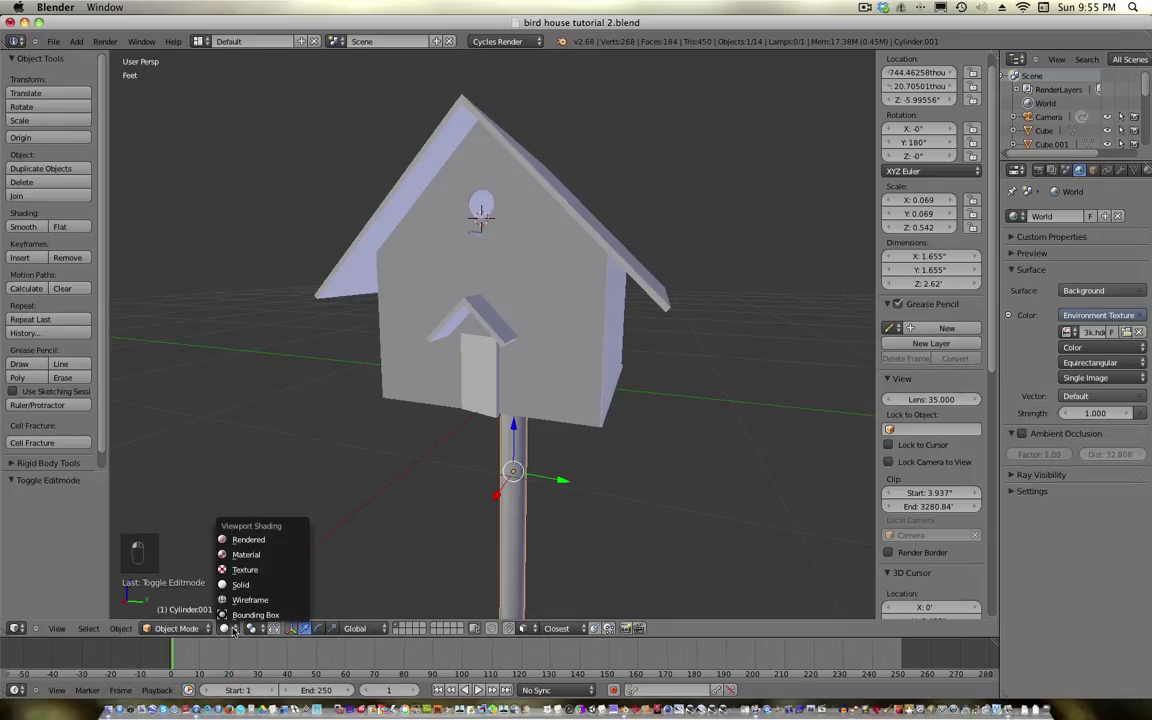
{"action": "left_click", "coordinate": [266, 539]}
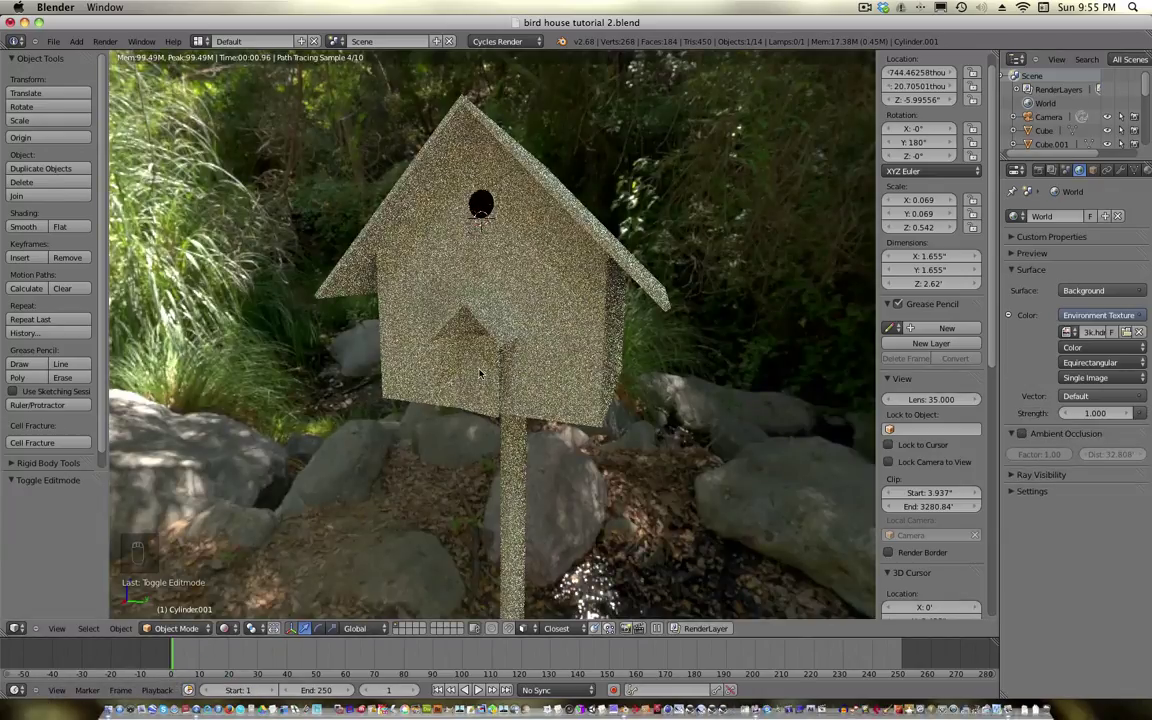
{"action": "middle_click_drag", "start_coordinate": [381, 351], "coordinate": [453, 369]}
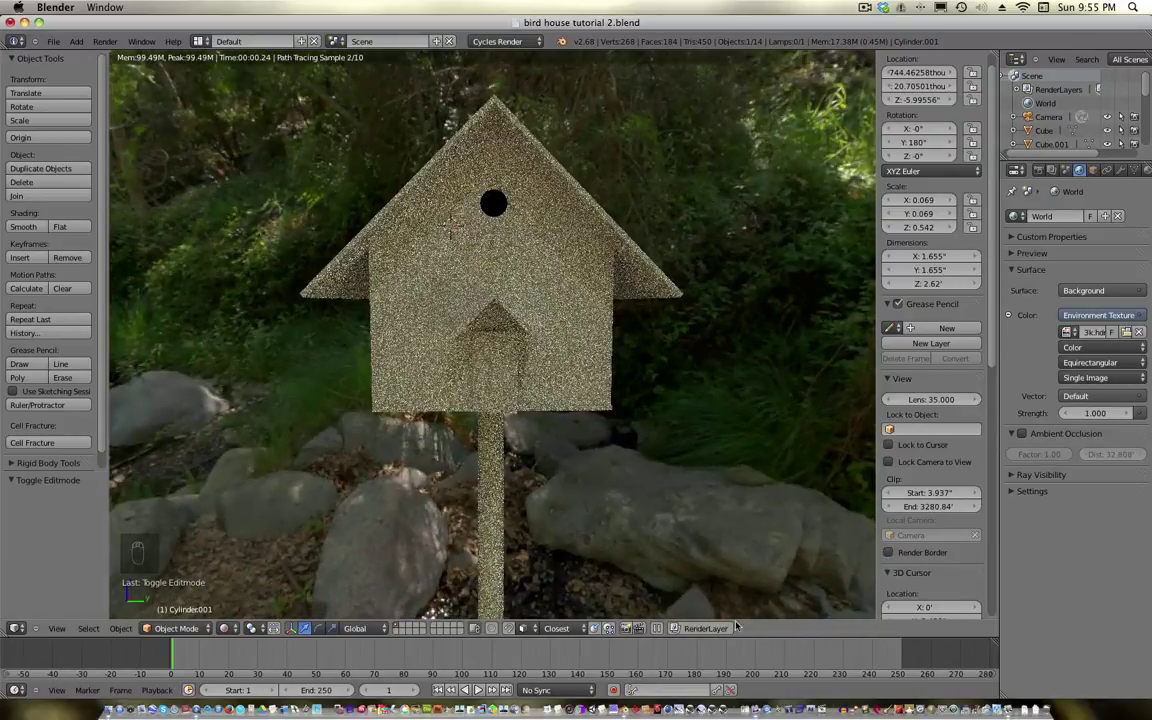
Enlarge the timeline area and turn it into a Node Editor showing the world's shader nodes
{"action": "left_click_drag", "start_coordinate": [768, 638], "coordinate": [200, 415]}
{"action": "left_click", "coordinate": [17, 690]}
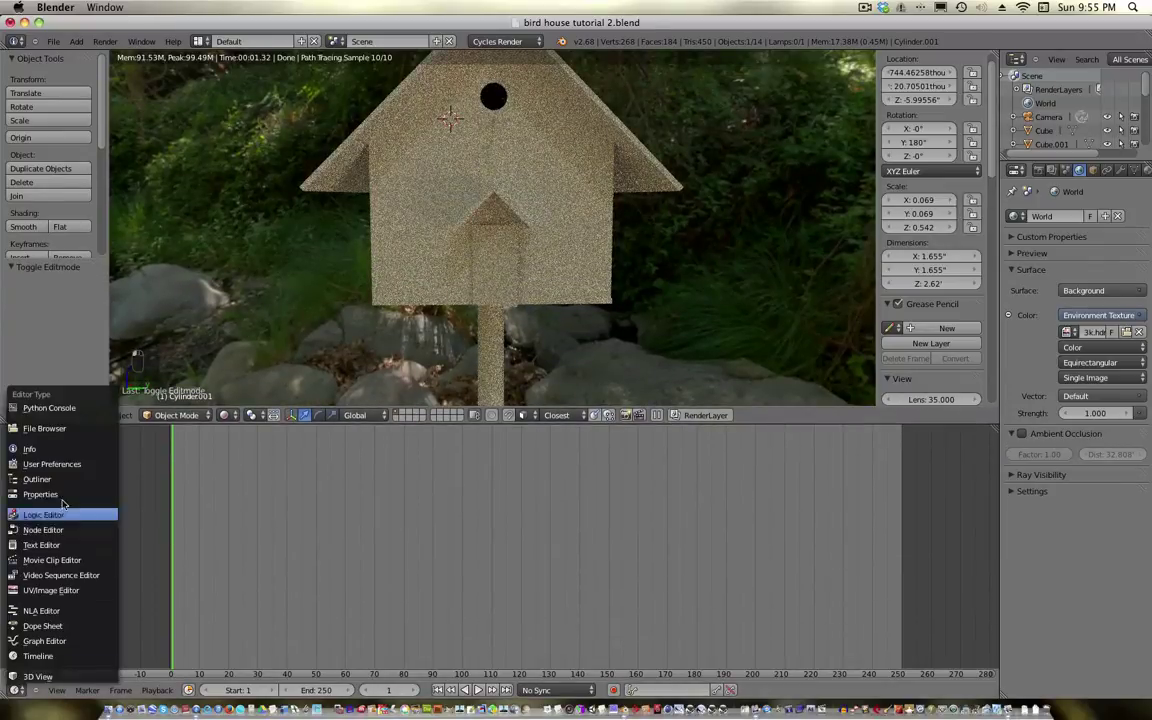
{"action": "left_click", "coordinate": [50, 472]}
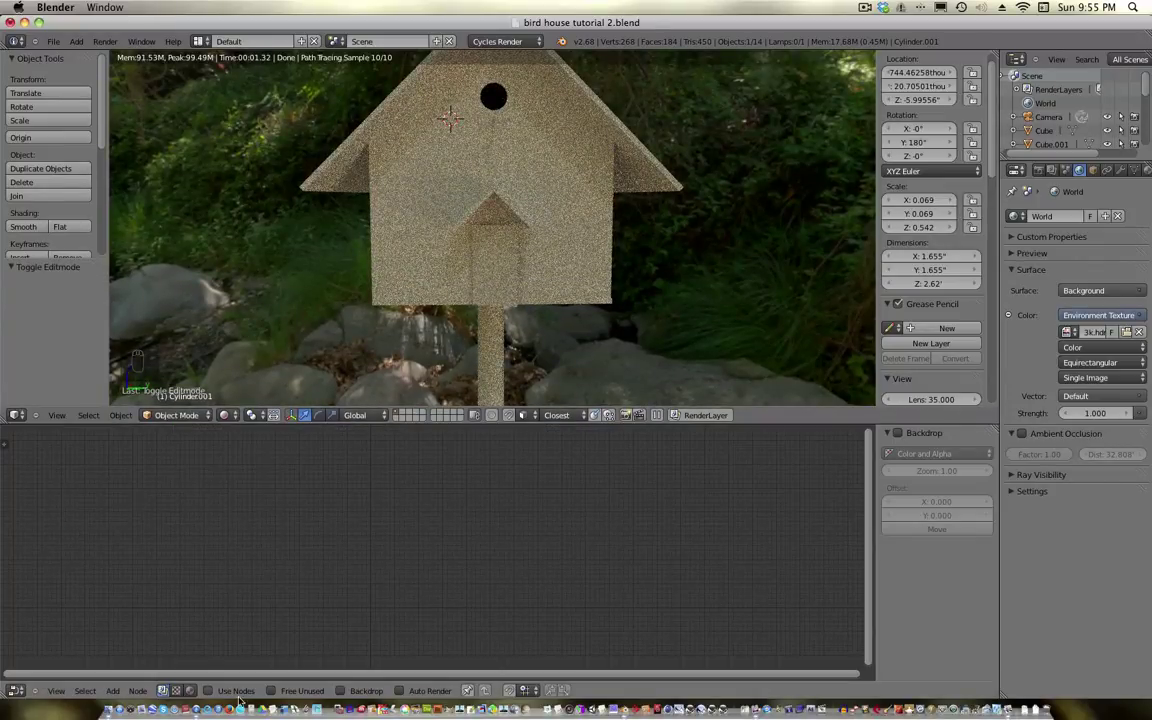
{"action": "left_click", "coordinate": [190, 691]}
{"action": "left_click", "coordinate": [211, 690]}
{"action": "scroll", "coordinate": [360, 580], "scroll_direction": "up", "scroll_amount": 4}
{"action": "scroll", "coordinate": [445, 581], "scroll_direction": "up", "scroll_amount": 2}
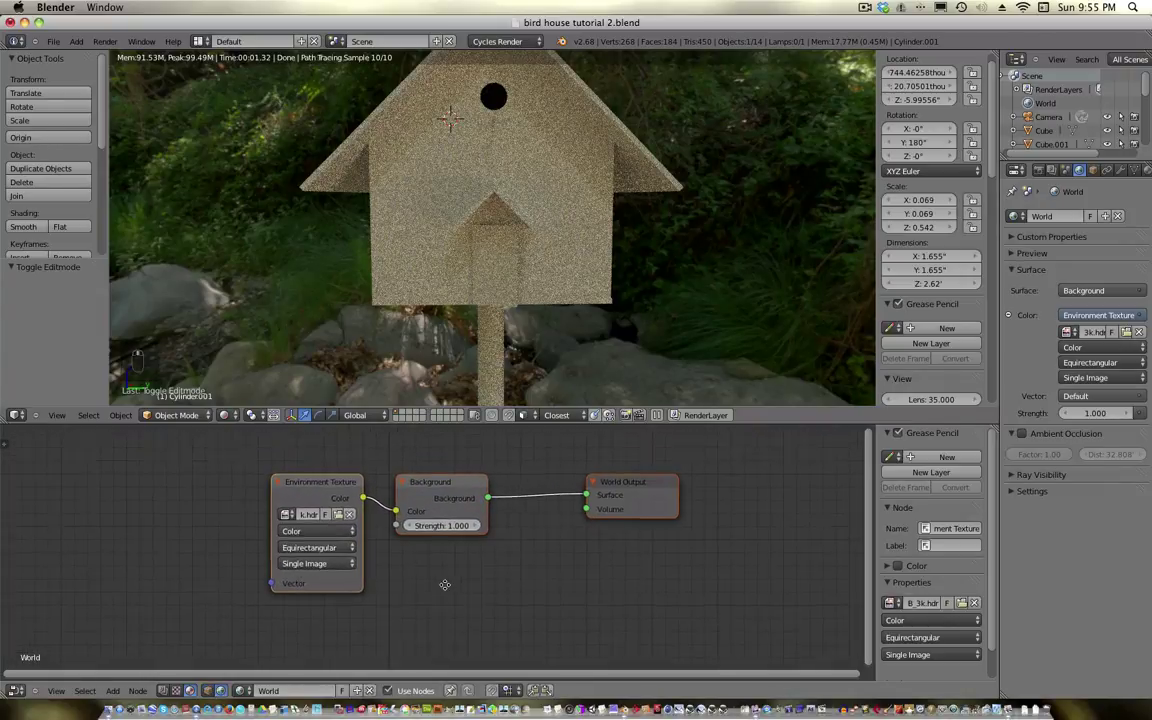
Add a Texture Coordinate node to the world node tree, placed before the Environment Texture node
{"action": "key", "text": "shift+a"}
{"action": "mouse_move", "coordinate": [291, 561]}
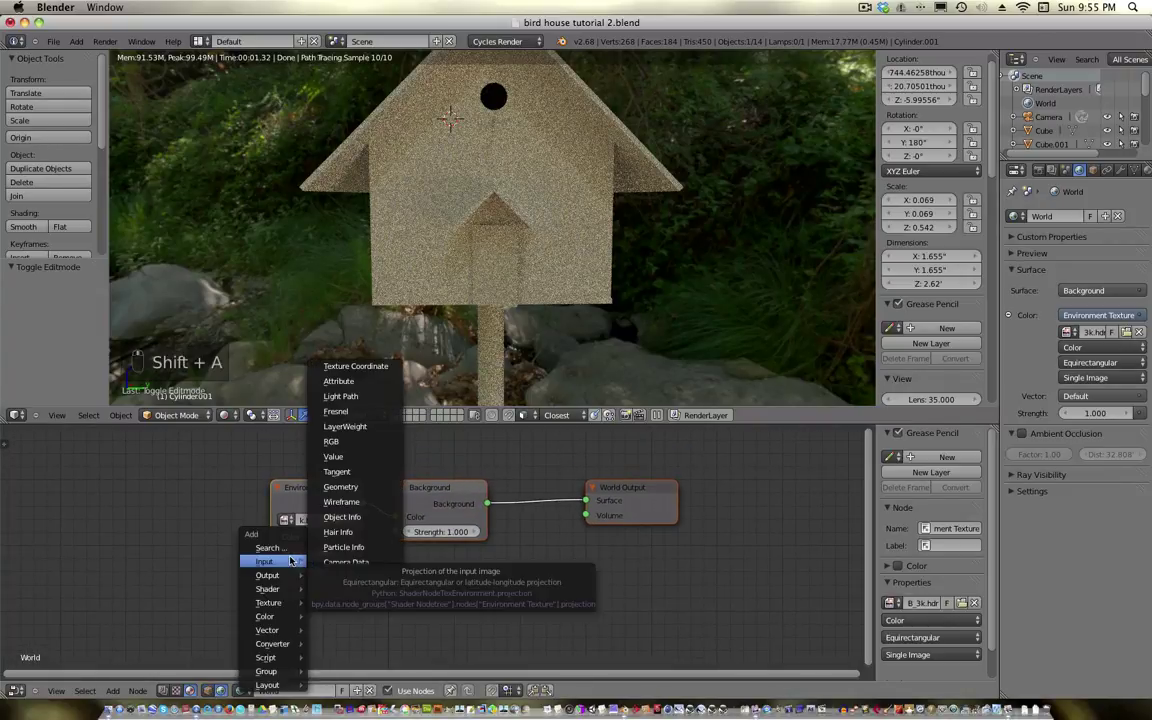
{"action": "left_click", "coordinate": [350, 366]}
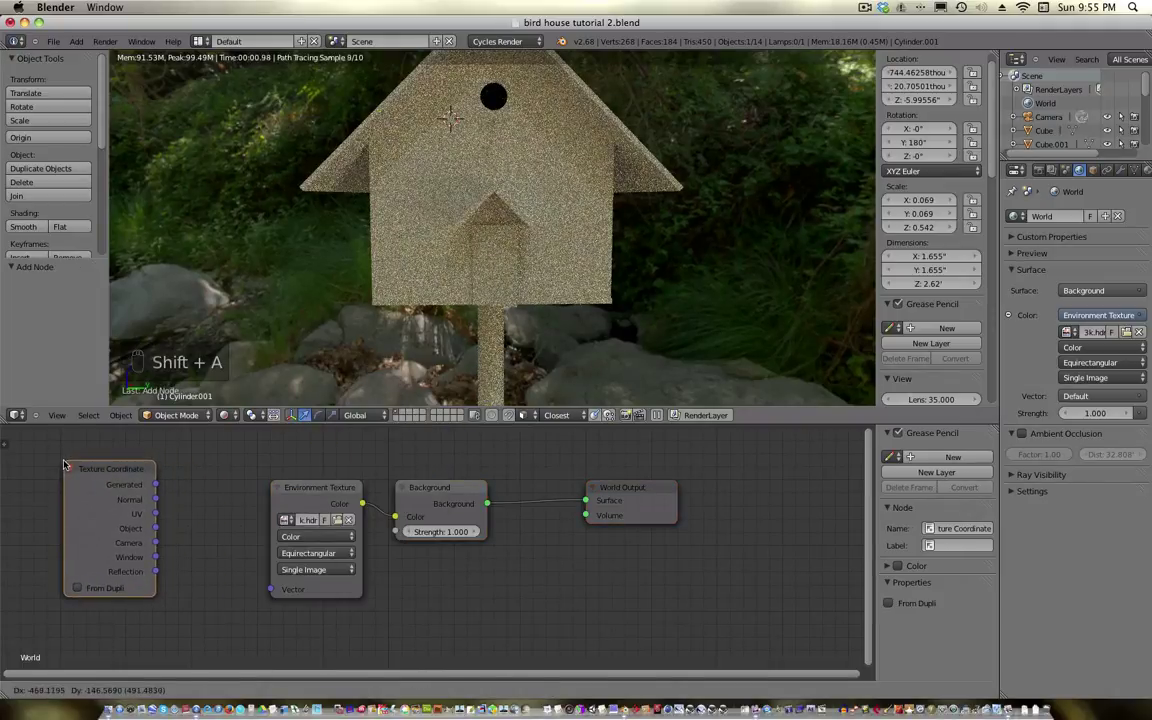
{"action": "left_click", "coordinate": [51, 468]}
Add a Mapping node between the Texture Coordinate and Environment Texture nodes, making room for it in the node tree
{"action": "key", "text": "shift+a"}
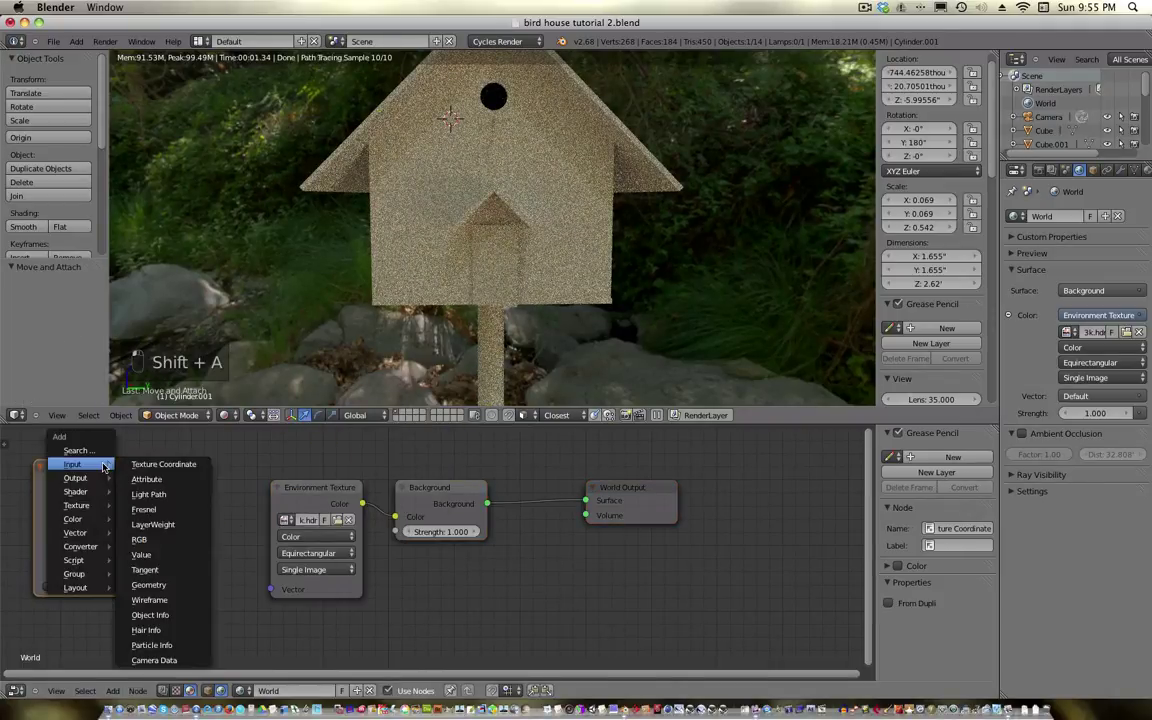
{"action": "mouse_move", "coordinate": [98, 548]}
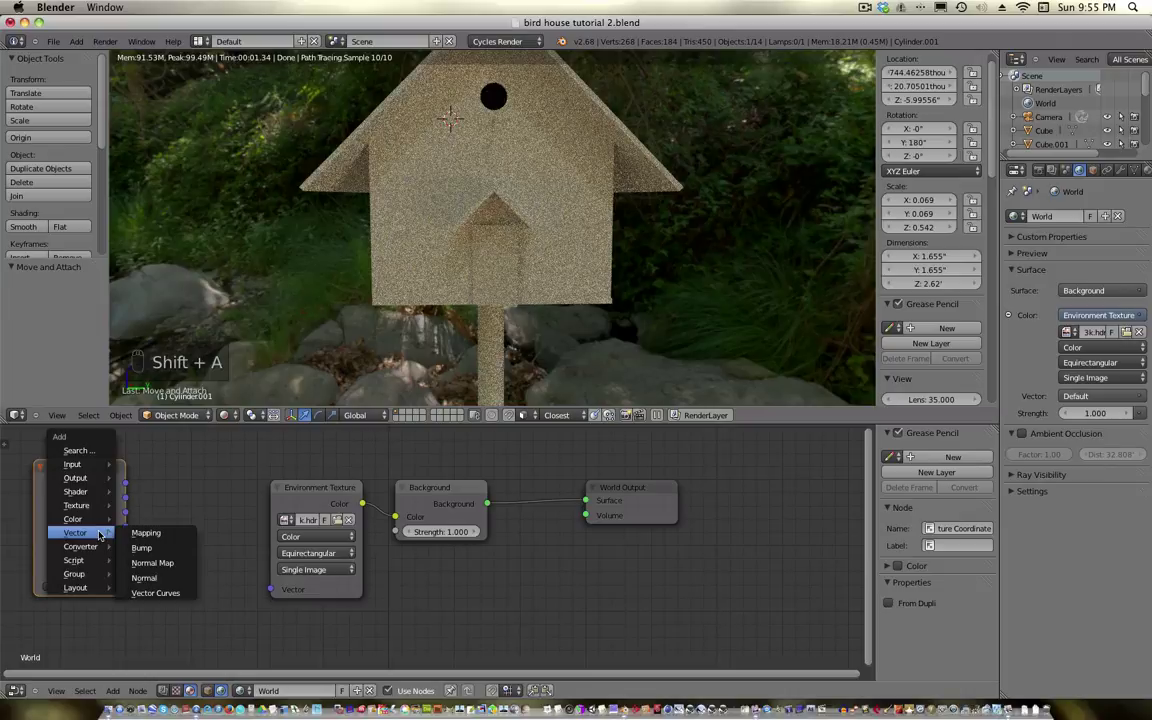
{"action": "left_click", "coordinate": [146, 532]}
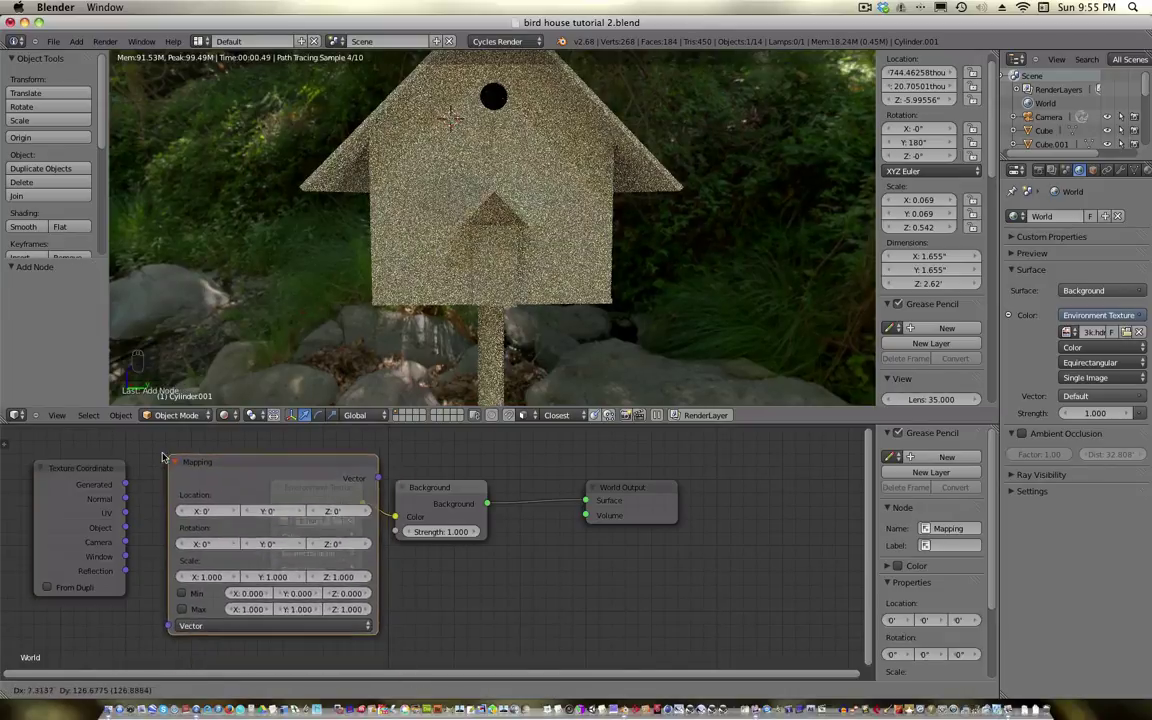
{"action": "left_click", "coordinate": [118, 483]}
{"action": "left_click_drag", "start_coordinate": [118, 483], "coordinate": [68, 484]}
{"action": "middle_click_drag", "start_coordinate": [296, 481], "coordinate": [496, 466]}
{"action": "mouse_move", "coordinate": [496, 466]}
{"action": "left_mouse_down"}
{"action": "mouse_move", "coordinate": [428, 473]}
{"action": "mouse_move", "coordinate": [509, 464]}
{"action": "left_mouse_up"}
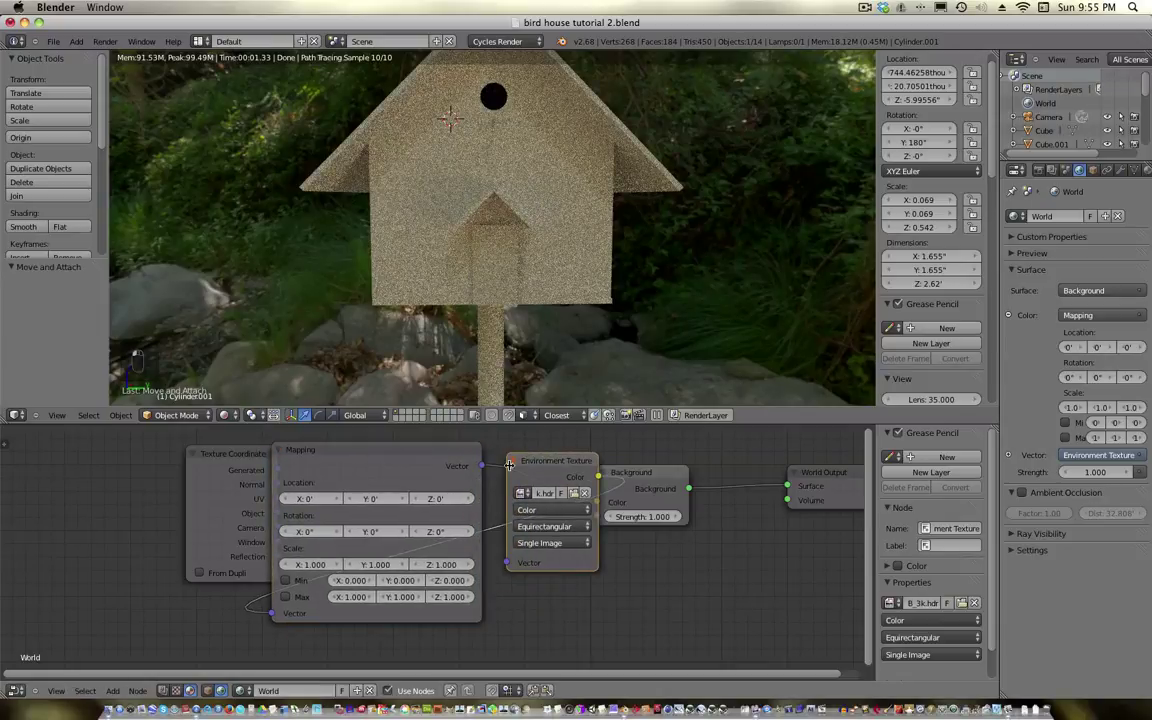
Link the Mapping output to the Environment Texture's Vector input and the Environment Texture's Color to the Background's Color
{"action": "left_click", "coordinate": [603, 478]}
{"action": "left_click_drag", "start_coordinate": [600, 478], "coordinate": [236, 636]}
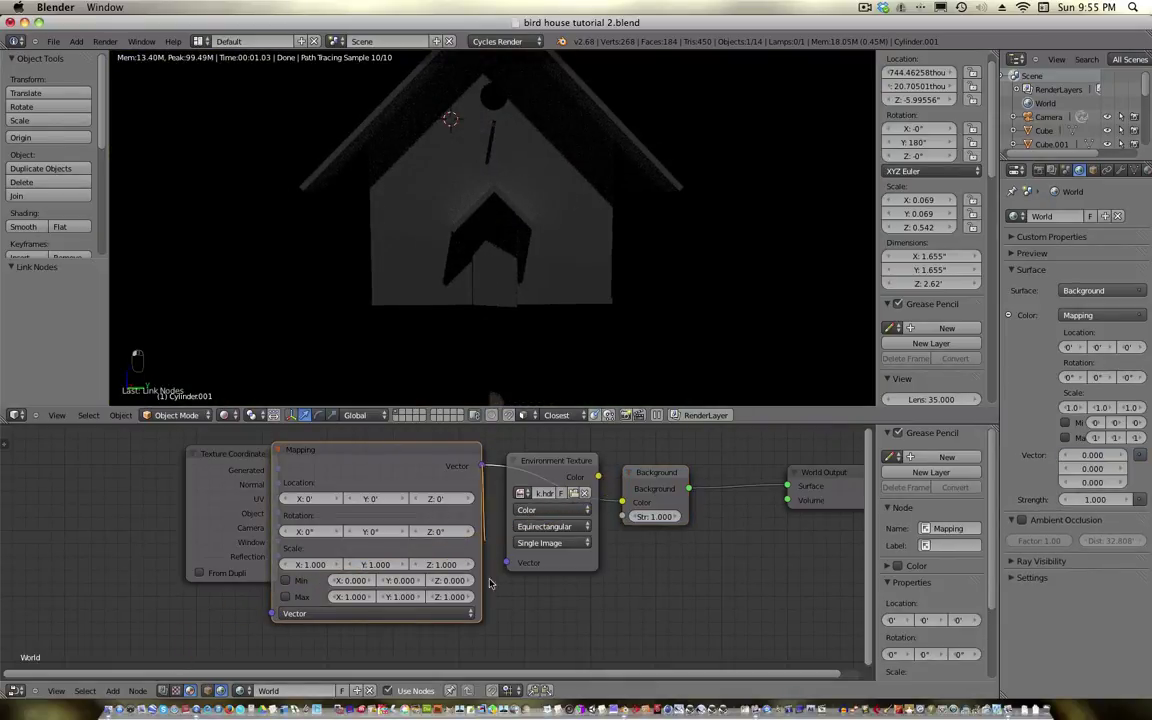
{"action": "left_click_drag", "start_coordinate": [622, 502], "coordinate": [603, 463]}
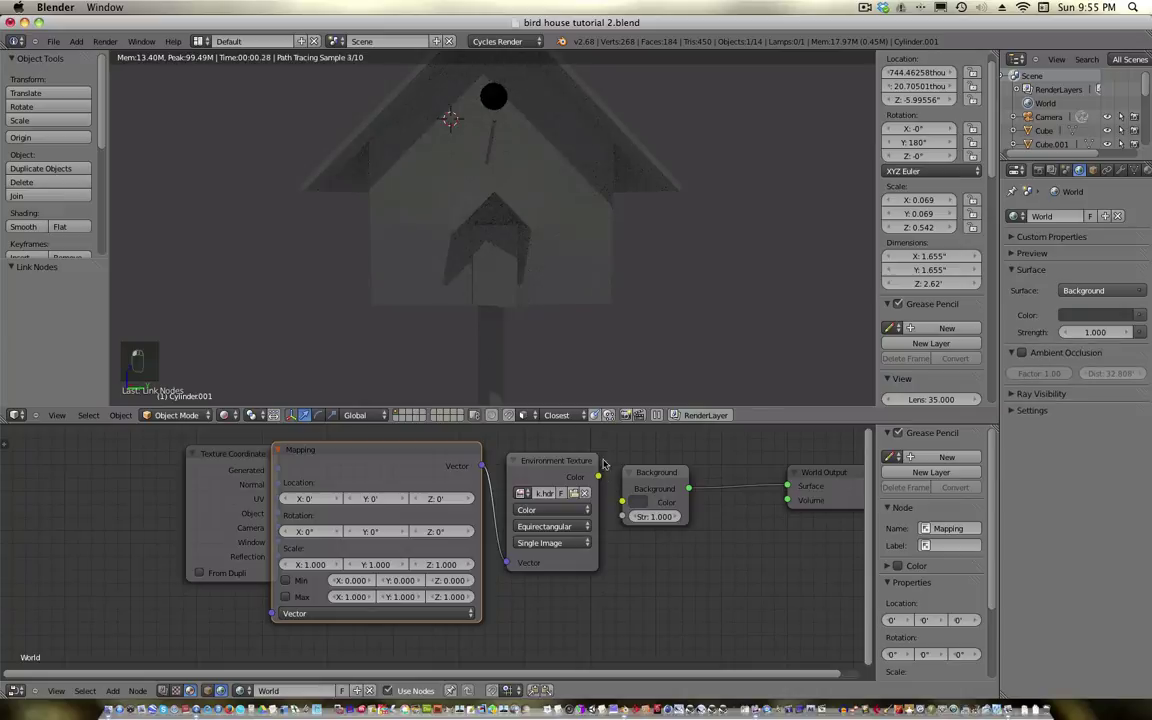
{"action": "left_click_drag", "start_coordinate": [622, 509], "coordinate": [622, 502]}
Space out the Texture Coordinate and Mapping nodes and link the Generated output to the Mapping node's Vector input
{"action": "left_click_drag", "start_coordinate": [232, 456], "coordinate": [81, 461]}
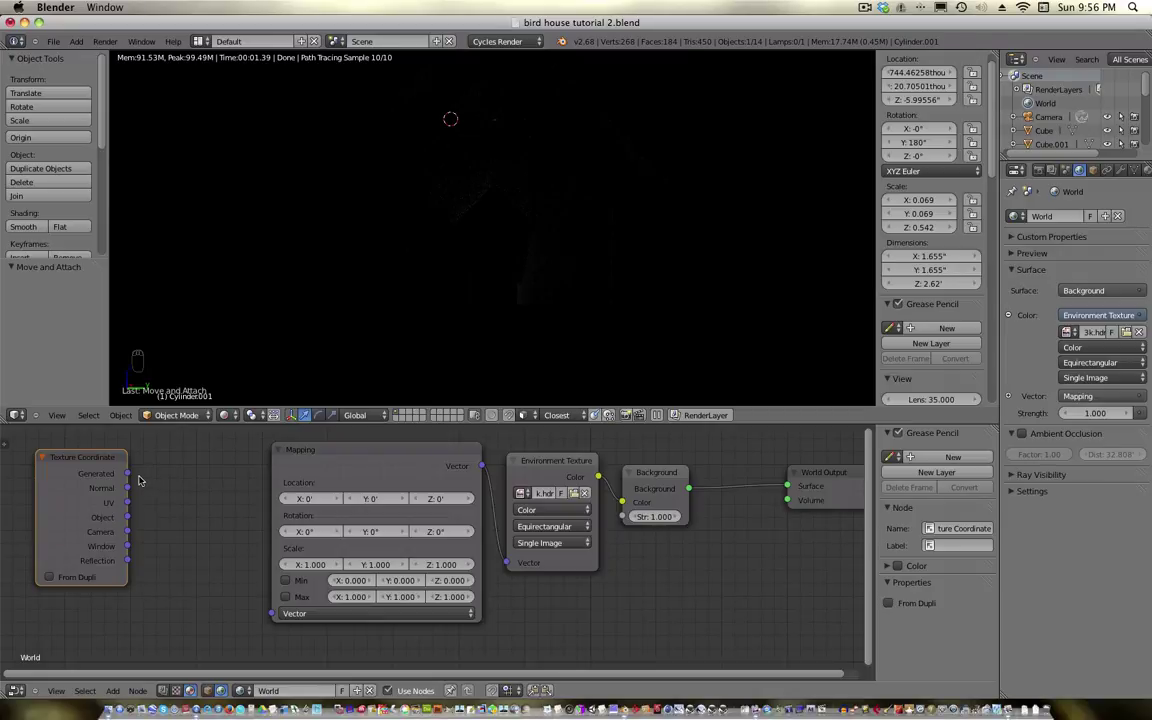
{"action": "left_click_drag", "start_coordinate": [208, 558], "coordinate": [271, 613]}
{"action": "left_click_drag", "start_coordinate": [467, 521], "coordinate": [397, 523]}
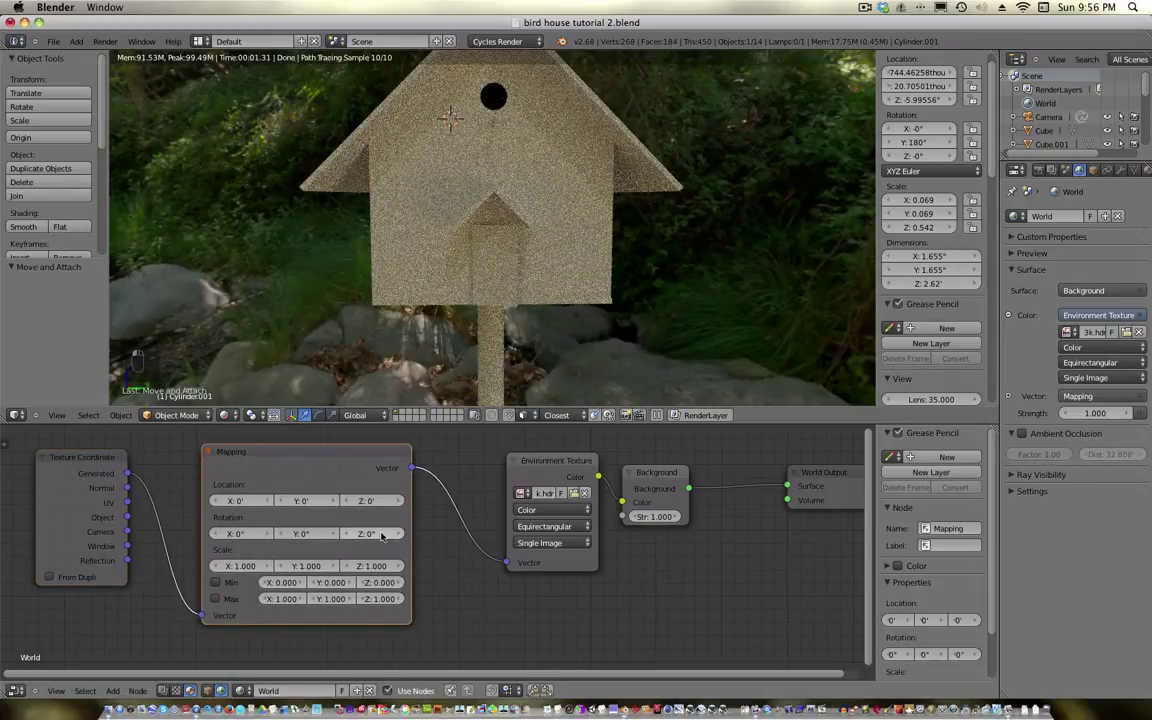
Rotate the environment about Z to about 93.2° in the Mapping node so the sunlit trees and large rock stand behind the bird house
{"action": "left_click", "coordinate": [398, 534]}
{"action": "left_click", "coordinate": [398, 534]}
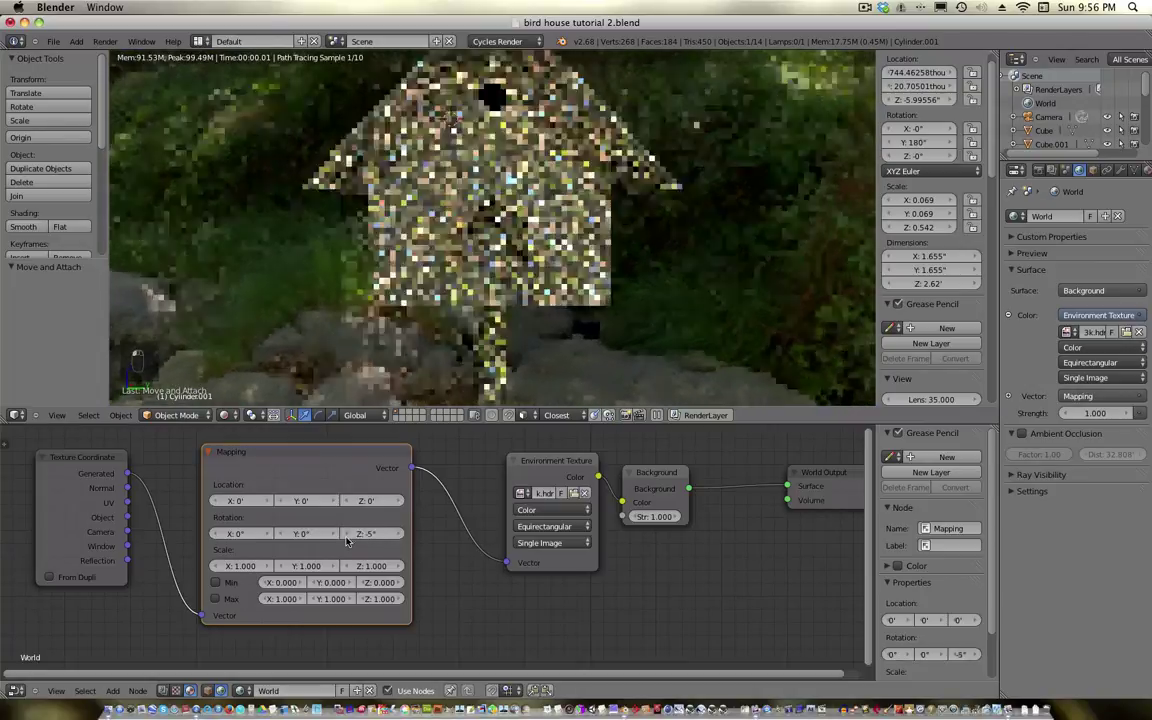
{"action": "left_click", "coordinate": [398, 534]}
{"action": "left_click", "coordinate": [398, 534]}
{"action": "left_click", "coordinate": [398, 534]}
{"action": "left_click", "coordinate": [398, 534]}
{"action": "left_click", "coordinate": [398, 534]}
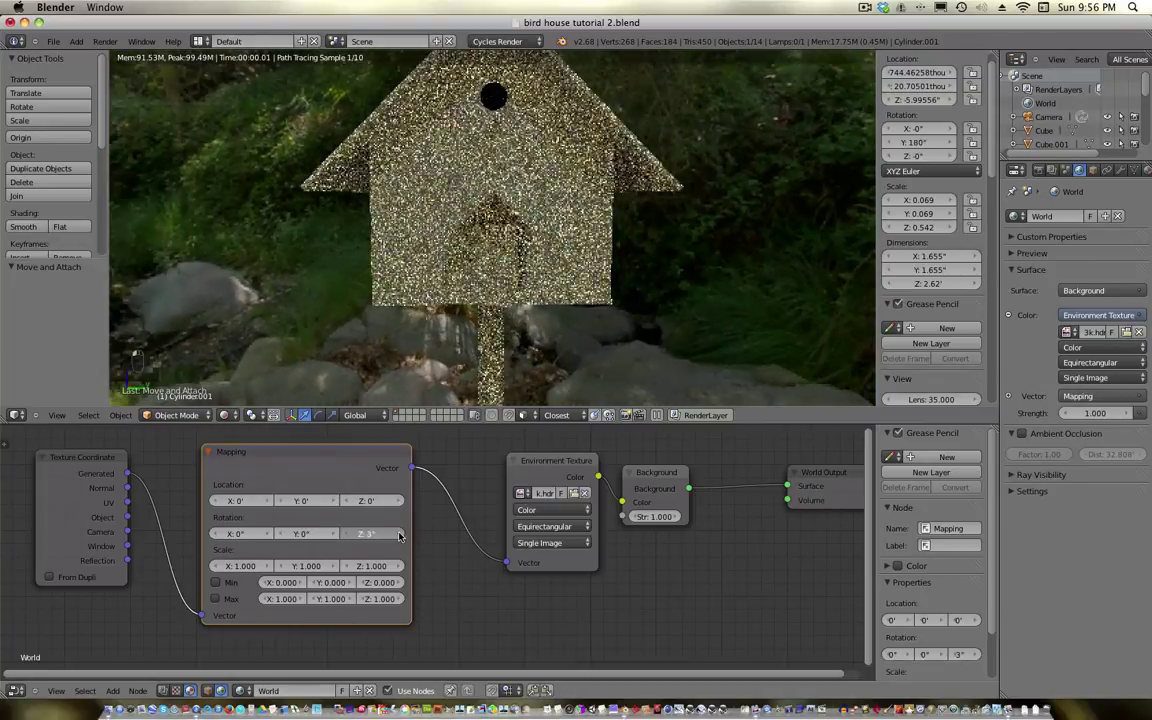
{"action": "left_click", "coordinate": [398, 534]}
{"action": "left_click", "coordinate": [398, 534]}
{"action": "left_click", "coordinate": [398, 534]}
{"action": "left_click", "coordinate": [398, 534]}
{"action": "left_click", "coordinate": [398, 534]}
{"action": "left_click", "coordinate": [398, 534]}
{"action": "left_click", "coordinate": [398, 534]}
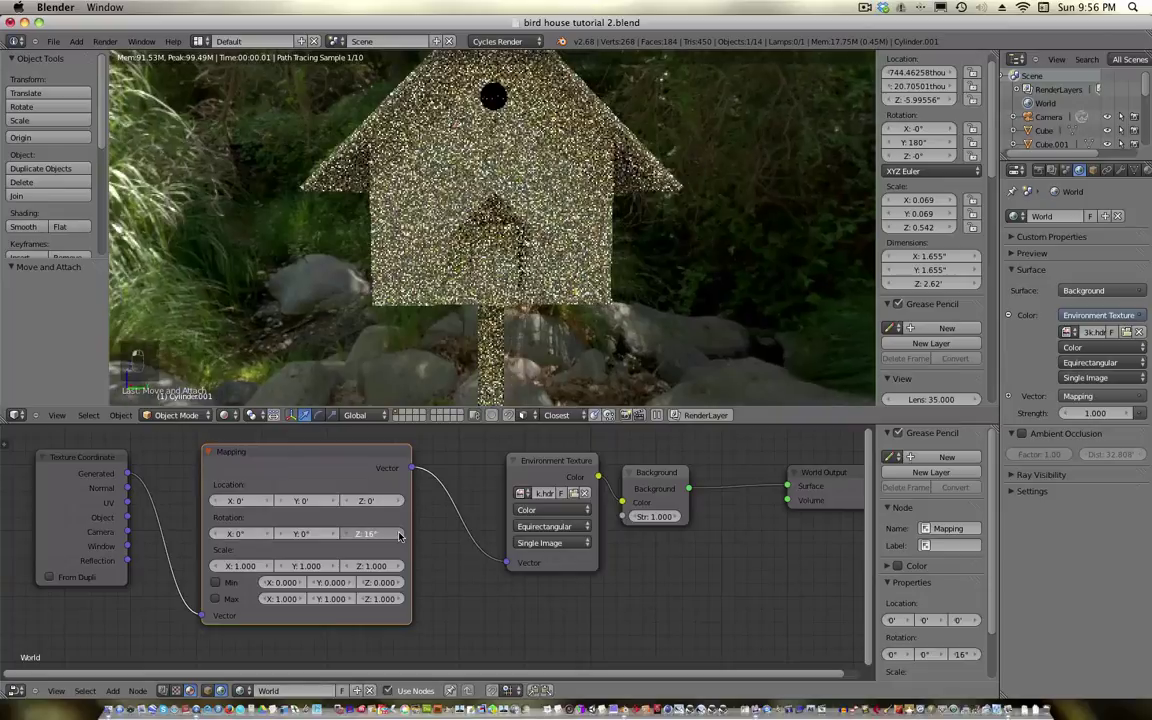
{"action": "left_click", "coordinate": [398, 534]}
{"action": "left_click", "coordinate": [398, 534]}
{"action": "left_click", "coordinate": [398, 534]}
{"action": "left_click", "coordinate": [398, 534]}
{"action": "left_click_drag", "start_coordinate": [366, 537], "coordinate": [378, 541]}
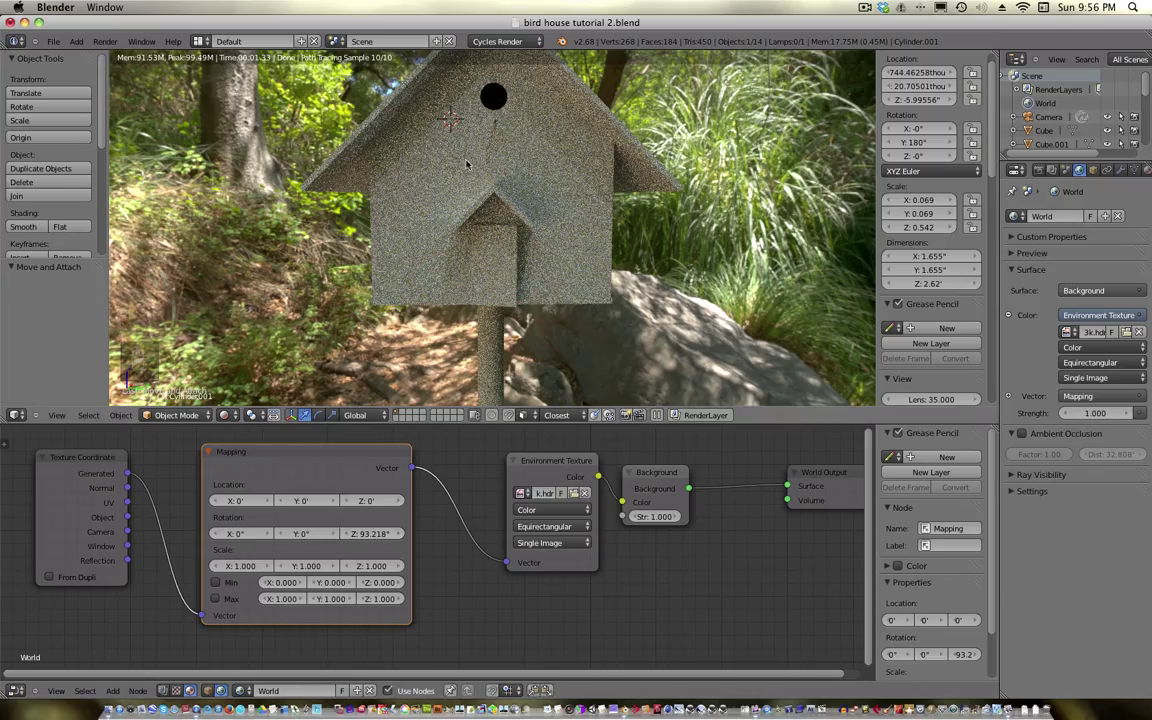
{"action": "middle_click_drag", "start_coordinate": [564, 218], "coordinate": [590, 260]}
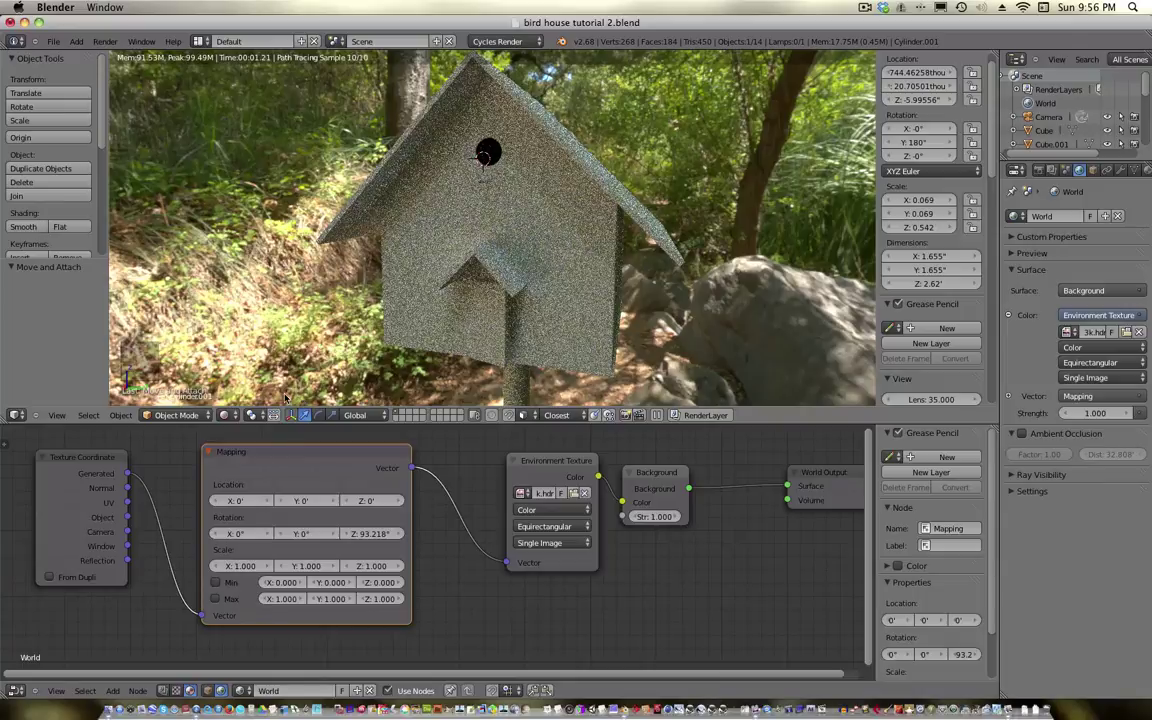
Take the viewport out of Rendered shading and change the scene's lamp to a Sun lamp
{"action": "left_click", "coordinate": [227, 415]}
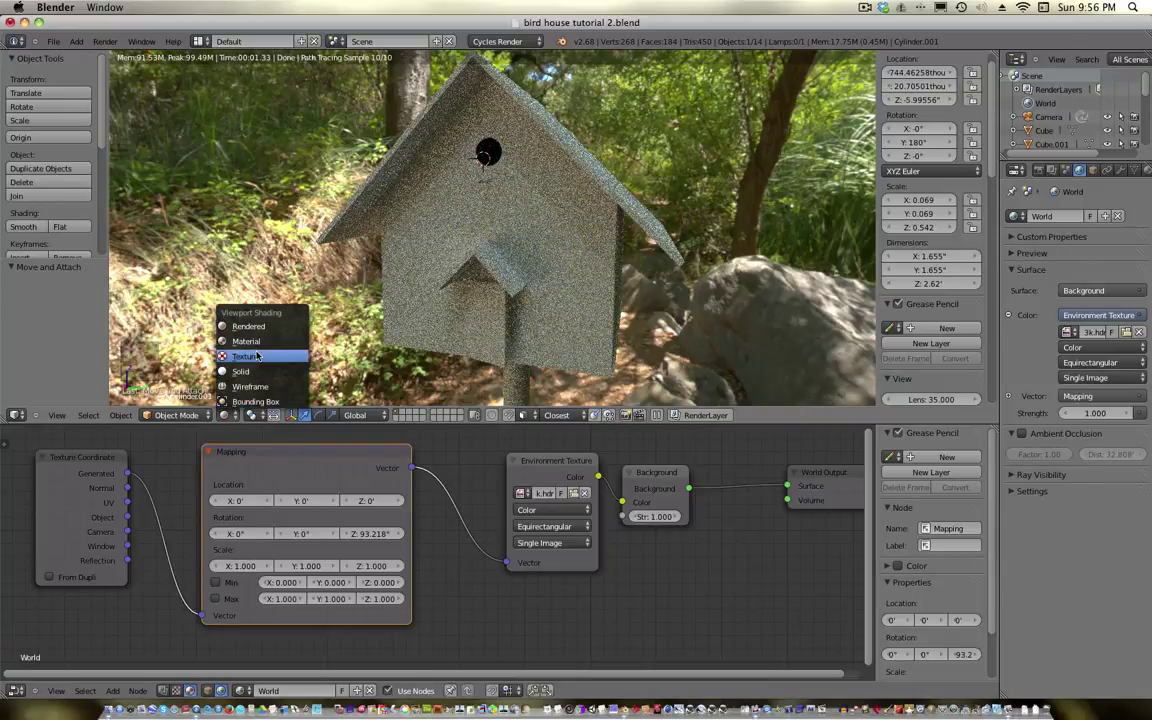
{"action": "left_click", "coordinate": [240, 371]}
{"action": "scroll", "coordinate": [411, 339], "scroll_direction": "down", "scroll_amount": 10}
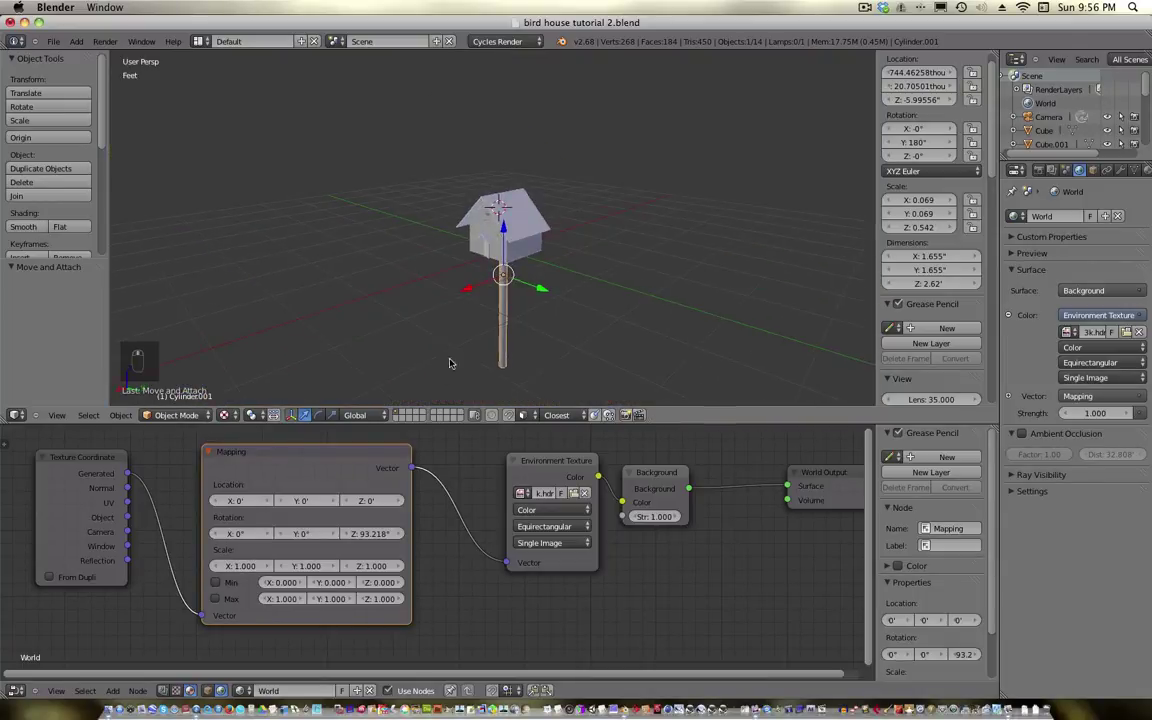
{"action": "right_click", "coordinate": [421, 80]}
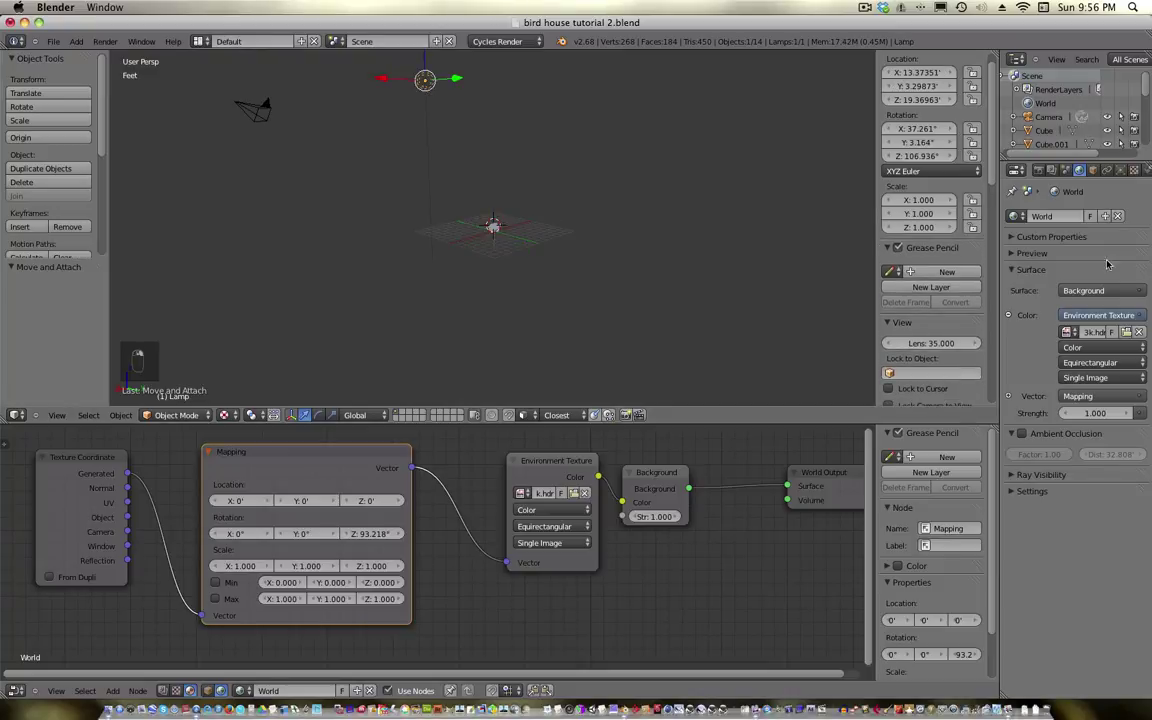
{"action": "left_click", "coordinate": [1121, 170]}
{"action": "left_click", "coordinate": [1046, 291]}
In top view, move the sun lamp to about X 19.35', Y -12.46' and rotate it to about 53.2° in Z towards the bird house
{"action": "key", "text": "KP_7"}
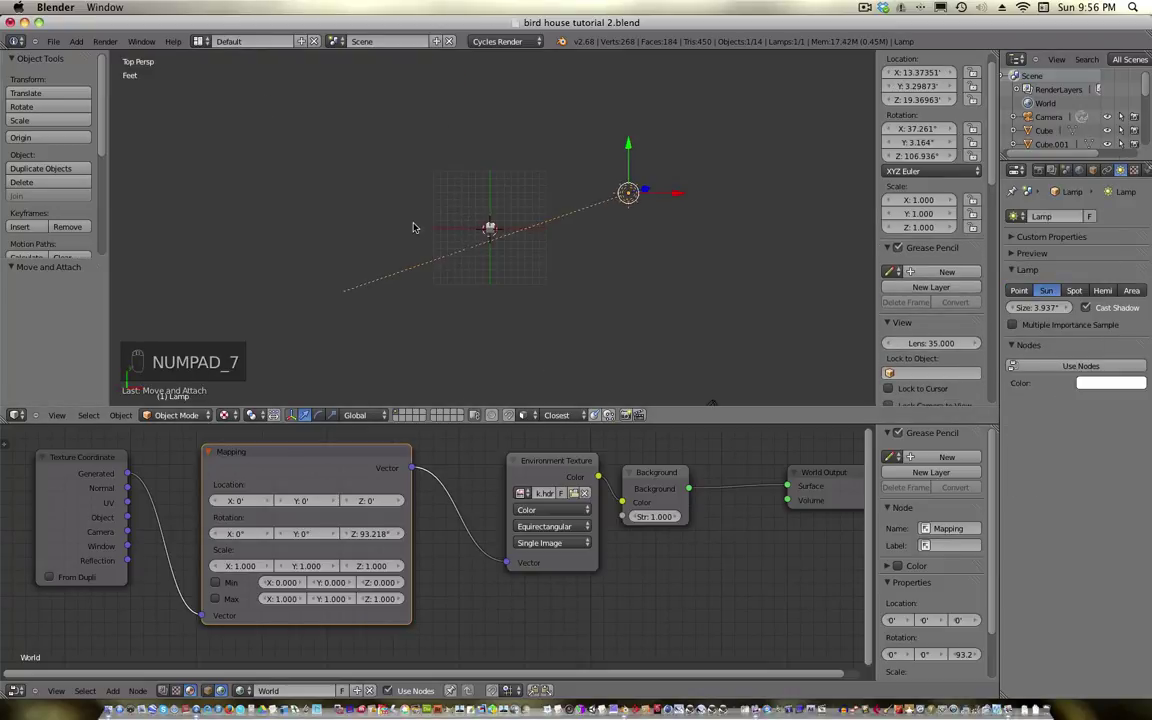
{"action": "middle_click_drag", "start_coordinate": [612, 298], "coordinate": [536, 250]}
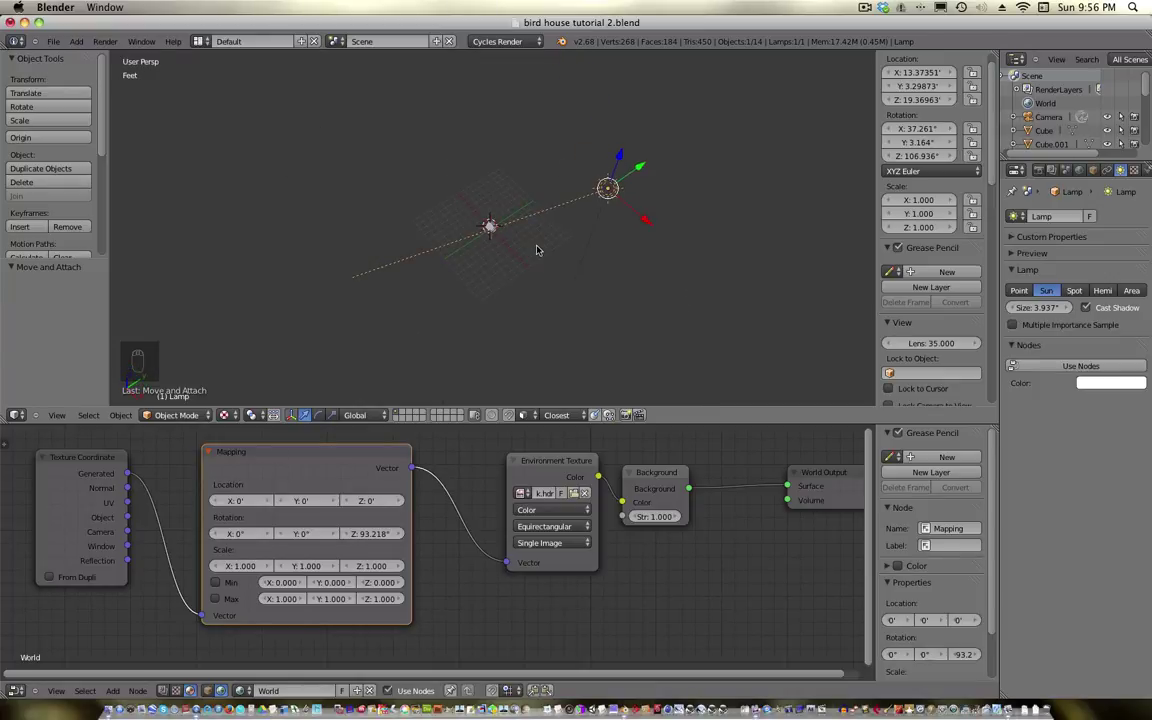
{"action": "key", "text": "KP_7"}
{"action": "key", "text": "g"}
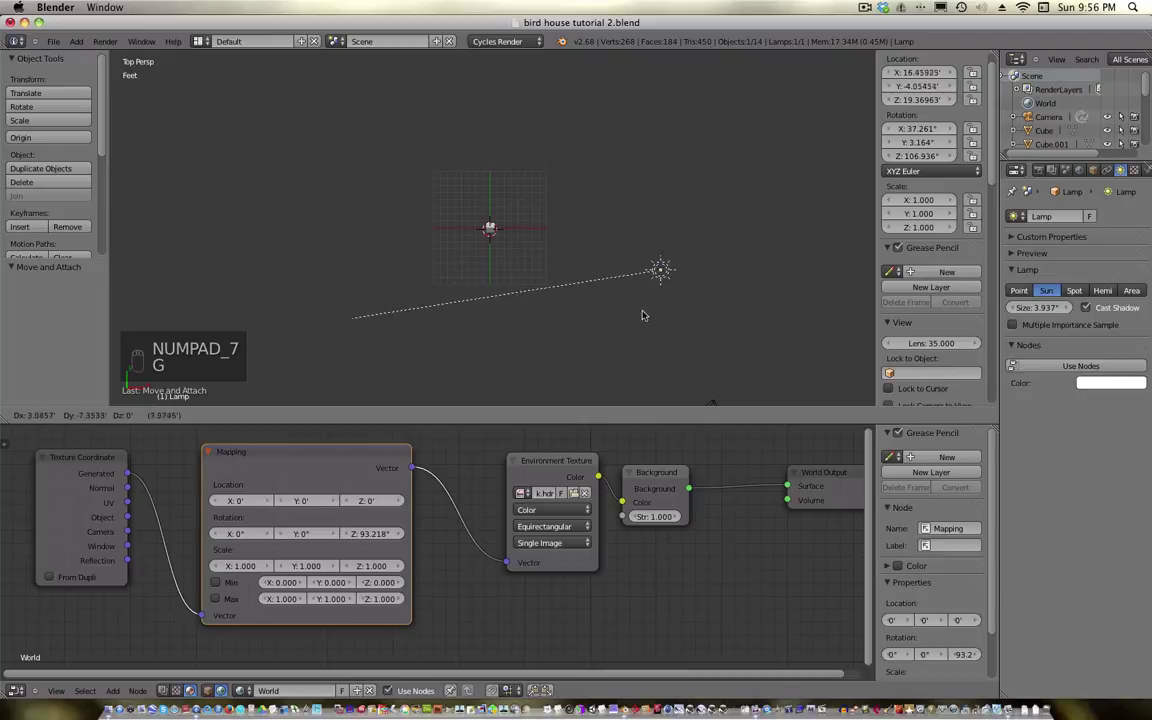
{"action": "left_click", "coordinate": [670, 401]}
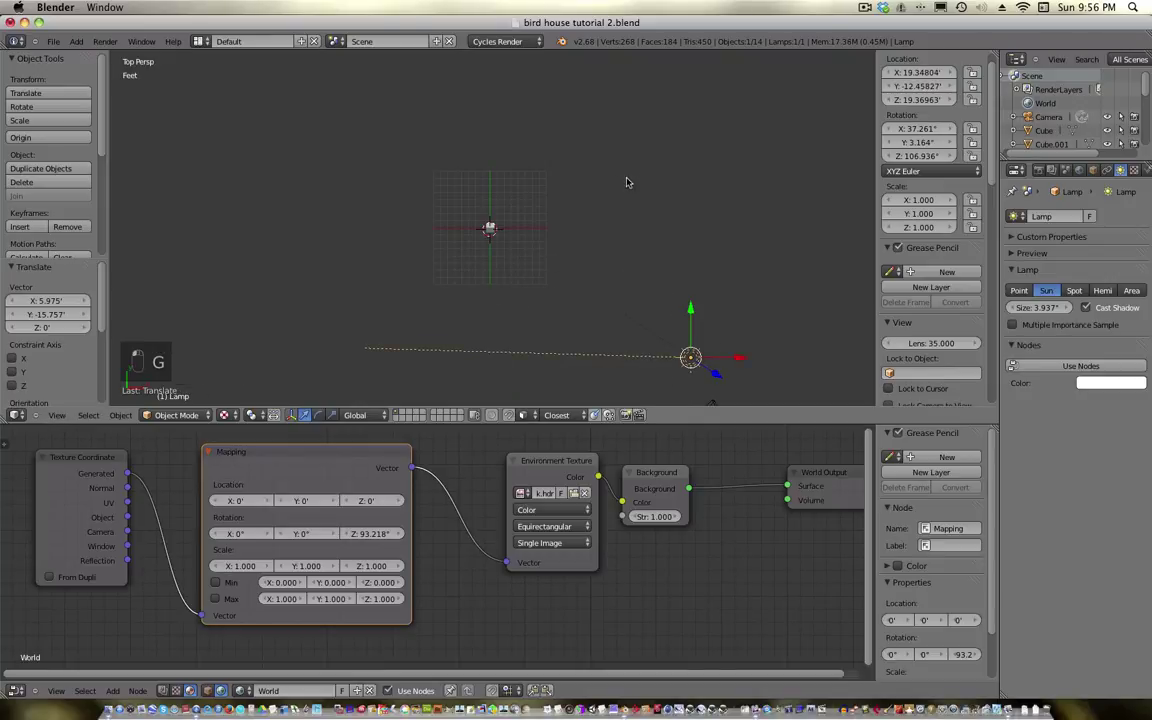
{"action": "key", "text": "r"}
{"action": "left_click", "coordinate": [822, 160]}
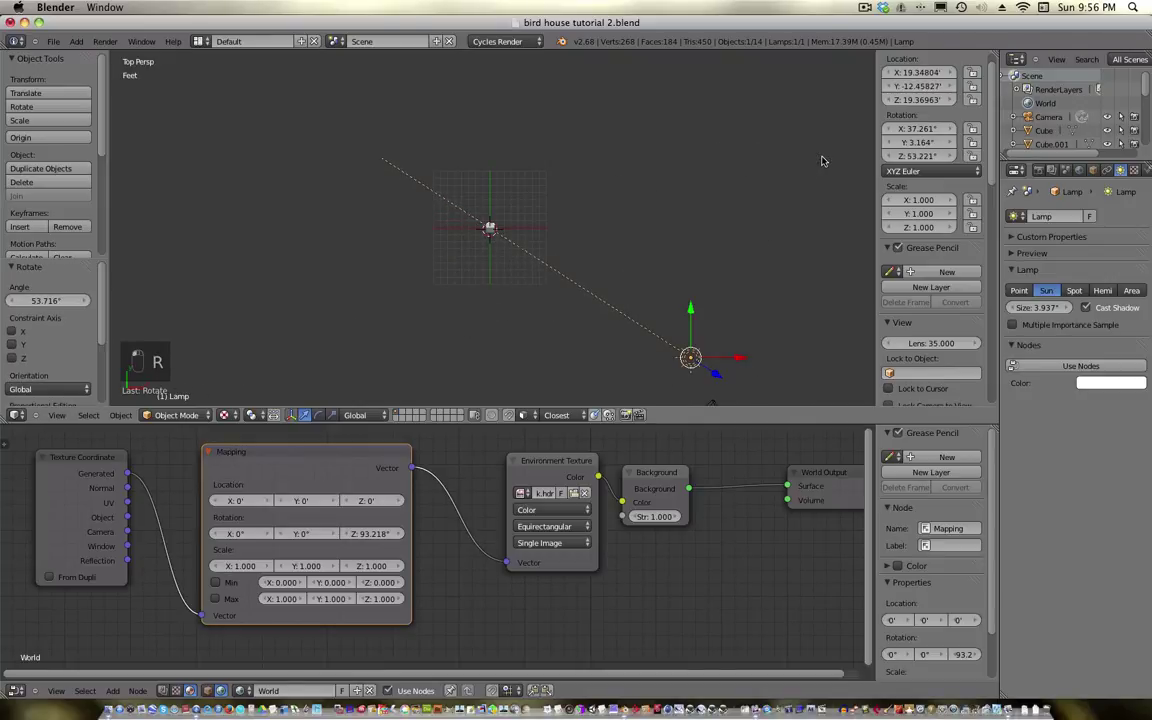
In the right side view, lower the sun lamp to about Z 9.37' and shift it along Y to about -17.0'
{"action": "key", "text": "KP_3"}
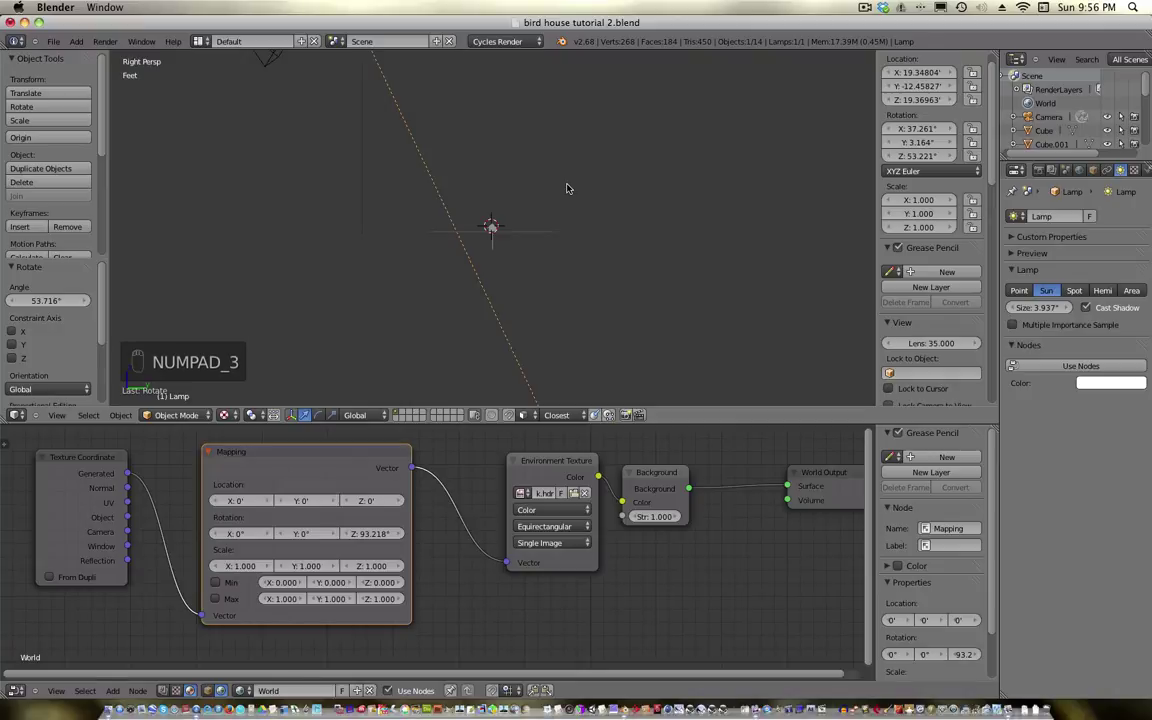
{"action": "scroll", "coordinate": [376, 259], "scroll_direction": "down", "scroll_amount": 2}
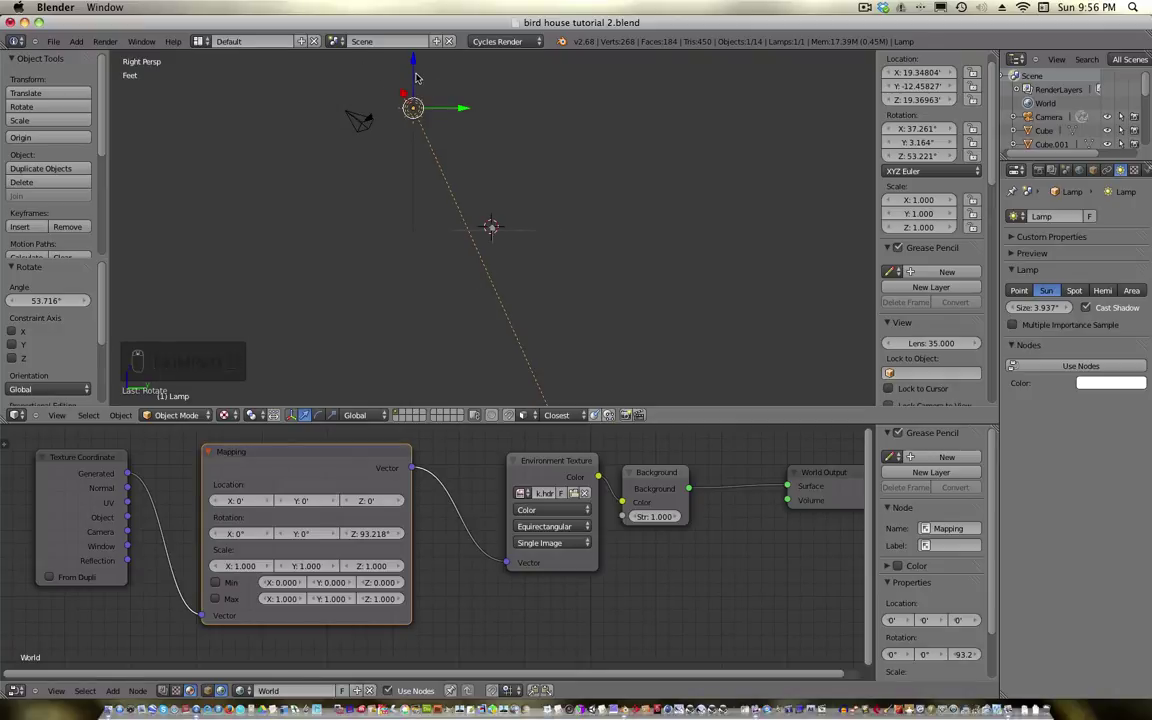
{"action": "key", "text": "g"}
{"action": "key", "text": "z"}
{"action": "left_click", "coordinate": [413, 152]}
{"action": "key", "text": "g"}
{"action": "key", "text": "y"}
{"action": "left_click", "coordinate": [402, 168]}
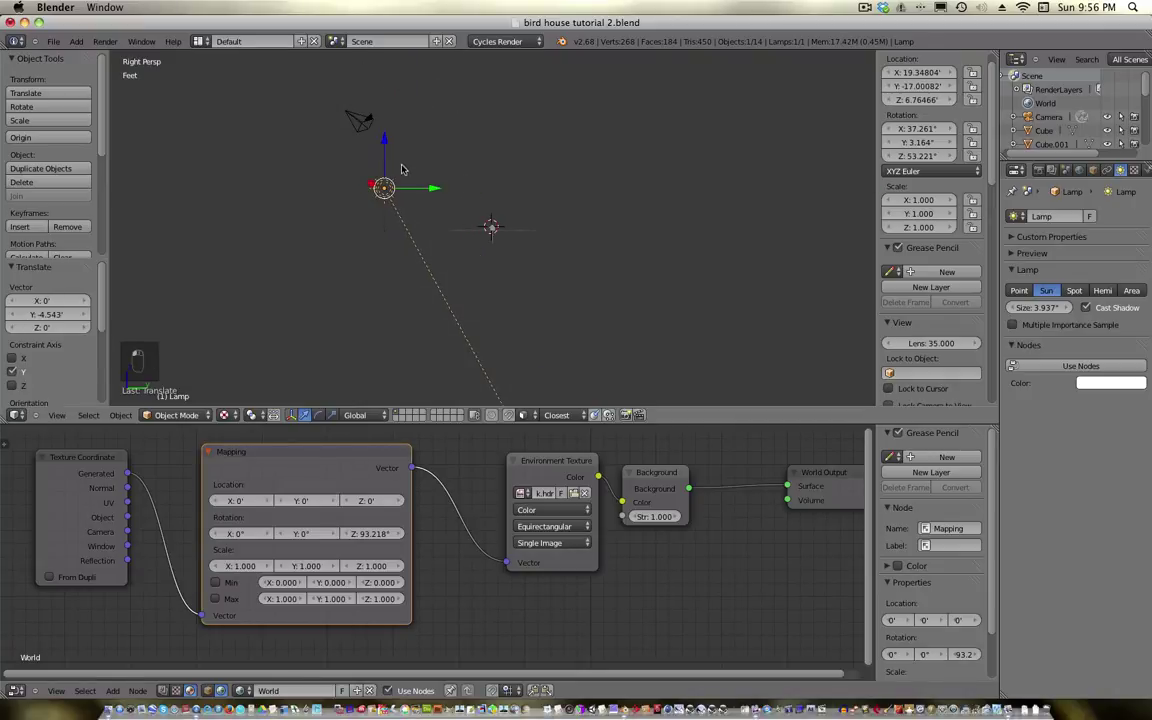
{"action": "key", "text": "g"}
{"action": "key", "text": "z"}
{"action": "left_click", "coordinate": [384, 135]}
Rotate the sun lamp in side and top views to aim at the bird house, about X 62.95°, Y -27.97°, Z 62.21°
{"action": "key", "text": "r"}
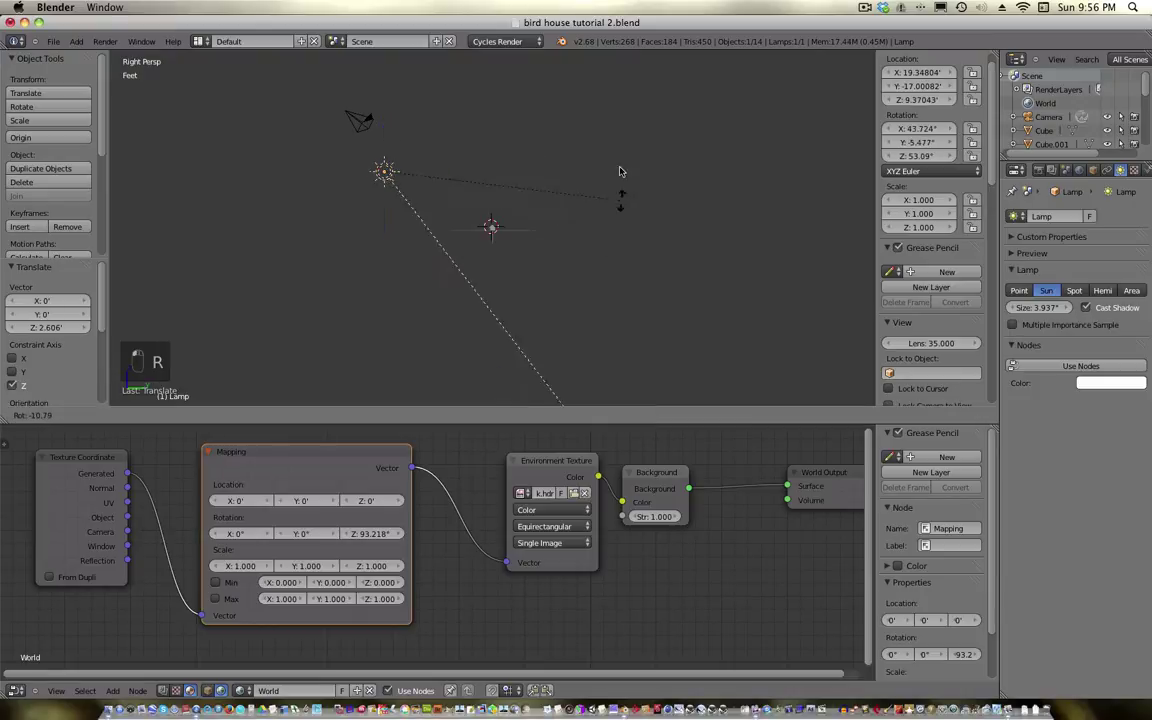
{"action": "left_click", "coordinate": [611, 84]}
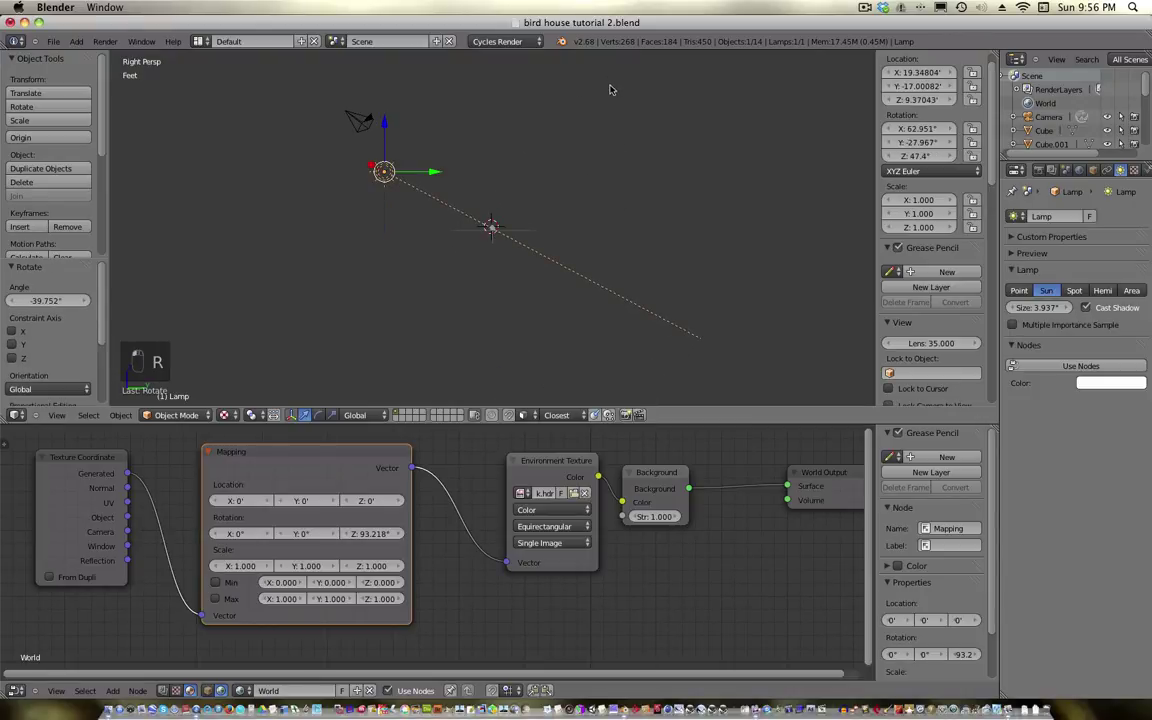
{"action": "key", "text": "KP_7"}
{"action": "key", "text": "r"}
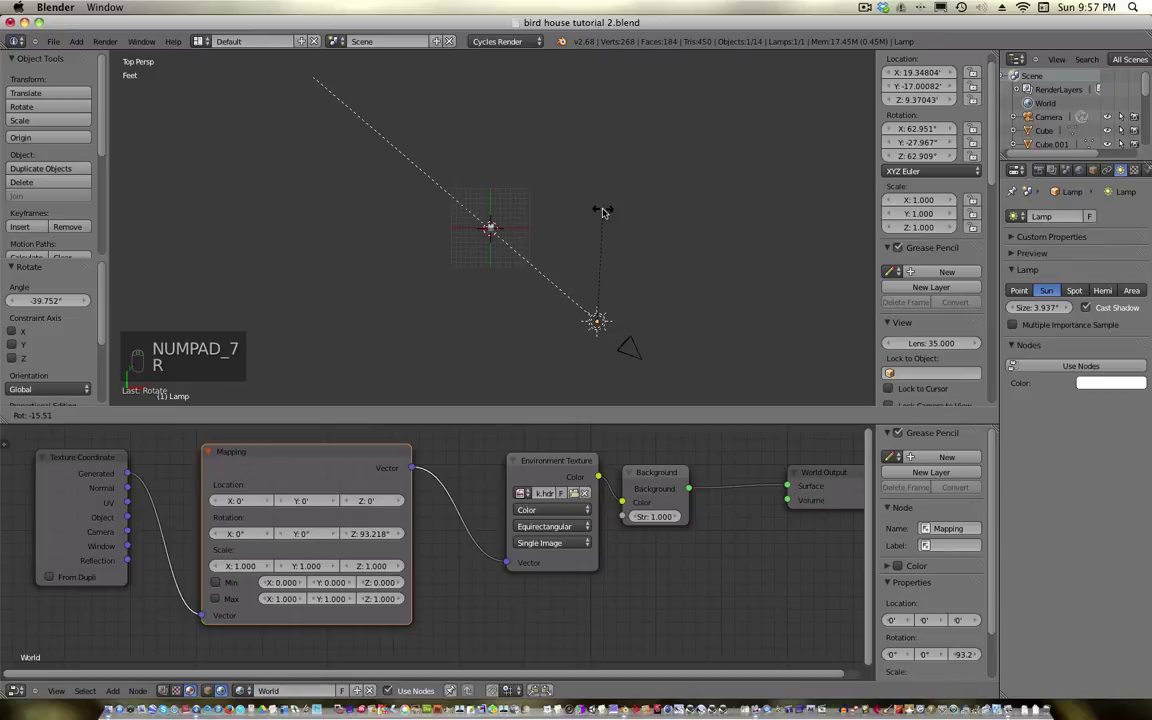
{"action": "left_click", "coordinate": [599, 211]}
Set the viewport shading to Rendered and view the bird house front up close under the new sunlight
{"action": "middle_click_drag", "start_coordinate": [447, 244], "coordinate": [591, 357]}
{"action": "scroll", "coordinate": [595, 340], "scroll_direction": "up", "scroll_amount": 8}
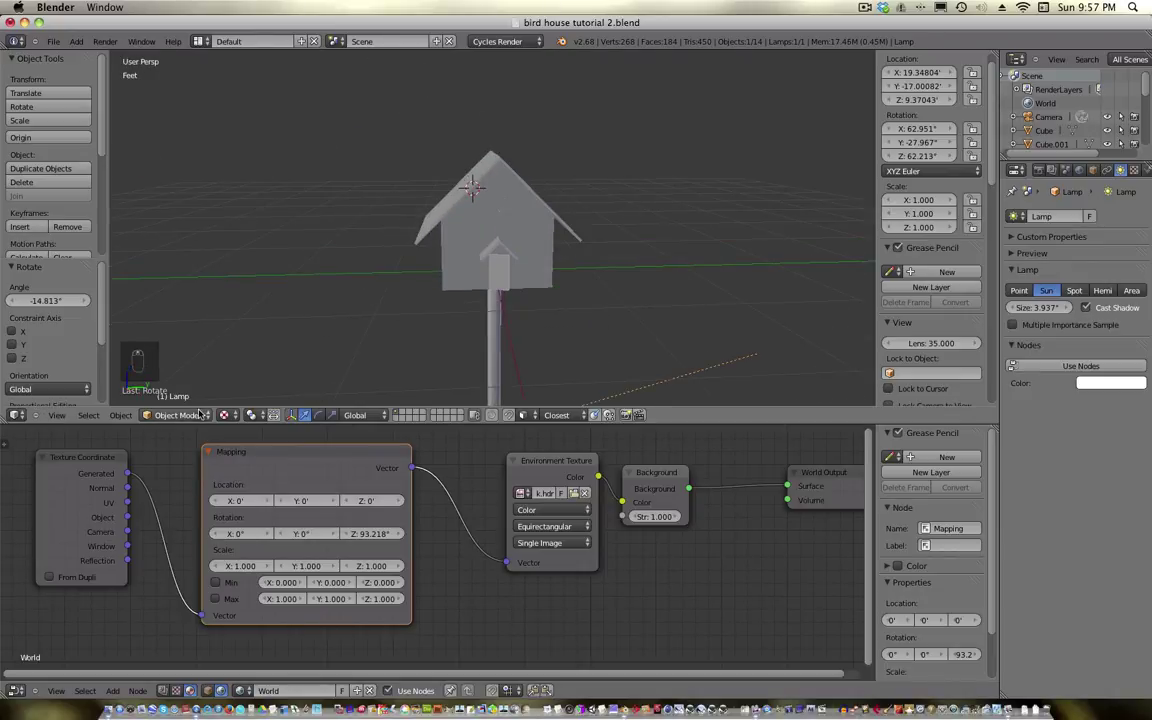
{"action": "left_click", "coordinate": [223, 415]}
{"action": "left_click", "coordinate": [247, 327]}
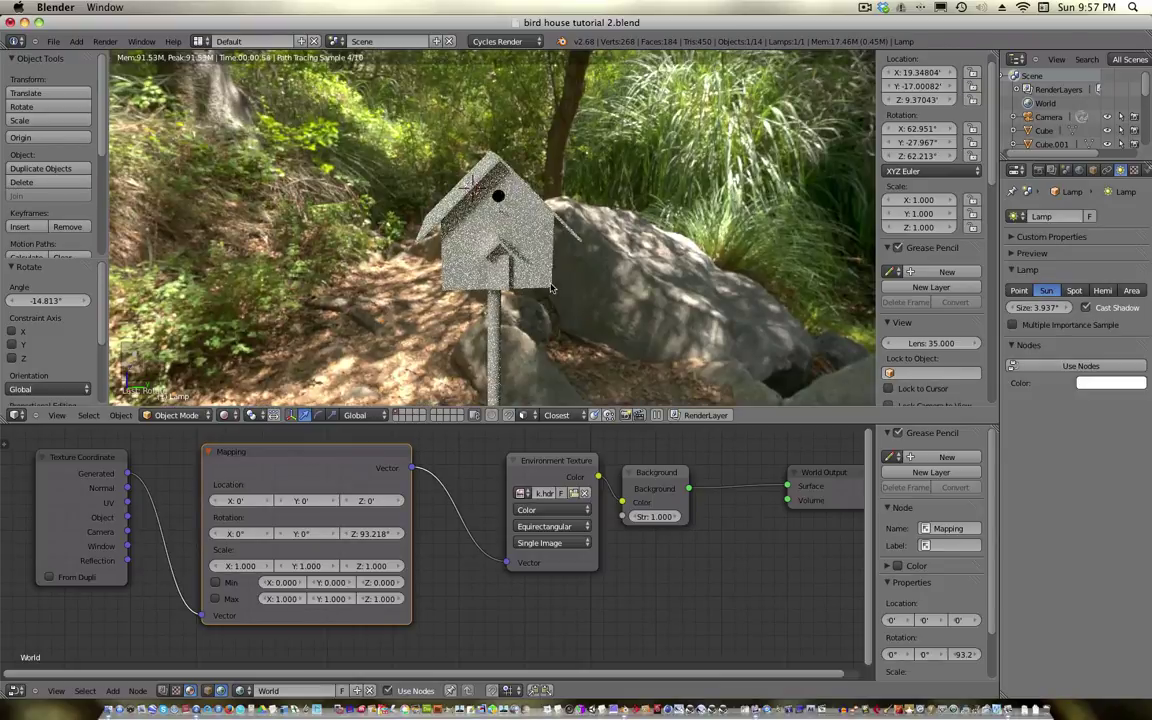
{"action": "scroll", "coordinate": [517, 266], "scroll_direction": "up", "scroll_amount": 5}
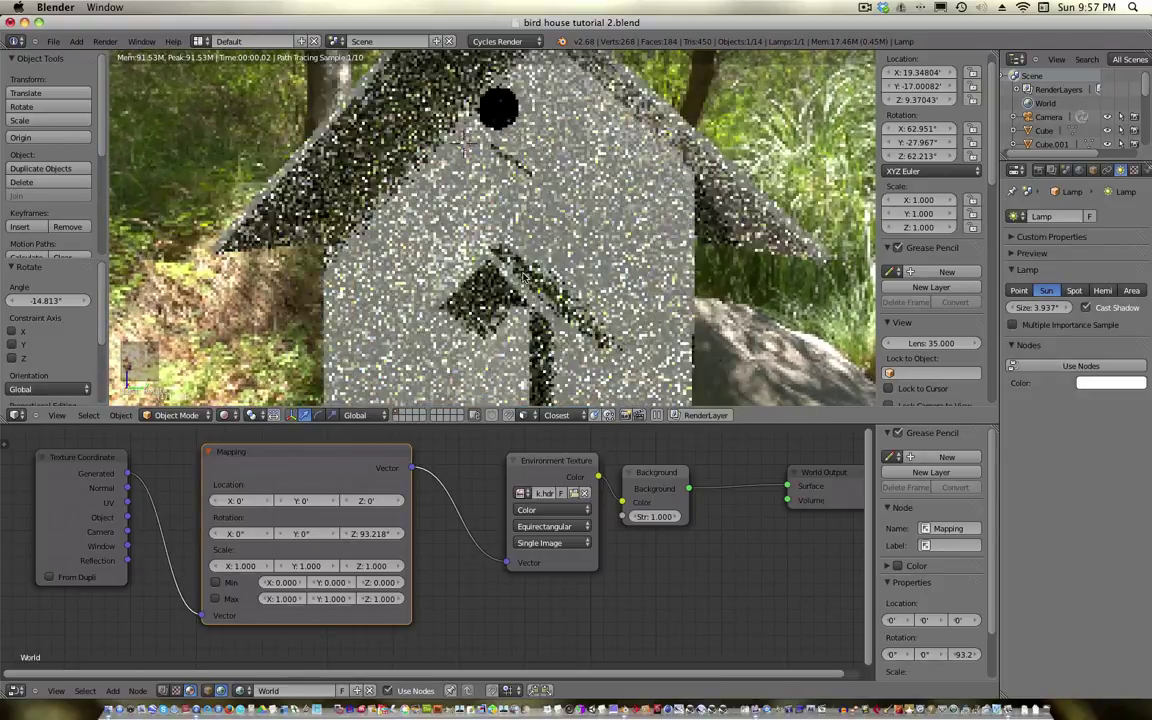
Enable nodes for the sun lamp and give its emission a pale warm yellow color
{"action": "left_click", "coordinate": [1066, 367]}
{"action": "left_click", "coordinate": [1075, 390]}
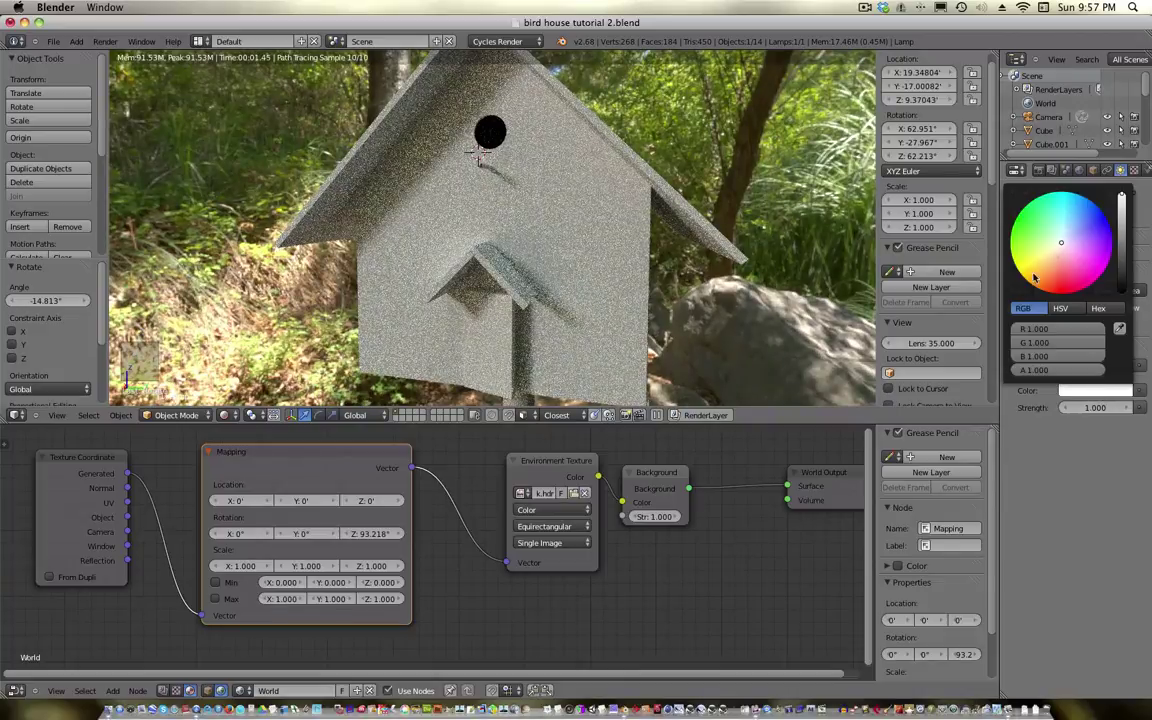
{"action": "left_click", "coordinate": [1060, 250]}
{"action": "left_click", "coordinate": [1053, 257]}
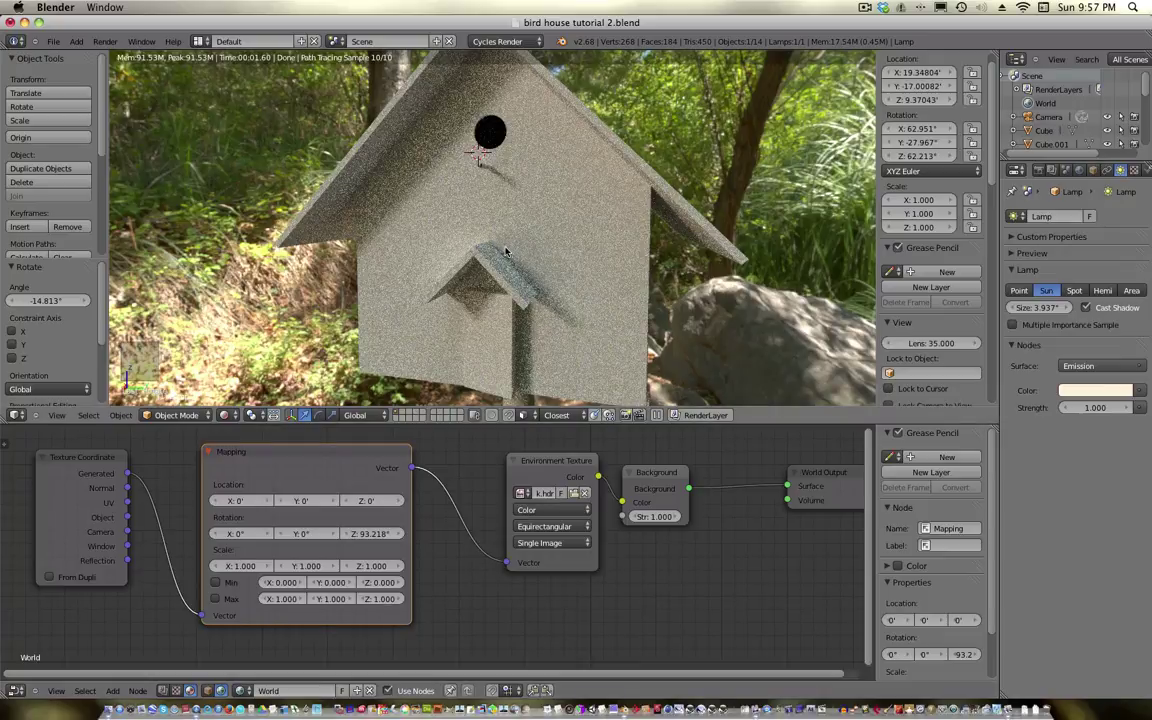
Give the bird house's front wall a new material named "rough wood", with the viewport in solid shading
{"action": "right_click", "coordinate": [598, 275]}
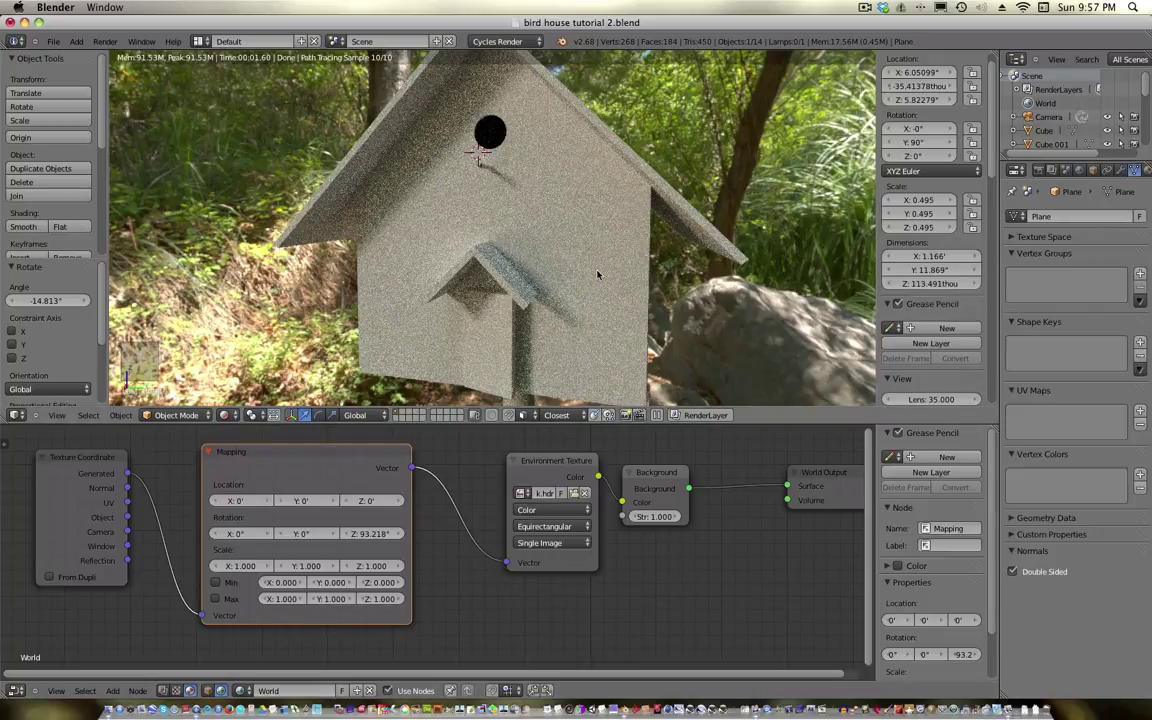
{"action": "key", "text": "z"}
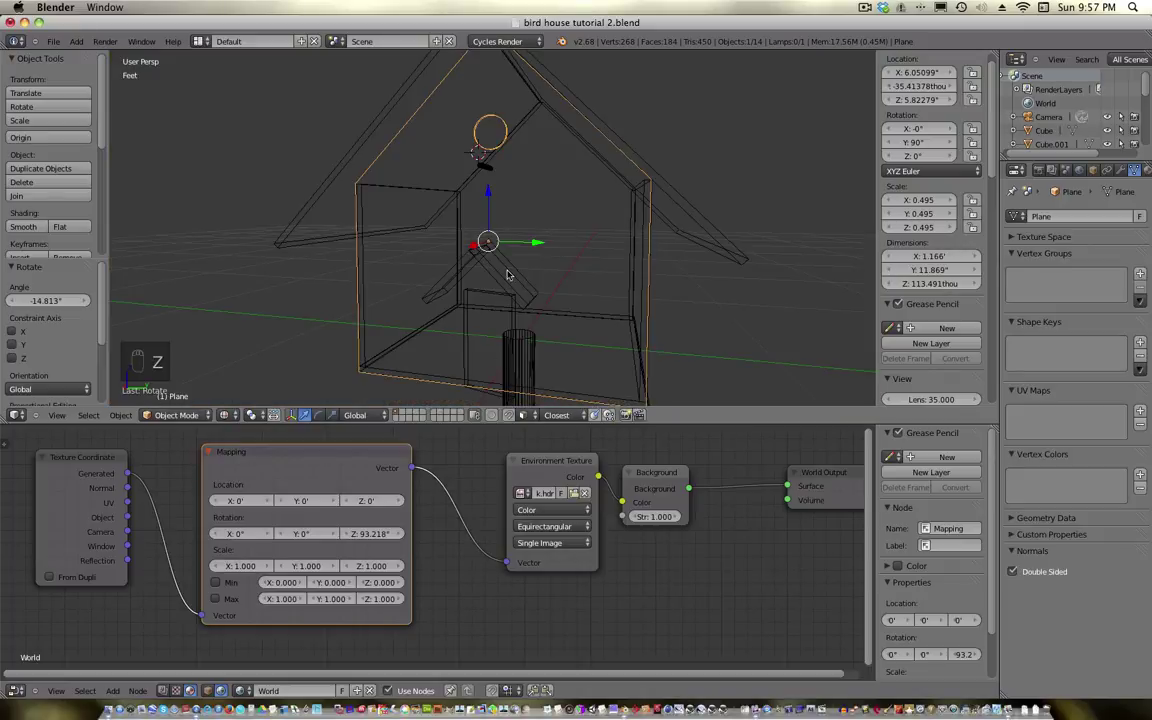
{"action": "key", "text": "z"}
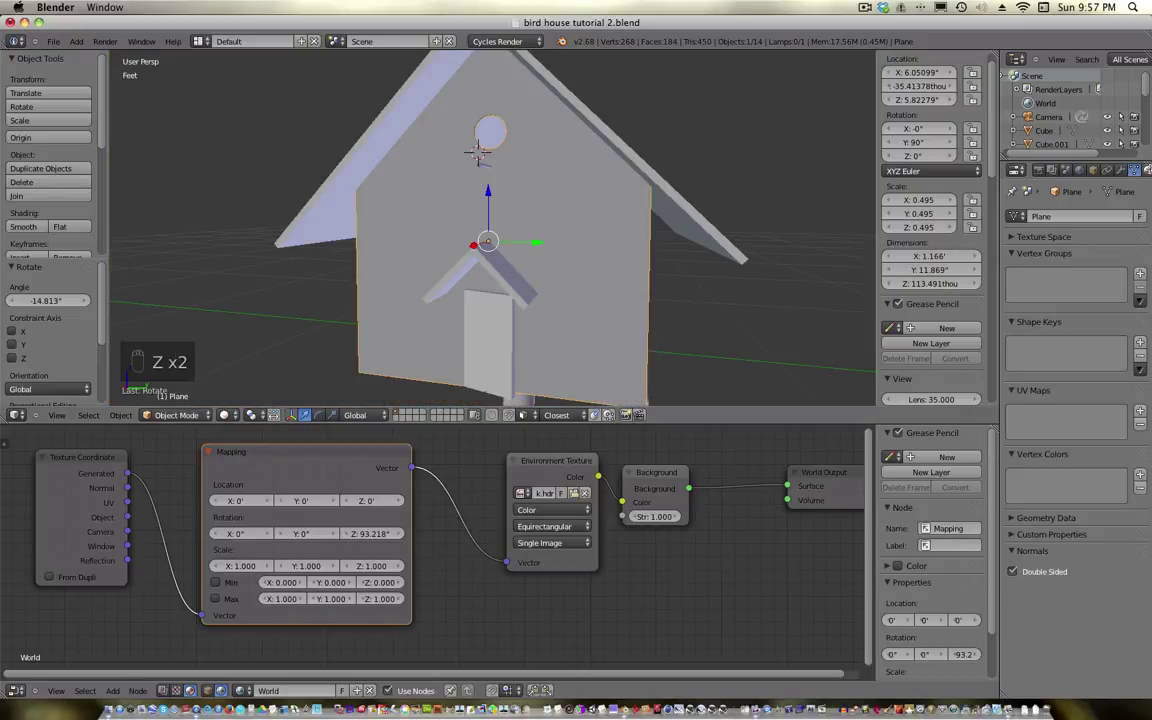
{"action": "left_click", "coordinate": [1147, 171]}
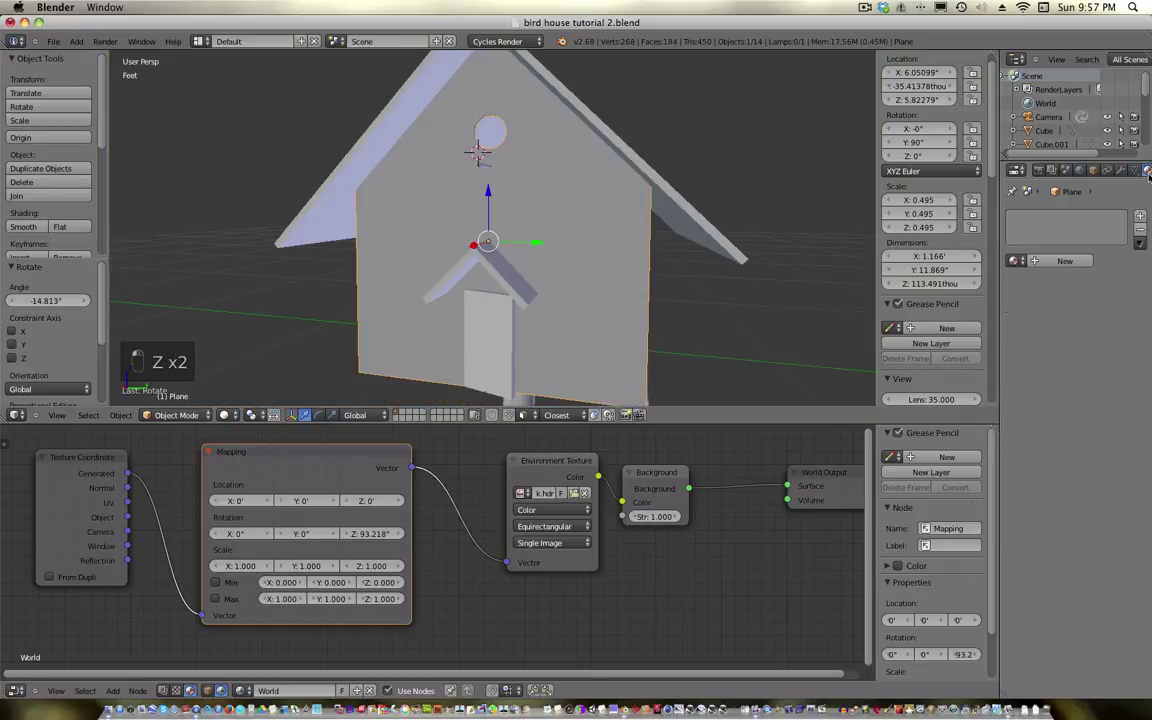
{"action": "left_click", "coordinate": [1046, 261]}
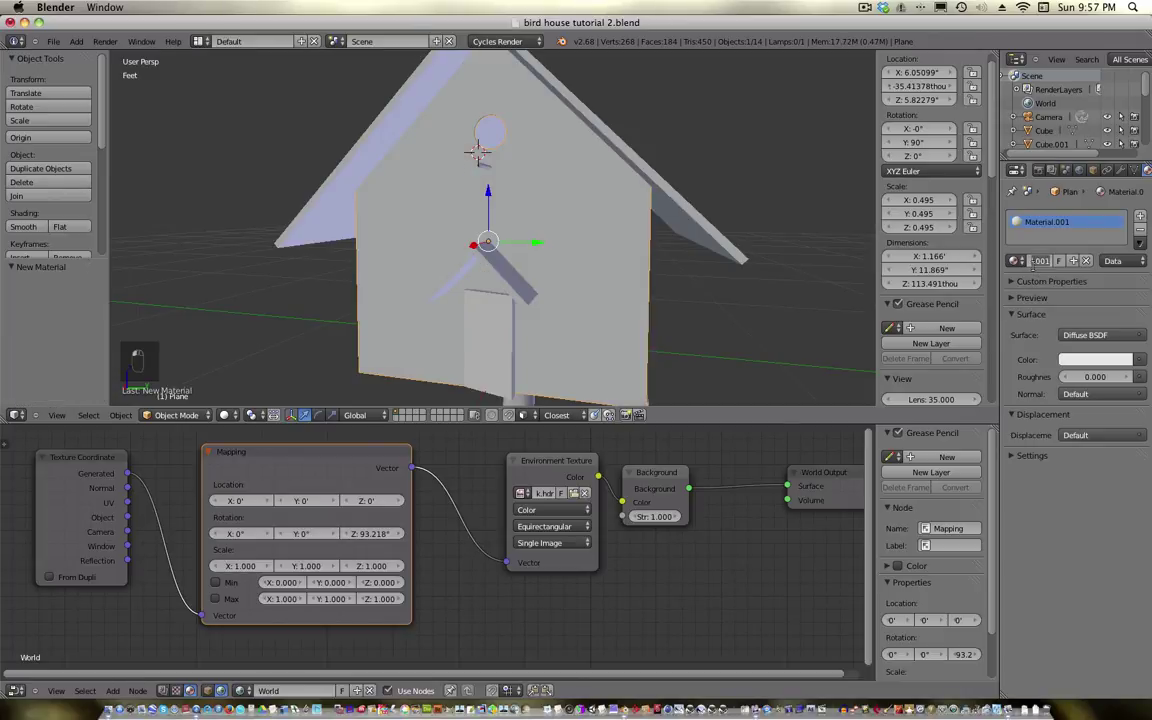
{"action": "double_click", "coordinate": [1036, 261]}
{"action": "type", "text": "rough wood"}
{"action": "key", "text": "Return"}
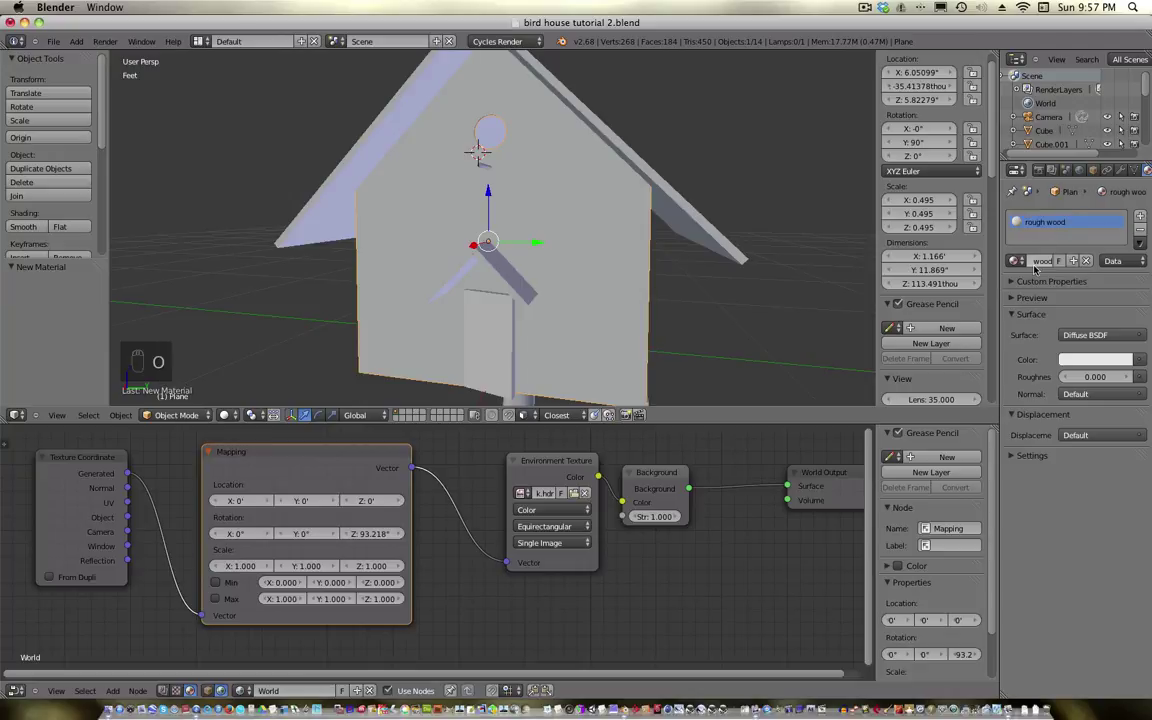
Use an Image Texture as the rough wood material's diffuse color, loading WoodRough0109_1_L_COLOR.png from the rough wood 109/1 textures folder
{"action": "left_click", "coordinate": [1140, 364]}
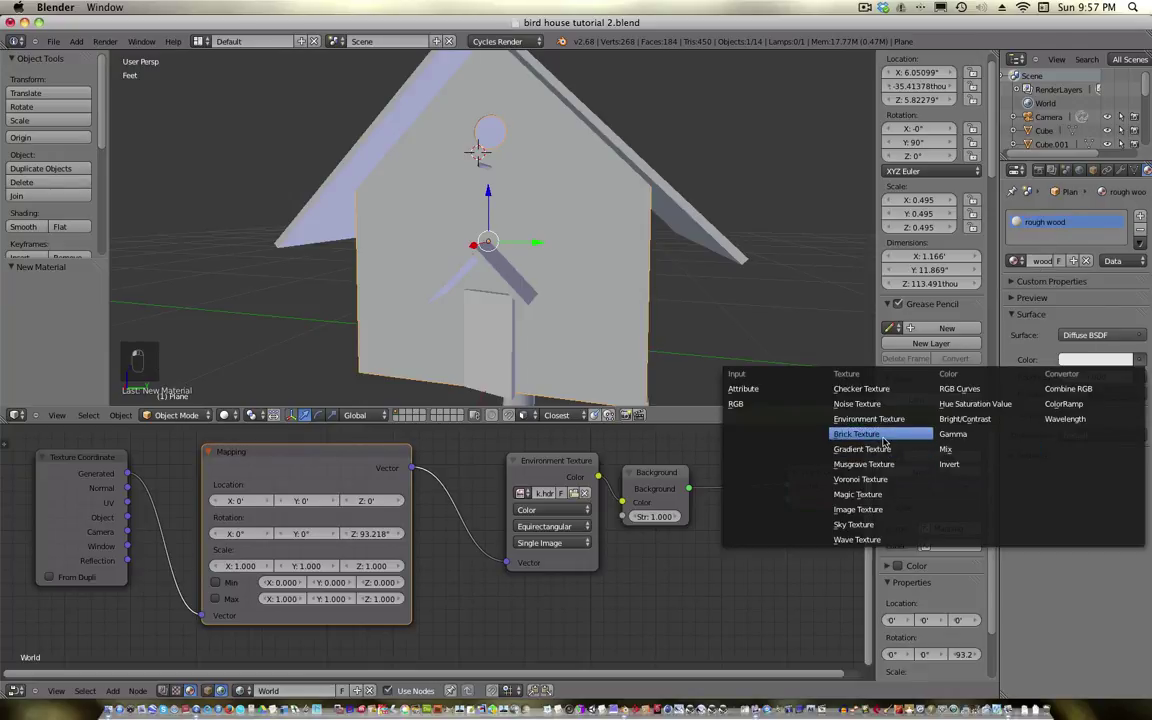
{"action": "left_click", "coordinate": [858, 509]}
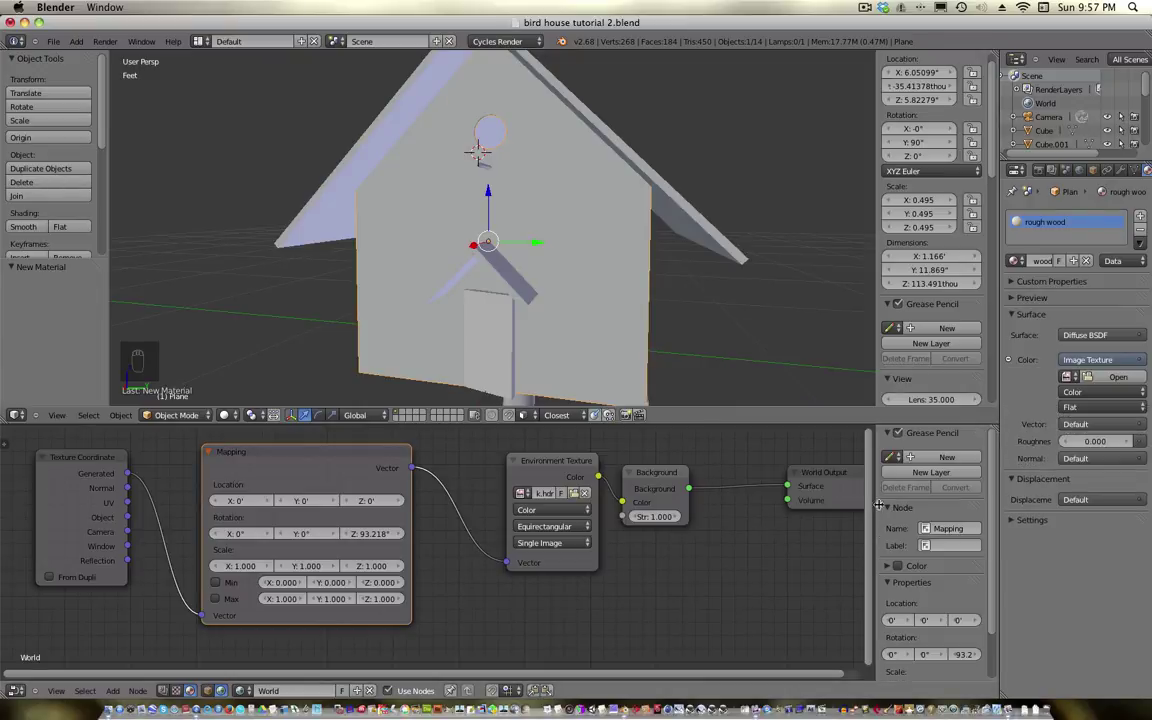
{"action": "left_click", "coordinate": [1118, 377]}
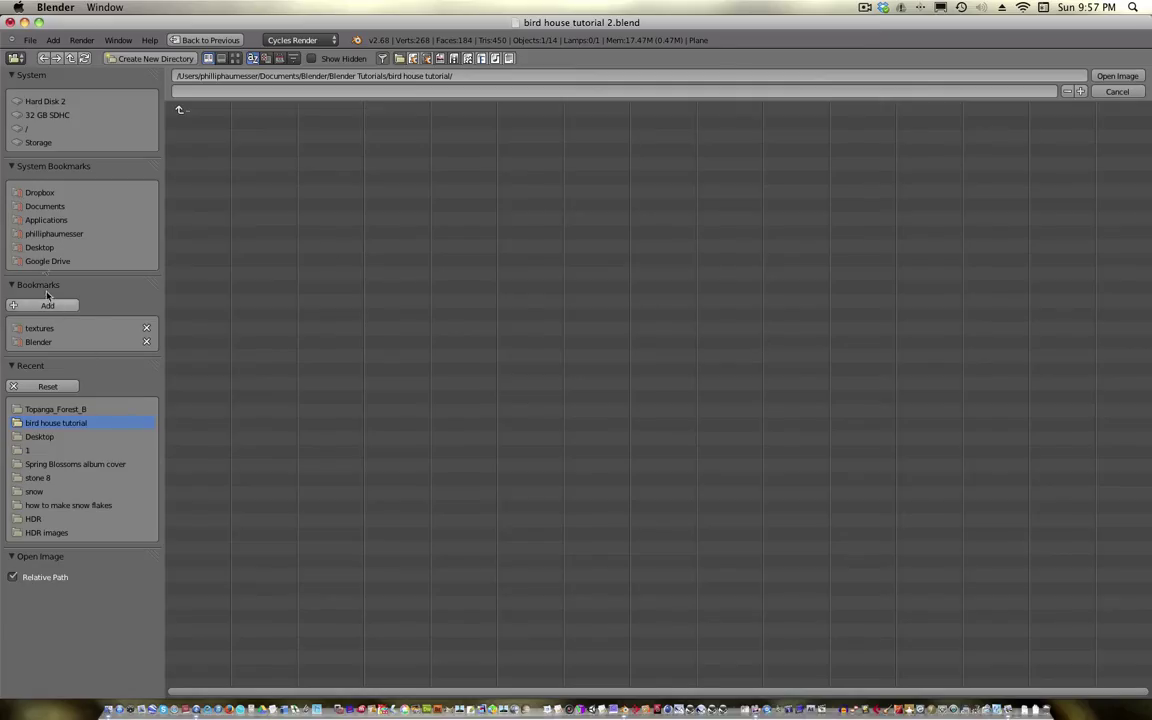
{"action": "left_click", "coordinate": [40, 328]}
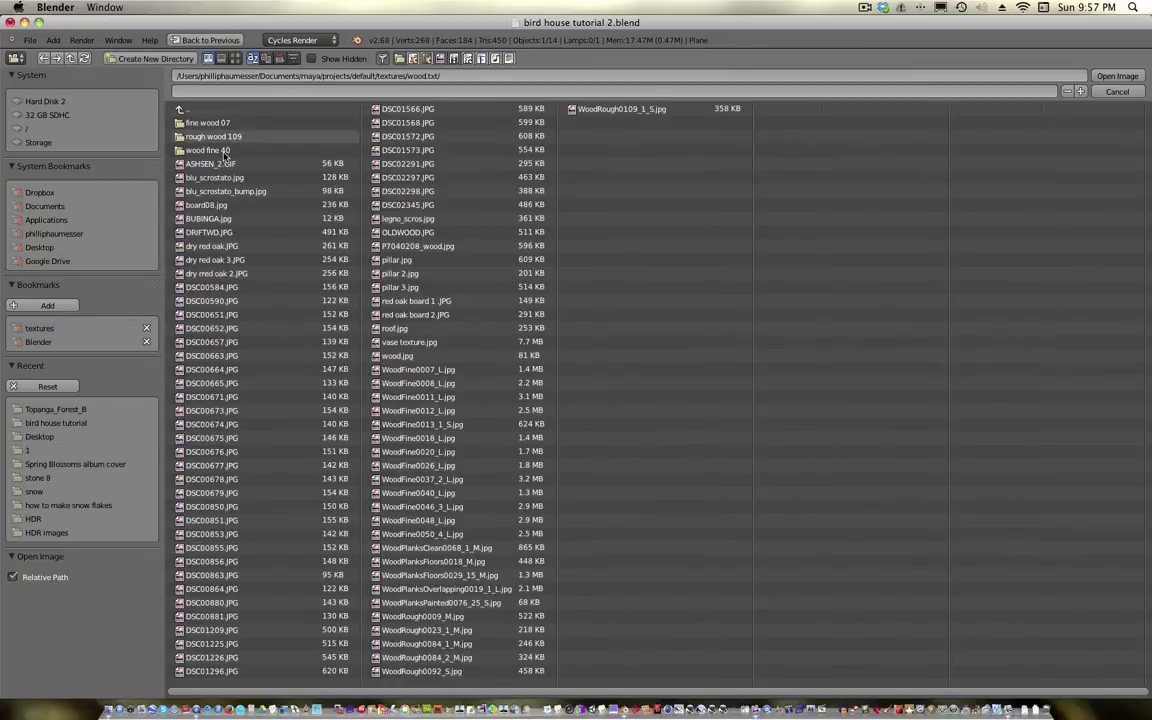
{"action": "left_click", "coordinate": [228, 138]}
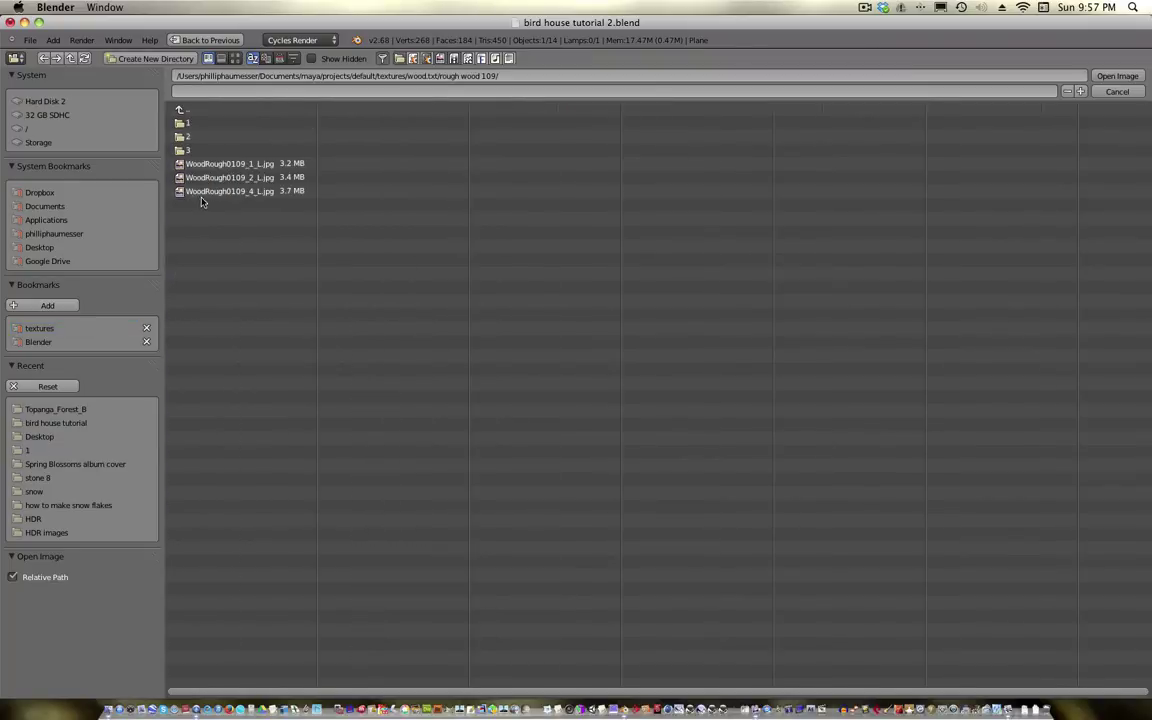
{"action": "left_click", "coordinate": [196, 124]}
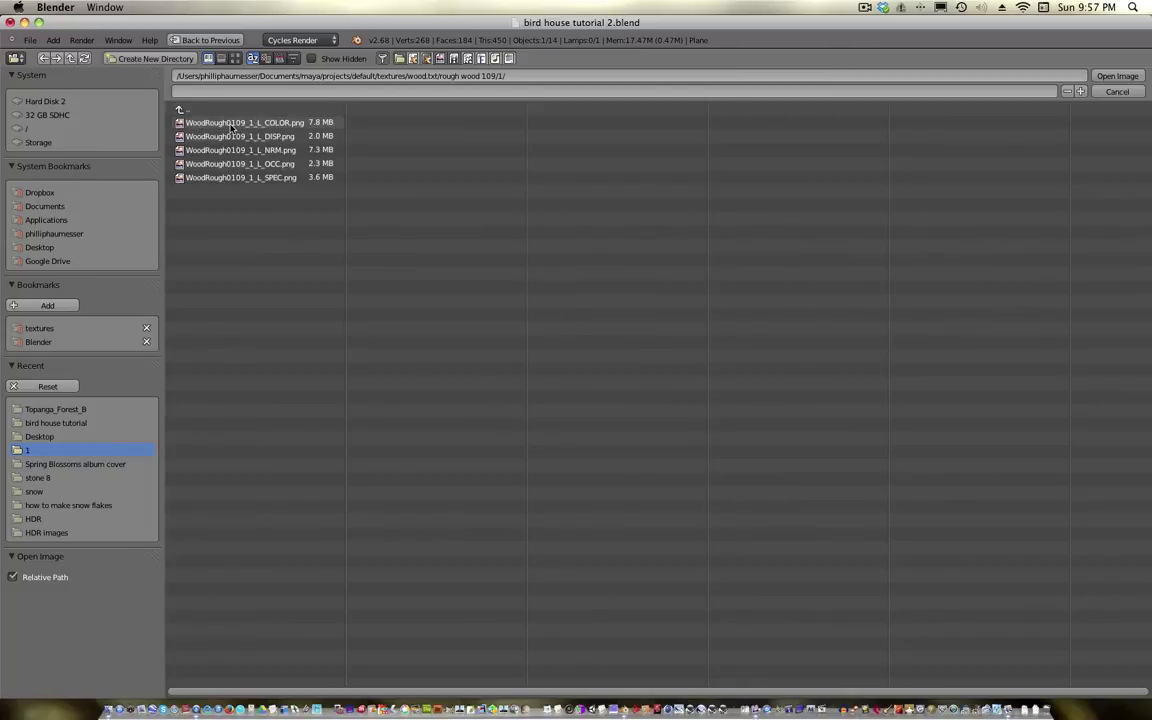
{"action": "double_click", "coordinate": [232, 124]}
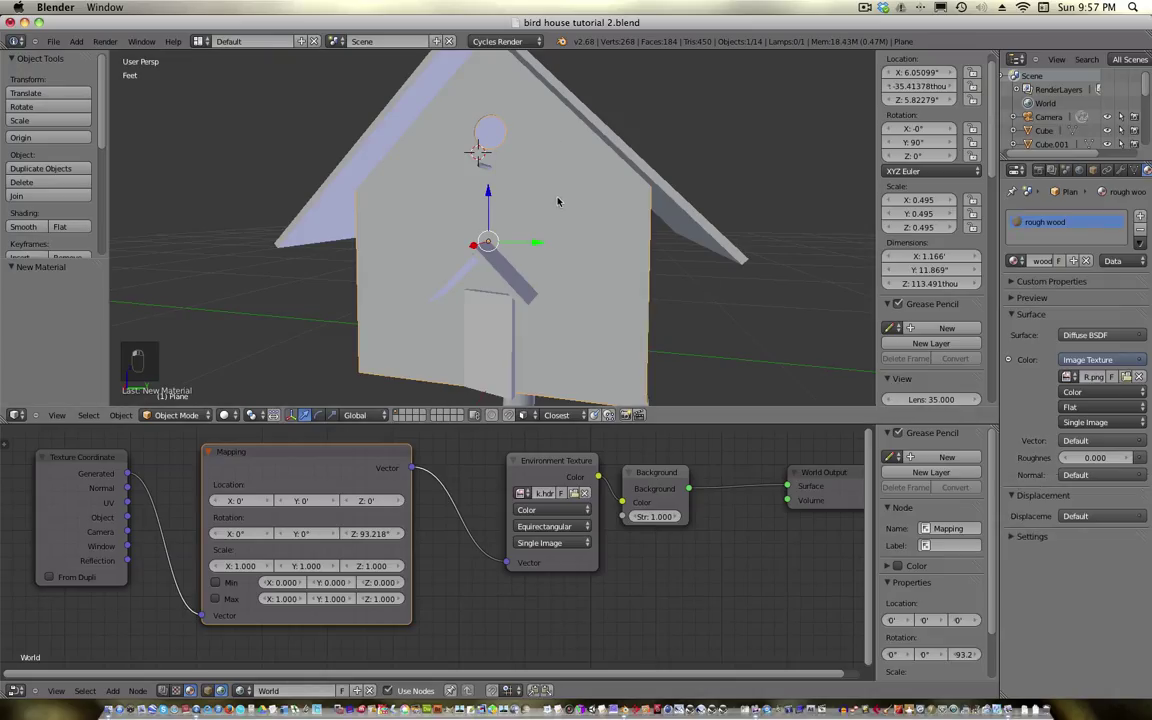
Set the viewport shading to Texture and UV-project the whole front wall mesh from the right orthographic view
{"action": "left_click", "coordinate": [224, 415]}
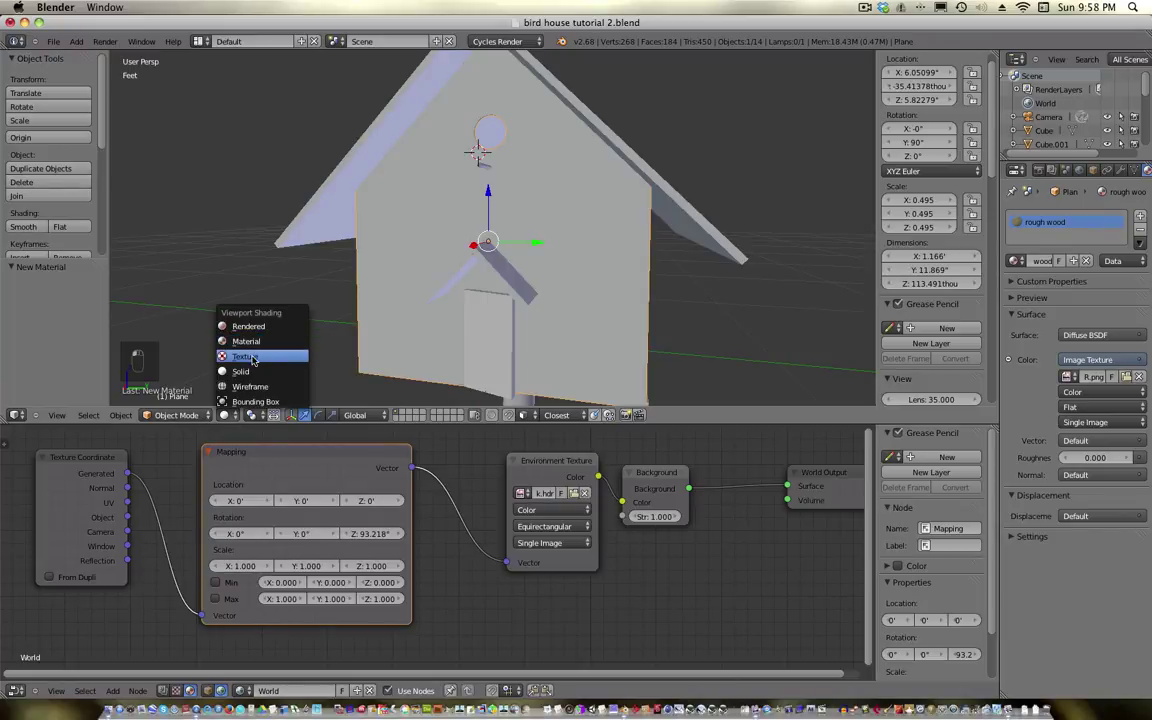
{"action": "left_click", "coordinate": [253, 358]}
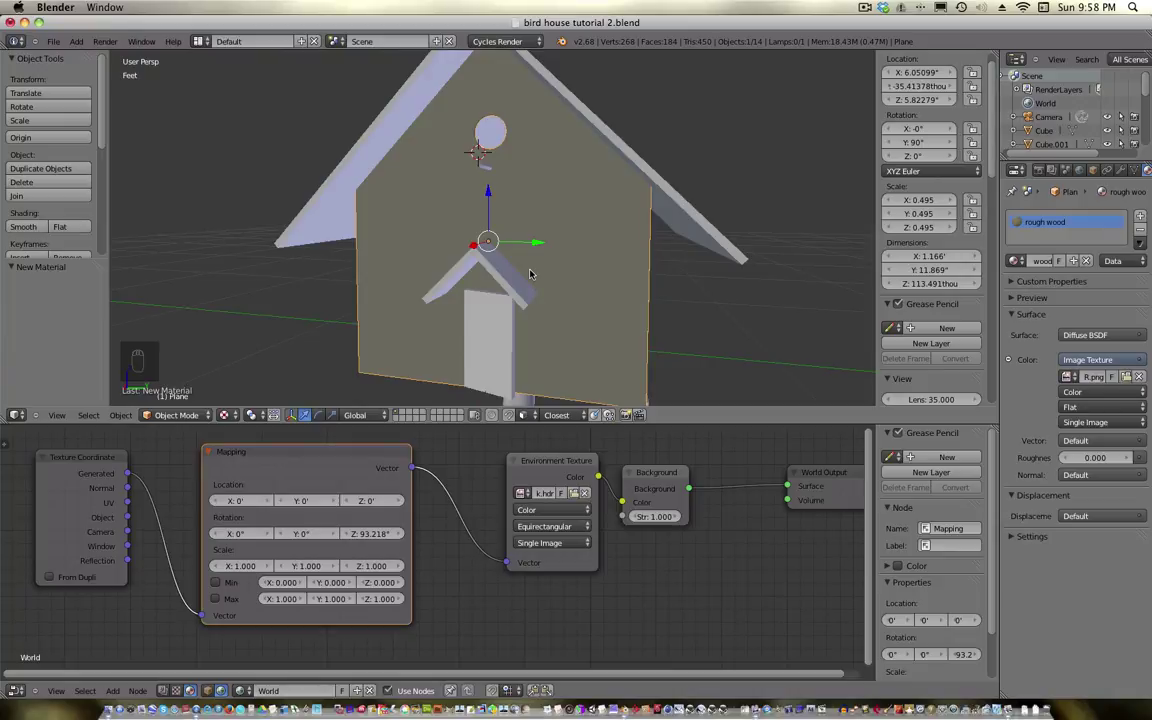
{"action": "key", "text": "KP_3"}
{"action": "key", "text": "KP_5"}
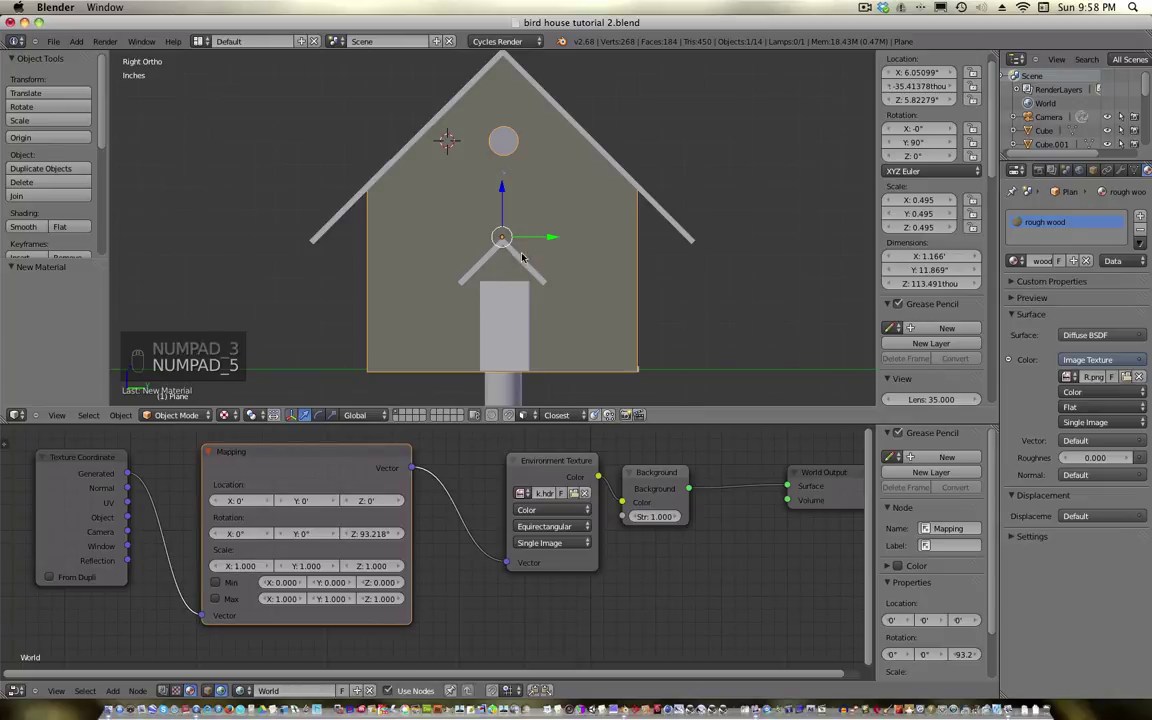
{"action": "key", "text": "Tab"}
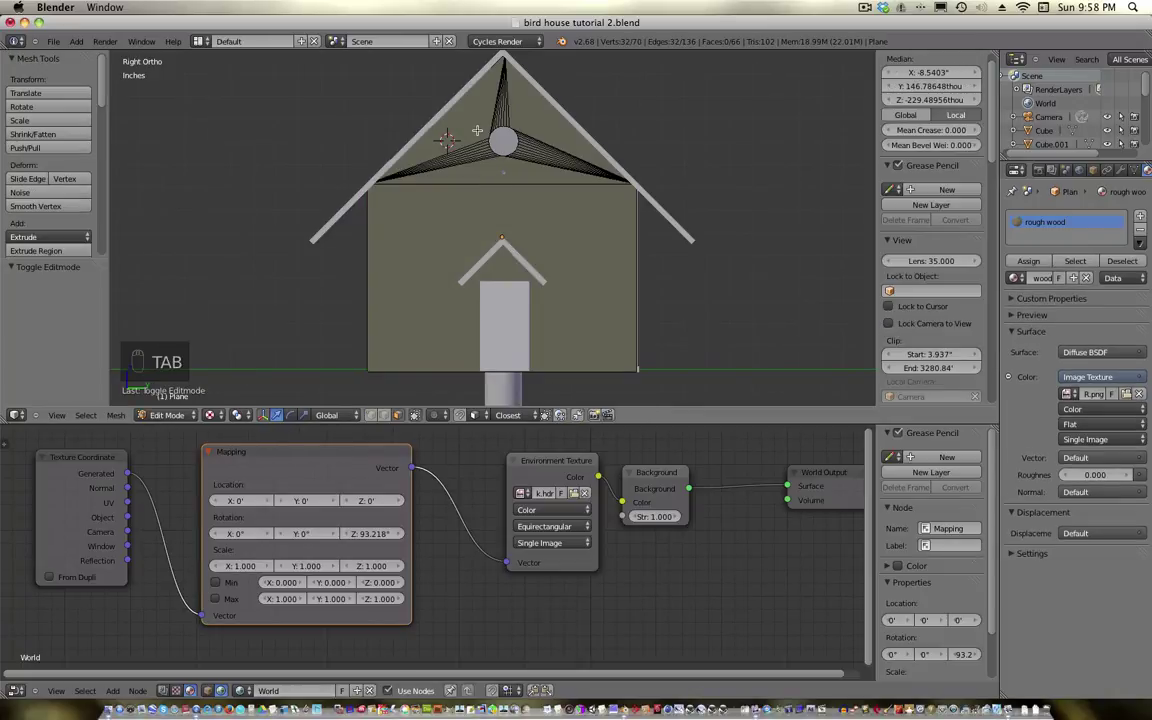
{"action": "key", "text": "a"}
{"action": "key", "text": "a"}
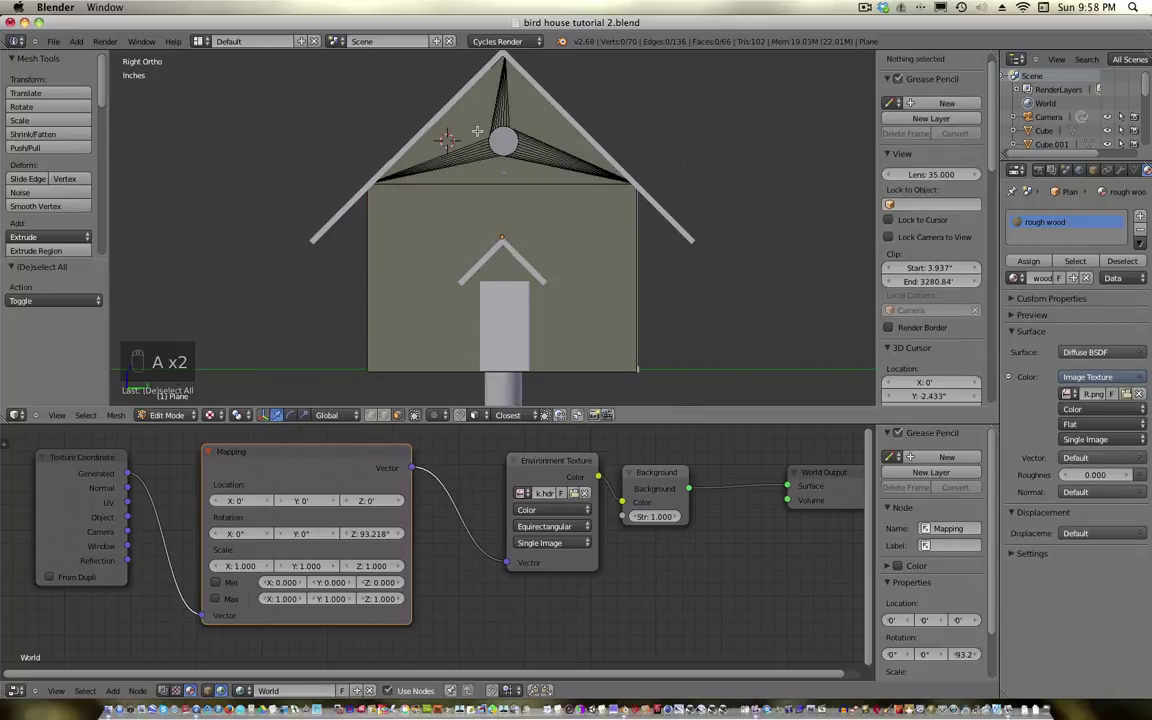
{"action": "key", "text": "a"}
{"action": "key", "text": "u"}
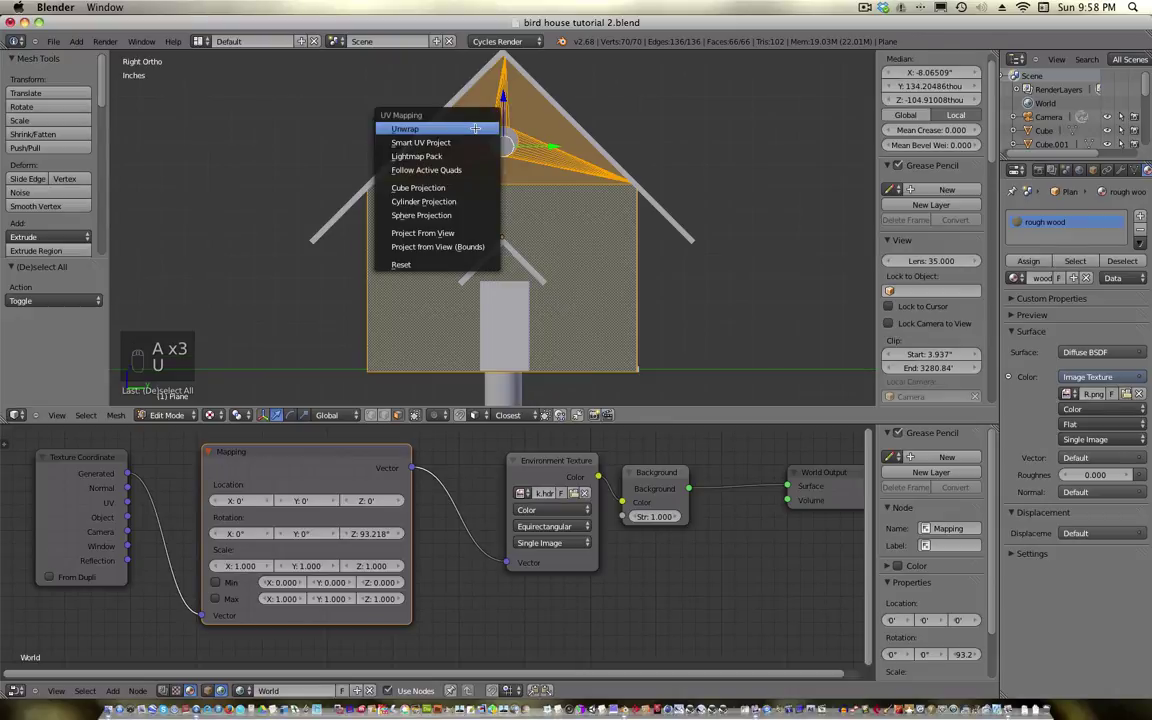
{"action": "left_click", "coordinate": [450, 234]}
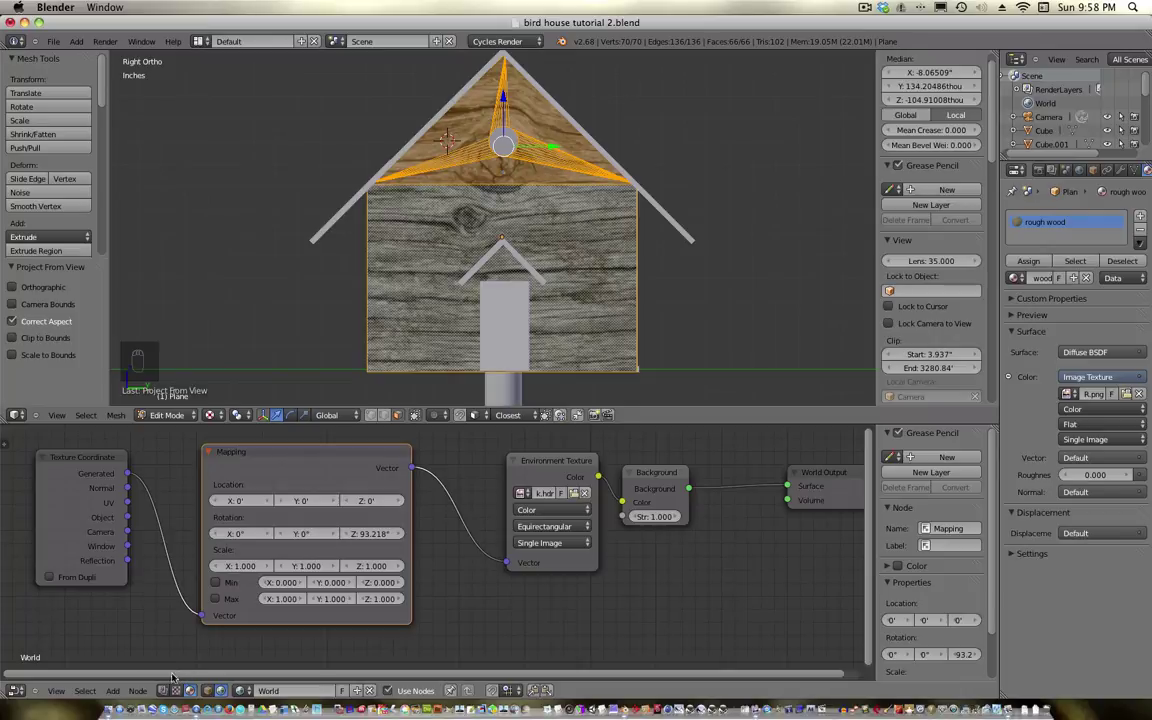
Change the node editor area to the UV/Image Editor and show WoodRough0109_1_L_COLOR.png behind the front wall's UVs
{"action": "left_click", "coordinate": [22, 689]}
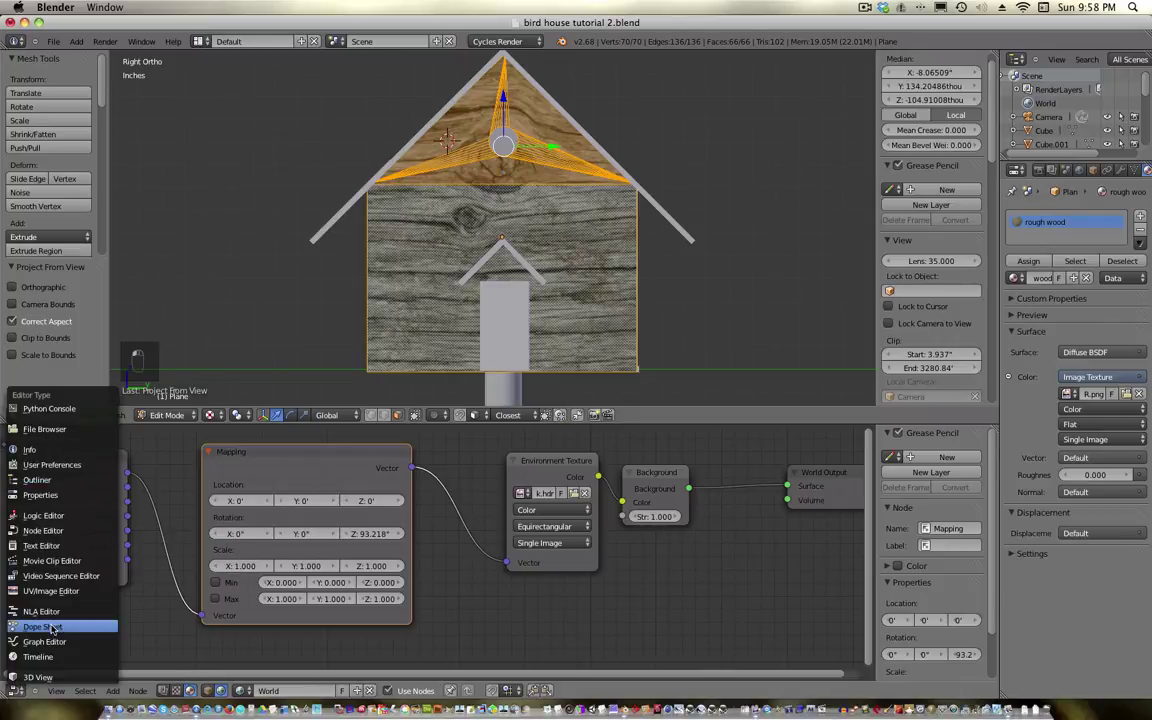
{"action": "left_click", "coordinate": [60, 591]}
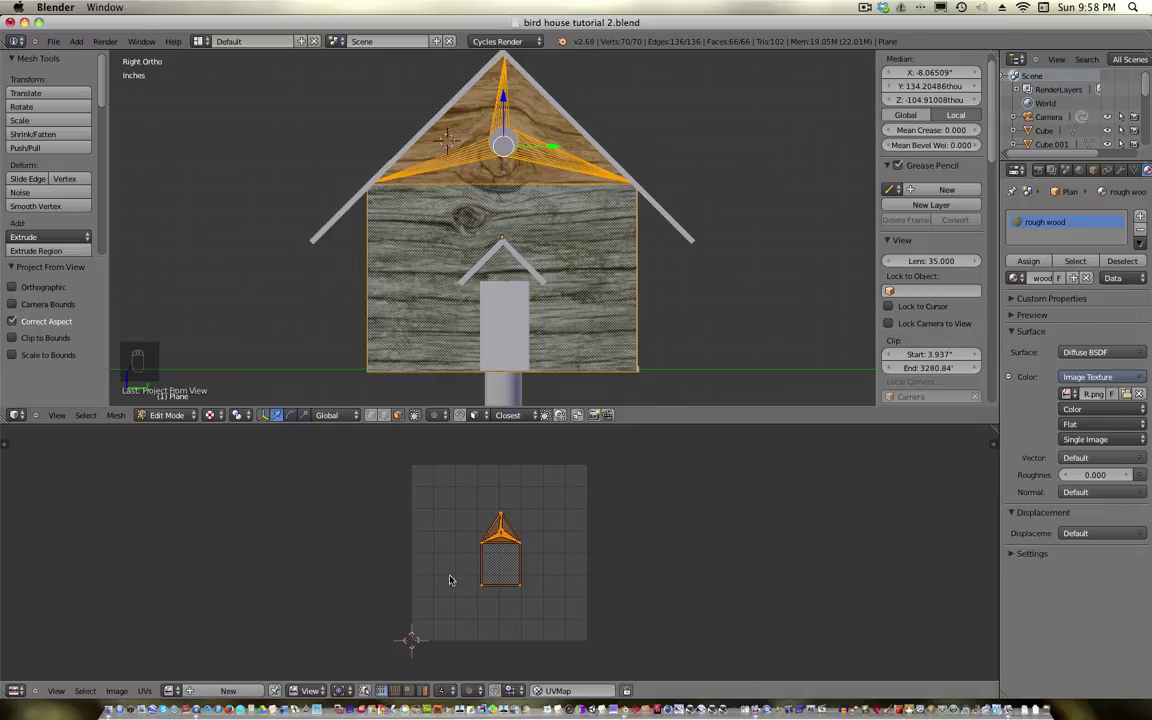
{"action": "left_click", "coordinate": [172, 690]}
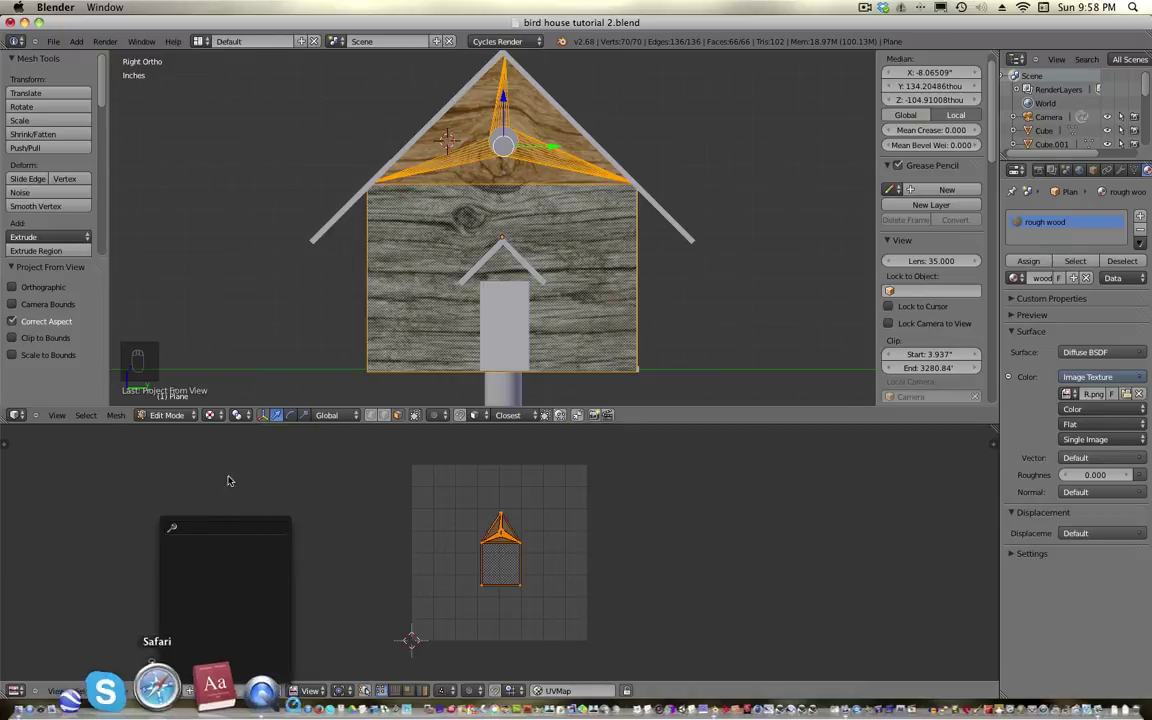
{"action": "left_click", "coordinate": [166, 692]}
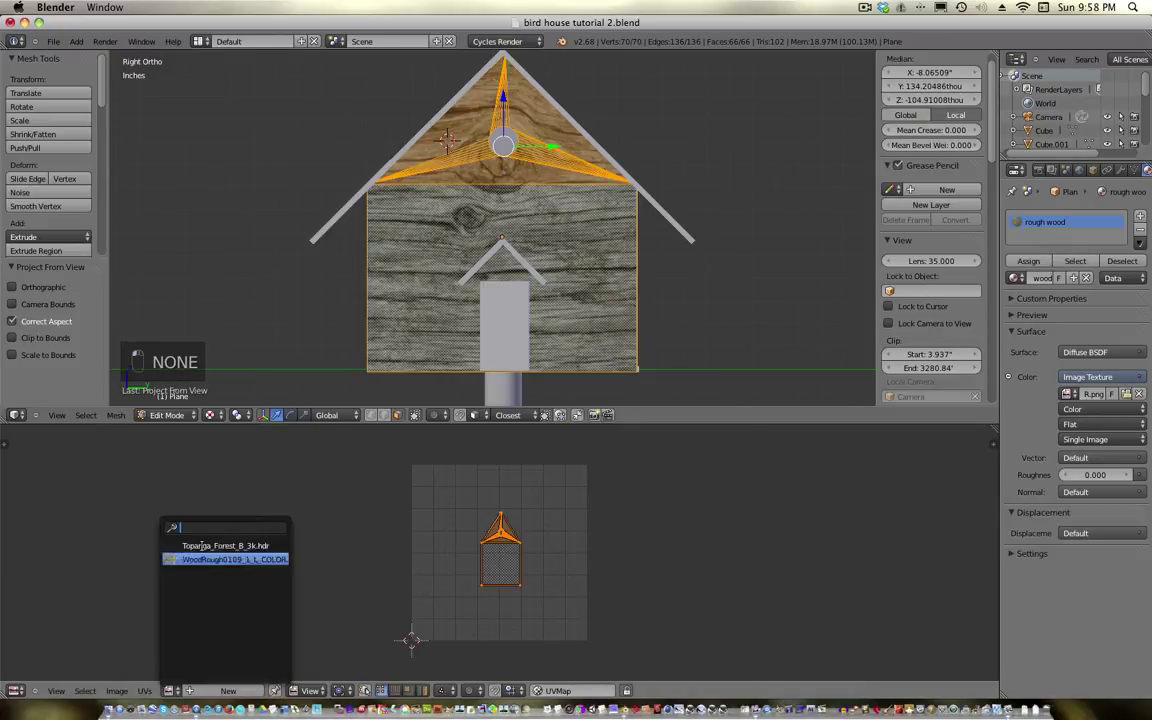
{"action": "left_click", "coordinate": [210, 545]}
{"action": "scroll", "coordinate": [459, 528], "scroll_direction": "down", "scroll_amount": 7}
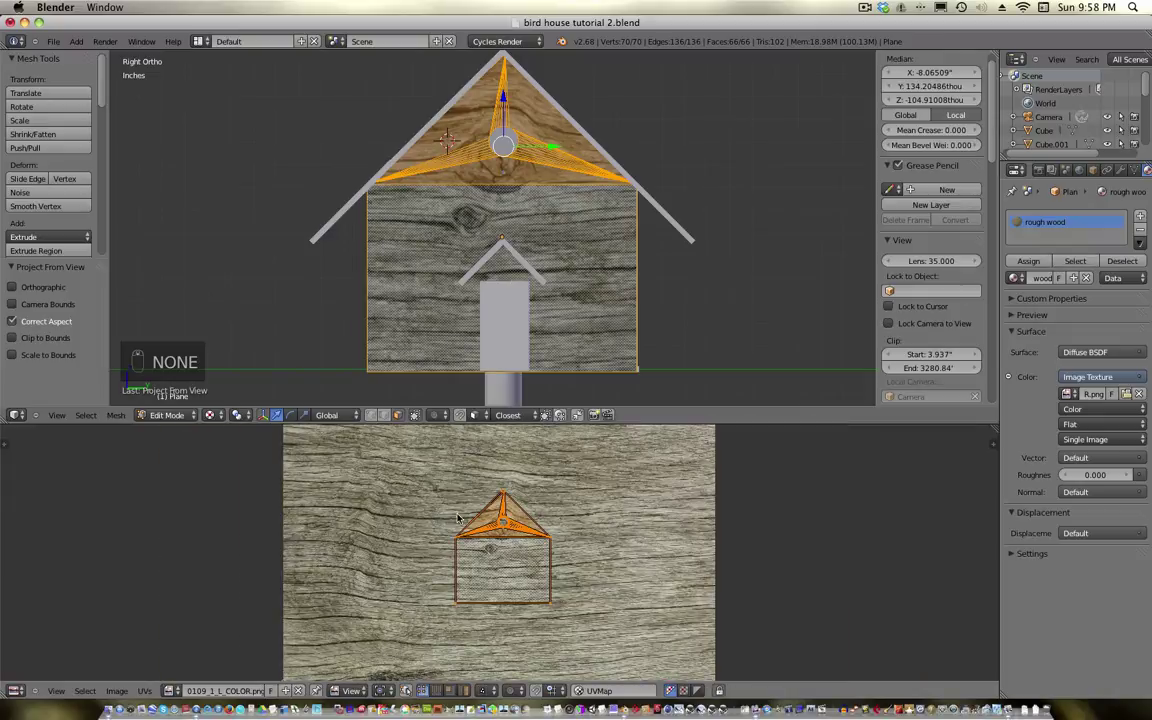
{"action": "scroll", "coordinate": [586, 519], "scroll_direction": "down", "scroll_amount": 1}
{"action": "scroll", "coordinate": [600, 530], "scroll_direction": "up", "scroll_amount": 1}
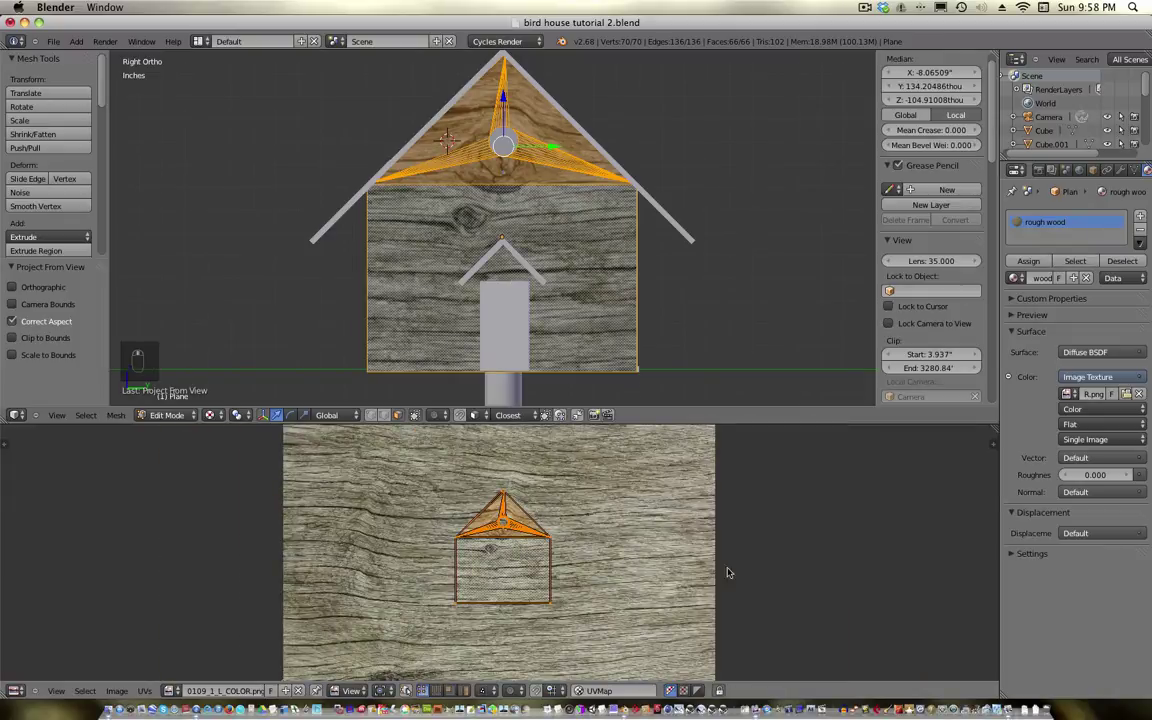
Rotate the front wall's UVs by -90° so the wood grain runs vertically, and enlarge them by about 2.97
{"action": "key", "text": "r"}
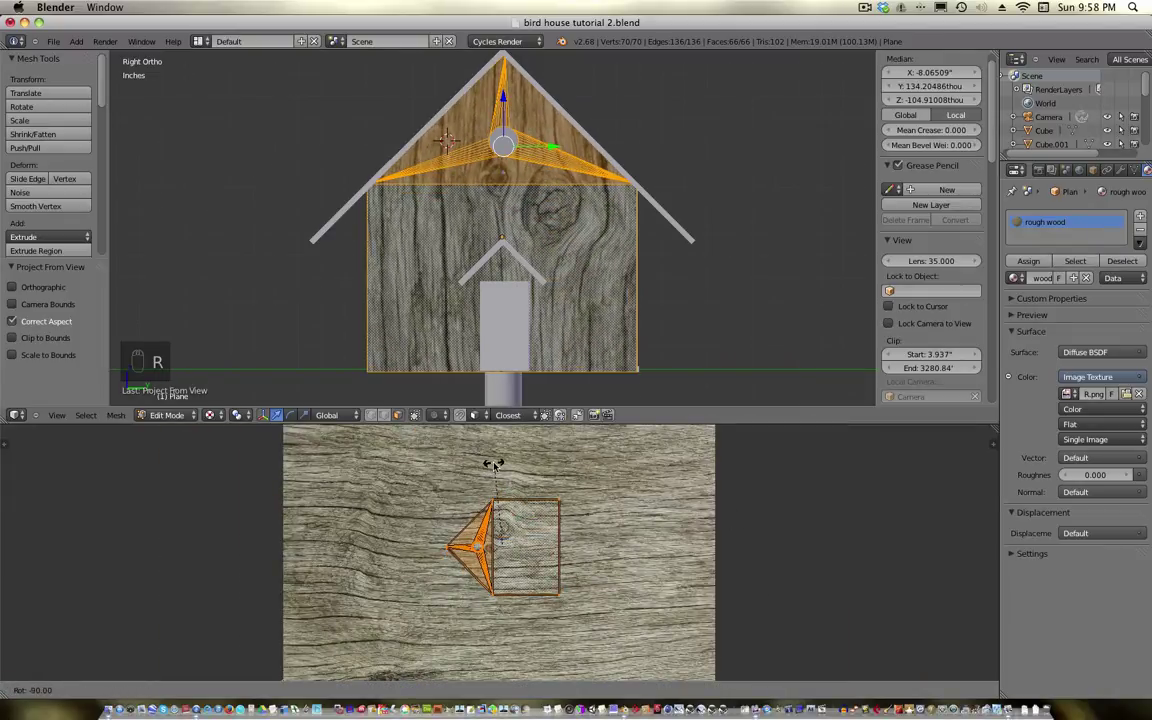
{"action": "left_click", "coordinate": [494, 464]}
{"action": "key", "text": "s"}
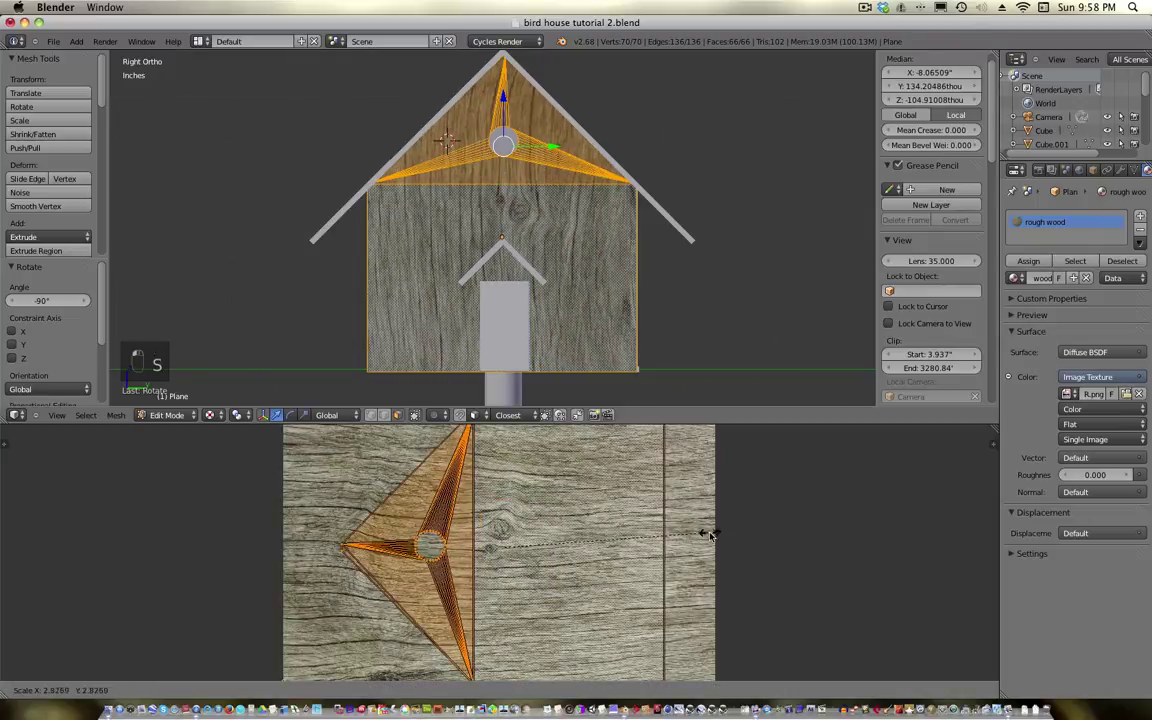
{"action": "left_click", "coordinate": [712, 534]}
{"action": "scroll", "coordinate": [717, 536], "scroll_direction": "down", "scroll_amount": 1}
{"action": "middle_click_drag", "start_coordinate": [728, 548], "coordinate": [731, 542]}
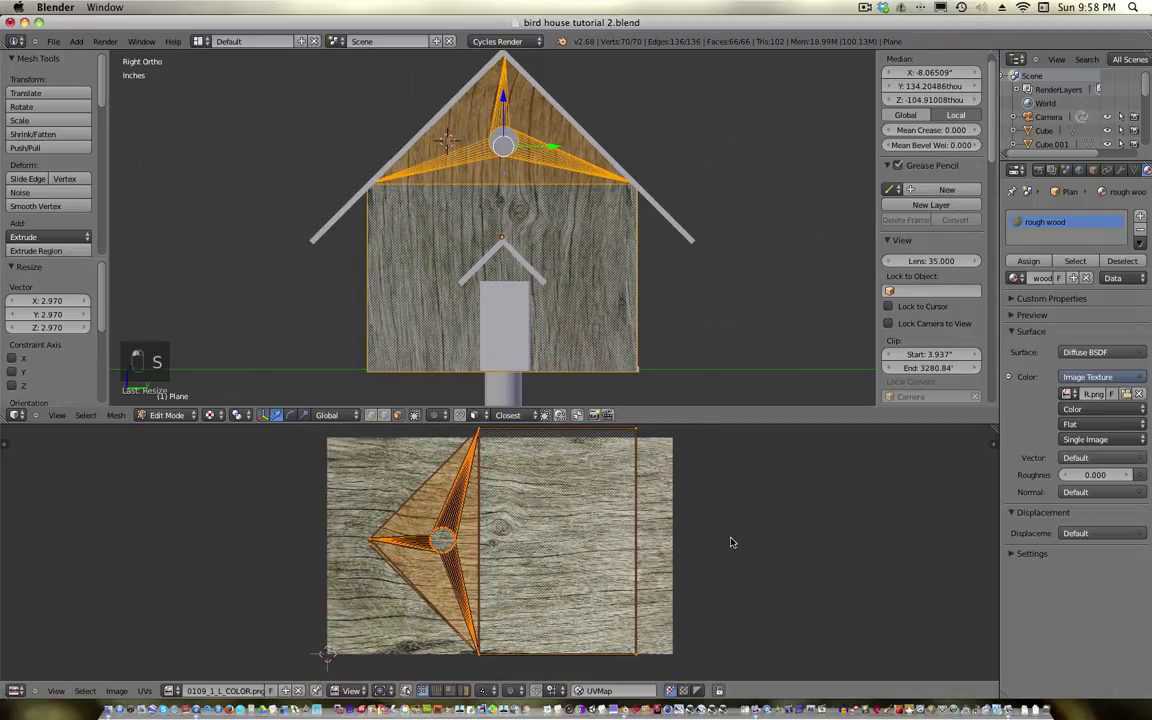
Scale the UVs by about 0.947 and move them to fit within the height of the wood image
{"action": "key", "text": "s"}
{"action": "left_click", "coordinate": [771, 557]}
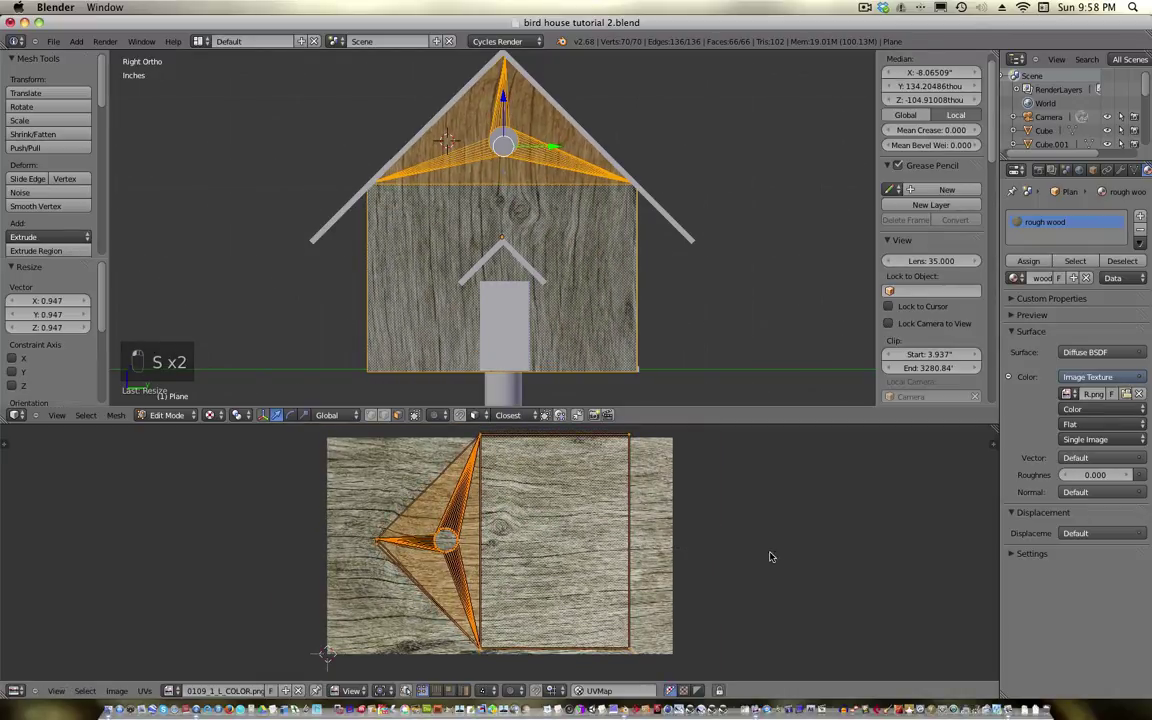
{"action": "key", "text": "g"}
{"action": "left_click", "coordinate": [731, 554]}
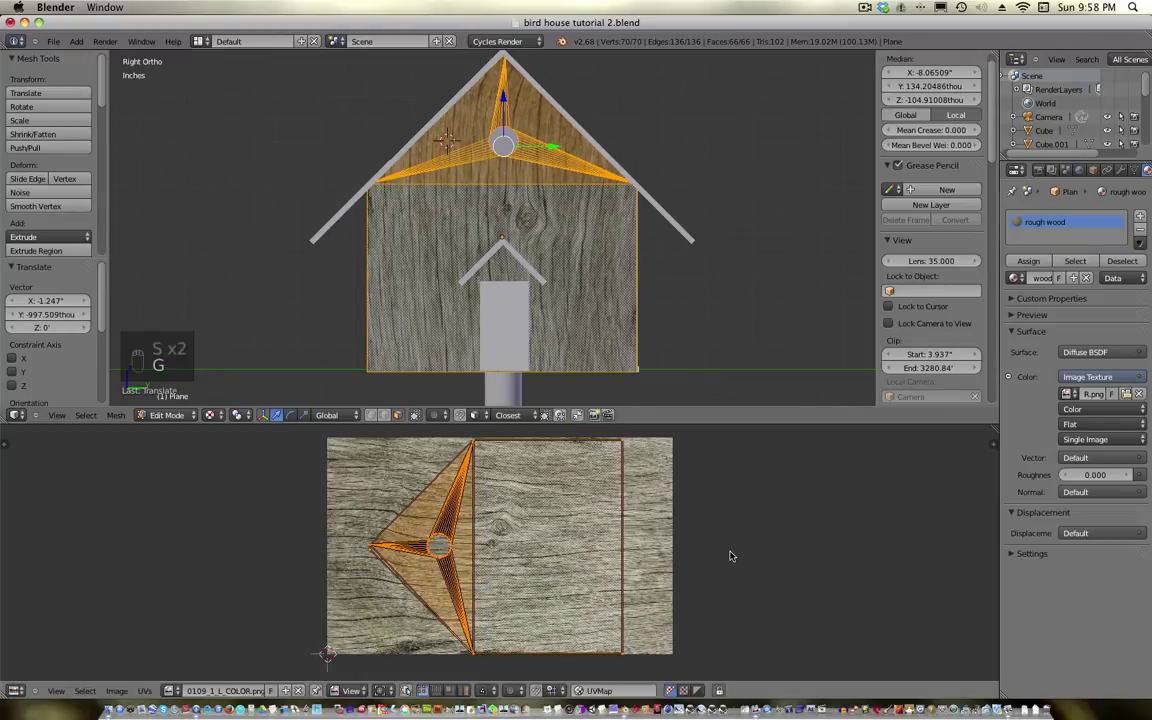
Stretch the UVs along X by about 1.35, nudge them to span the wood image's width, and view the wall in perspective
{"action": "key", "text": "s"}
{"action": "key", "text": "x"}
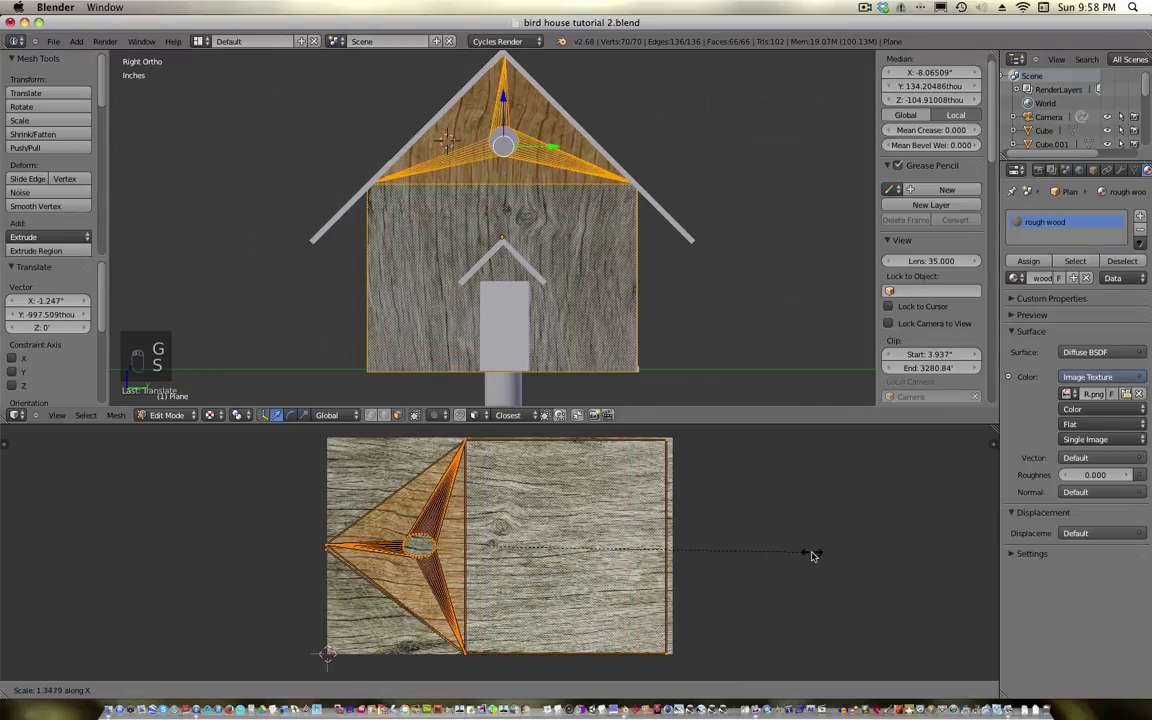
{"action": "left_click", "coordinate": [810, 555]}
{"action": "key", "text": "g"}
{"action": "left_click", "coordinate": [813, 555]}
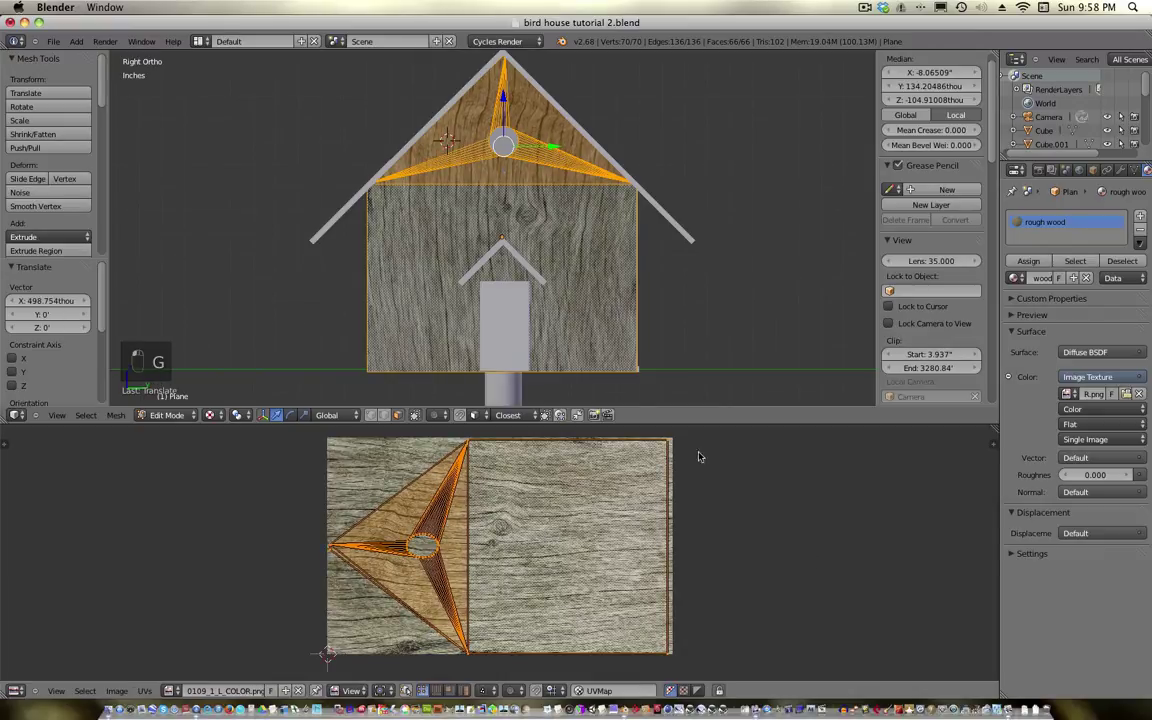
{"action": "key", "text": "KP_5"}
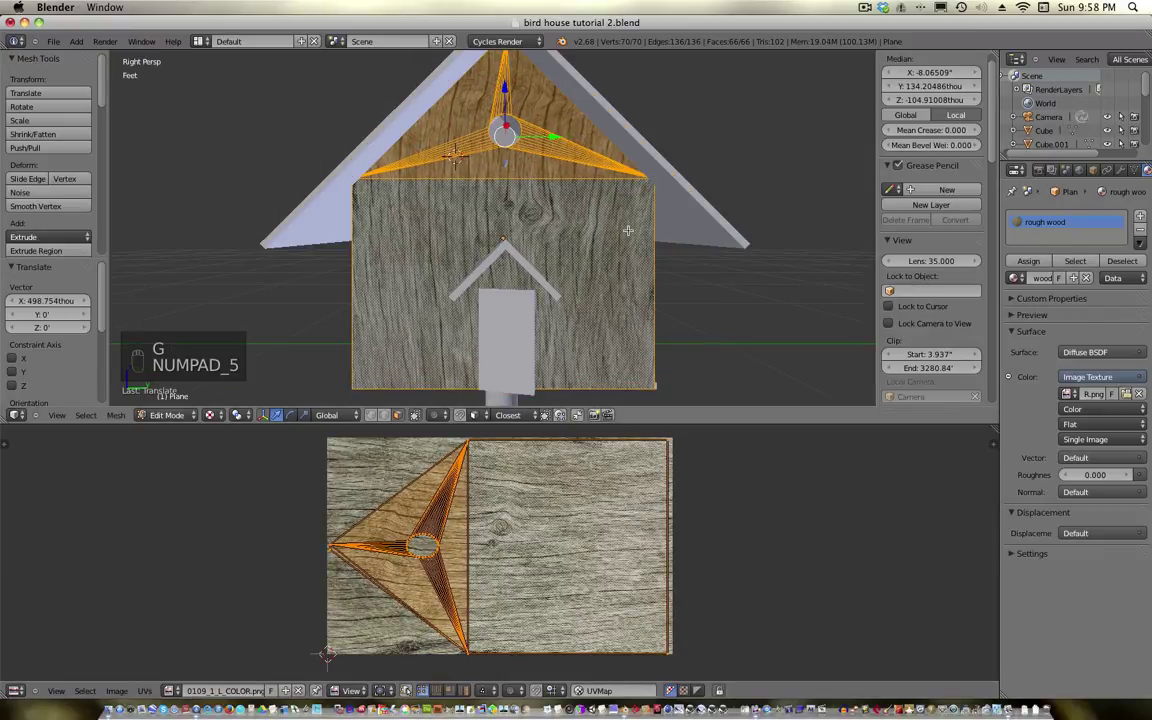
{"action": "middle_click_drag", "start_coordinate": [595, 220], "coordinate": [499, 275]}
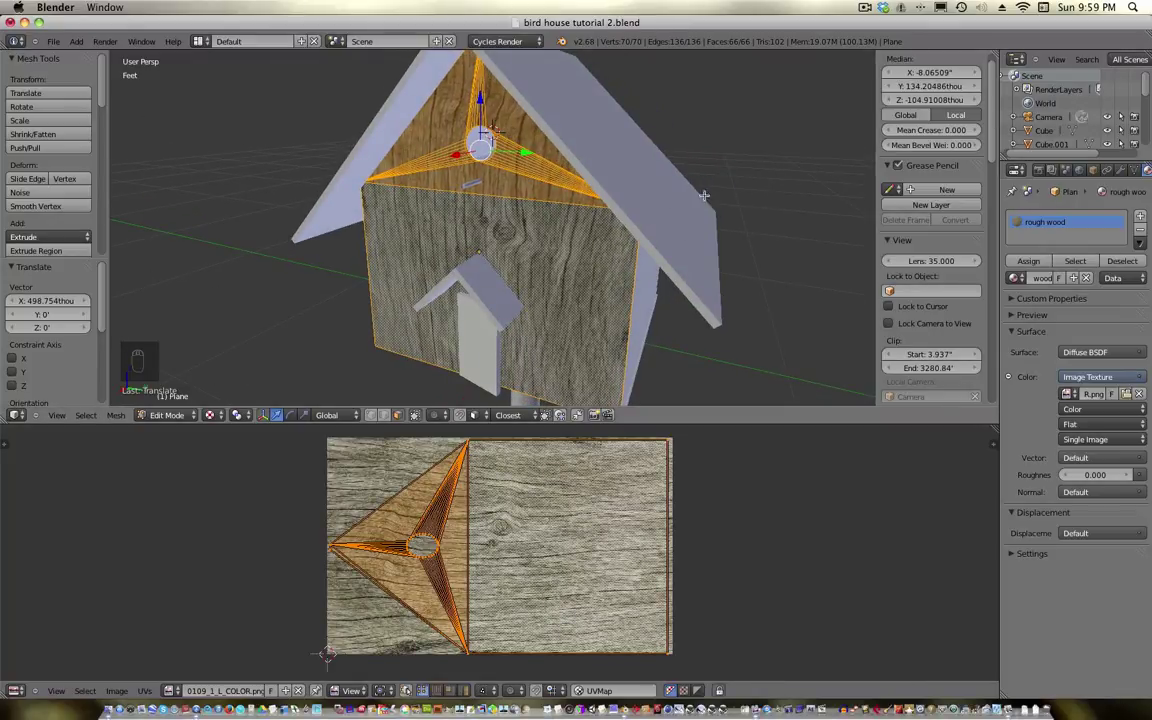
Finish editing the front wall, select the roof panel on the positive Y side, and unwrap all its faces
{"action": "key", "text": "Tab"}
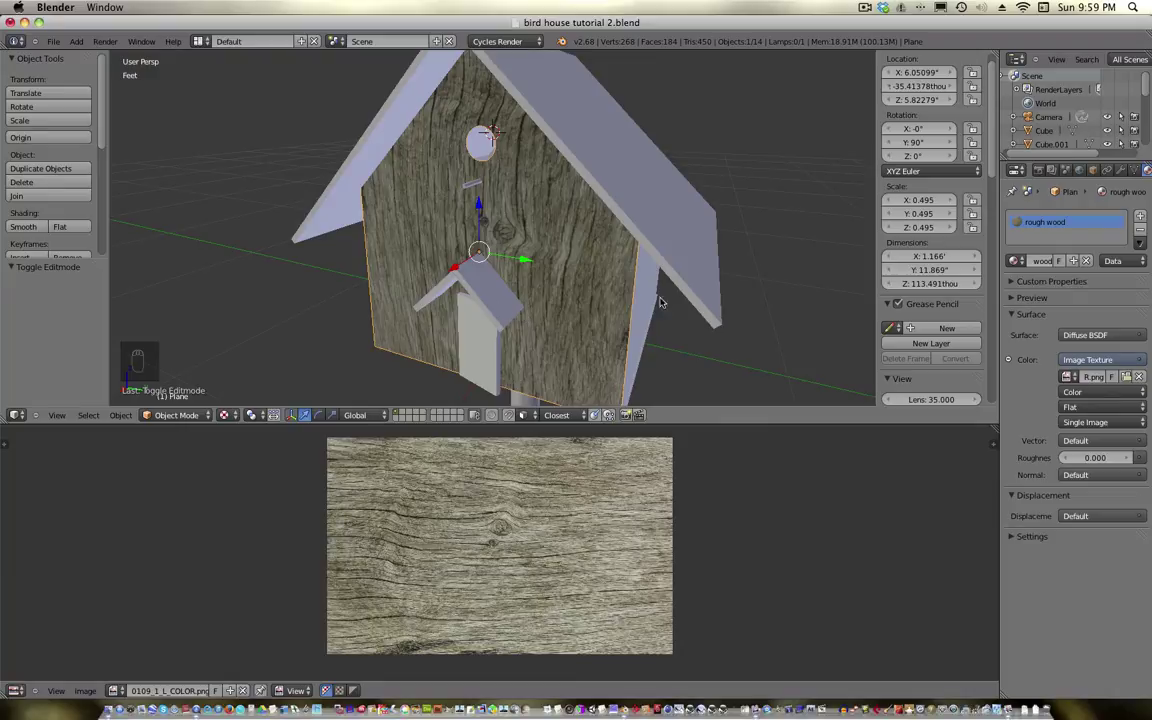
{"action": "middle_click_drag", "start_coordinate": [645, 231], "coordinate": [635, 177]}
{"action": "right_click", "coordinate": [637, 180]}
{"action": "middle_click_drag", "start_coordinate": [650, 229], "coordinate": [574, 188]}
{"action": "scroll", "coordinate": [687, 181], "scroll_direction": "down", "scroll_amount": 3}
{"action": "right_click", "coordinate": [462, 238]}
{"action": "middle_click_drag", "start_coordinate": [462, 238], "coordinate": [615, 230]}
{"action": "right_click", "coordinate": [615, 230]}
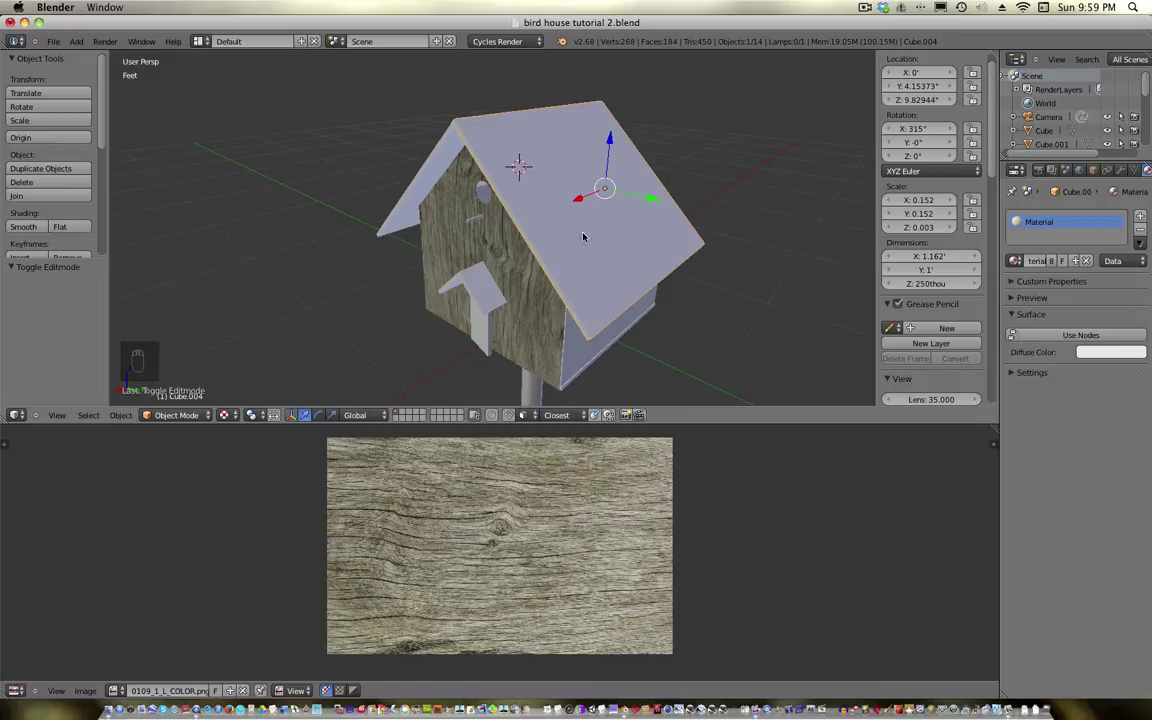
{"action": "key", "text": "Tab"}
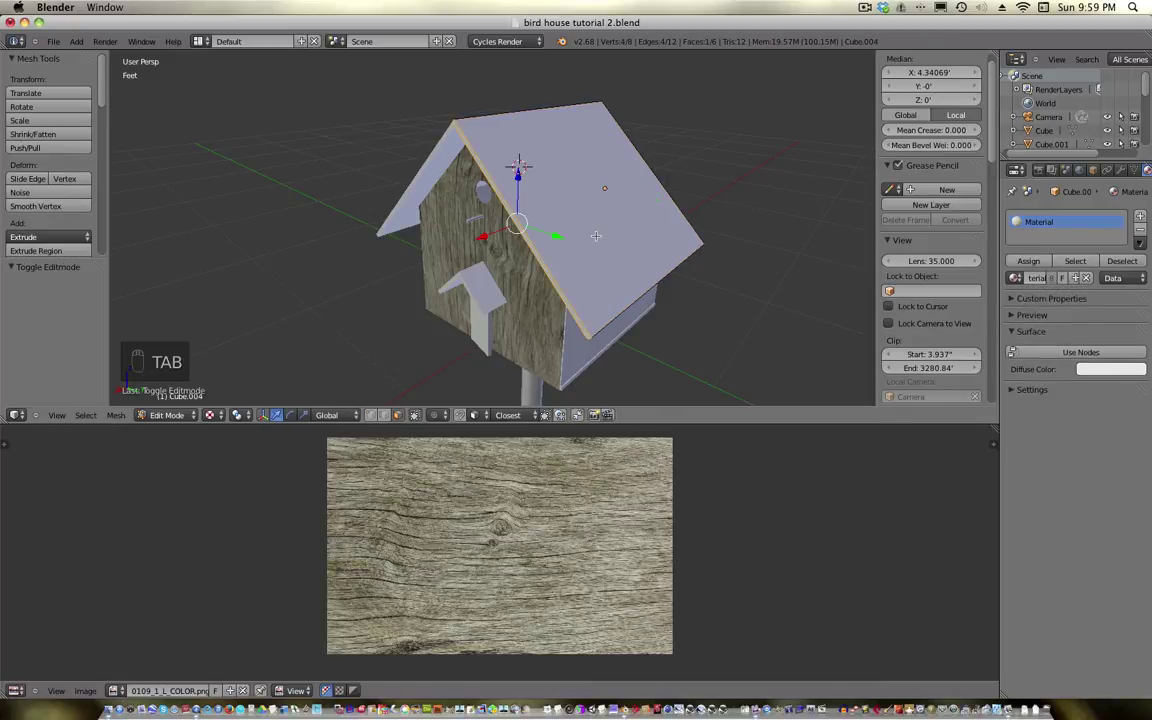
{"action": "key", "text": "a"}
{"action": "key", "text": "a"}
{"action": "key", "text": "a"}
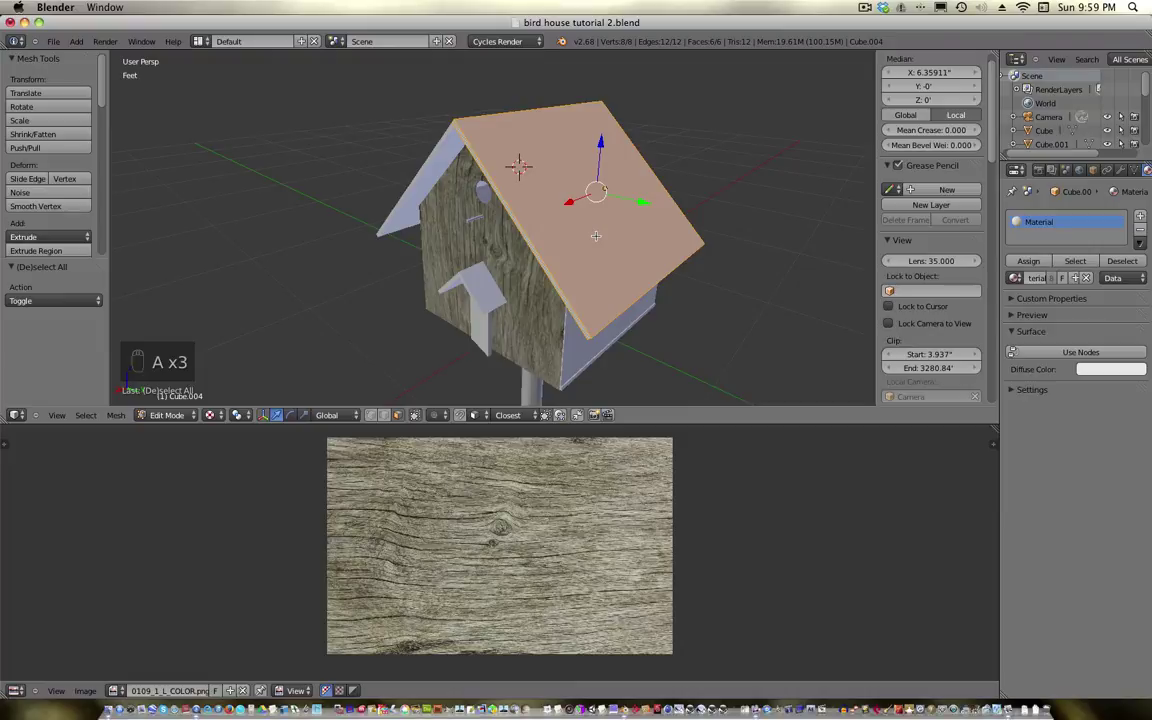
{"action": "key", "text": "u"}
{"action": "left_click", "coordinate": [540, 132]}
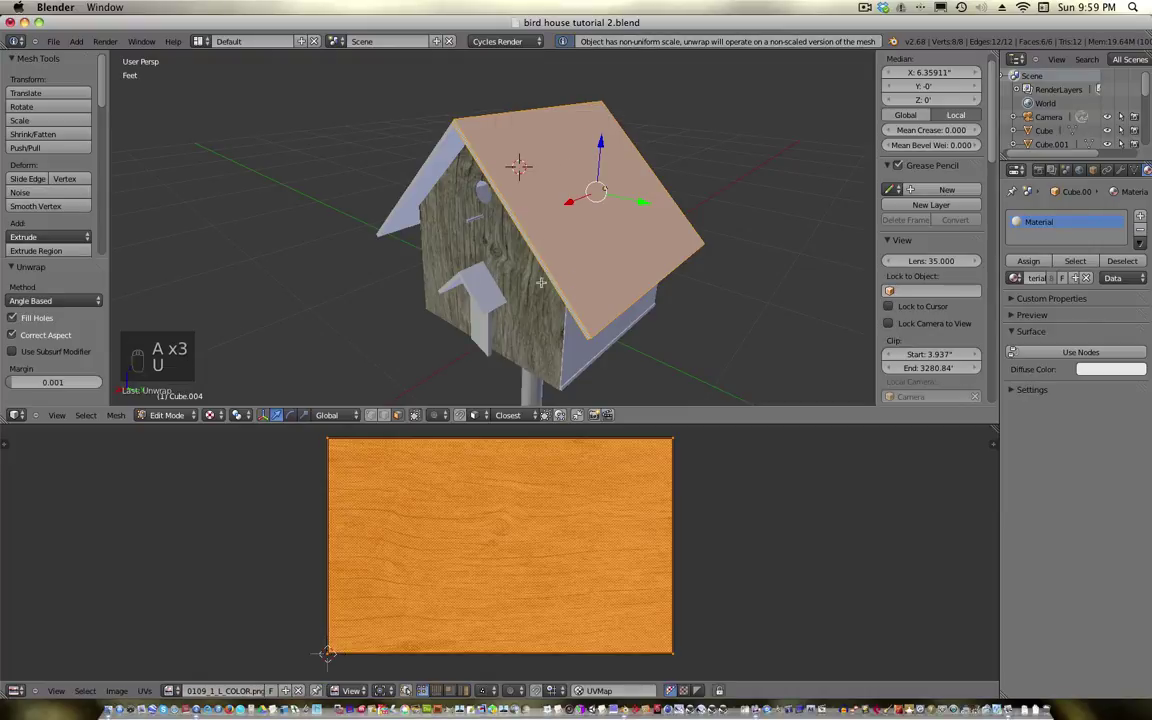
Assign the existing rough wood material to the unwrapped roof panel
{"action": "middle_click_drag", "start_coordinate": [478, 240], "coordinate": [540, 255]}
{"action": "left_click", "coordinate": [1016, 279]}
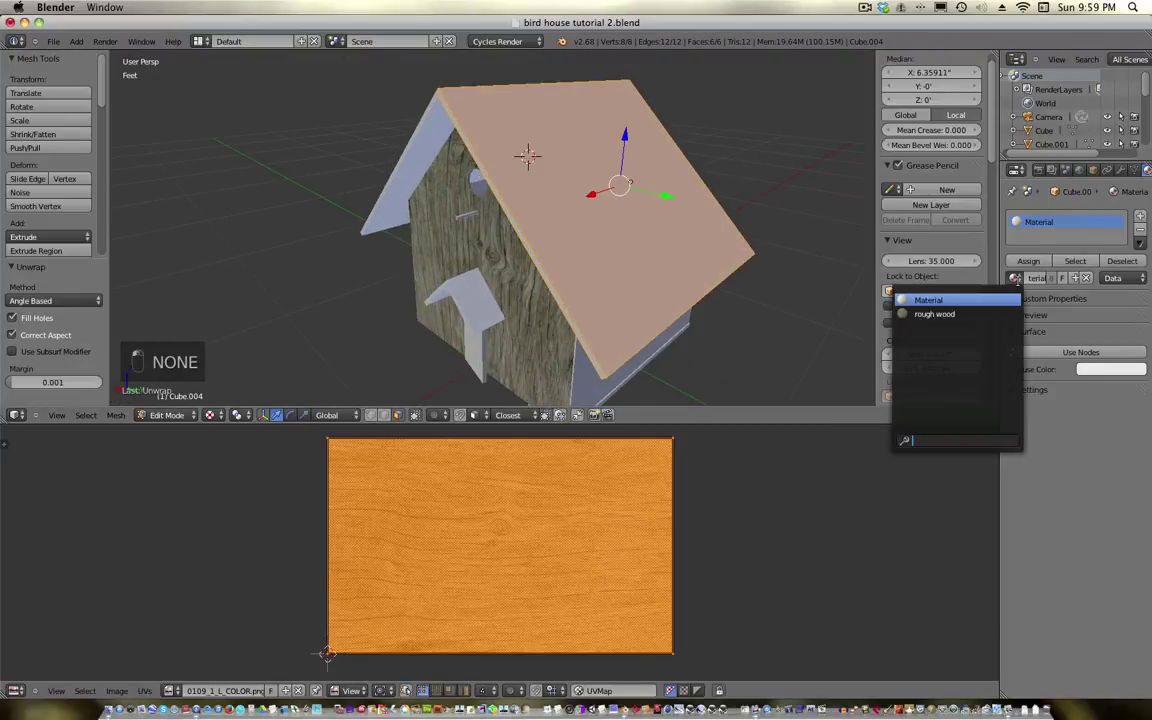
{"action": "left_click", "coordinate": [947, 315]}
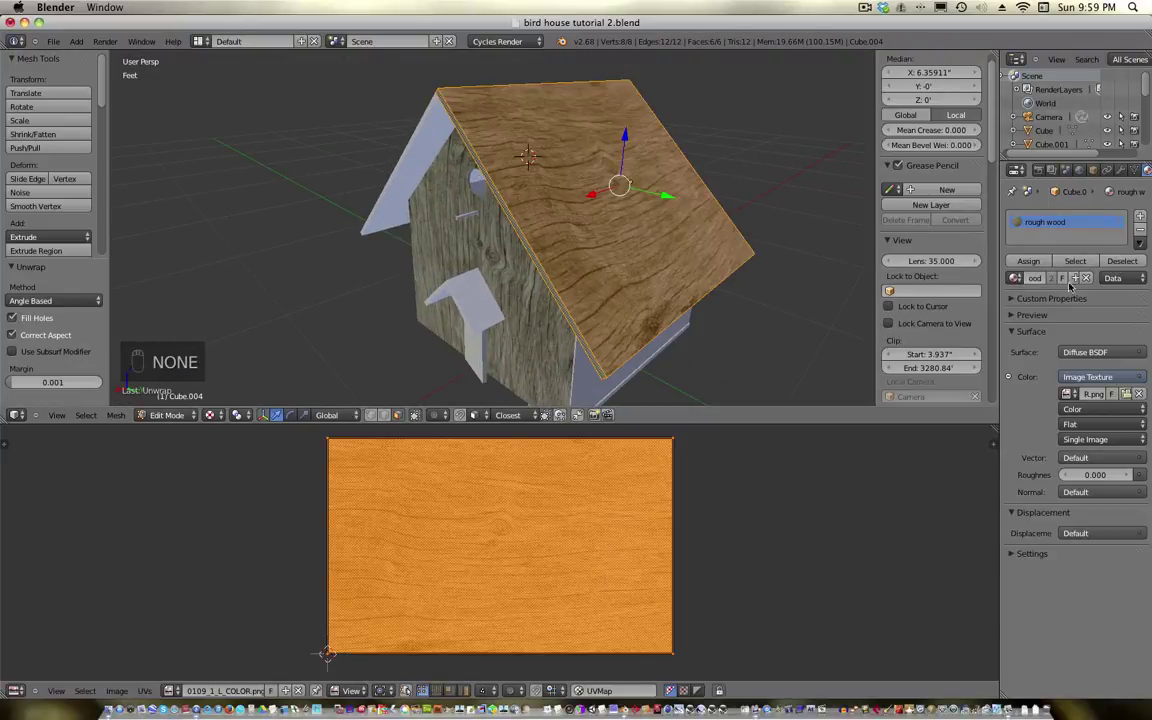
Switch the roof panel back to the plain Material, unlink it, and reassign rough wood from the existing materials
{"action": "left_click", "coordinate": [1018, 279]}
{"action": "left_click", "coordinate": [947, 300]}
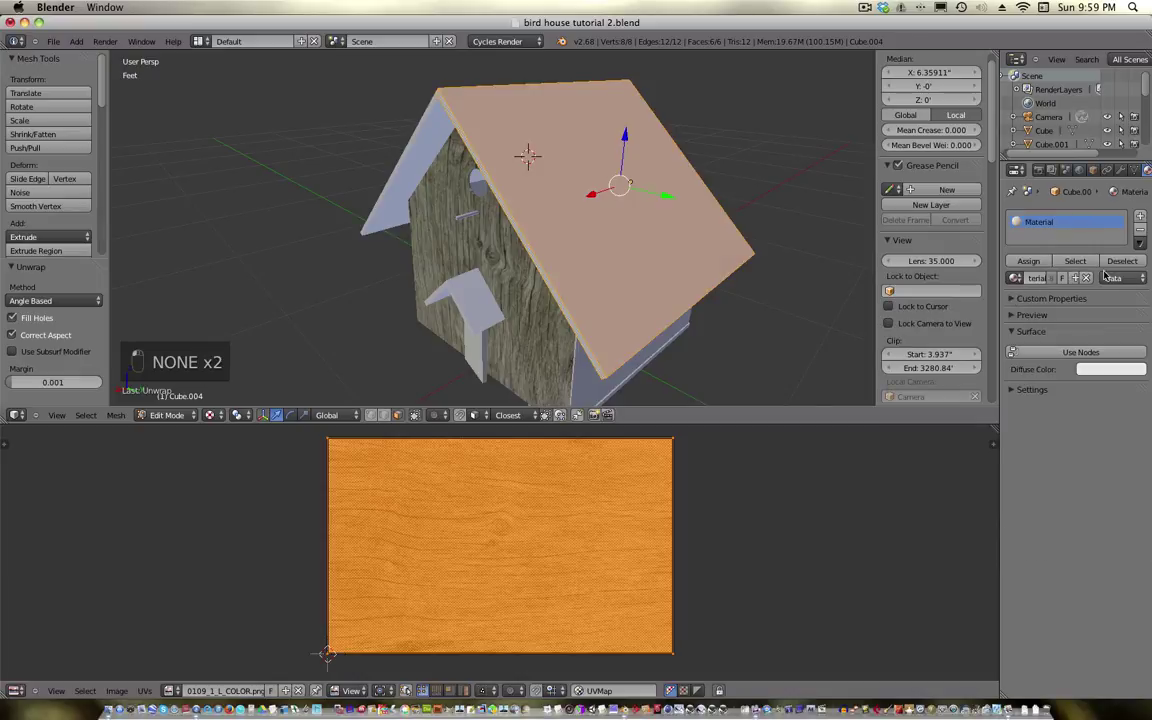
{"action": "left_click", "coordinate": [1087, 279]}
{"action": "left_click", "coordinate": [1016, 279]}
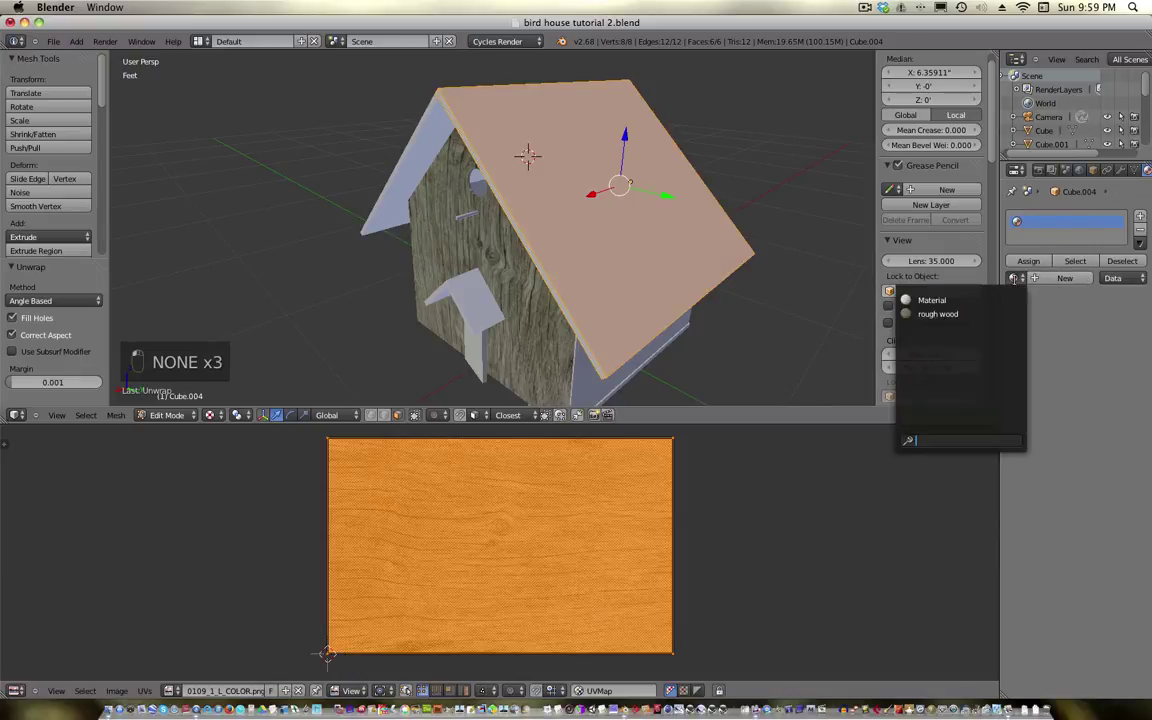
{"action": "left_click", "coordinate": [960, 314]}
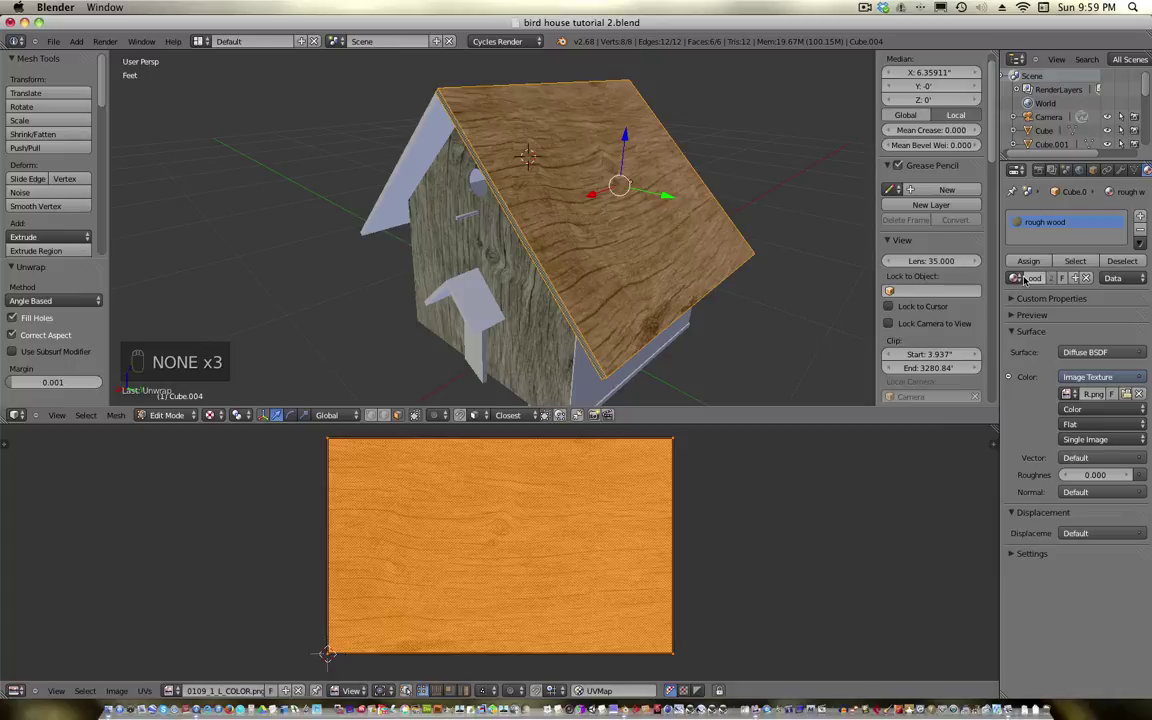
{"action": "left_click", "coordinate": [1016, 279]}
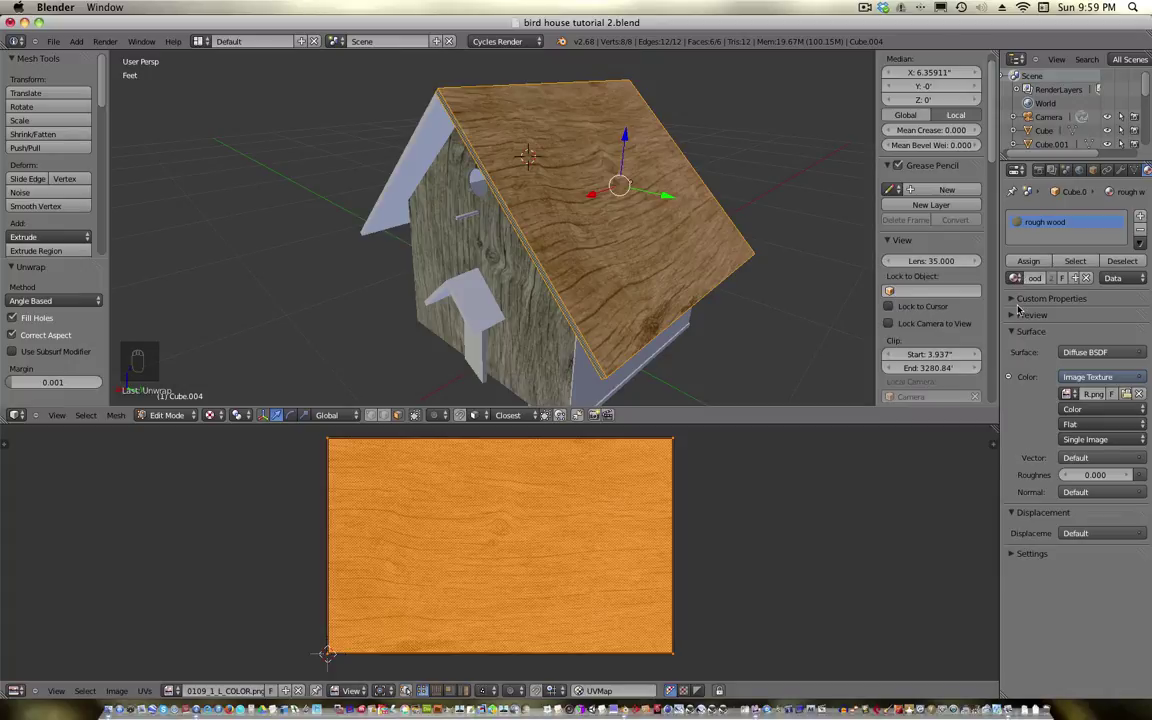
Unwrap all faces of the opposite roof panel and assign the rough wood material to it
{"action": "middle_click_drag", "start_coordinate": [464, 229], "coordinate": [427, 235]}
{"action": "key", "text": "Tab"}
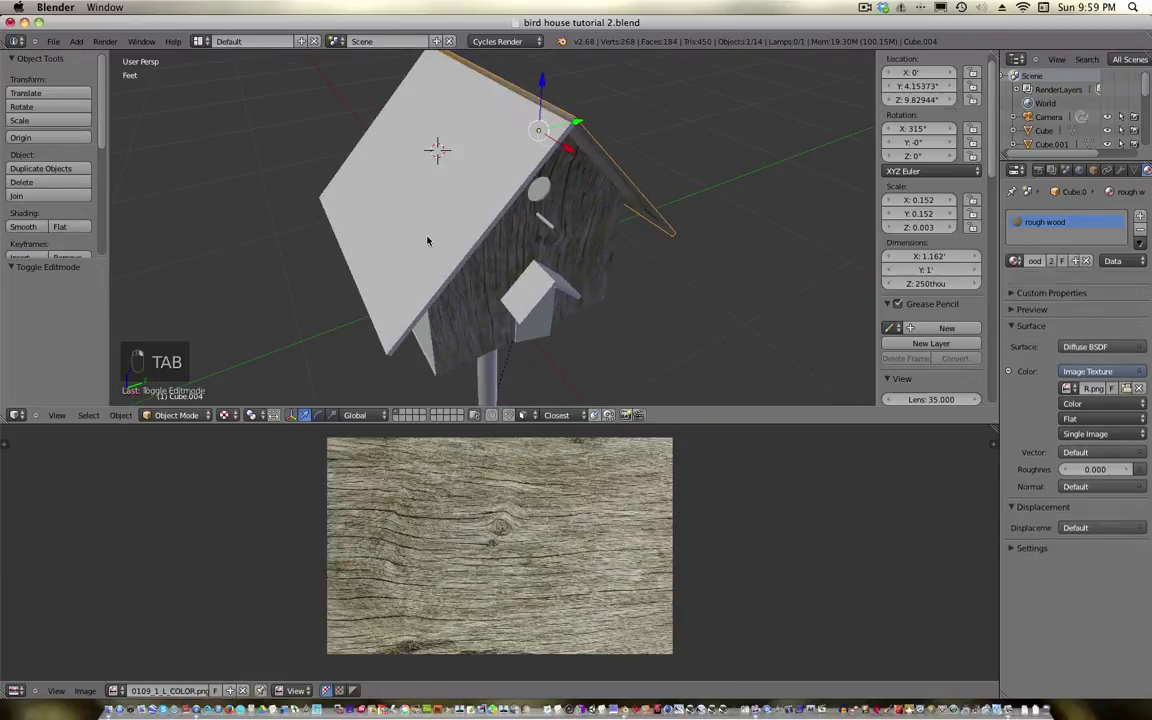
{"action": "key", "text": "Tab"}
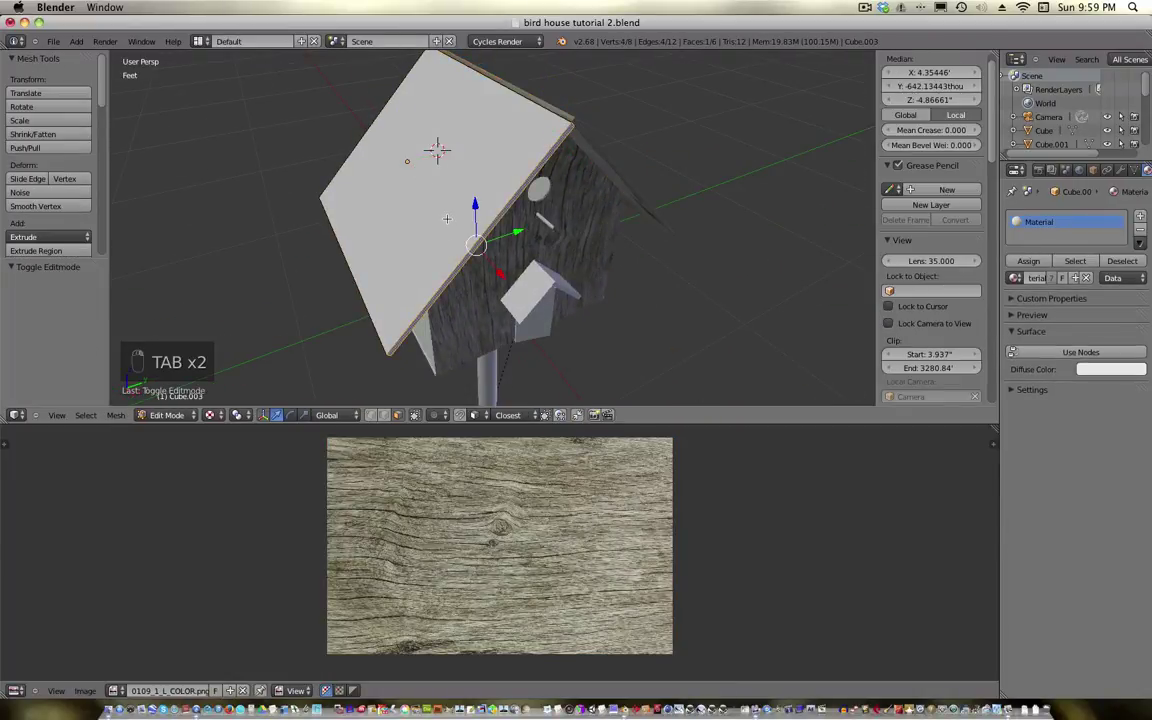
{"action": "key", "text": "a"}
{"action": "key", "text": "a"}
{"action": "key", "text": "a"}
{"action": "key", "text": "a"}
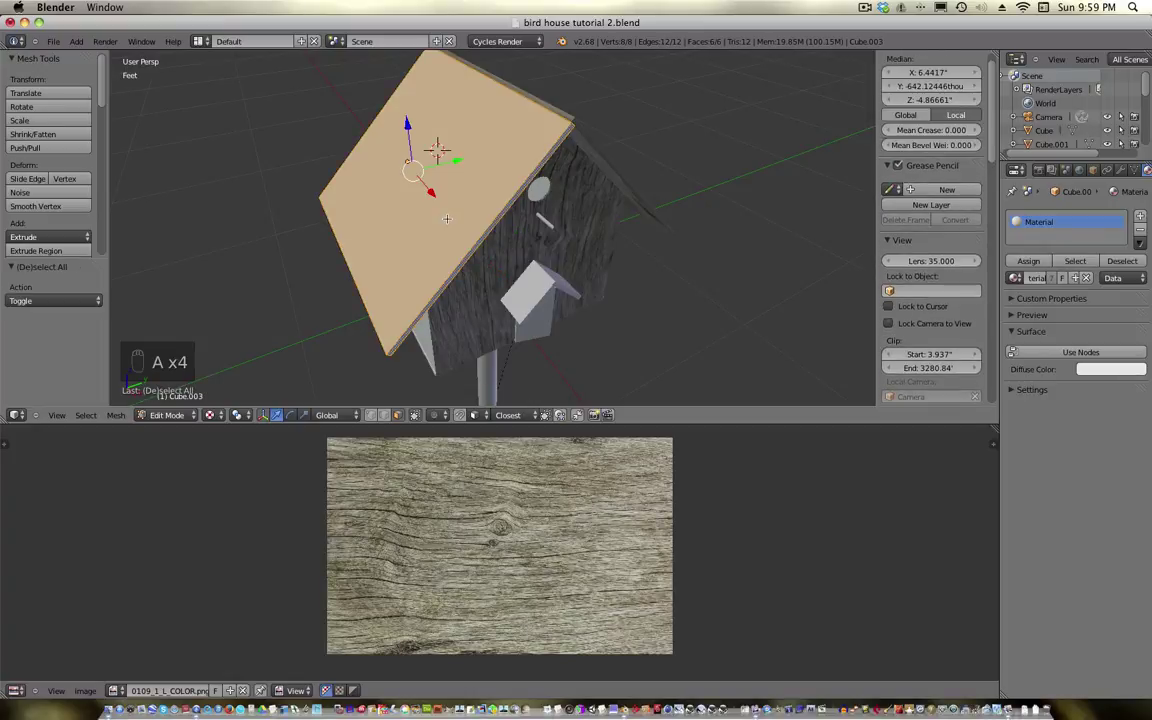
{"action": "key", "text": "u"}
{"action": "left_click", "coordinate": [447, 218]}
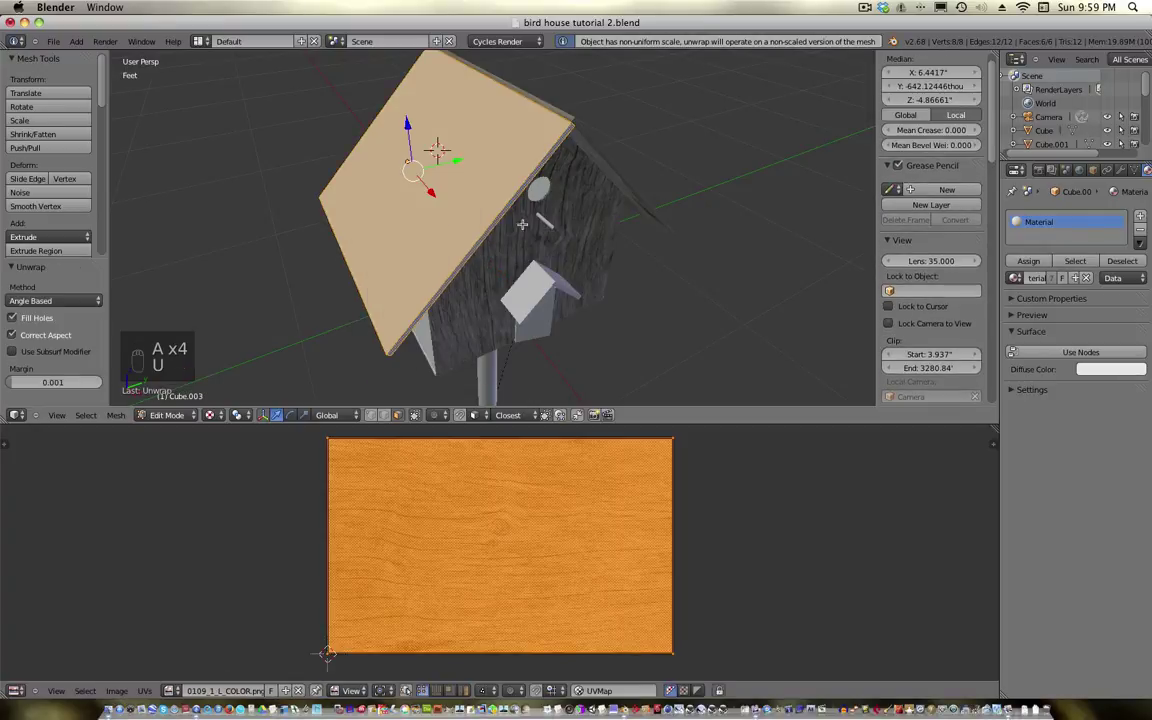
{"action": "left_click", "coordinate": [1015, 278]}
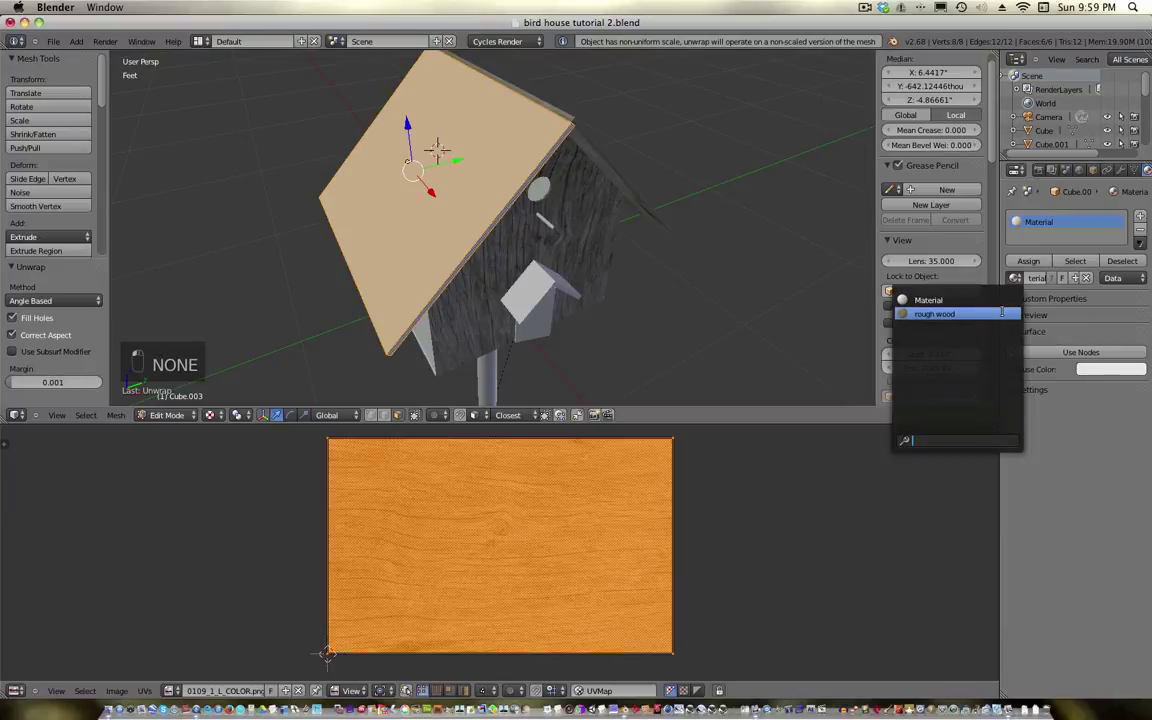
{"action": "left_click", "coordinate": [925, 314]}
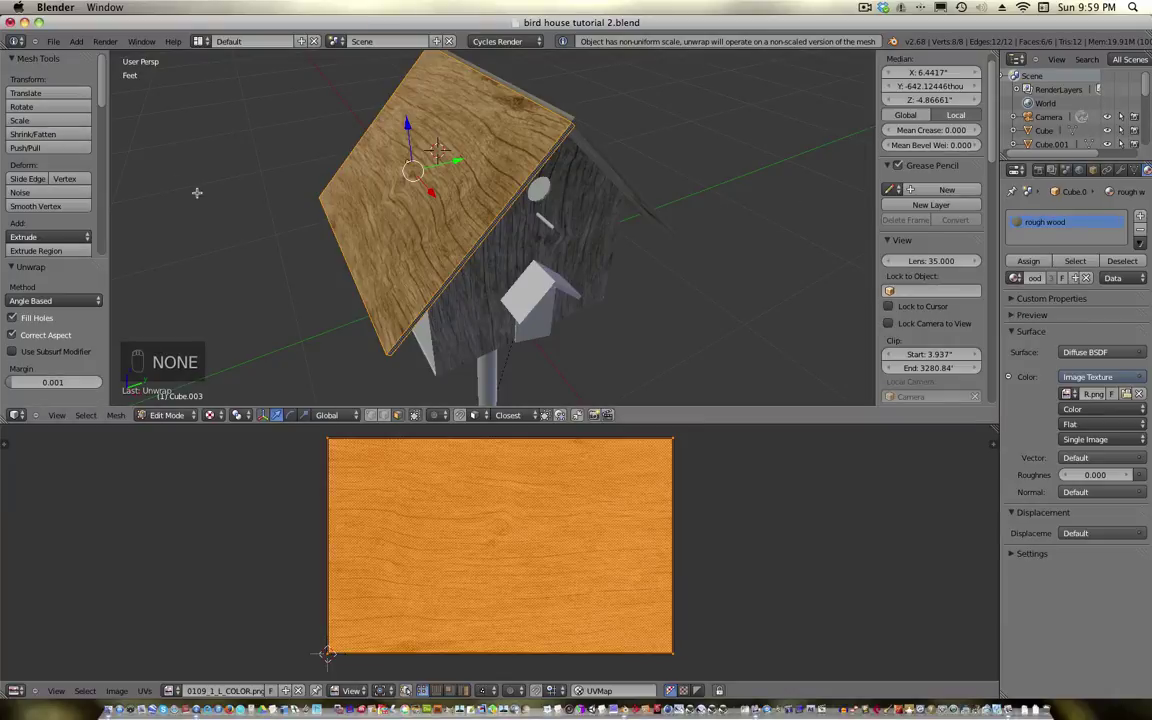
Unwrap all faces of the side wall on the positive Y side and assign it the rough wood material
{"action": "mouse_move", "coordinate": [275, 195]}
{"action": "middle_mouse_down"}
{"action": "mouse_move", "coordinate": [255, 211]}
{"action": "mouse_move", "coordinate": [241, 182]}
{"action": "mouse_move", "coordinate": [247, 152]}
{"action": "mouse_move", "coordinate": [282, 173]}
{"action": "middle_mouse_up"}
{"action": "middle_click_drag", "start_coordinate": [431, 240], "coordinate": [411, 183]}
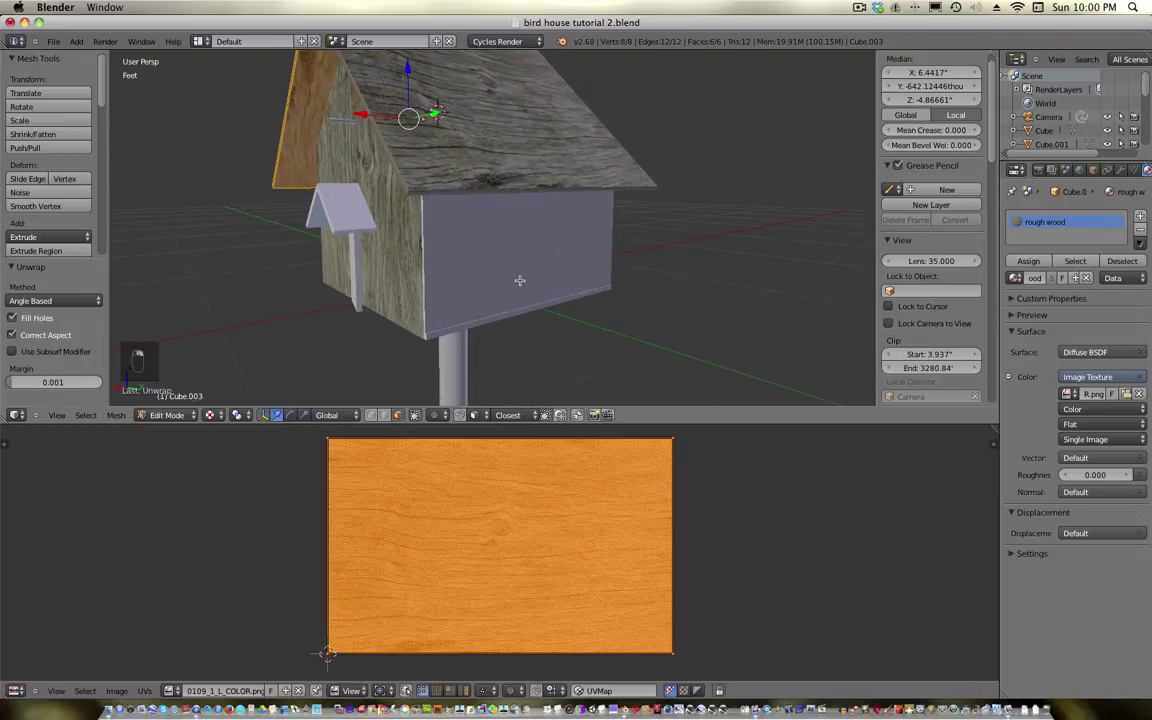
{"action": "key", "text": "Tab"}
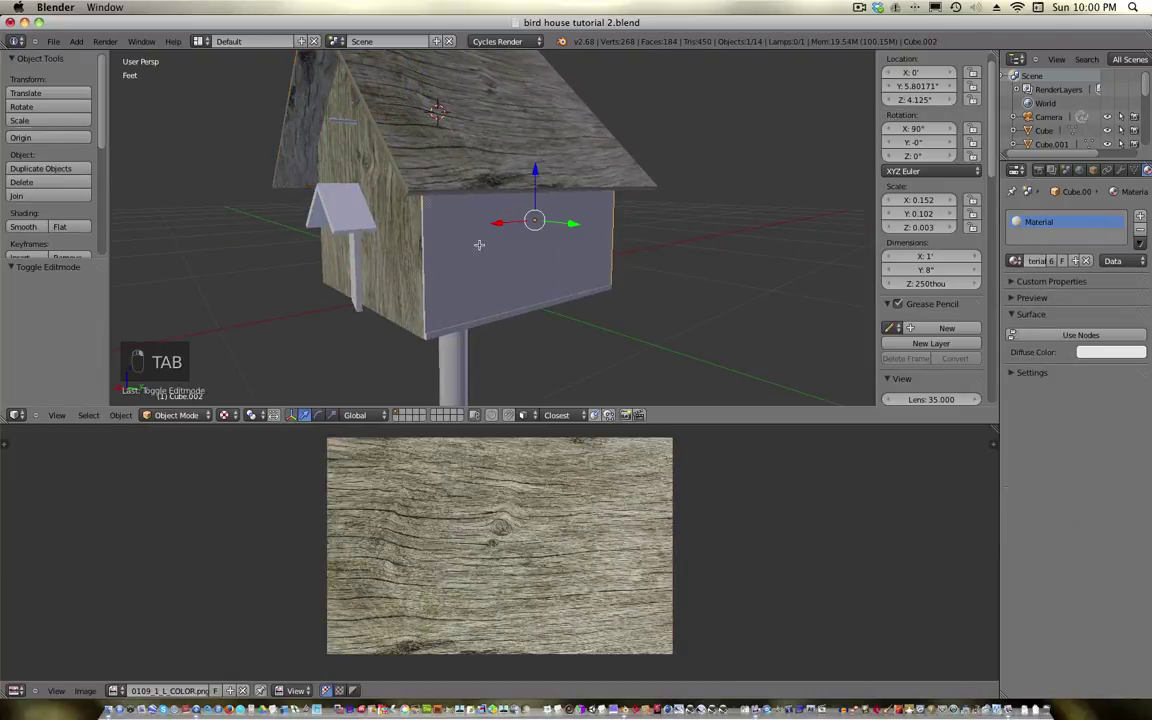
{"action": "key", "text": "Tab"}
{"action": "key", "text": "a"}
{"action": "key", "text": "a"}
{"action": "key", "text": "a"}
{"action": "key", "text": "u"}
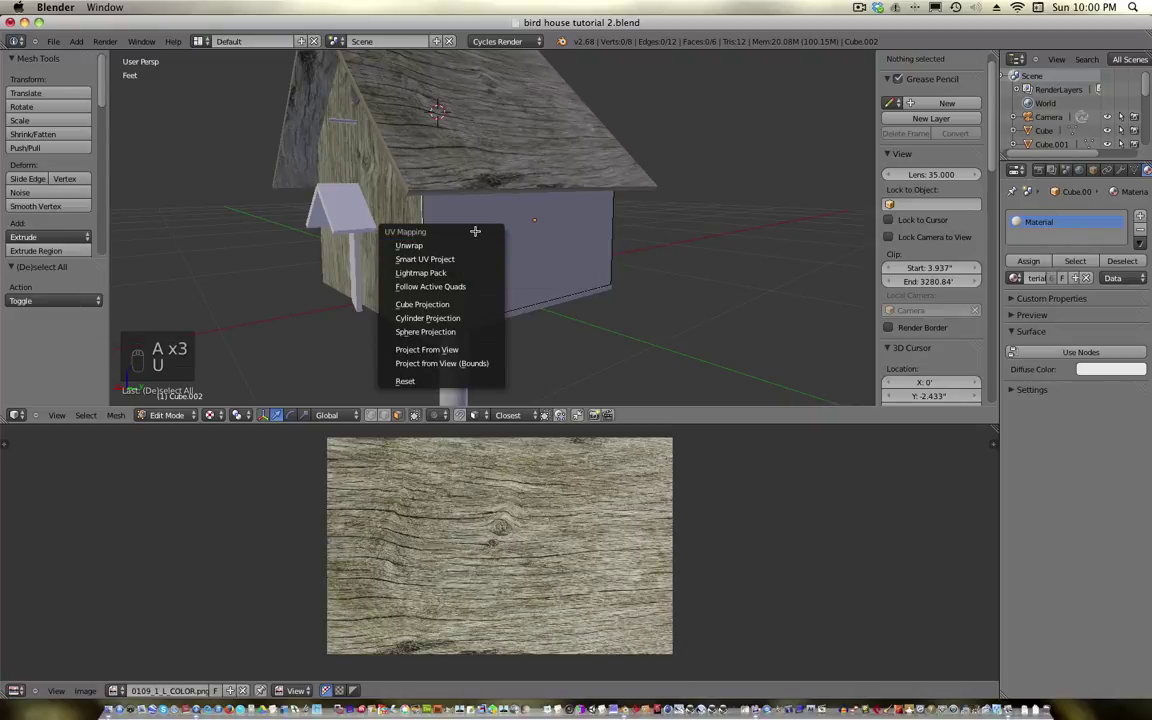
{"action": "key", "text": "u"}
{"action": "left_click", "coordinate": [538, 249]}
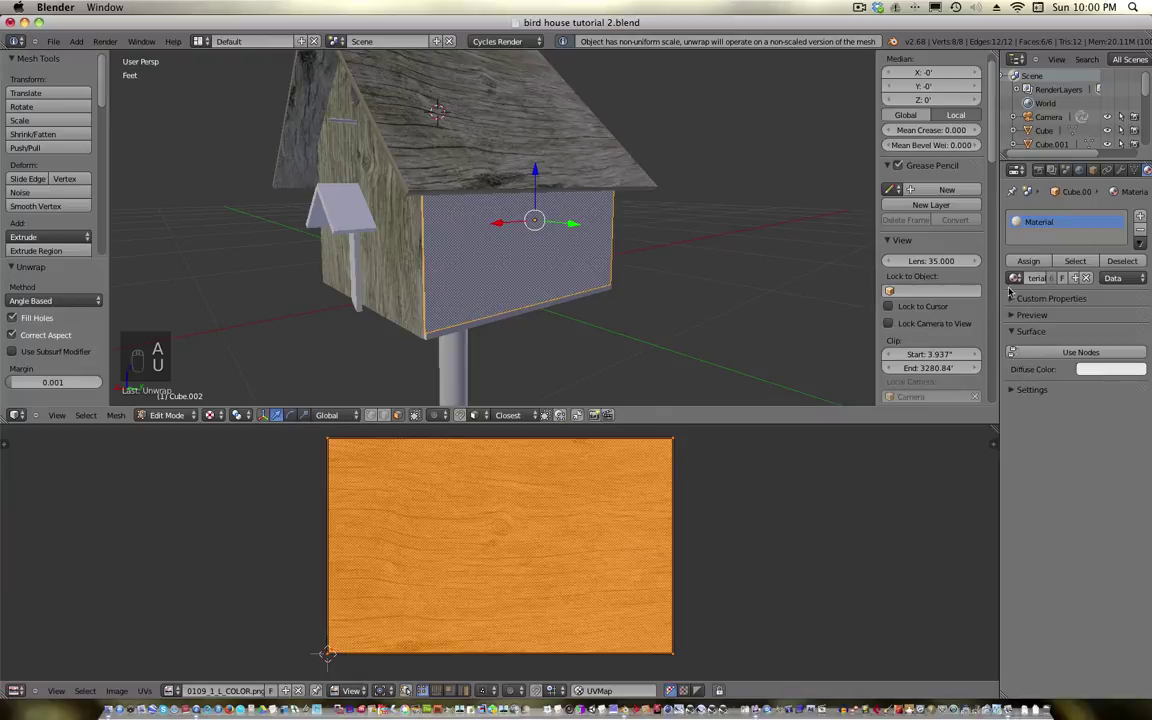
{"action": "left_click", "coordinate": [1015, 278]}
{"action": "left_click", "coordinate": [985, 318]}
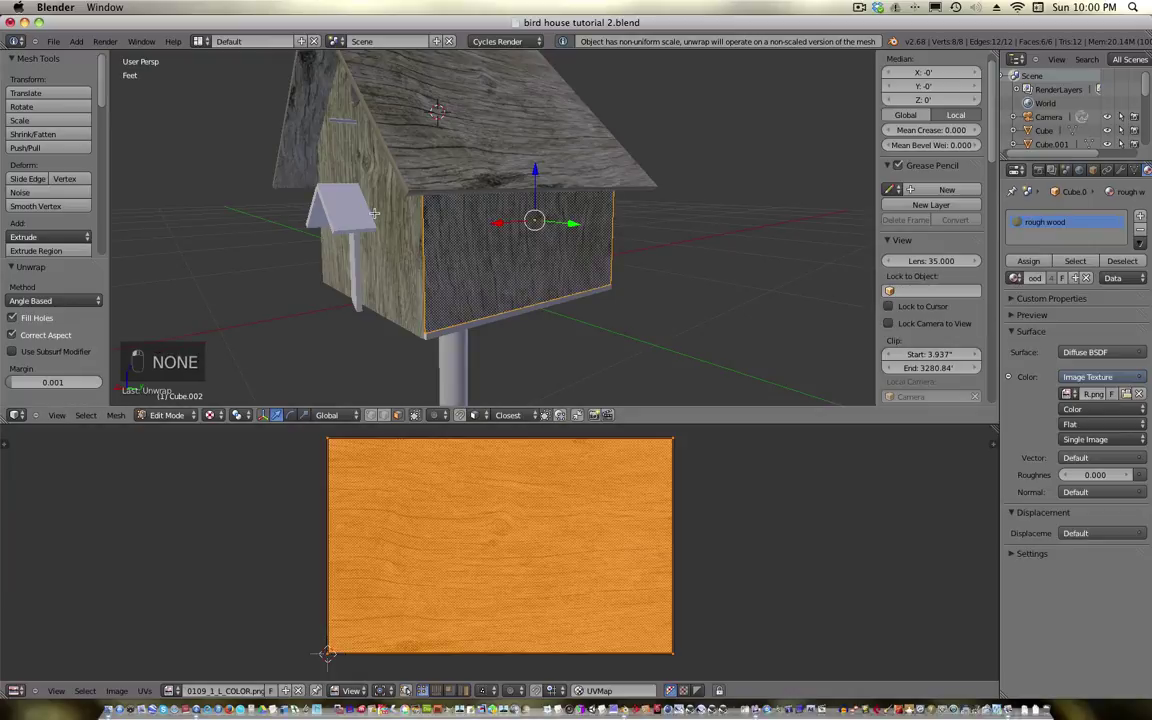
Rotate the side wall's UVs by -90° so the wood grain runs horizontally along the wall
{"action": "middle_click_drag", "start_coordinate": [495, 313], "coordinate": [470, 250]}
{"action": "middle_click_drag", "start_coordinate": [500, 330], "coordinate": [356, 183]}
{"action": "scroll", "coordinate": [507, 362], "scroll_direction": "up", "scroll_amount": 5}
{"action": "scroll", "coordinate": [507, 362], "scroll_direction": "down", "scroll_amount": 5}
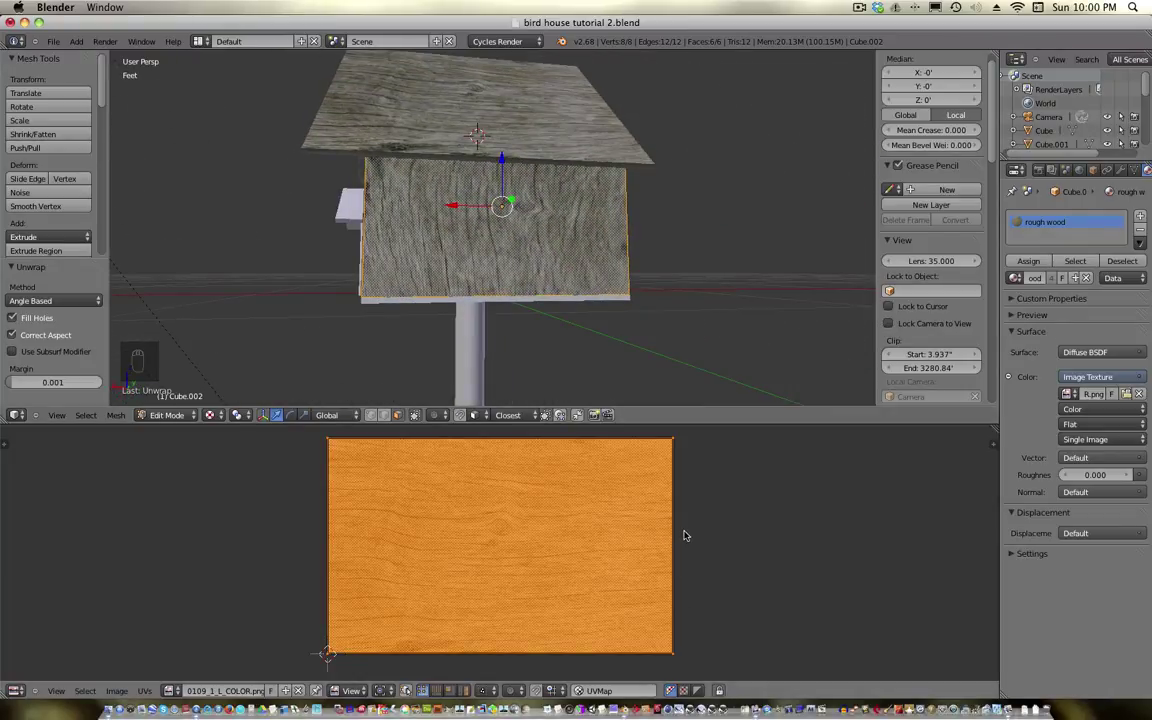
{"action": "key", "text": "r"}
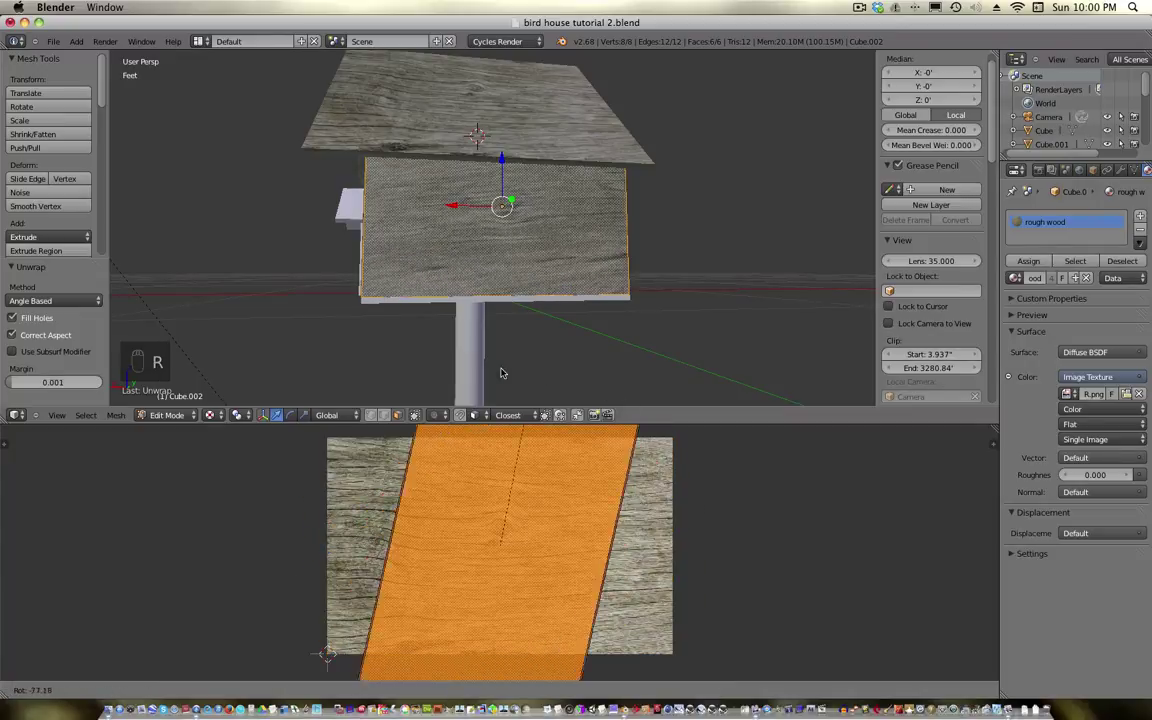
{"action": "left_click", "coordinate": [491, 374]}
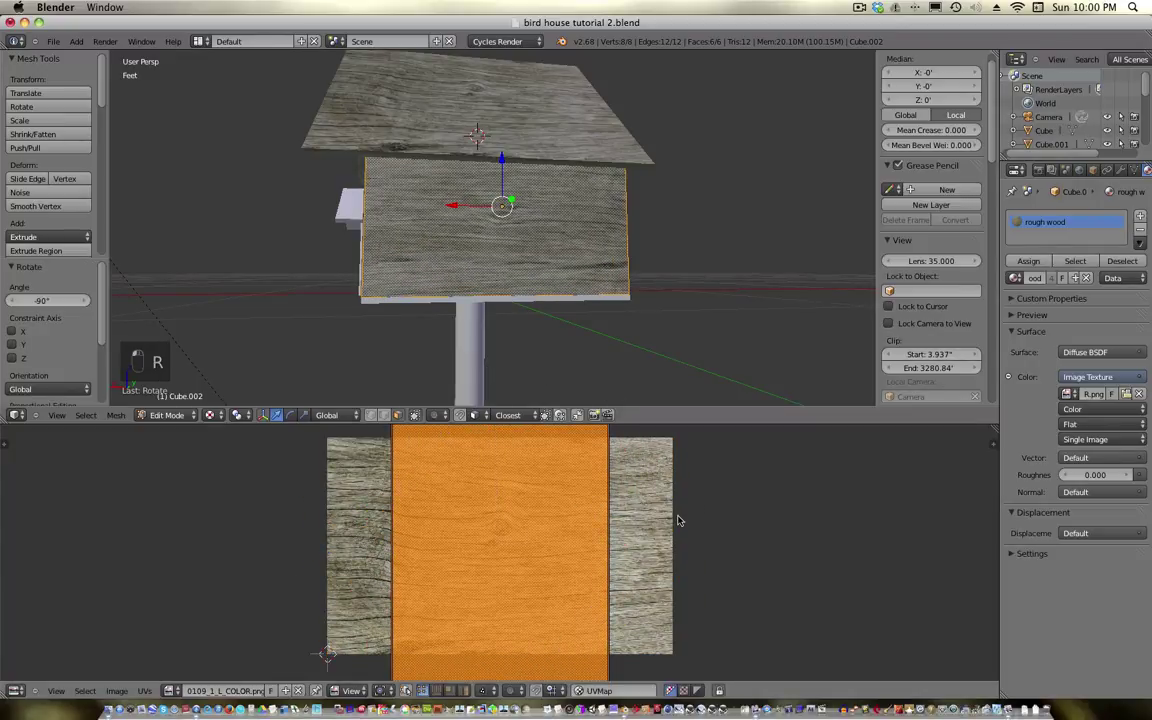
Scale the side wall's UVs by about 0.63 to the wood image's height and stretch them along X towards its full width
{"action": "key", "text": "s"}
{"action": "right_click", "coordinate": [628, 530]}
{"action": "key", "text": "s"}
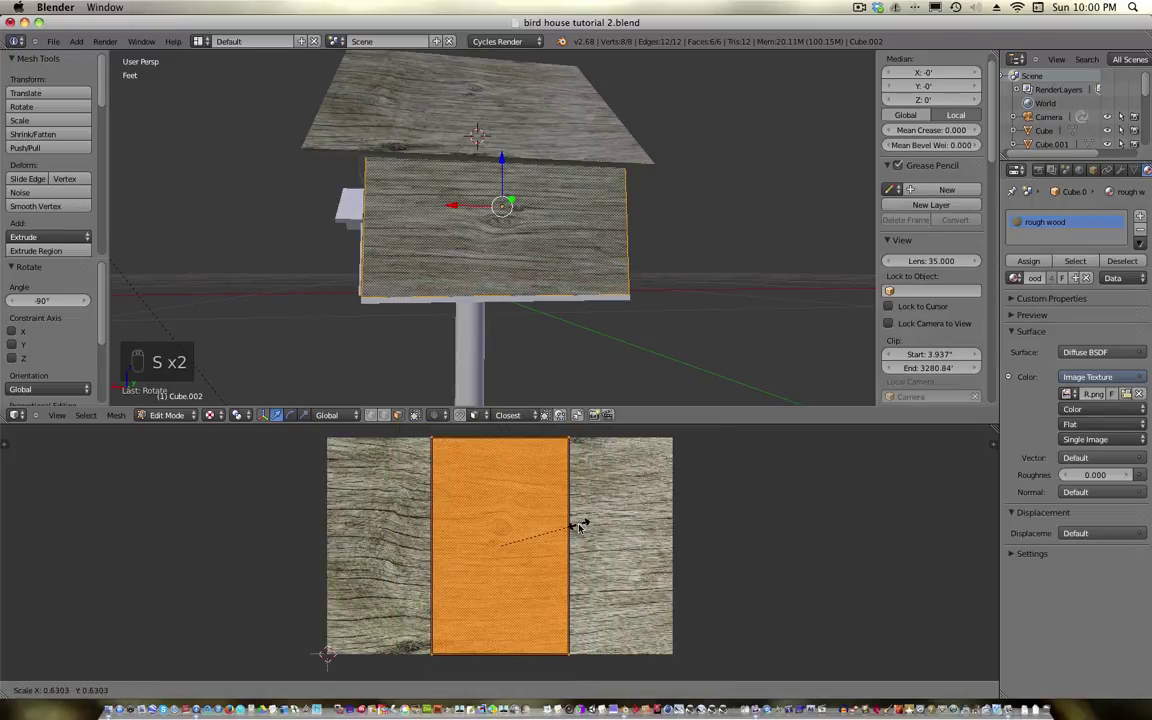
{"action": "left_click", "coordinate": [578, 527]}
{"action": "key", "text": "s"}
{"action": "key", "text": "x"}
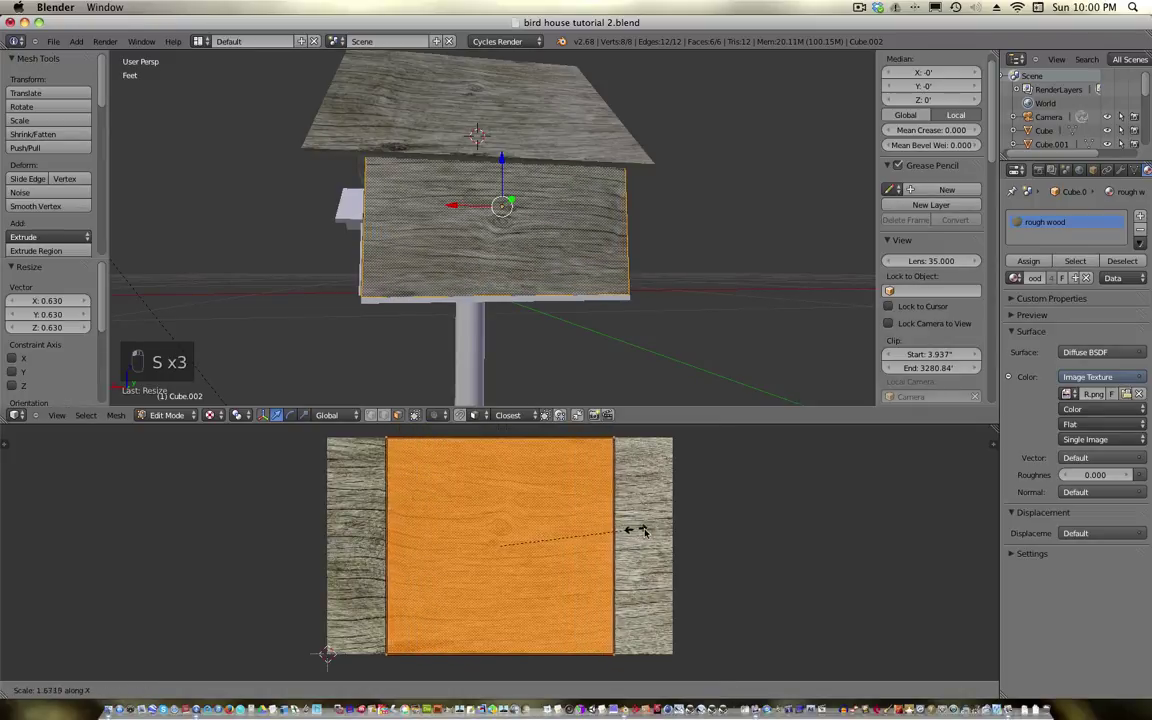
{"action": "left_click", "coordinate": [704, 533]}
Unwrap all faces of the opposite side wall, on the negative Y side, and assign it the rough wood material
{"action": "middle_click_drag", "start_coordinate": [287, 234], "coordinate": [594, 270]}
{"action": "key", "text": "Tab"}
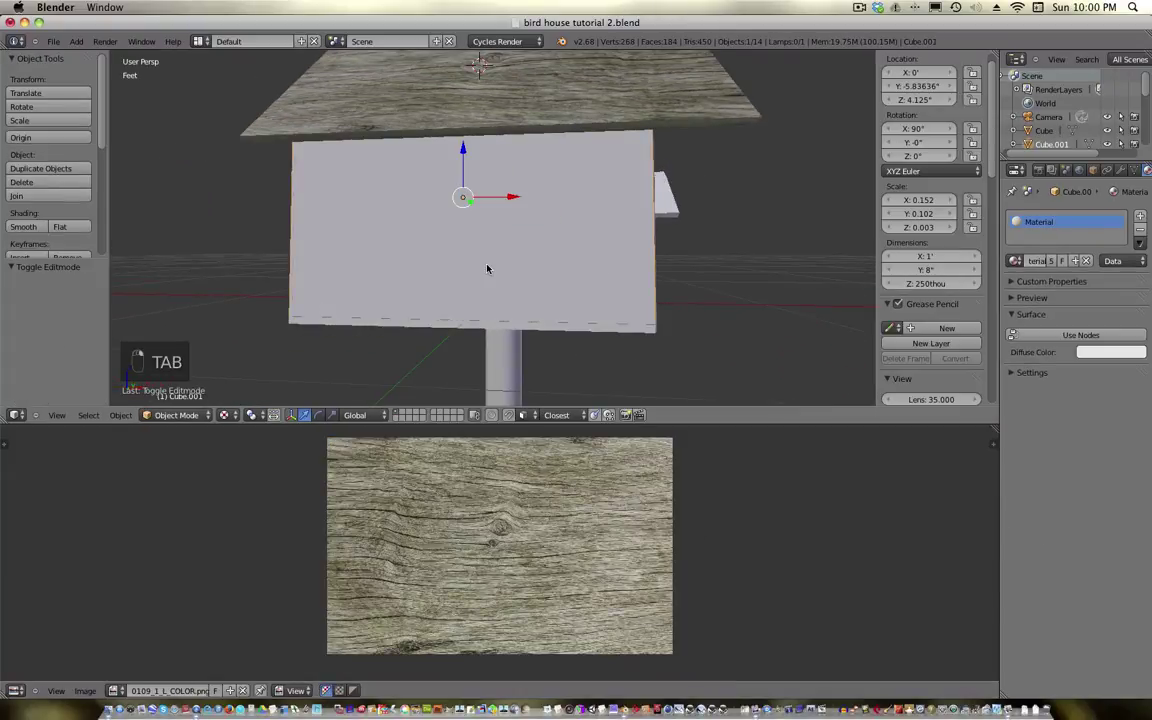
{"action": "key", "text": "Tab"}
{"action": "key", "text": "a"}
{"action": "key", "text": "a"}
{"action": "key", "text": "a"}
{"action": "key", "text": "a"}
{"action": "key", "text": "a"}
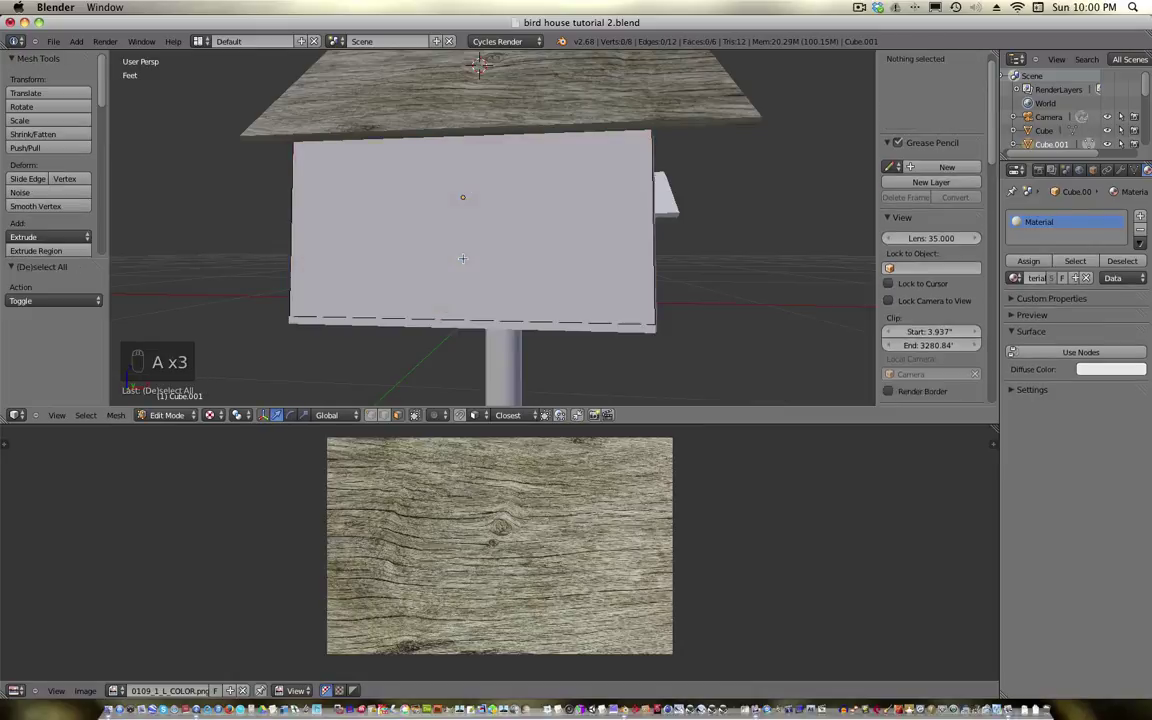
{"action": "key", "text": "u"}
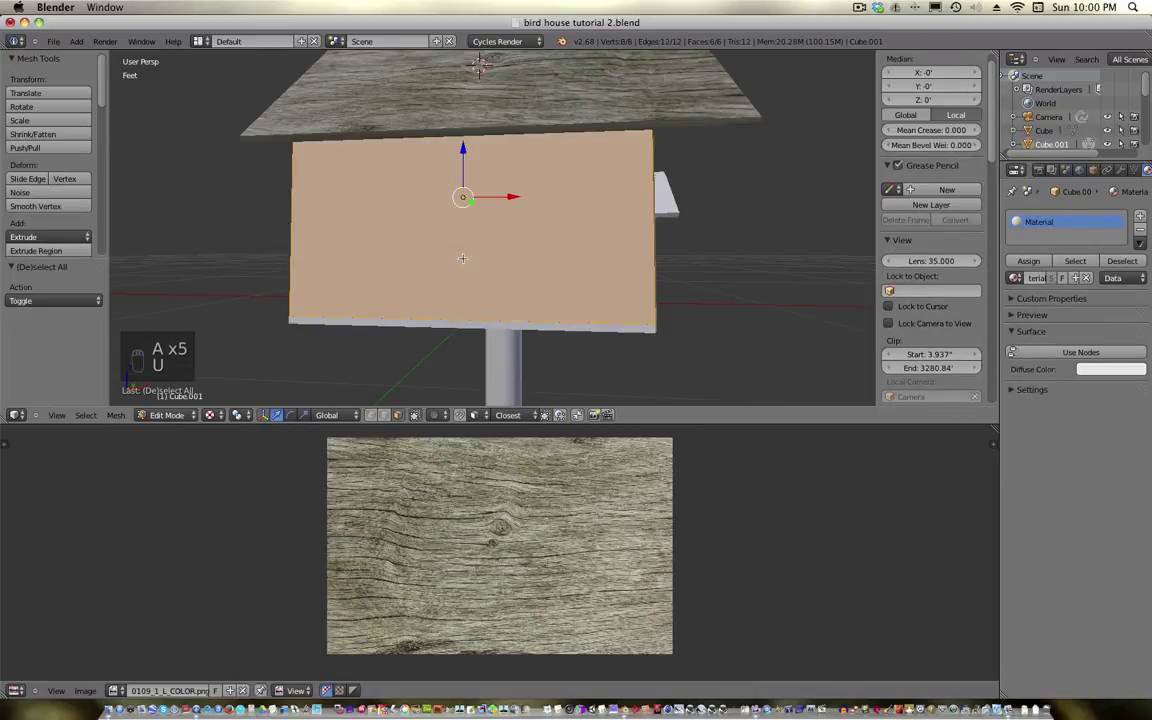
{"action": "key", "text": "u"}
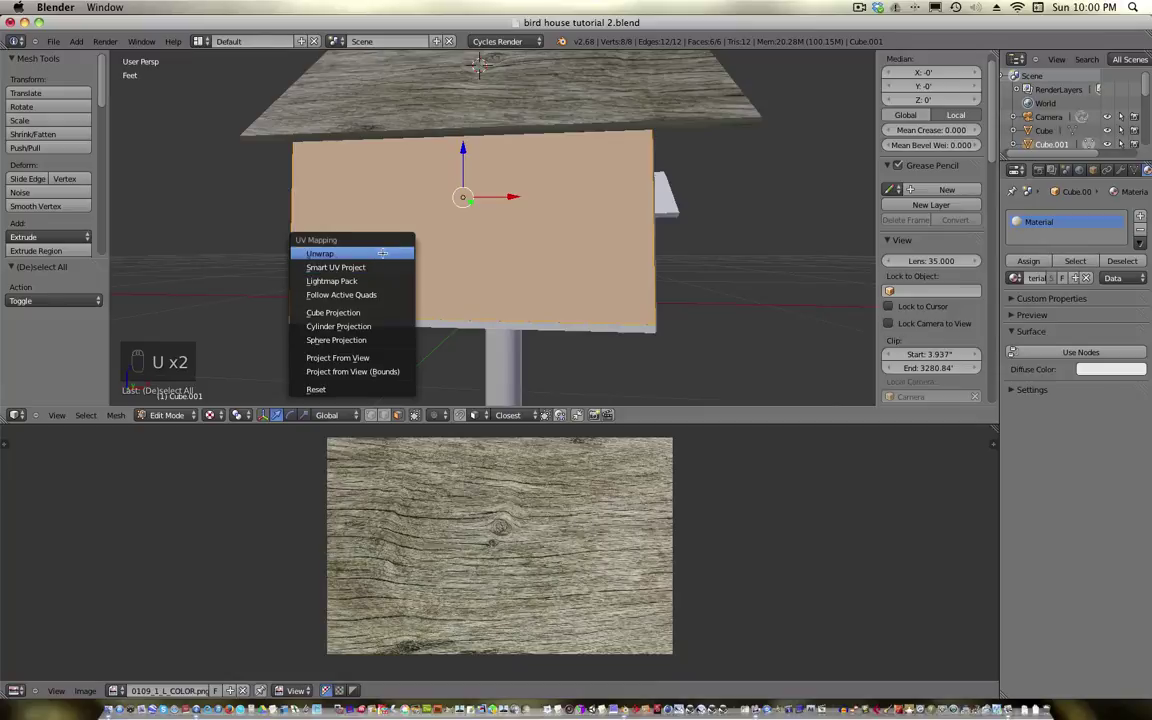
{"action": "left_click", "coordinate": [335, 250]}
{"action": "left_click", "coordinate": [1016, 277]}
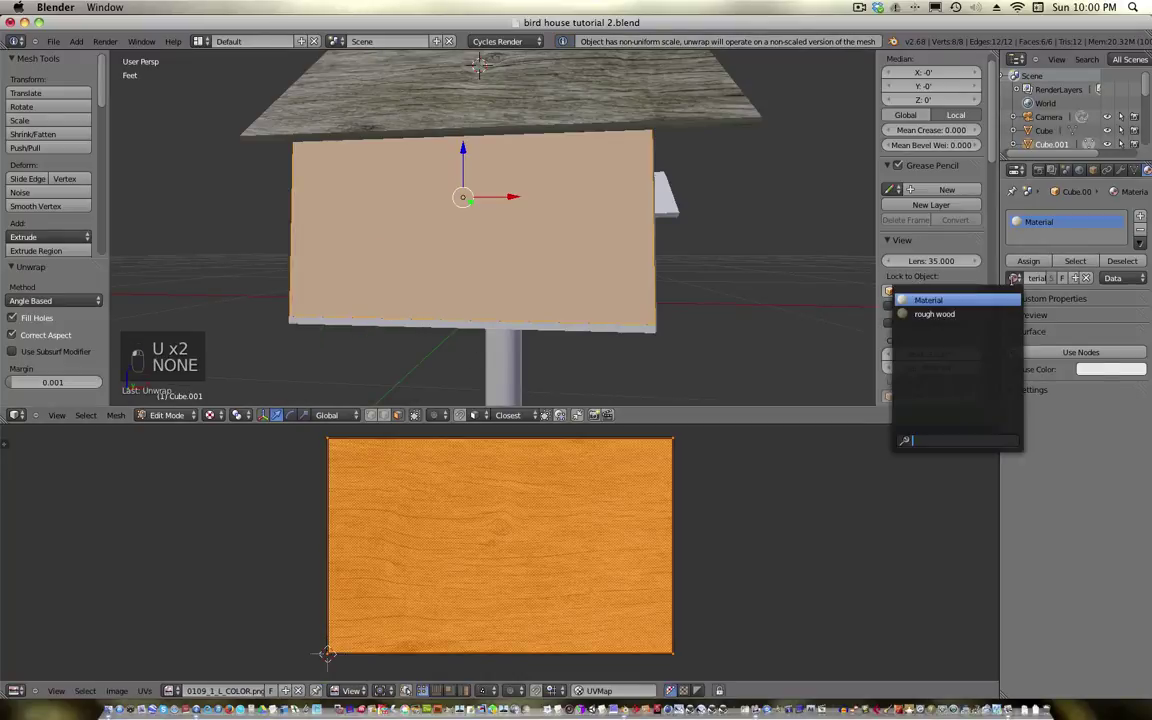
{"action": "left_click", "coordinate": [996, 316]}
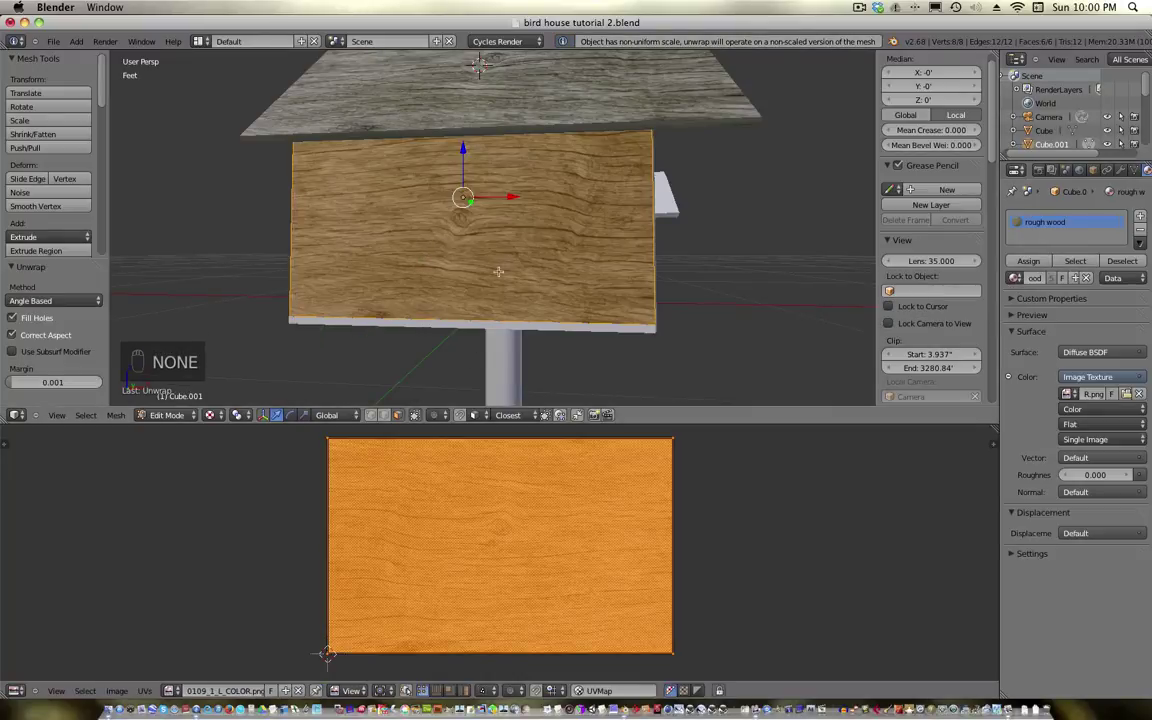
Unwrap all faces of the bird house's floor board above the post and assign it the rough wood material
{"action": "middle_click_drag", "start_coordinate": [560, 219], "coordinate": [487, 208]}
{"action": "key", "text": "Tab"}
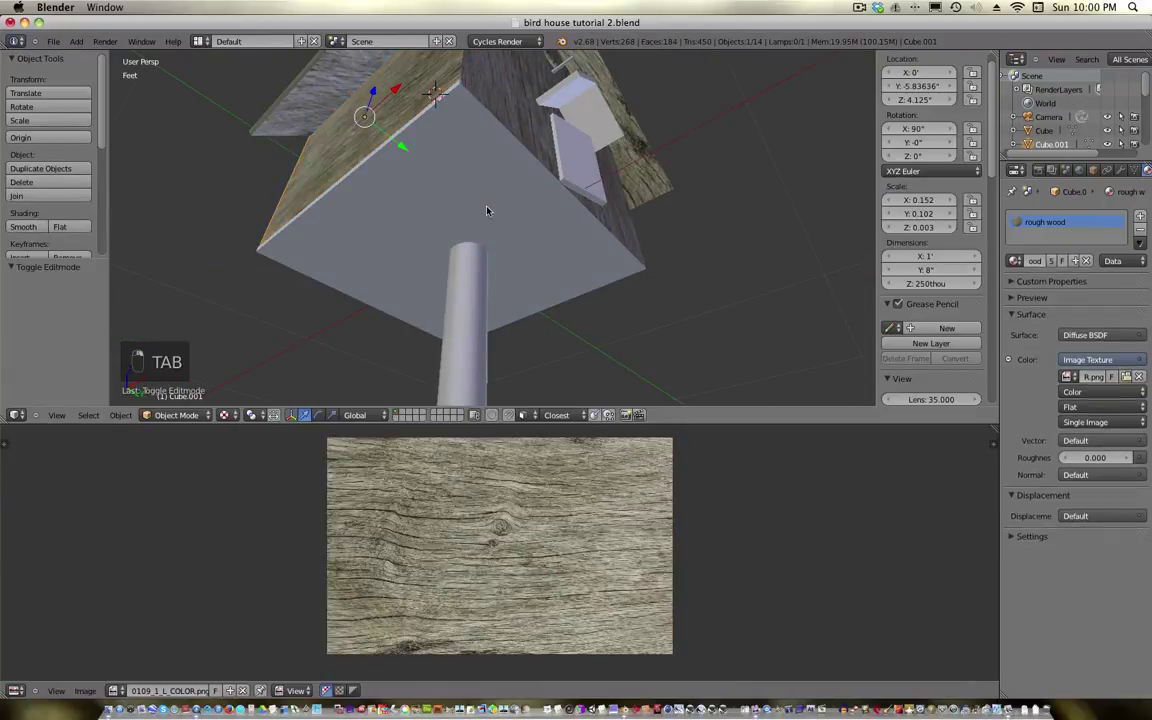
{"action": "right_click", "coordinate": [487, 209]}
{"action": "key", "text": "s"}
{"action": "key", "text": "s"}
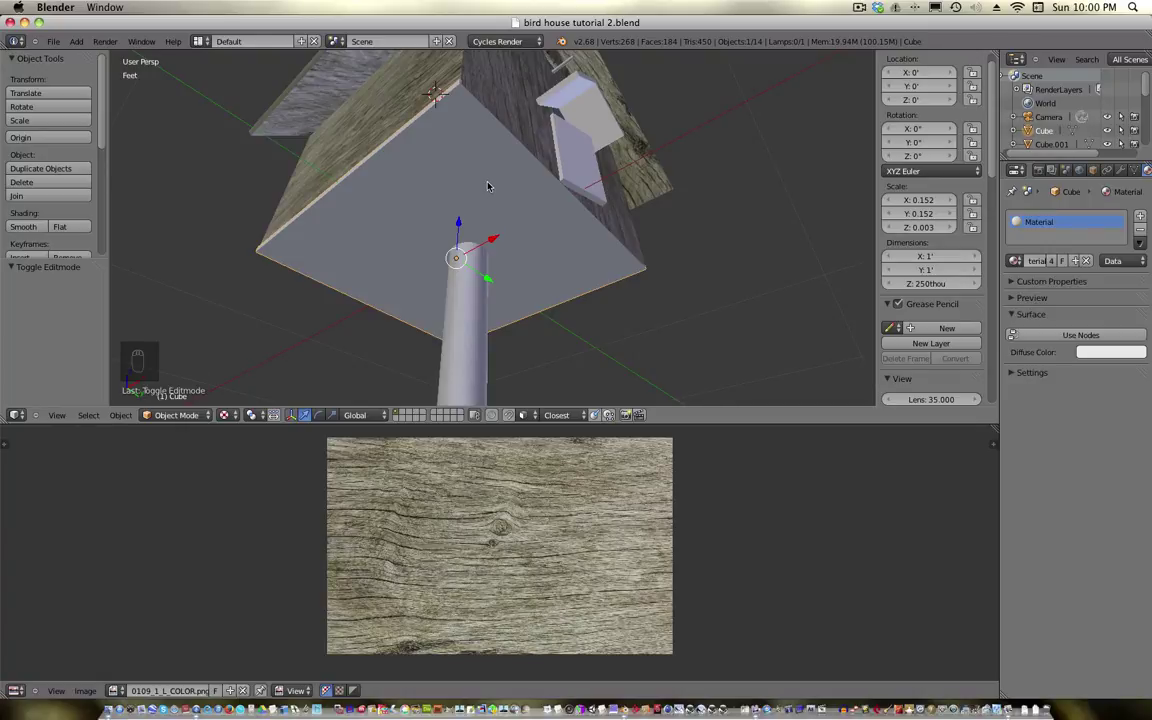
{"action": "key", "text": "Tab"}
{"action": "key", "text": "a"}
{"action": "key", "text": "a"}
{"action": "key", "text": "a"}
{"action": "key", "text": "a"}
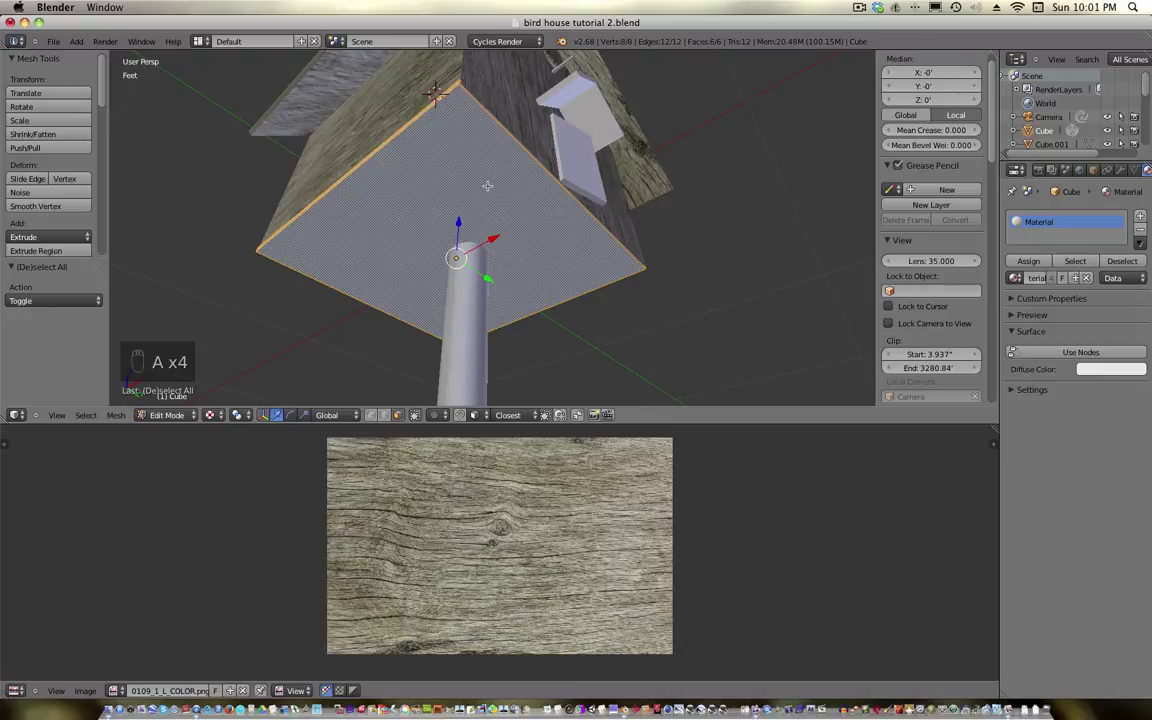
{"action": "key", "text": "u"}
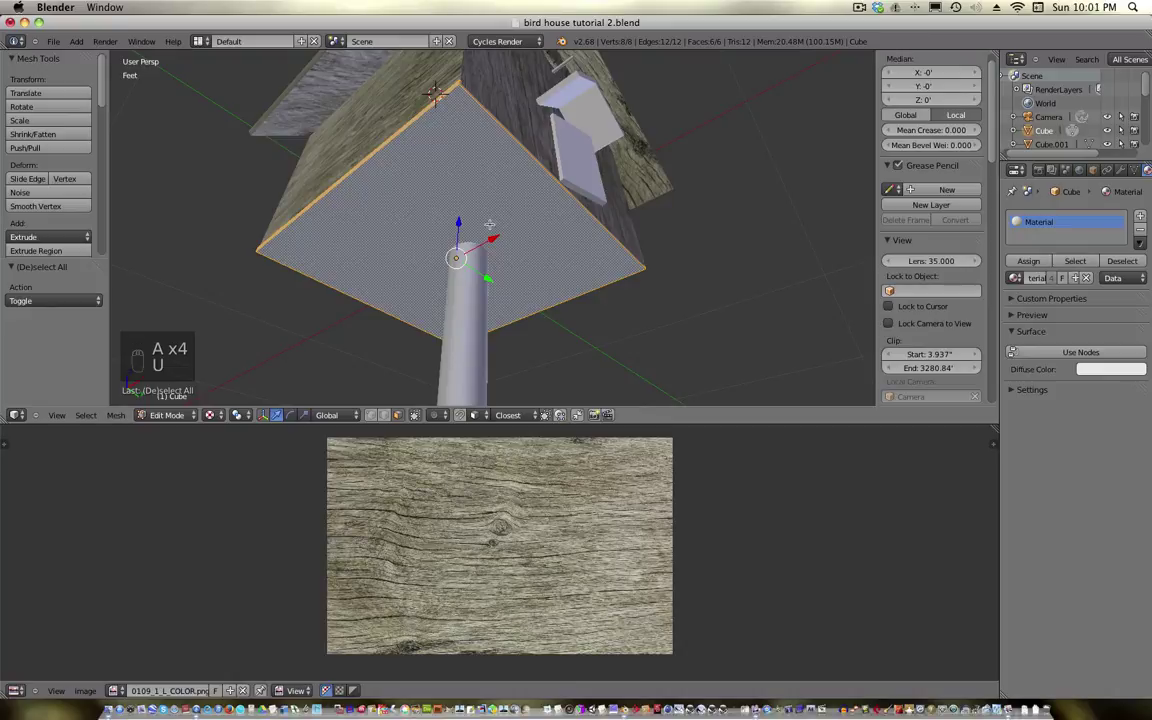
{"action": "key", "text": "u"}
{"action": "left_click", "coordinate": [427, 236]}
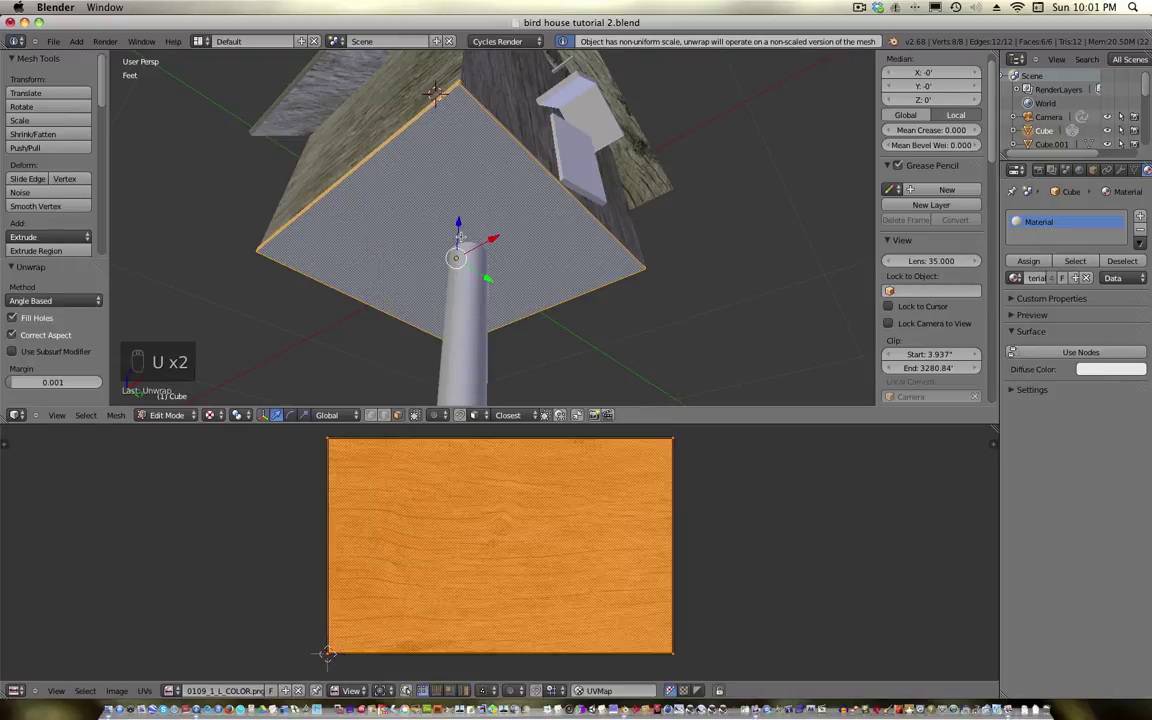
{"action": "left_click", "coordinate": [1015, 277]}
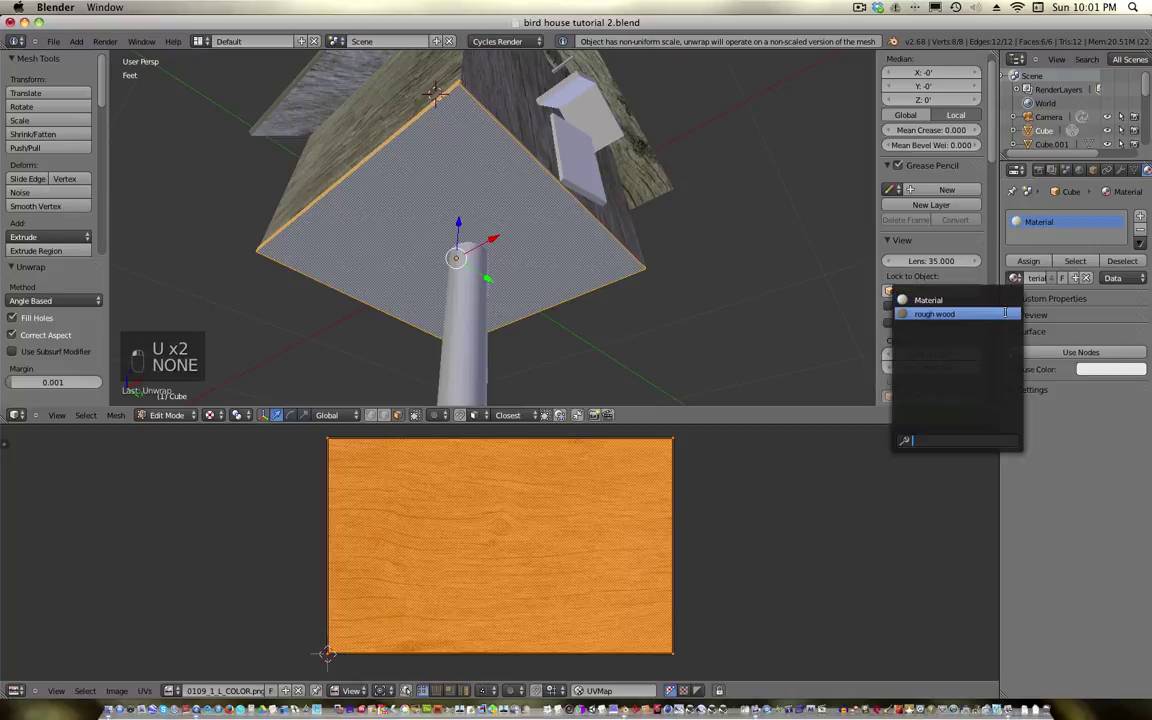
Assign the existing rough wood material to the birdhouse's floor and finish editing that mesh
{"action": "left_click", "coordinate": [1000, 311]}
{"action": "middle_click_drag", "start_coordinate": [463, 162], "coordinate": [385, 208]}
{"action": "key", "text": "Tab"}
Project the untextured end wall's UVs from the right orthographic view and rotate the layout -90 degrees
{"action": "right_click", "coordinate": [481, 216]}
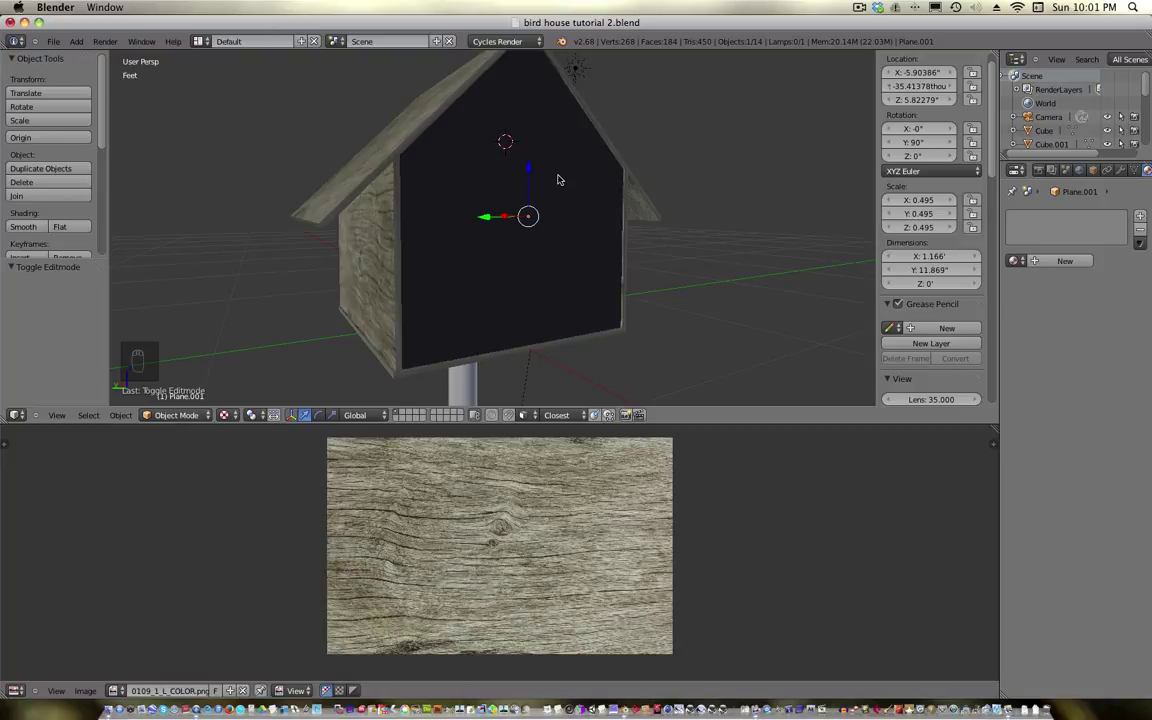
{"action": "key", "text": "u"}
{"action": "key", "text": "a"}
{"action": "key", "text": "a"}
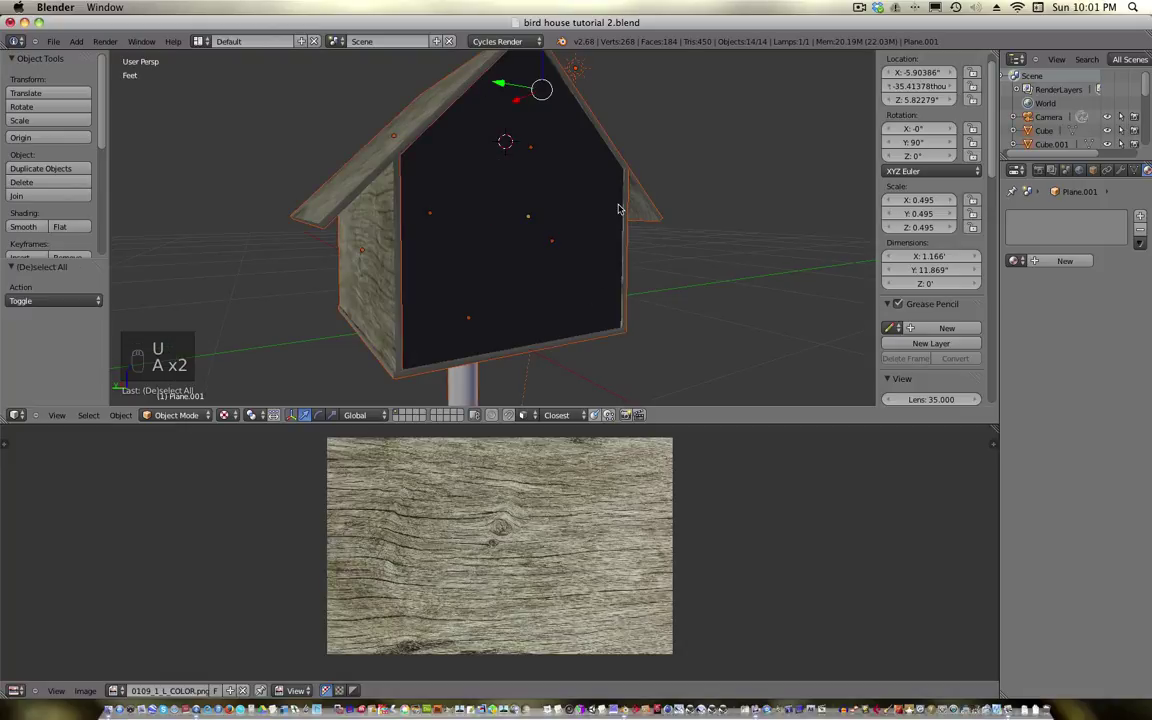
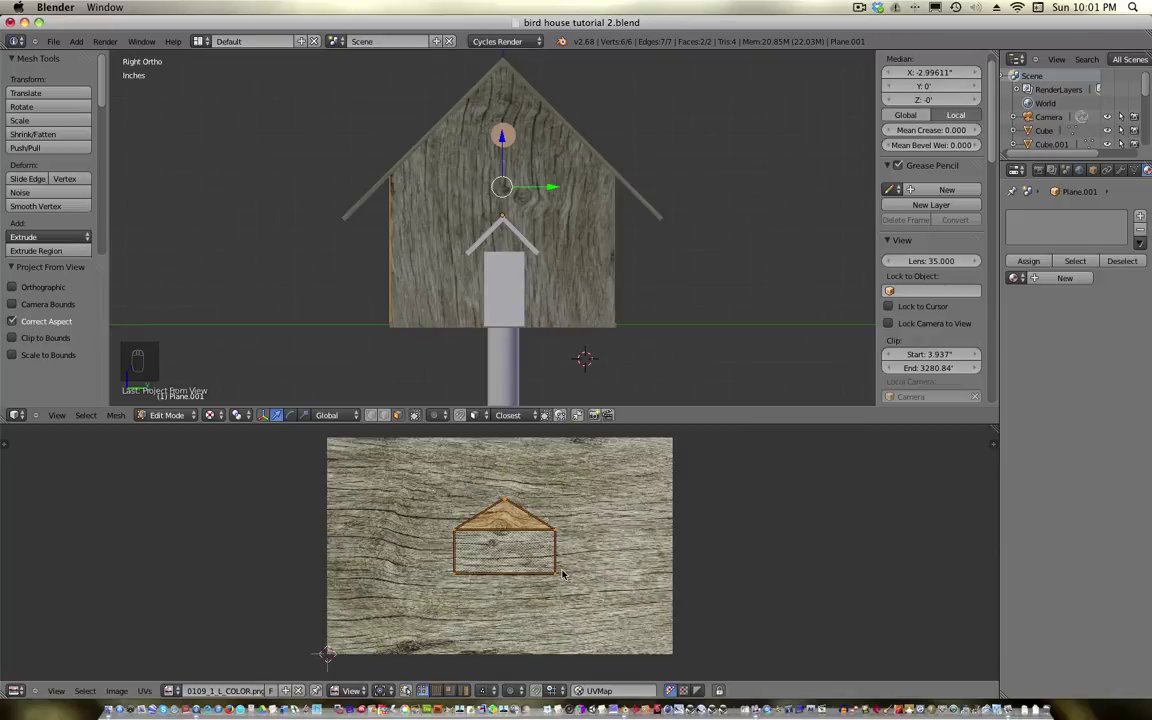
{"action": "key", "text": "r"}
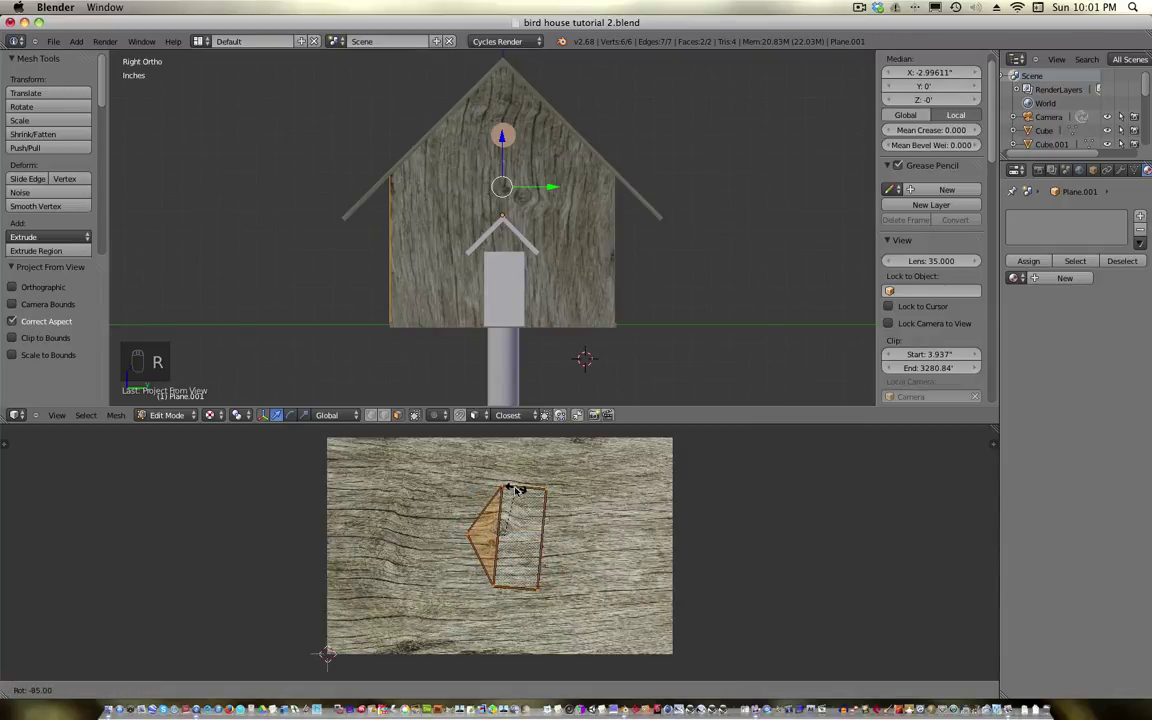
{"action": "left_click", "coordinate": [512, 487]}
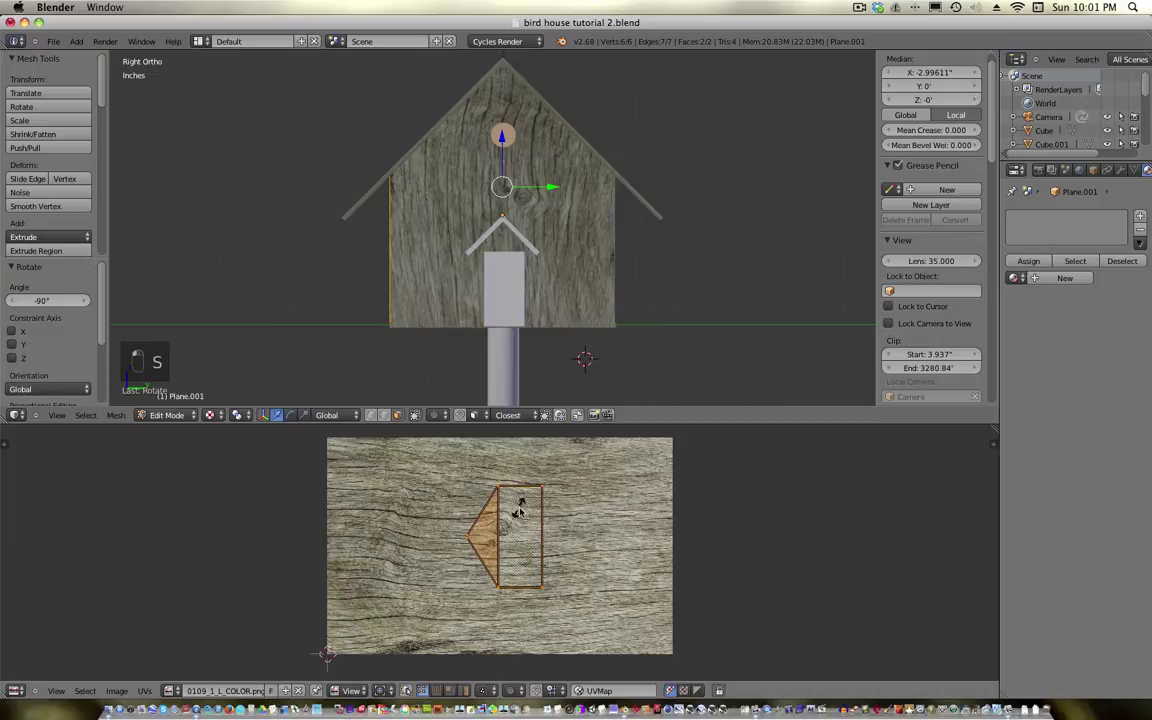
Enlarge the end wall's UV layout about 2.1 times and stretch it about 2.2 times along X to fill the wood image
{"action": "left_click", "coordinate": [566, 507]}
{"action": "key", "text": "g"}
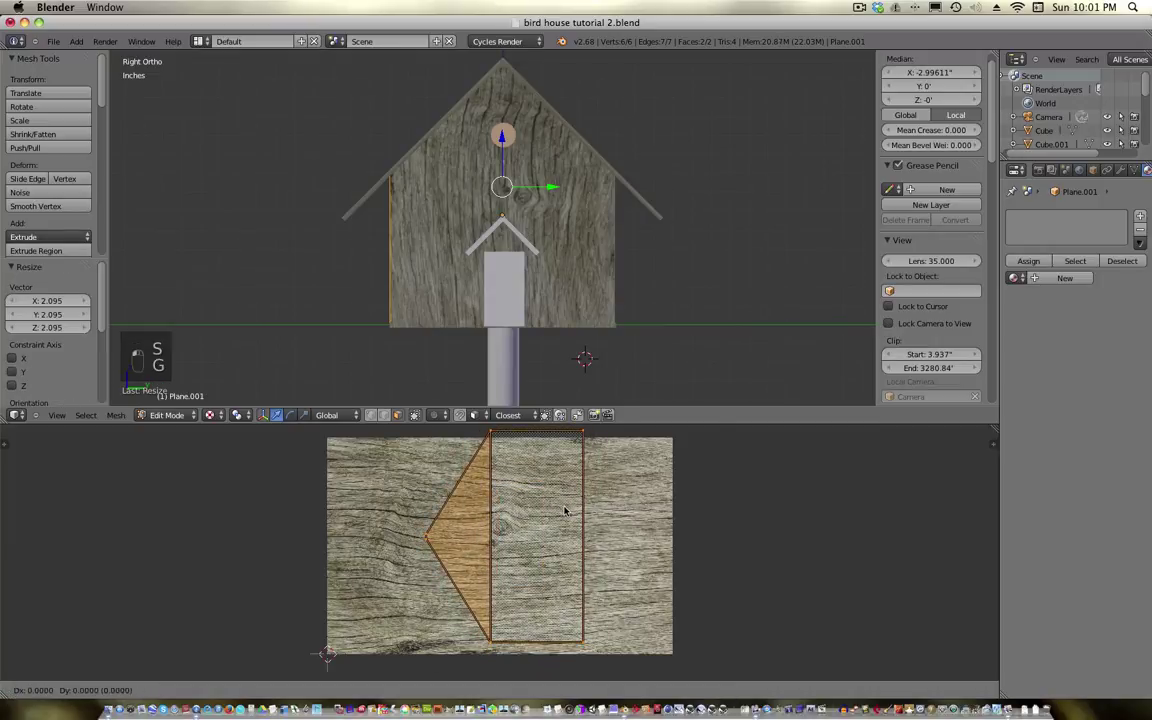
{"action": "left_click", "coordinate": [560, 522]}
{"action": "key", "text": "s"}
{"action": "key", "text": "x"}
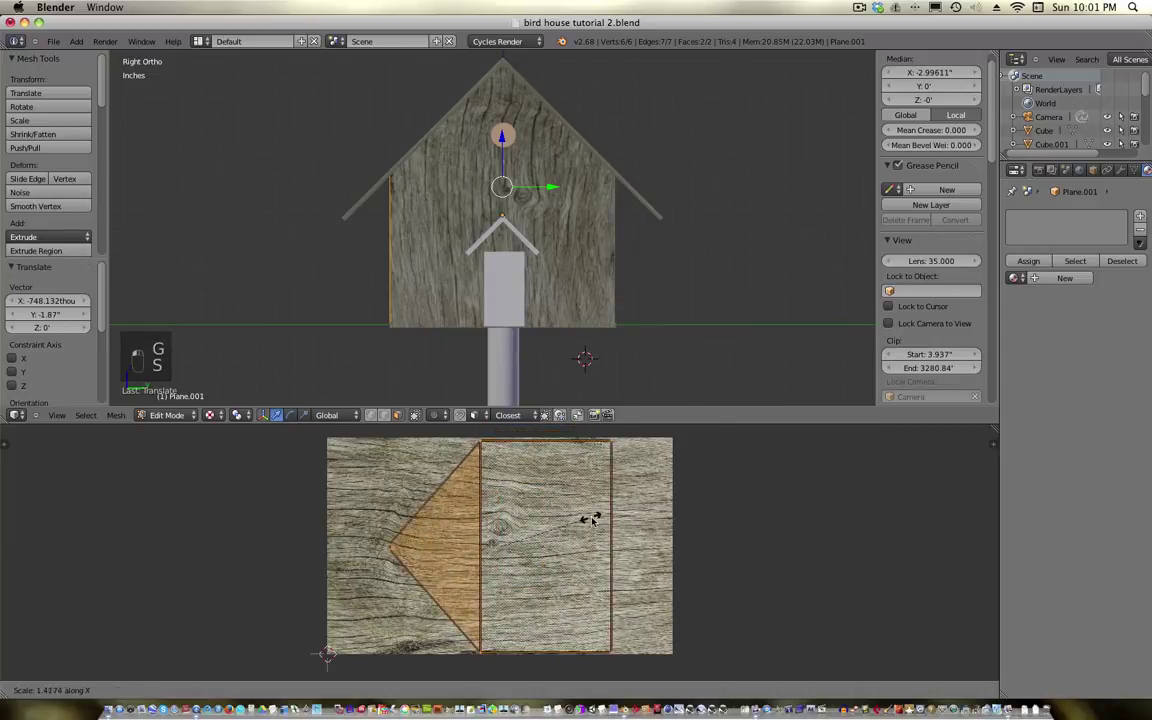
{"action": "left_click", "coordinate": [643, 518]}
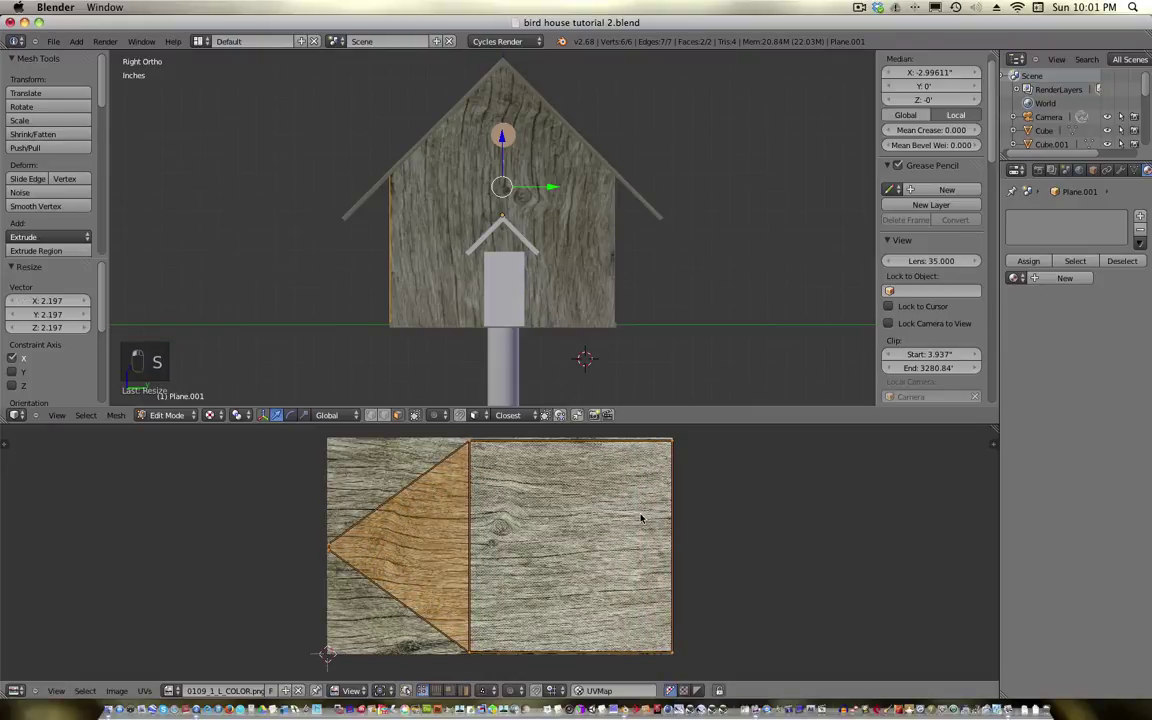
Assign the rough wood material to the end wall and return to Object Mode in perspective view
{"action": "middle_click_drag", "start_coordinate": [648, 327], "coordinate": [400, 282]}
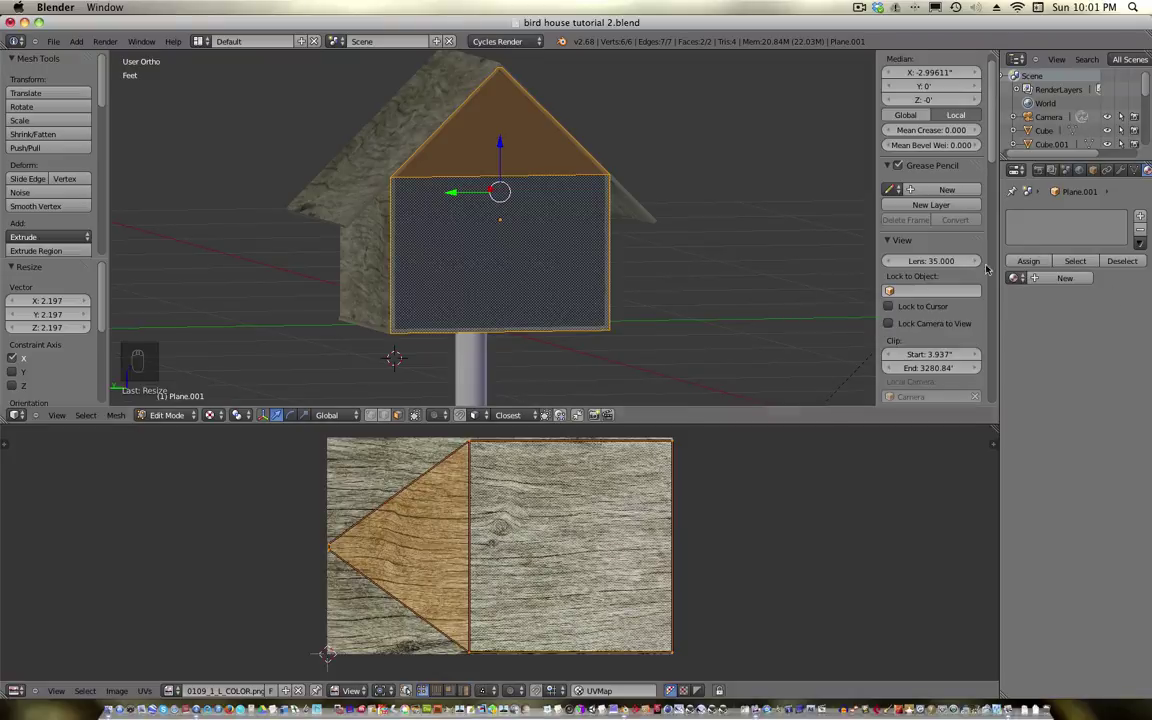
{"action": "left_click", "coordinate": [1016, 277]}
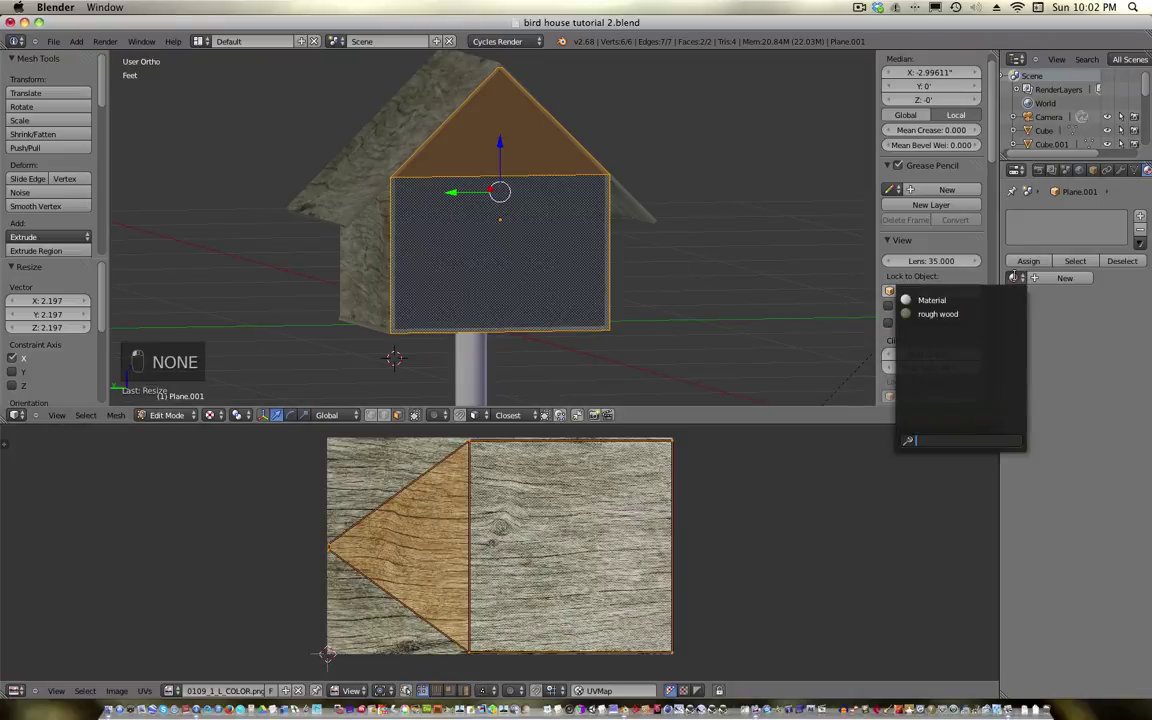
{"action": "left_click", "coordinate": [982, 314]}
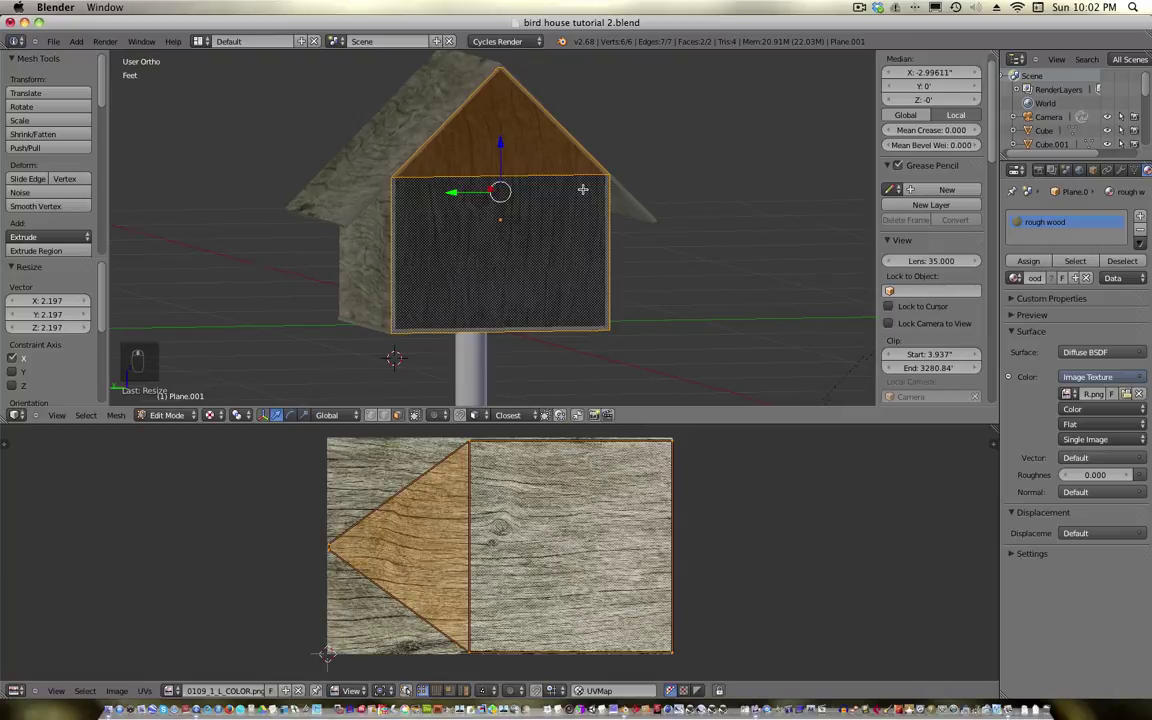
{"action": "middle_click_drag", "start_coordinate": [584, 185], "coordinate": [536, 238]}
{"action": "key", "text": "KP_5"}
{"action": "key", "text": "Tab"}
Unwrap all faces of the small awning's right-hand slope above the door and assign it the rough wood material
{"action": "right_click", "coordinate": [530, 255]}
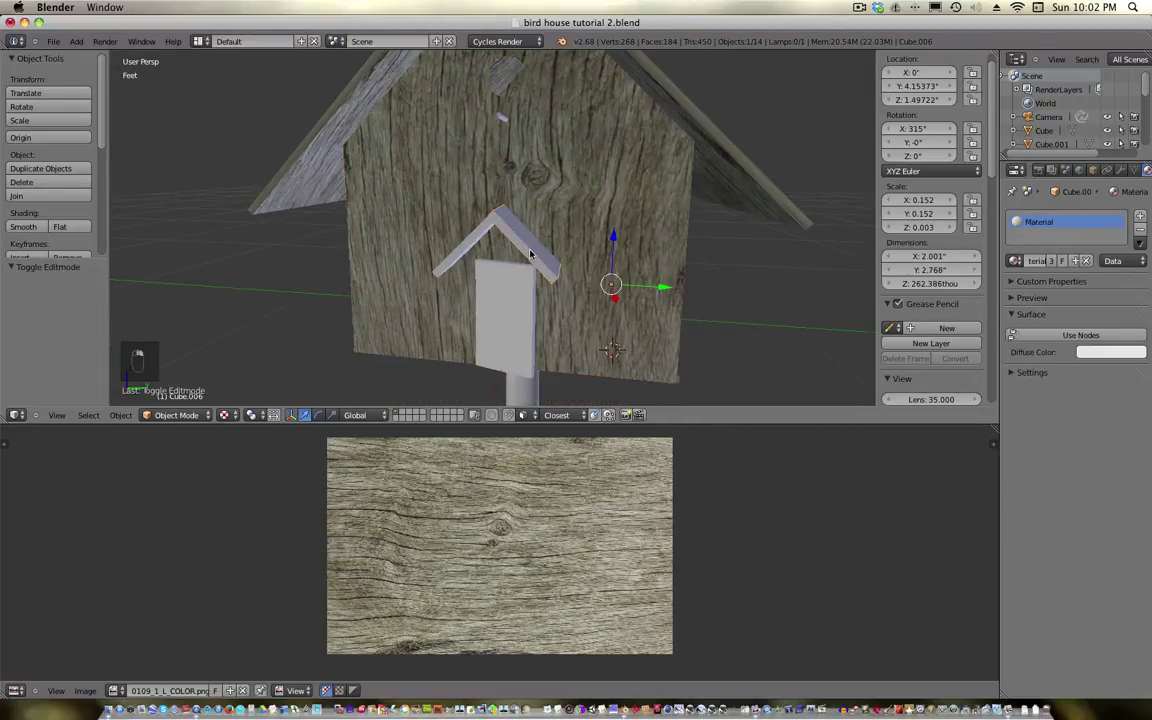
{"action": "key", "text": "Tab"}
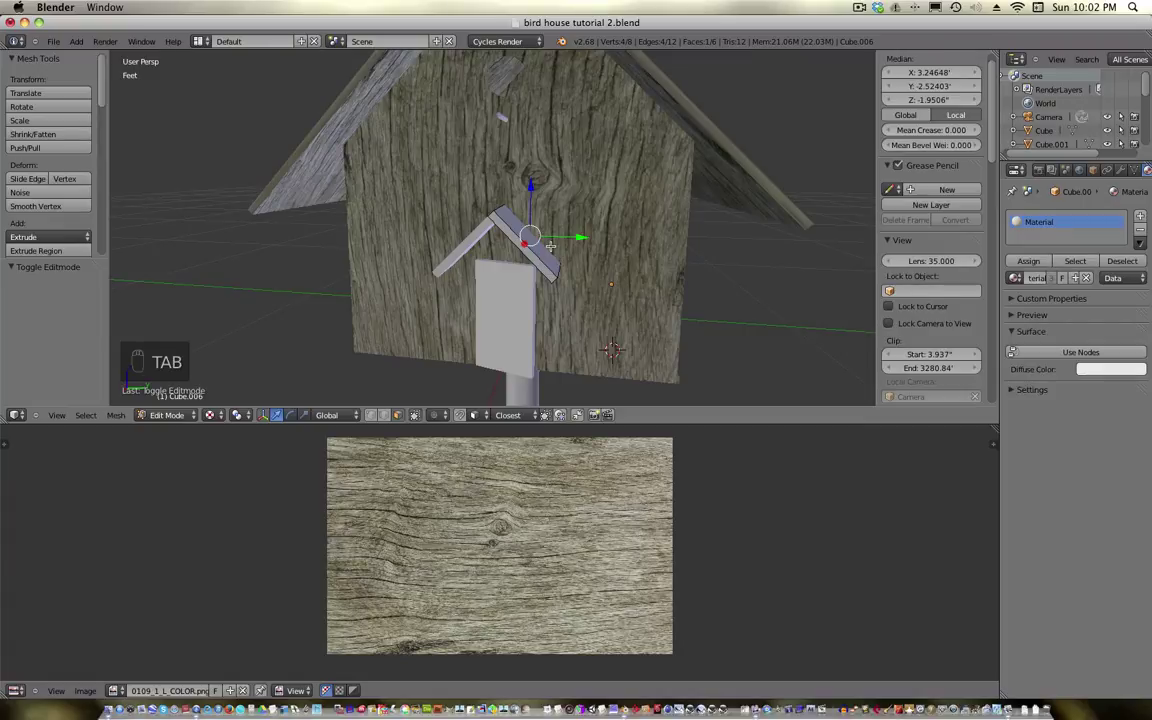
{"action": "key", "text": "a"}
{"action": "key", "text": "a"}
{"action": "key", "text": "a"}
{"action": "key", "text": "a"}
{"action": "key", "text": "u"}
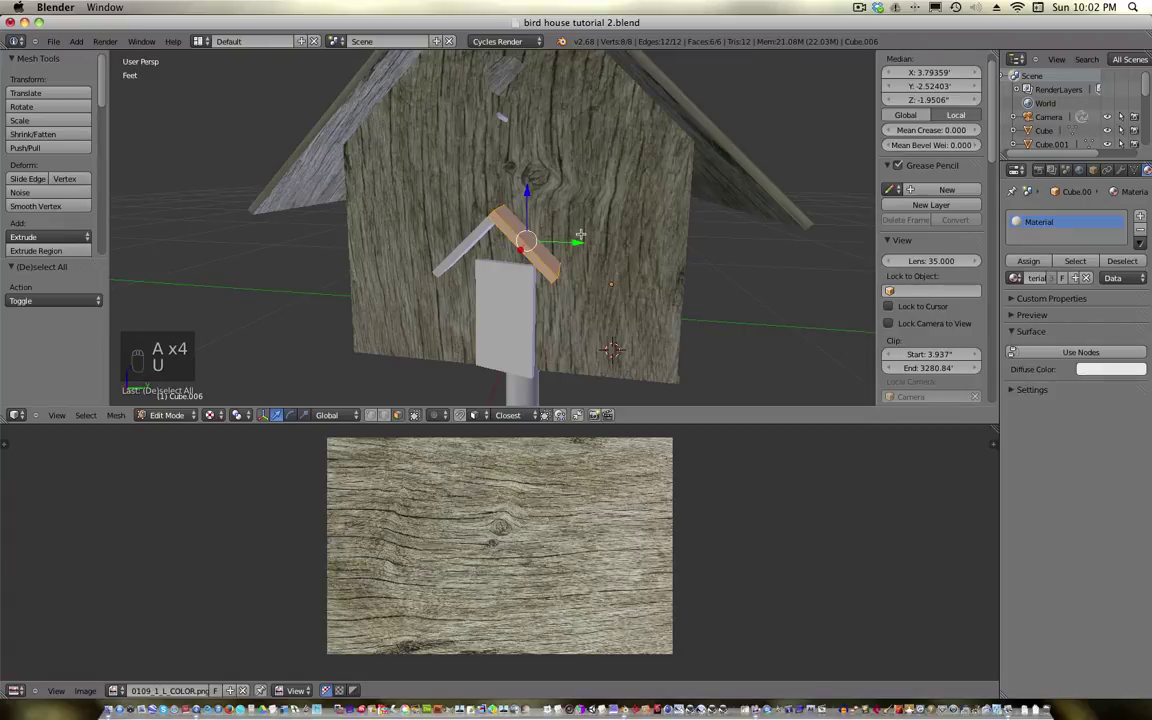
{"action": "key", "text": "u"}
{"action": "left_click", "coordinate": [474, 61]}
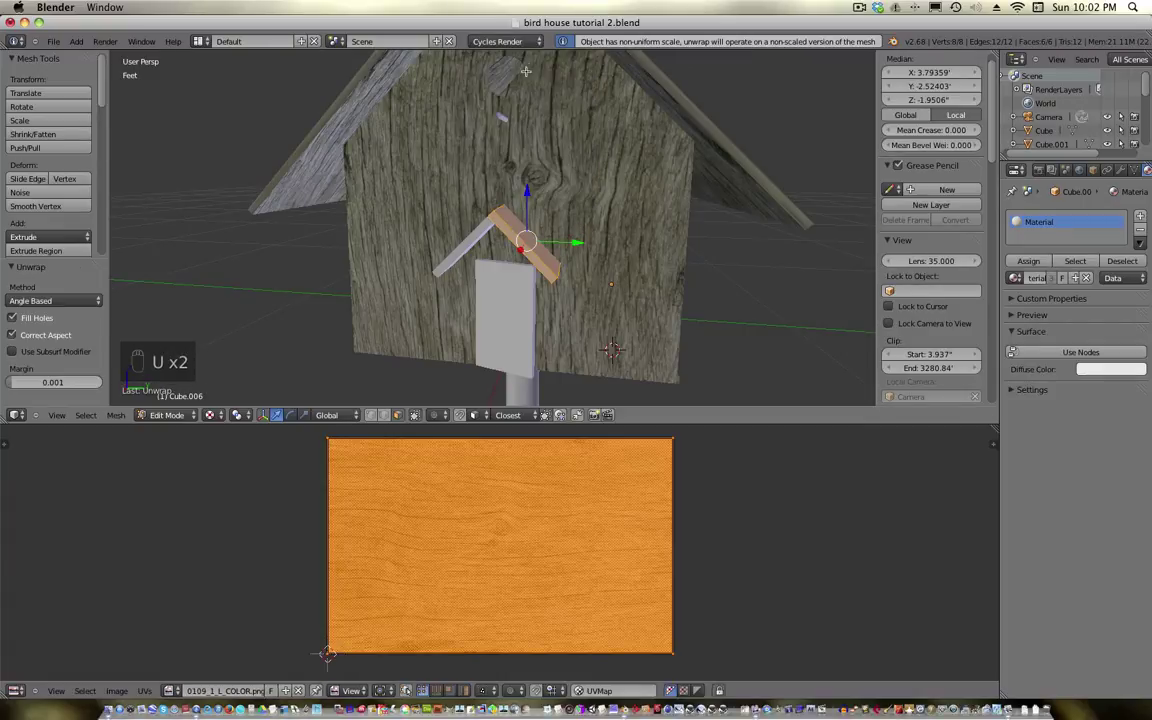
{"action": "left_click", "coordinate": [1017, 278]}
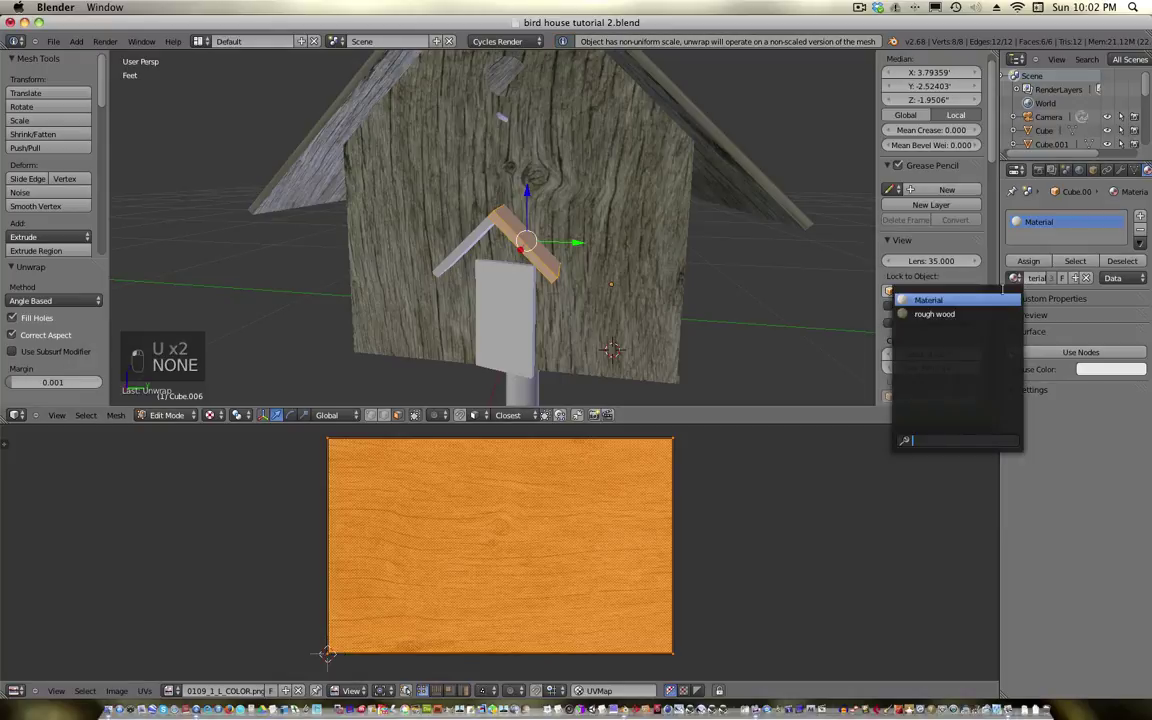
{"action": "left_click", "coordinate": [993, 316]}
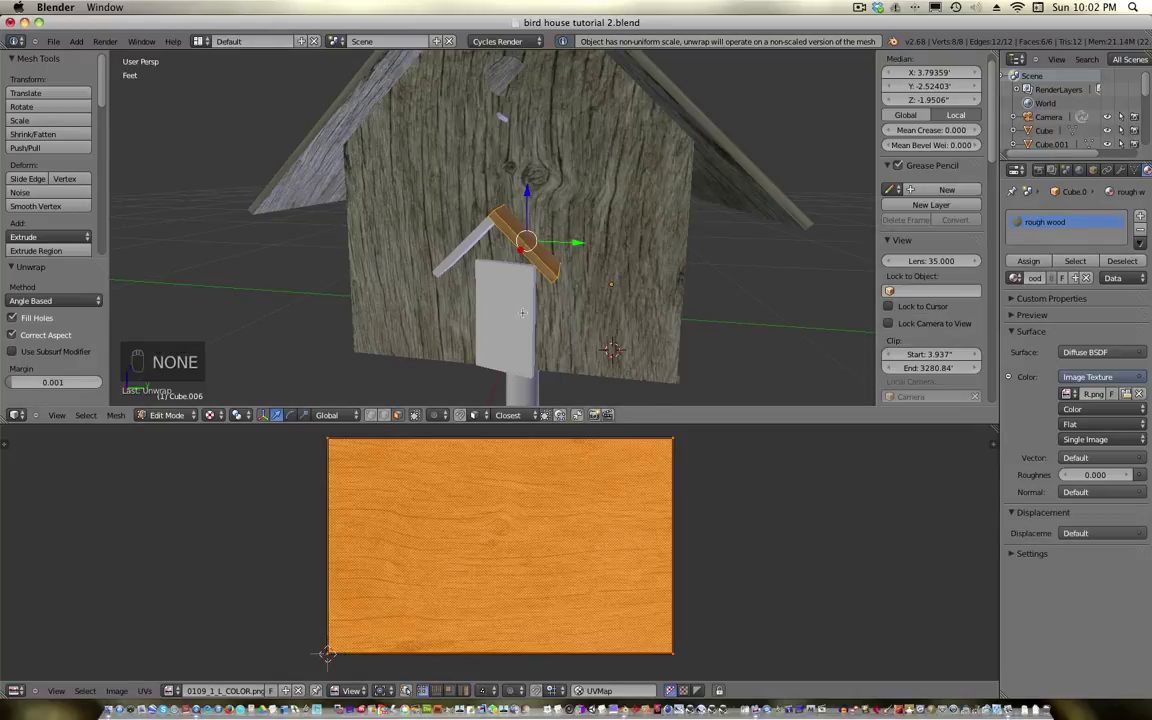
Scale the right-hand awning slope's UVs to about 0.57 and move them to the wood image's lower-left corner
{"action": "middle_click_drag", "start_coordinate": [521, 313], "coordinate": [450, 283]}
{"action": "scroll", "coordinate": [450, 283], "scroll_direction": "up", "scroll_amount": 4}
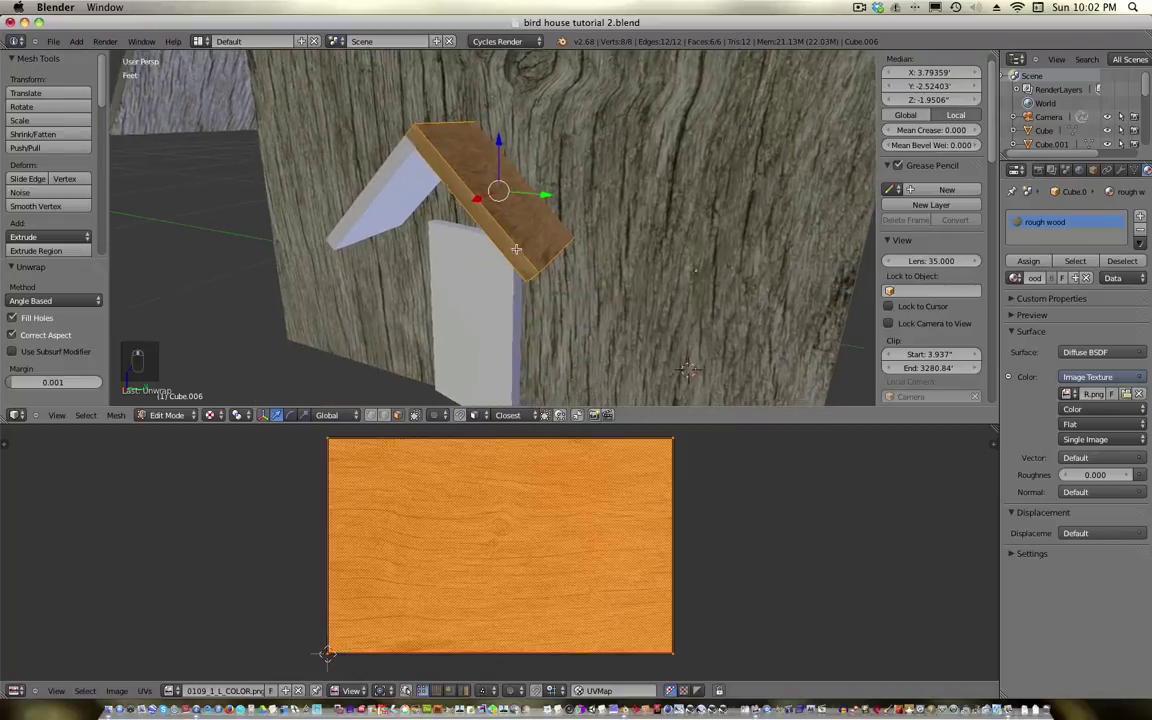
{"action": "middle_click_drag", "start_coordinate": [516, 249], "coordinate": [600, 340]}
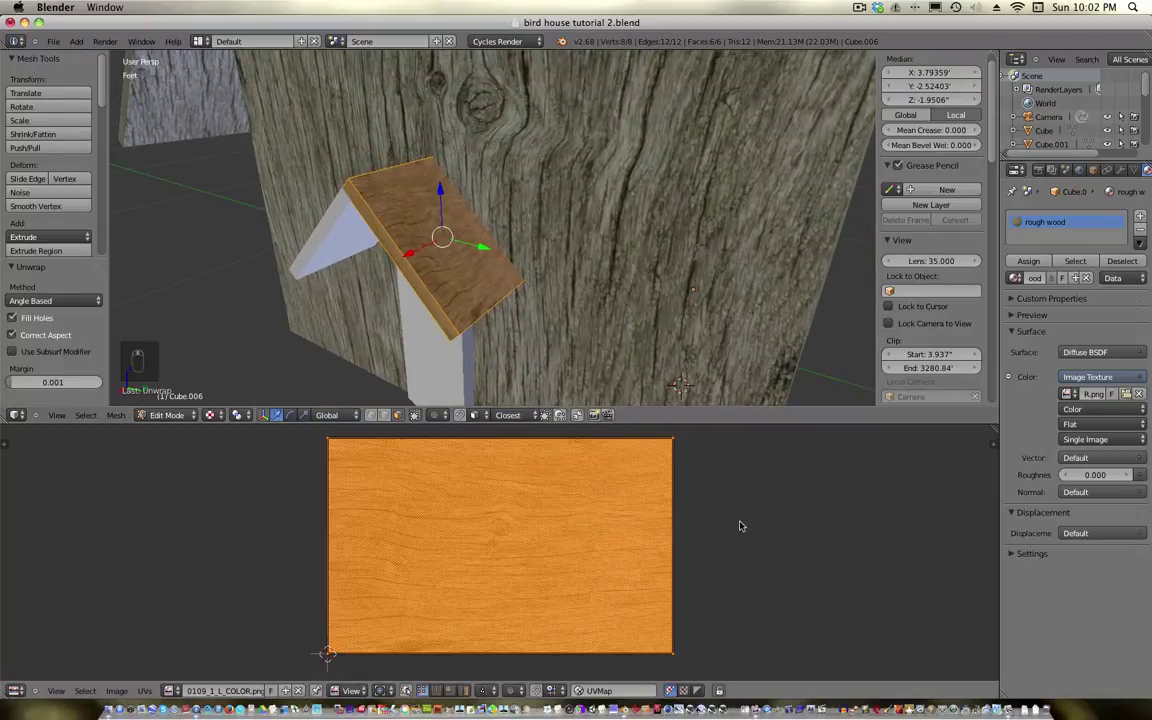
{"action": "key", "text": "s"}
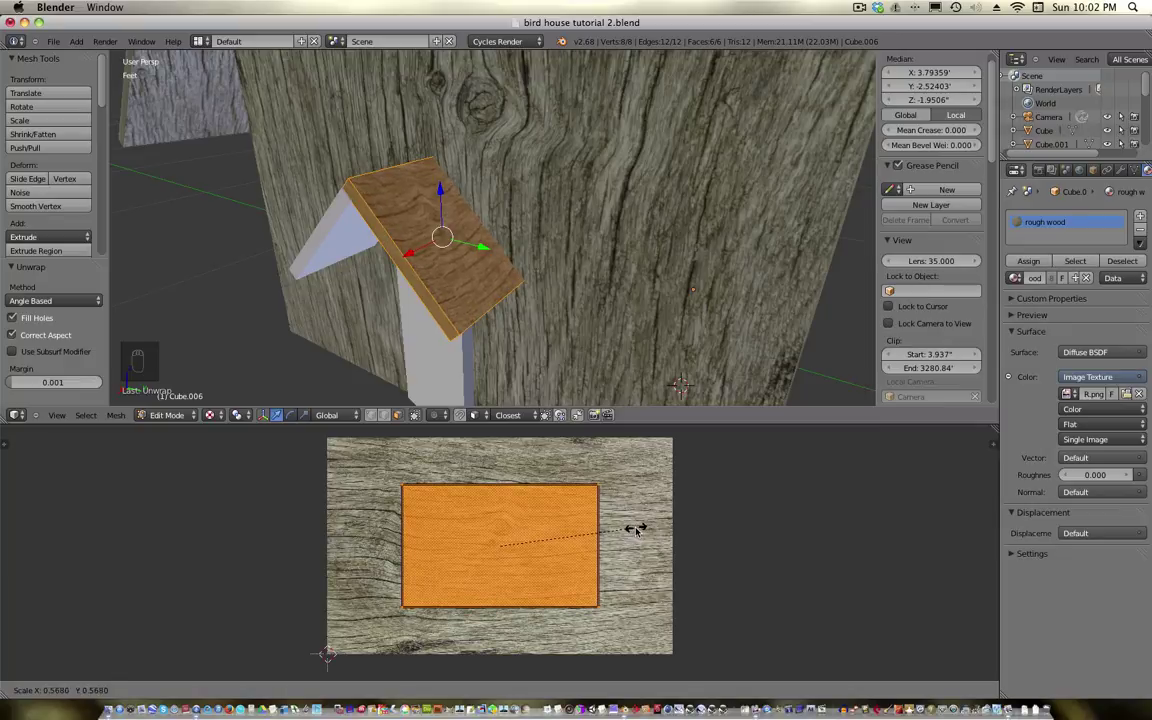
{"action": "left_click", "coordinate": [636, 530]}
{"action": "key", "text": "g"}
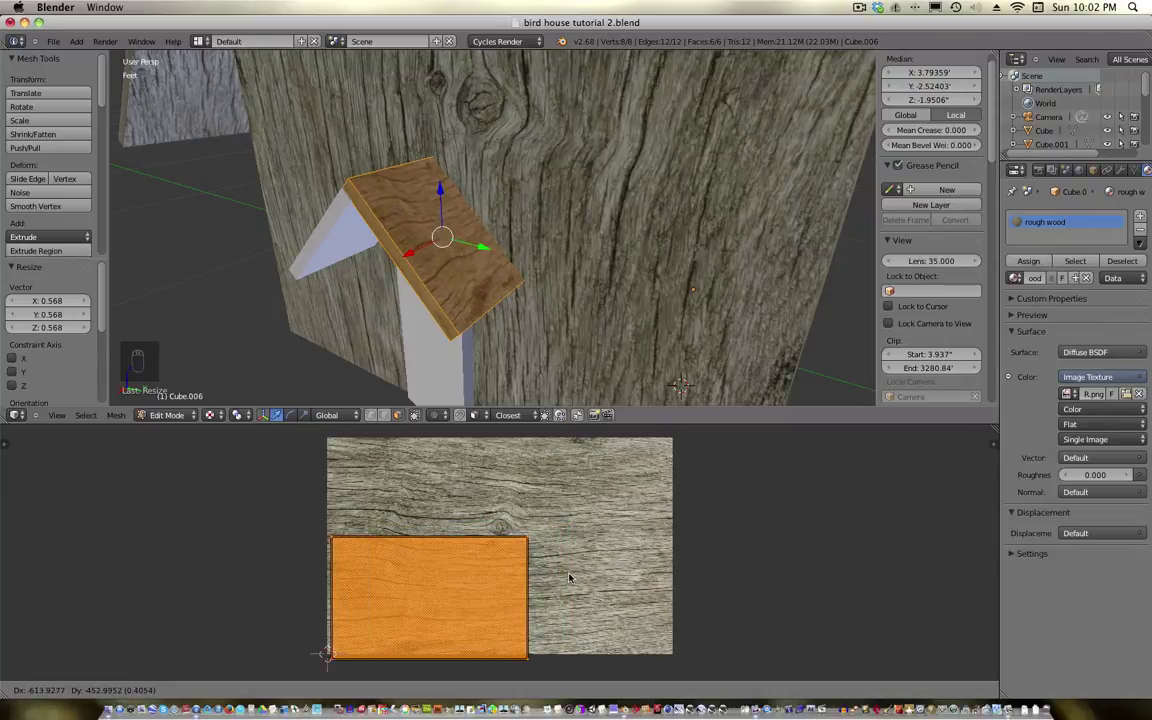
{"action": "left_click", "coordinate": [565, 576]}
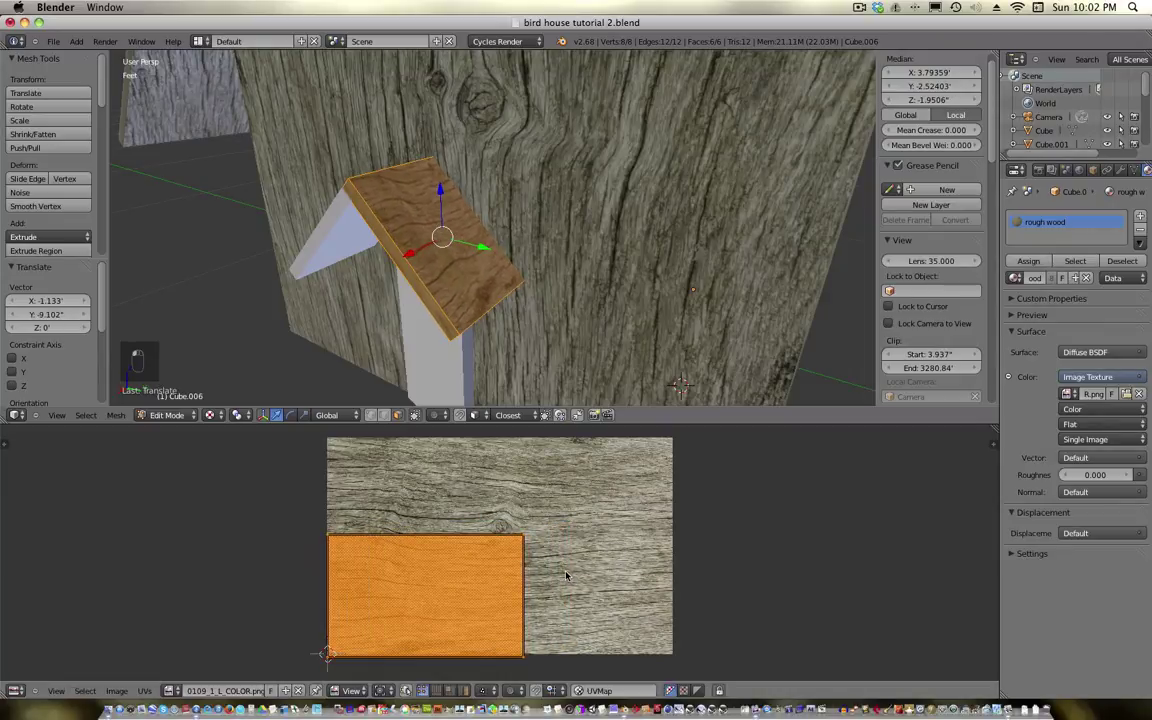
{"action": "mouse_move", "coordinate": [383, 236]}
{"action": "middle_mouse_down"}
{"action": "mouse_move", "coordinate": [363, 219]}
{"action": "mouse_move", "coordinate": [396, 231]}
{"action": "middle_mouse_up"}
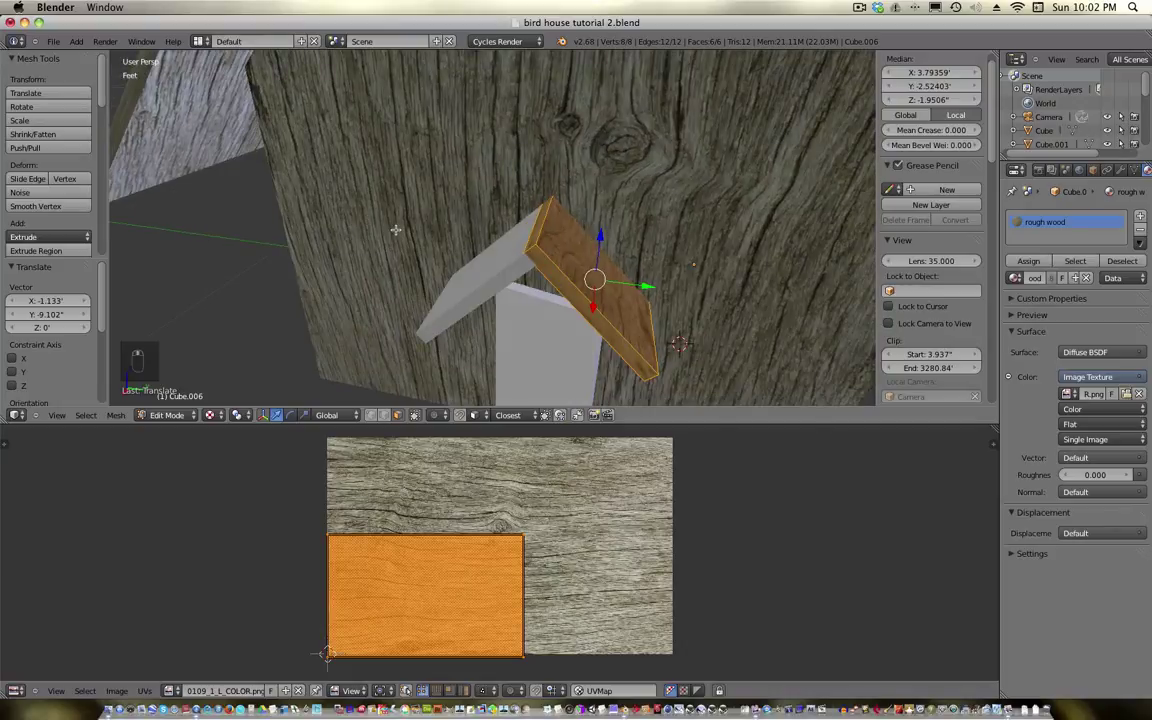
{"action": "key", "text": "Tab"}
Unwrap all faces of the awning's left-hand slope and assign it the rough wood material
{"action": "right_click", "coordinate": [513, 256]}
{"action": "key", "text": "Tab"}
{"action": "key", "text": "a"}
{"action": "key", "text": "a"}
{"action": "key", "text": "a"}
{"action": "key", "text": "a"}
{"action": "key", "text": "a"}
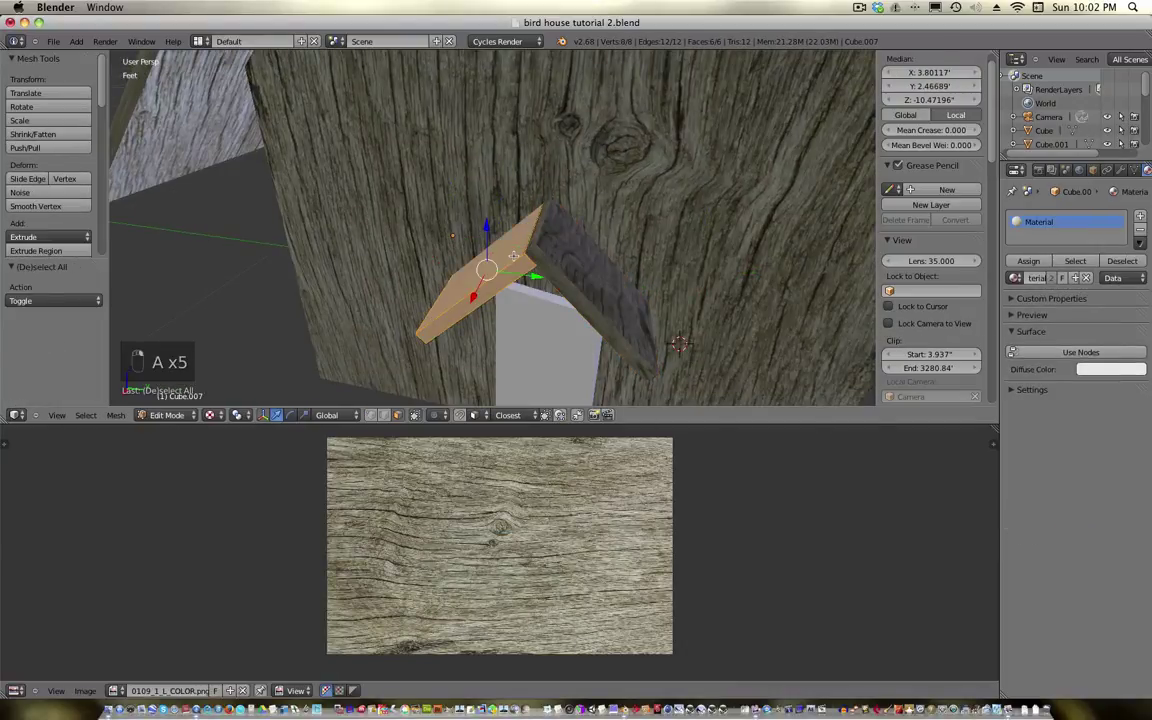
{"action": "key", "text": "u"}
{"action": "key", "text": "u"}
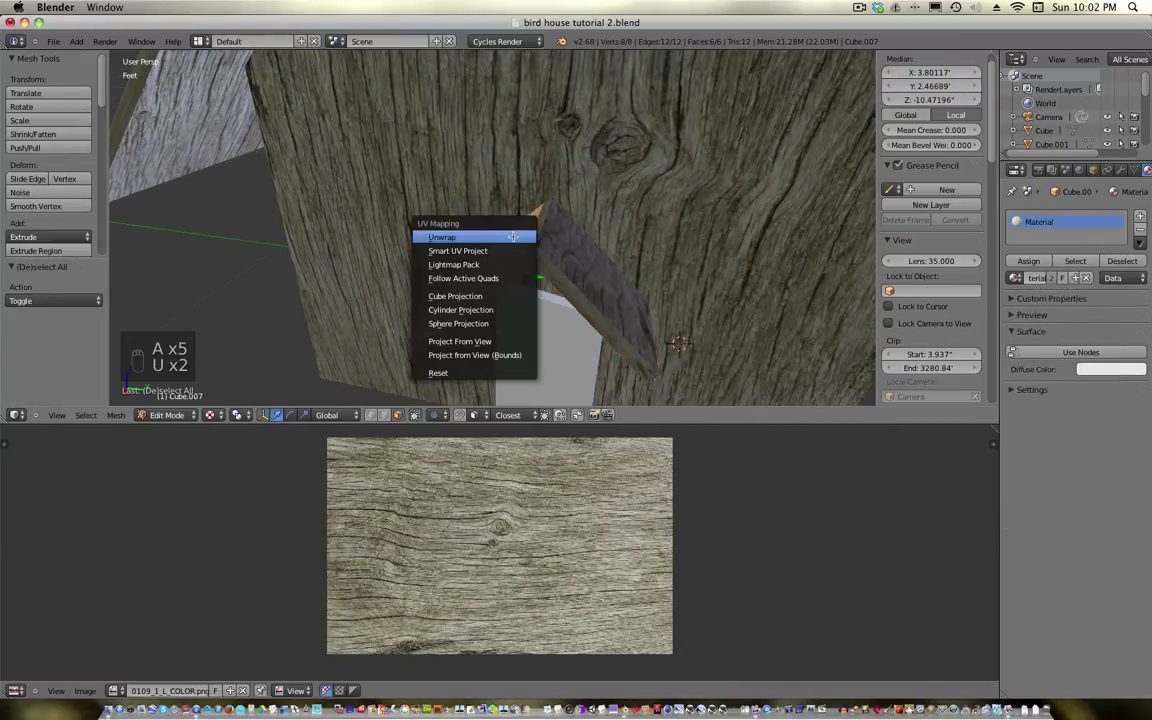
{"action": "left_click", "coordinate": [513, 236]}
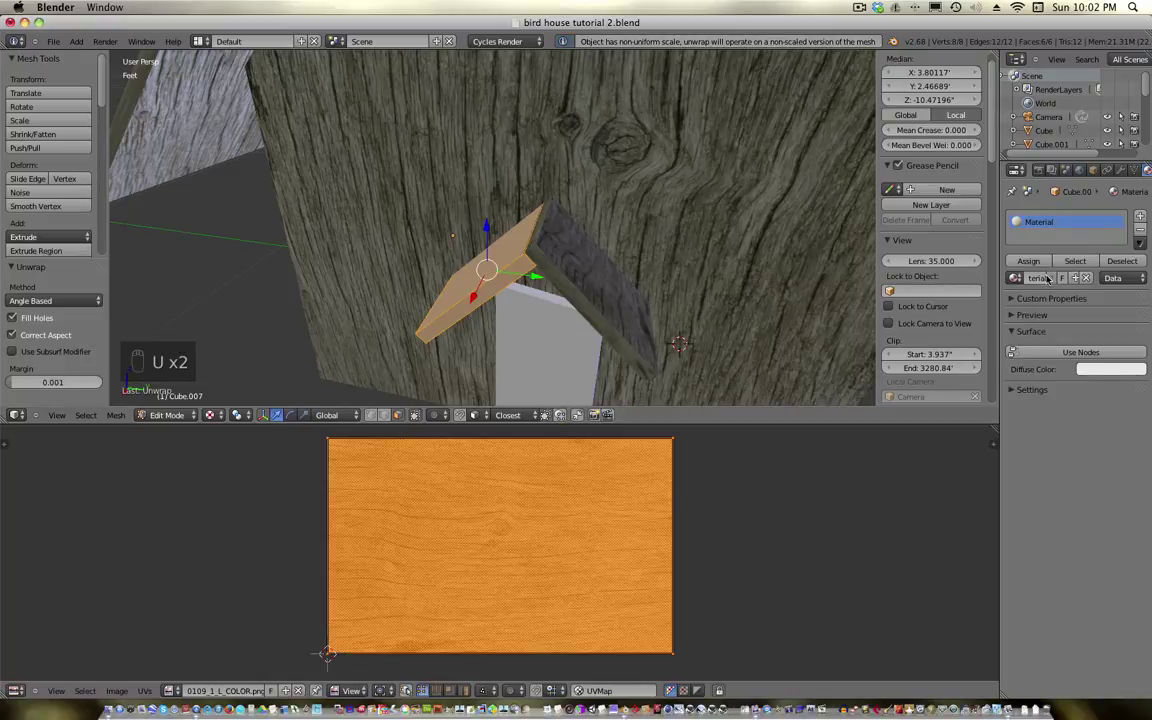
{"action": "left_click", "coordinate": [1016, 278]}
{"action": "left_click", "coordinate": [940, 311]}
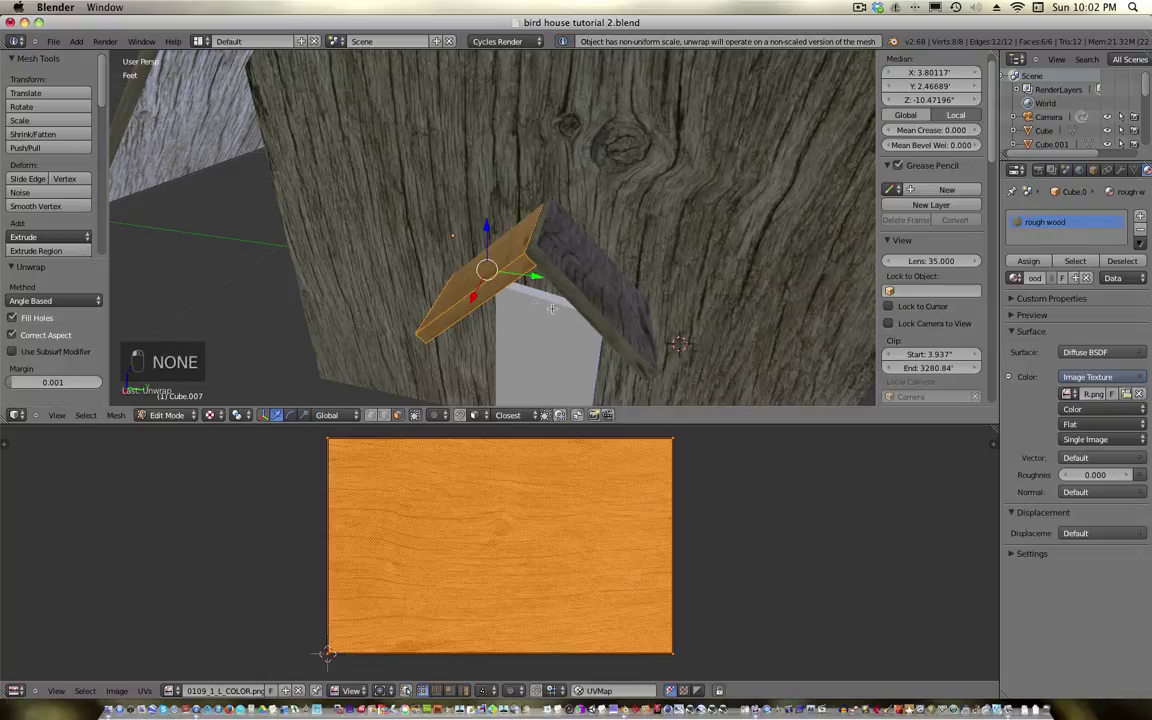
Scale the left-hand awning slope's UVs to about 0.5 and move them to the wood image's lower-right corner
{"action": "middle_click_drag", "start_coordinate": [700, 300], "coordinate": [578, 303]}
{"action": "key", "text": "s"}
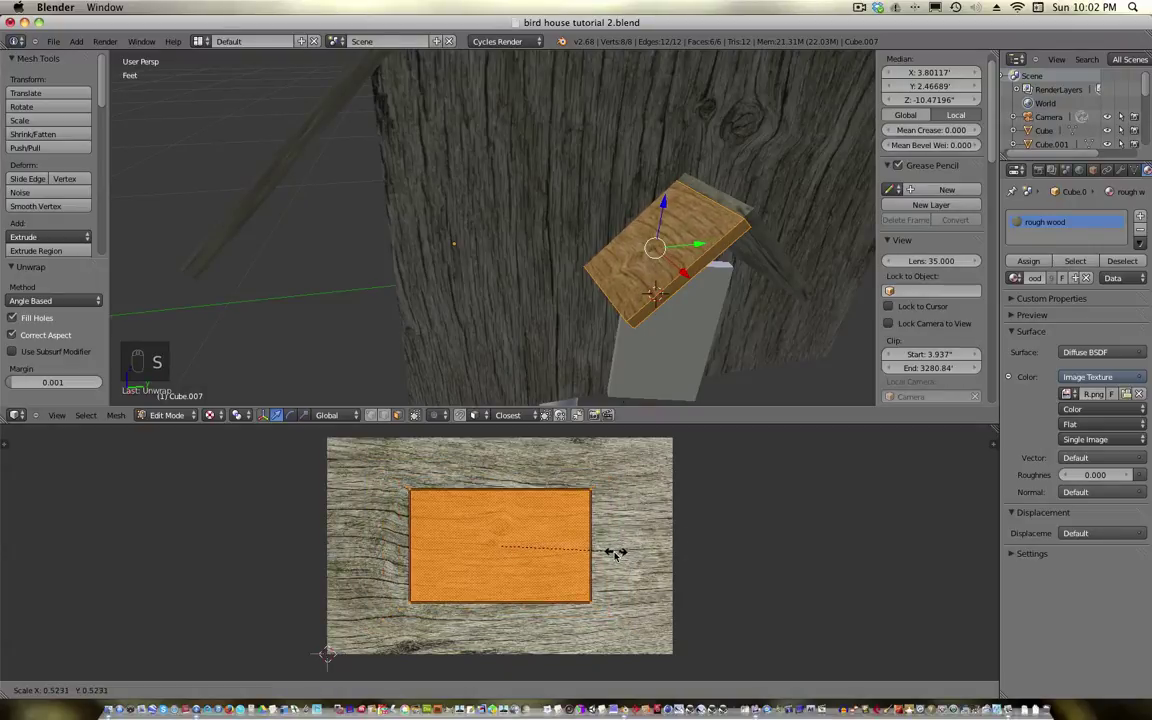
{"action": "left_click", "coordinate": [613, 557]}
{"action": "key", "text": "g"}
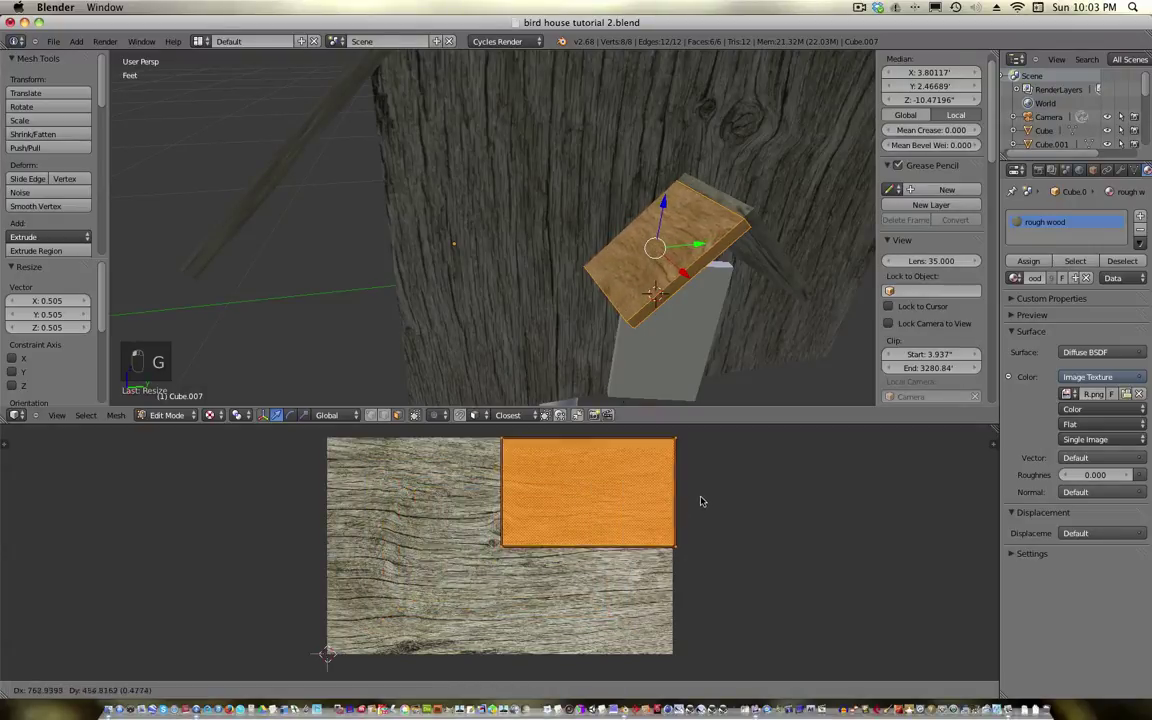
{"action": "left_click", "coordinate": [698, 607]}
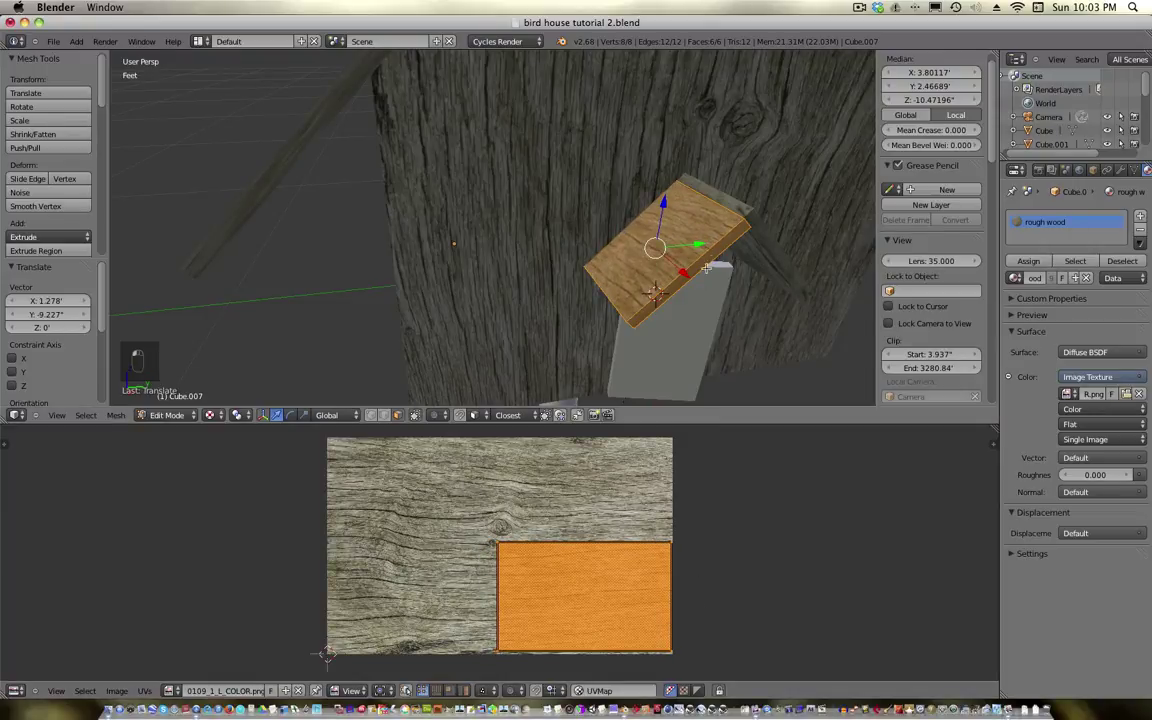
{"action": "middle_click_drag", "start_coordinate": [706, 268], "coordinate": [678, 252]}
{"action": "key", "text": "Tab"}
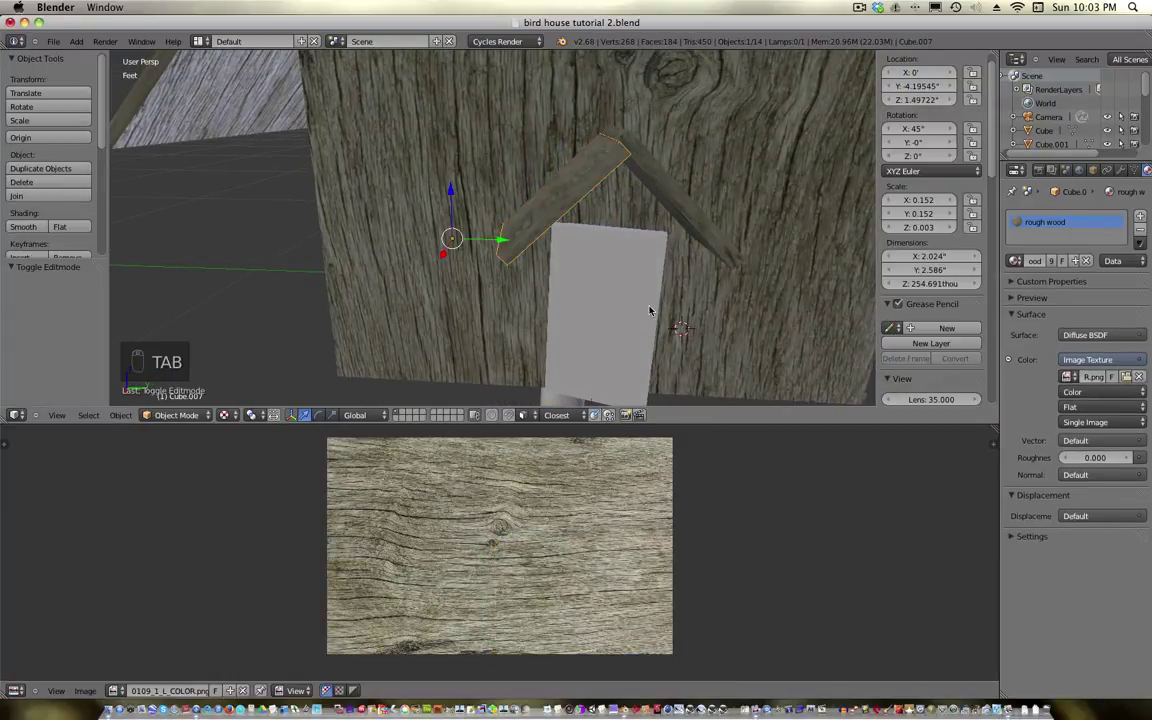
Unwrap all faces of the door panel beneath the small awning
{"action": "right_click", "coordinate": [631, 309]}
{"action": "key", "text": "Tab"}
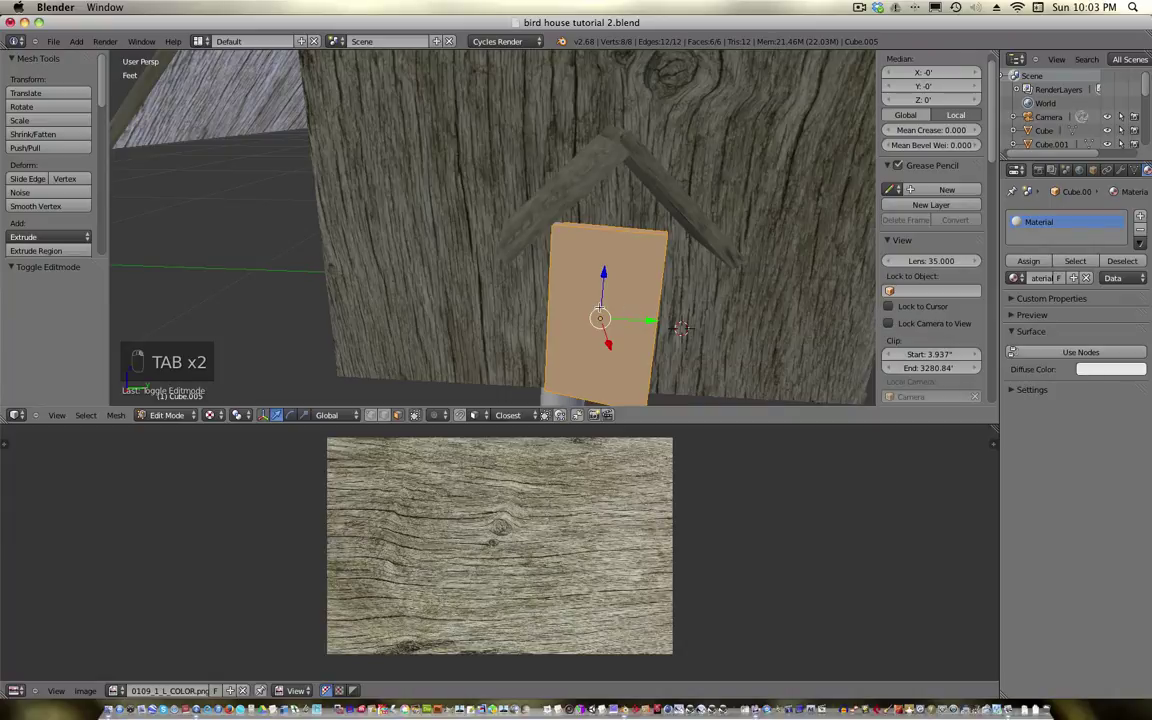
{"action": "key", "text": "y"}
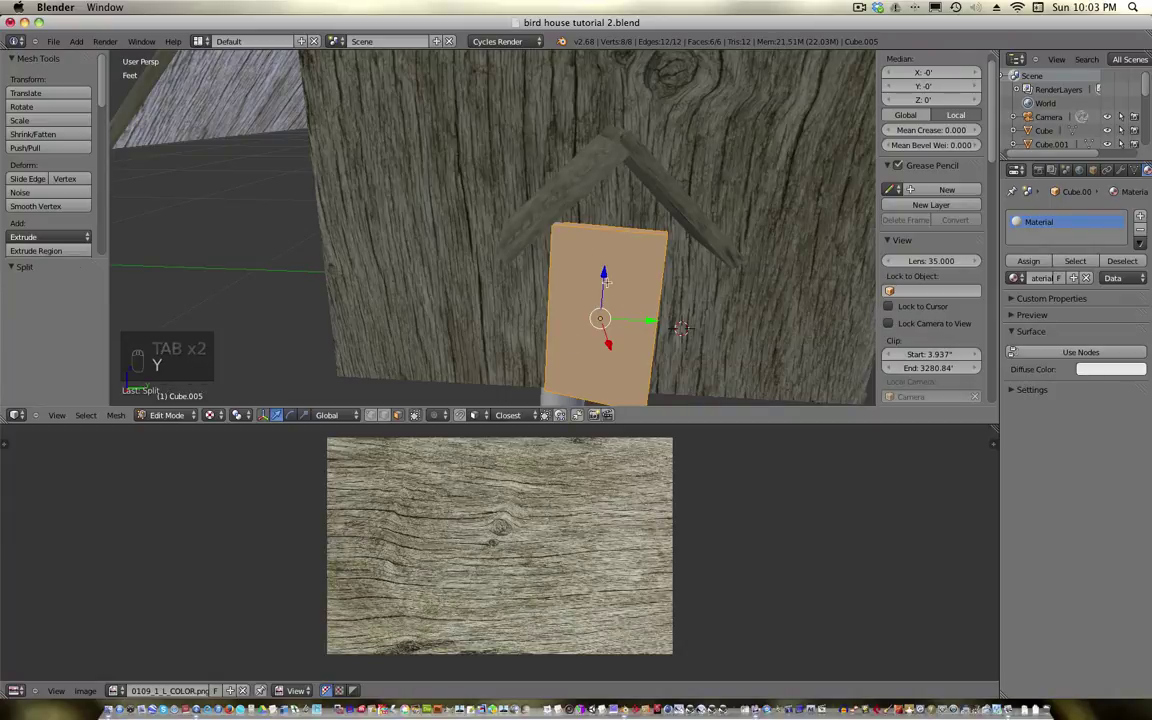
{"action": "key", "text": "super+z"}
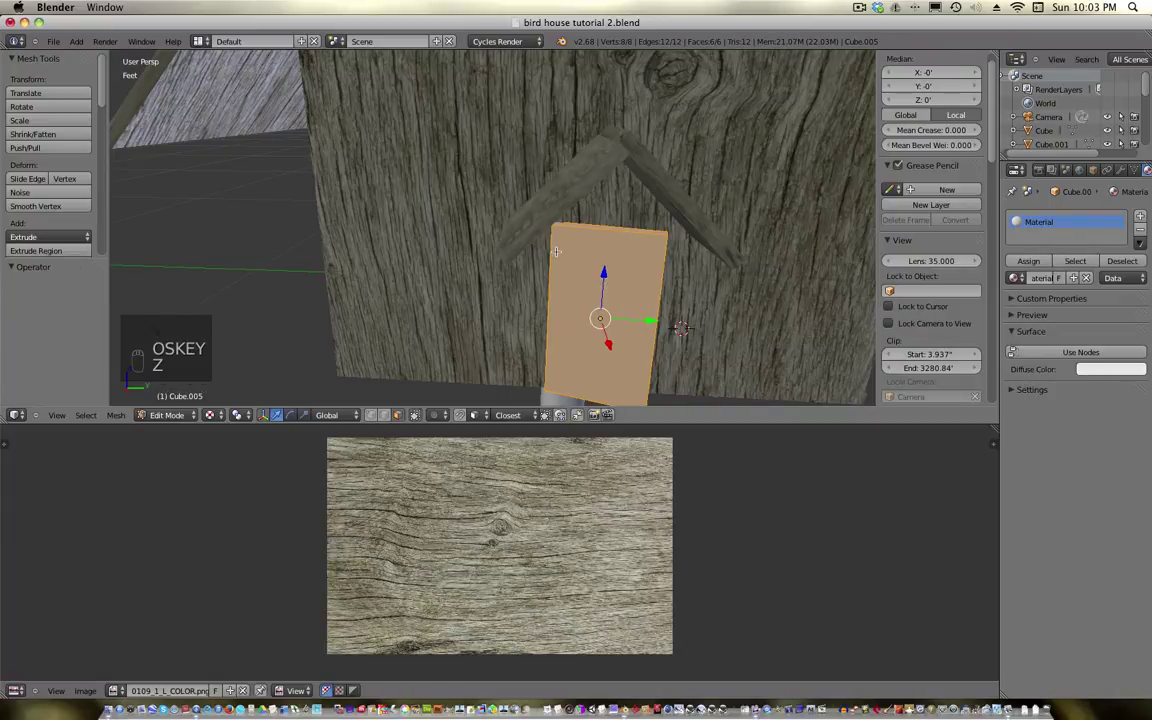
{"action": "key", "text": "u"}
{"action": "left_click", "coordinate": [557, 252]}
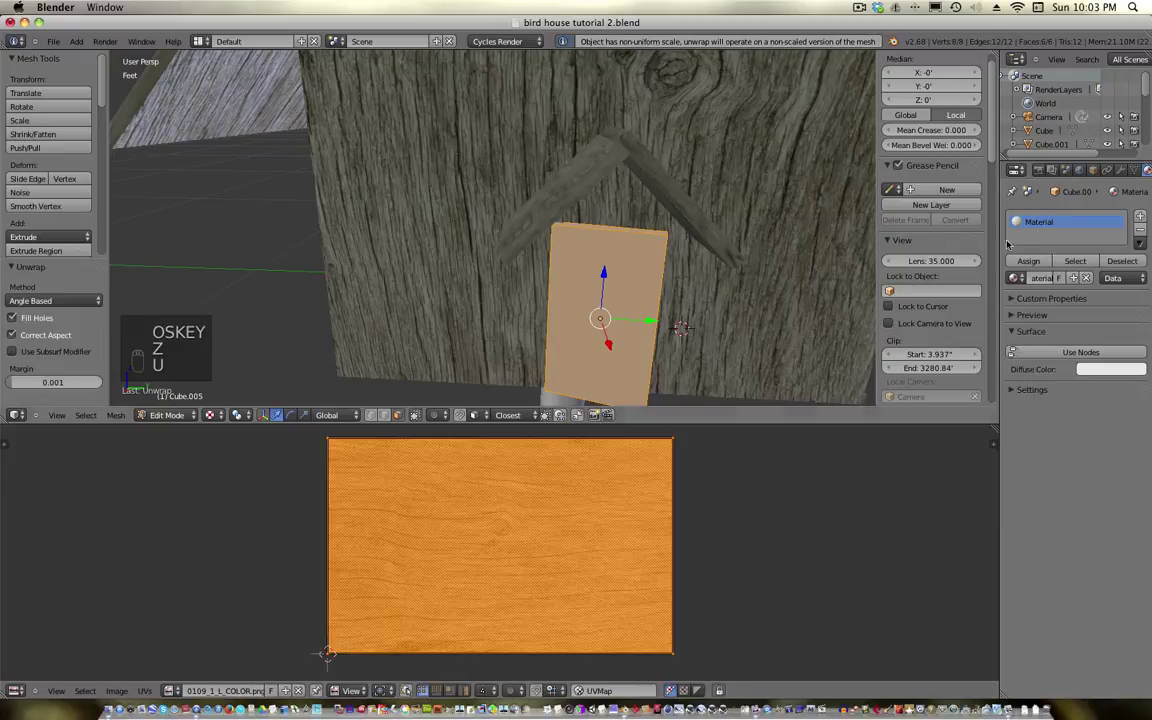
Assign the door panel the rough wood material and rotate its UVs by -90 degrees
{"action": "left_click", "coordinate": [1016, 278]}
{"action": "left_click", "coordinate": [950, 315]}
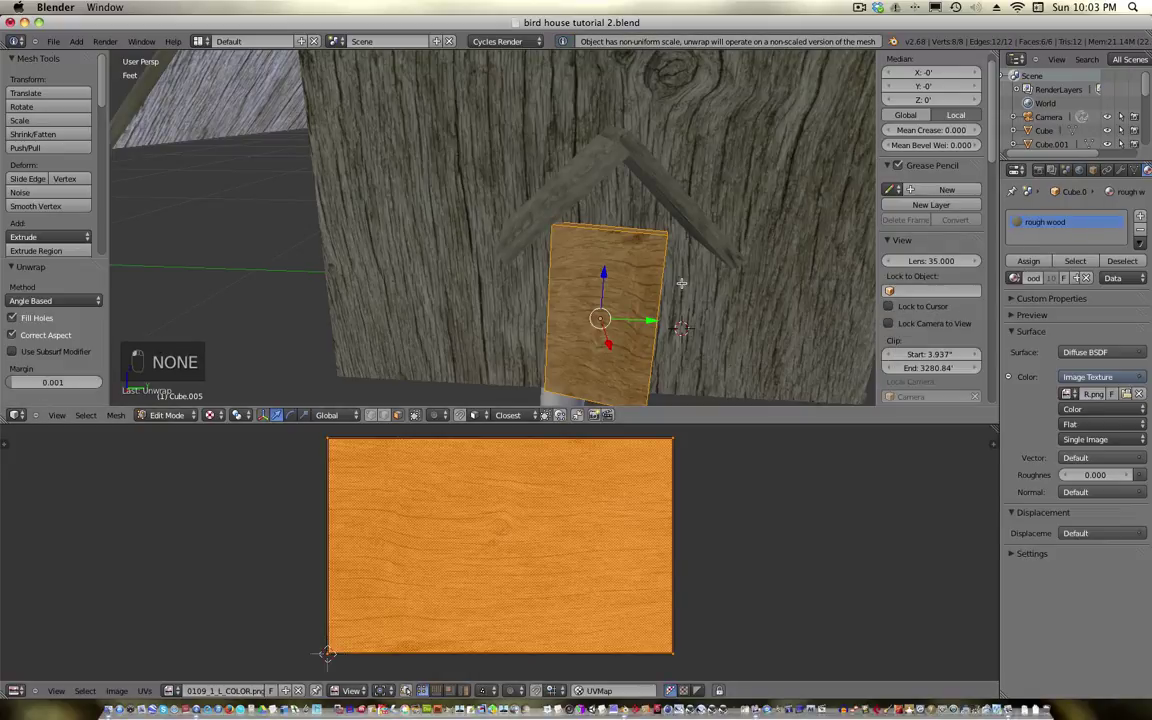
{"action": "middle_click_drag", "start_coordinate": [662, 281], "coordinate": [665, 250]}
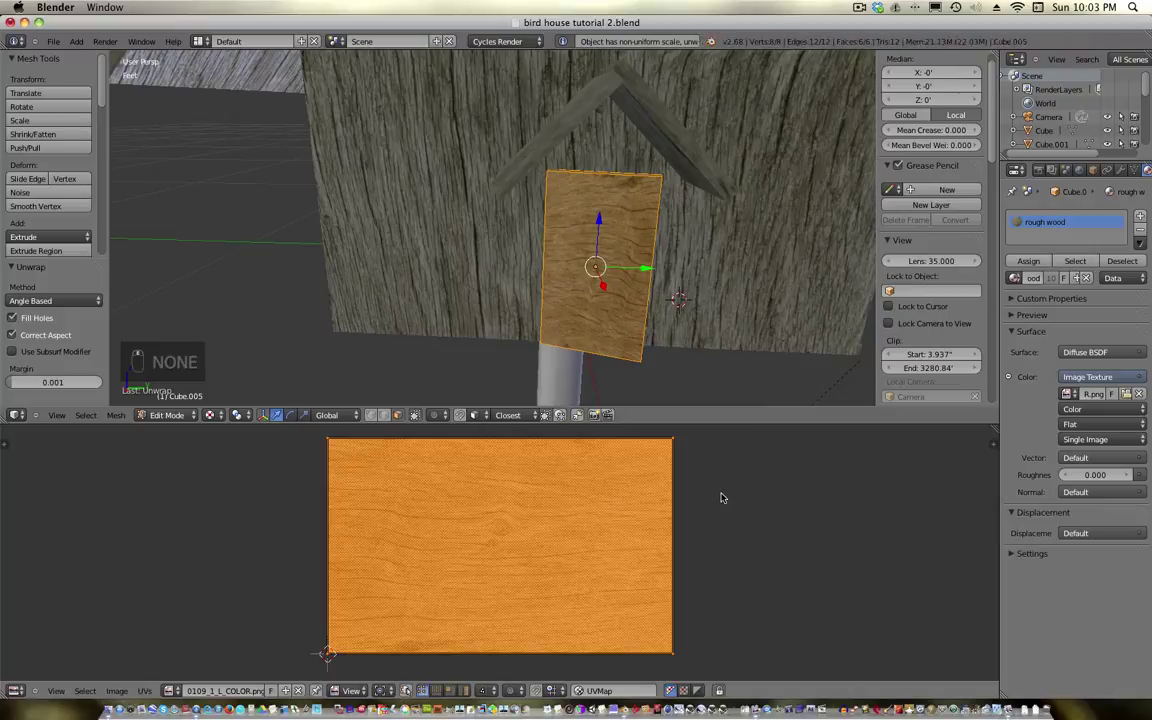
{"action": "key", "text": "r"}
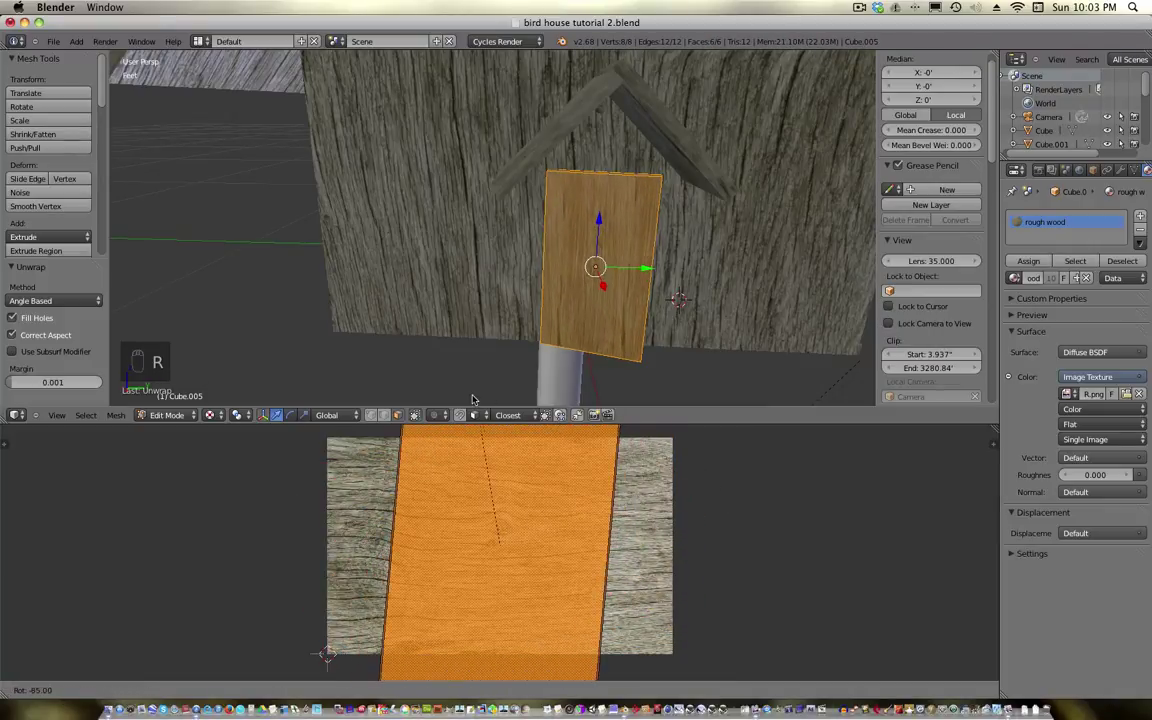
{"action": "left_click", "coordinate": [461, 399]}
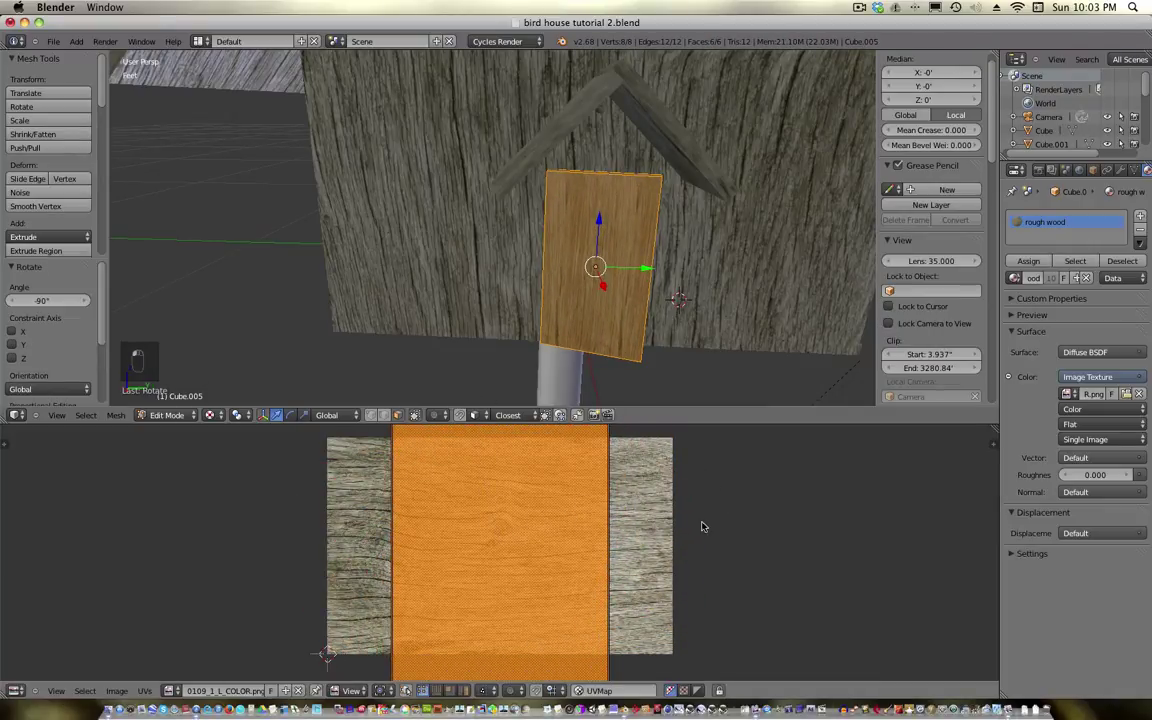
Scale the door panel's UVs by about 0.6, by 2.609 along X and by 0.367 overall, then place them in the wood image's upper-left corner
{"action": "key", "text": "s"}
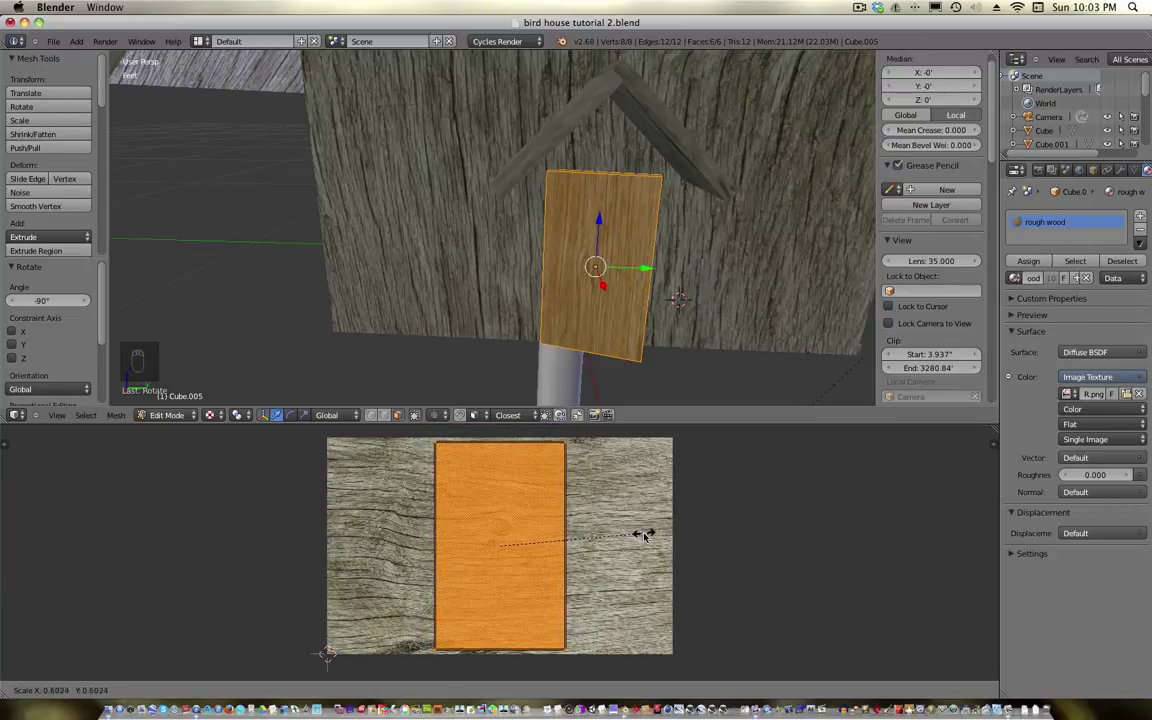
{"action": "left_click", "coordinate": [644, 535]}
{"action": "key", "text": "s"}
{"action": "key", "text": "x"}
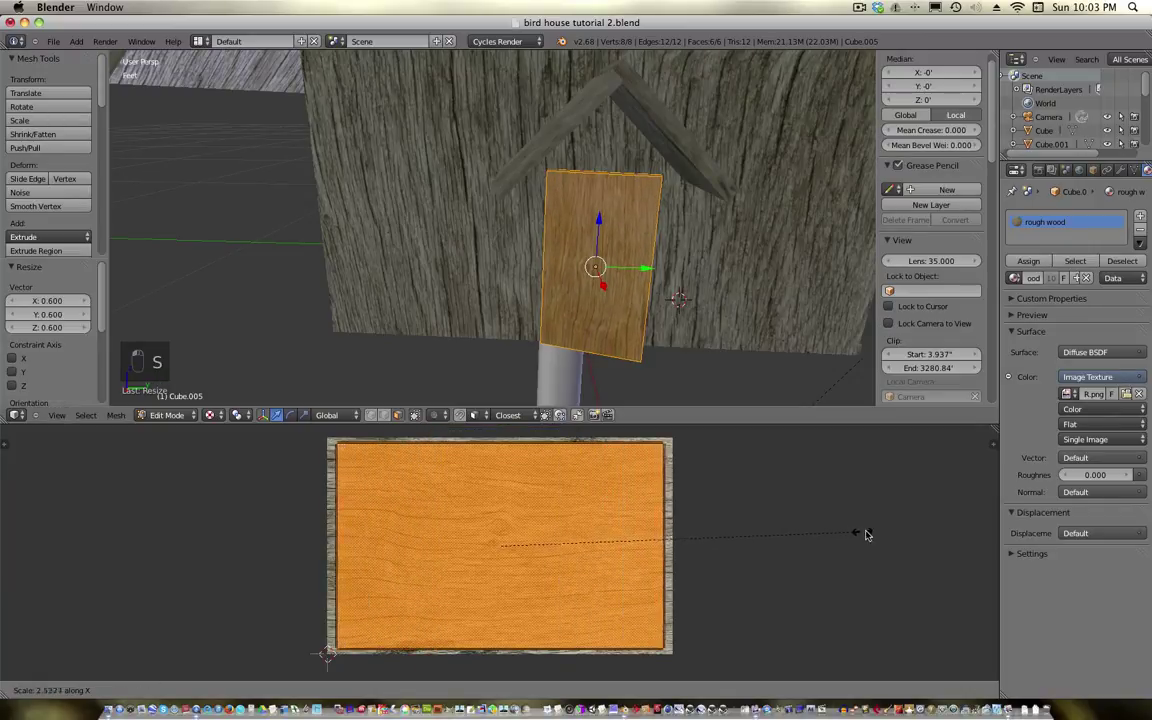
{"action": "left_click", "coordinate": [872, 534]}
{"action": "key", "text": "s"}
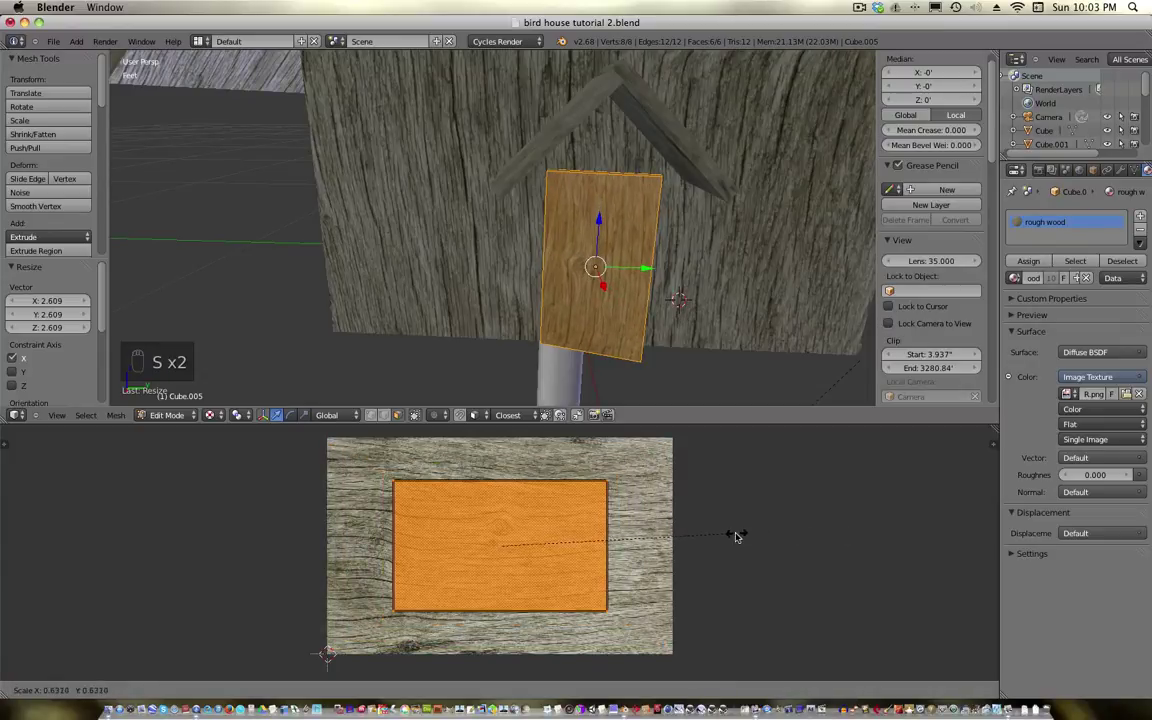
{"action": "left_click", "coordinate": [637, 541]}
{"action": "key", "text": "g"}
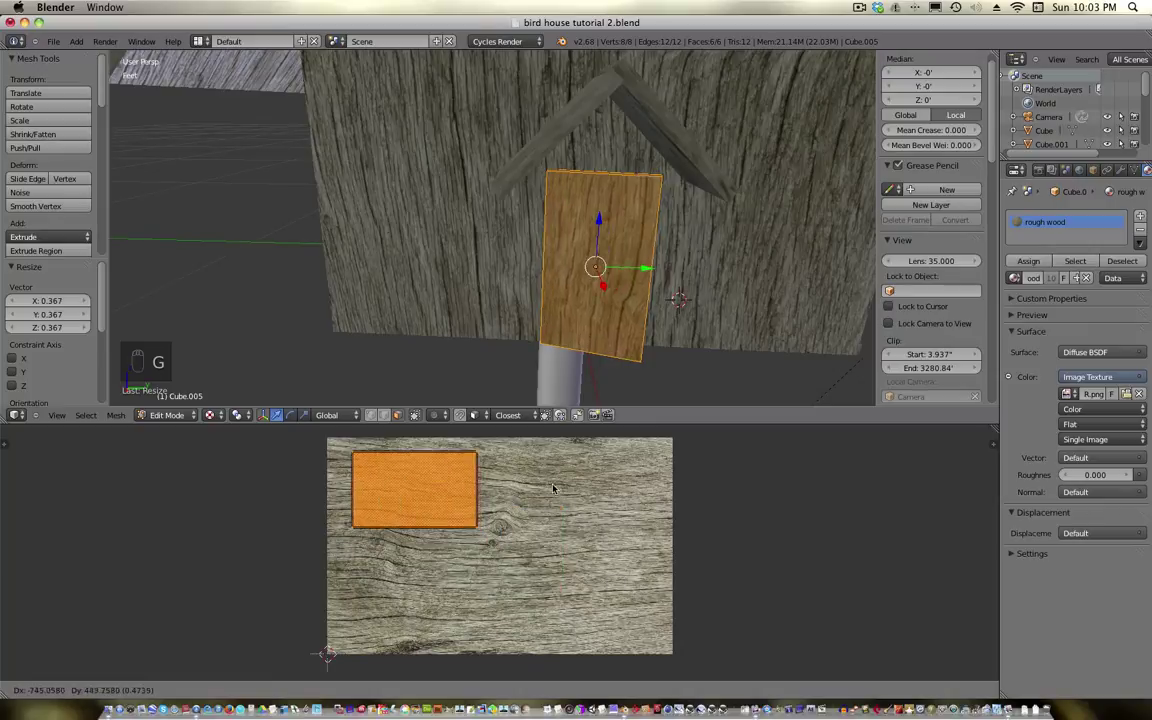
{"action": "left_click", "coordinate": [540, 483]}
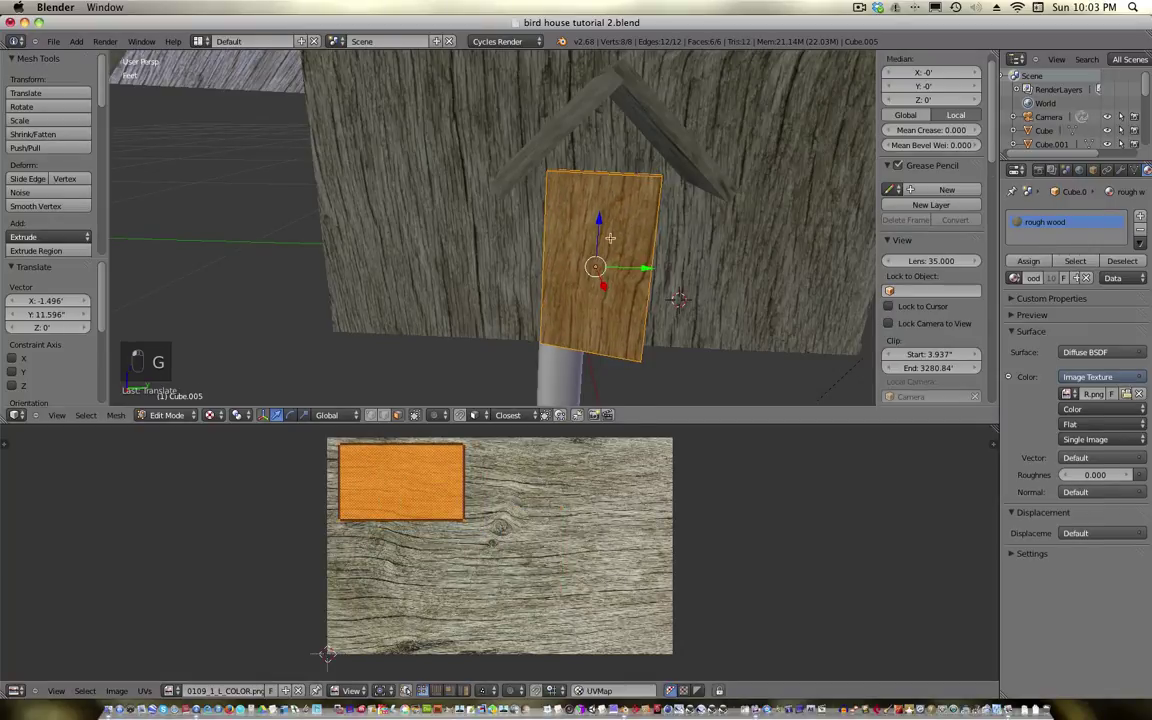
{"action": "key", "text": "Tab"}
Unwrap all faces of the birdhouse's cylindrical post with Smart UV Project at an angle limit of 66
{"action": "middle_click_drag", "start_coordinate": [610, 237], "coordinate": [685, 263]}
{"action": "scroll", "coordinate": [577, 175], "scroll_direction": "down", "scroll_amount": 5}
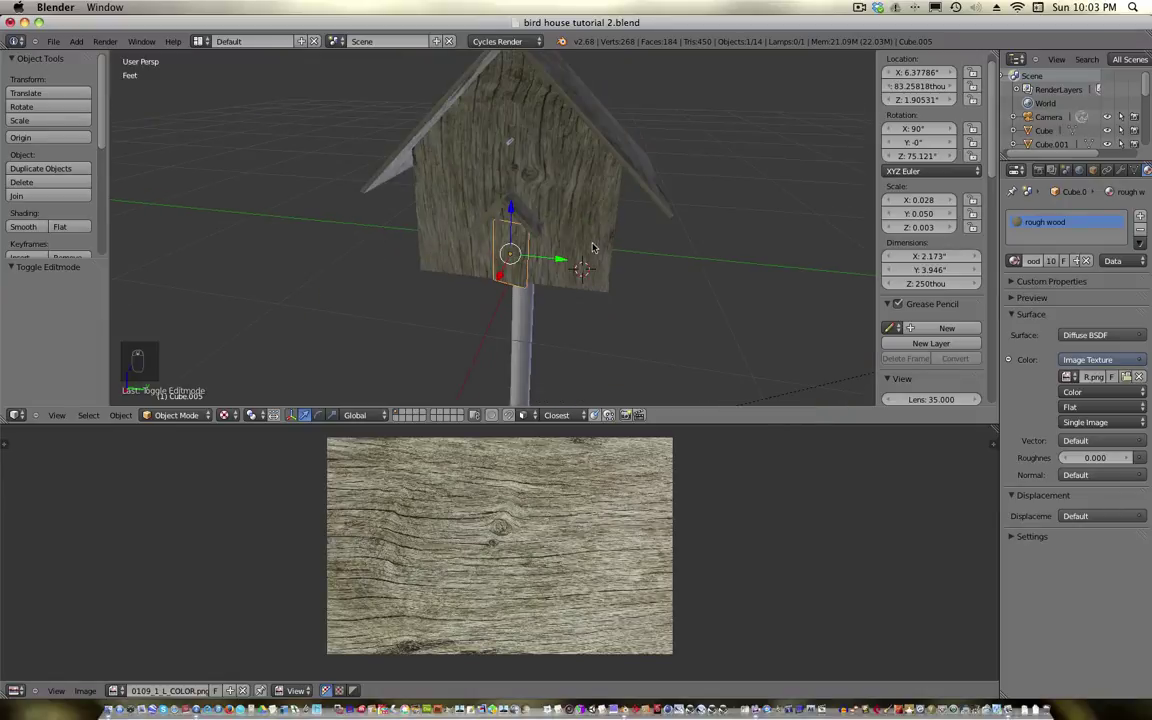
{"action": "middle_click_drag", "start_coordinate": [577, 175], "coordinate": [598, 275]}
{"action": "right_click", "coordinate": [598, 275]}
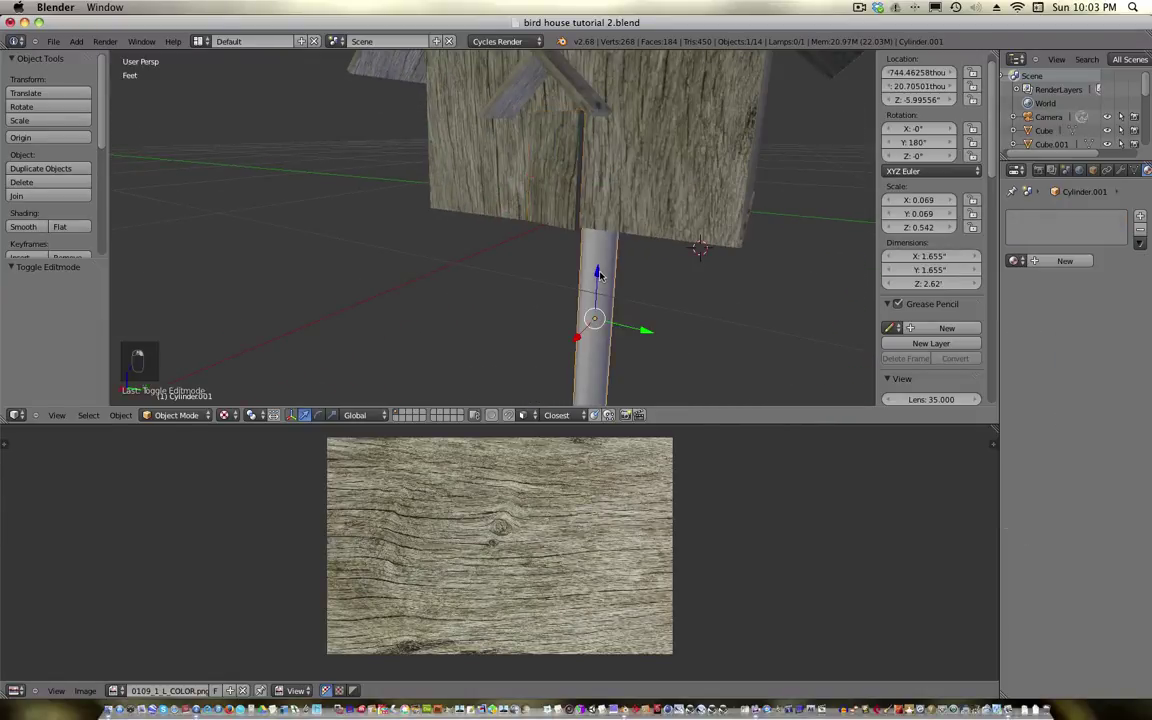
{"action": "key", "text": "Tab"}
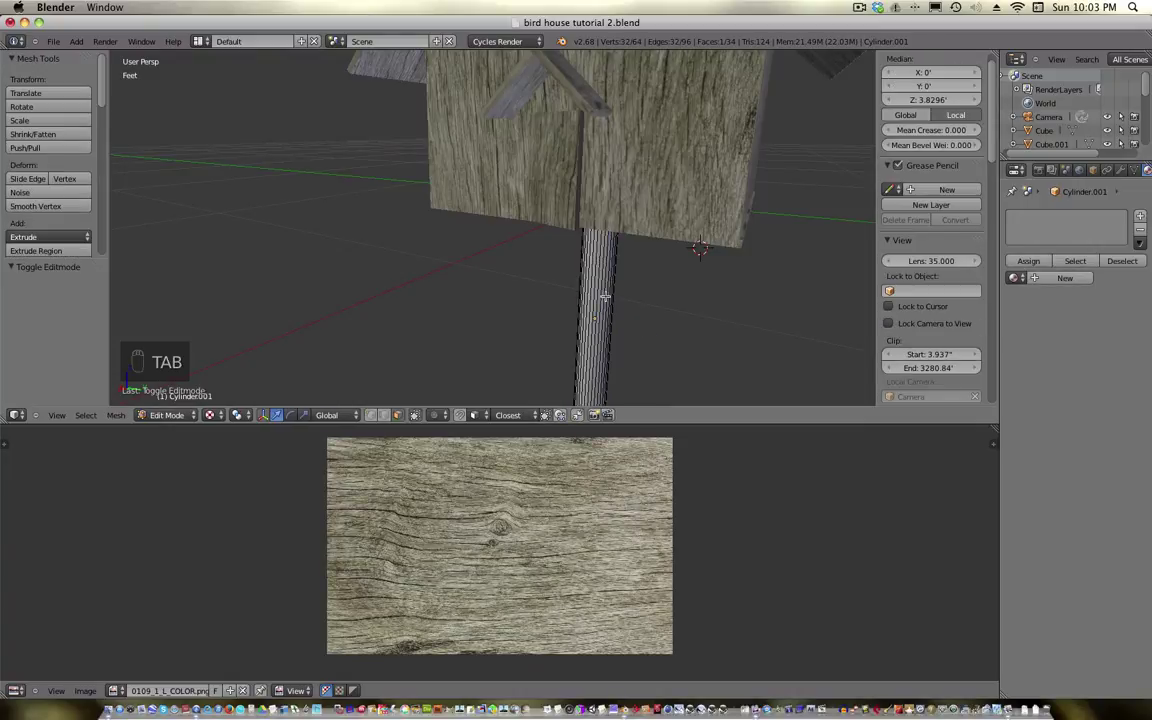
{"action": "key", "text": "a"}
{"action": "key", "text": "a"}
{"action": "key", "text": "a"}
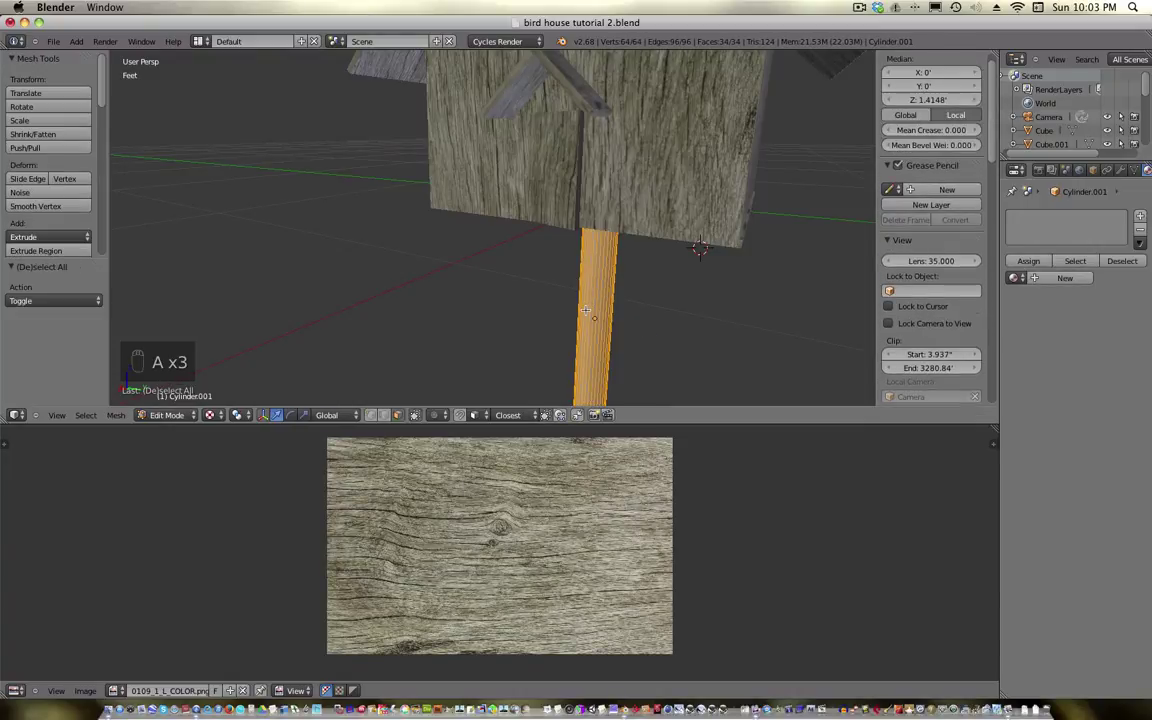
{"action": "key", "text": "u"}
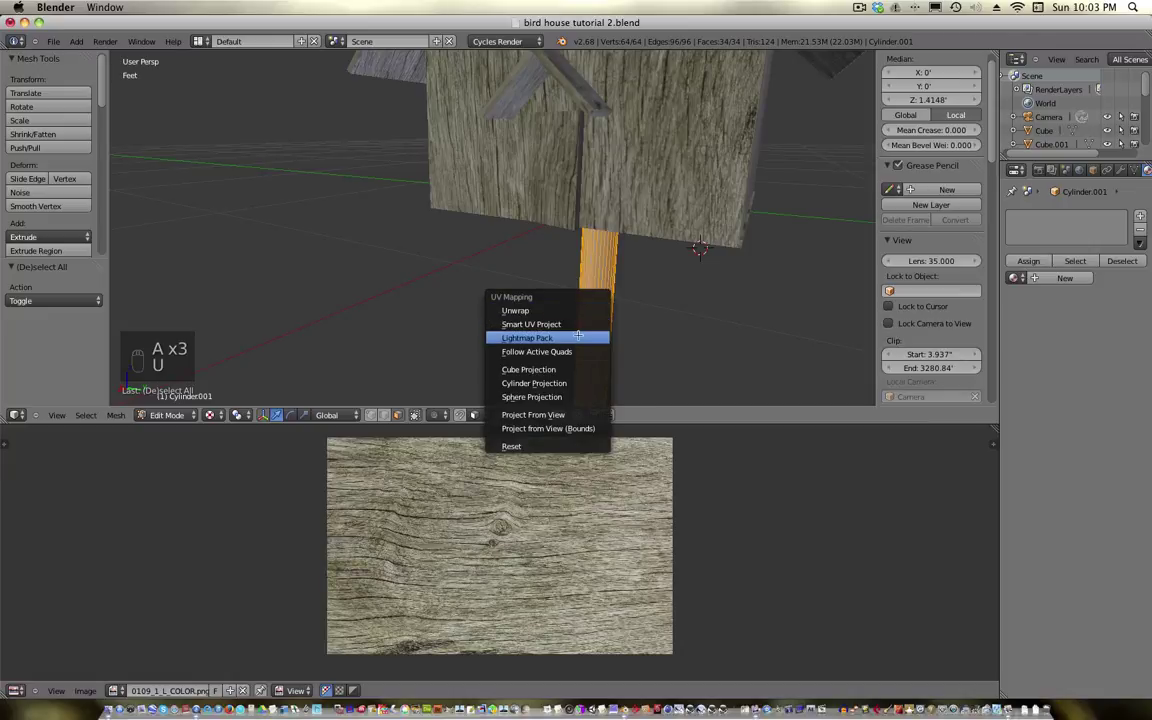
{"action": "left_click", "coordinate": [545, 334]}
{"action": "left_click", "coordinate": [595, 398]}
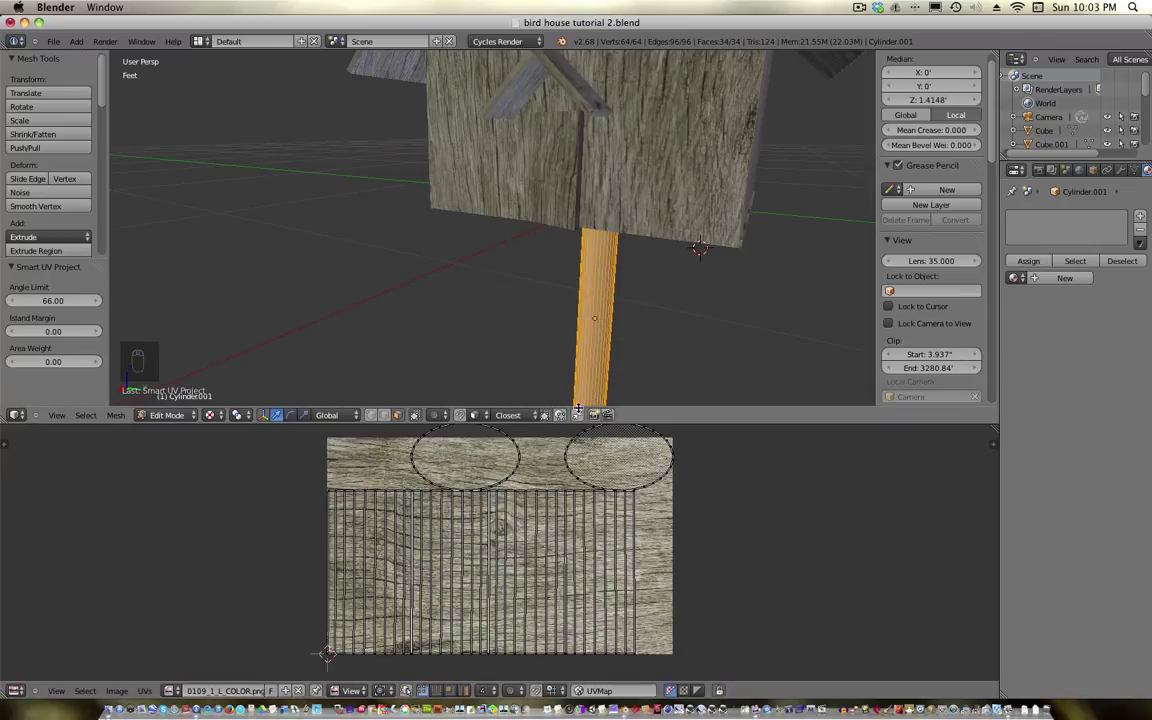
Assign the rough wood material to the cylindrical post
{"action": "left_click", "coordinate": [1012, 280]}
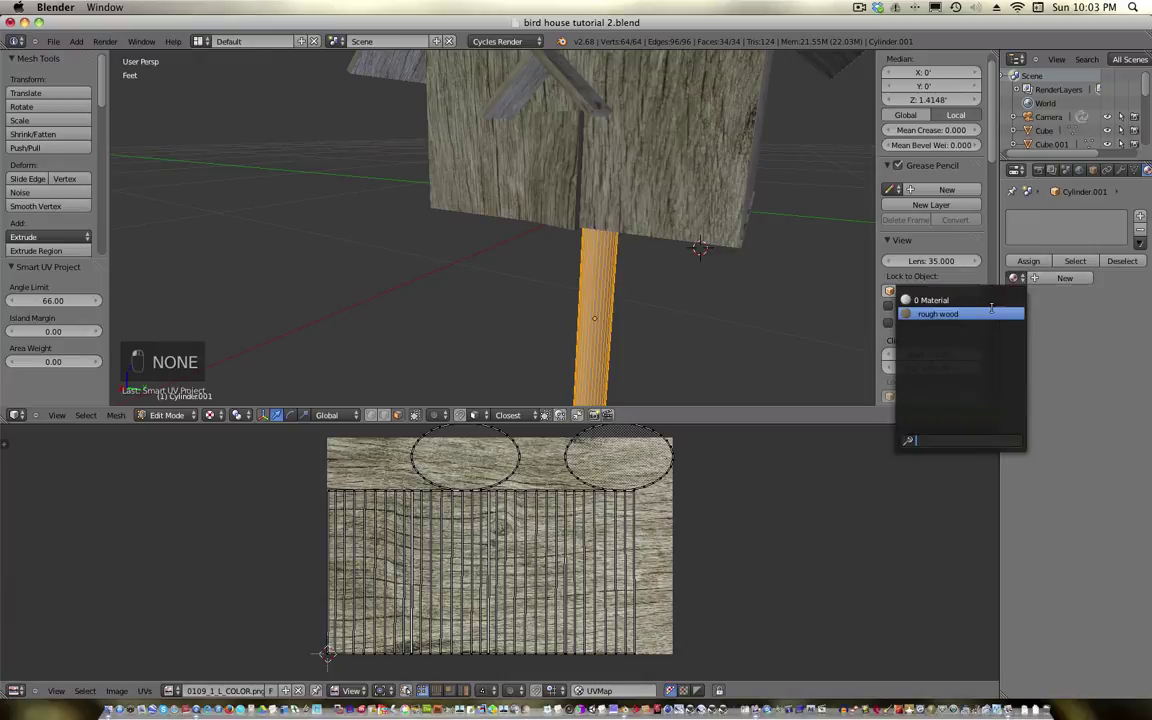
{"action": "left_click", "coordinate": [951, 314]}
{"action": "scroll", "coordinate": [666, 240], "scroll_direction": "up", "scroll_amount": 6}
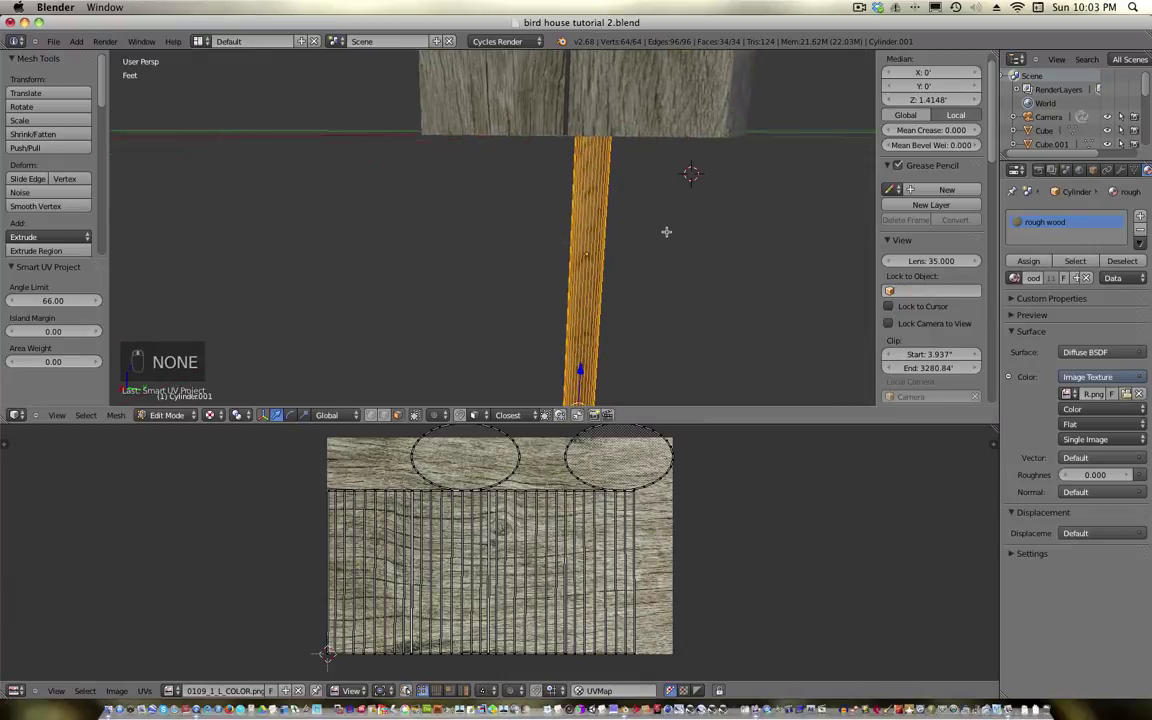
{"action": "scroll", "coordinate": [632, 255], "scroll_direction": "down", "scroll_amount": 2}
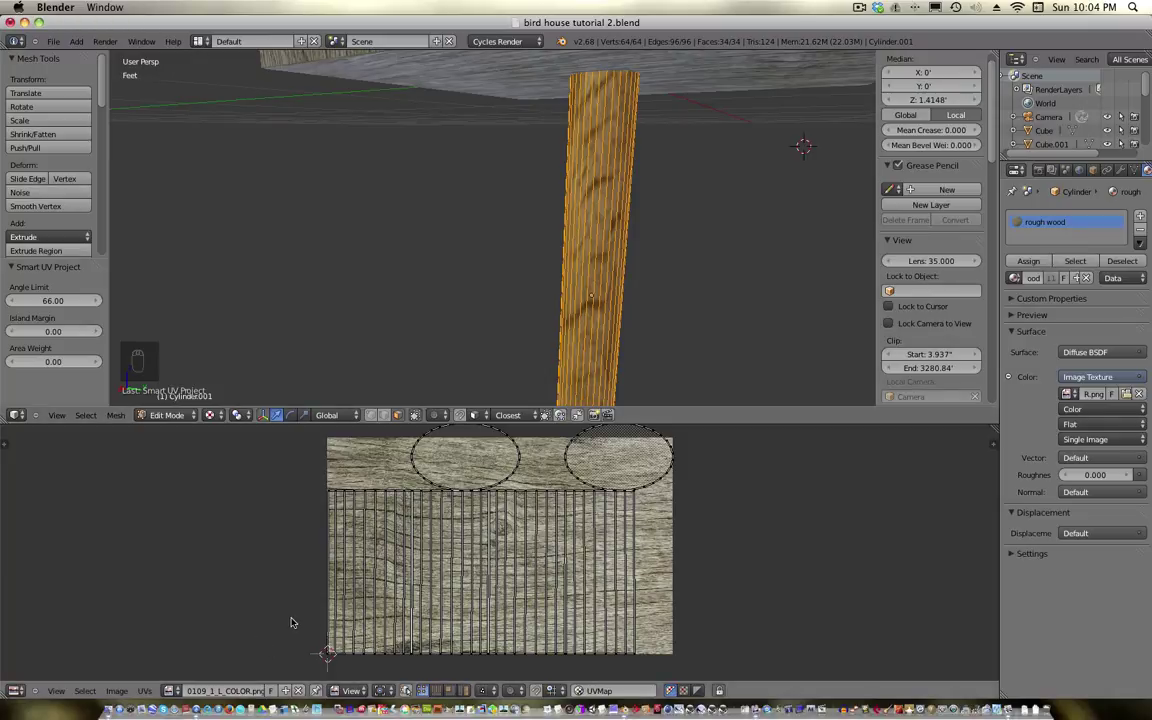
Select the post's side-strip UVs and move them straight down about 0.125, away from the two circular caps
{"action": "key", "text": "b"}
{"action": "left_click_drag", "start_coordinate": [300, 669], "coordinate": [689, 495]}
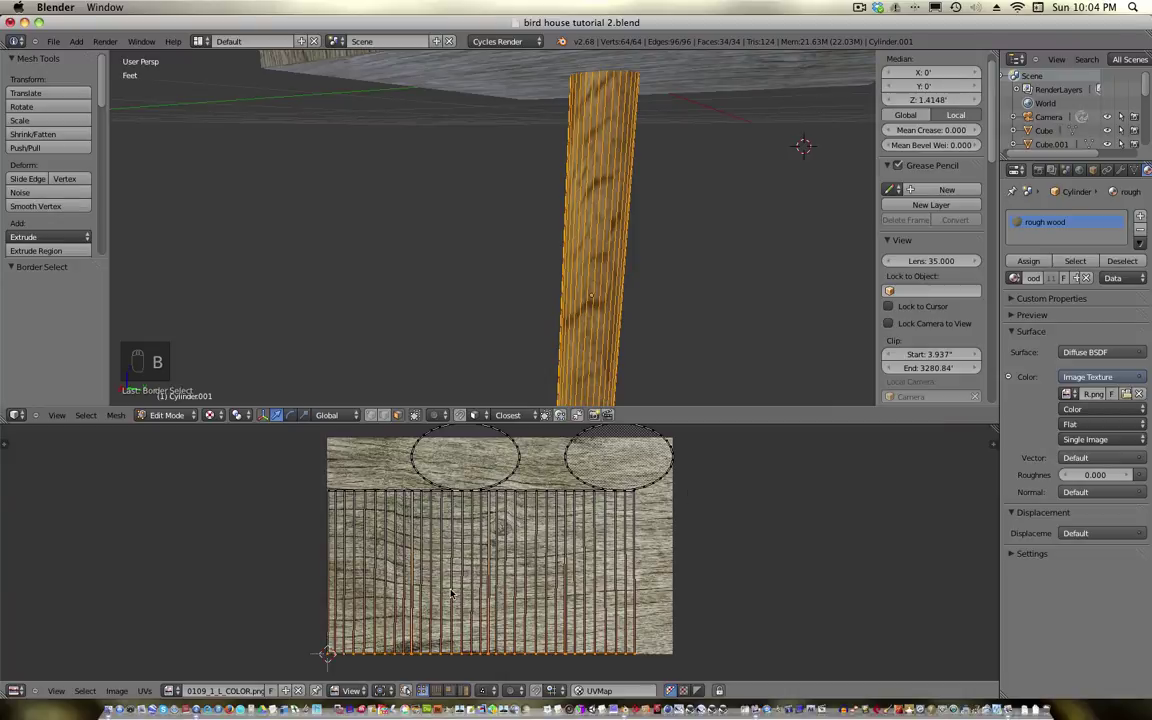
{"action": "scroll", "coordinate": [450, 594], "scroll_direction": "up", "scroll_amount": 3}
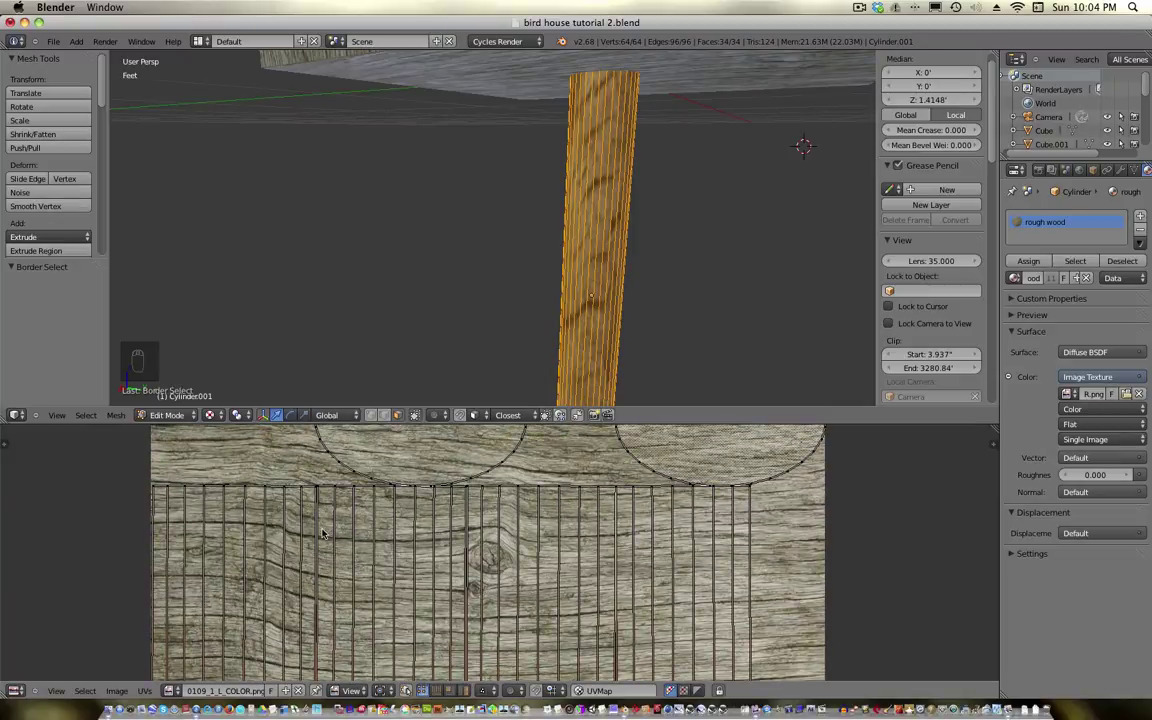
{"action": "key", "text": "b"}
{"action": "left_click_drag", "start_coordinate": [129, 630], "coordinate": [869, 489]}
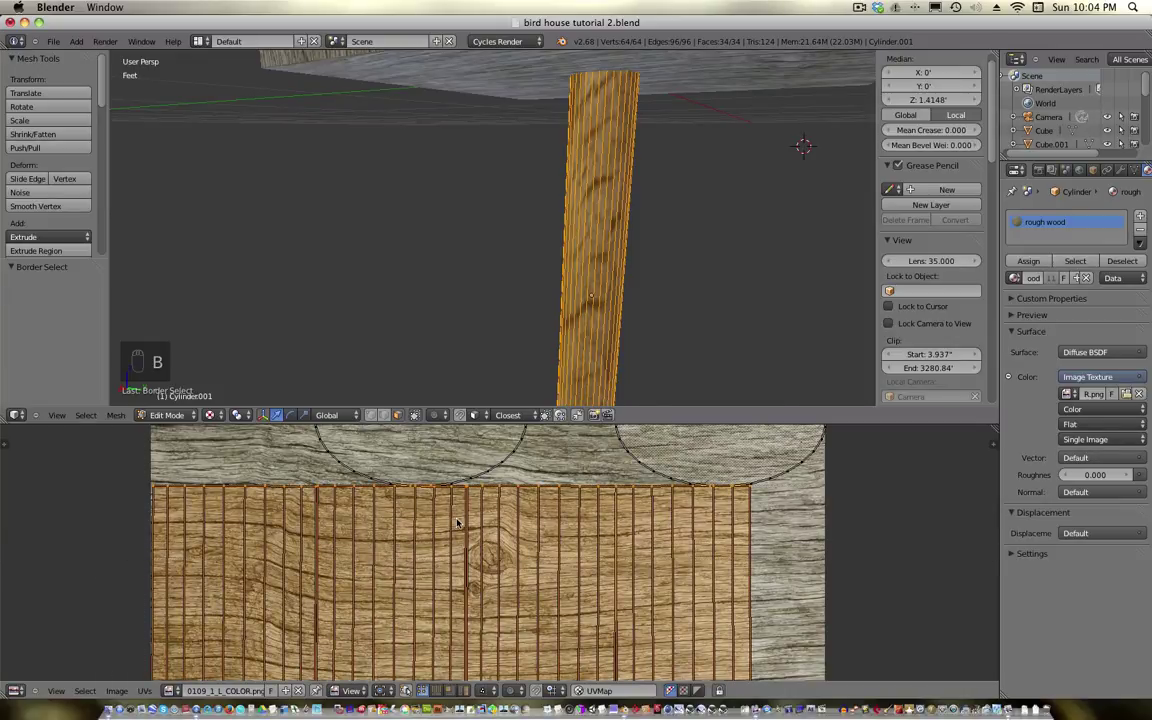
{"action": "key", "text": "g"}
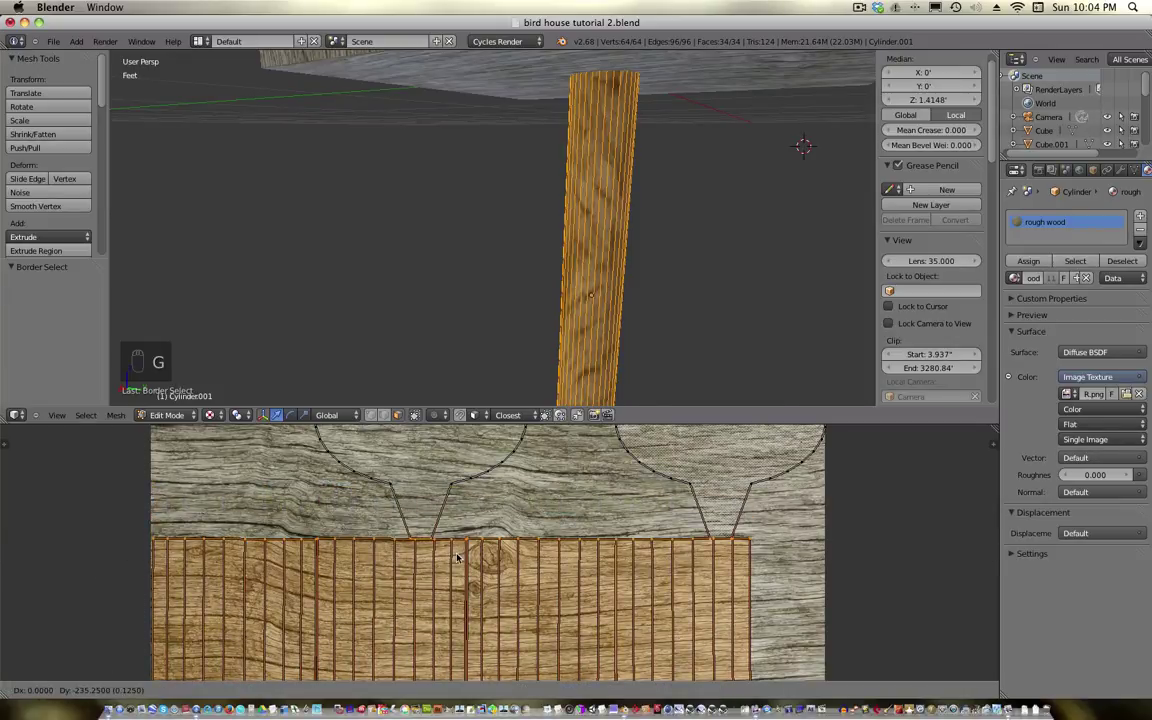
{"action": "left_click", "coordinate": [456, 558]}
Move the stretched bottom edges of both circular cap UVs back up to restore their round outlines
{"action": "right_click", "coordinate": [412, 542]}
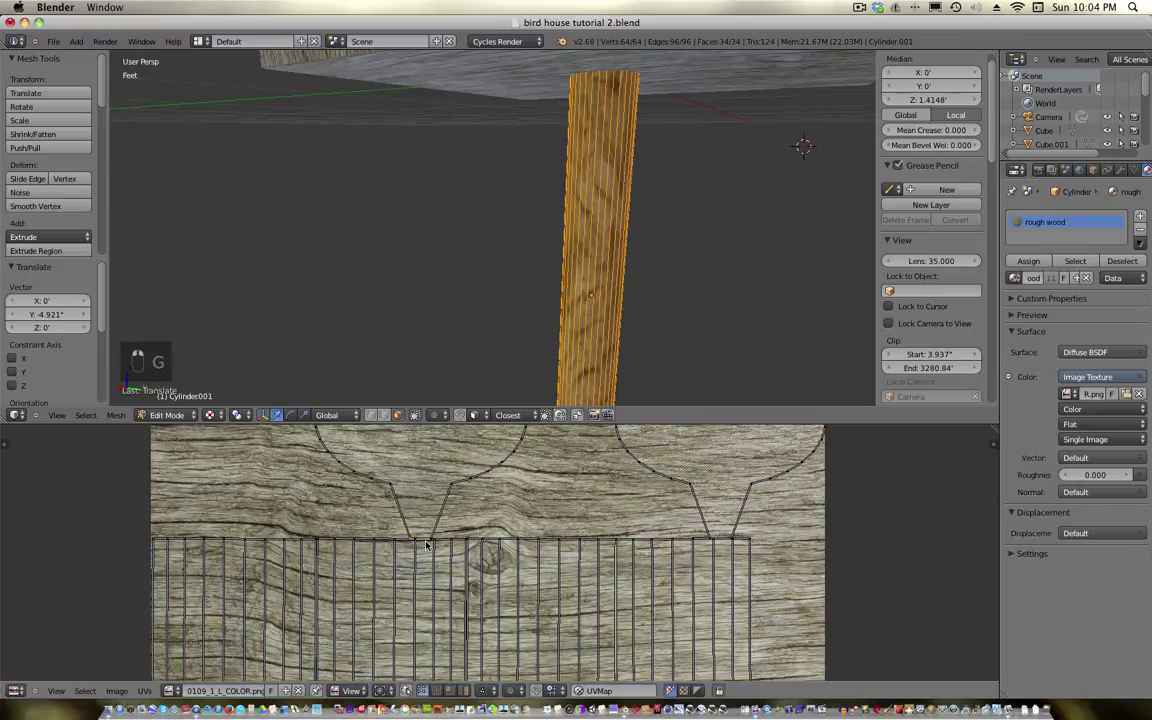
{"action": "key", "text": "g"}
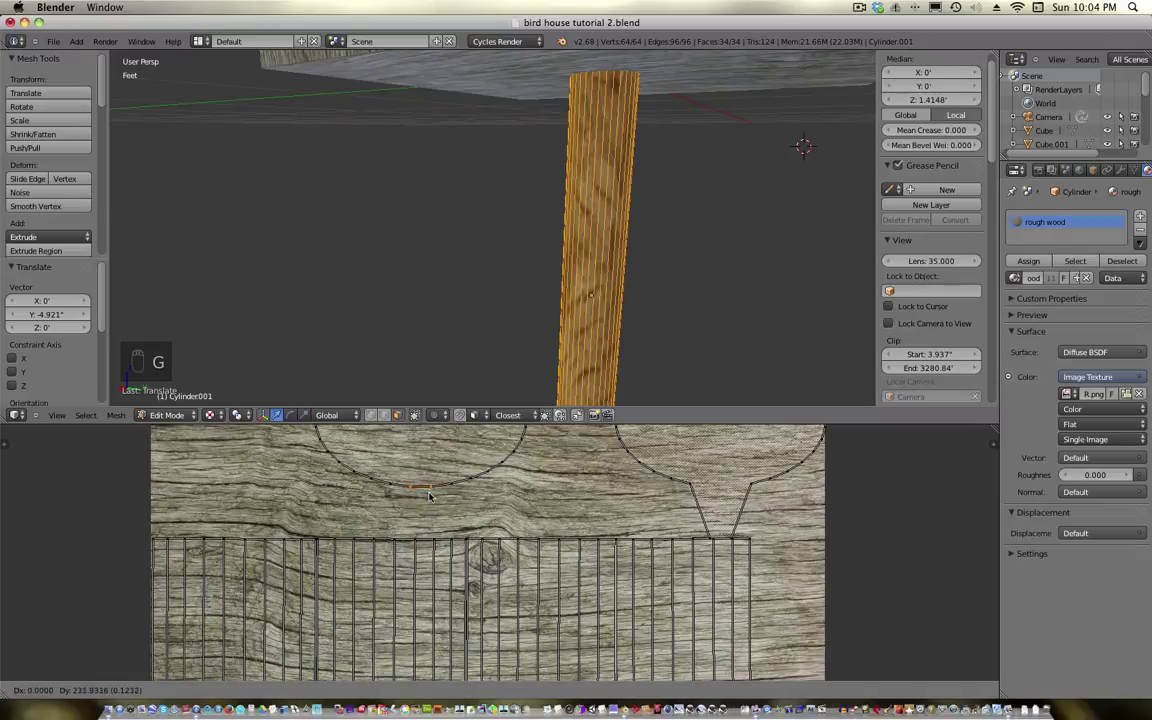
{"action": "left_click", "coordinate": [429, 496]}
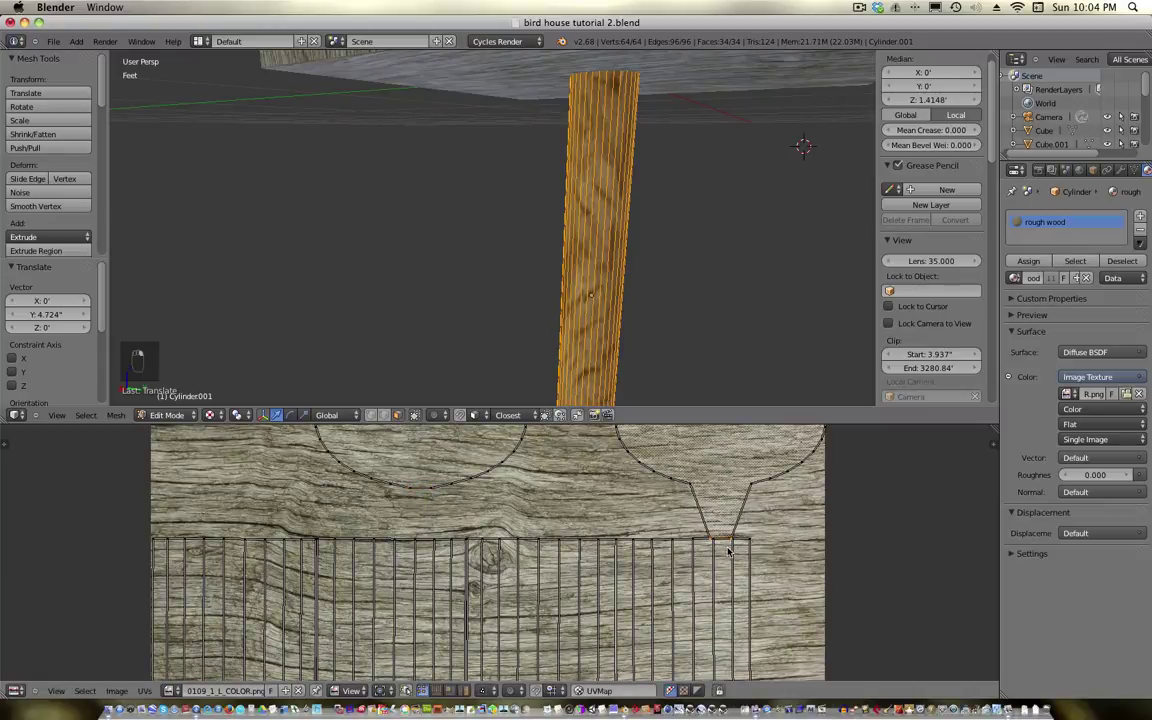
{"action": "key", "text": "g"}
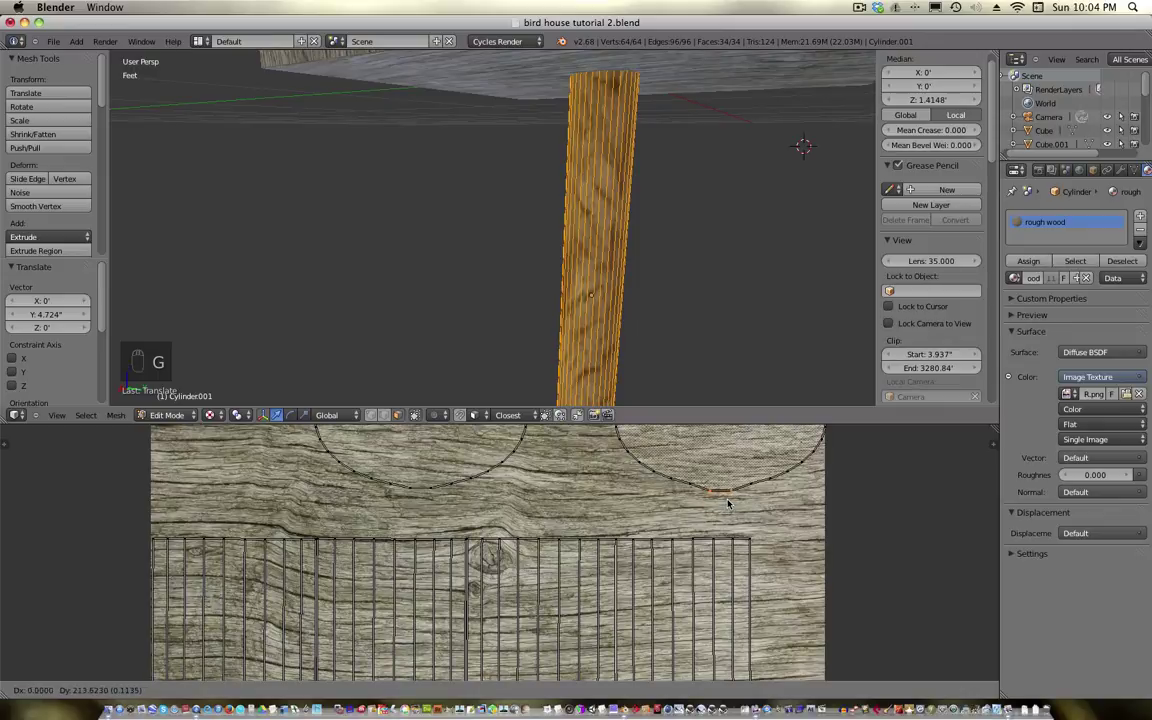
{"action": "left_click", "coordinate": [728, 501]}
Select all of the post's side-strip UVs and scale them to about 0.726
{"action": "scroll", "coordinate": [553, 565], "scroll_direction": "down", "scroll_amount": 3}
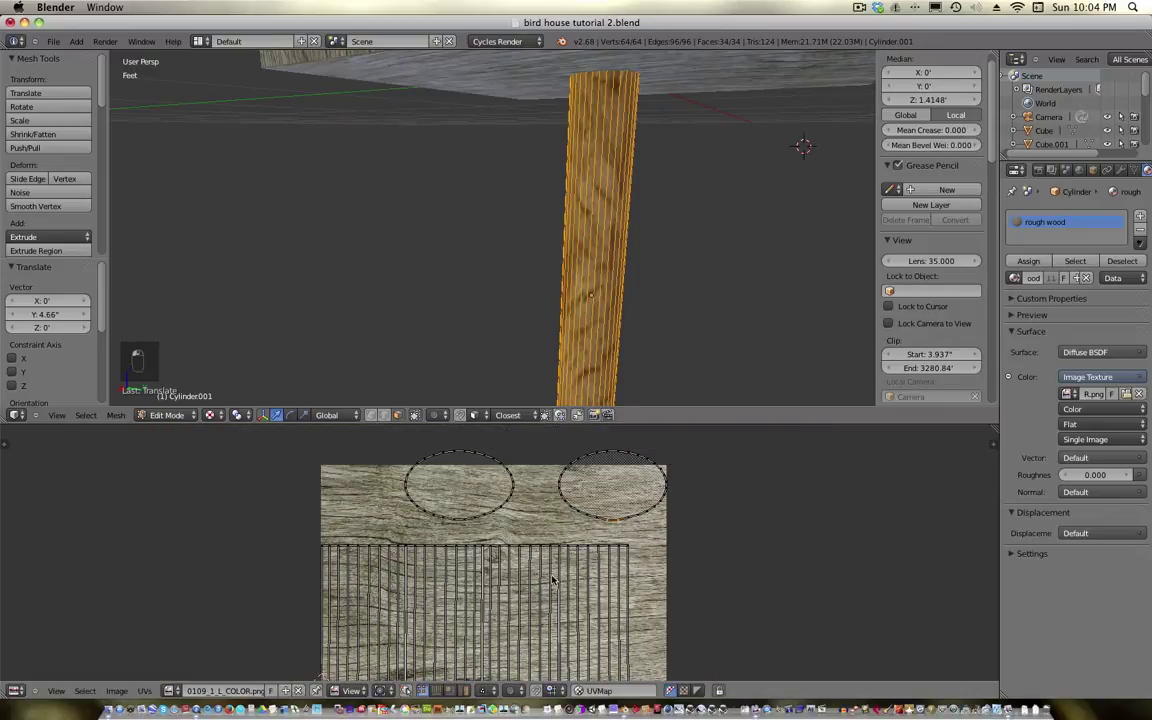
{"action": "key", "text": "b"}
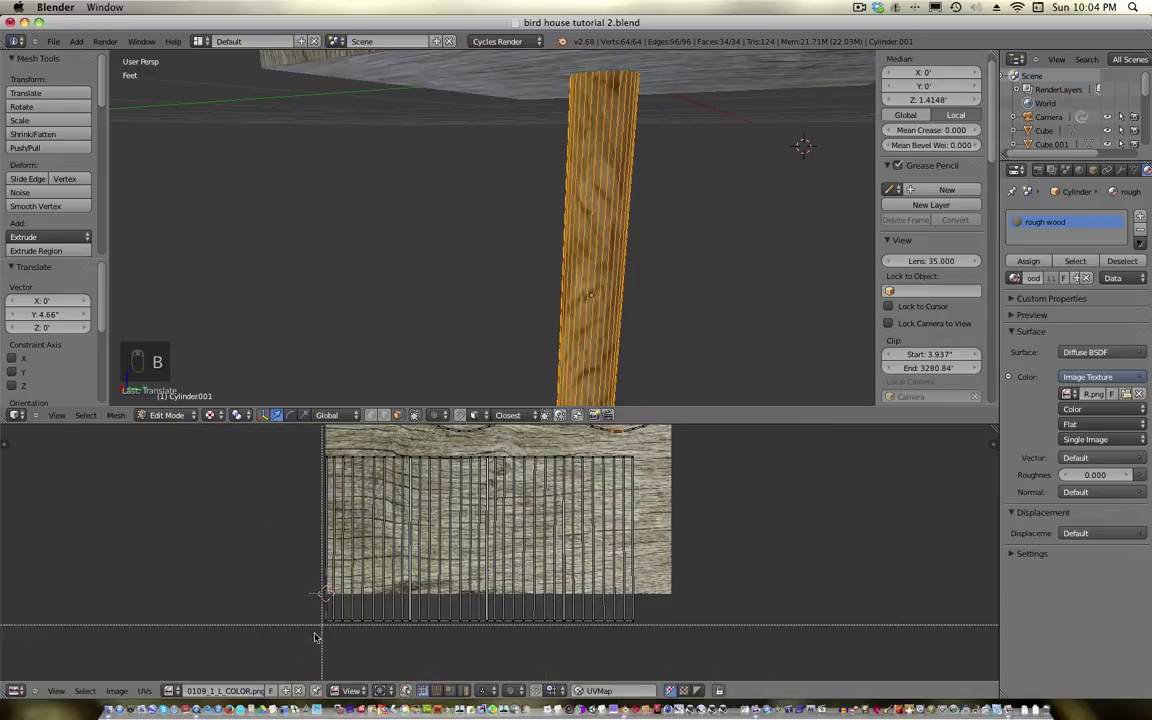
{"action": "left_click_drag", "start_coordinate": [316, 610], "coordinate": [648, 475]}
{"action": "key", "text": "b"}
{"action": "scroll", "coordinate": [648, 475], "scroll_direction": "right", "scroll_amount": 3}
{"action": "scroll", "coordinate": [648, 475], "scroll_direction": "up", "scroll_amount": 2}
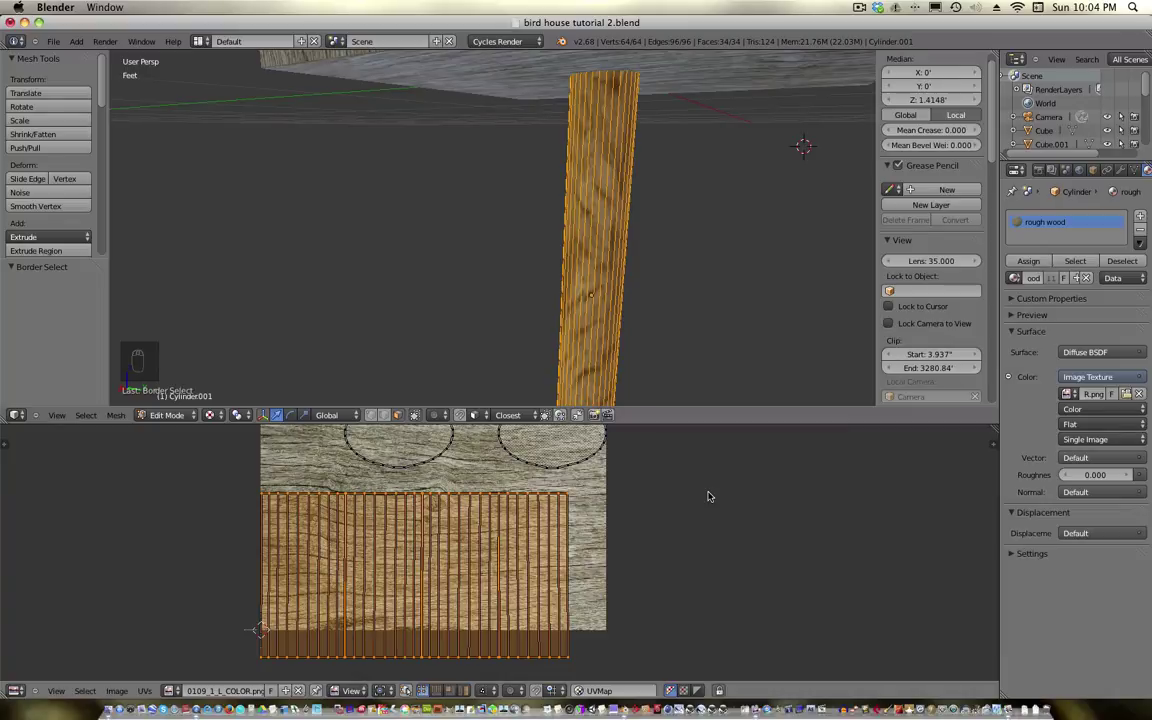
{"action": "key", "text": "s"}
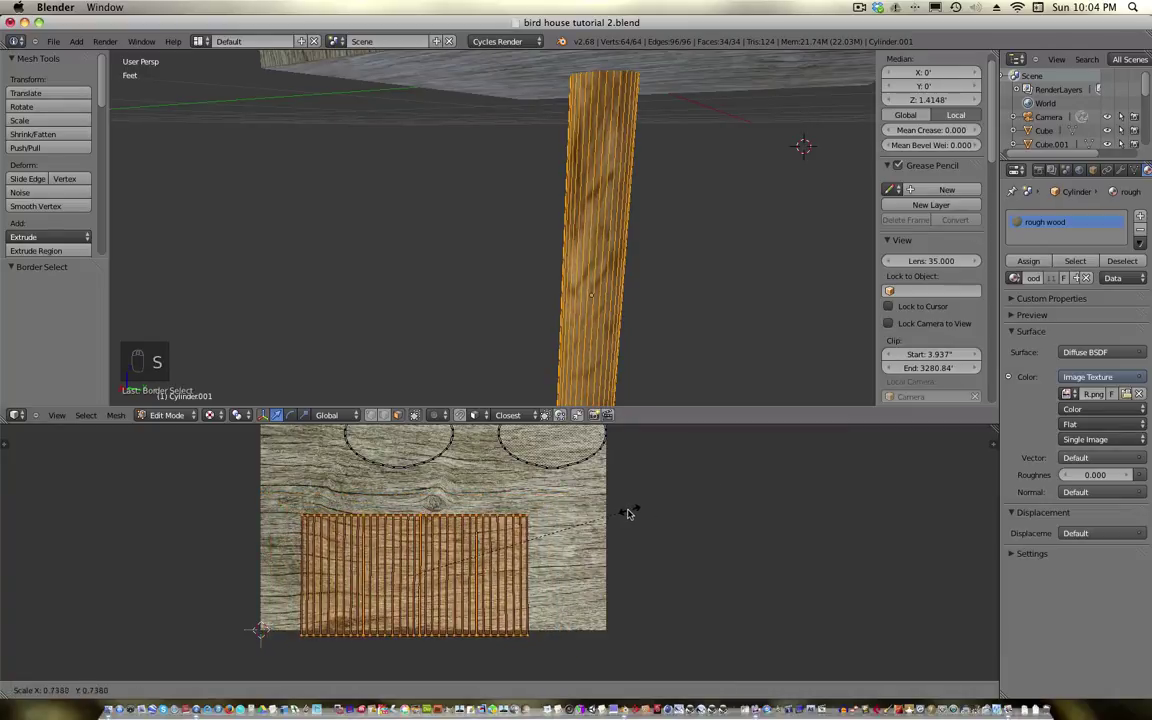
{"action": "left_click", "coordinate": [627, 514]}
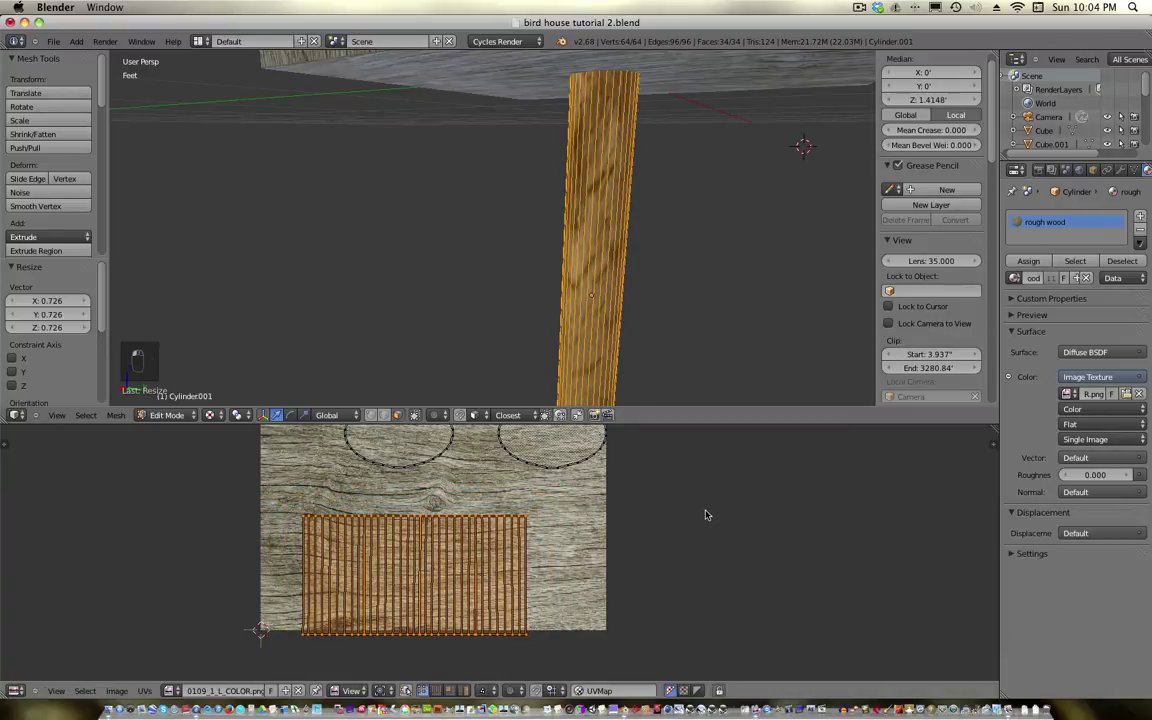
Stretch the post's side-strip UVs along Y by about 2.512 and again by about 2.053
{"action": "key", "text": "s"}
{"action": "key", "text": "y"}
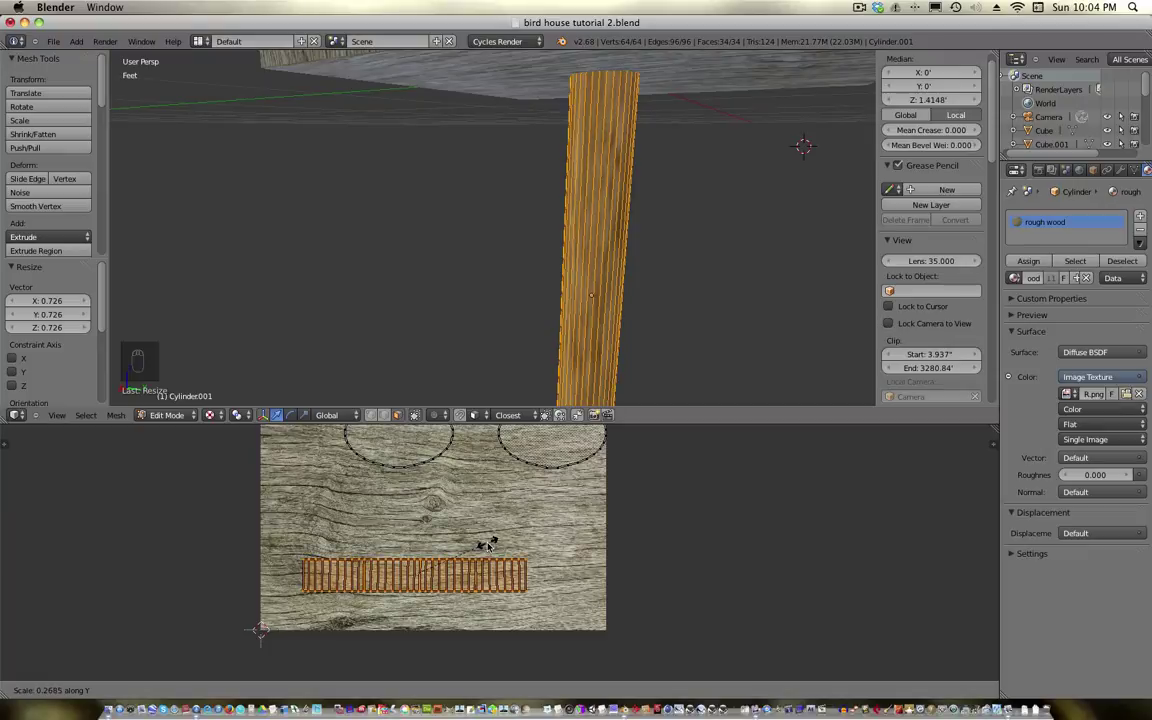
{"action": "left_click", "coordinate": [993, 468]}
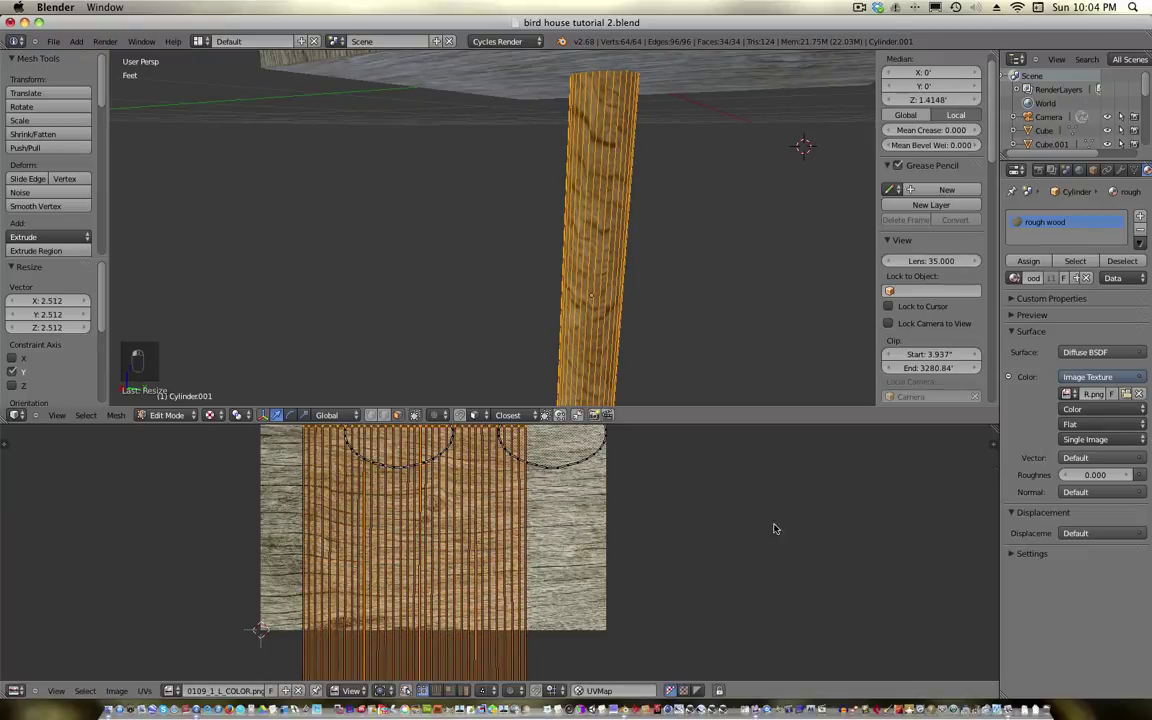
{"action": "key", "text": "s"}
{"action": "key", "text": "y"}
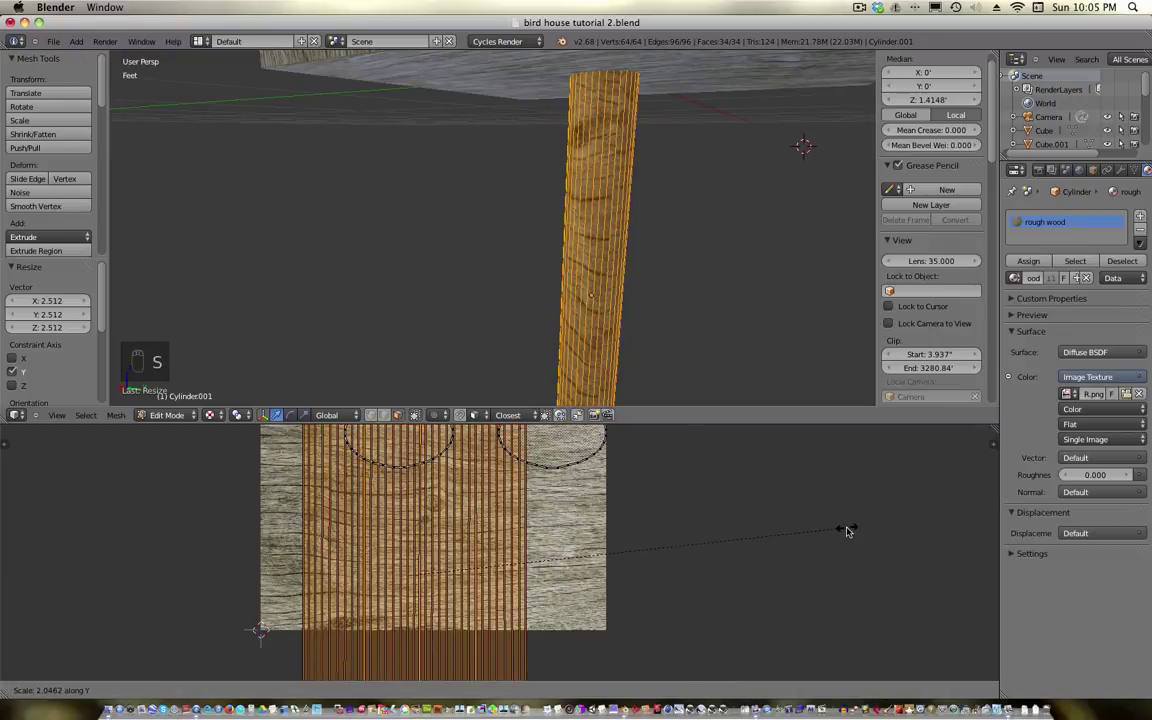
{"action": "left_click", "coordinate": [847, 531]}
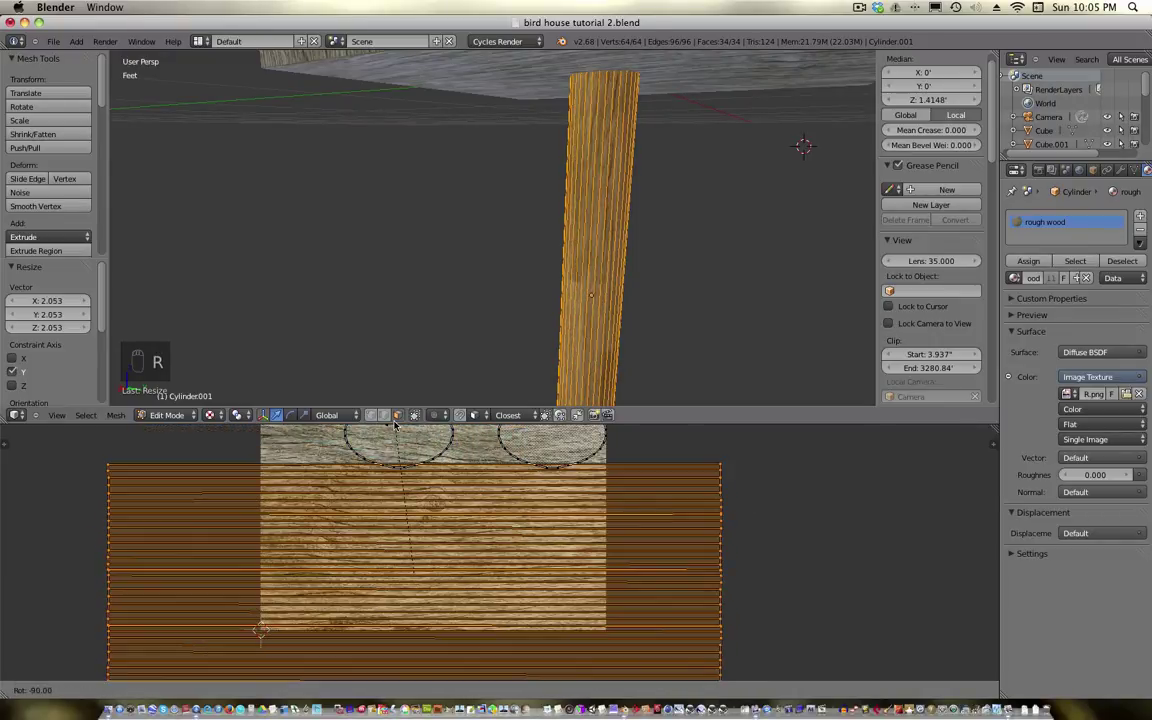
Rotate the post's side-strip UVs by -90° and scale them down to about 0.628
{"action": "left_click", "coordinate": [395, 422]}
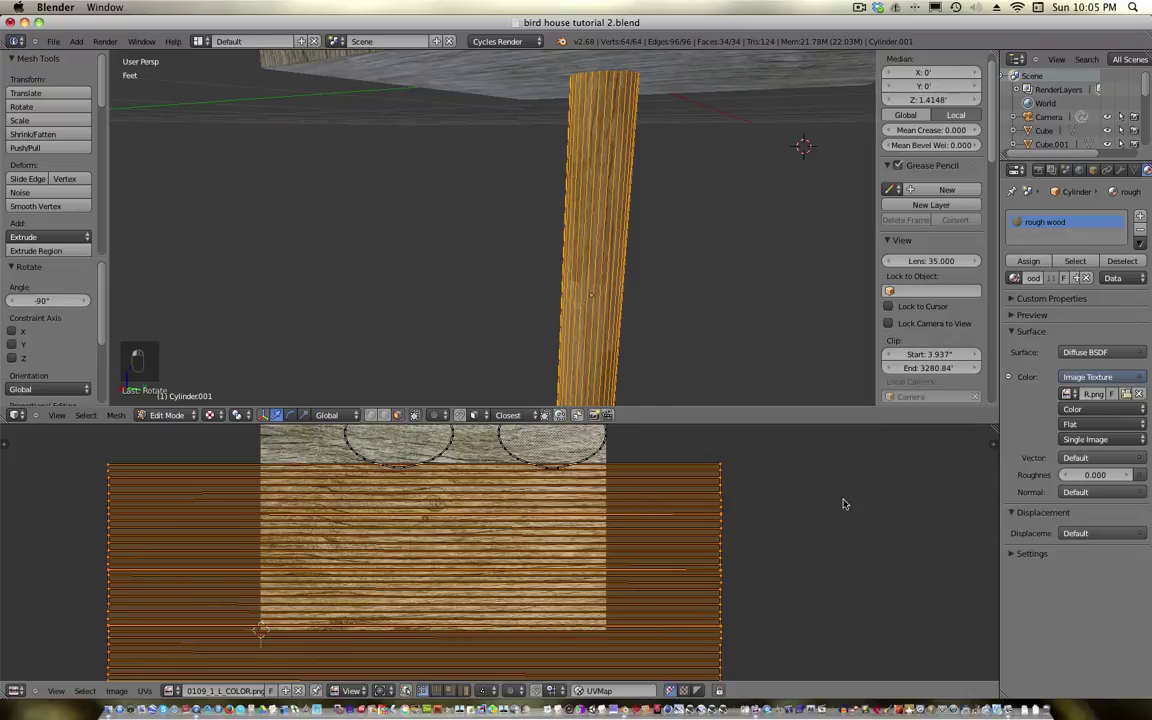
{"action": "key", "text": "s"}
{"action": "left_click", "coordinate": [752, 533]}
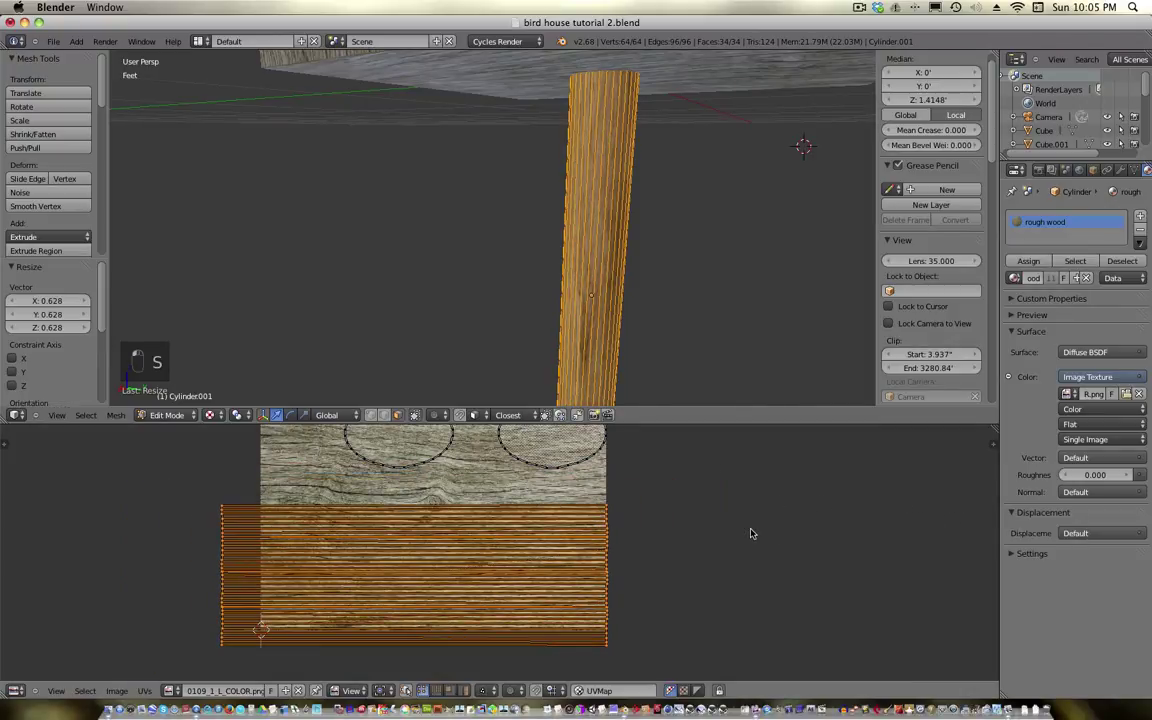
Move the post's side-strip UVs up about 3.1" and over about 1.1" onto the wood image, and check the post's texture
{"action": "key", "text": "g"}
{"action": "left_click", "coordinate": [753, 514]}
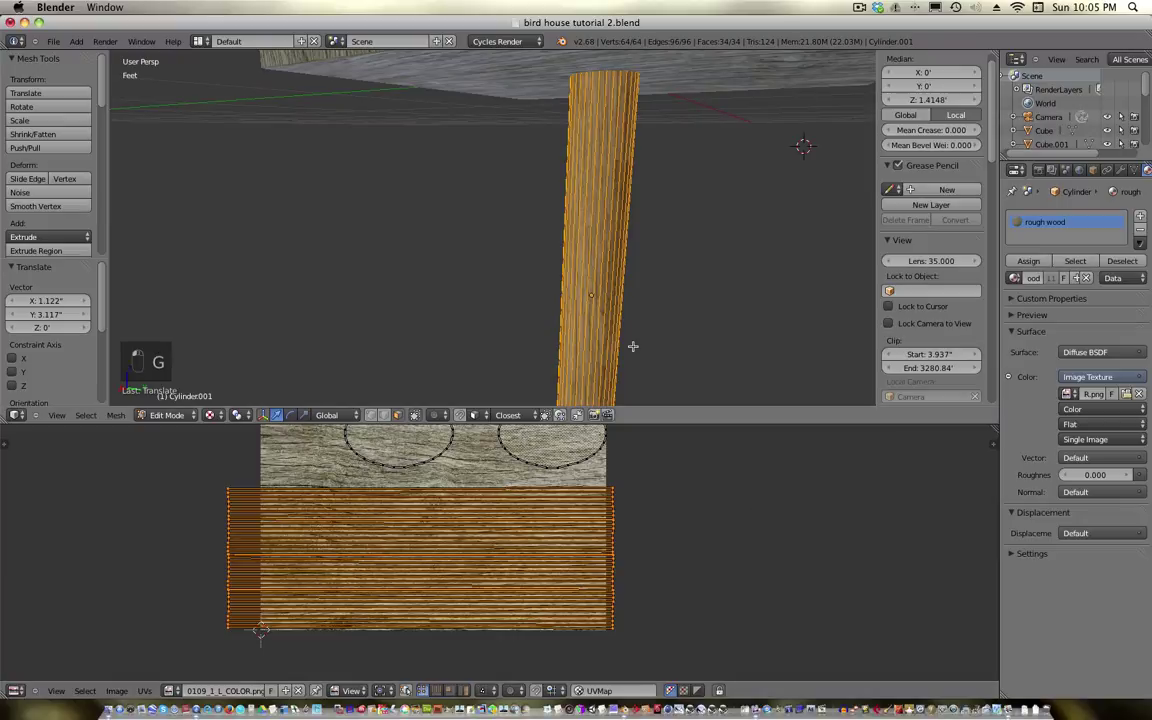
{"action": "key", "text": "Tab"}
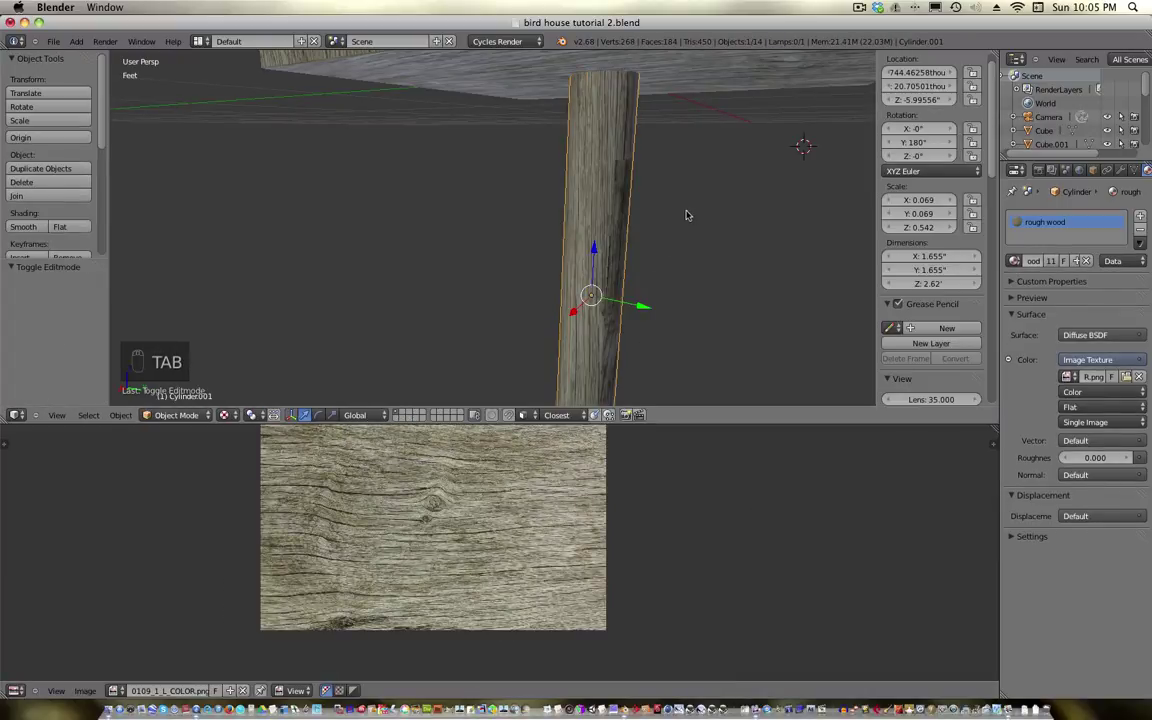
{"action": "middle_click_drag", "start_coordinate": [687, 216], "coordinate": [526, 167]}
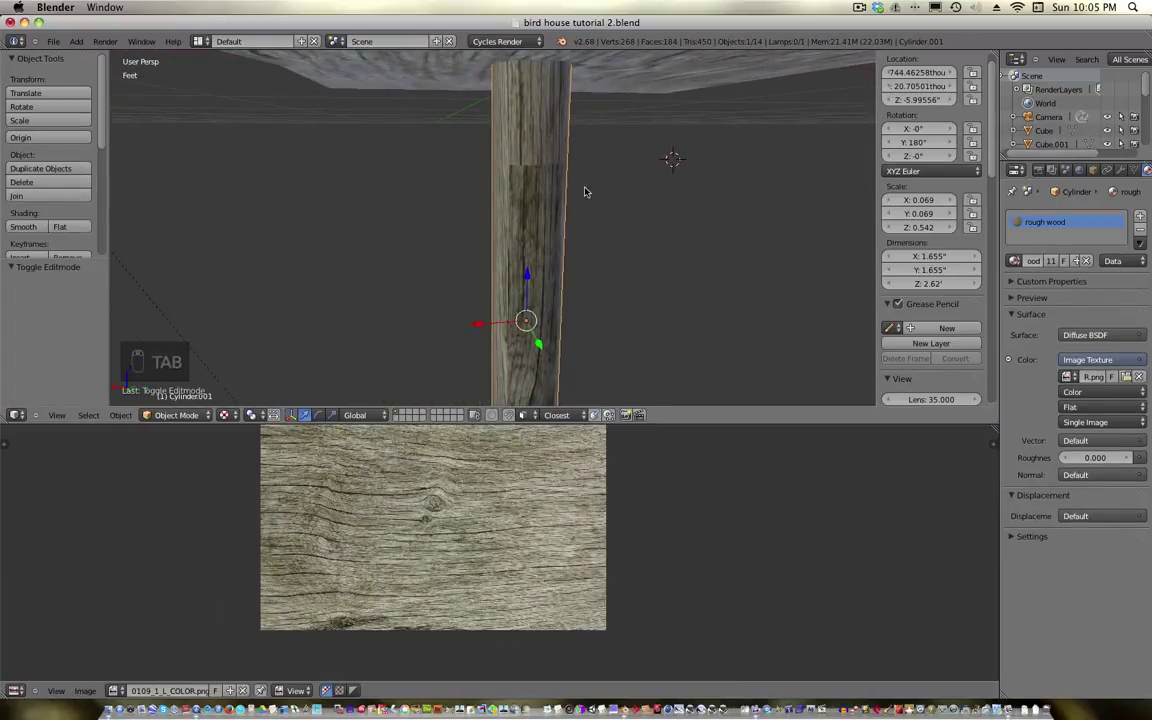
{"action": "middle_click_drag", "start_coordinate": [655, 305], "coordinate": [670, 290]}
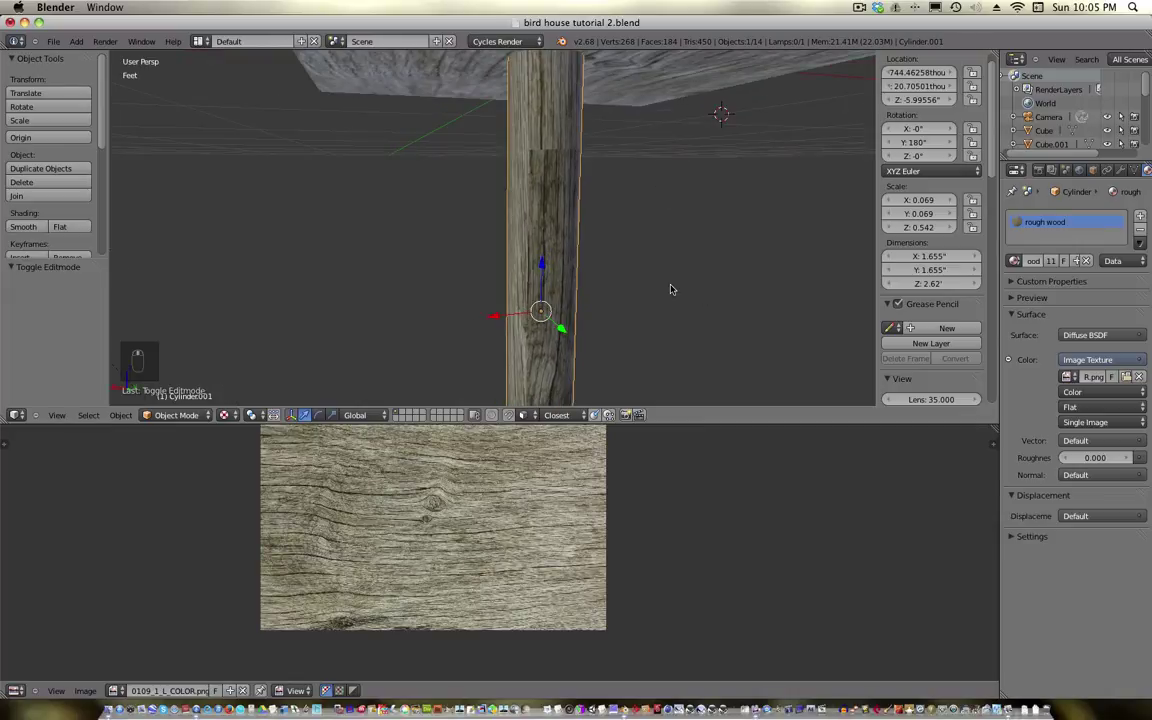
Shrink the post's side-strip UVs further so they lie entirely within the wood image, and return to Object Mode
{"action": "key", "text": "Tab"}
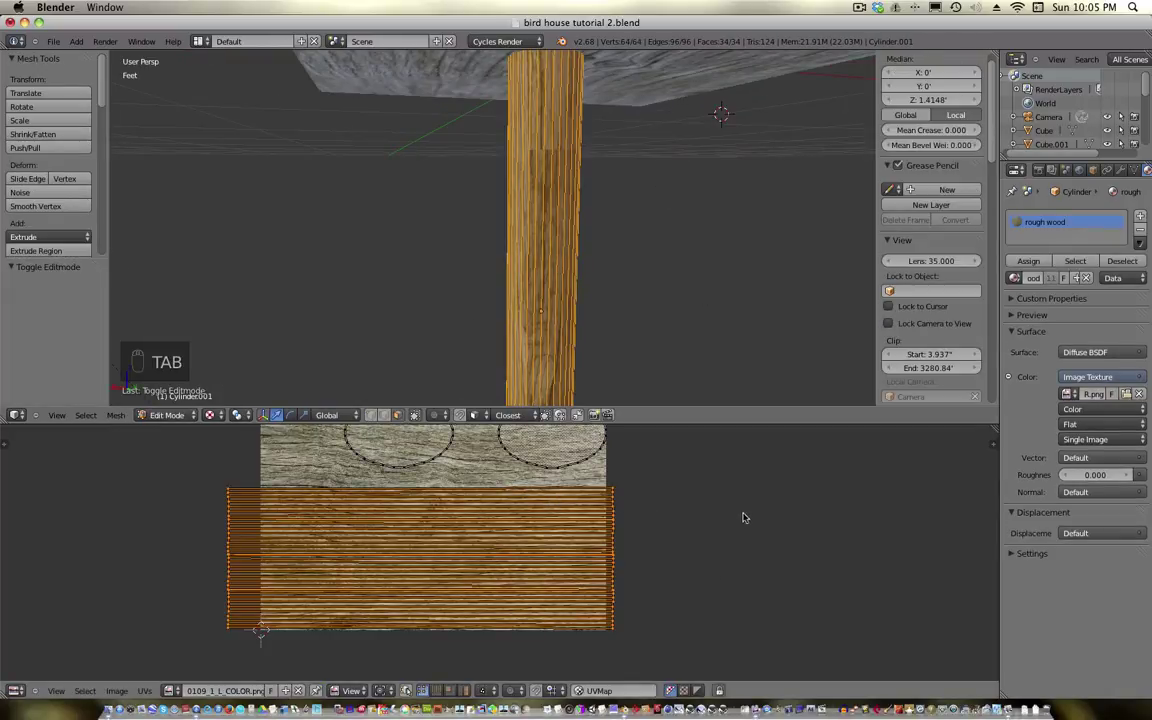
{"action": "key", "text": "s"}
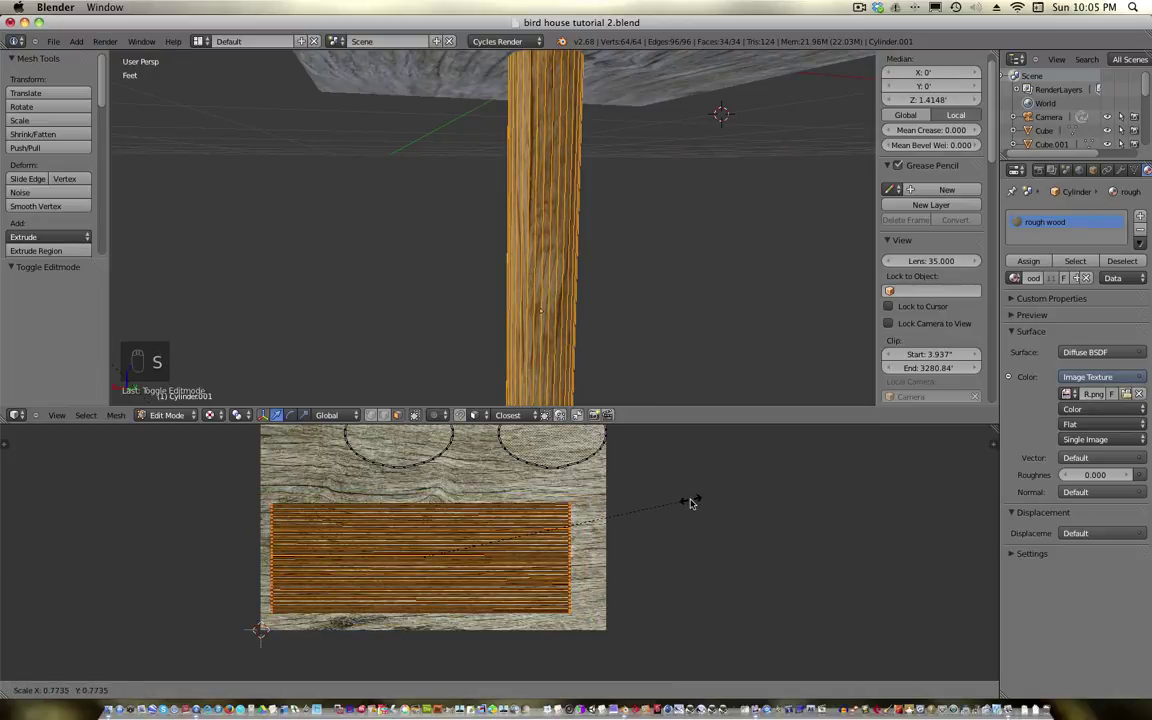
{"action": "left_click", "coordinate": [699, 501]}
{"action": "key", "text": "Tab"}
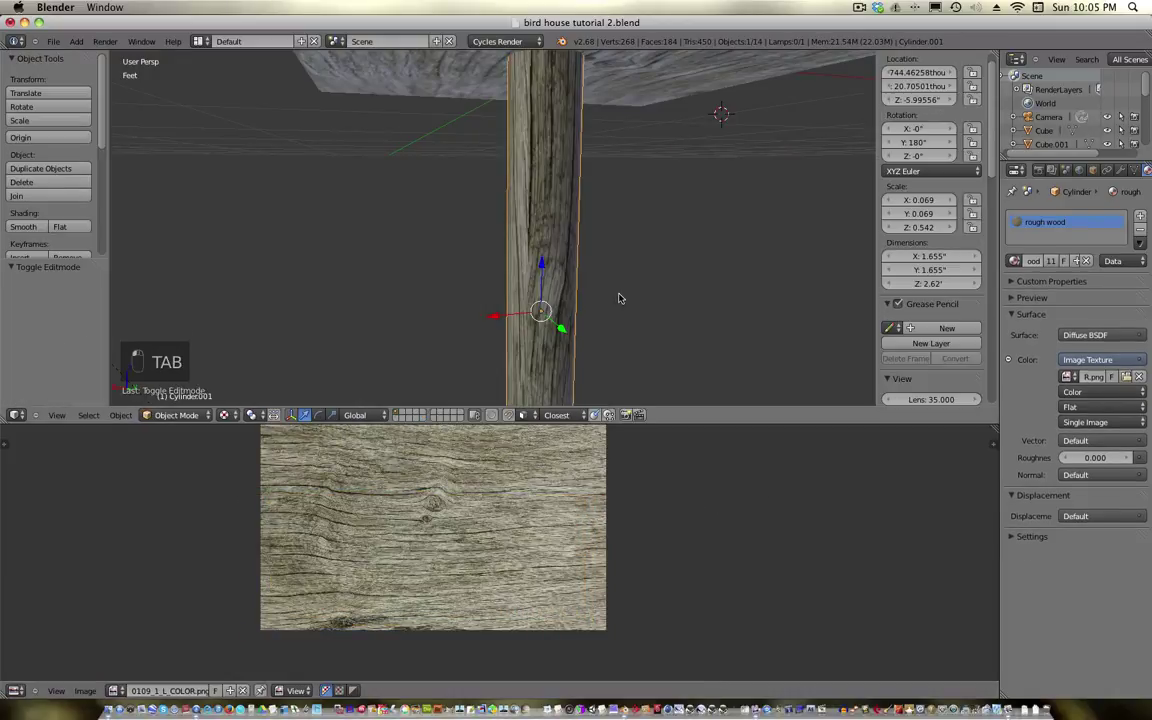
Unwrap the small perch cylinder with Smart UV Project at a 66 angle limit and assign it the rough wood material
{"action": "middle_click_drag", "start_coordinate": [640, 211], "coordinate": [599, 188]}
{"action": "right_click", "coordinate": [592, 193]}
{"action": "scroll", "coordinate": [599, 188], "scroll_direction": "up", "scroll_amount": 4}
{"action": "middle_click_drag", "start_coordinate": [592, 231], "coordinate": [510, 283]}
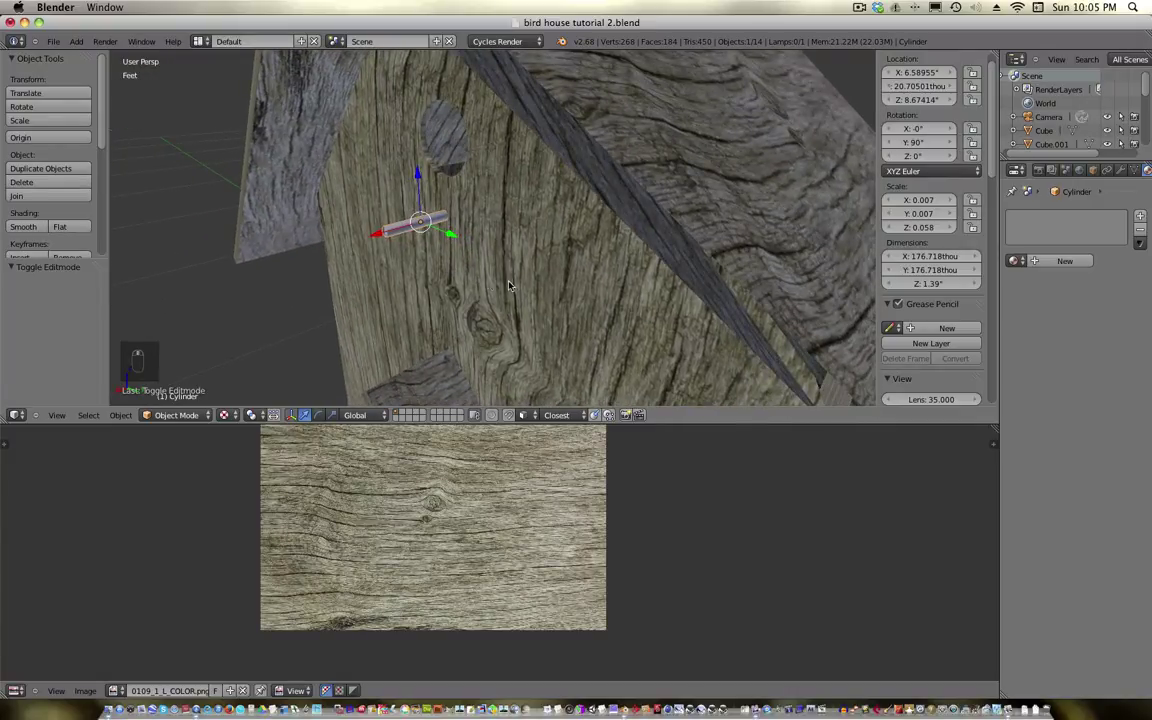
{"action": "key", "text": "Tab"}
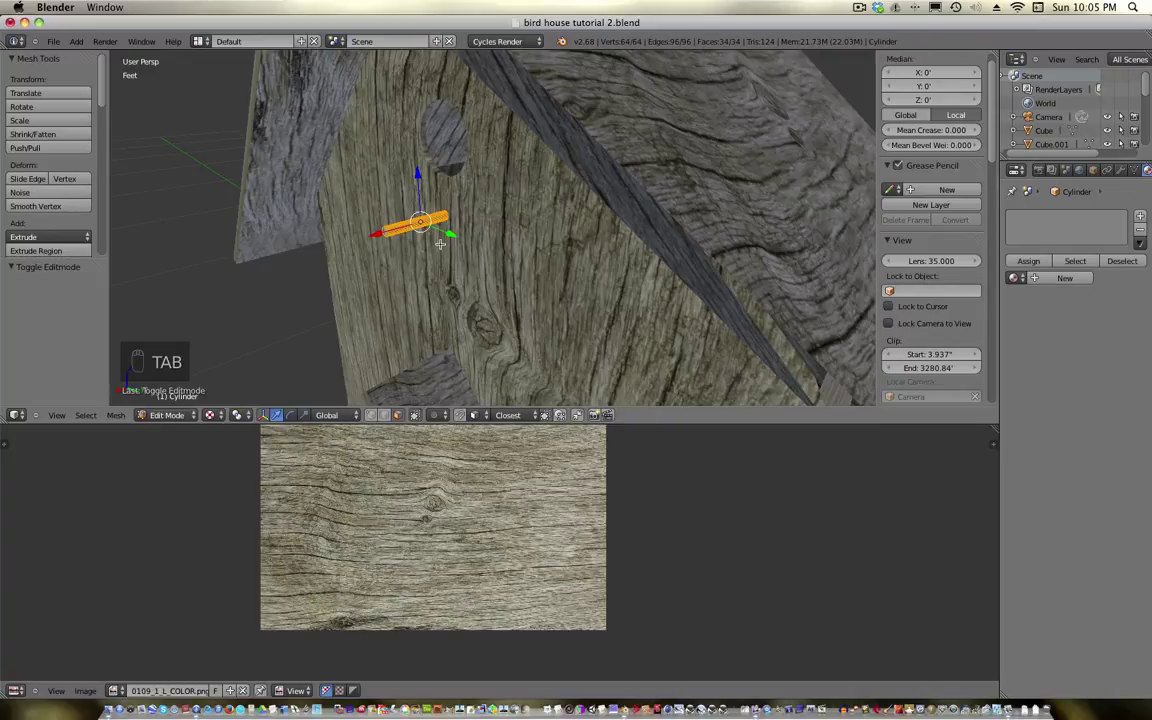
{"action": "key", "text": "u"}
{"action": "left_click", "coordinate": [438, 244]}
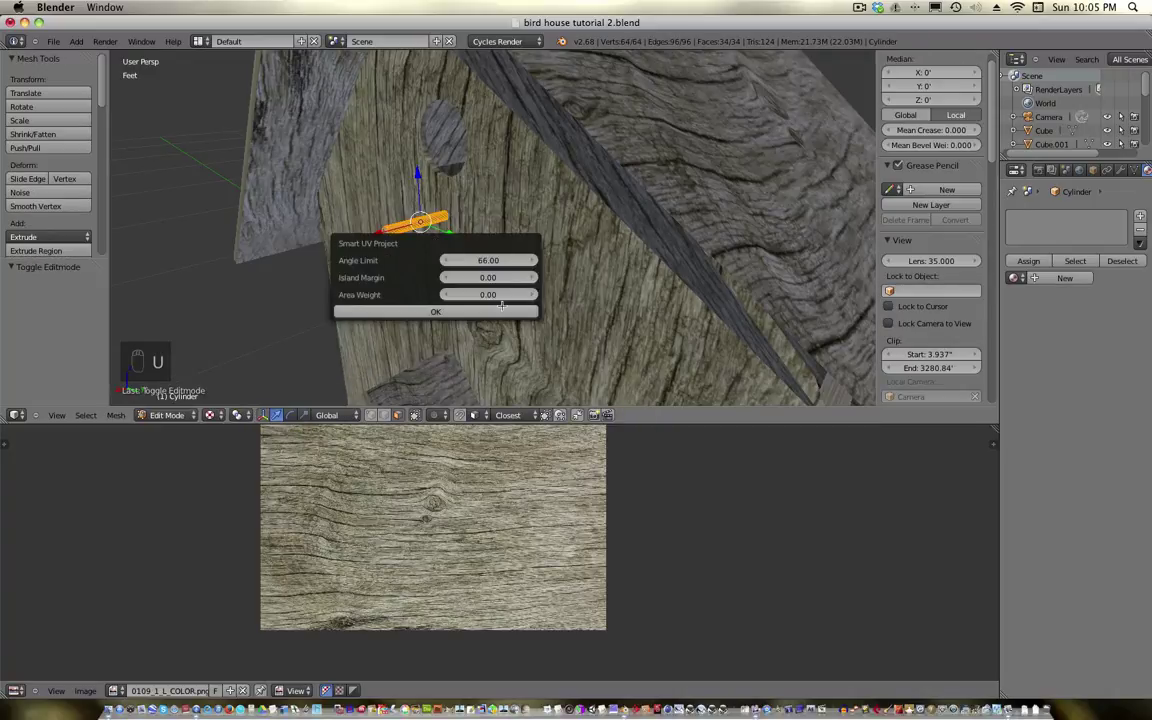
{"action": "left_click", "coordinate": [445, 312]}
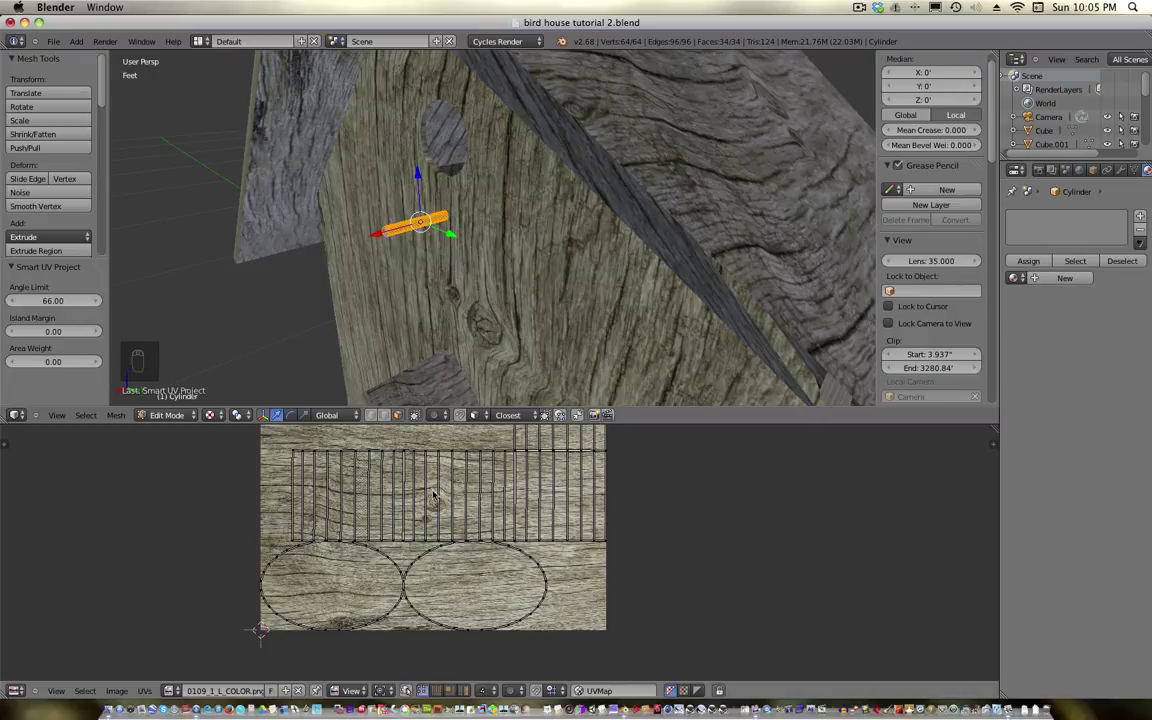
{"action": "left_click", "coordinate": [1015, 278]}
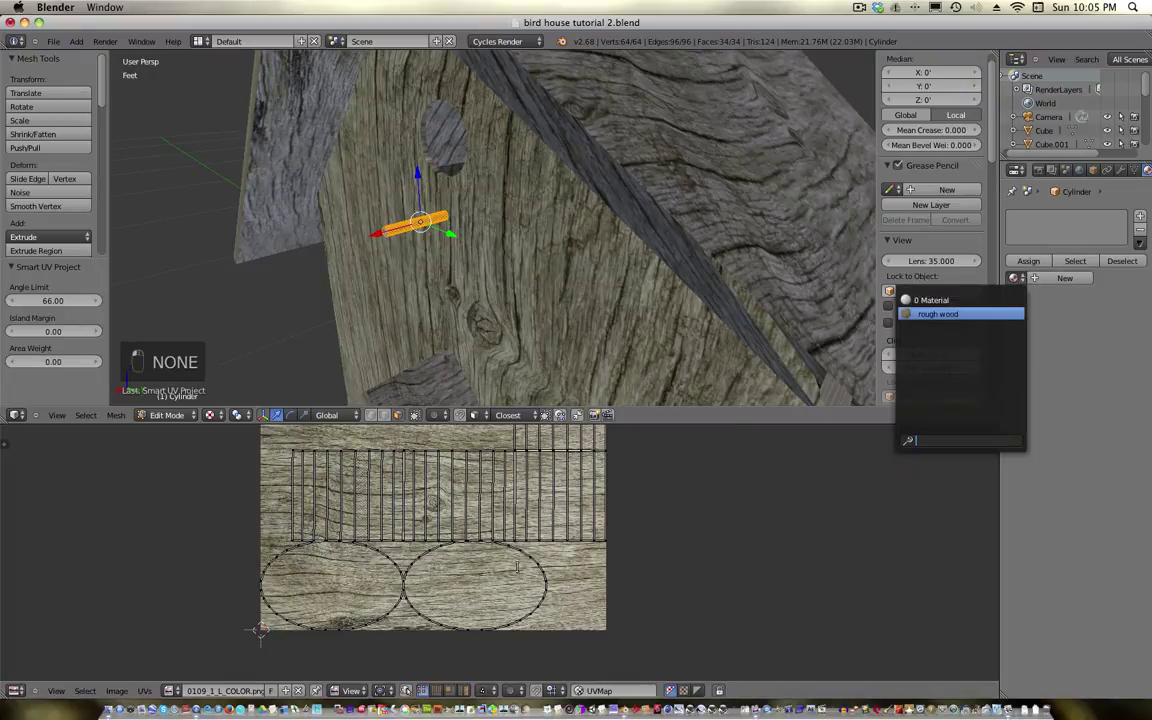
{"action": "left_click", "coordinate": [927, 315]}
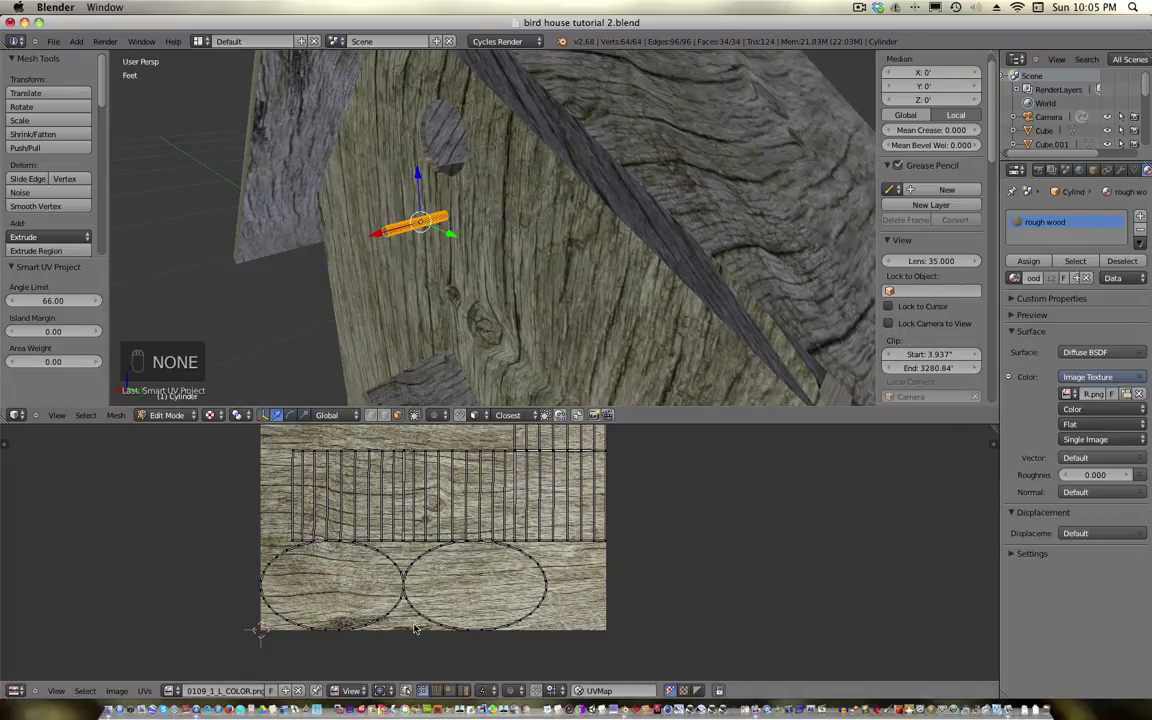
Select the perch's side-strip UVs and move them up about 5.7", away from the two circular caps
{"action": "scroll", "coordinate": [456, 597], "scroll_direction": "down", "scroll_amount": 3}
{"action": "scroll", "coordinate": [456, 597], "scroll_direction": "up", "scroll_amount": 2, "text": "shift"}
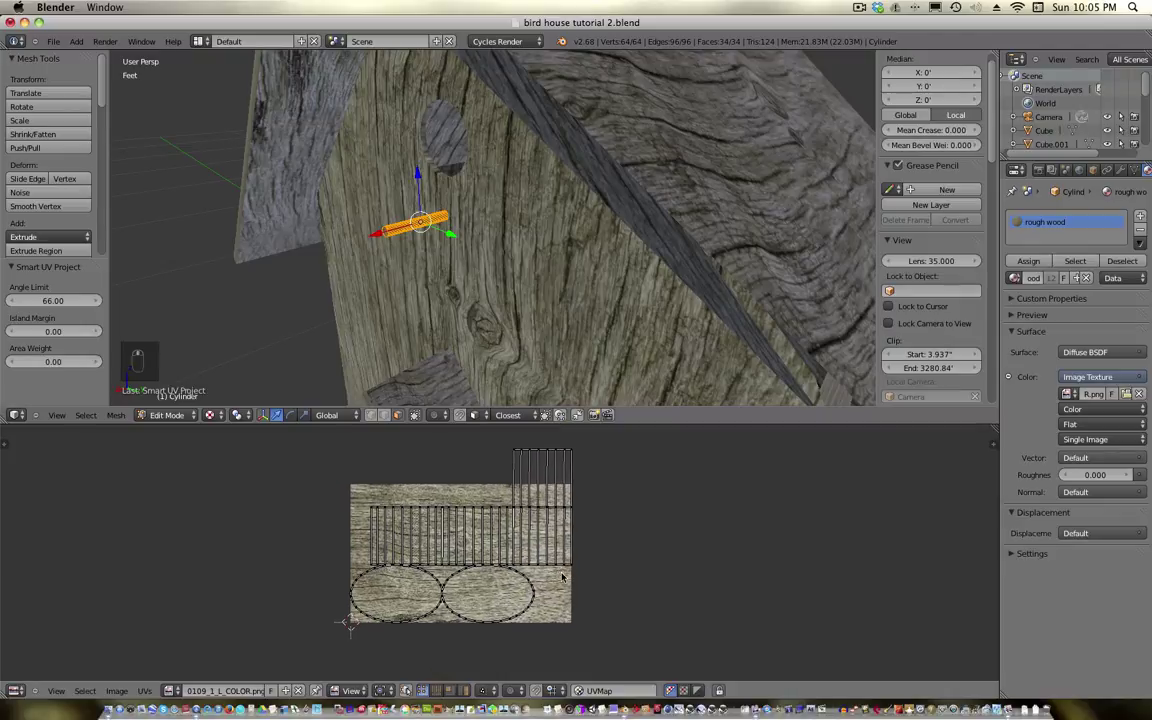
{"action": "scroll", "coordinate": [547, 572], "scroll_direction": "up", "scroll_amount": 3}
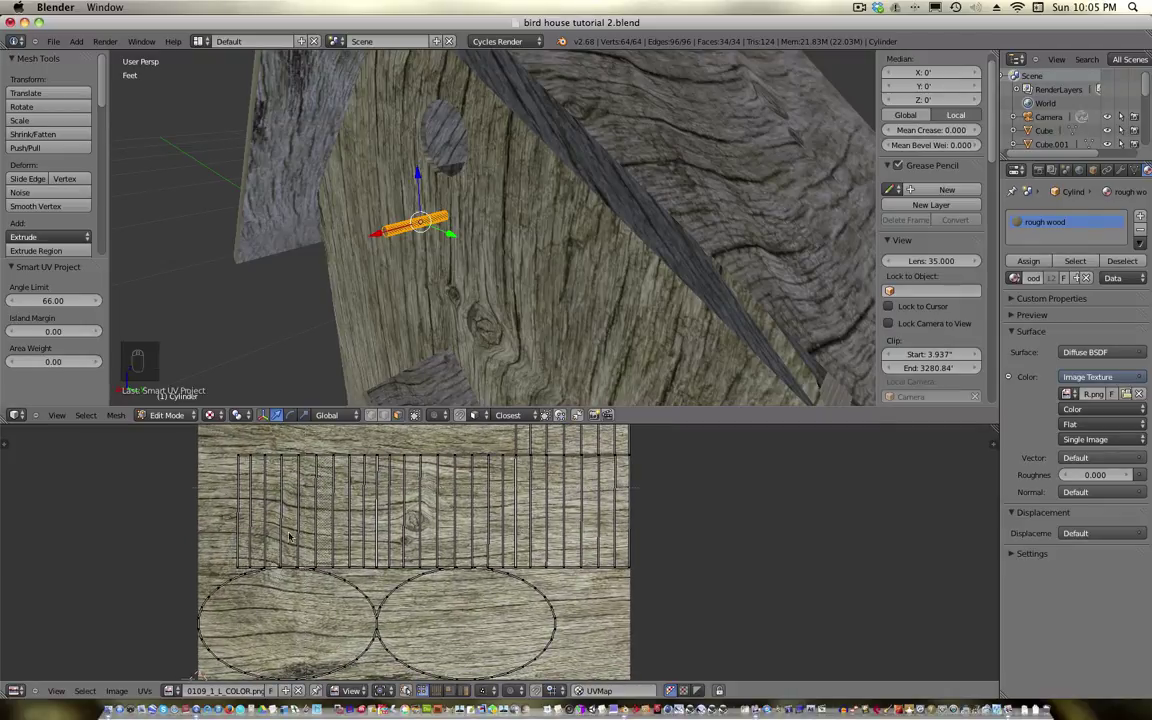
{"action": "key", "text": "b"}
{"action": "middle_click_drag", "start_coordinate": [369, 528], "coordinate": [352, 563]}
{"action": "scroll", "coordinate": [352, 561], "scroll_direction": "down", "scroll_amount": 1}
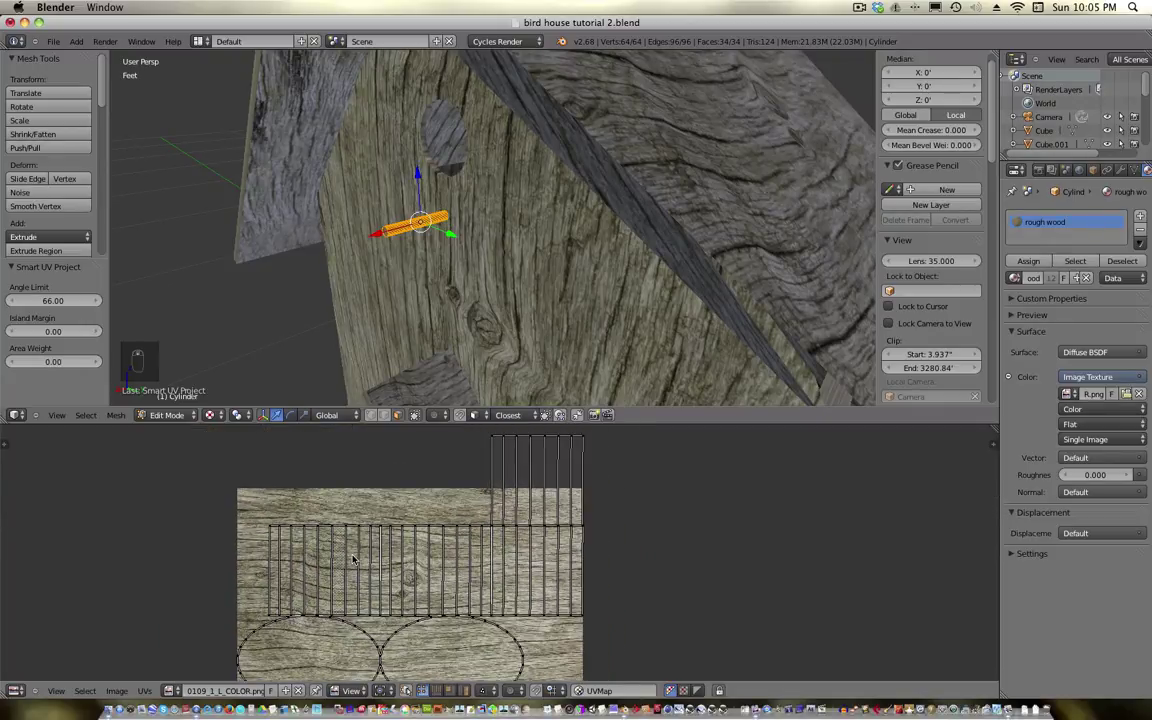
{"action": "key", "text": "b"}
{"action": "left_click_drag", "start_coordinate": [213, 428], "coordinate": [703, 620]}
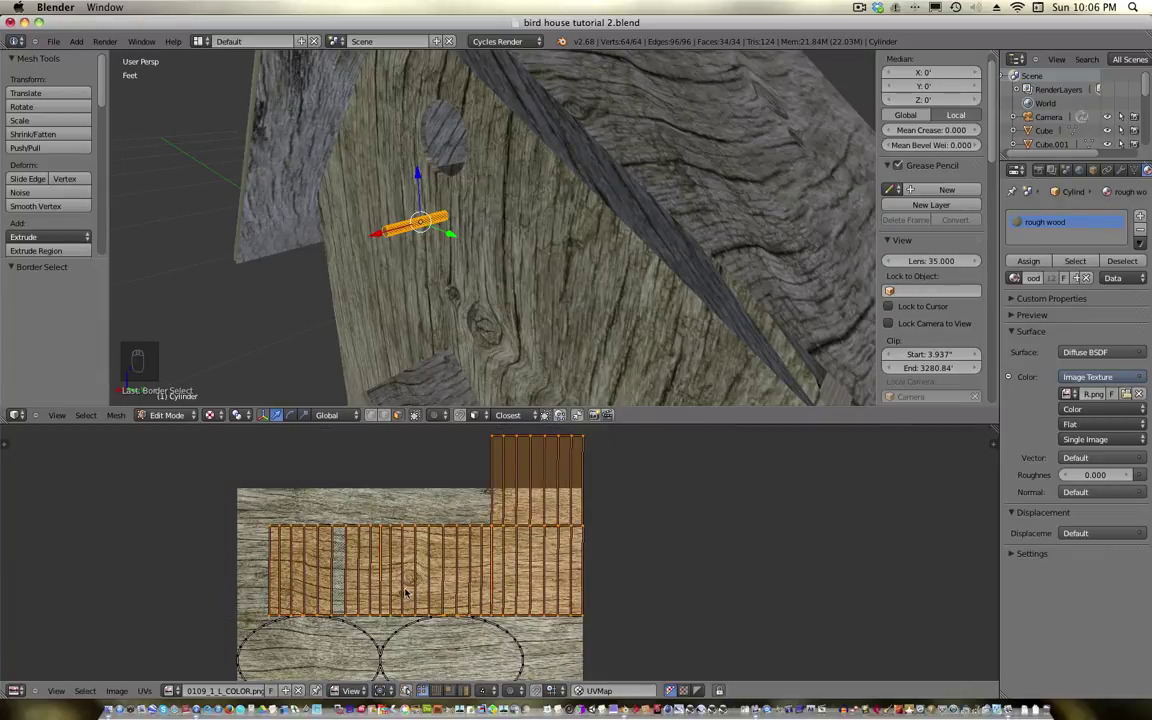
{"action": "key", "text": "g"}
{"action": "left_click", "coordinate": [403, 500]}
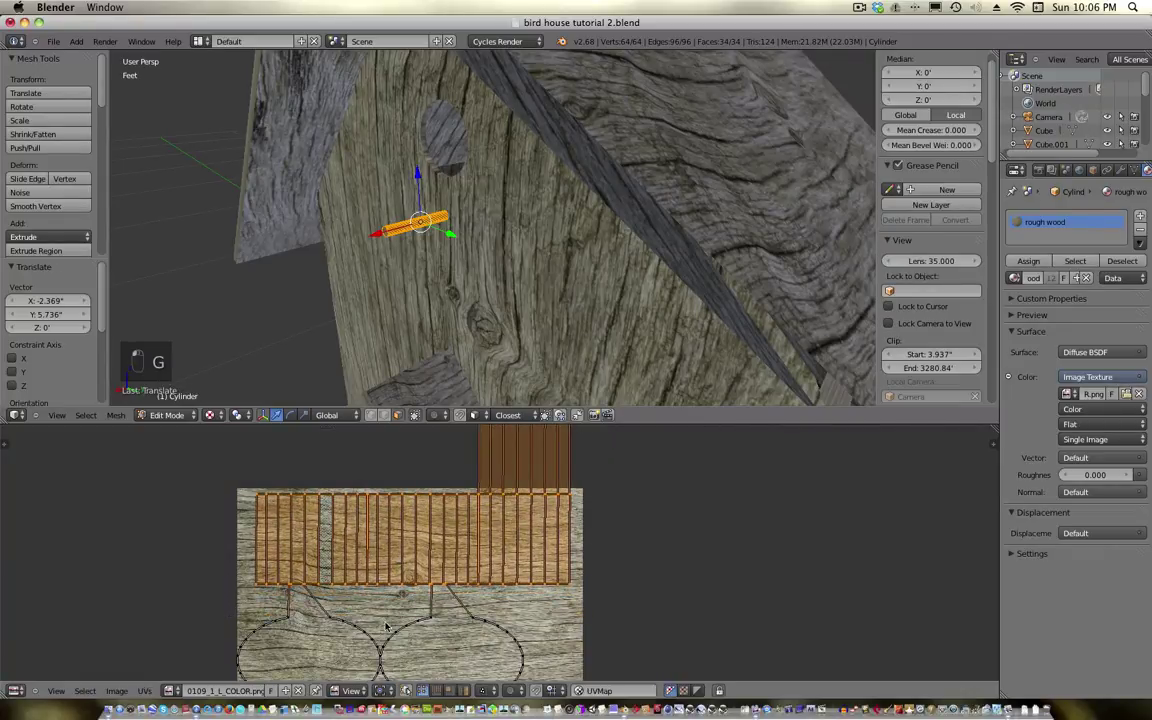
Move the stretched top edges of both perch cap UVs back down to restore their round outlines
{"action": "scroll", "coordinate": [384, 634], "scroll_direction": "up", "scroll_amount": 3}
{"action": "middle_click_drag", "start_coordinate": [383, 576], "coordinate": [451, 496]}
{"action": "left_click", "coordinate": [399, 548]}
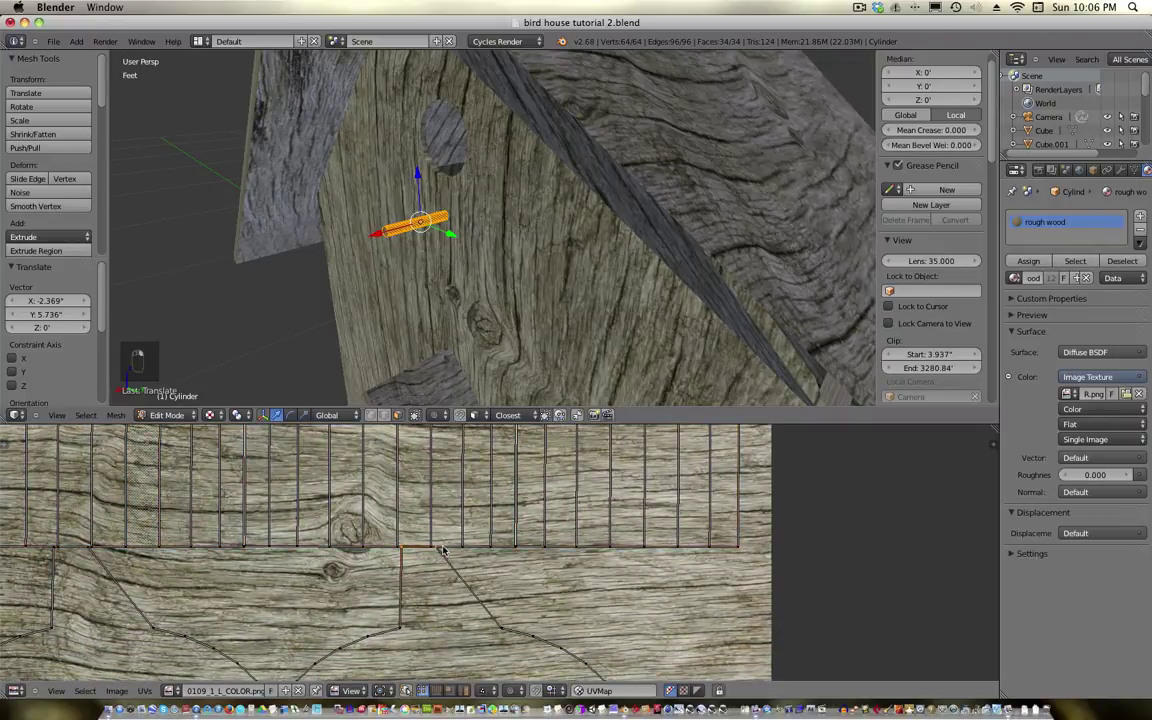
{"action": "key", "text": "g"}
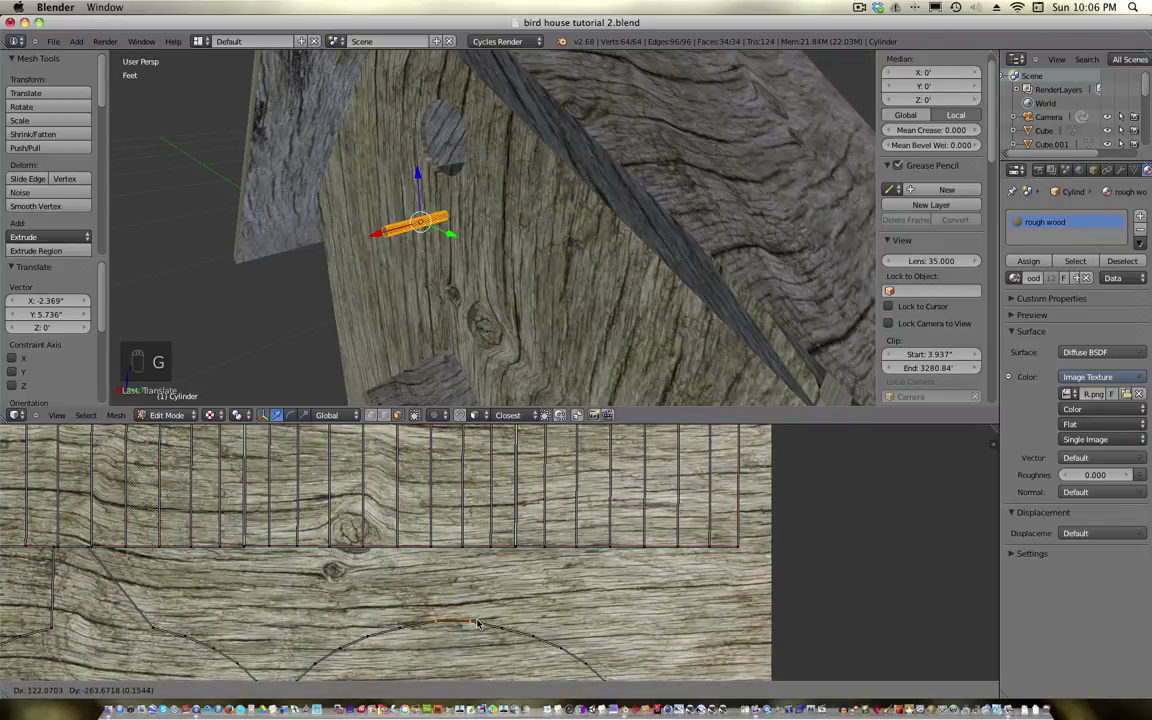
{"action": "left_click", "coordinate": [478, 622]}
{"action": "middle_click_drag", "start_coordinate": [119, 590], "coordinate": [311, 560]}
{"action": "left_click", "coordinate": [247, 523]}
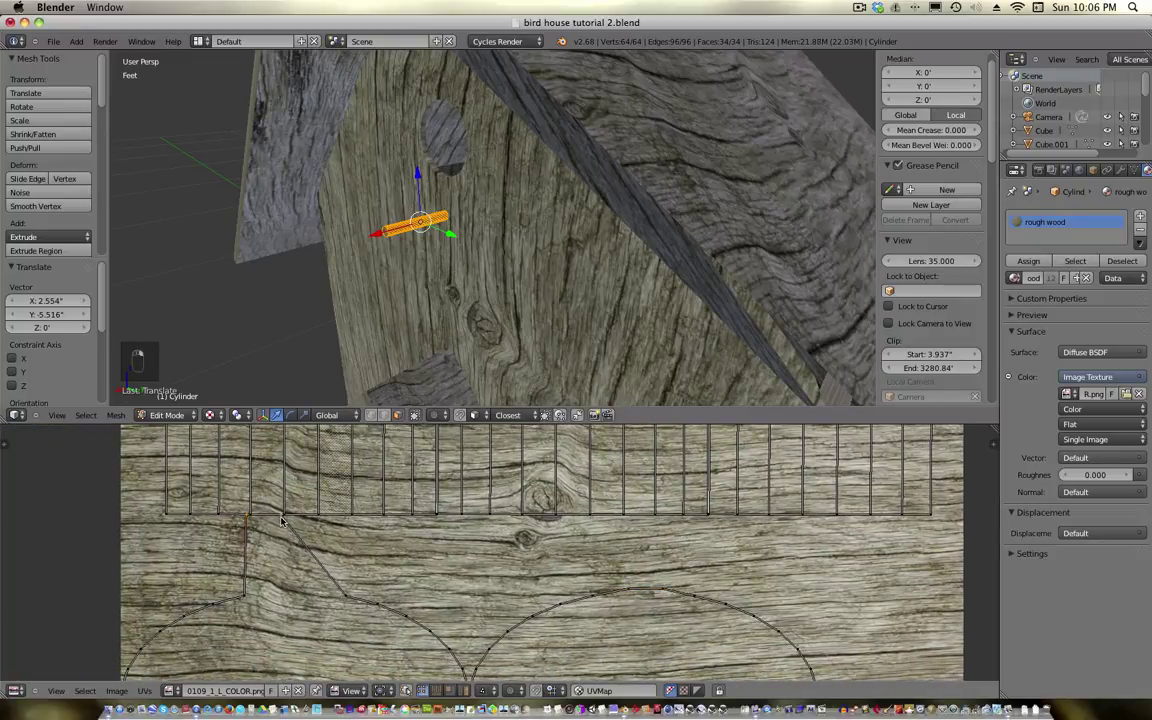
{"action": "key", "text": "g"}
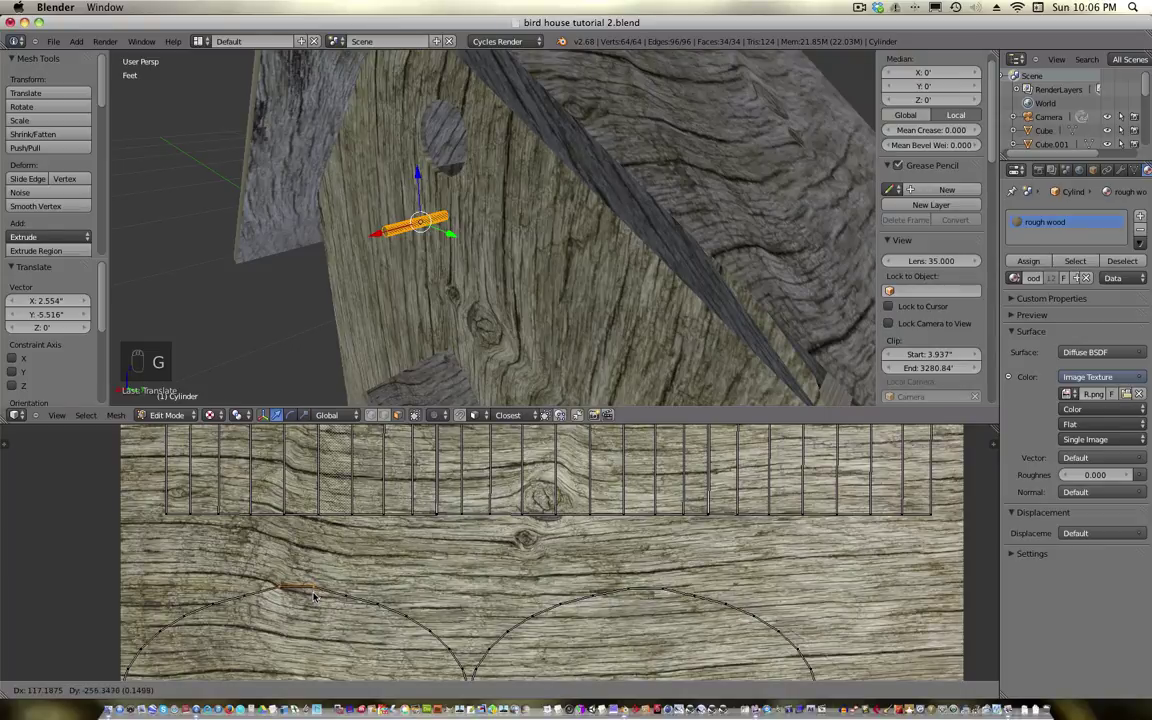
{"action": "left_click", "coordinate": [309, 599]}
Select all of the perch's side-strip UVs and stretch them along Y by about 2.820
{"action": "scroll", "coordinate": [309, 599], "scroll_direction": "down", "scroll_amount": 5}
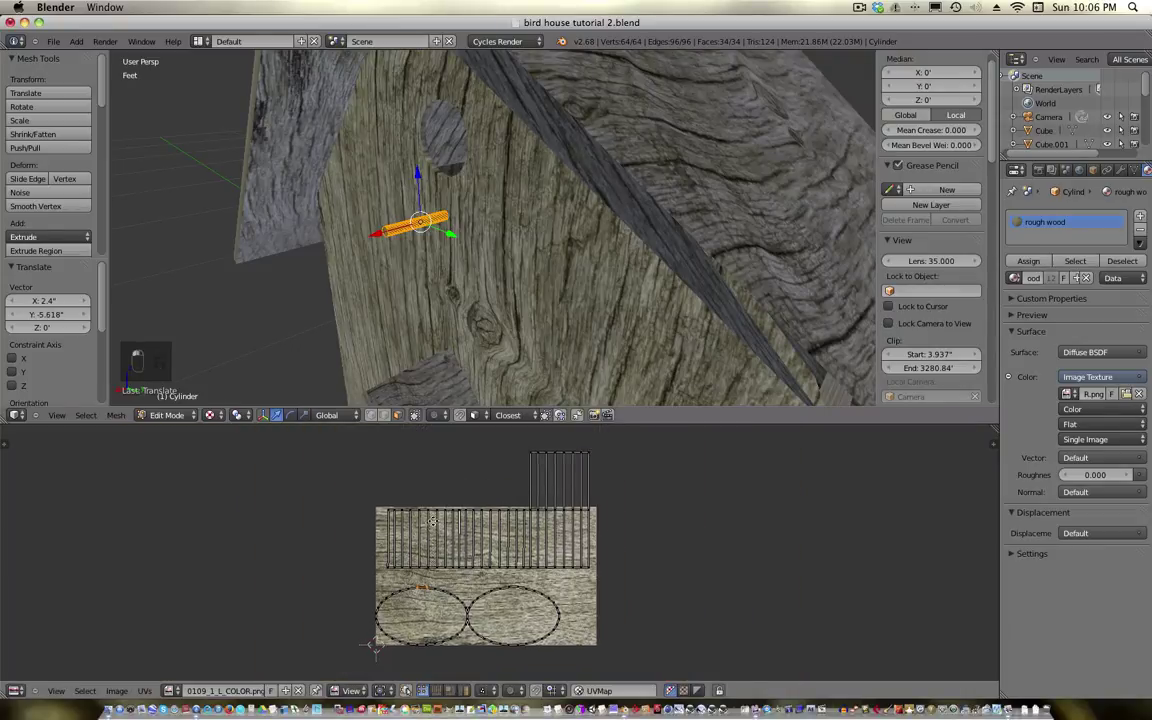
{"action": "middle_click_drag", "start_coordinate": [432, 521], "coordinate": [421, 540]}
{"action": "key", "text": "g"}
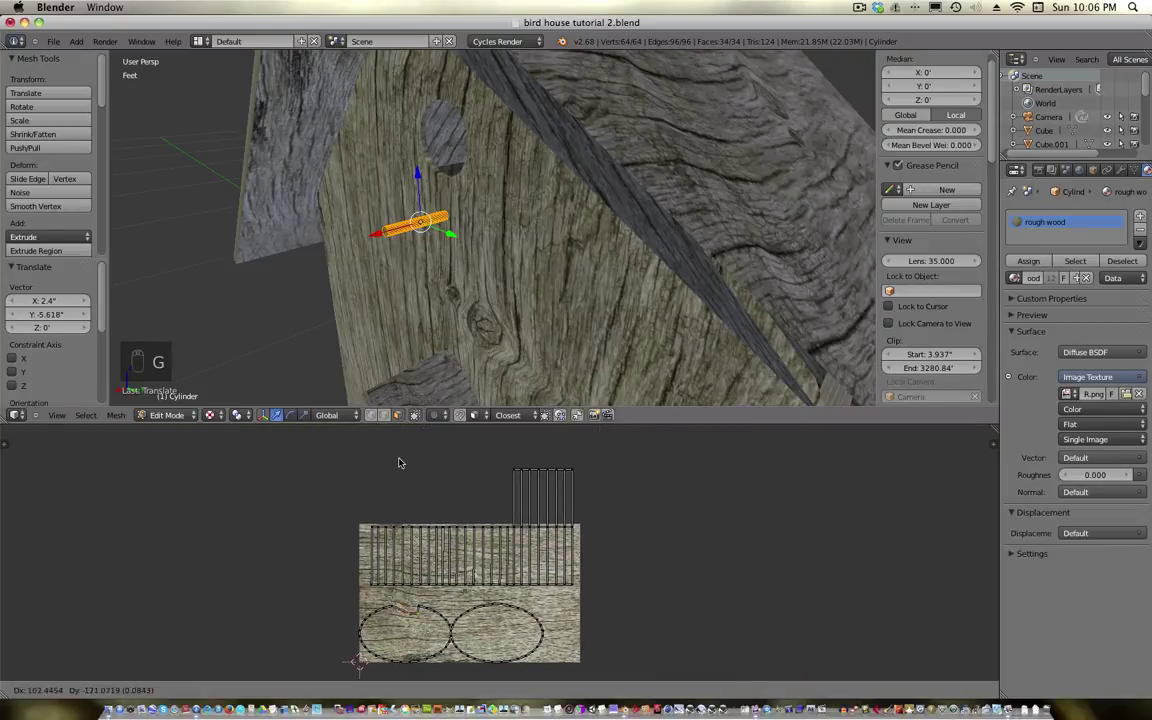
{"action": "right_click", "coordinate": [345, 507]}
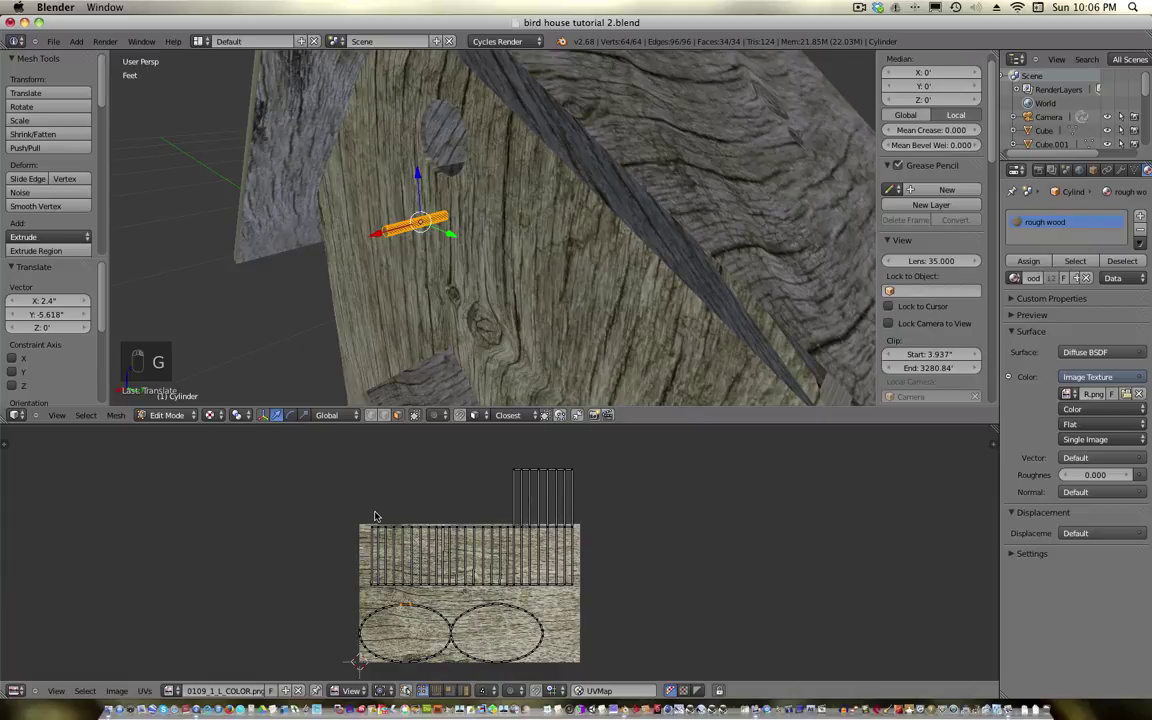
{"action": "key", "text": "a"}
{"action": "key", "text": "b"}
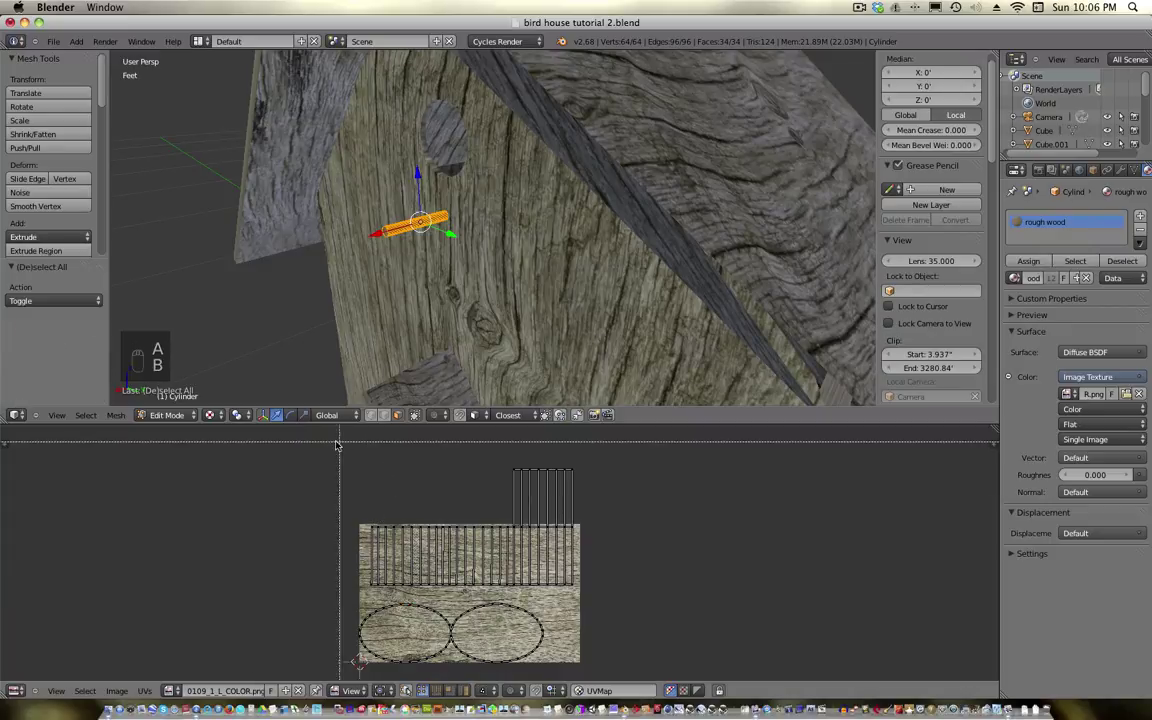
{"action": "left_click_drag", "start_coordinate": [348, 437], "coordinate": [670, 596]}
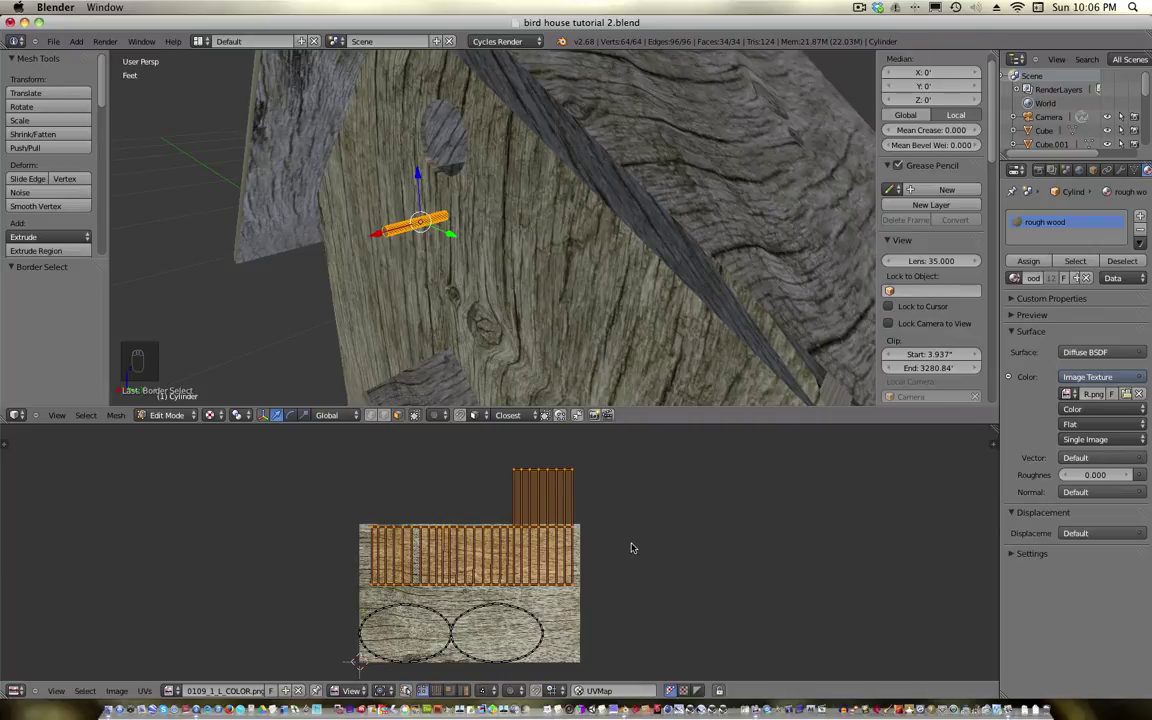
{"action": "key", "text": "s"}
{"action": "key", "text": "y"}
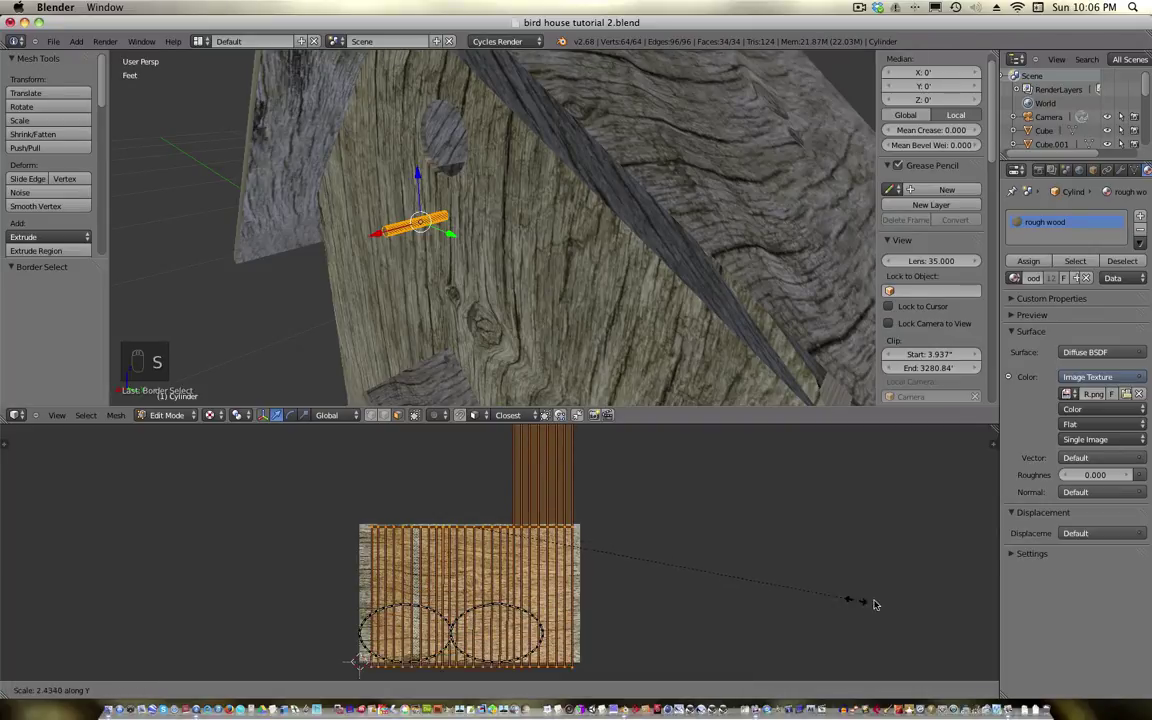
{"action": "left_click", "coordinate": [919, 606]}
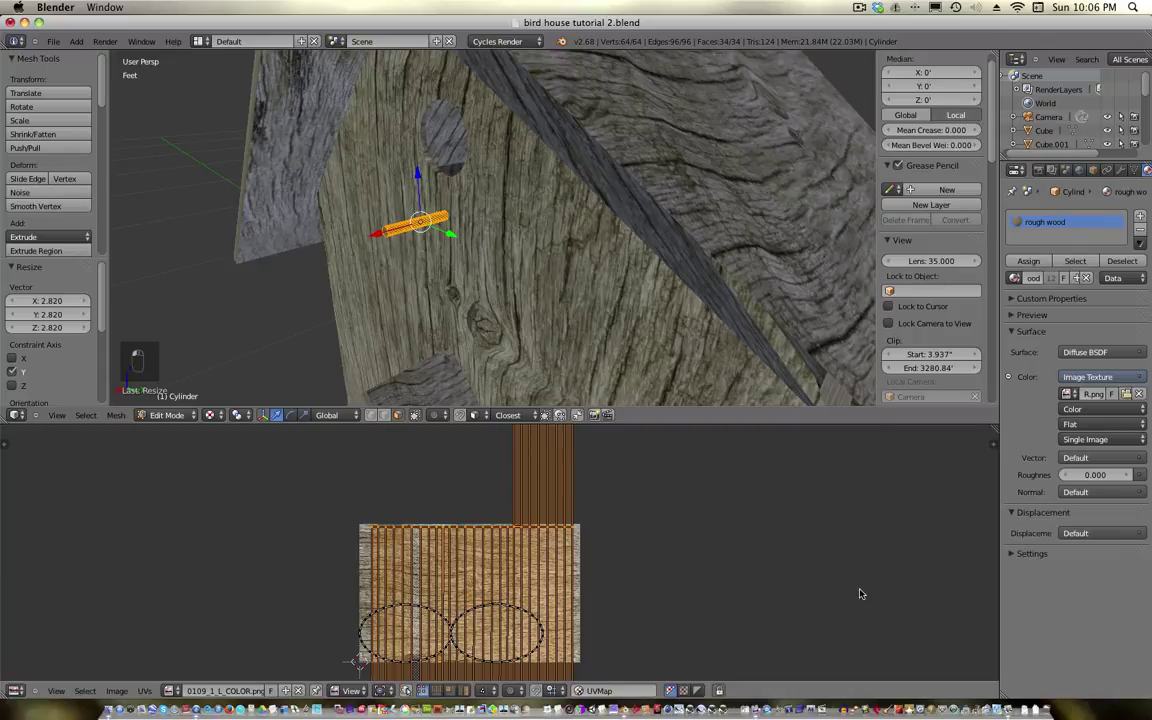
Rotate the perch's side-strip UVs by -90° and shrink them to roughly the size of the wood image
{"action": "key", "text": "r"}
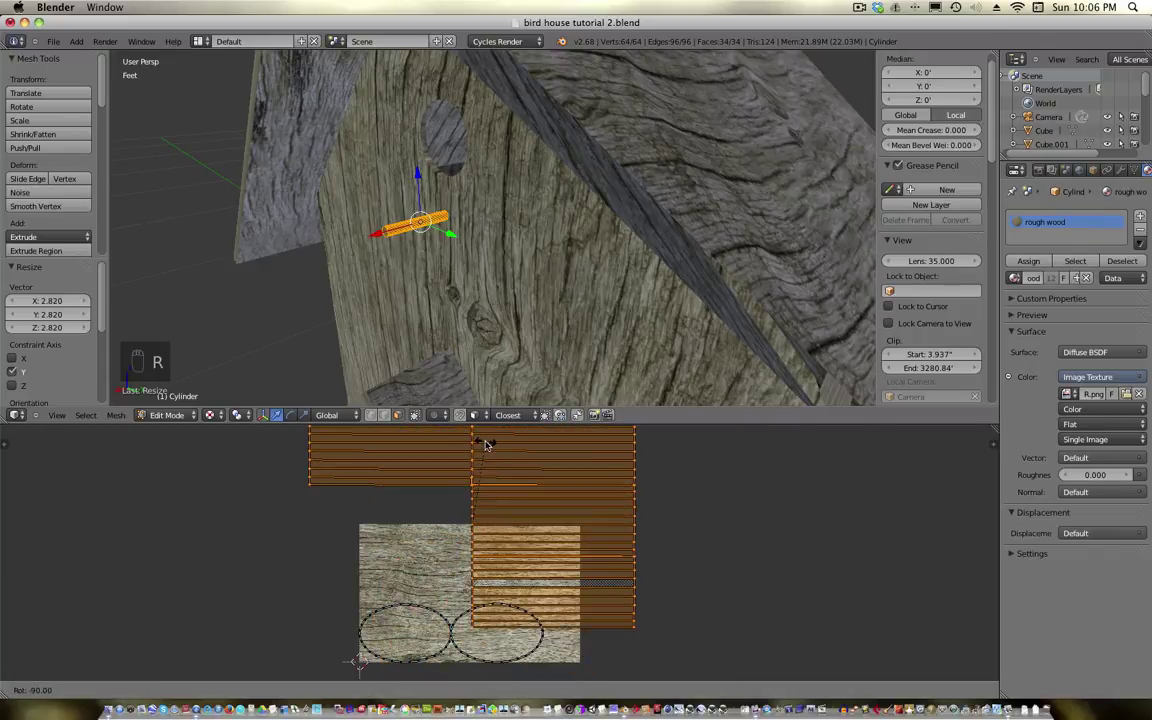
{"action": "left_click", "coordinate": [490, 457]}
{"action": "key", "text": "s"}
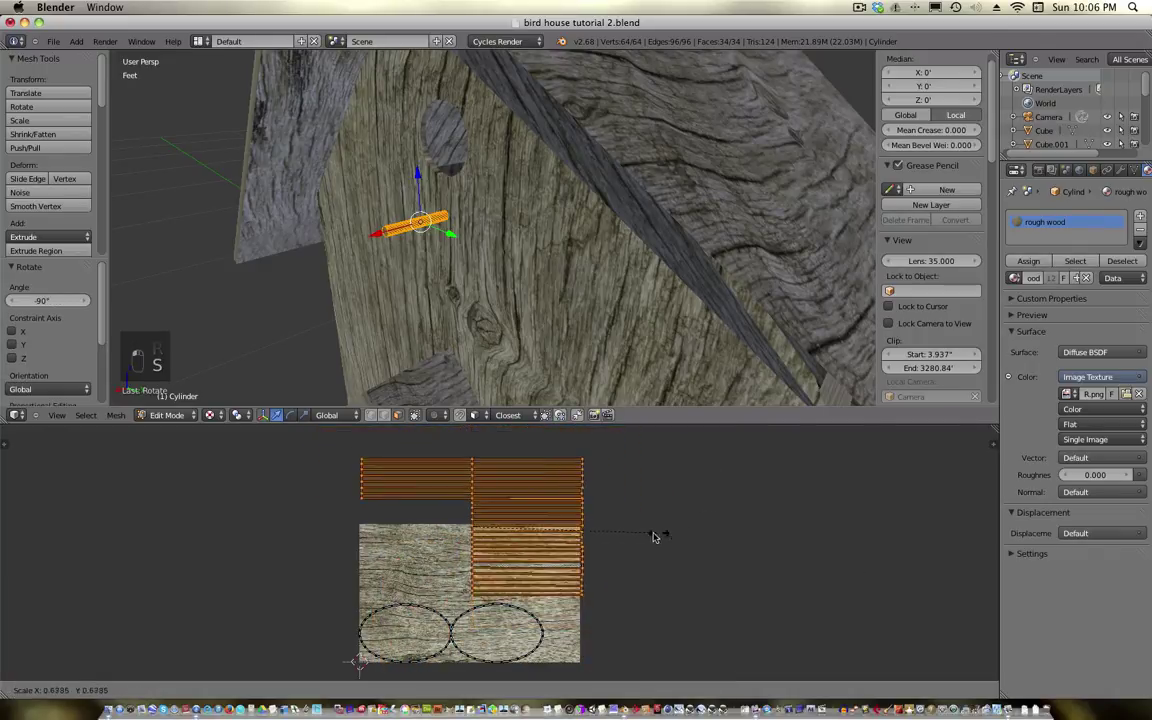
{"action": "left_click", "coordinate": [610, 500]}
Shrink the perch's side-strip UVs by about 0.271 and move them onto the wood image above the cap circles
{"action": "middle_click_drag", "start_coordinate": [479, 407], "coordinate": [504, 270]}
{"action": "key", "text": "Tab"}
{"action": "key", "text": "Tab"}
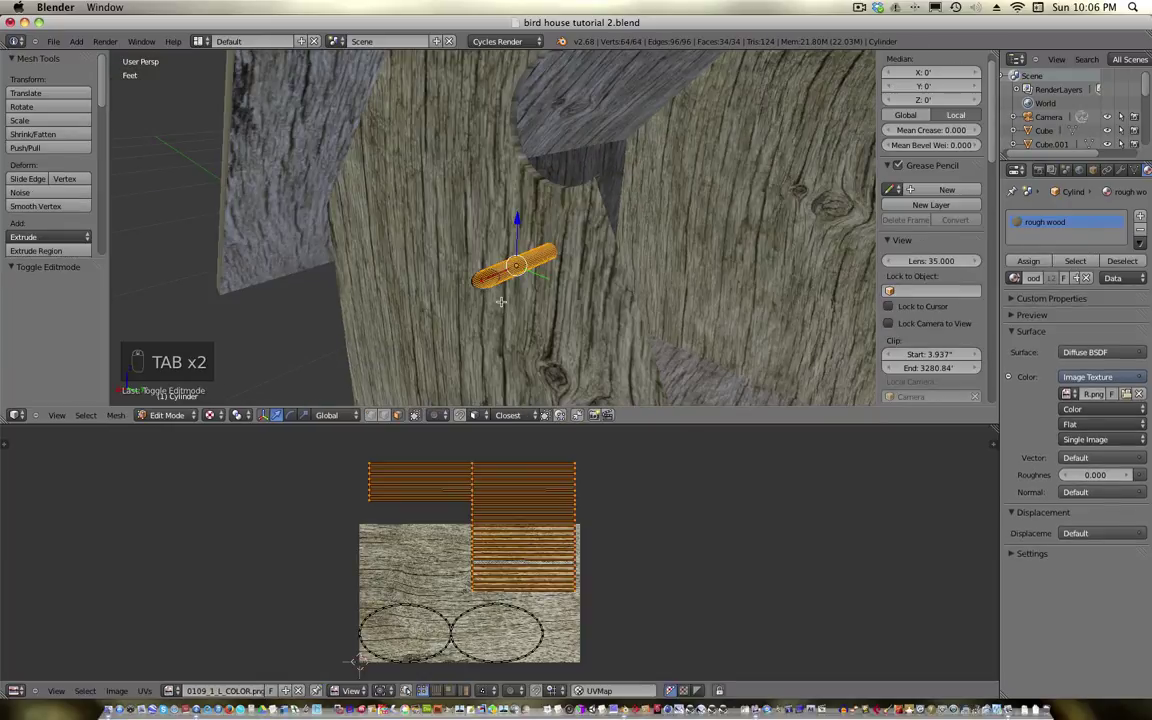
{"action": "key", "text": "s"}
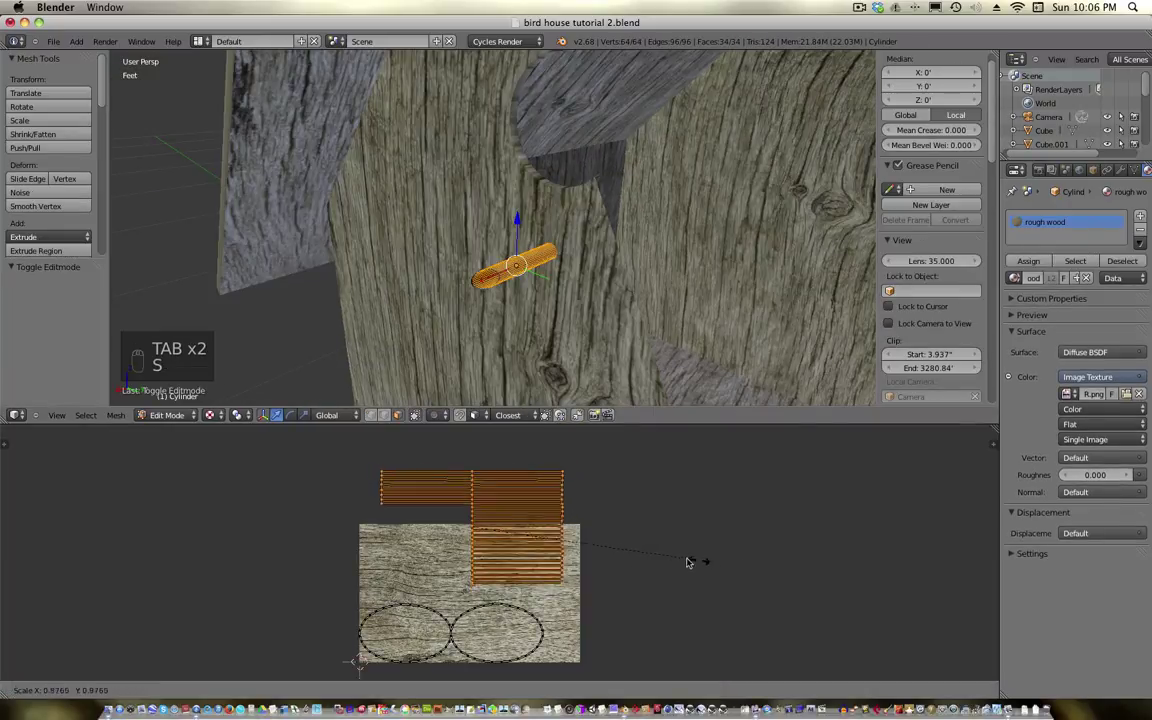
{"action": "left_click", "coordinate": [540, 520]}
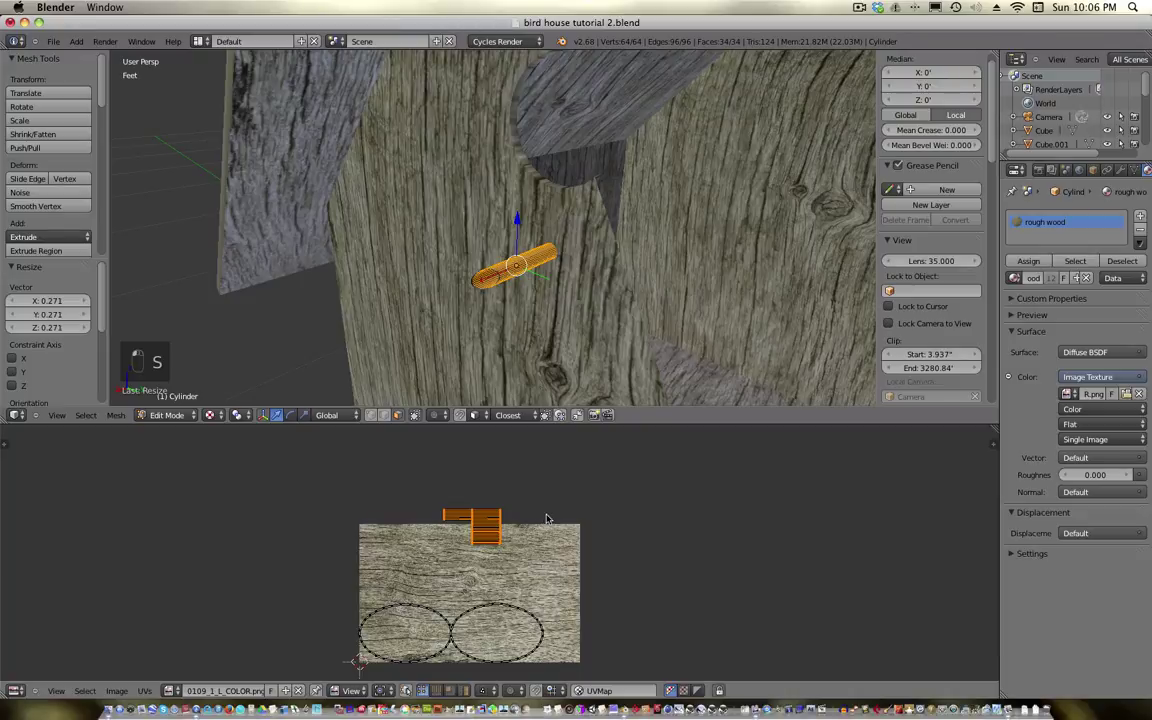
{"action": "key", "text": "g"}
{"action": "left_click", "coordinate": [506, 545]}
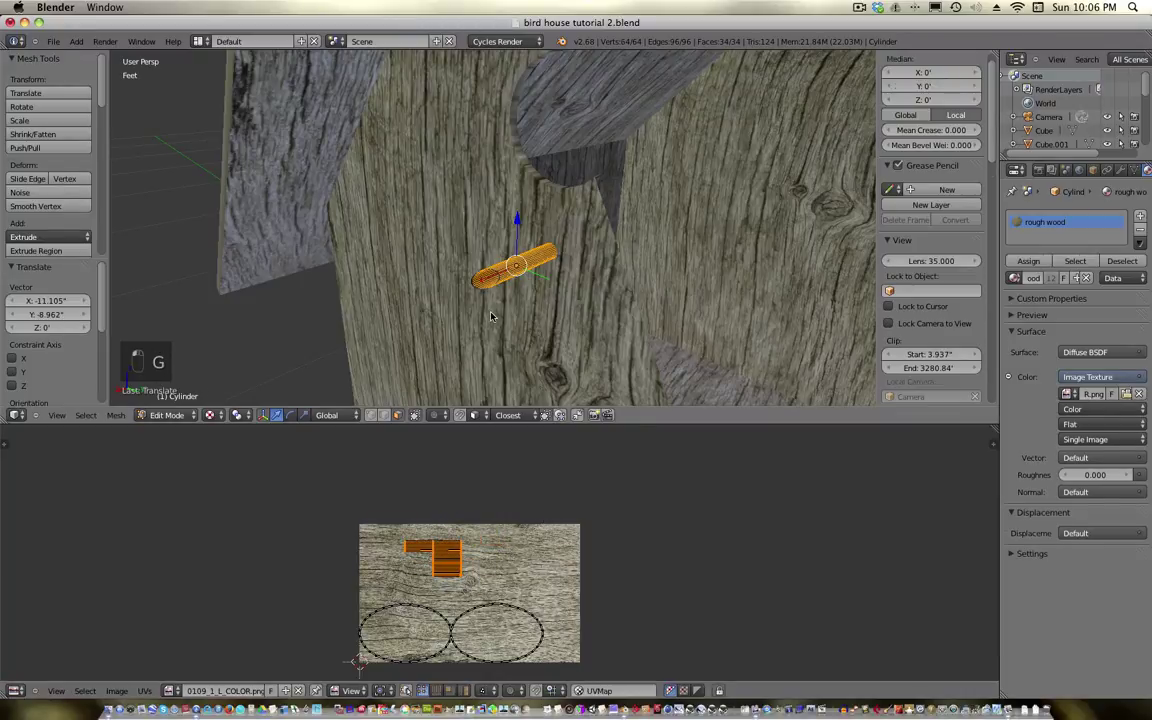
{"action": "key", "text": "Tab"}
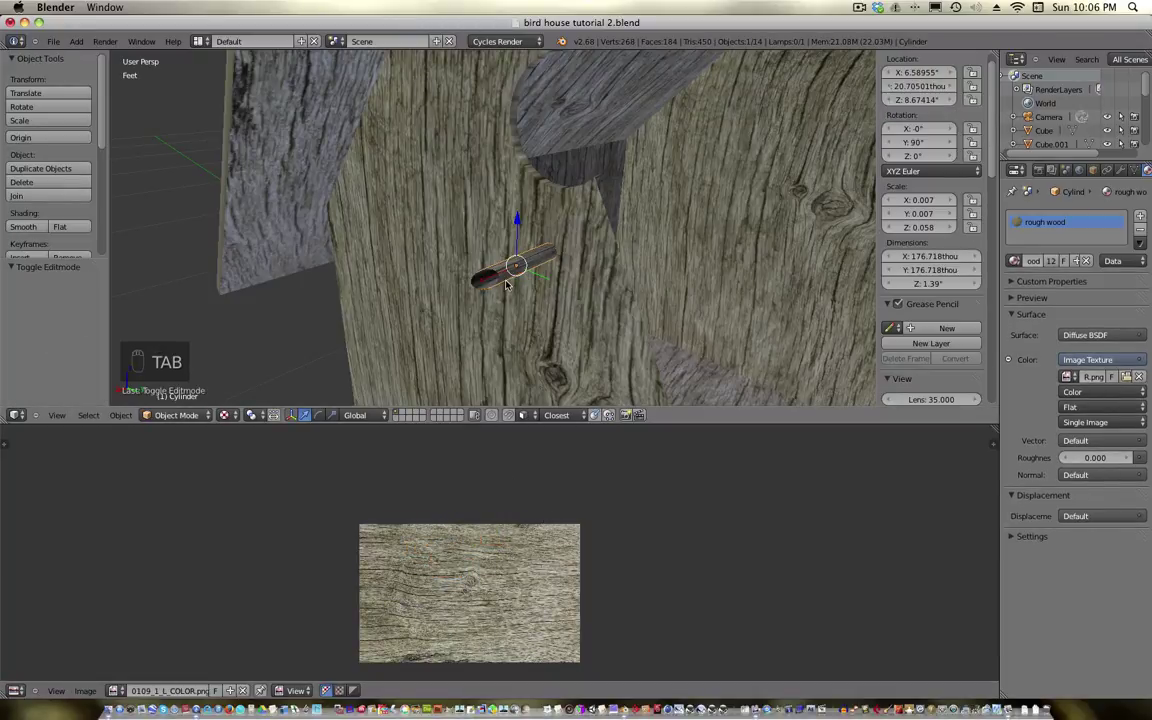
Deselect the perch and save the birdhouse file
{"action": "middle_click_drag", "start_coordinate": [506, 284], "coordinate": [506, 282]}
{"action": "key", "text": "a"}
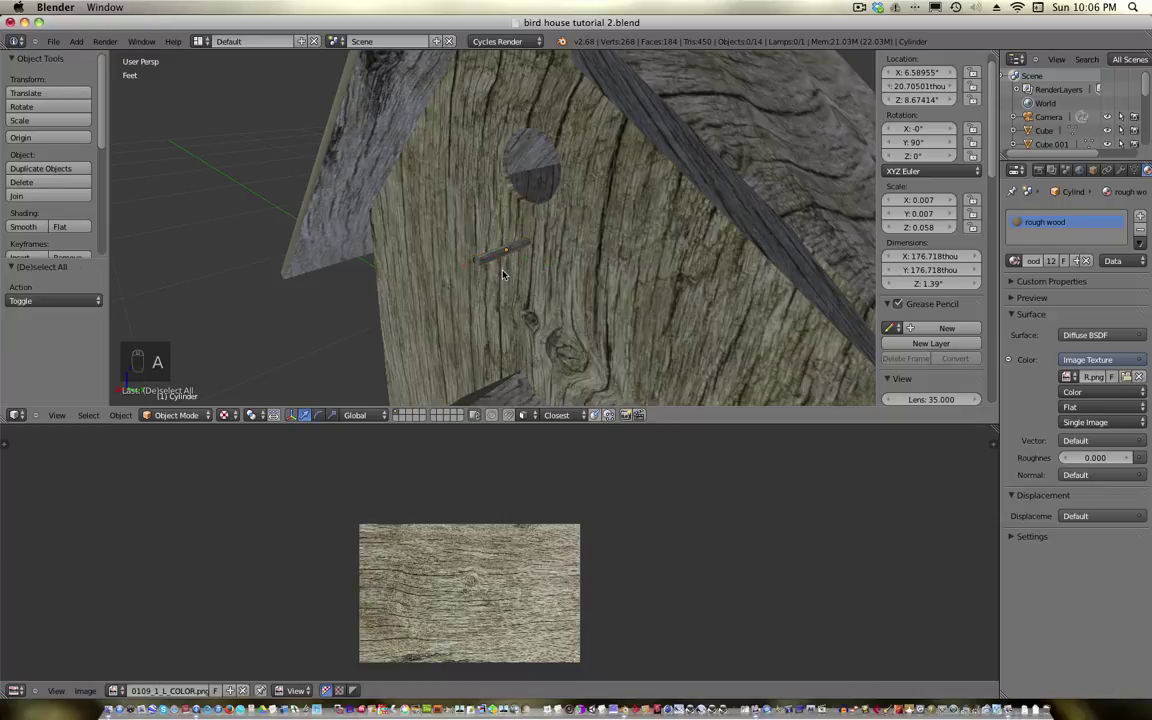
{"action": "middle_click_drag", "start_coordinate": [507, 265], "coordinate": [426, 246]}
{"action": "scroll", "coordinate": [439, 254], "scroll_direction": "down", "scroll_amount": 6}
{"action": "key", "text": "super+s"}
{"action": "key", "text": "super+s"}
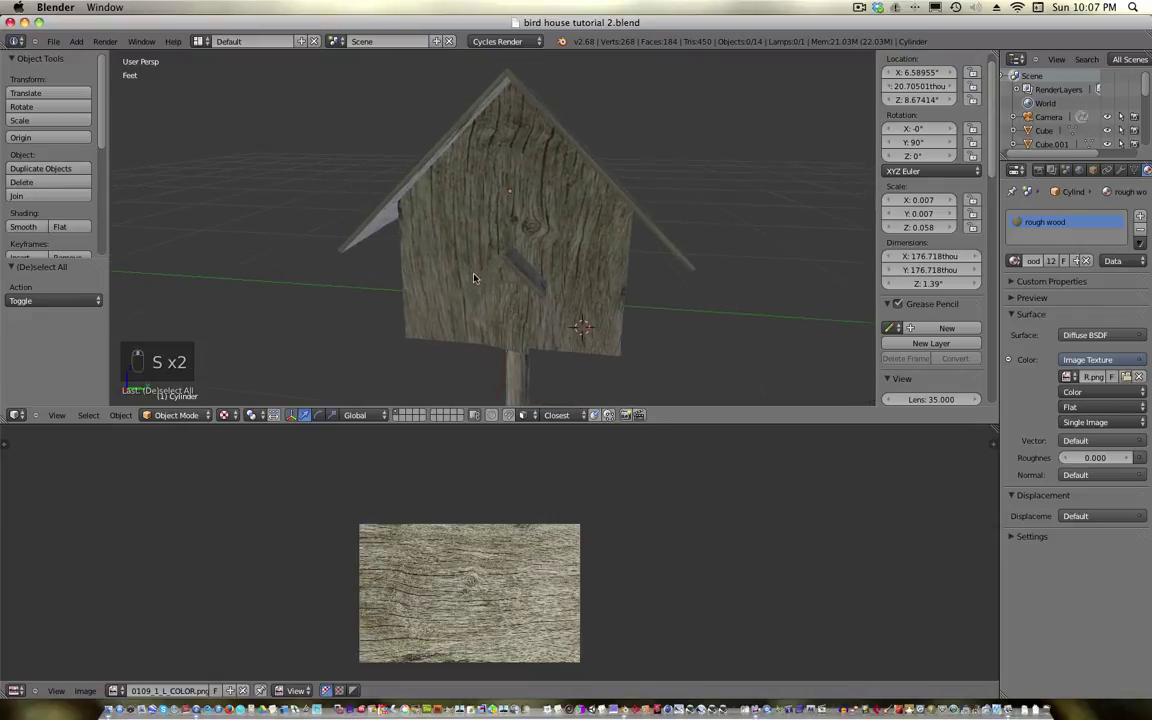
Select the thin front edge face of the left roof panel and unwrap it
{"action": "scroll", "coordinate": [426, 246], "scroll_direction": "down", "scroll_amount": 3}
{"action": "middle_click_drag", "start_coordinate": [514, 312], "coordinate": [448, 233]}
{"action": "scroll", "coordinate": [460, 222], "scroll_direction": "up", "scroll_amount": 4}
{"action": "right_click", "coordinate": [500, 258]}
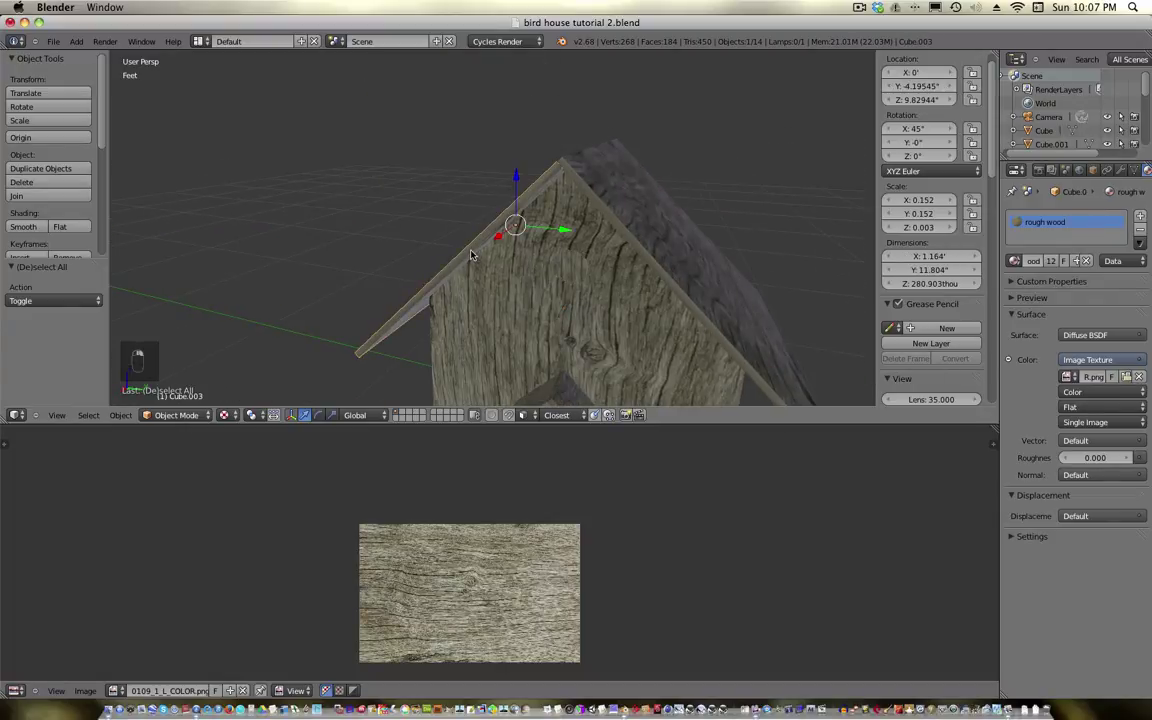
{"action": "scroll", "coordinate": [477, 253], "scroll_direction": "up", "scroll_amount": 4}
{"action": "scroll", "coordinate": [477, 253], "scroll_direction": "up", "scroll_amount": 2}
{"action": "key", "text": "Tab"}
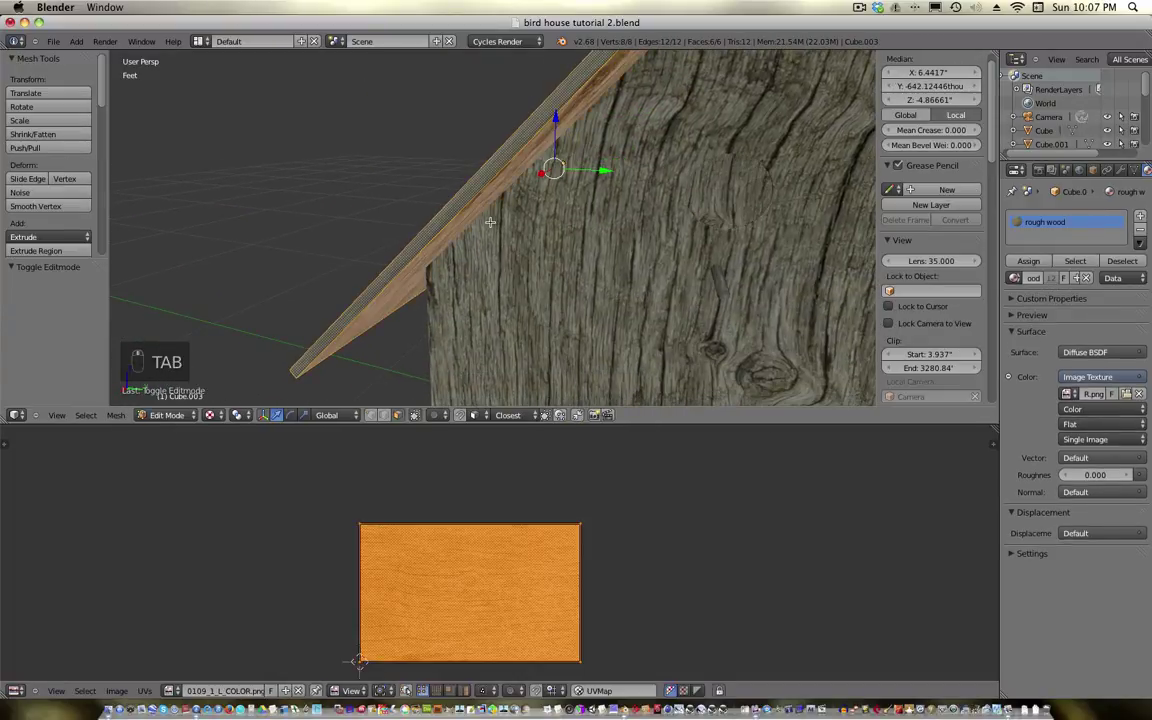
{"action": "right_click", "coordinate": [441, 212]}
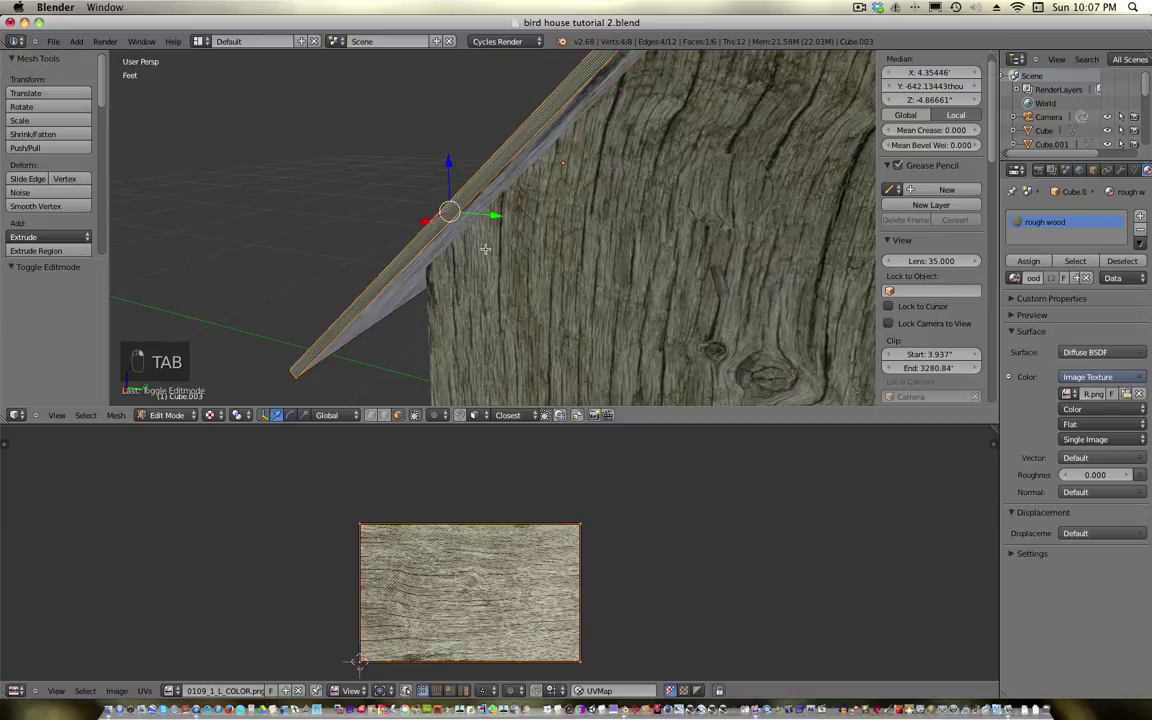
{"action": "scroll", "coordinate": [484, 248], "scroll_direction": "down", "scroll_amount": 2}
{"action": "scroll", "coordinate": [537, 209], "scroll_direction": "down", "scroll_amount": 5}
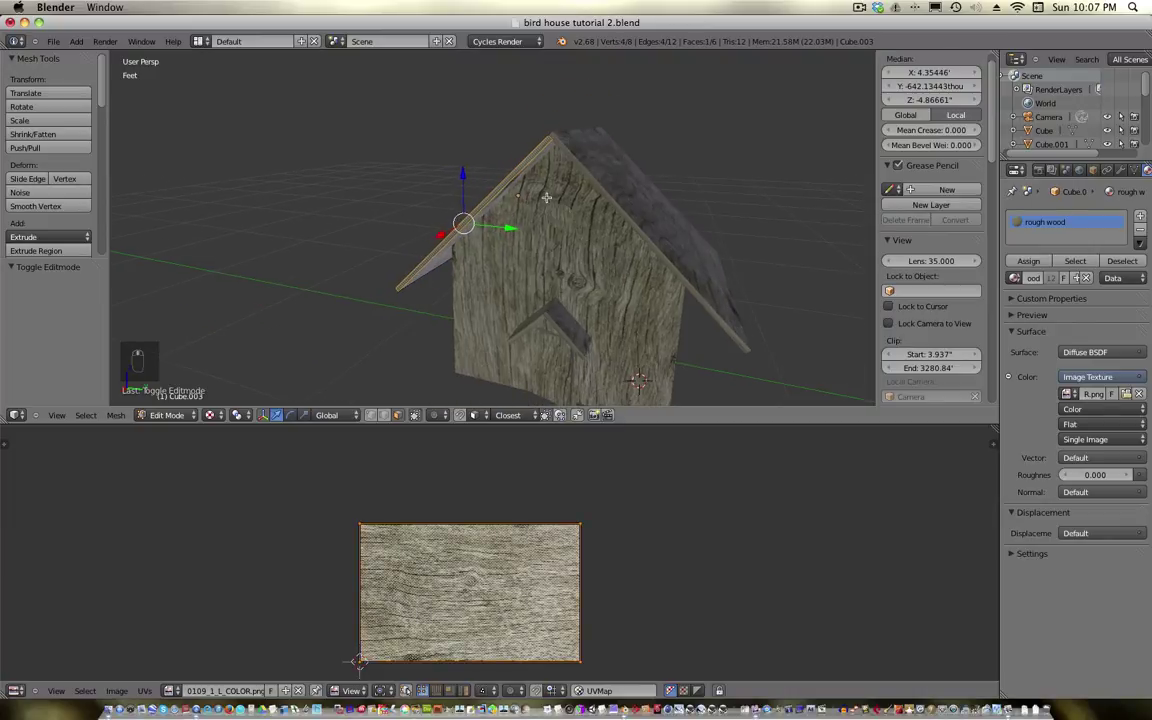
{"action": "key", "text": "u"}
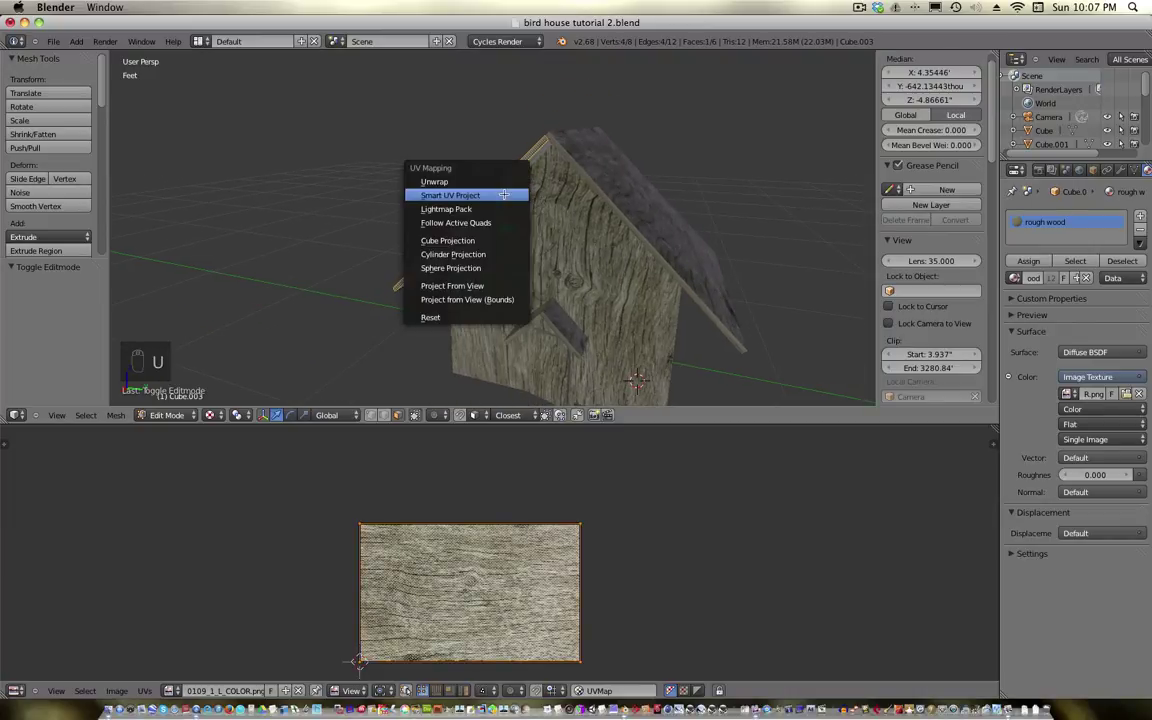
{"action": "left_click", "coordinate": [453, 176]}
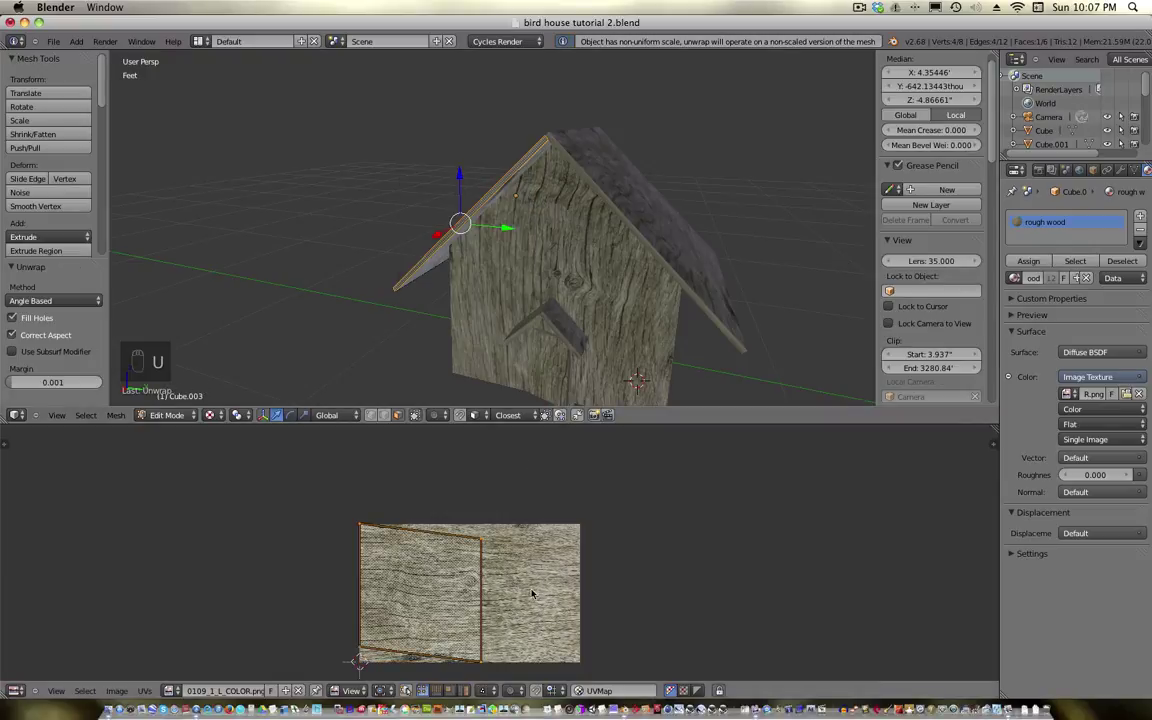
{"action": "scroll", "coordinate": [521, 268], "scroll_direction": "up", "scroll_amount": 5}
{"action": "scroll", "coordinate": [521, 268], "scroll_direction": "down", "scroll_amount": 2}
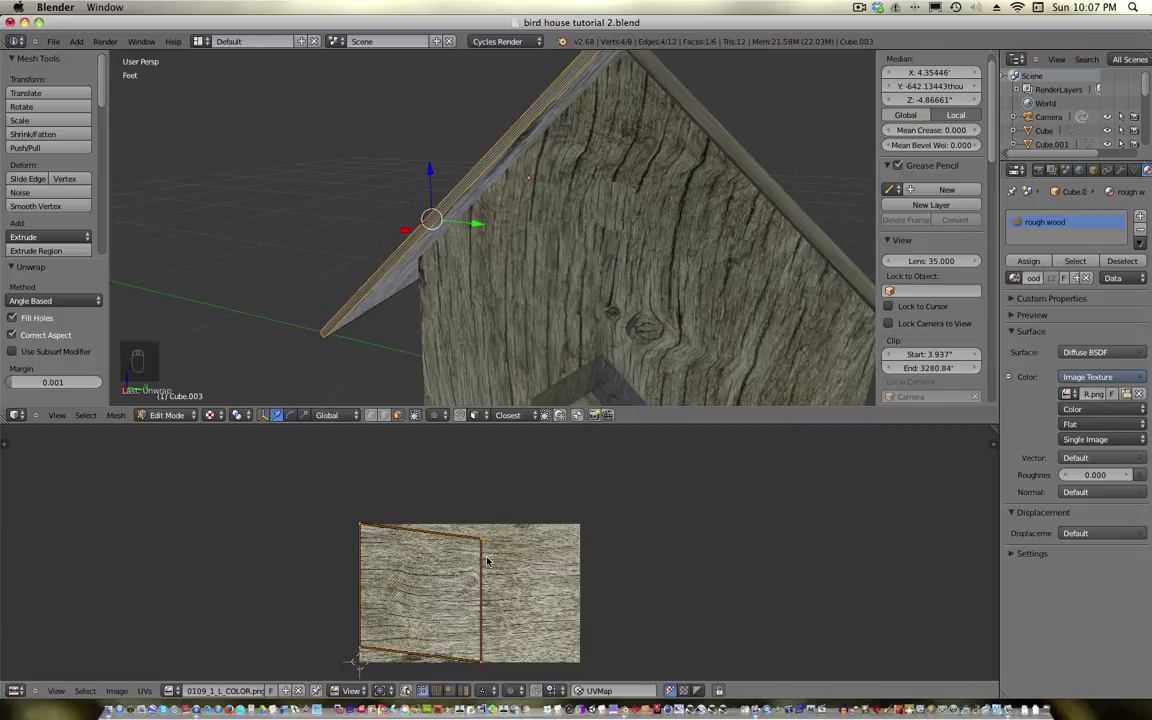
{"action": "key", "text": "s"}
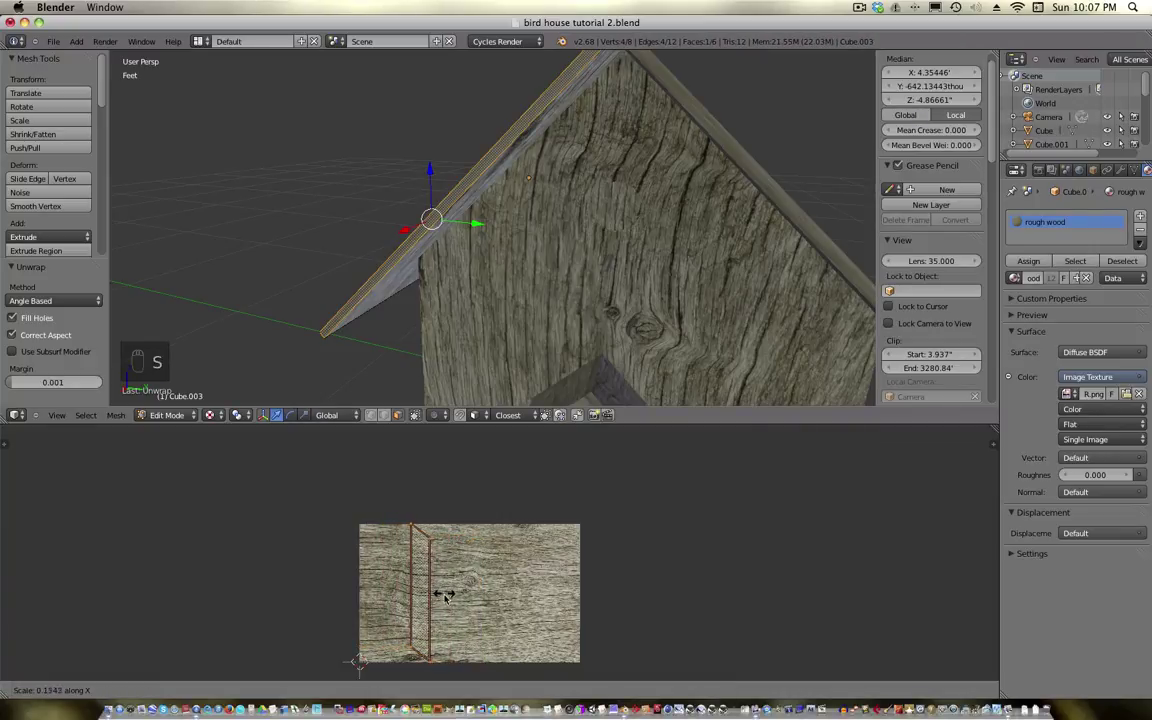
{"action": "left_click", "coordinate": [420, 540]}
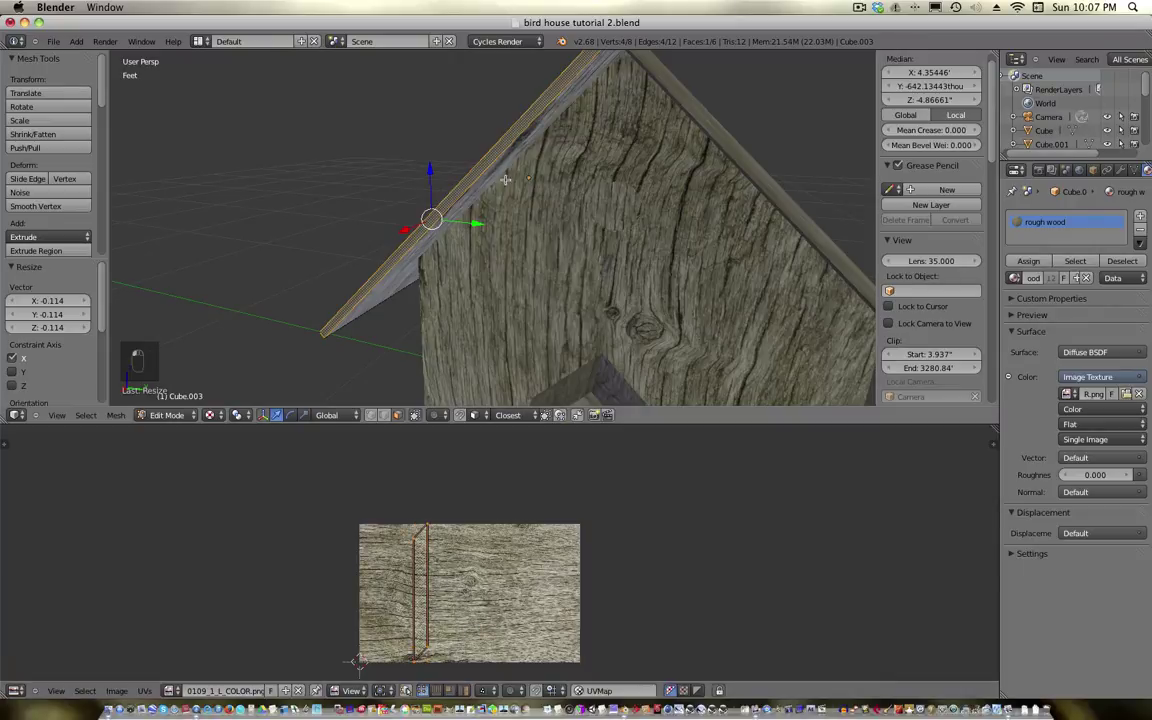
{"action": "key", "text": "Tab"}
{"action": "key", "text": "Tab"}
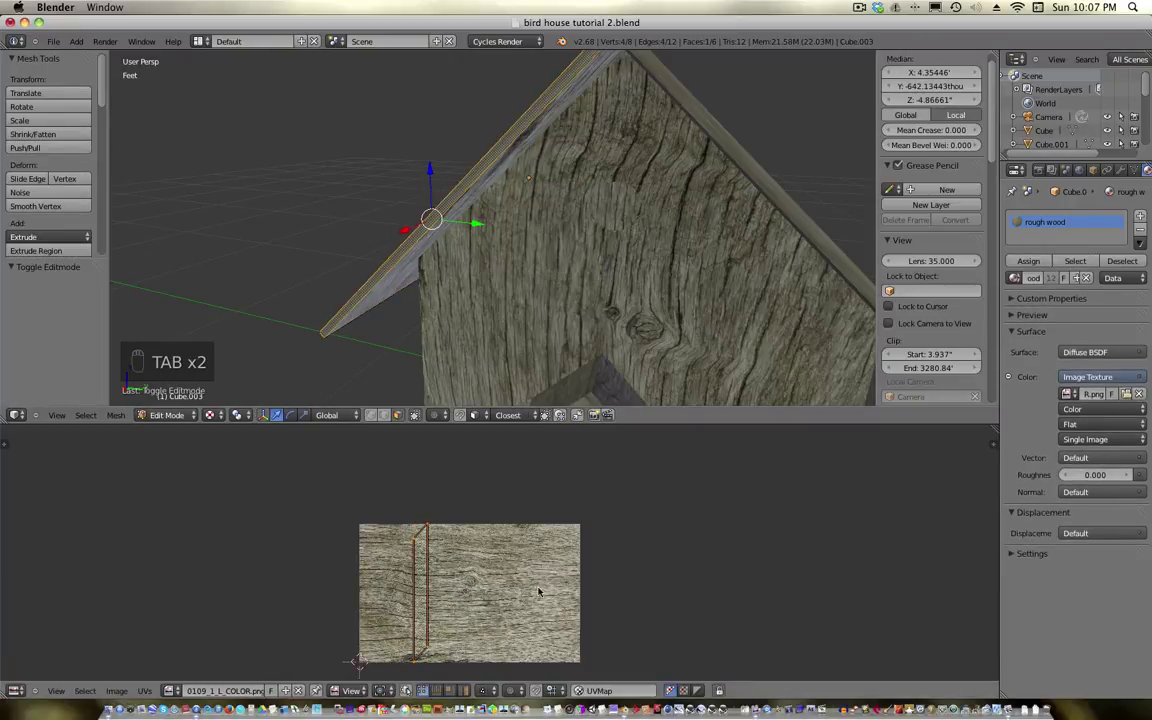
{"action": "key", "text": "r"}
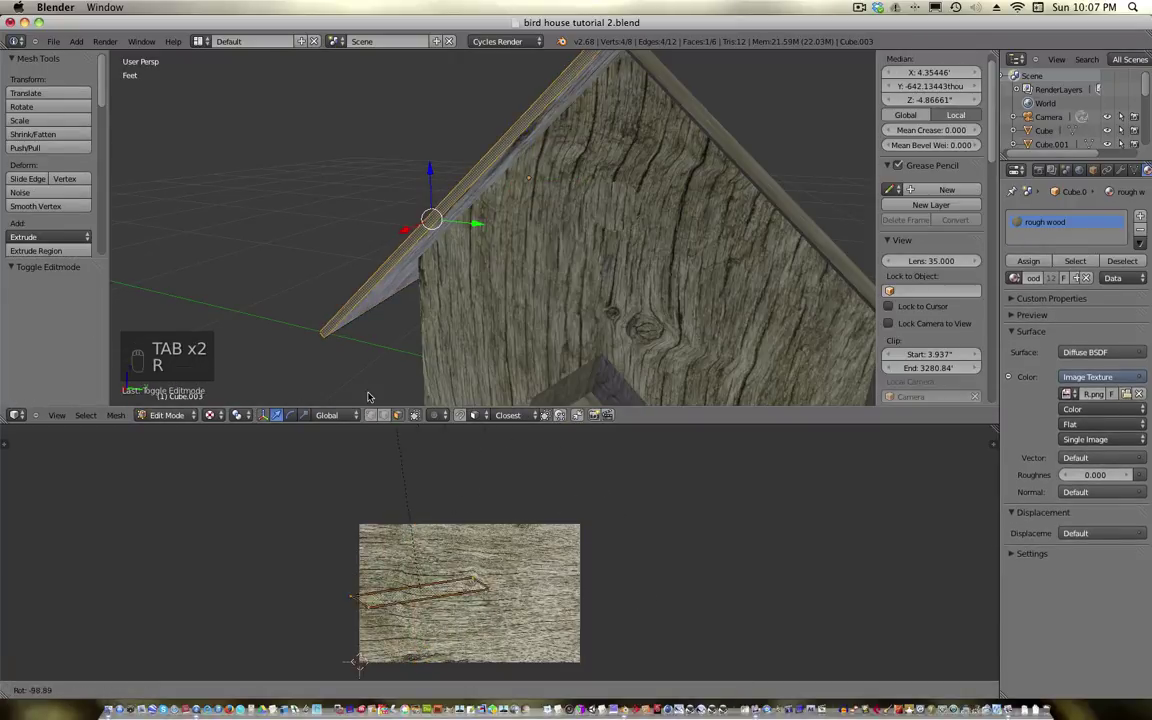
{"action": "right_click", "coordinate": [542, 536]}
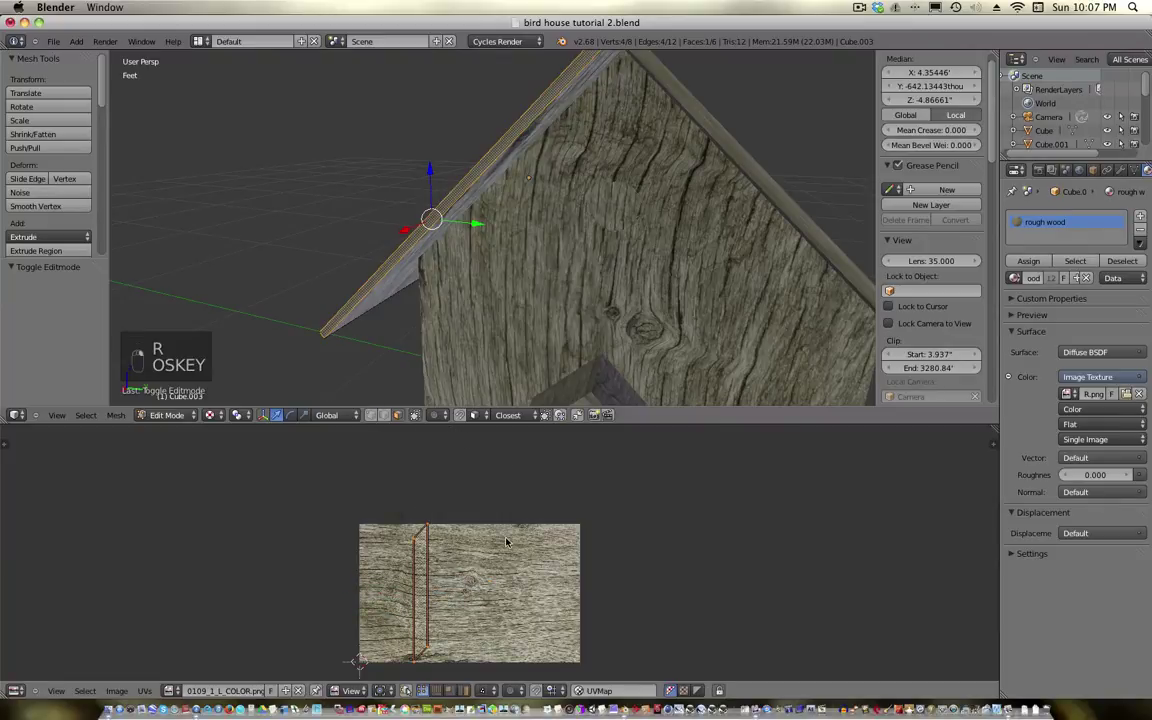
{"action": "key", "text": "super+z"}
{"action": "key", "text": "super+z"}
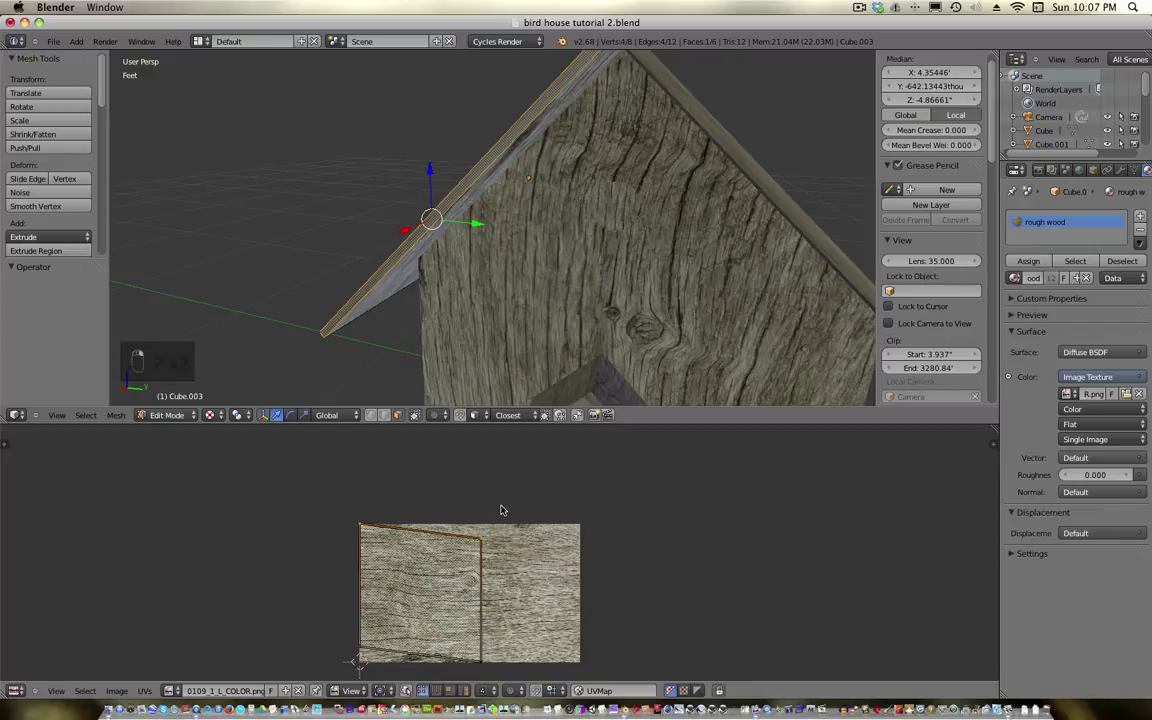
Lower the top-edge UVs of the unwrapped roof edge by about 2.461' and another 3.312" to form a thin strip
{"action": "key", "text": "g"}
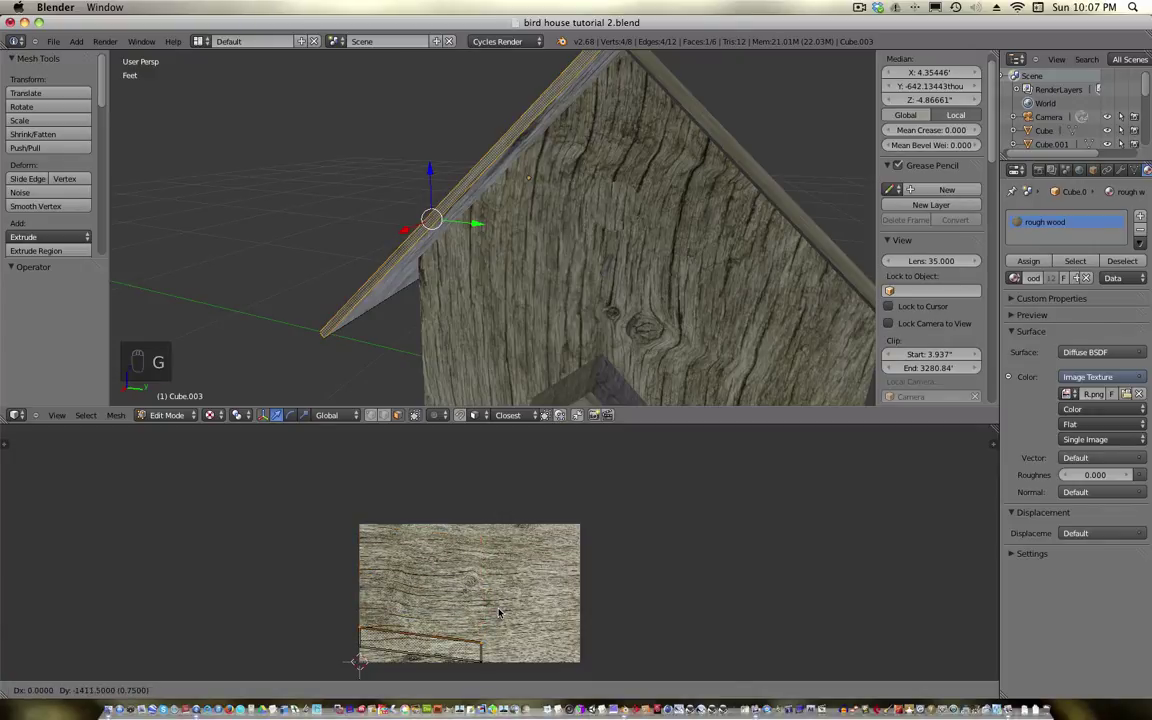
{"action": "left_click", "coordinate": [497, 614]}
{"action": "key", "text": "g"}
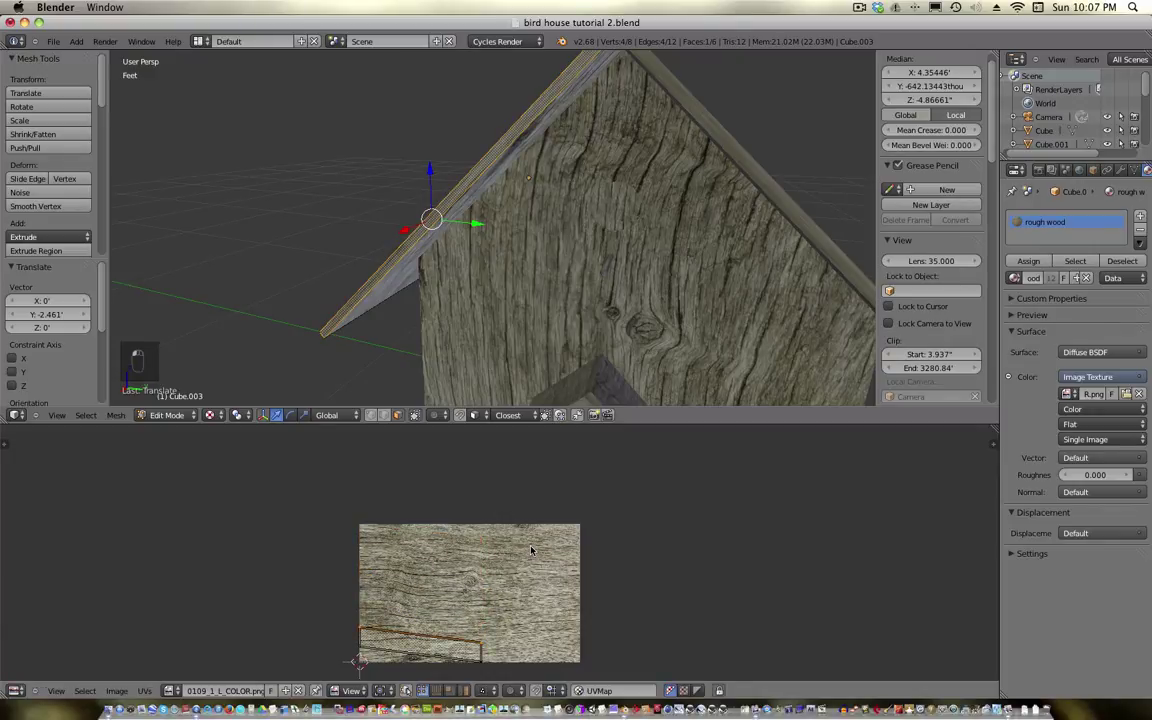
{"action": "left_click", "coordinate": [481, 585]}
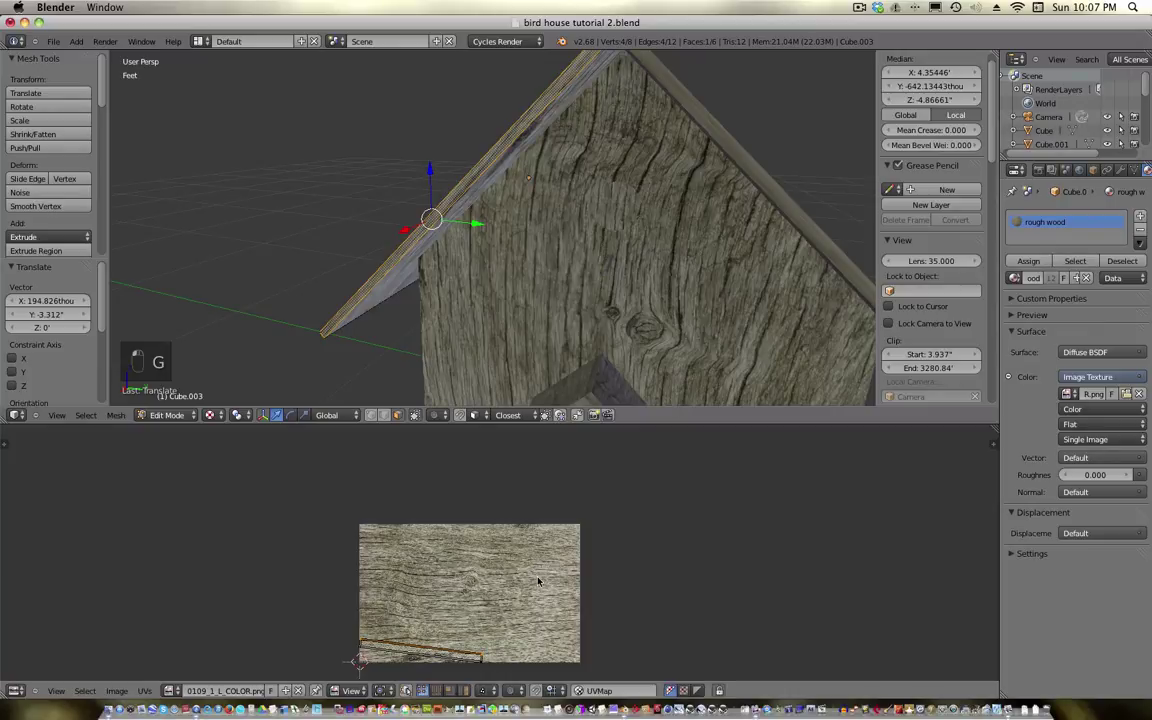
Select the whole roof-edge UV strip, rotate it by about -92.4°, and move it about 5.26" across and 1.234' up onto the wood image
{"action": "key", "text": "a"}
{"action": "key", "text": "a"}
{"action": "key", "text": "a"}
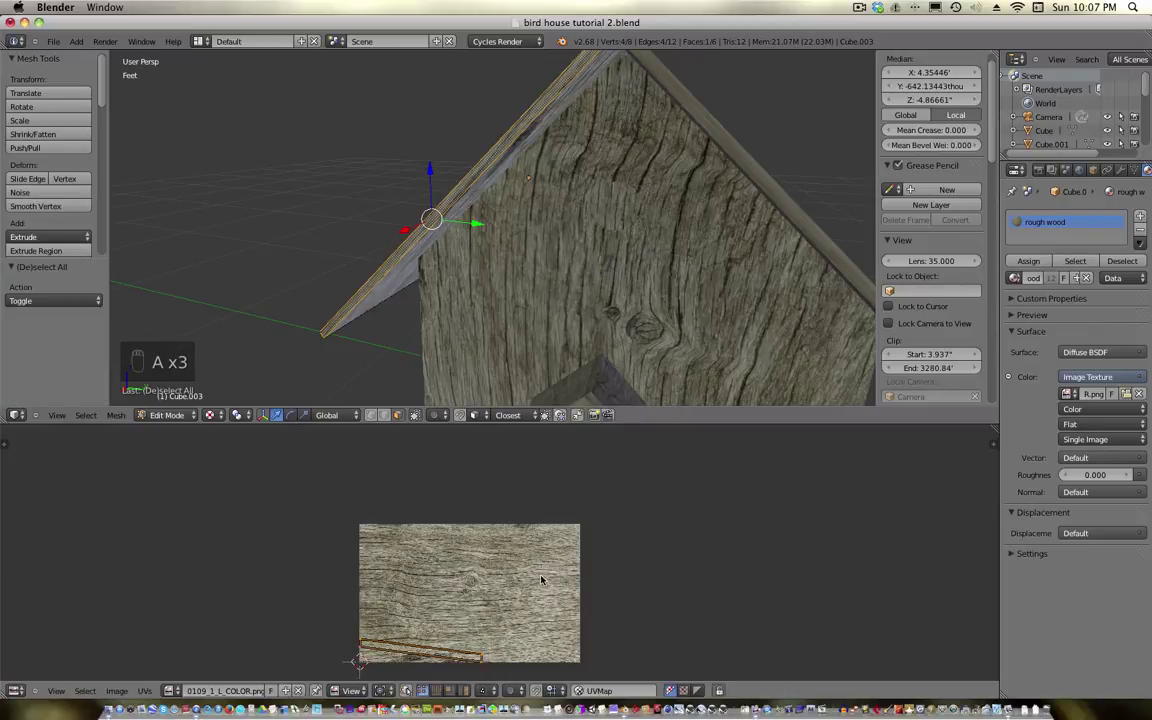
{"action": "key", "text": "r"}
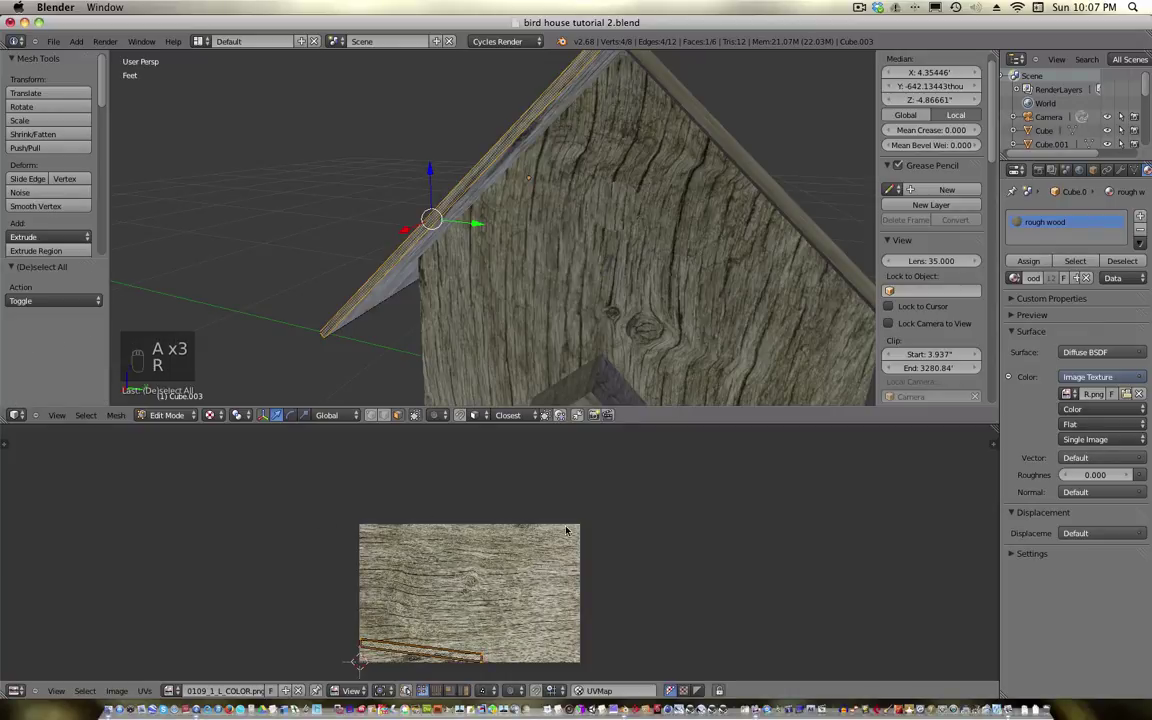
{"action": "key", "text": "r"}
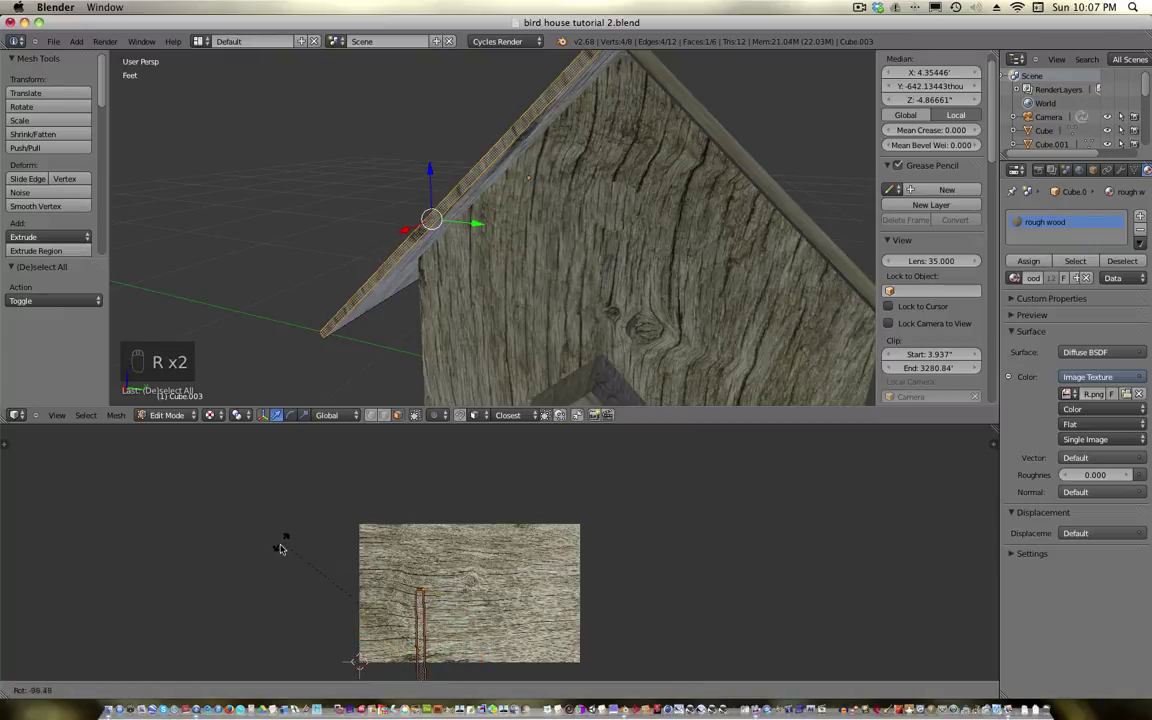
{"action": "left_click", "coordinate": [295, 533]}
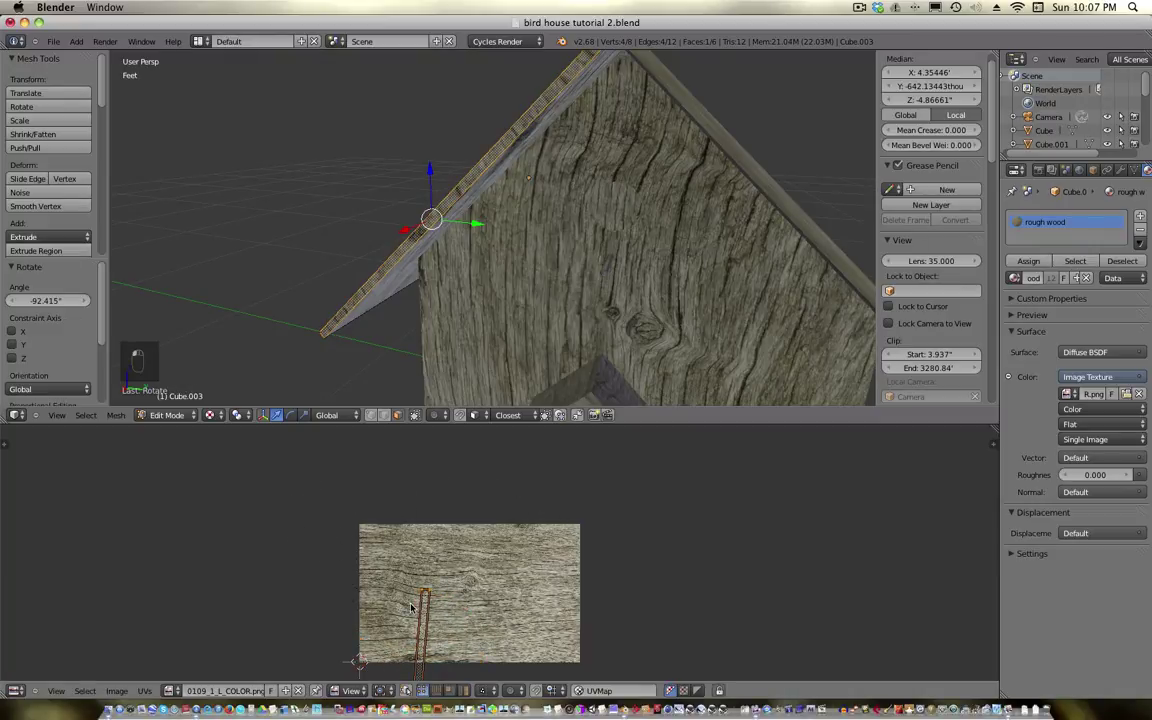
{"action": "key", "text": "g"}
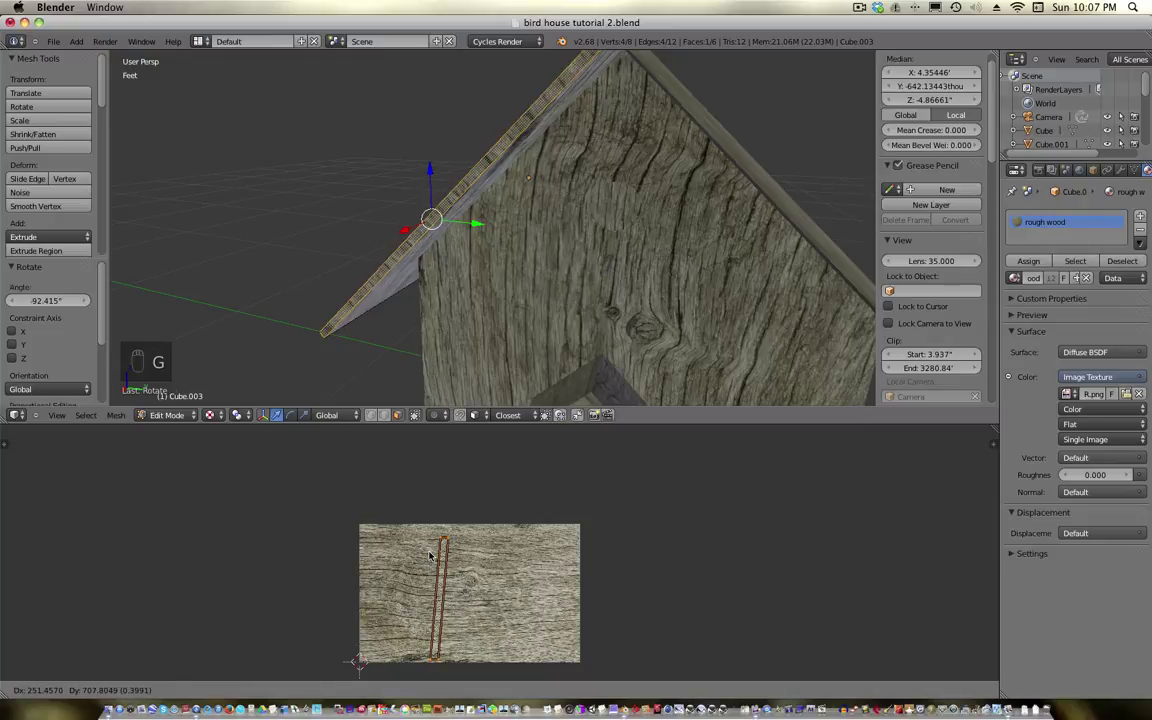
{"action": "left_click", "coordinate": [432, 548]}
{"action": "mouse_move", "coordinate": [395, 378]}
{"action": "middle_mouse_down"}
{"action": "mouse_move", "coordinate": [388, 368]}
{"action": "mouse_move", "coordinate": [406, 383]}
{"action": "mouse_move", "coordinate": [393, 348]}
{"action": "mouse_move", "coordinate": [395, 398]}
{"action": "middle_mouse_up"}
{"action": "middle_click_drag", "start_coordinate": [420, 338], "coordinate": [425, 360]}
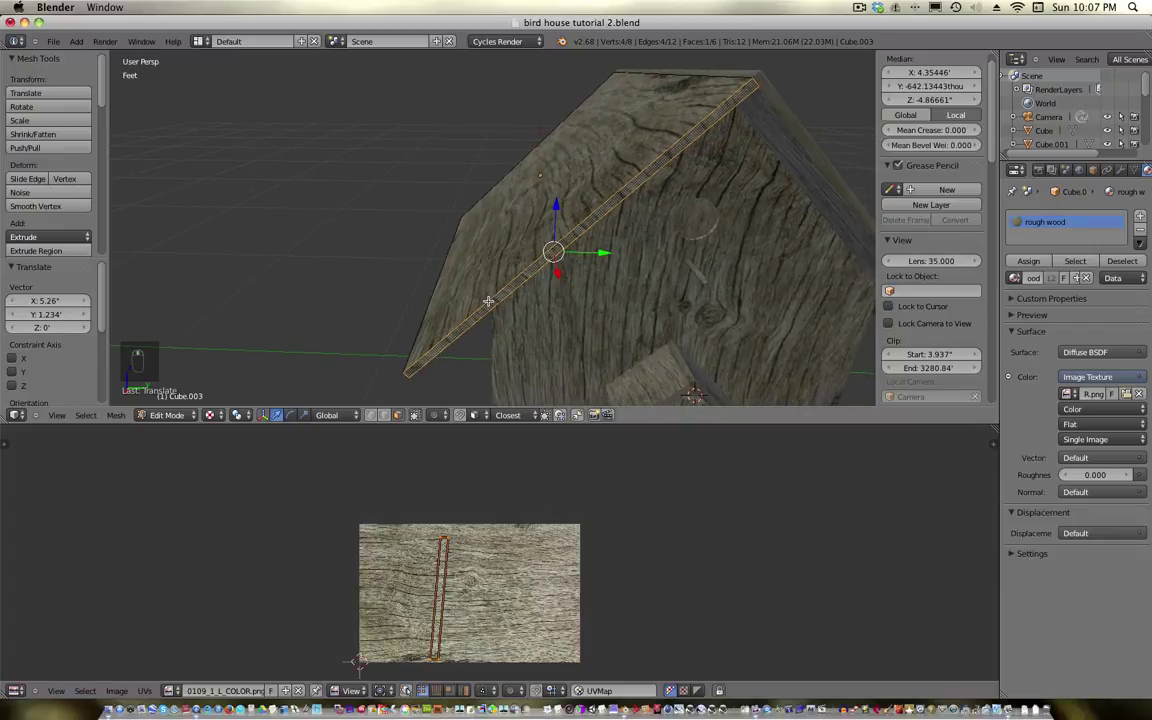
{"action": "key", "text": "Tab"}
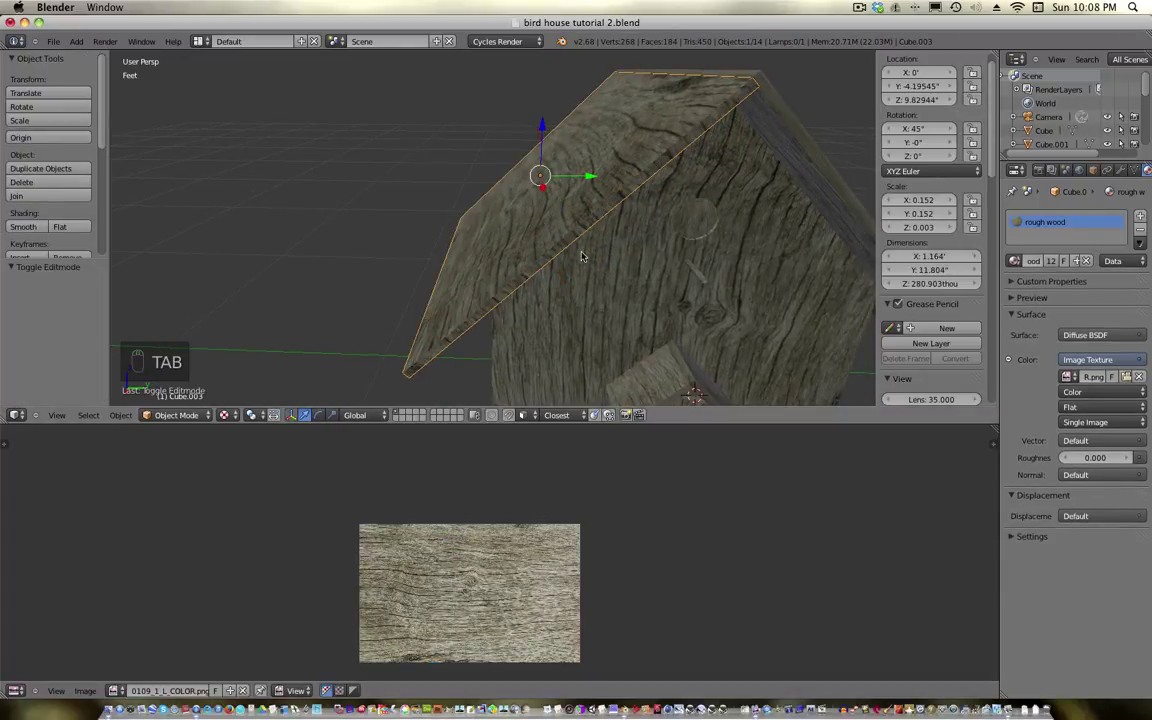
Select the thin front edge face of the right roof panel and unwrap it
{"action": "middle_click_drag", "start_coordinate": [558, 333], "coordinate": [652, 263]}
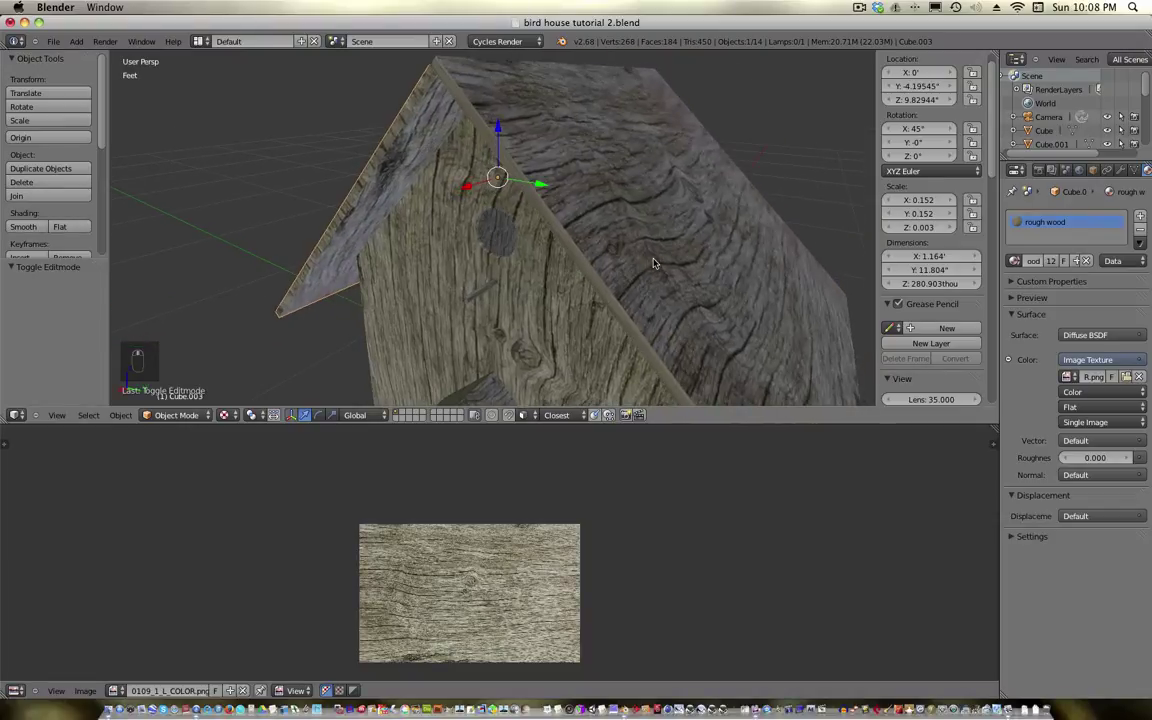
{"action": "key", "text": "Tab"}
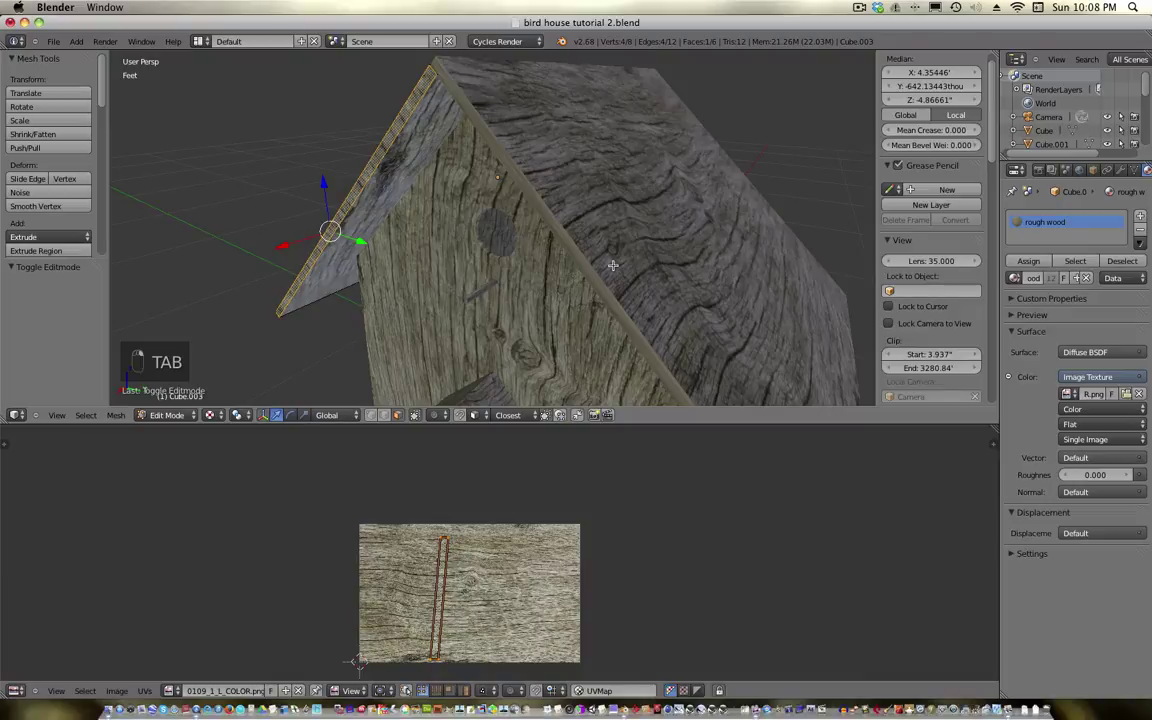
{"action": "key", "text": "Tab"}
{"action": "right_click", "coordinate": [600, 276]}
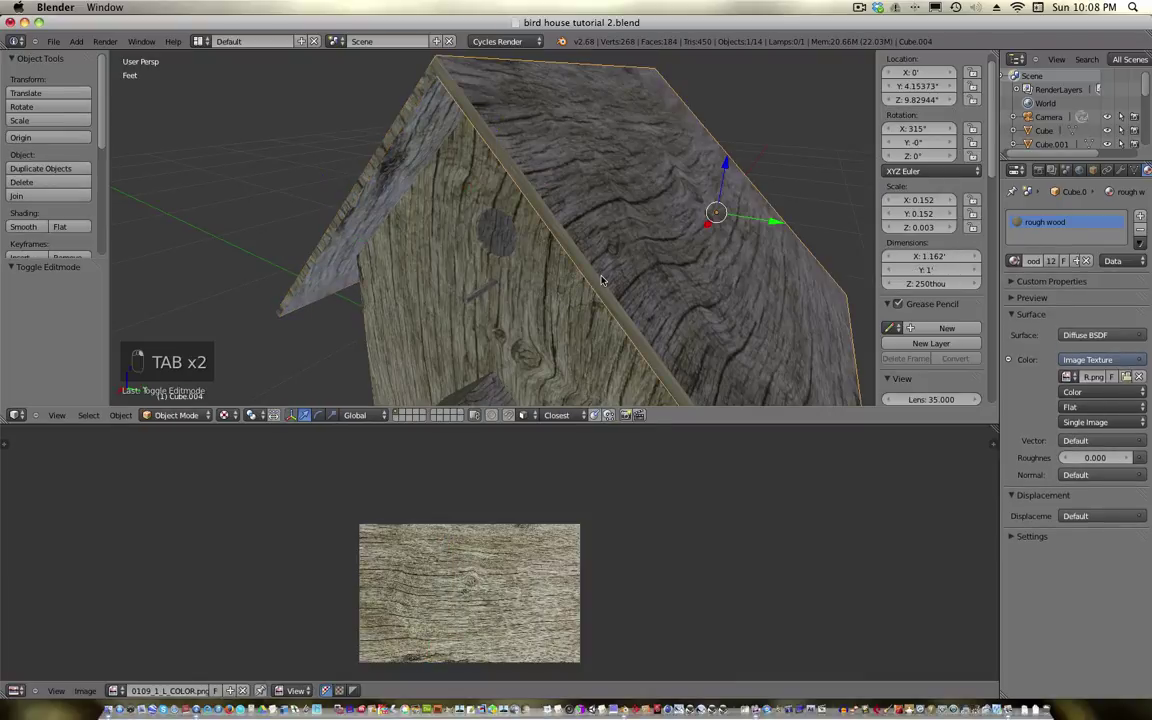
{"action": "key", "text": "Tab"}
{"action": "right_click", "coordinate": [591, 270]}
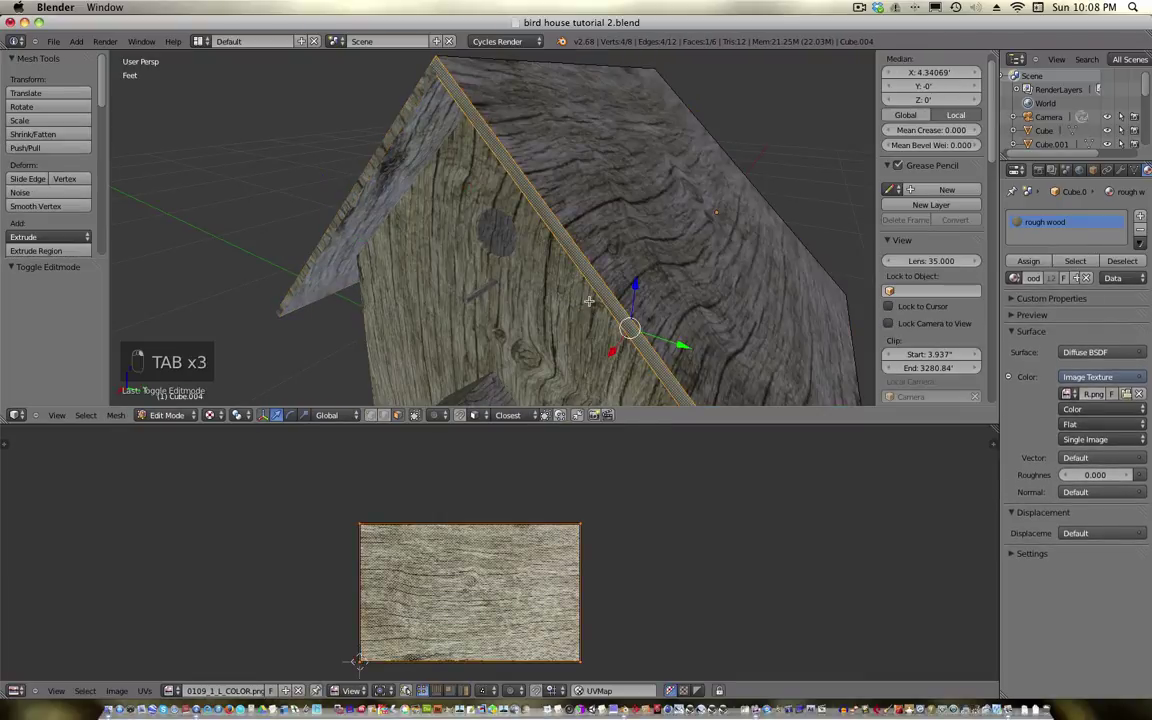
{"action": "key", "text": "u"}
{"action": "left_click", "coordinate": [591, 299]}
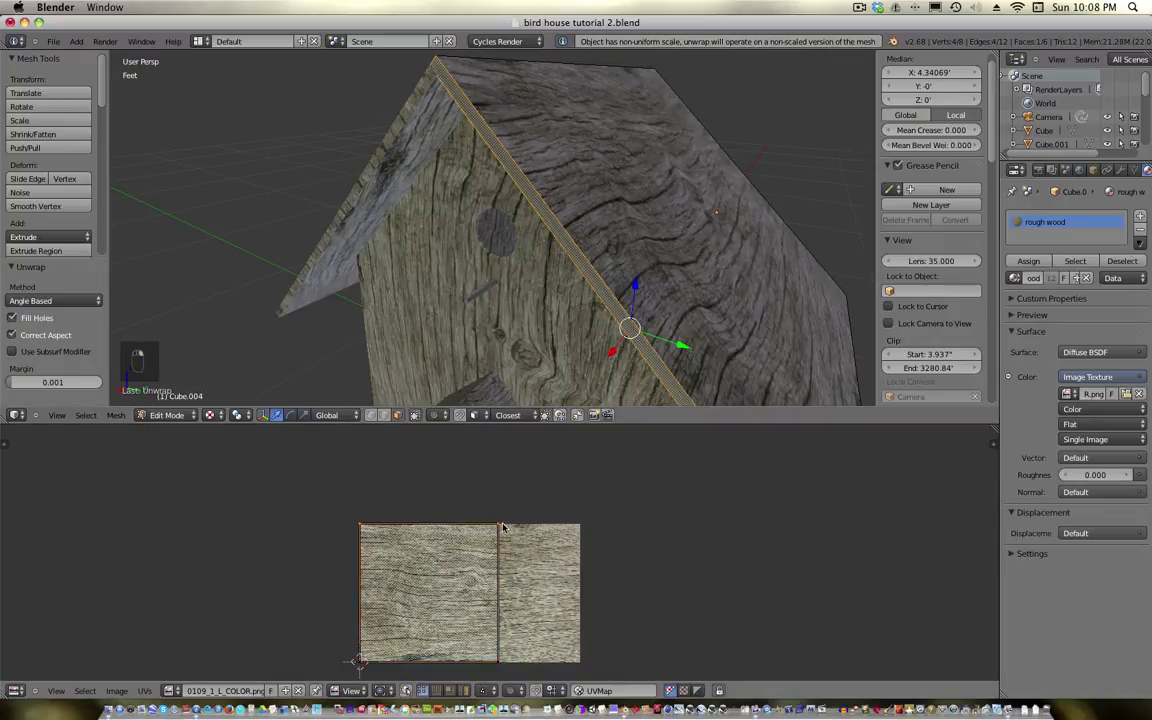
Lower the top-edge UVs of the right roof panel's unwrapped edge by about 3.052' to form a thin strip
{"action": "key", "text": "g"}
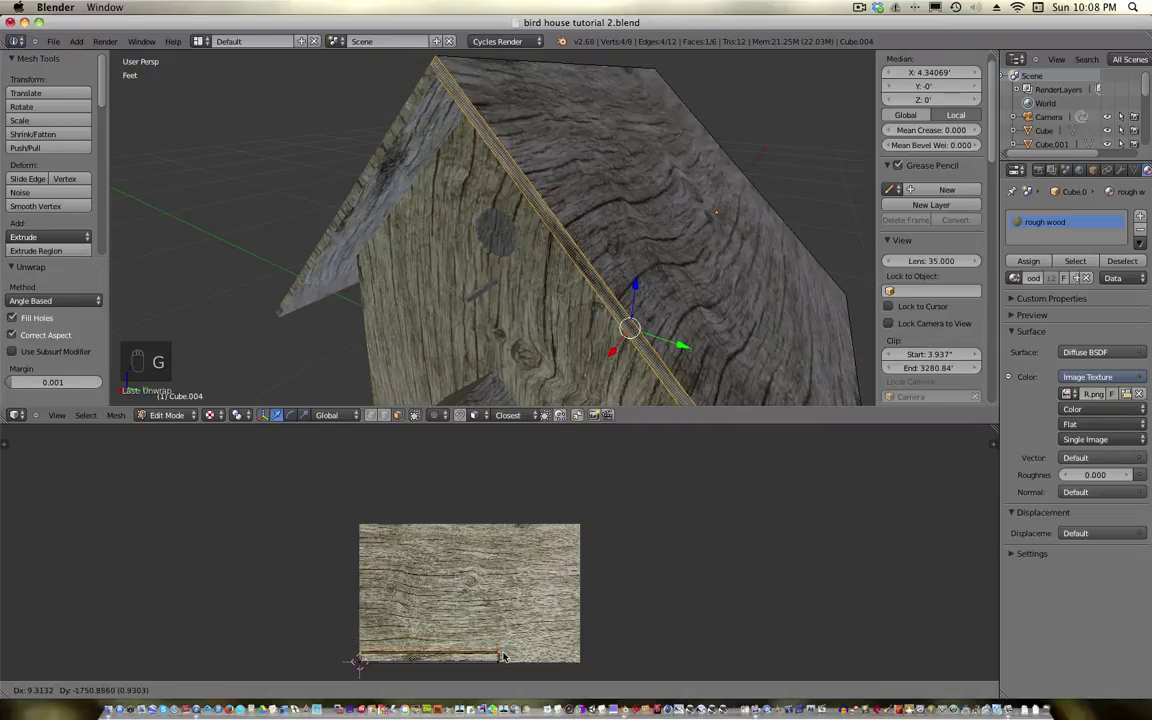
{"action": "left_click", "coordinate": [503, 656]}
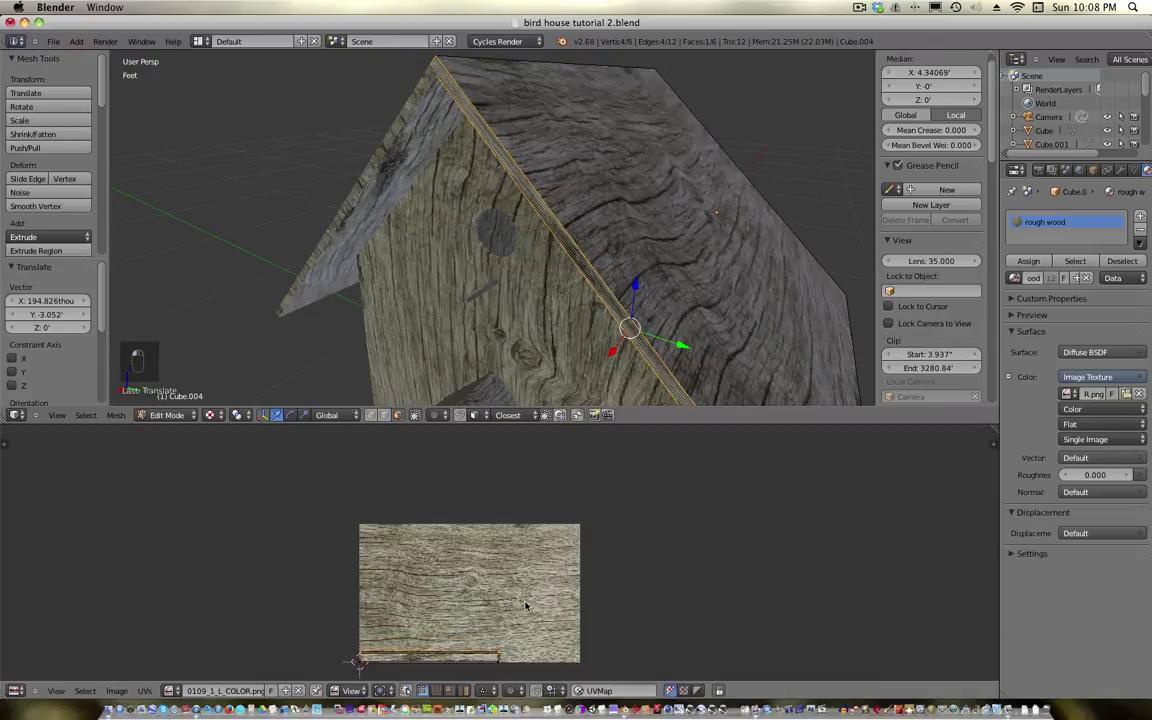
{"action": "key", "text": "Tab"}
{"action": "key", "text": "Tab"}
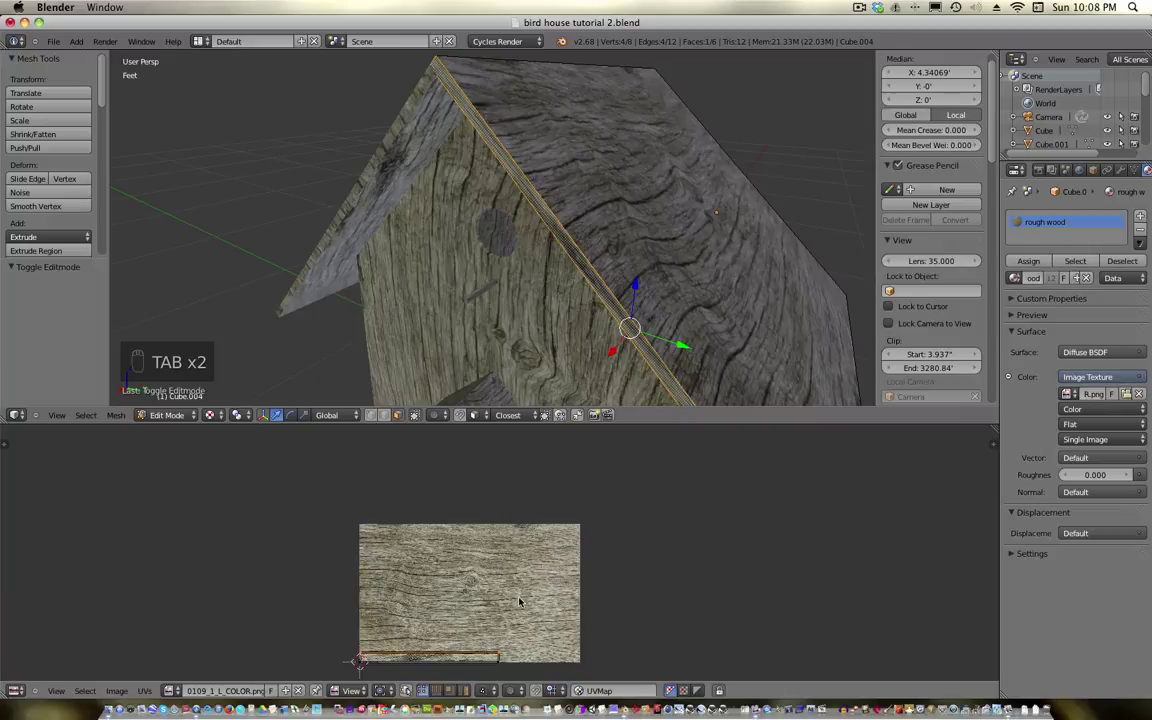
Select the whole roof-edge UV strip, rotate it about -95°, and move it about -4.871" across and 1.461' up onto the wood image
{"action": "key", "text": "a"}
{"action": "key", "text": "a"}
{"action": "key", "text": "a"}
{"action": "key", "text": "a"}
{"action": "key", "text": "a"}
{"action": "key", "text": "r"}
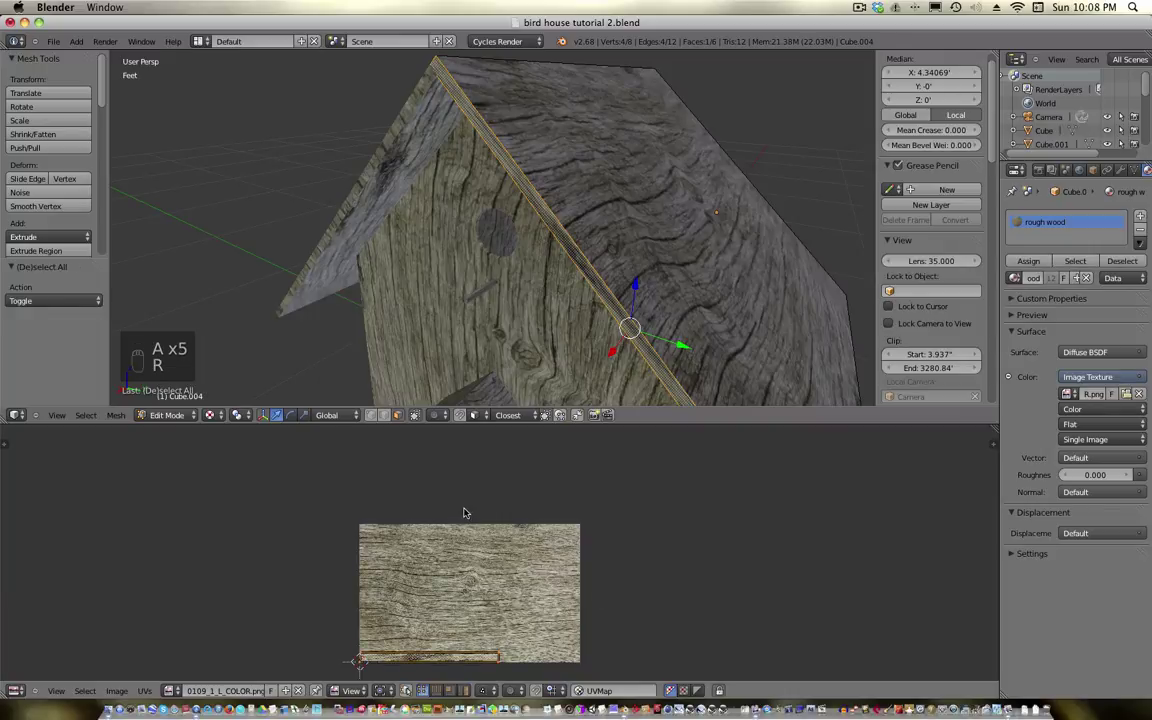
{"action": "key", "text": "r"}
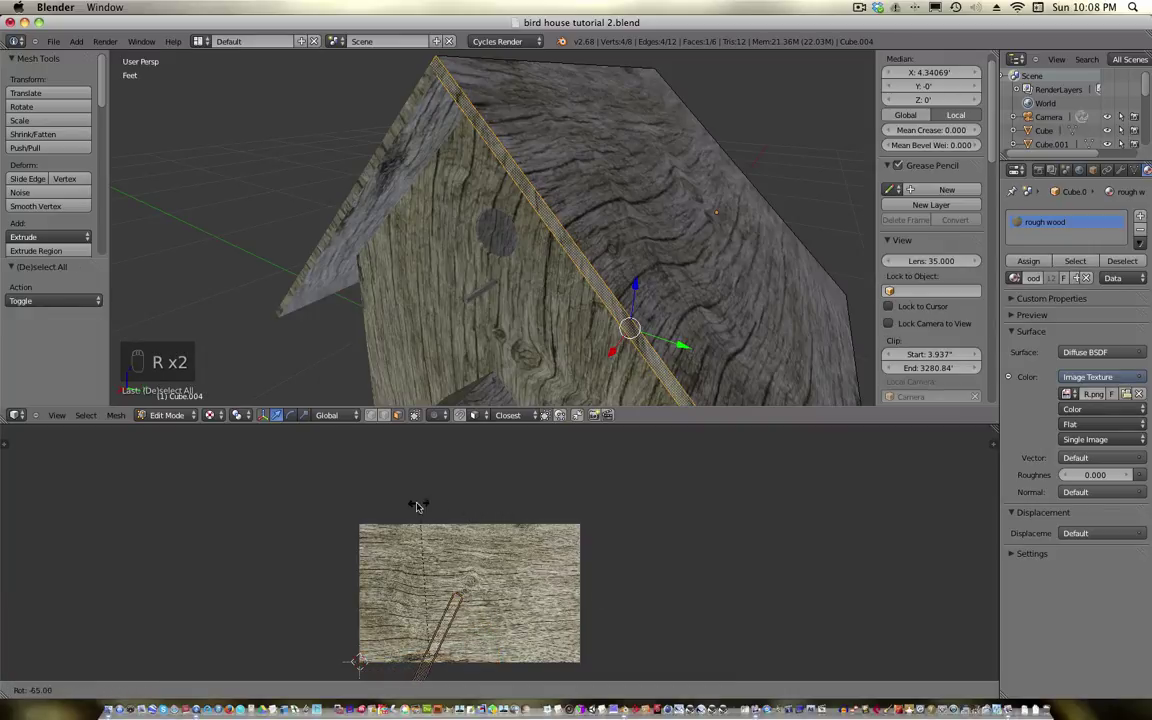
{"action": "left_click", "coordinate": [334, 511]}
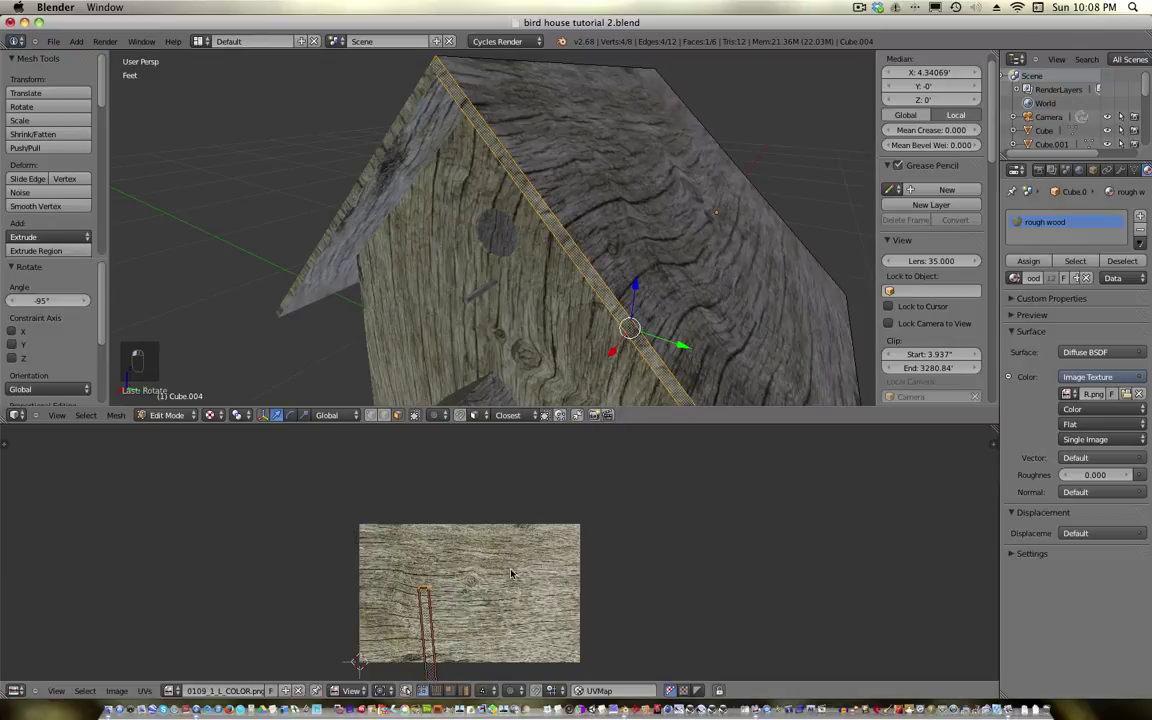
{"action": "key", "text": "g"}
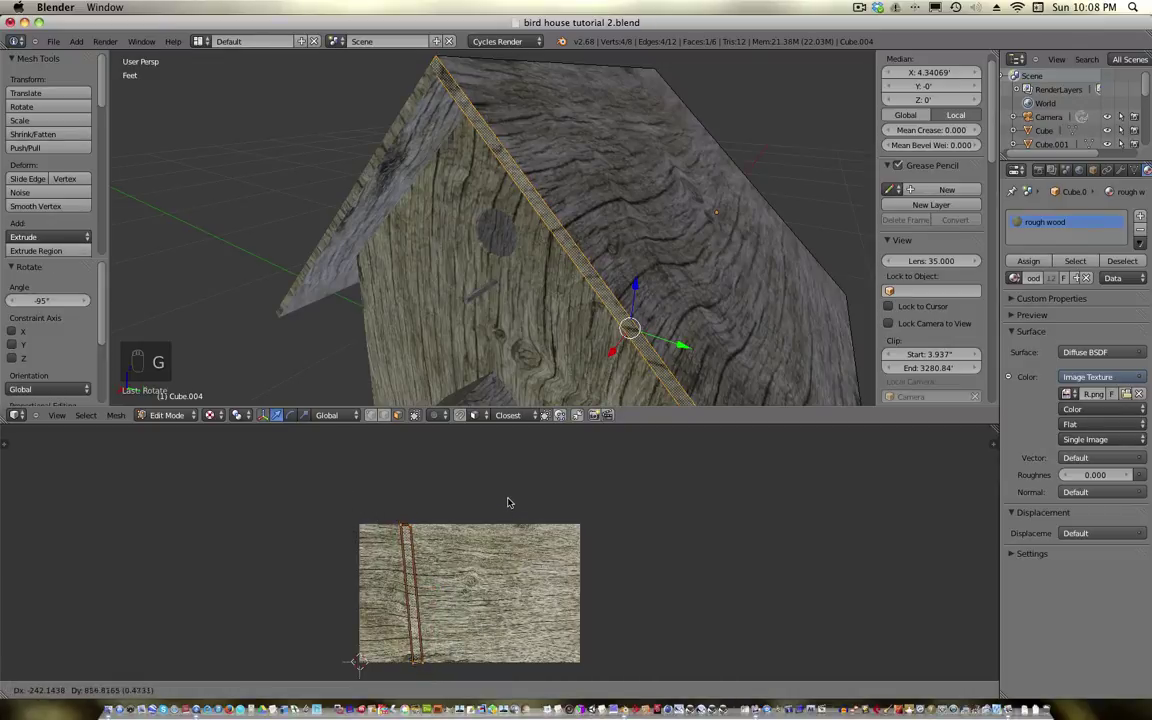
{"action": "left_click", "coordinate": [508, 502]}
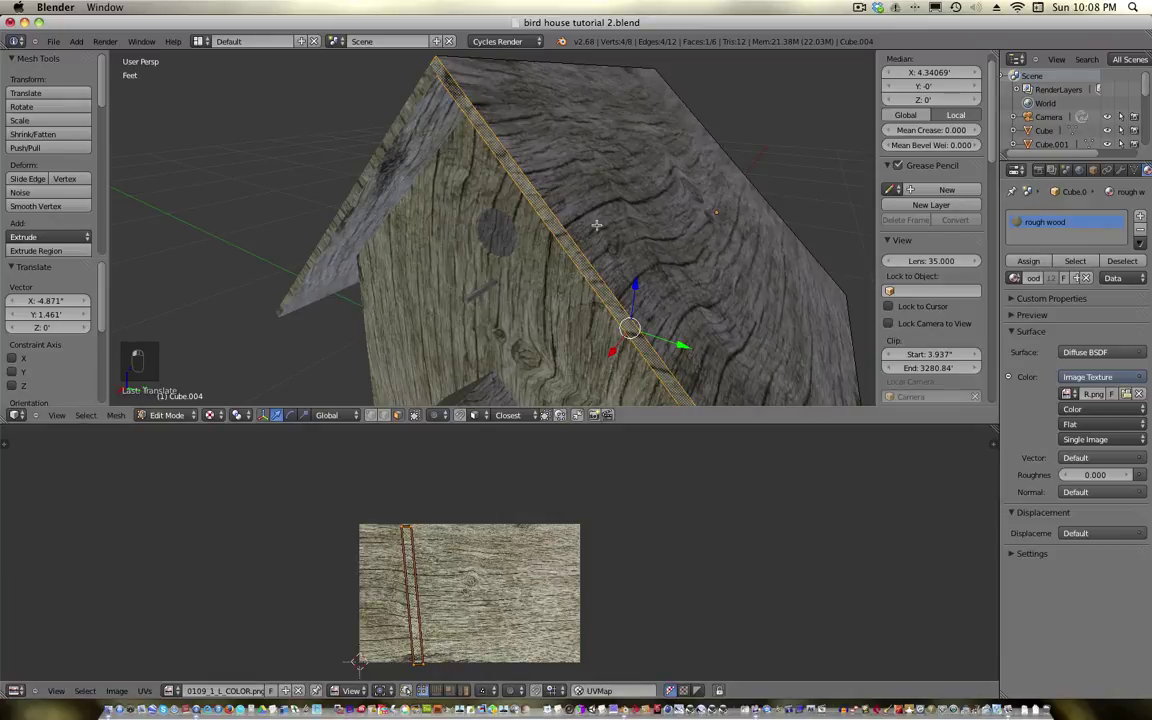
Select the thin front edge face on the right panel of the small lower roof and unwrap it
{"action": "key", "text": "Tab"}
{"action": "middle_click_drag", "start_coordinate": [590, 238], "coordinate": [553, 186]}
{"action": "right_click", "coordinate": [553, 186]}
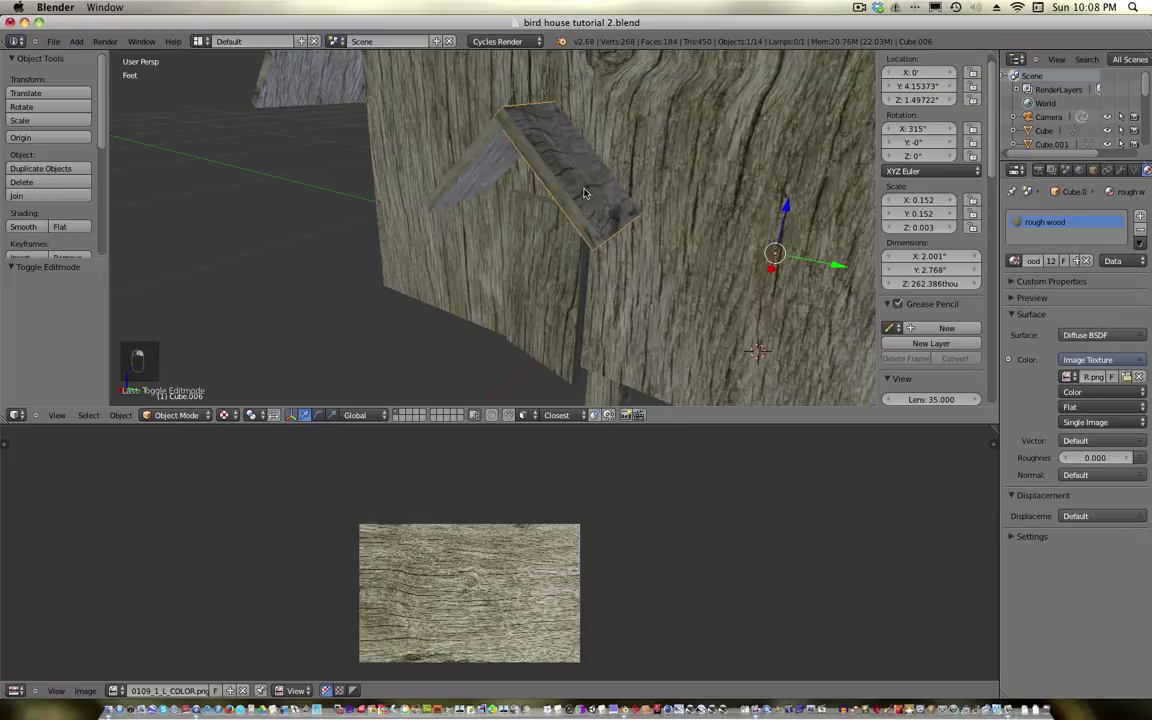
{"action": "key", "text": "Tab"}
{"action": "right_click", "coordinate": [561, 193]}
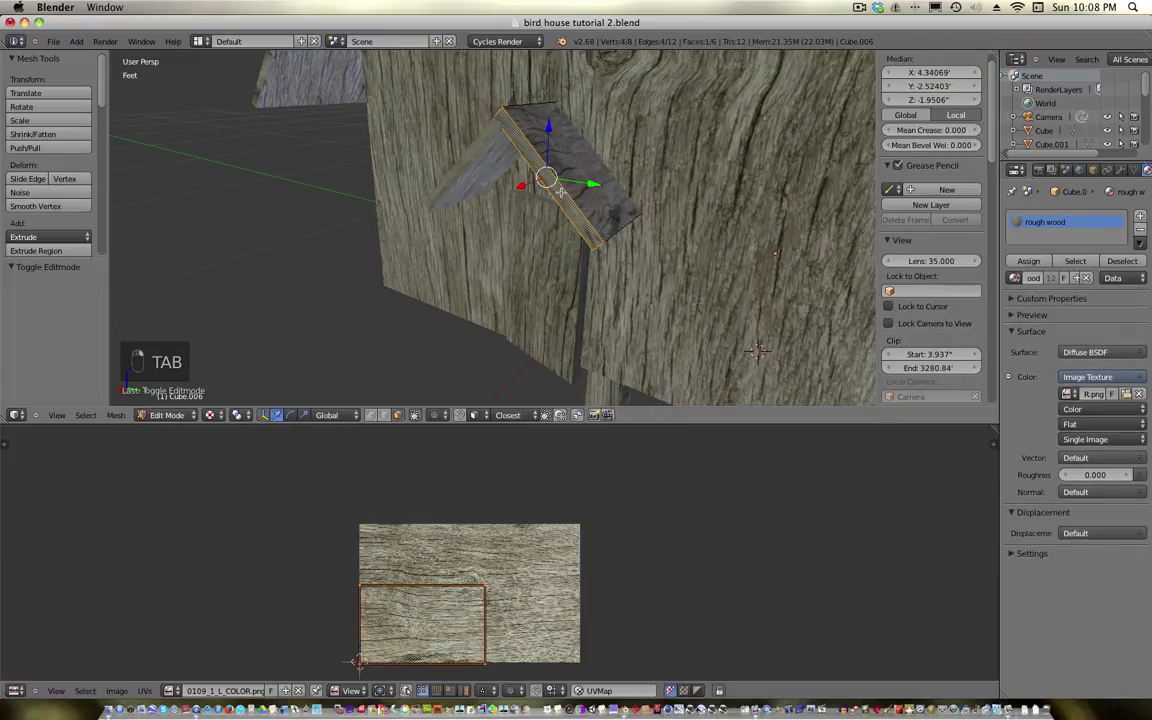
{"action": "key", "text": "u"}
{"action": "left_click", "coordinate": [540, 194]}
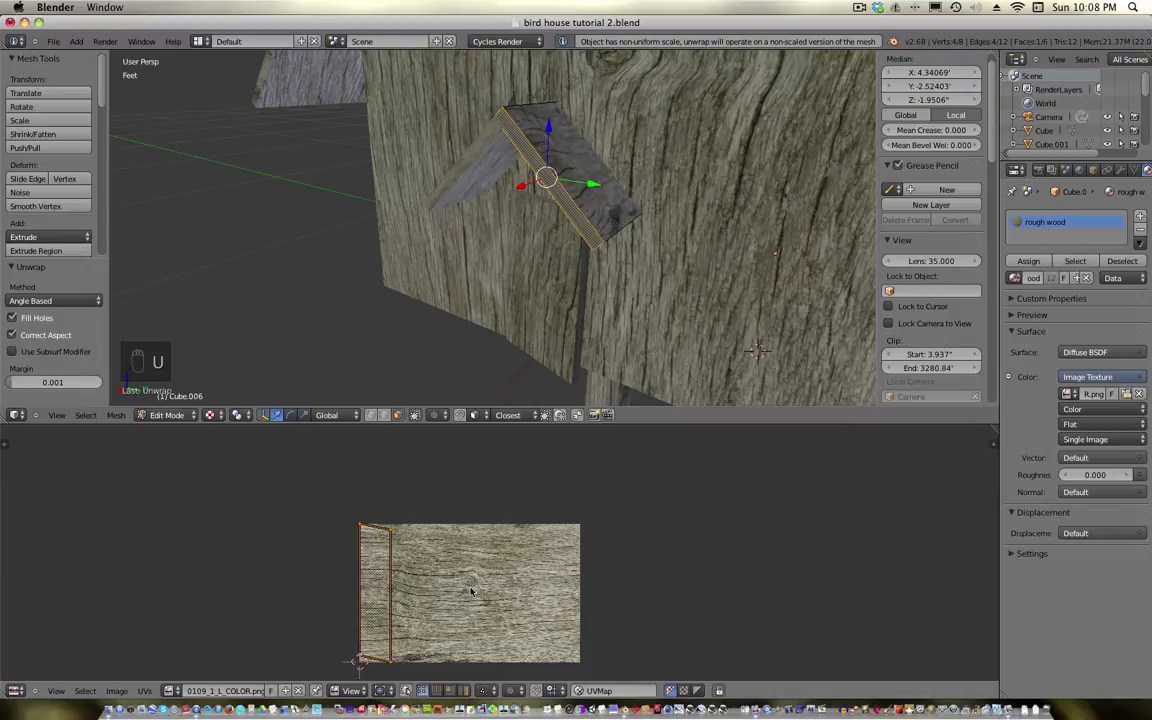
{"action": "key", "text": "r"}
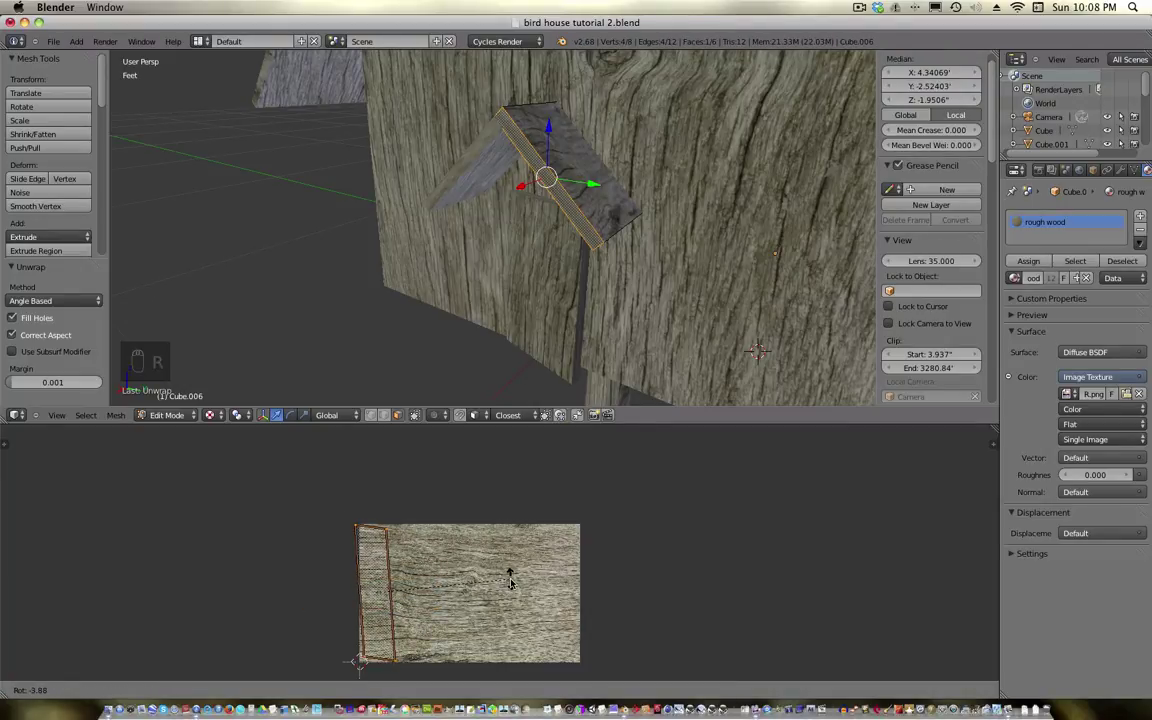
{"action": "left_click", "coordinate": [434, 579]}
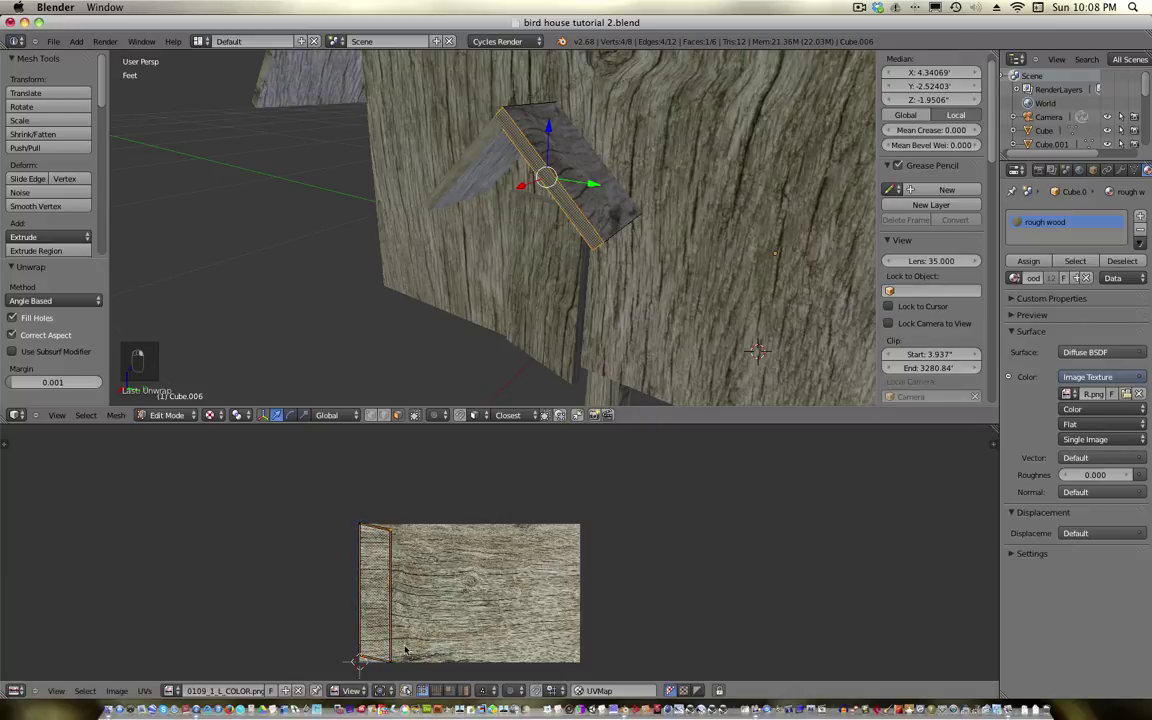
{"action": "key", "text": "g"}
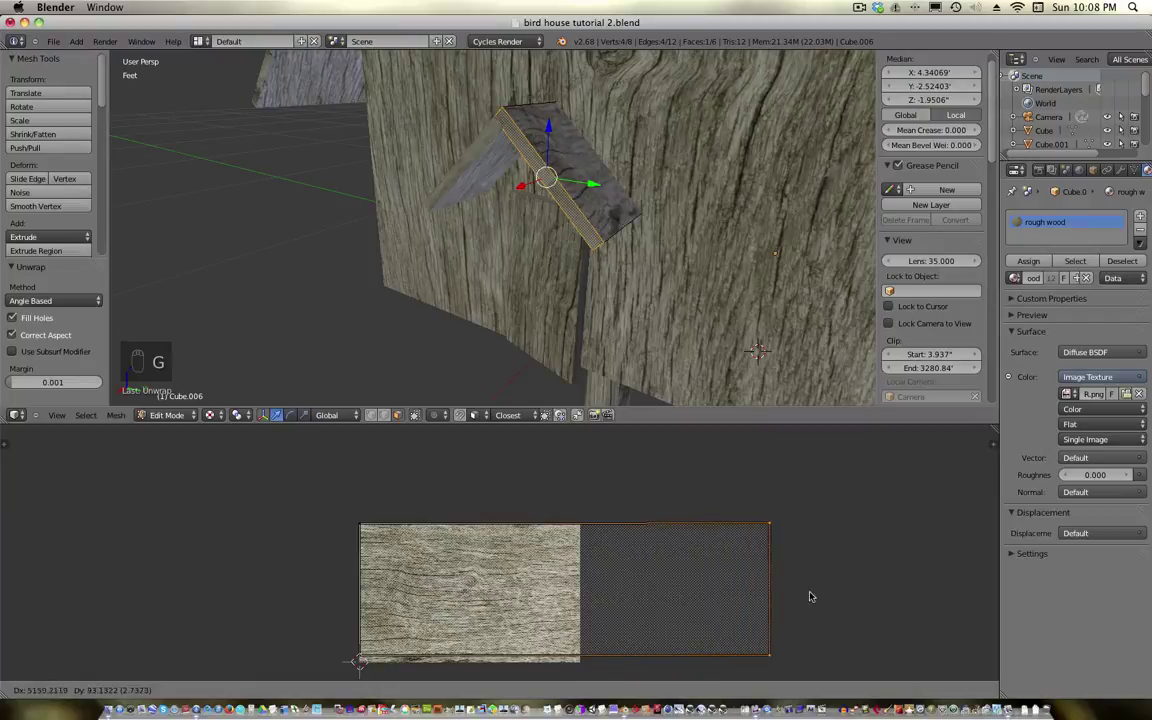
{"action": "left_click", "coordinate": [370, 528]}
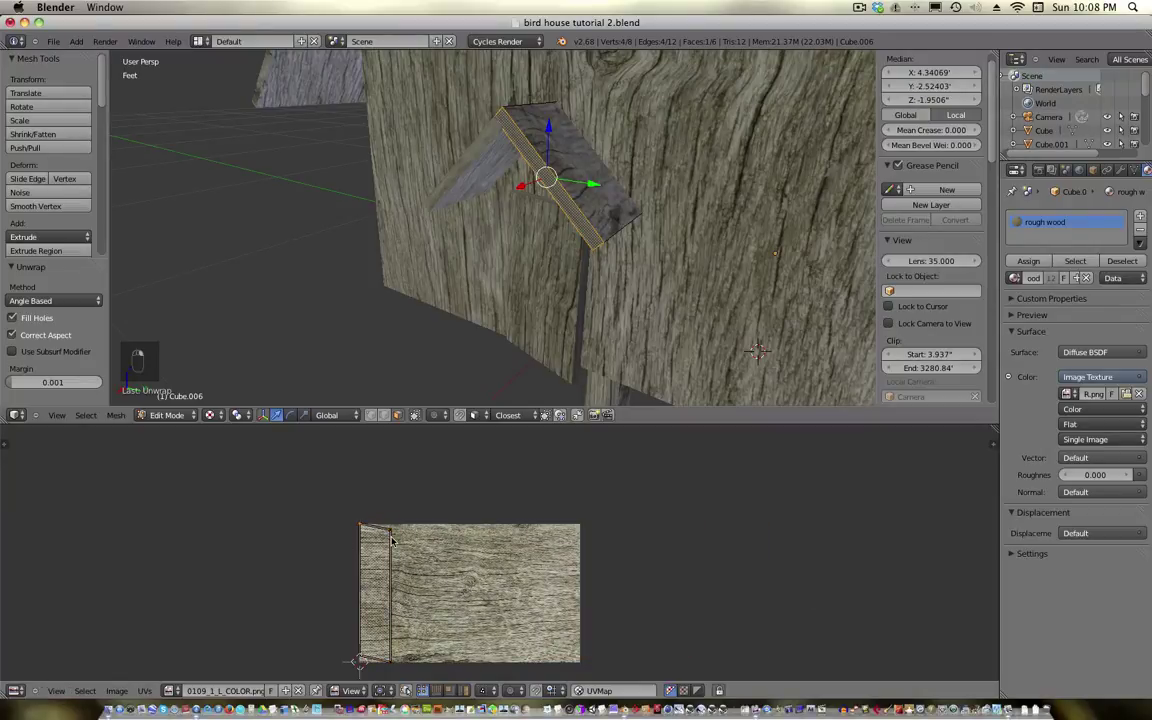
Lower the top-edge UVs of the small roof's unwrapped edge by about 3.085' to flatten them into a thin strip
{"action": "key", "text": "g"}
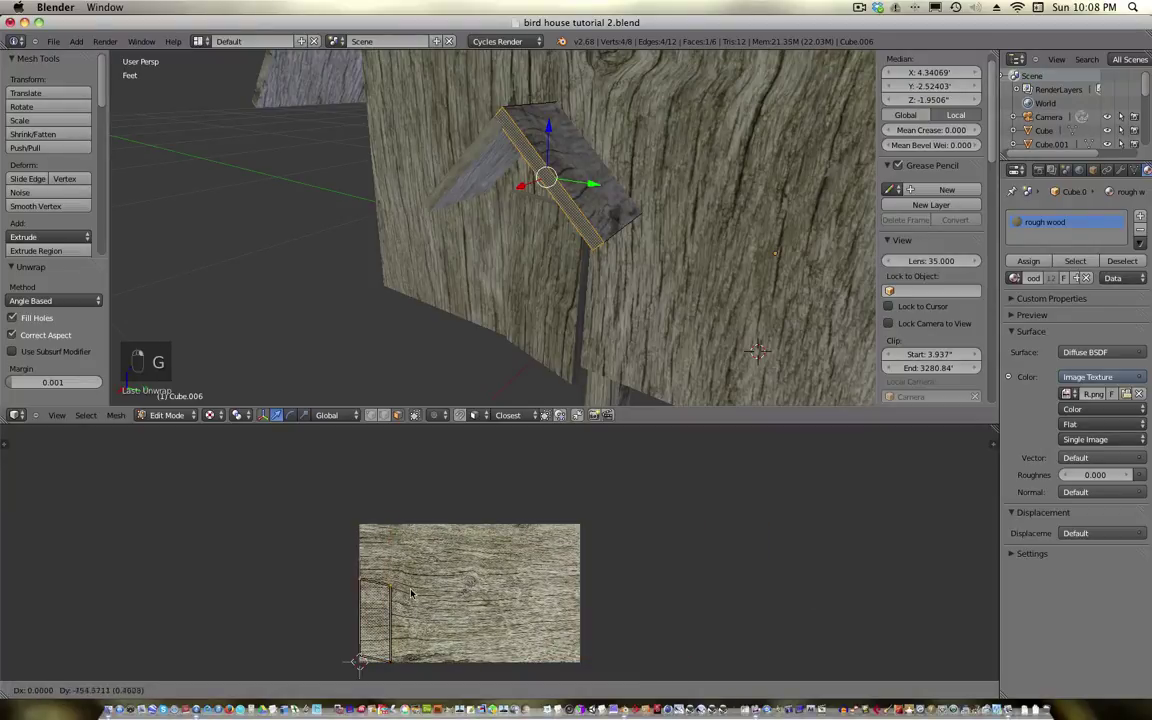
{"action": "left_click", "coordinate": [408, 660]}
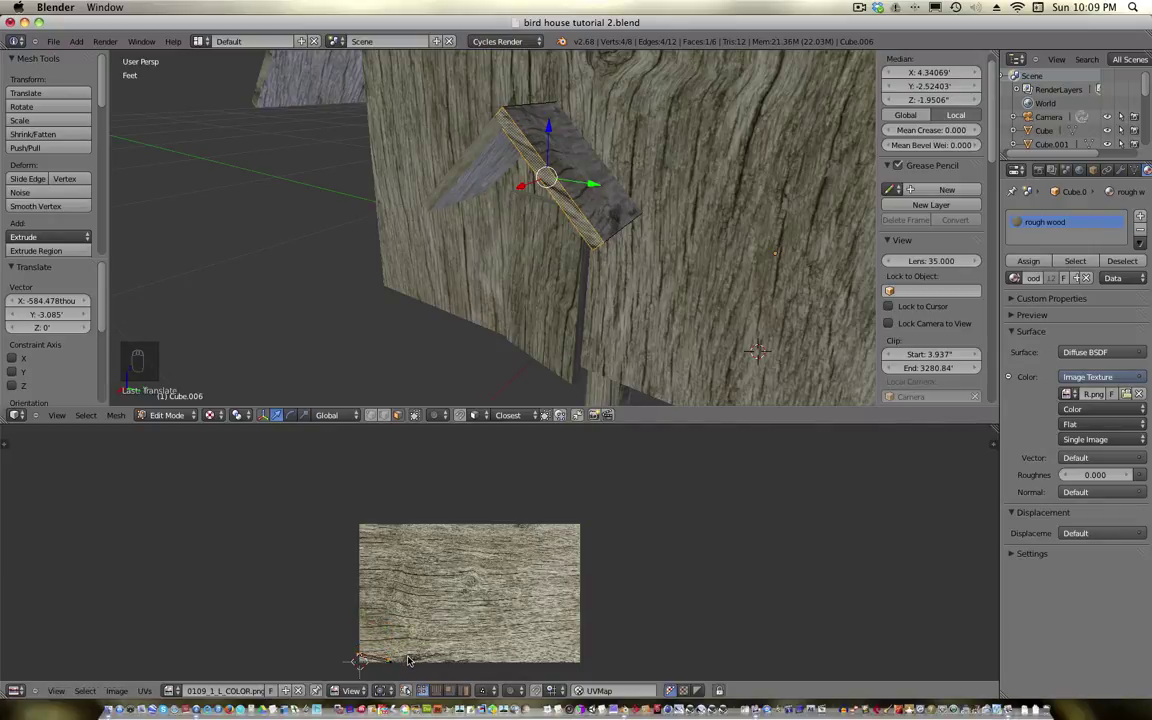
{"action": "key", "text": "s"}
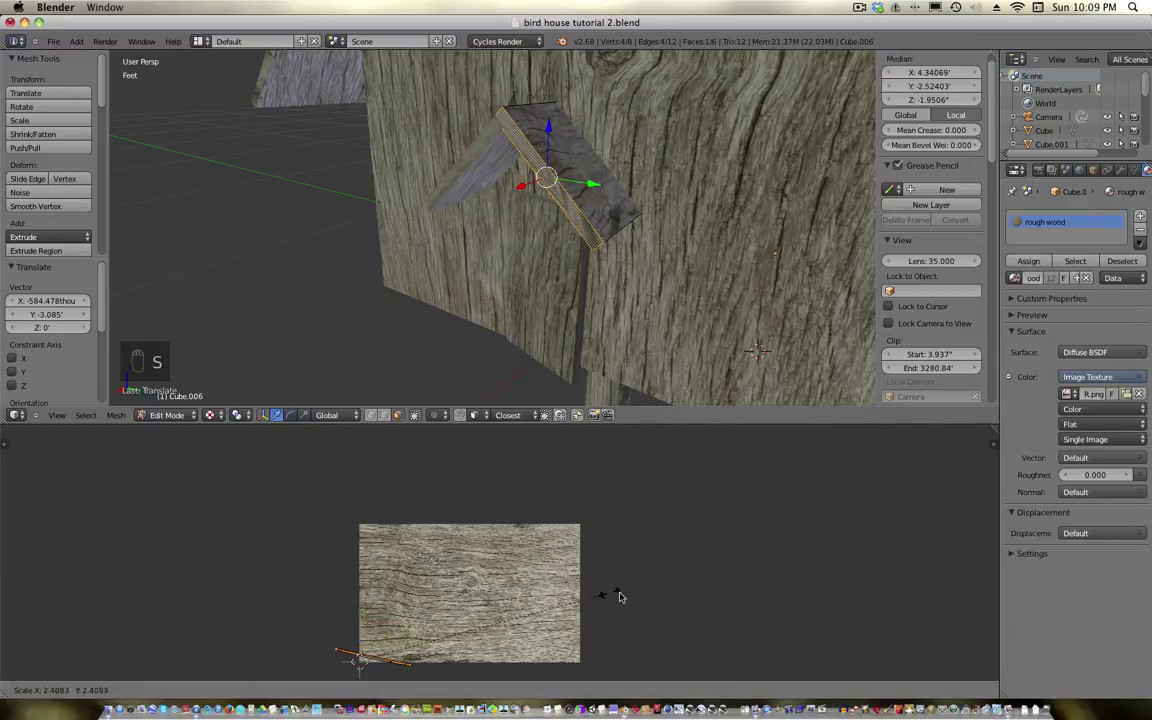
{"action": "right_click", "coordinate": [525, 615]}
Select the small roof's whole edge UV strip and scale it up by about 3.391
{"action": "key", "text": "a"}
{"action": "key", "text": "a"}
{"action": "key", "text": "a"}
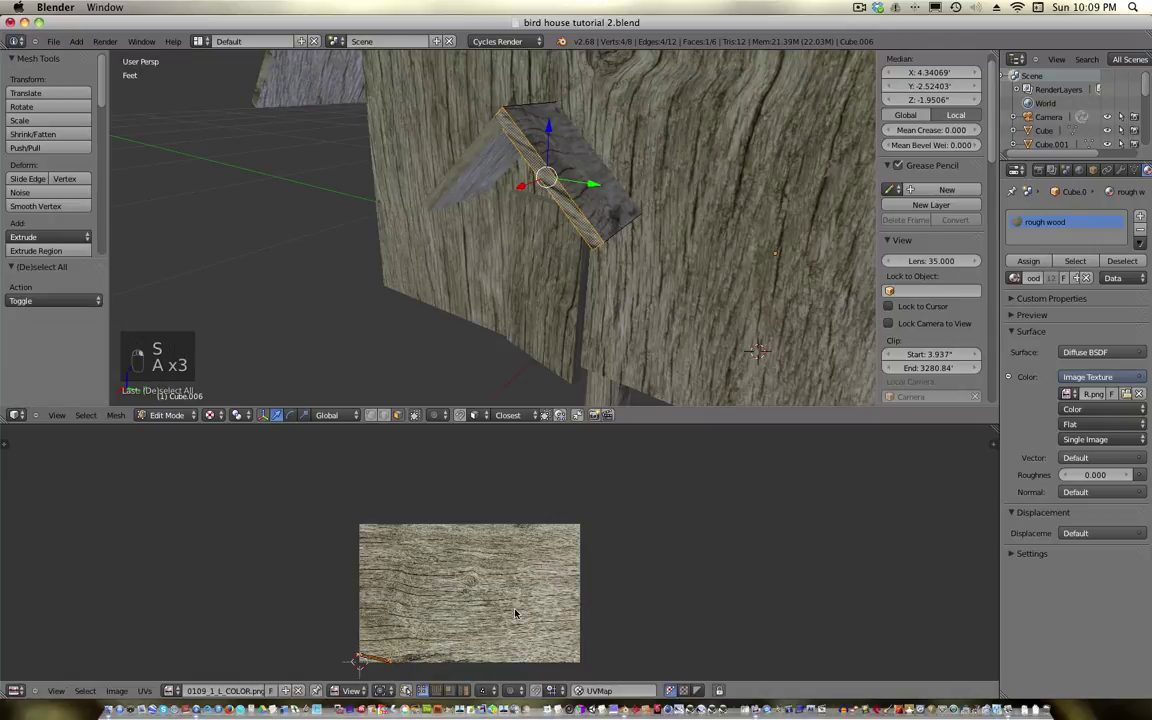
{"action": "key", "text": "s"}
{"action": "key", "text": "s"}
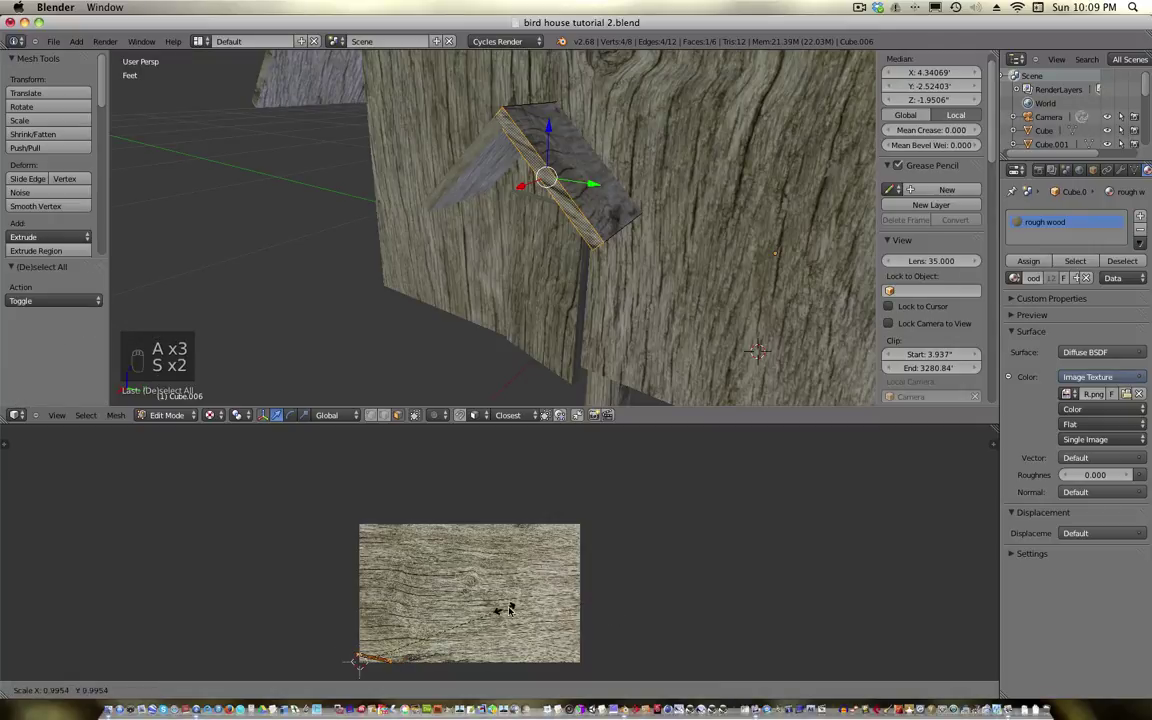
{"action": "left_click", "coordinate": [843, 576]}
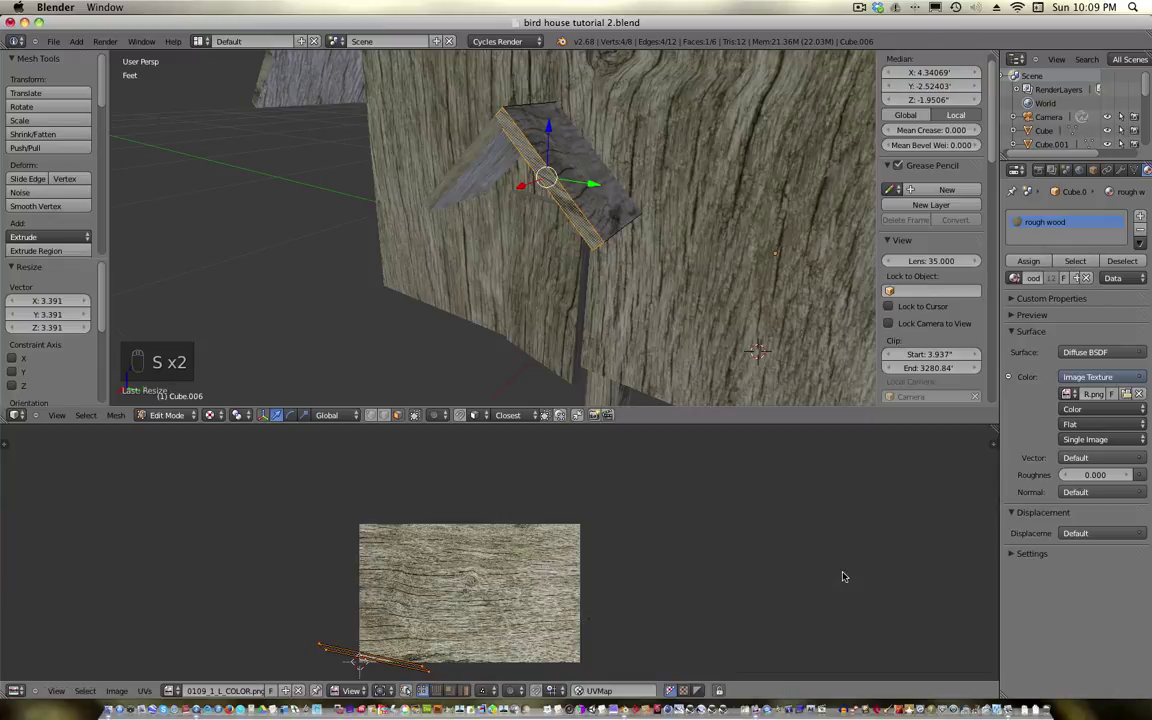
Move the enlarged strip about 1.835' across and 1.445' up onto the wood image, and rotate it about -10.044° to follow the grain
{"action": "key", "text": "g"}
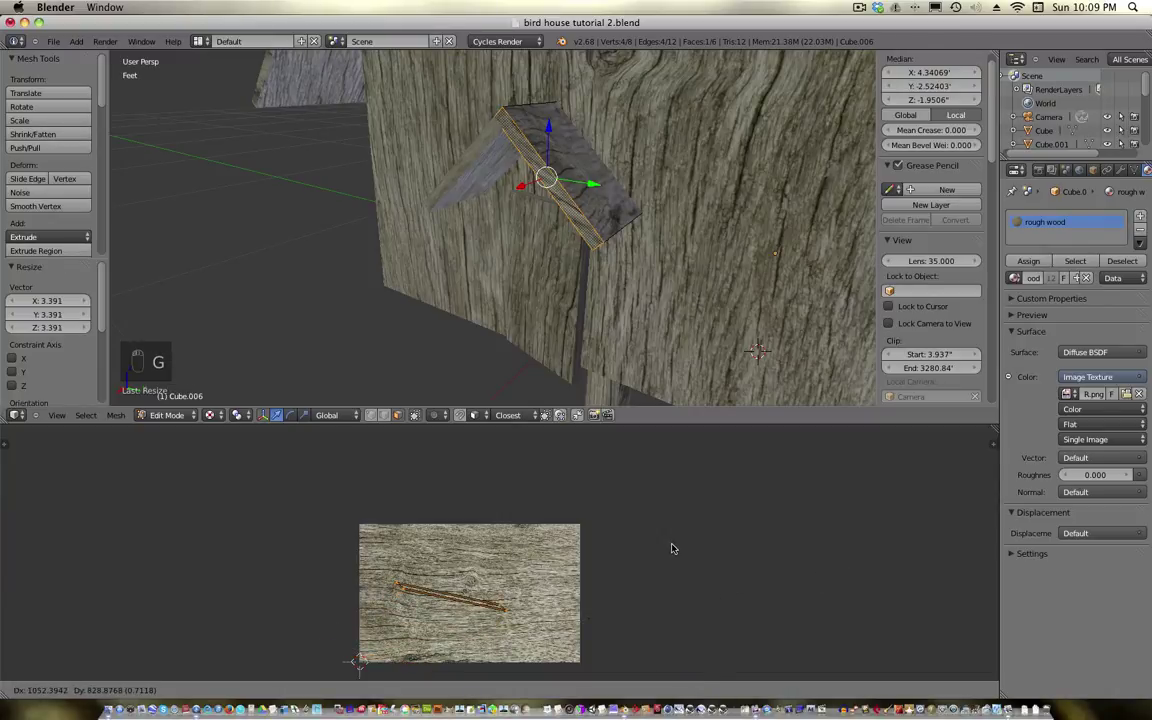
{"action": "left_click", "coordinate": [695, 550]}
{"action": "key", "text": "r"}
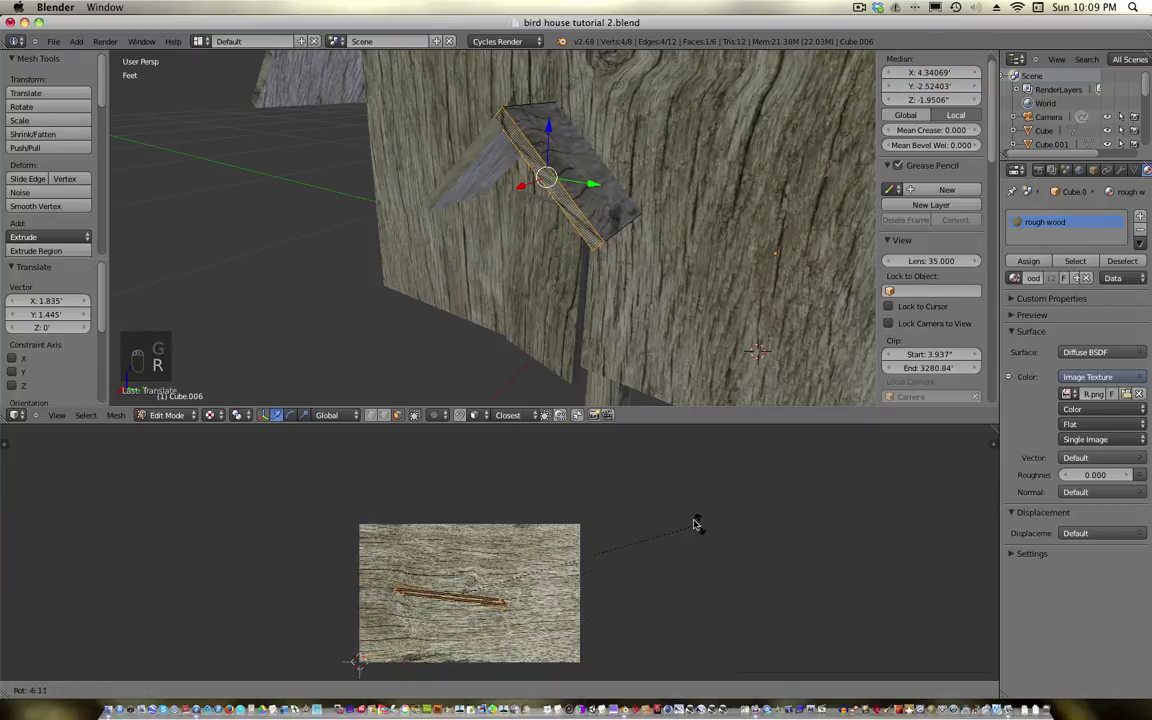
{"action": "left_click", "coordinate": [675, 518]}
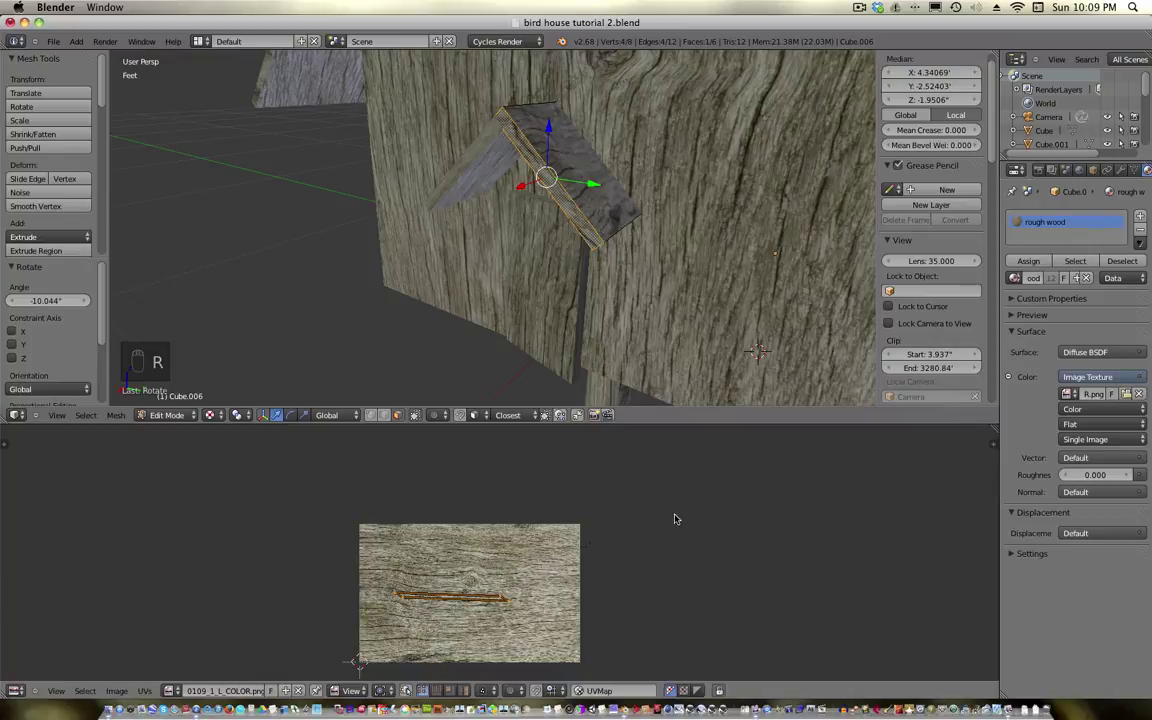
{"action": "key", "text": "Tab"}
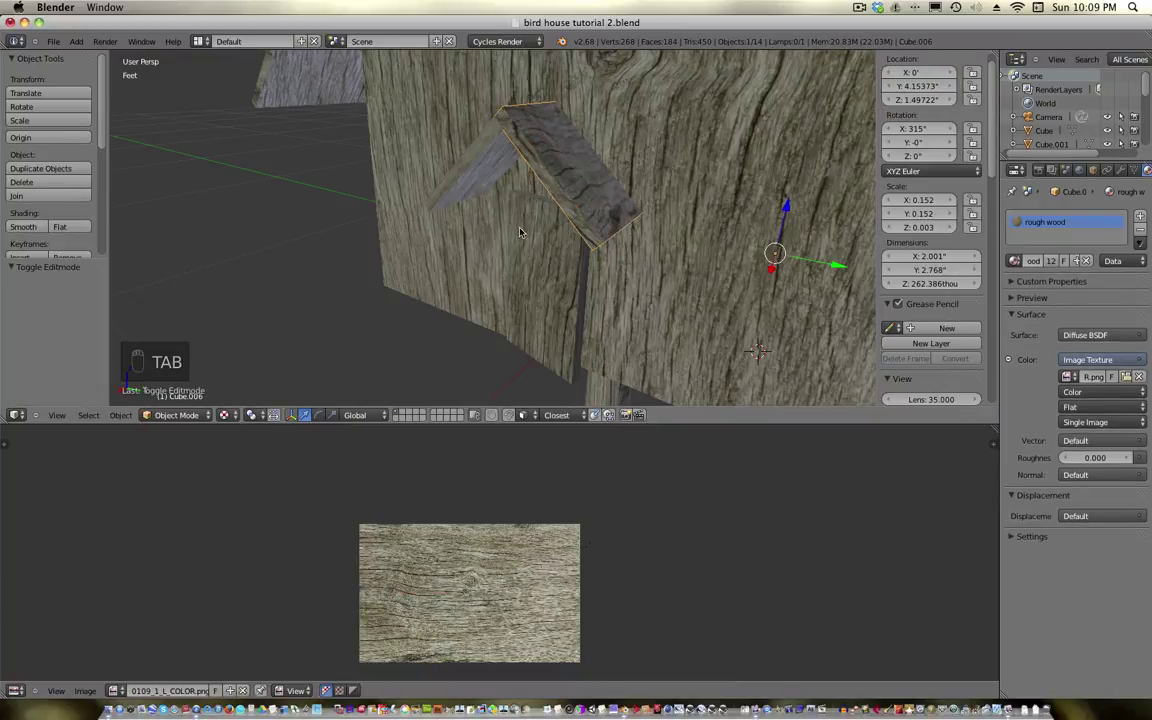
{"action": "middle_click_drag", "start_coordinate": [476, 217], "coordinate": [478, 200]}
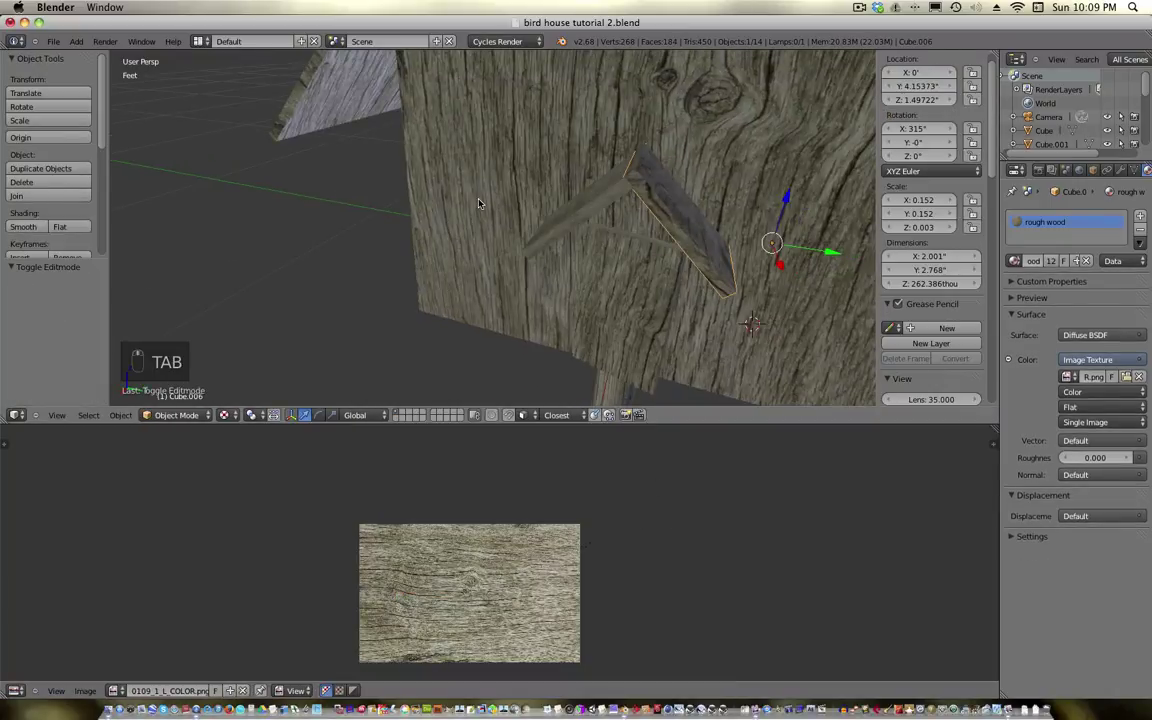
{"action": "mouse_move", "coordinate": [571, 242]}
{"action": "middle_mouse_down"}
{"action": "mouse_move", "coordinate": [547, 250]}
{"action": "mouse_move", "coordinate": [566, 230]}
{"action": "middle_mouse_up"}
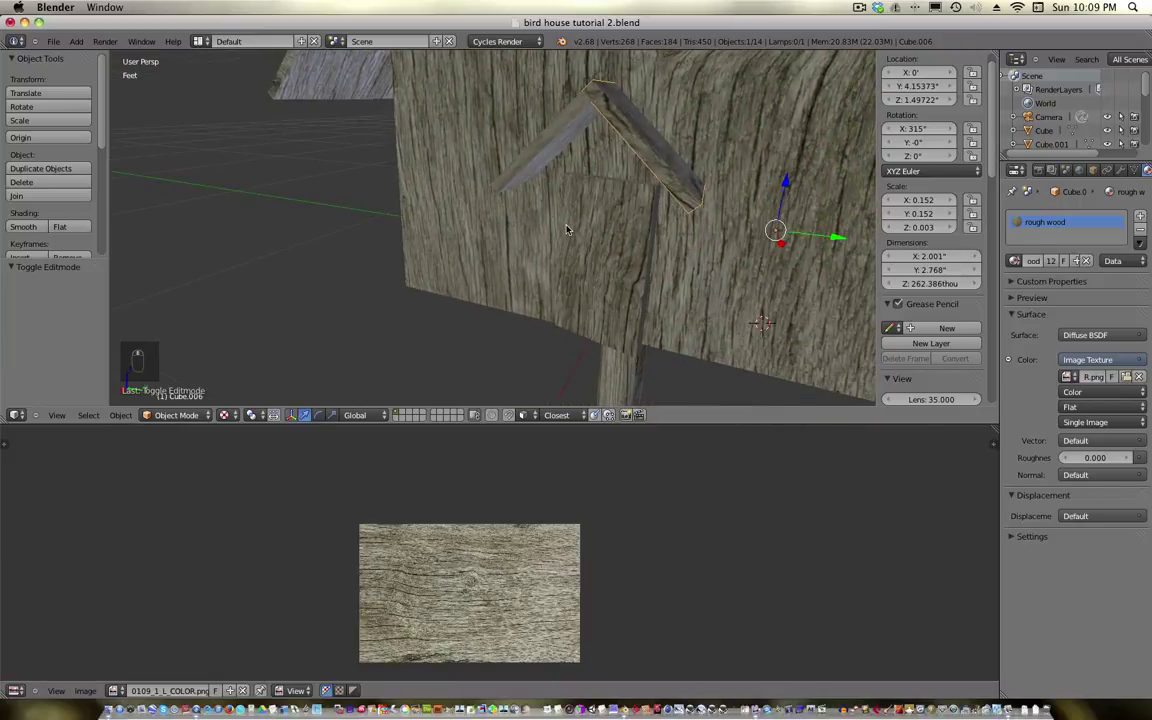
{"action": "key", "text": "Tab"}
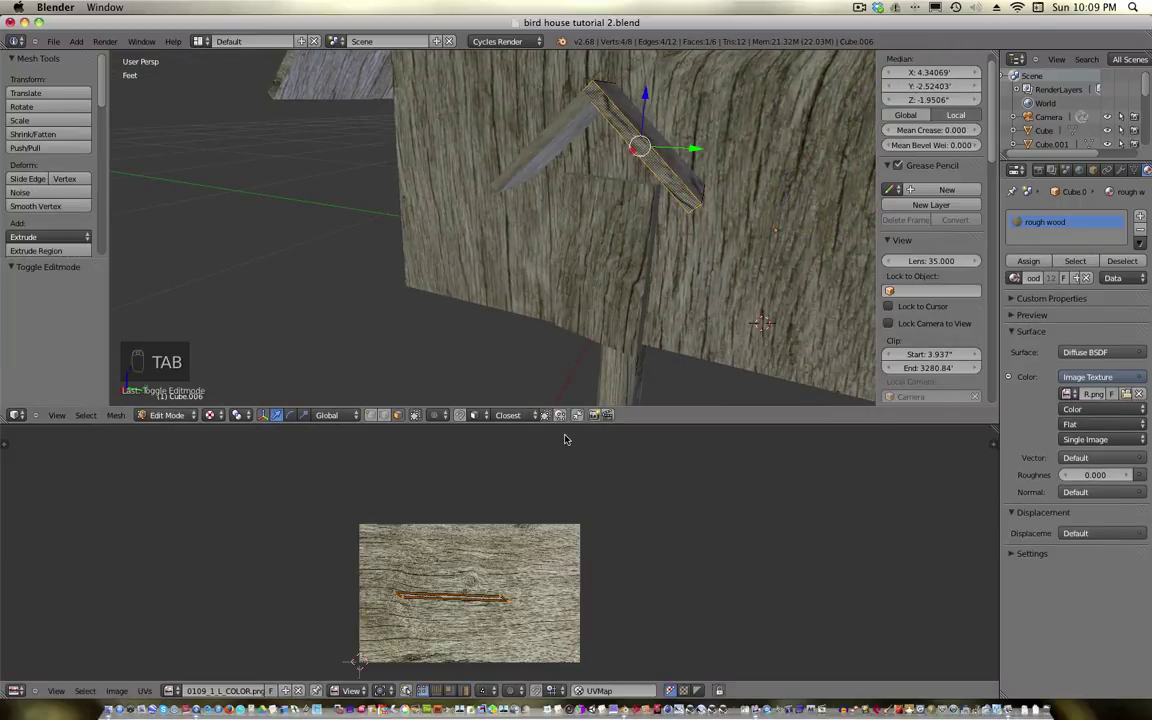
{"action": "key", "text": "r"}
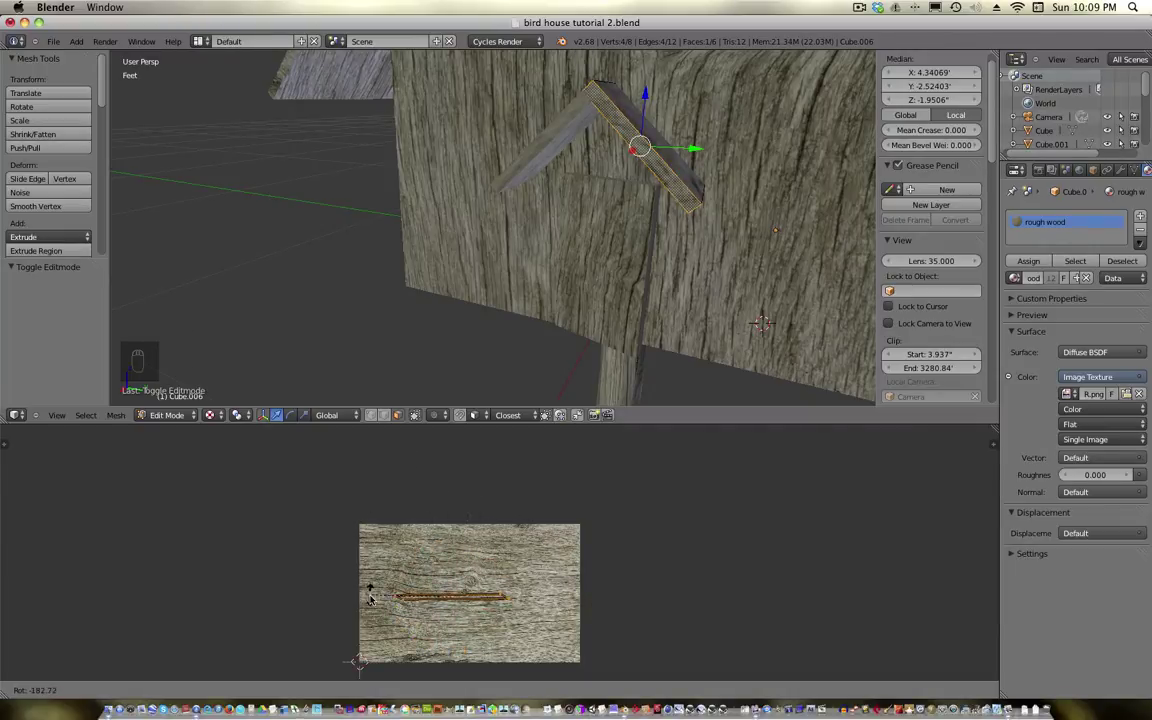
{"action": "left_click", "coordinate": [372, 590]}
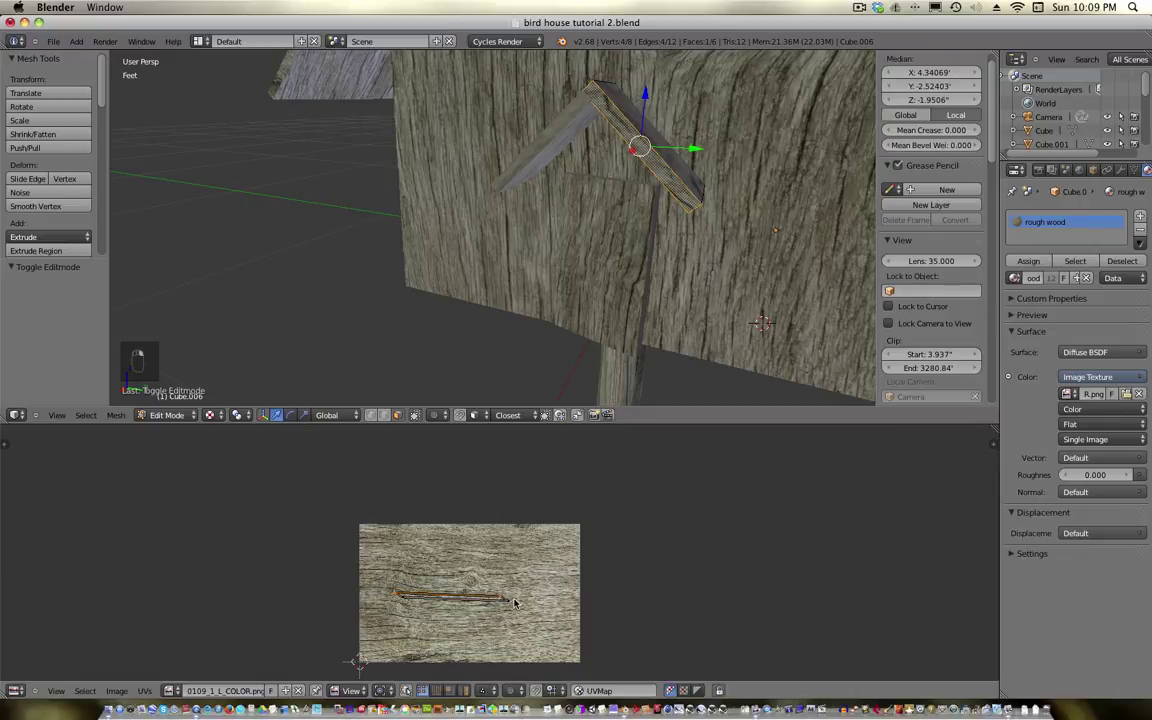
Raise the strip's upper UVs by about 3.848' and pull its far-side UVs inward to form a tall, narrow strip
{"action": "key", "text": "g"}
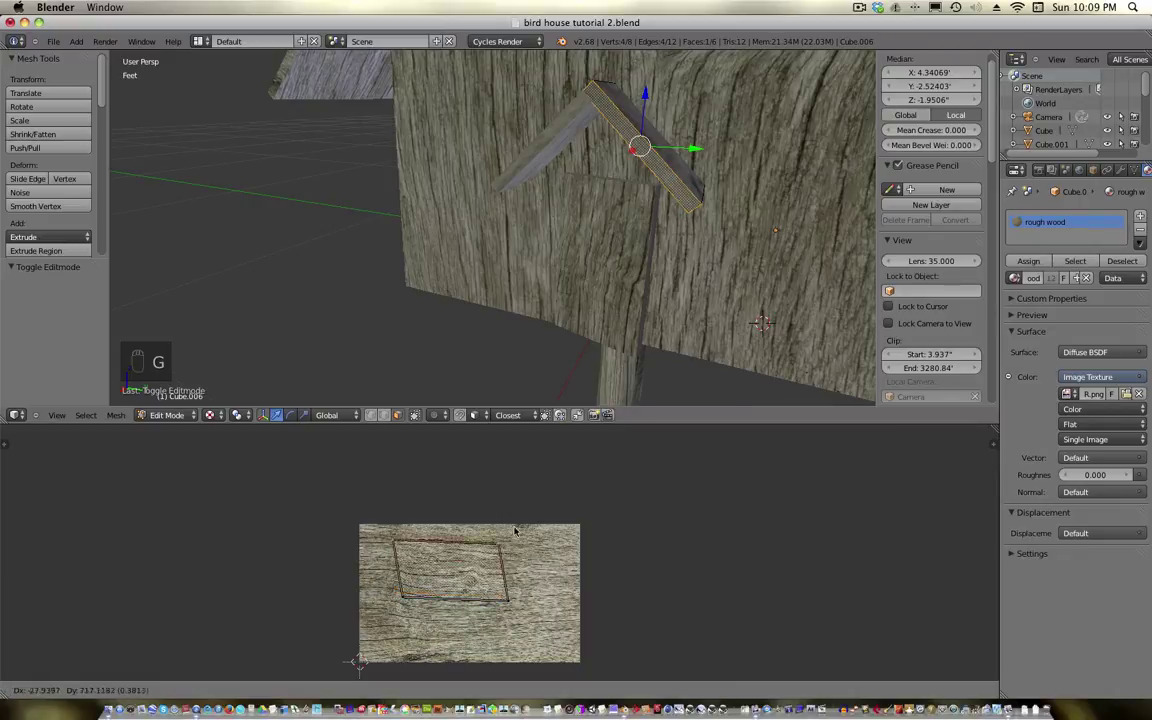
{"action": "left_click", "coordinate": [525, 440]}
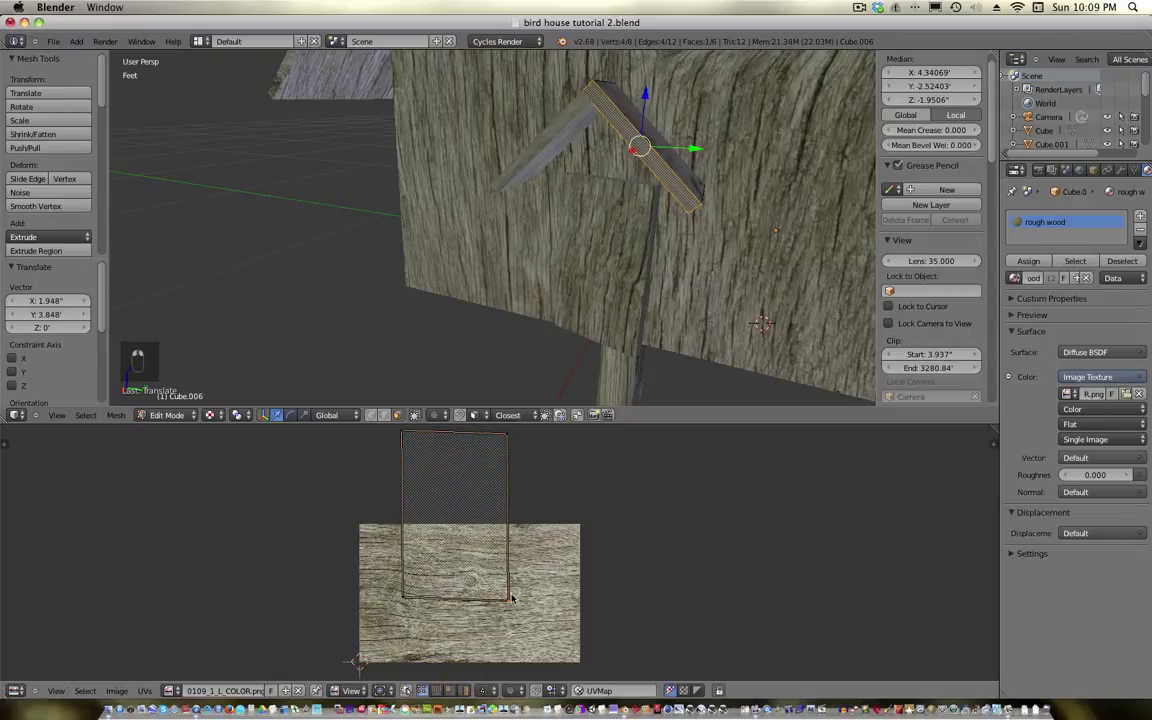
{"action": "key", "text": "g"}
{"action": "left_click", "coordinate": [595, 526]}
{"action": "key", "text": "a"}
{"action": "key", "text": "a"}
{"action": "key", "text": "a"}
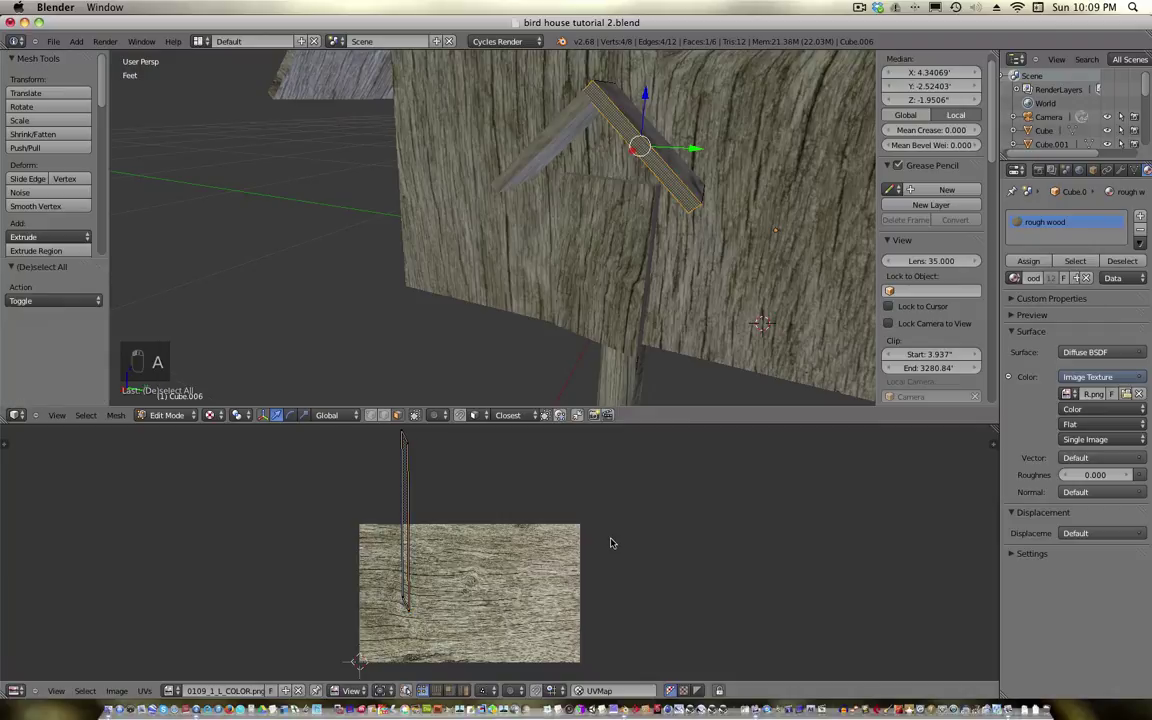
{"action": "key", "text": "r"}
{"action": "key", "text": "r"}
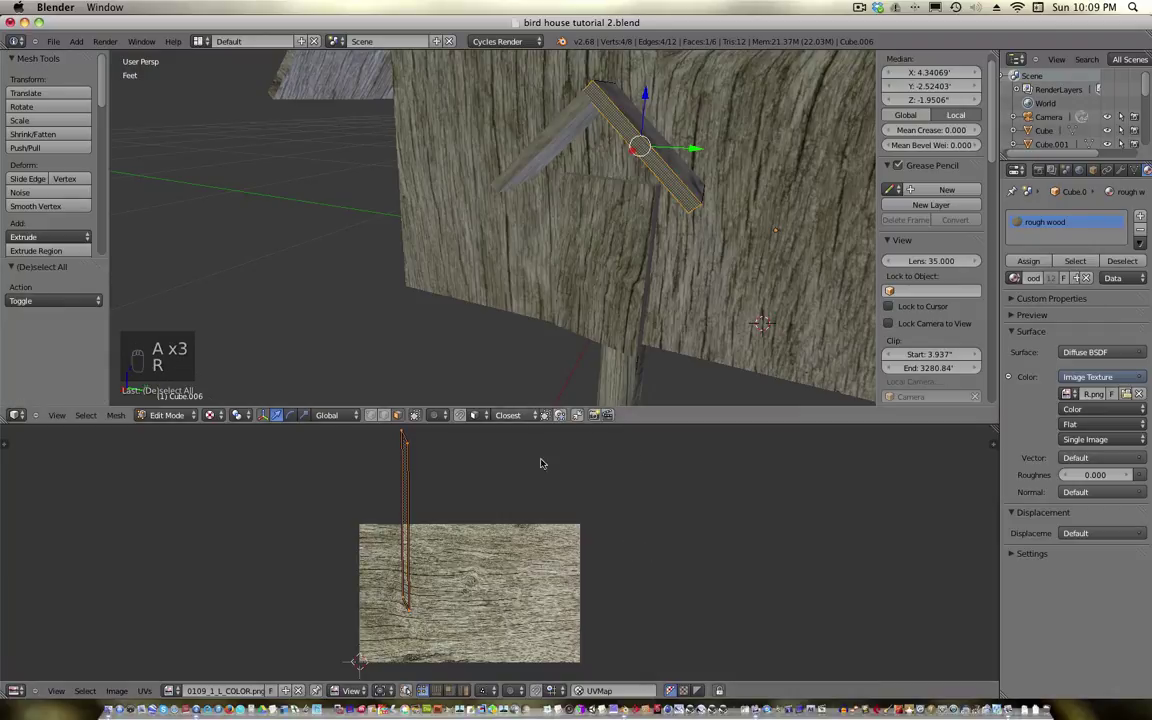
{"action": "right_click", "coordinate": [455, 450]}
Undo the recent reshaping of the small roof's edge UVs, back to the thin horizontal strip, and leave Edit Mode
{"action": "key", "text": "super+z"}
{"action": "key", "text": "super+z"}
{"action": "key", "text": "super+z"}
{"action": "key", "text": "super+z"}
{"action": "key", "text": "super+z"}
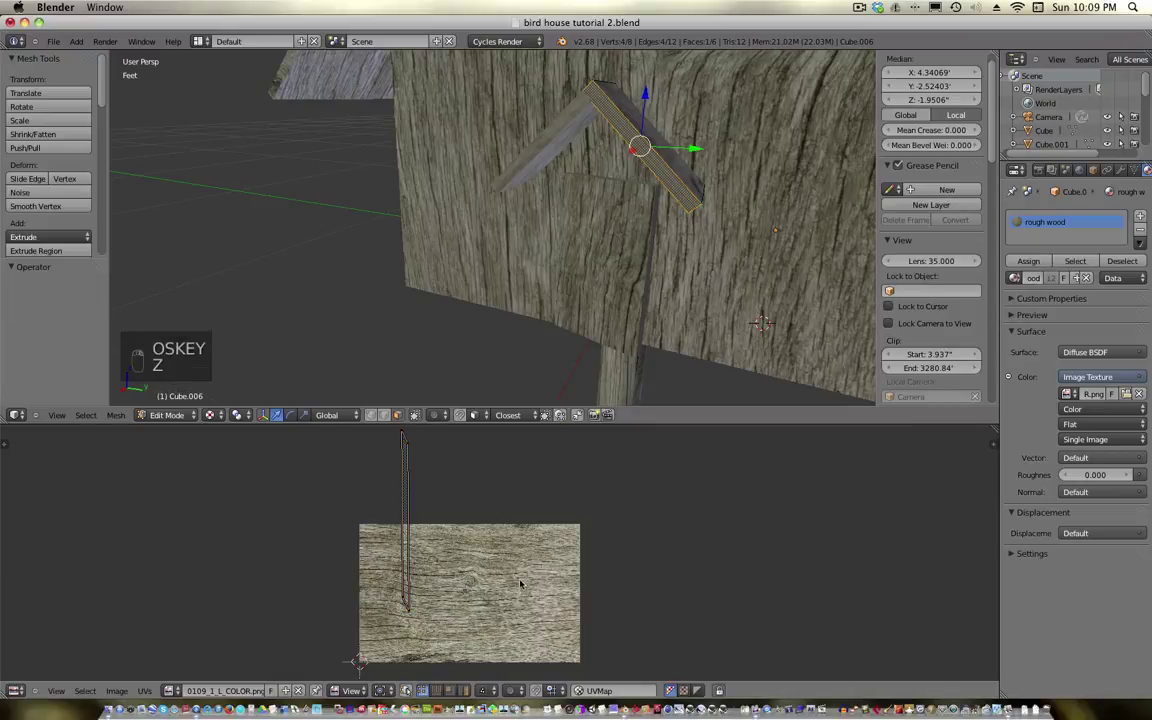
{"action": "key", "text": "super+z"}
{"action": "key", "text": "super+z"}
{"action": "key", "text": "super+z"}
{"action": "key", "text": "super+z"}
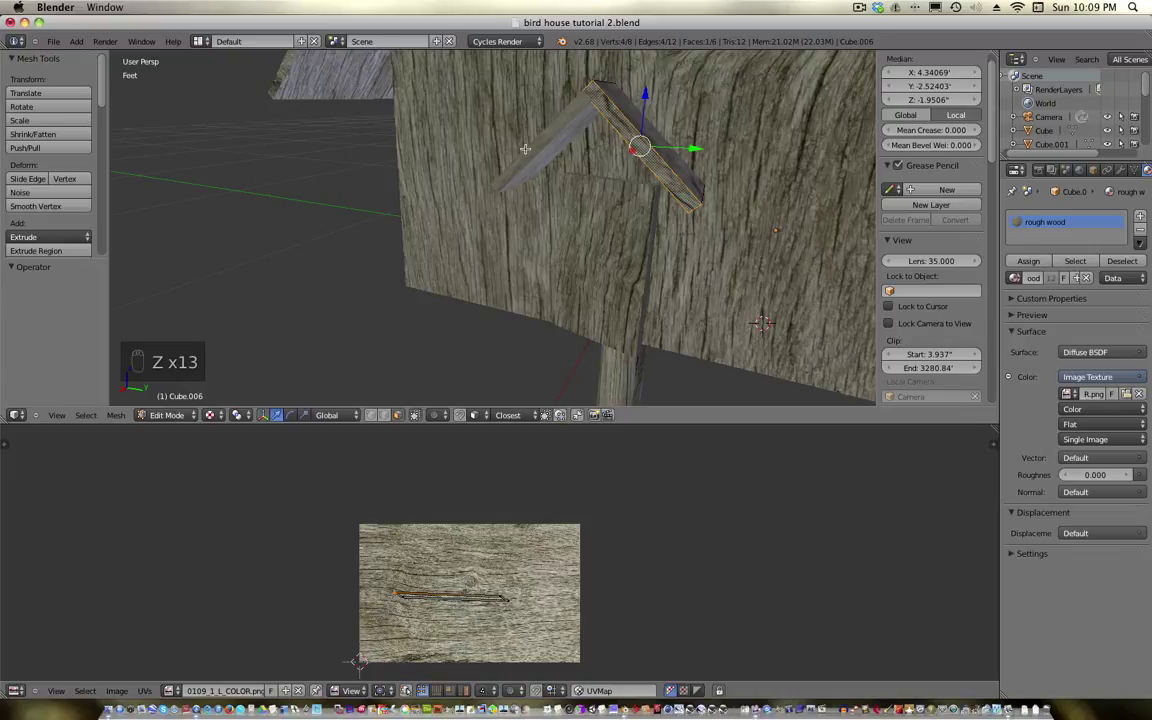
{"action": "key", "text": "Tab"}
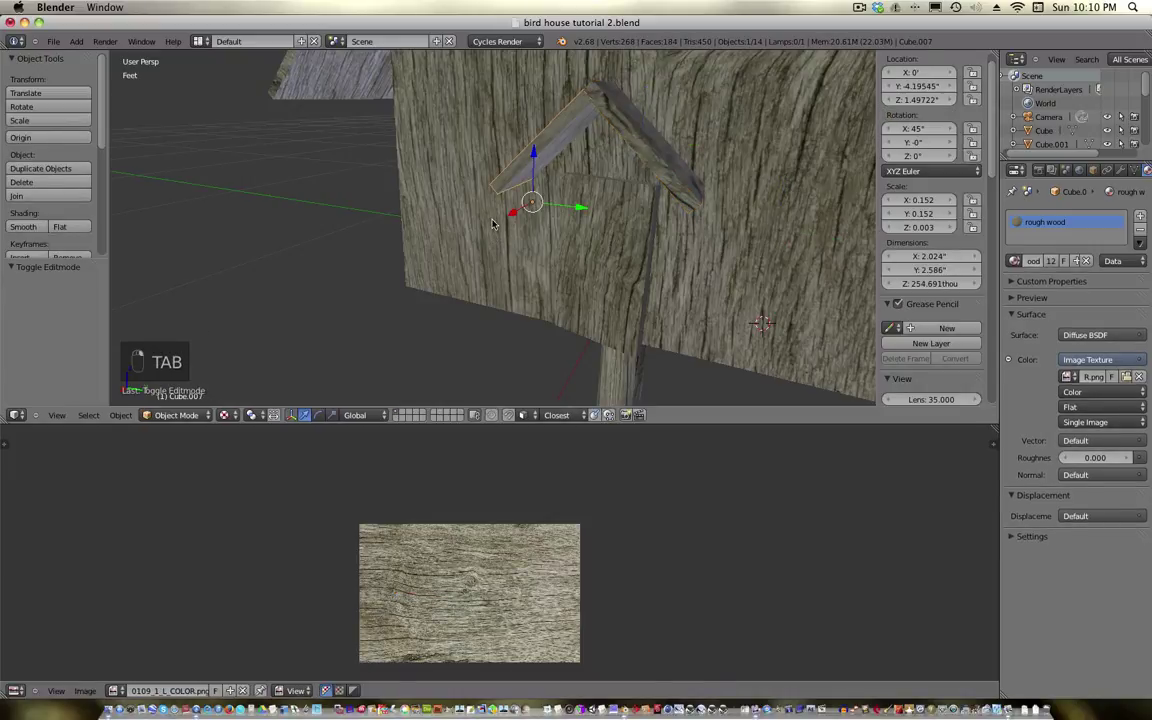
Unwrap the front edge face of the small roof's other panel
{"action": "key", "text": "Tab"}
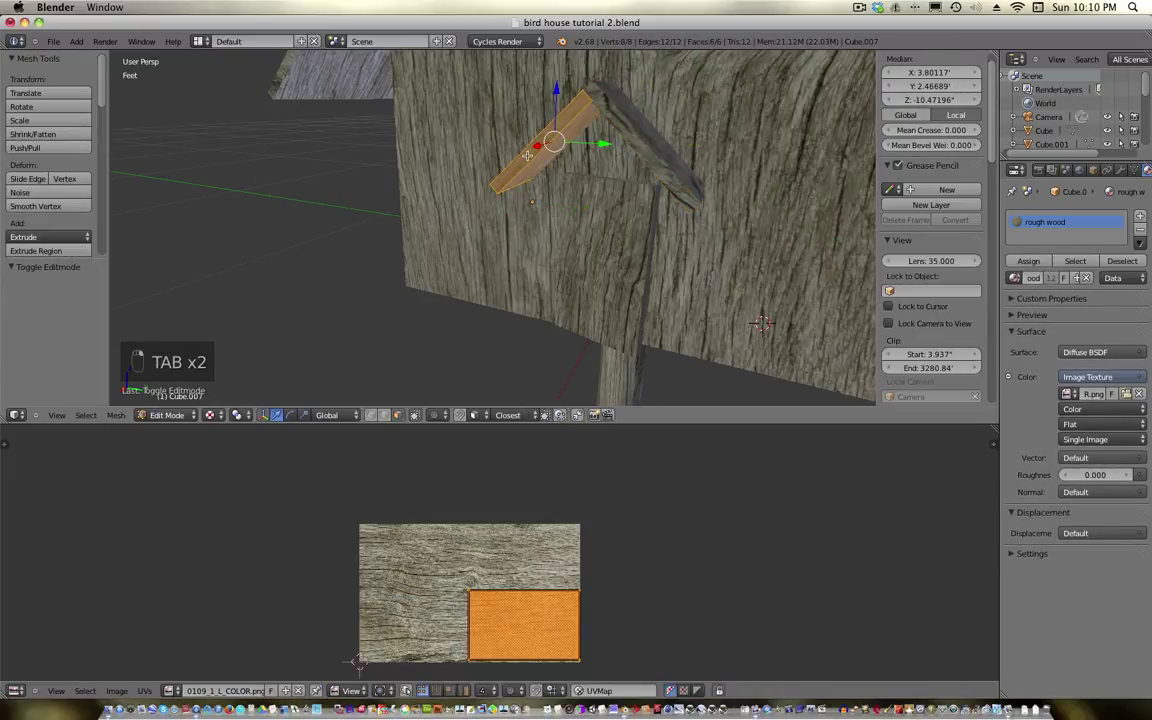
{"action": "key", "text": "u"}
{"action": "left_click", "coordinate": [552, 130]}
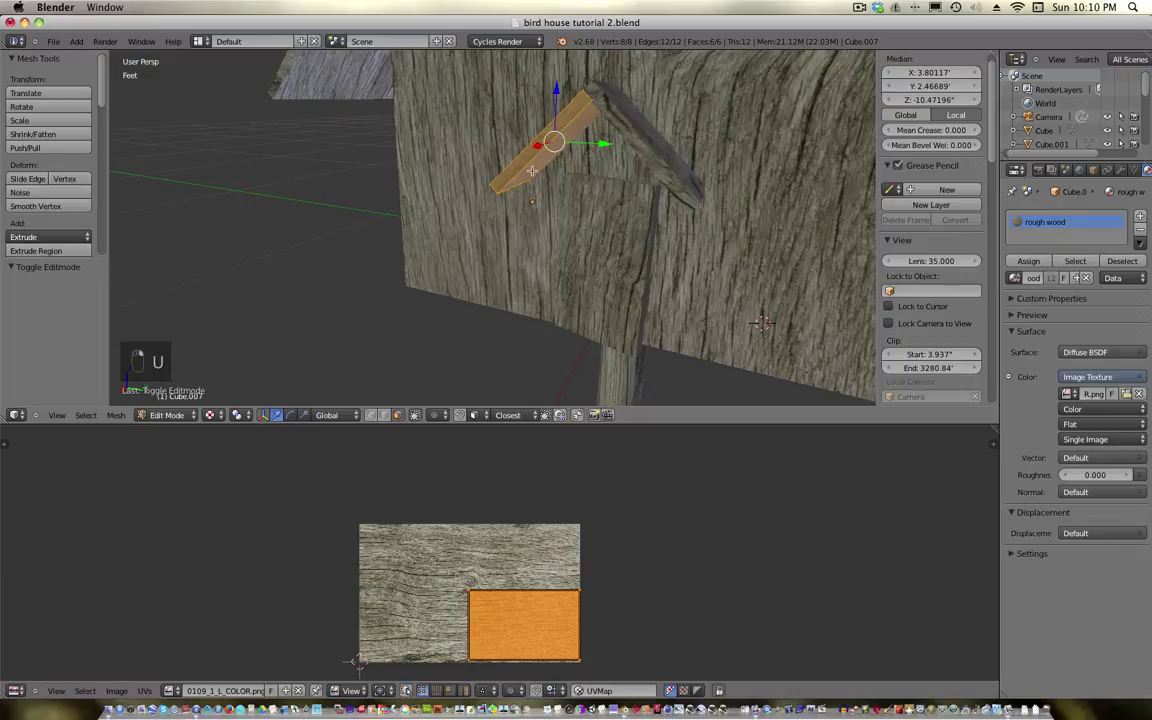
{"action": "middle_click_drag", "start_coordinate": [517, 127], "coordinate": [548, 200]}
{"action": "right_click", "coordinate": [560, 248]}
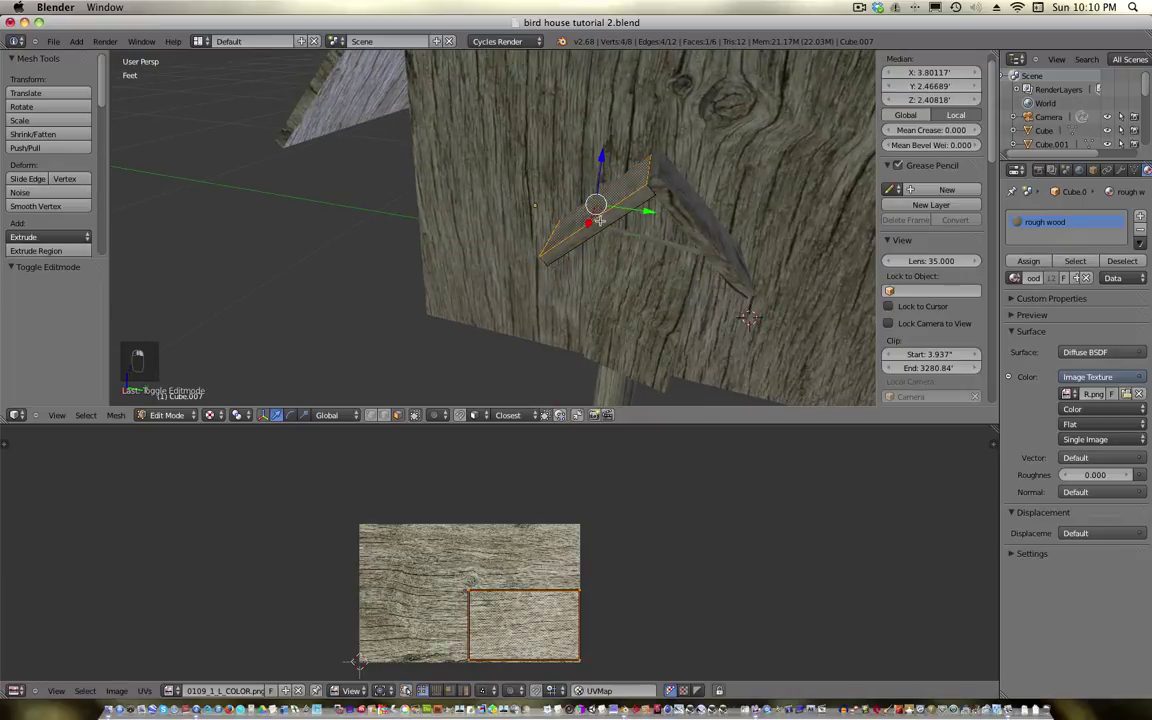
{"action": "middle_click_drag", "start_coordinate": [552, 300], "coordinate": [515, 269]}
{"action": "key", "text": "u"}
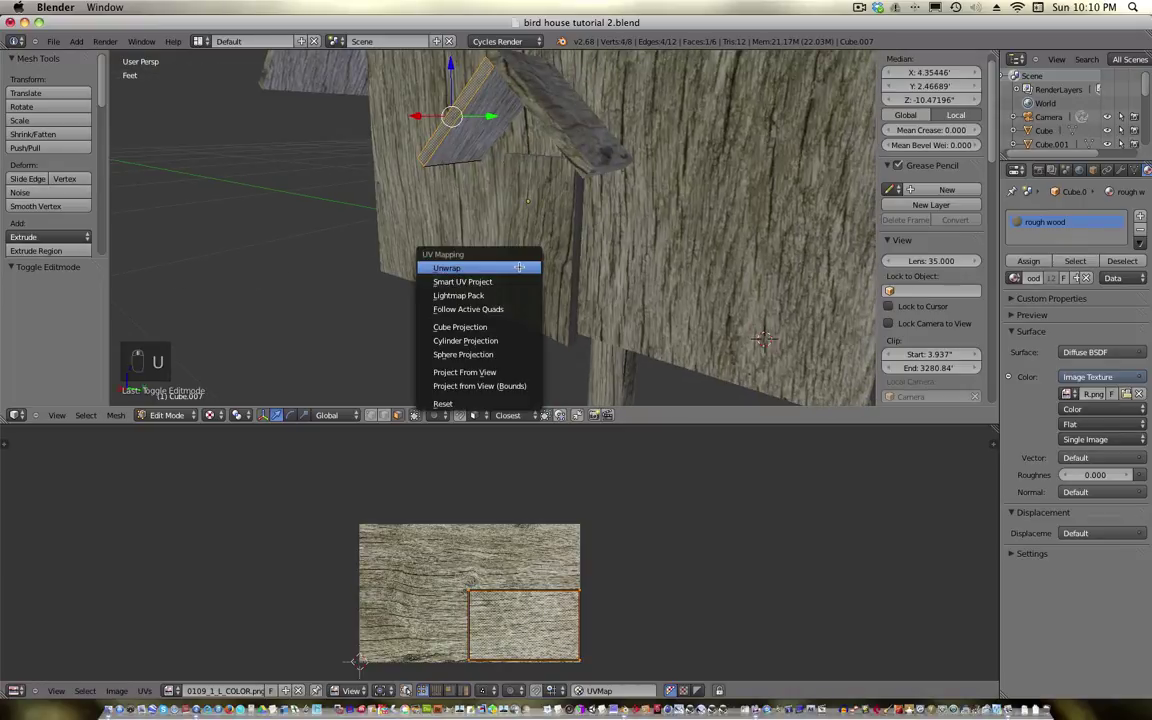
{"action": "left_click", "coordinate": [516, 266]}
{"action": "middle_click_drag", "start_coordinate": [388, 147], "coordinate": [360, 250]}
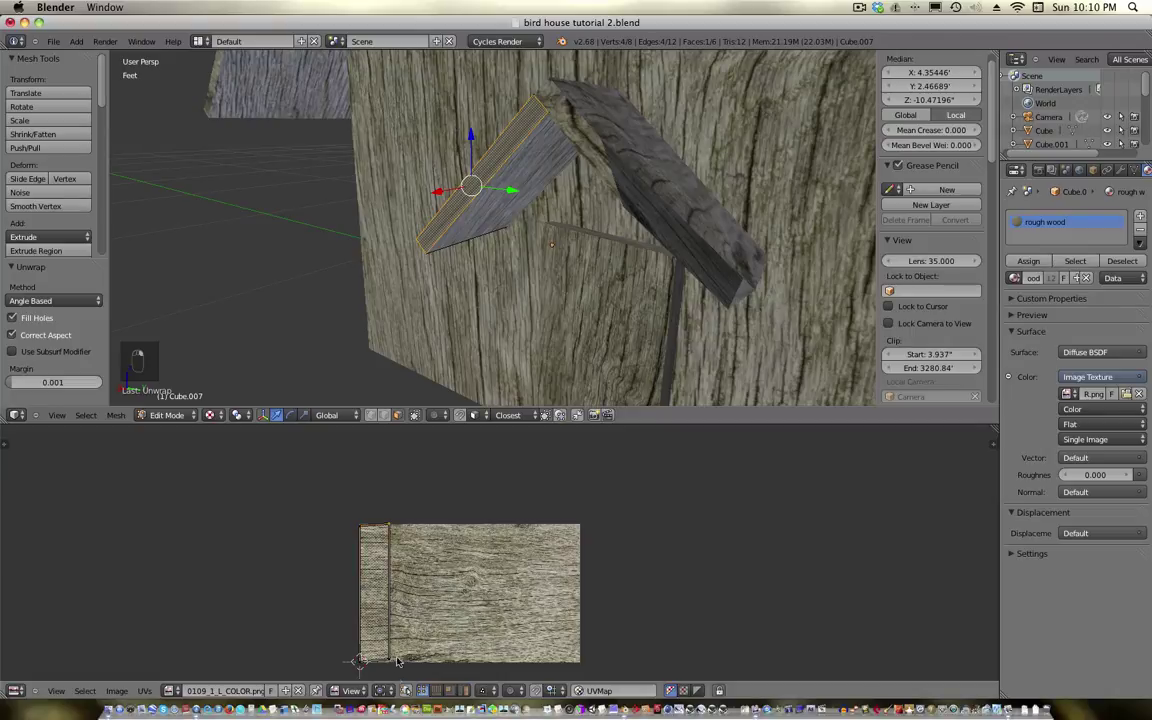
Stretch the unwrapped edge's UVs about 3.88' sideways and lower the upper ones about 3.004' to form a thin horizontal strip
{"action": "key", "text": "g"}
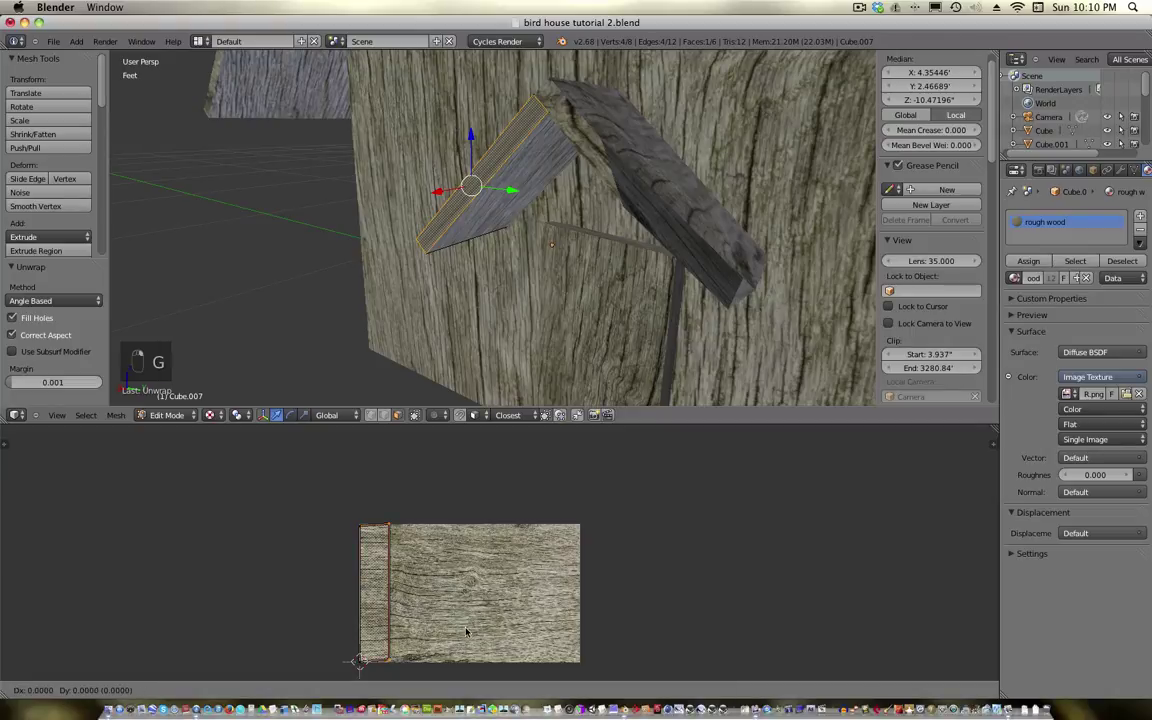
{"action": "left_click", "coordinate": [630, 636]}
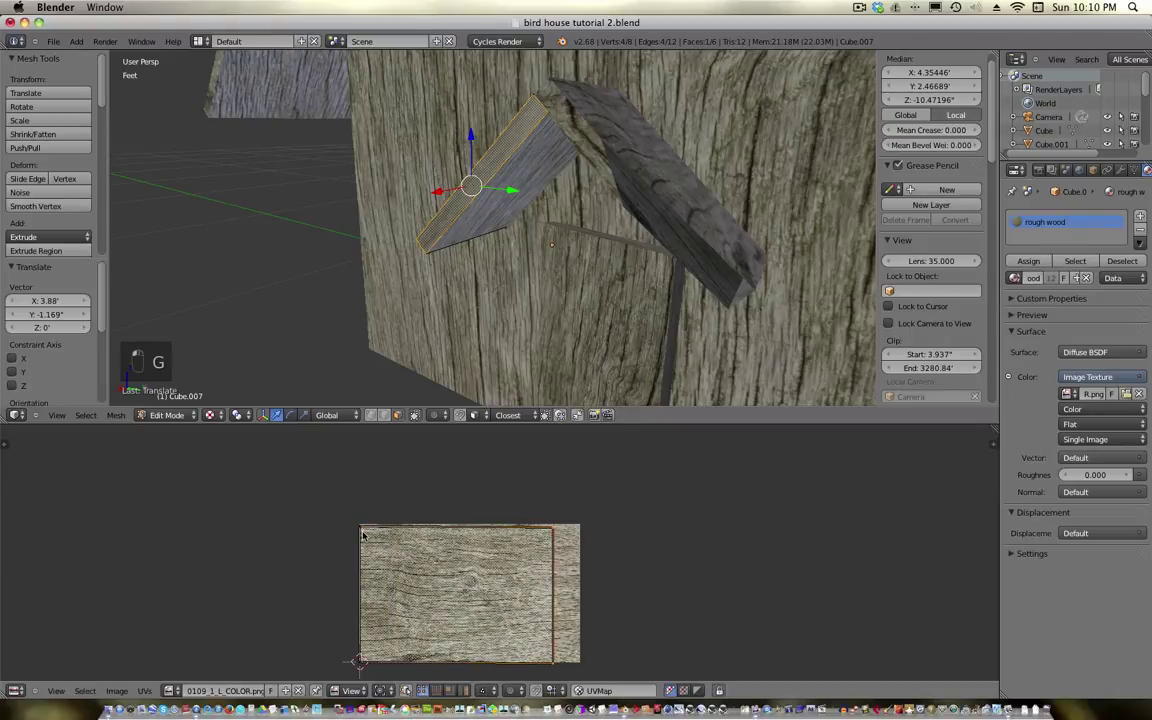
{"action": "key", "text": "g"}
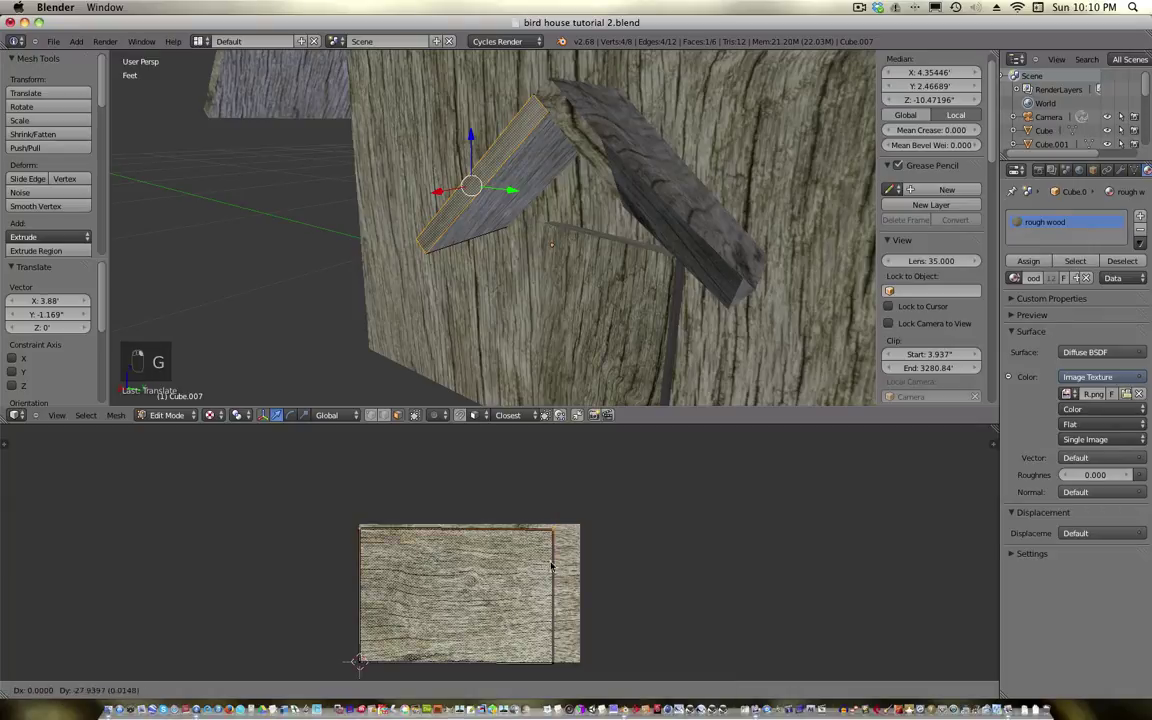
{"action": "left_click", "coordinate": [542, 657]}
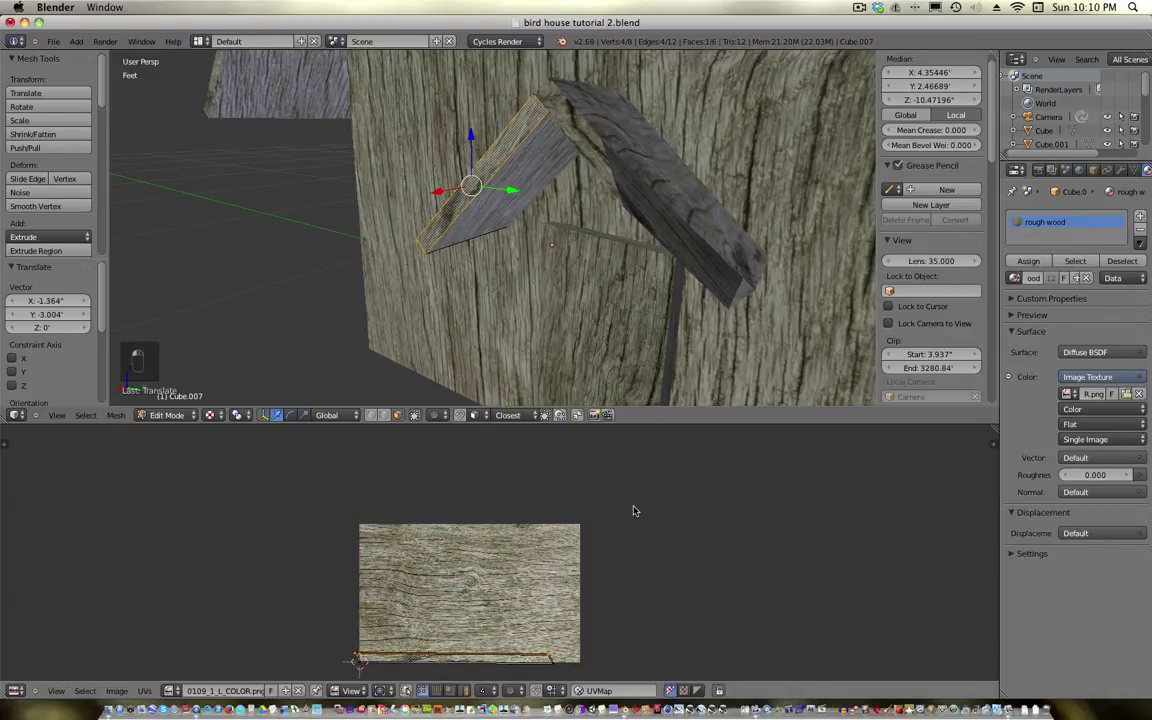
Rotate the whole UV strip -49.165°, move it about 2.143" across and 1.494' up over the wood image, and leave Edit Mode
{"action": "key", "text": "a"}
{"action": "key", "text": "a"}
{"action": "key", "text": "a"}
{"action": "key", "text": "r"}
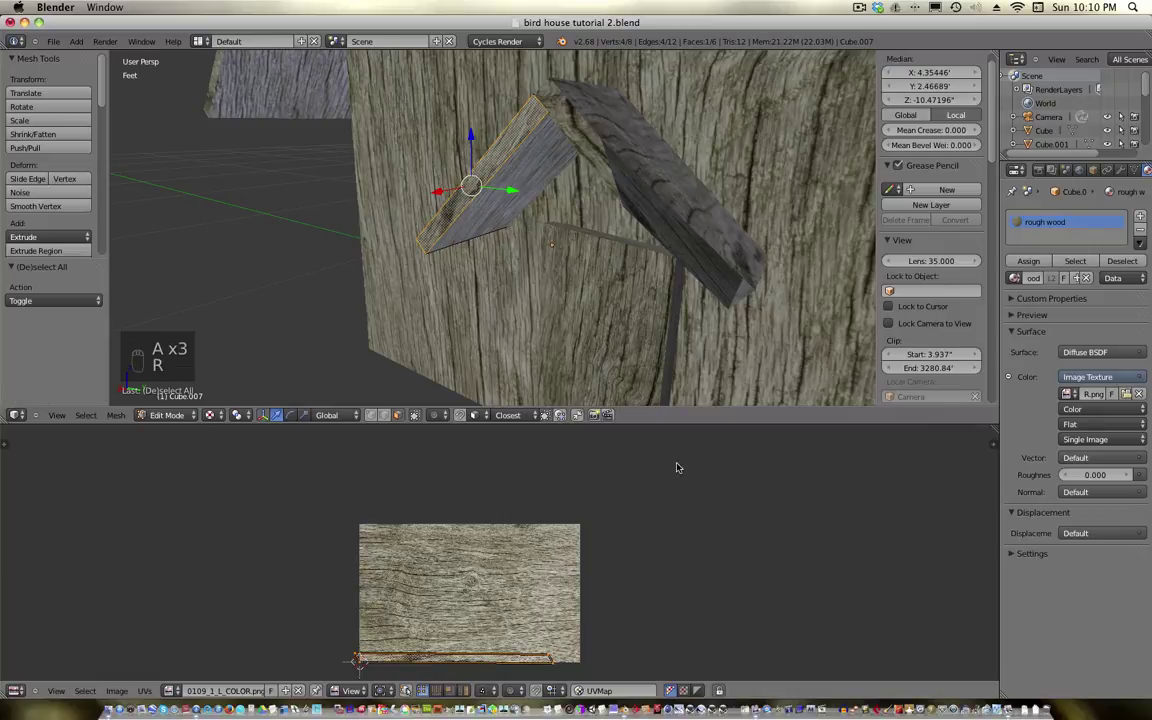
{"action": "key", "text": "r"}
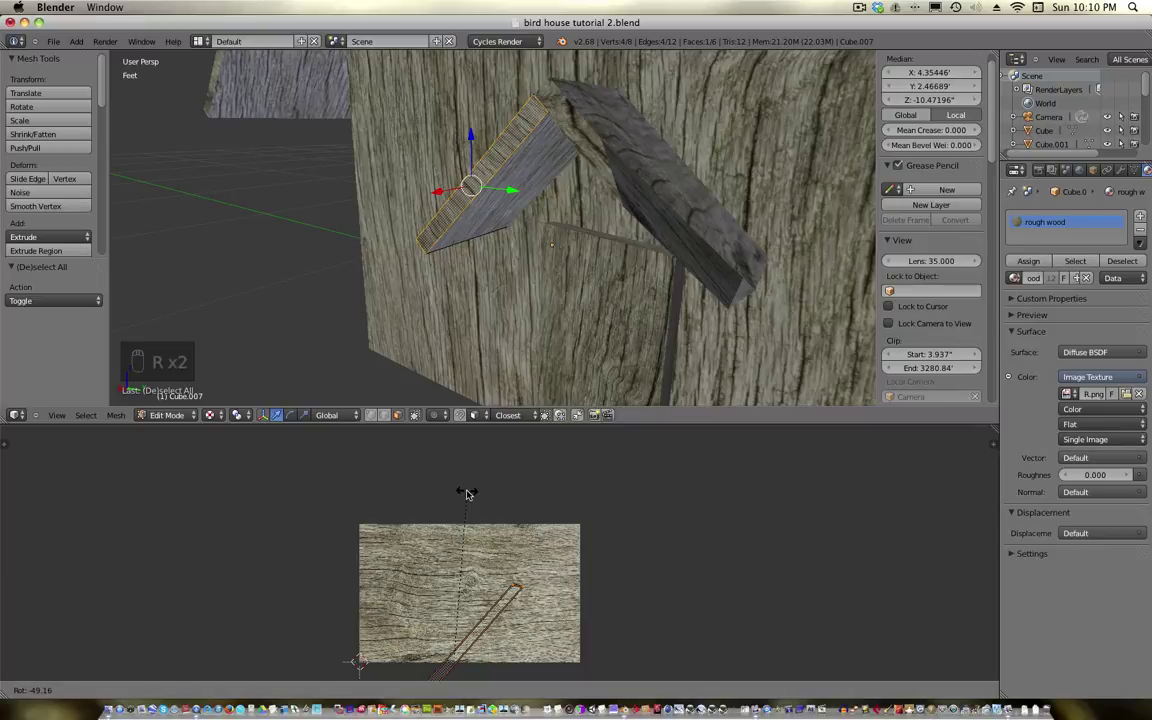
{"action": "left_click", "coordinate": [466, 493]}
{"action": "key", "text": "g"}
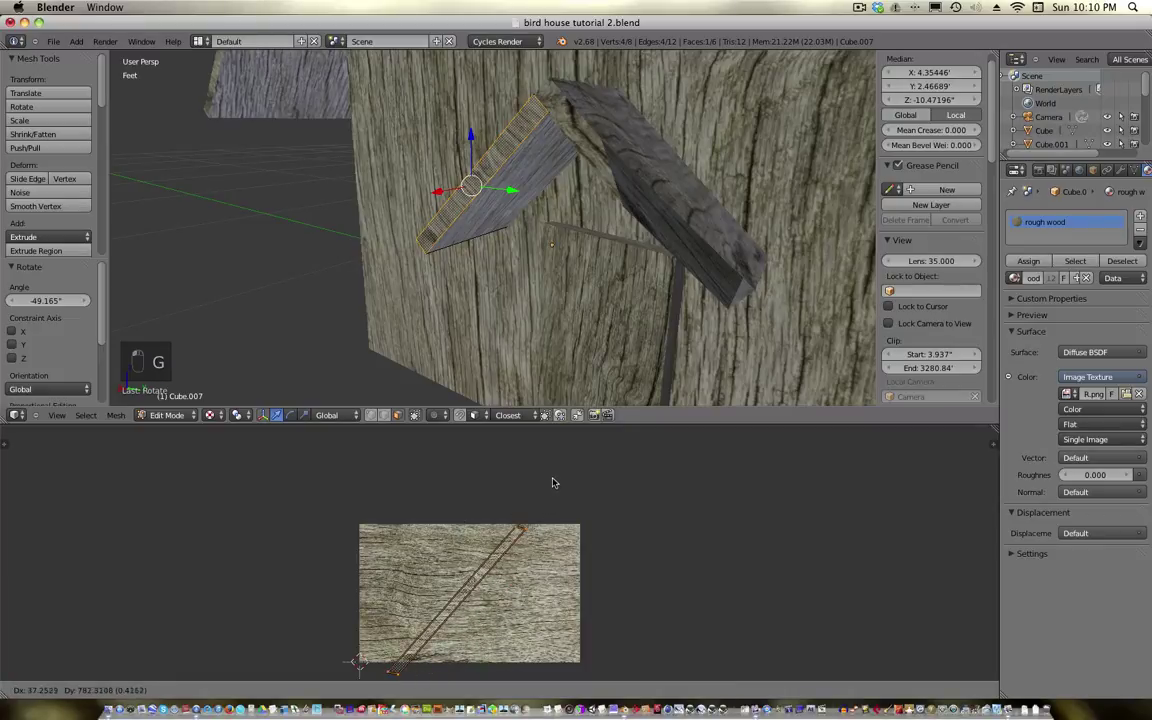
{"action": "left_click", "coordinate": [555, 480]}
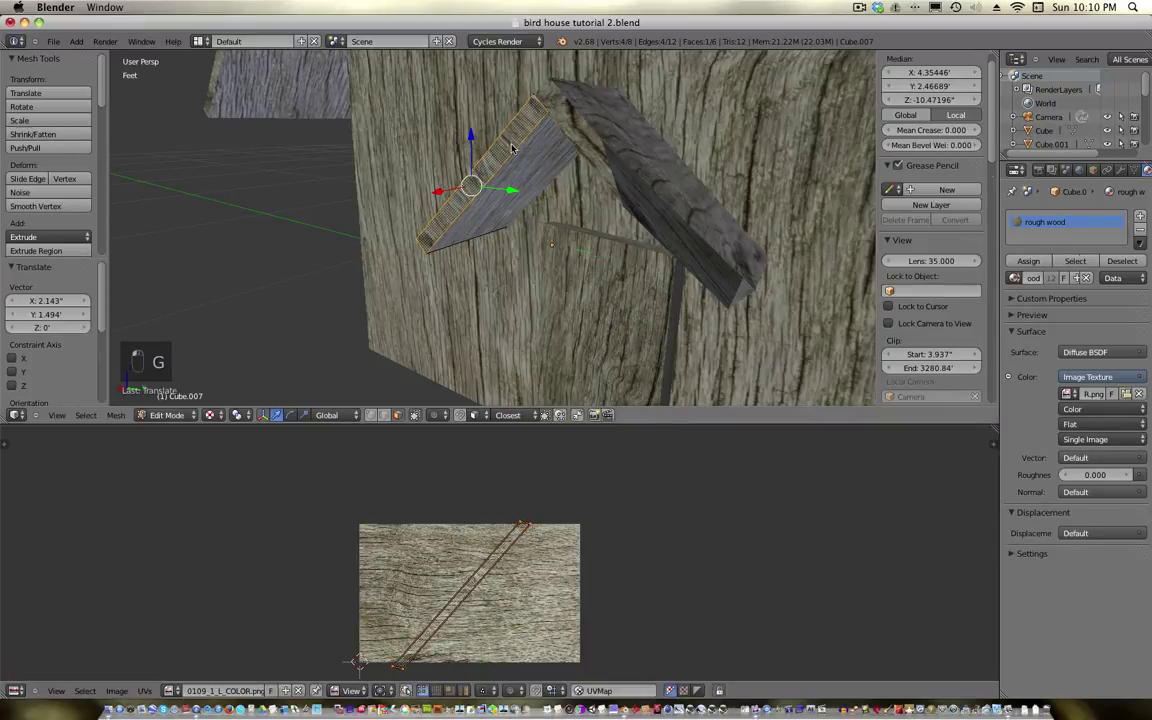
{"action": "key", "text": "Tab"}
Bring the whole birdhouse into view, deselect everything, and save over the existing file
{"action": "middle_click_drag", "start_coordinate": [514, 178], "coordinate": [468, 155]}
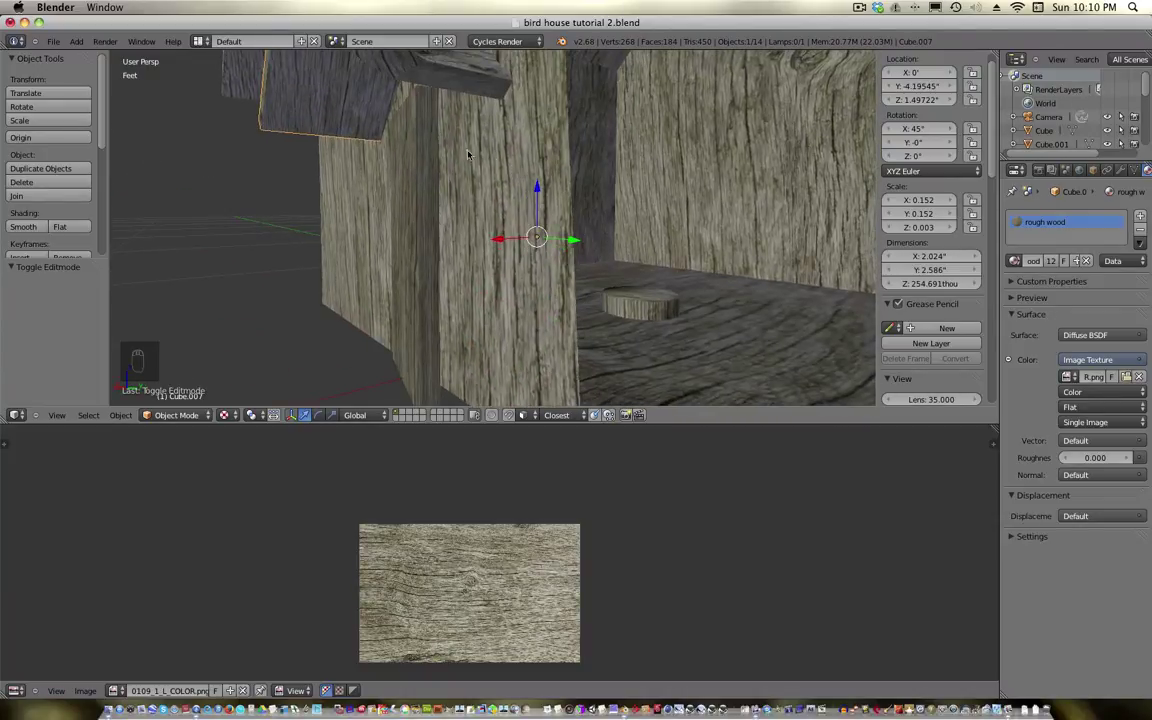
{"action": "middle_click_drag", "start_coordinate": [441, 295], "coordinate": [458, 277]}
{"action": "scroll", "coordinate": [440, 258], "scroll_direction": "down", "scroll_amount": 6}
{"action": "middle_click_drag", "start_coordinate": [458, 137], "coordinate": [612, 217]}
{"action": "key", "text": "a"}
{"action": "key", "text": "ctrl+s"}
{"action": "left_click", "coordinate": [587, 201]}
Align the camera to the current front view of the birdhouse and enable Lock Camera to View
{"action": "scroll", "coordinate": [542, 150], "scroll_direction": "up", "scroll_amount": 2}
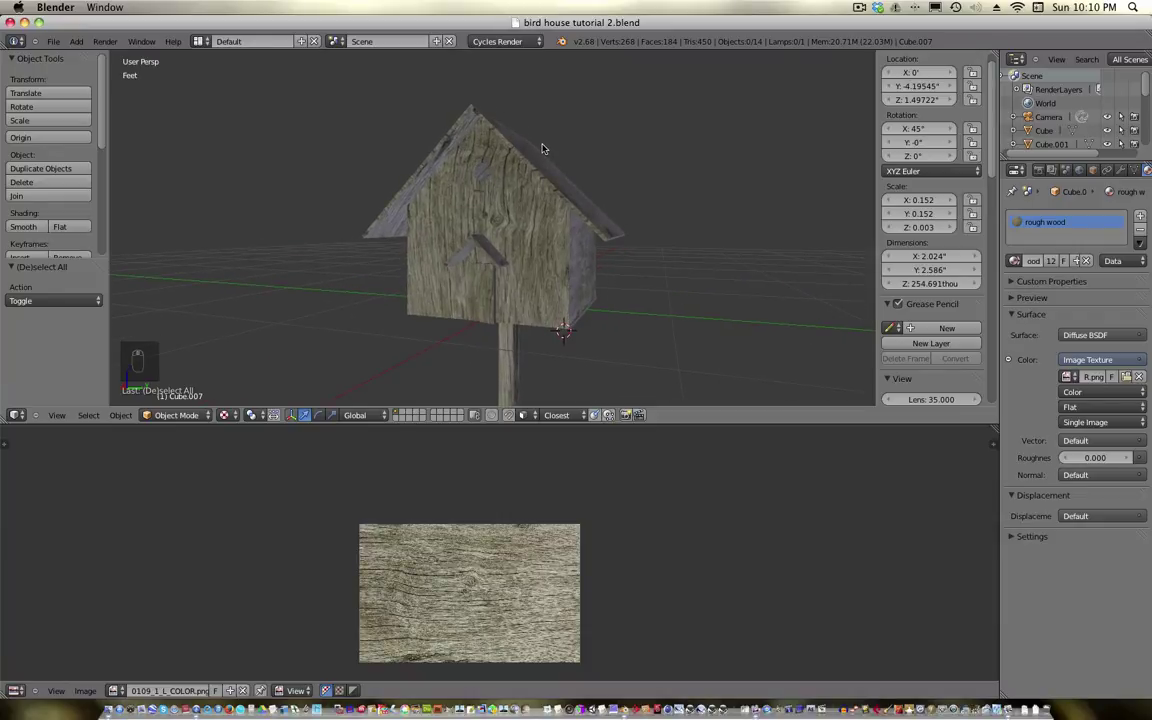
{"action": "key", "text": "ctrl+alt+KP_0"}
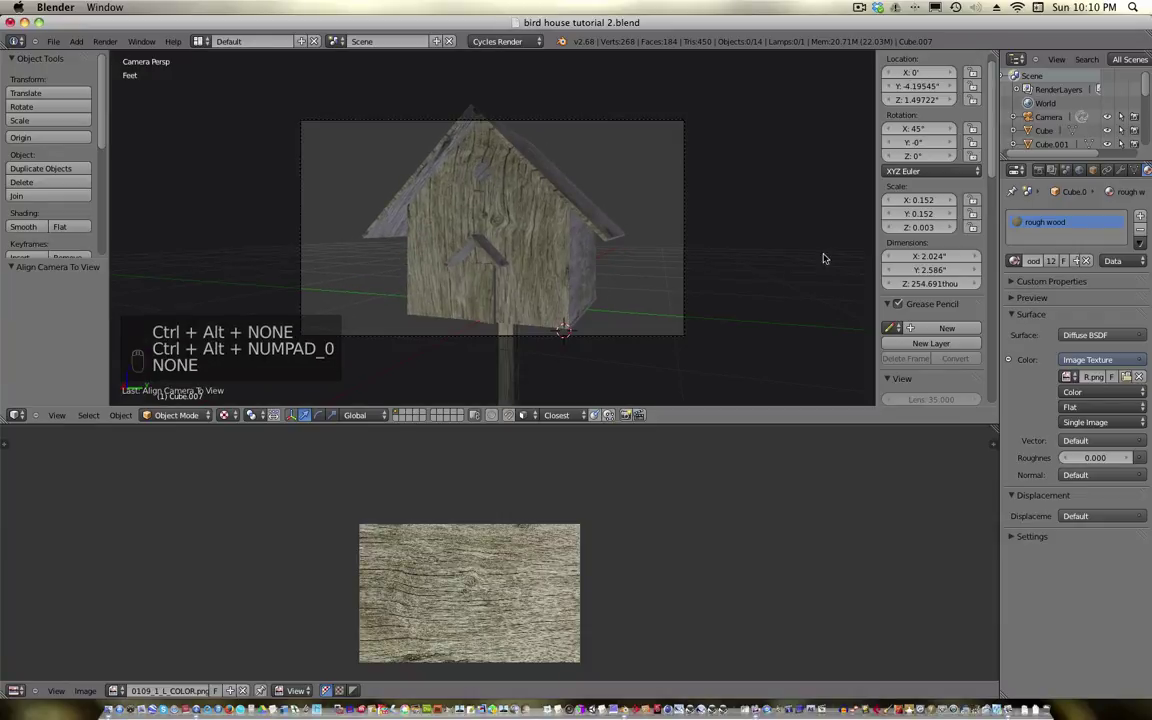
{"action": "scroll", "coordinate": [930, 280], "scroll_direction": "down", "scroll_amount": 5}
{"action": "left_click", "coordinate": [897, 329]}
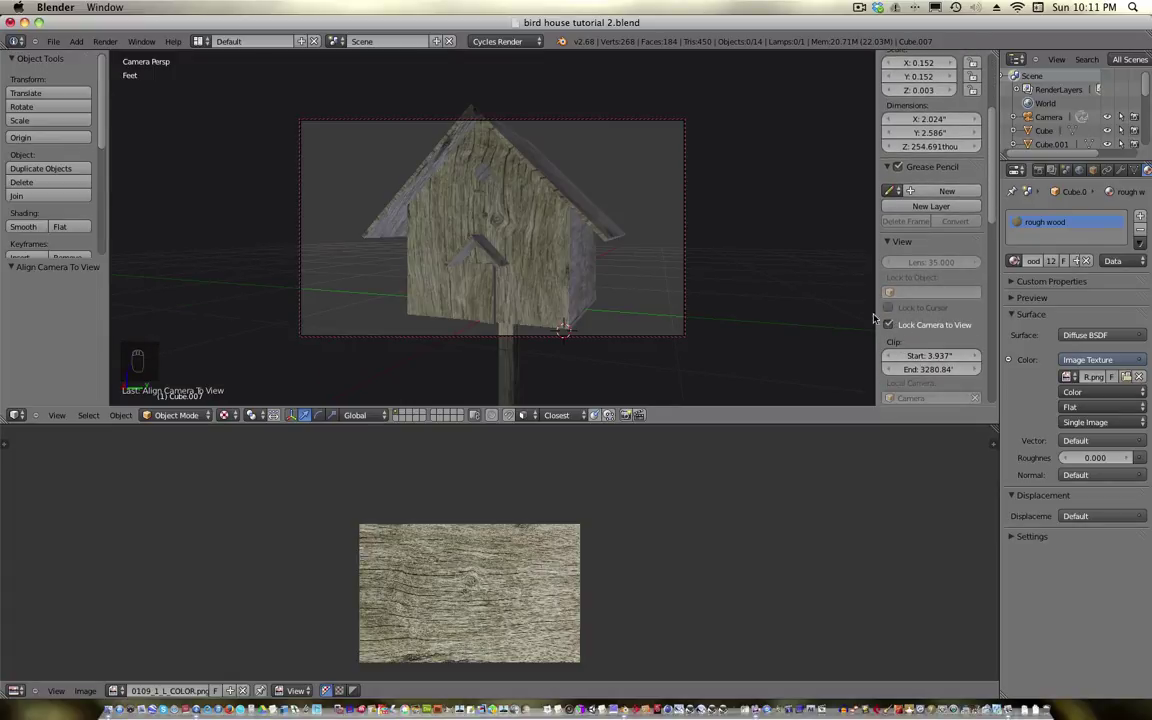
Pull the camera back so the whole roof fits inside the frame, and disable Lock Camera to View
{"action": "scroll", "coordinate": [476, 221], "scroll_direction": "down", "scroll_amount": 3}
{"action": "scroll", "coordinate": [476, 221], "scroll_direction": "left", "scroll_amount": 2}
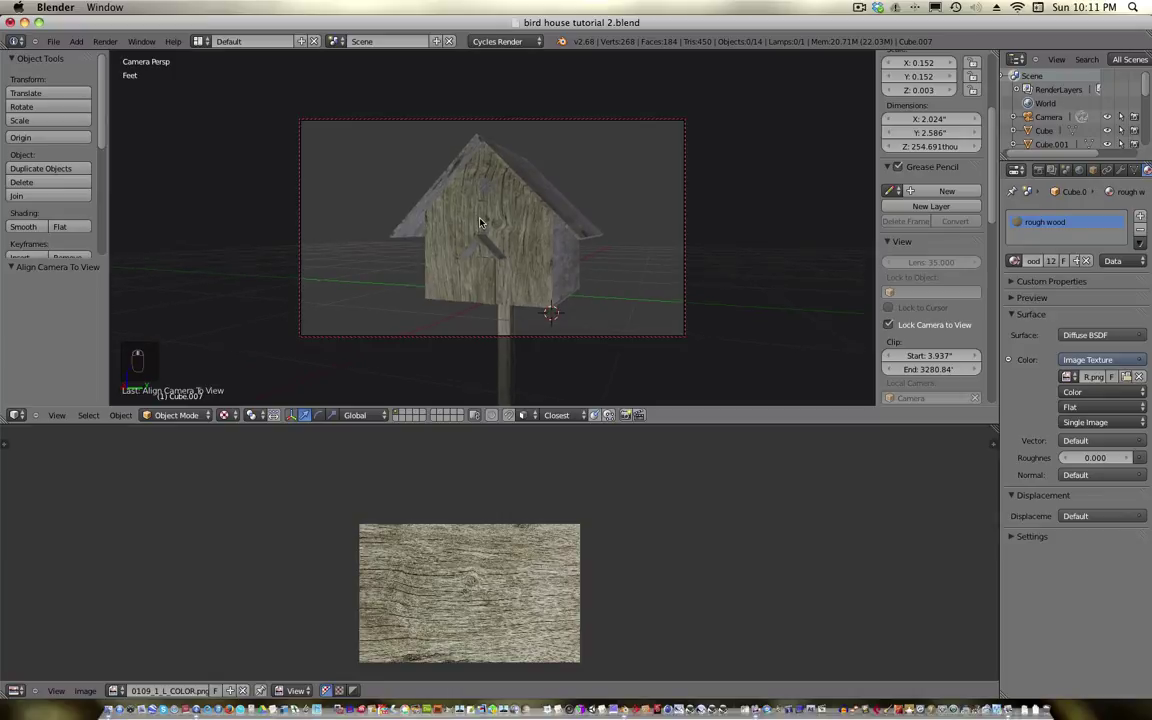
{"action": "scroll", "coordinate": [476, 221], "scroll_direction": "up", "scroll_amount": 3}
{"action": "scroll", "coordinate": [476, 221], "scroll_direction": "down", "scroll_amount": 3}
{"action": "scroll", "coordinate": [476, 221], "scroll_direction": "left", "scroll_amount": 2}
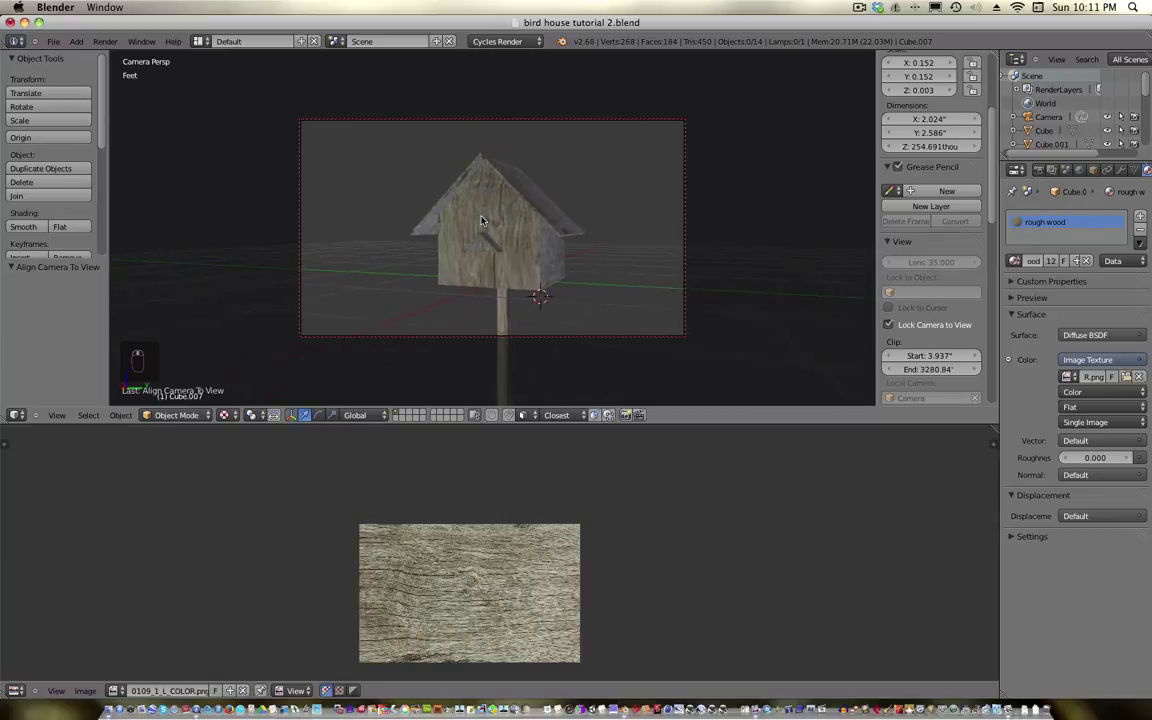
{"action": "scroll", "coordinate": [478, 221], "scroll_direction": "up", "scroll_amount": 3}
{"action": "scroll", "coordinate": [480, 220], "scroll_direction": "up", "scroll_amount": 2}
{"action": "scroll", "coordinate": [480, 220], "scroll_direction": "left", "scroll_amount": 2}
{"action": "scroll", "coordinate": [481, 220], "scroll_direction": "right", "scroll_amount": 2}
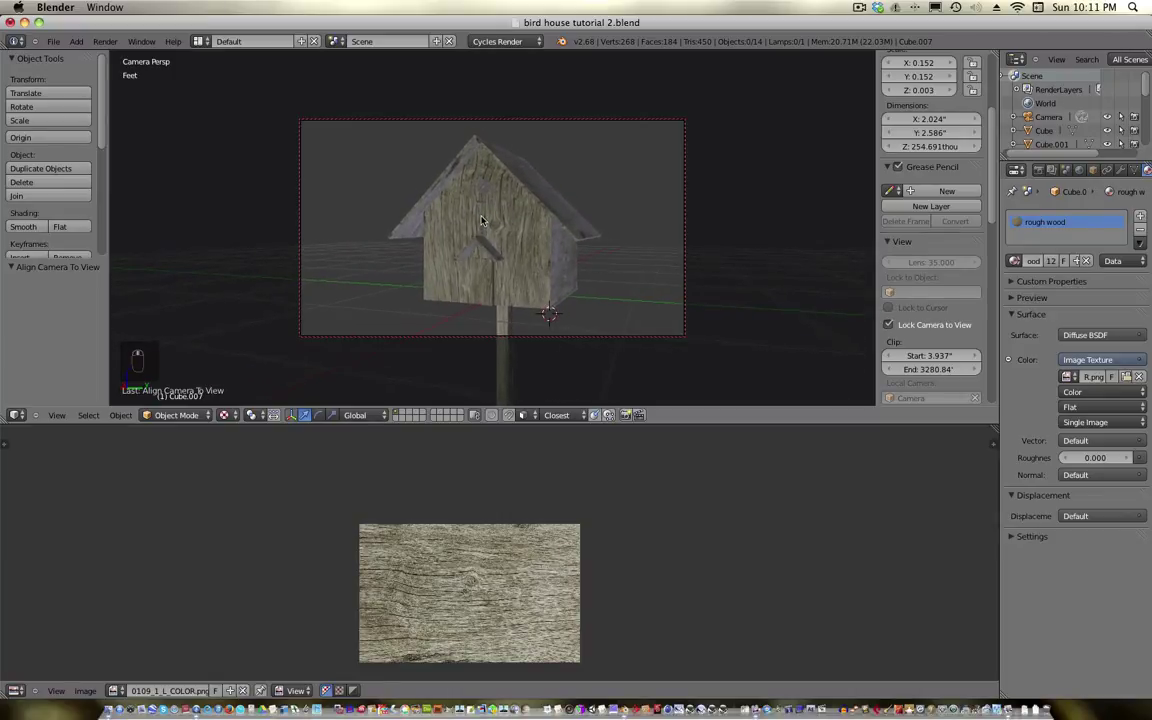
{"action": "left_click", "coordinate": [890, 325]}
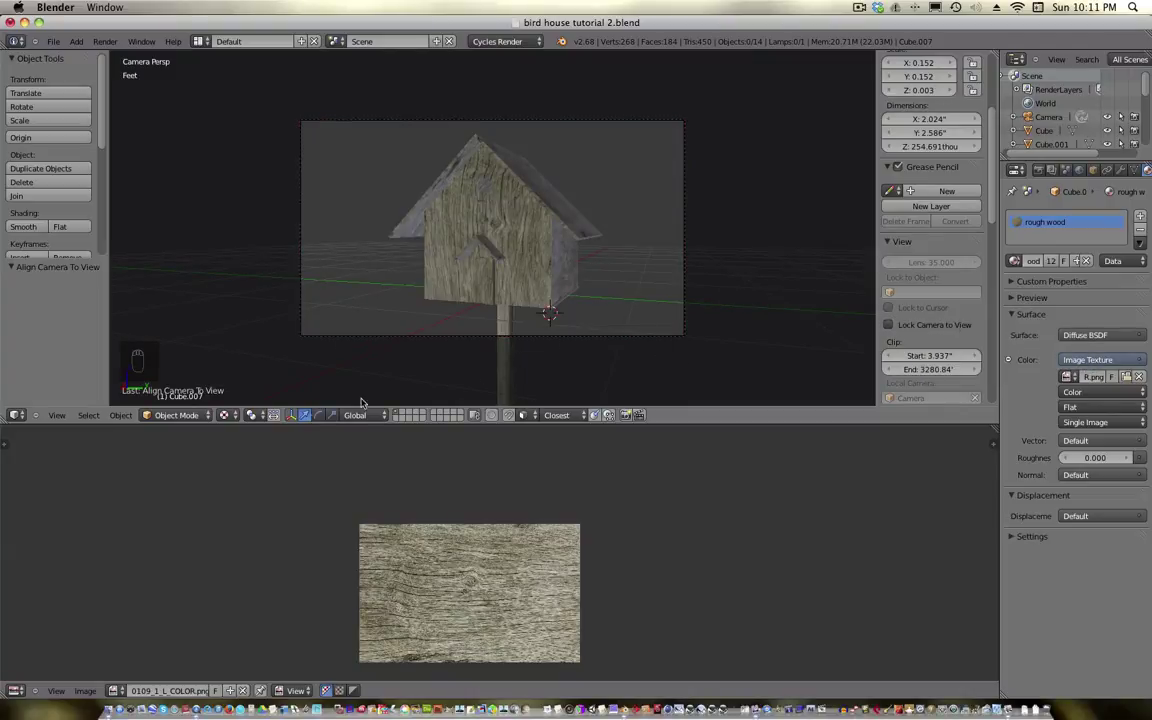
Preview the birdhouse through the camera in Rendered shading, and switch the viewport to wireframe
{"action": "left_click", "coordinate": [232, 416]}
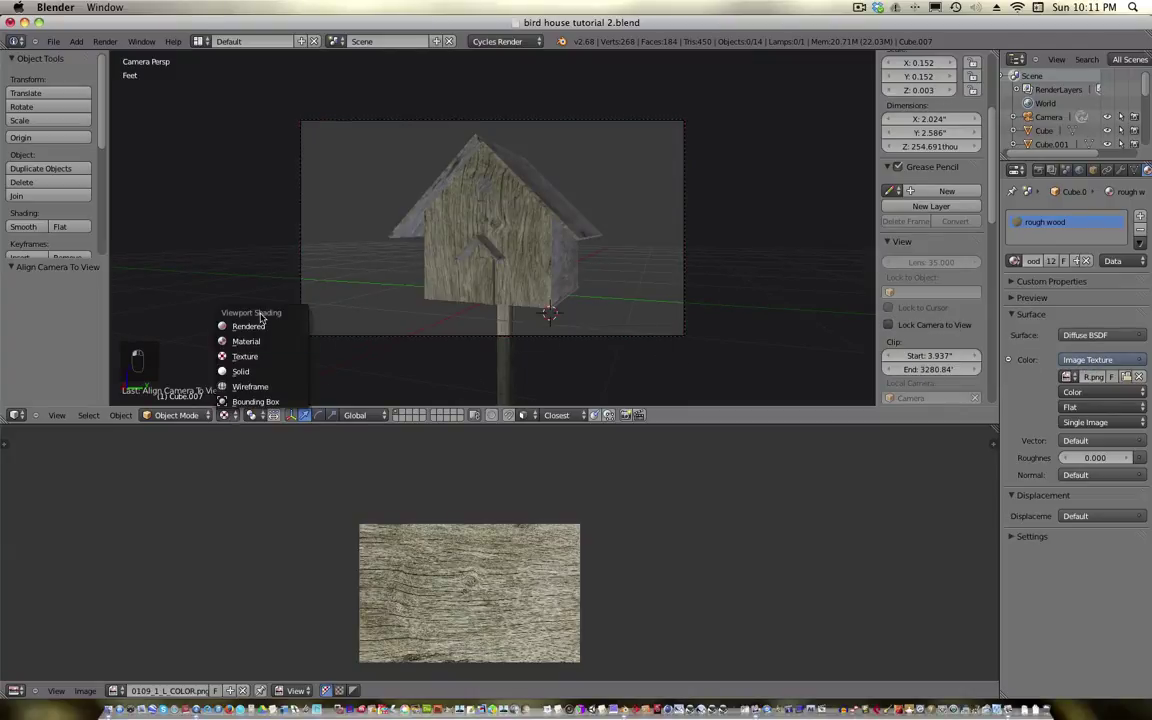
{"action": "left_click", "coordinate": [250, 324]}
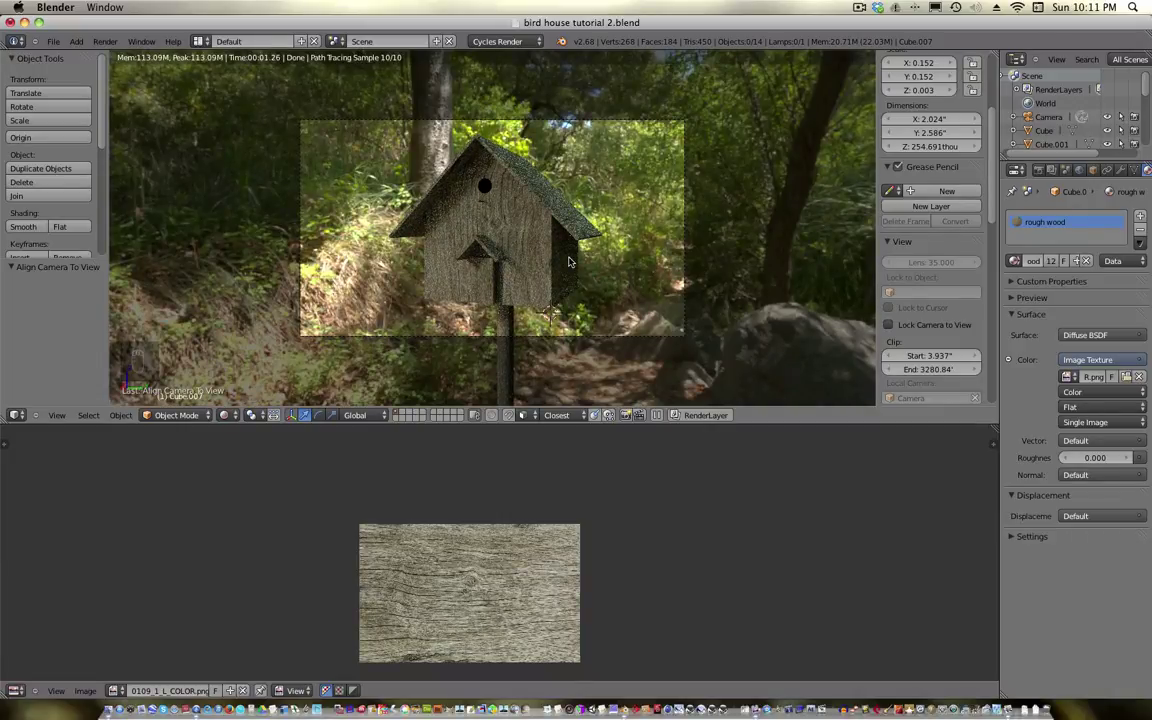
{"action": "key", "text": "z"}
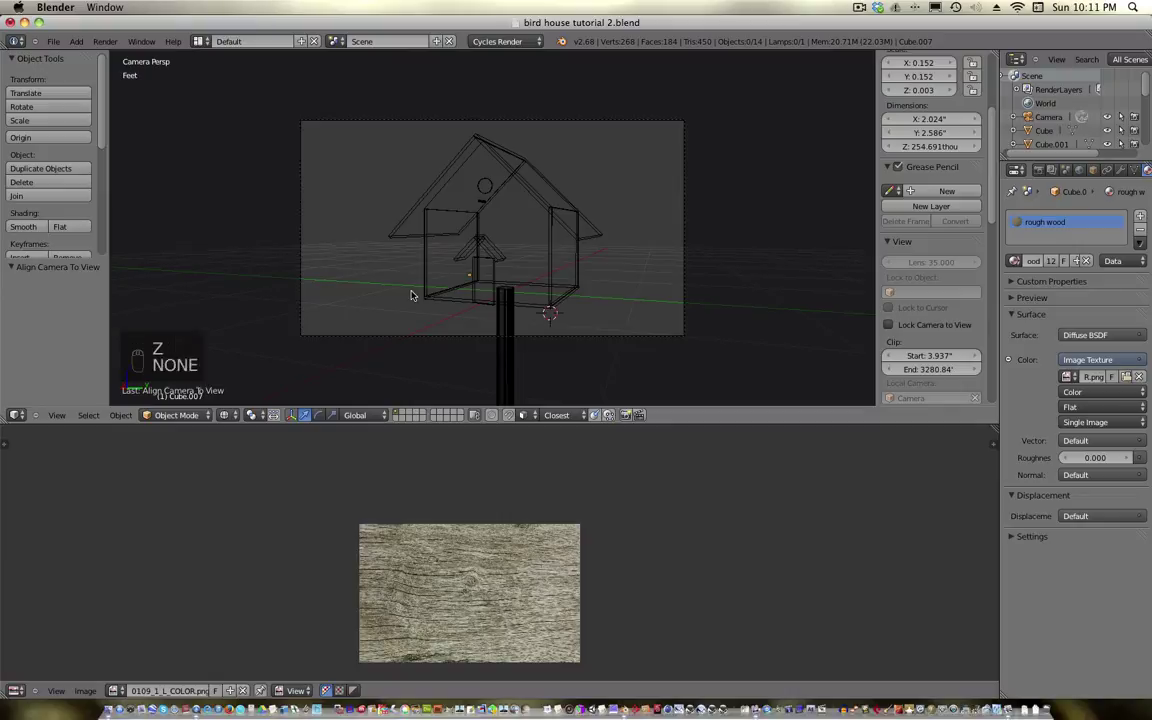
Select the sun lamp outside the camera view and return to the camera view
{"action": "key", "text": "KP_0"}
{"action": "middle_click_drag", "start_coordinate": [464, 240], "coordinate": [386, 254]}
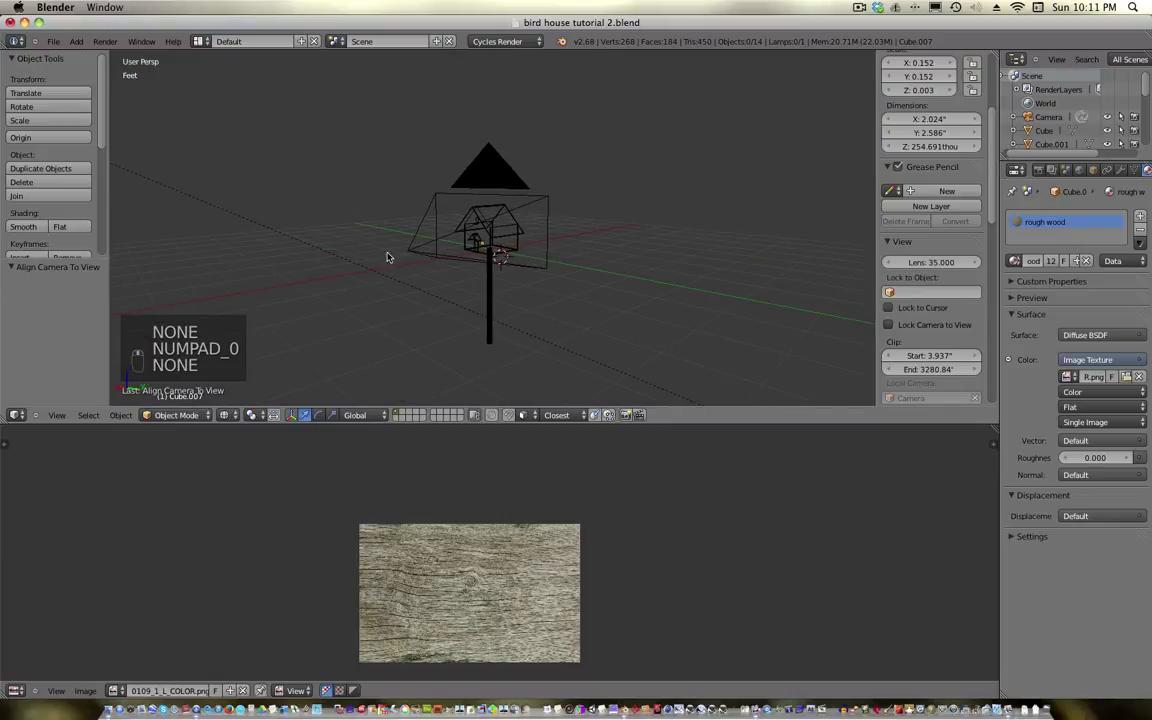
{"action": "right_click", "coordinate": [340, 265]}
{"action": "key", "text": "KP_0"}
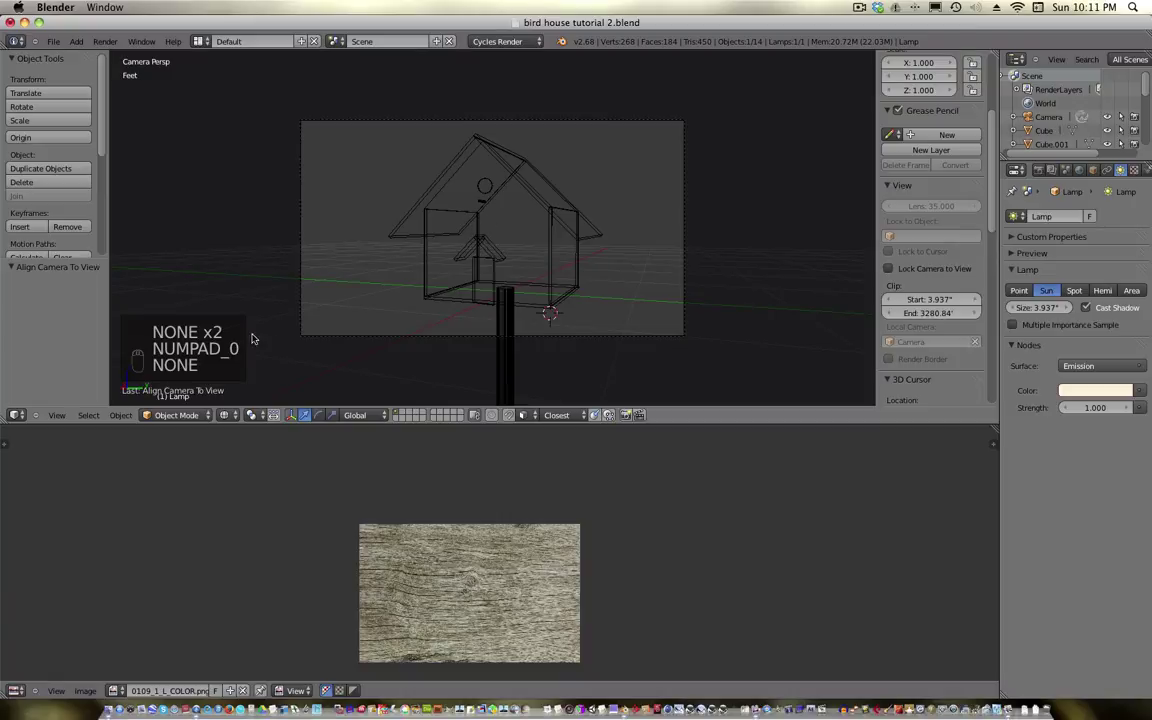
Show the camera view in Rendered shading and raise the sun lamp's strength to 3.7
{"action": "left_click", "coordinate": [222, 415]}
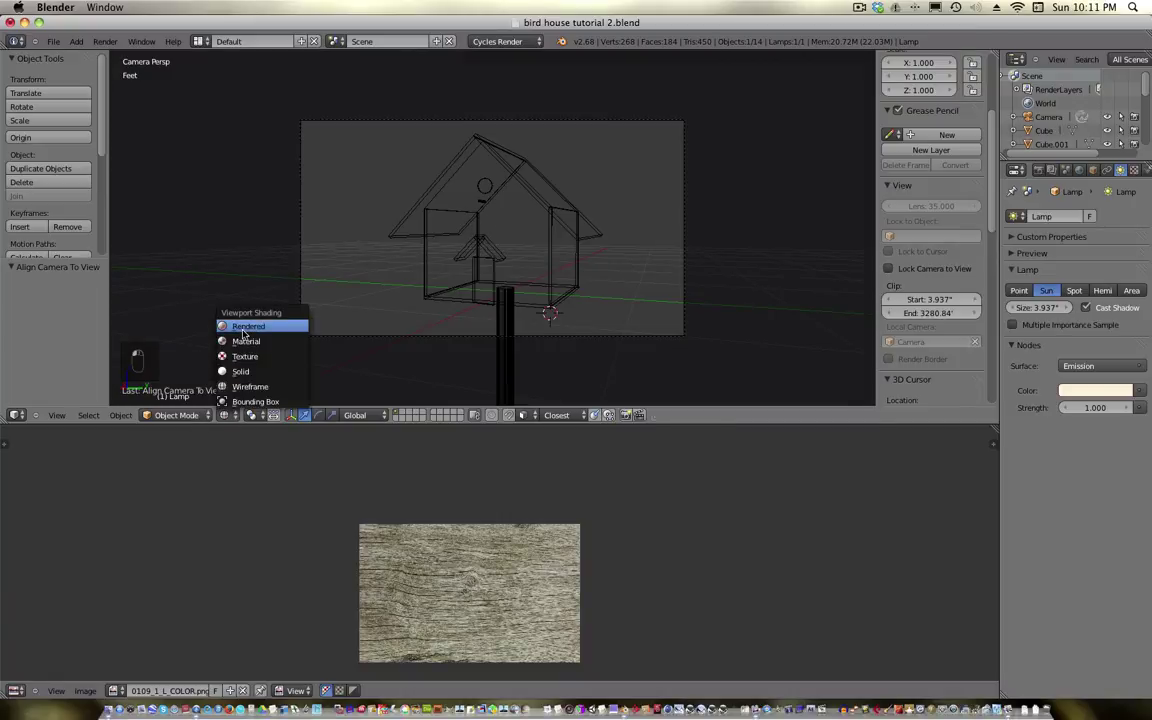
{"action": "left_click", "coordinate": [236, 297]}
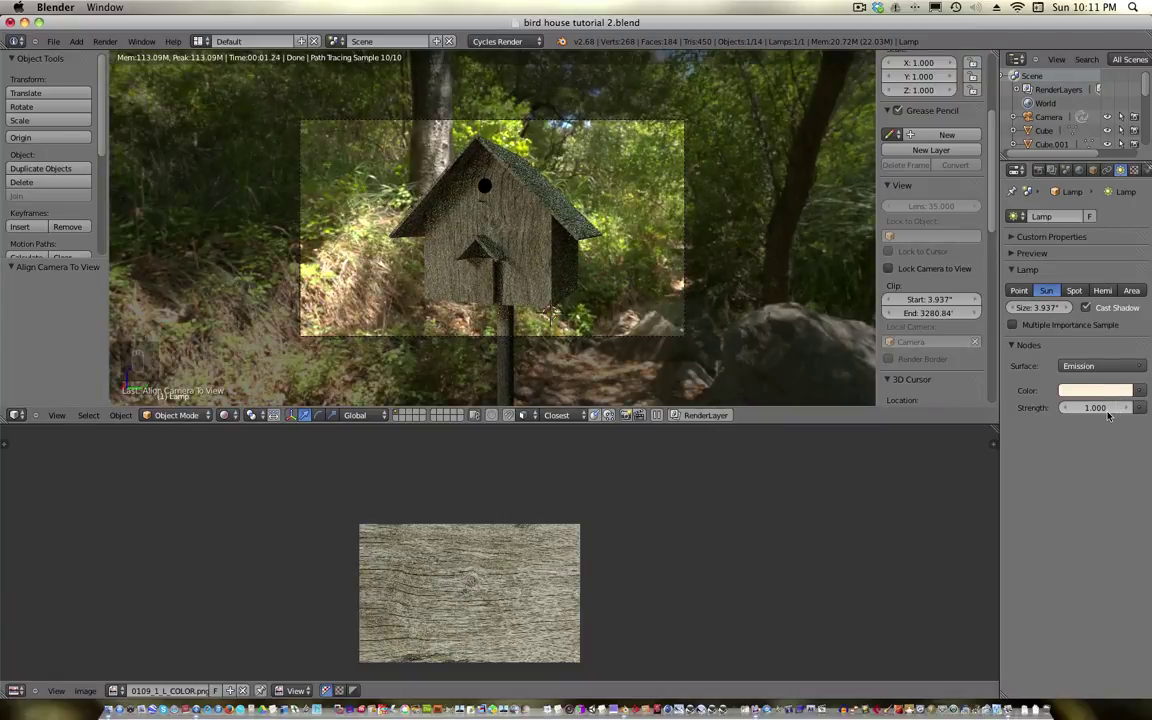
{"action": "left_click", "coordinate": [1118, 408]}
{"action": "left_click", "coordinate": [1123, 407]}
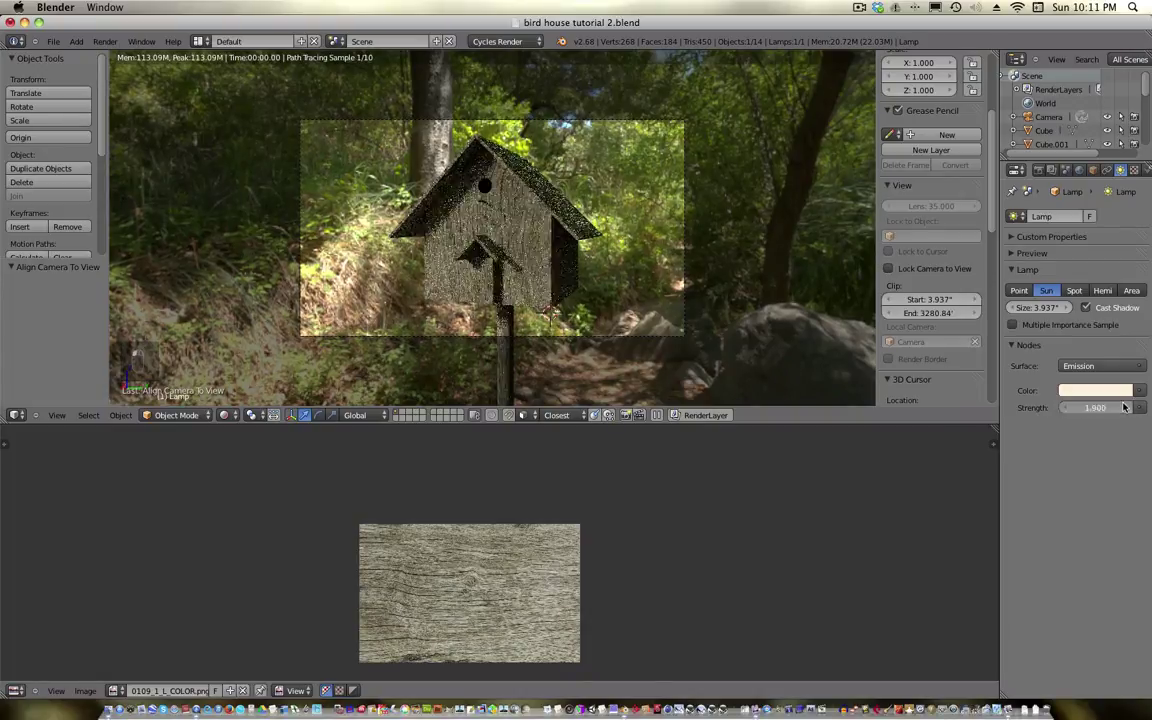
{"action": "left_click", "coordinate": [1123, 407]}
{"action": "left_click", "coordinate": [1123, 407]}
{"action": "left_click", "coordinate": [1123, 407]}
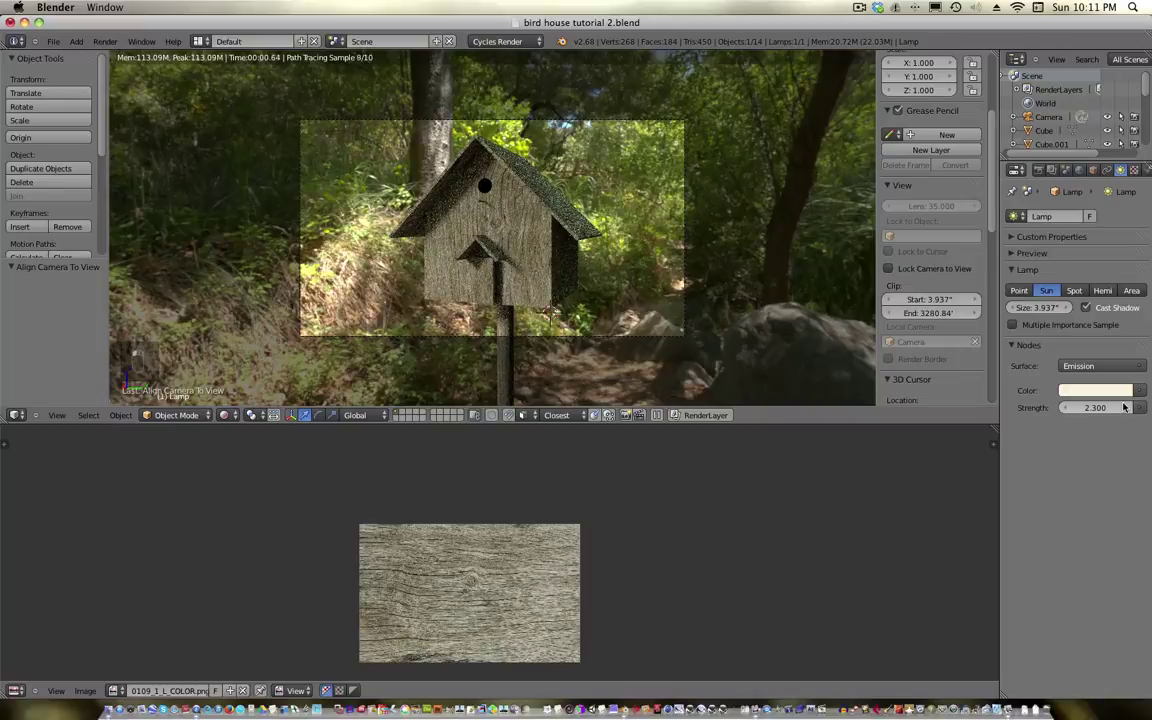
{"action": "left_click", "coordinate": [1123, 407]}
{"action": "left_click", "coordinate": [1123, 407]}
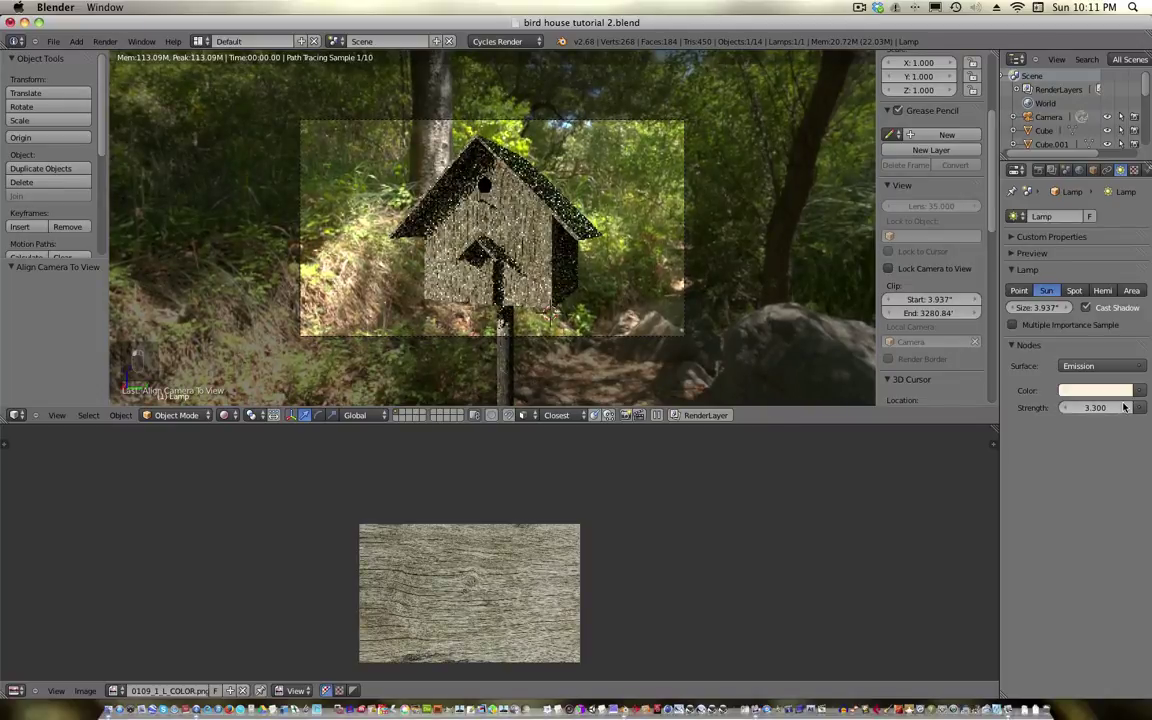
{"action": "left_click", "coordinate": [1123, 407]}
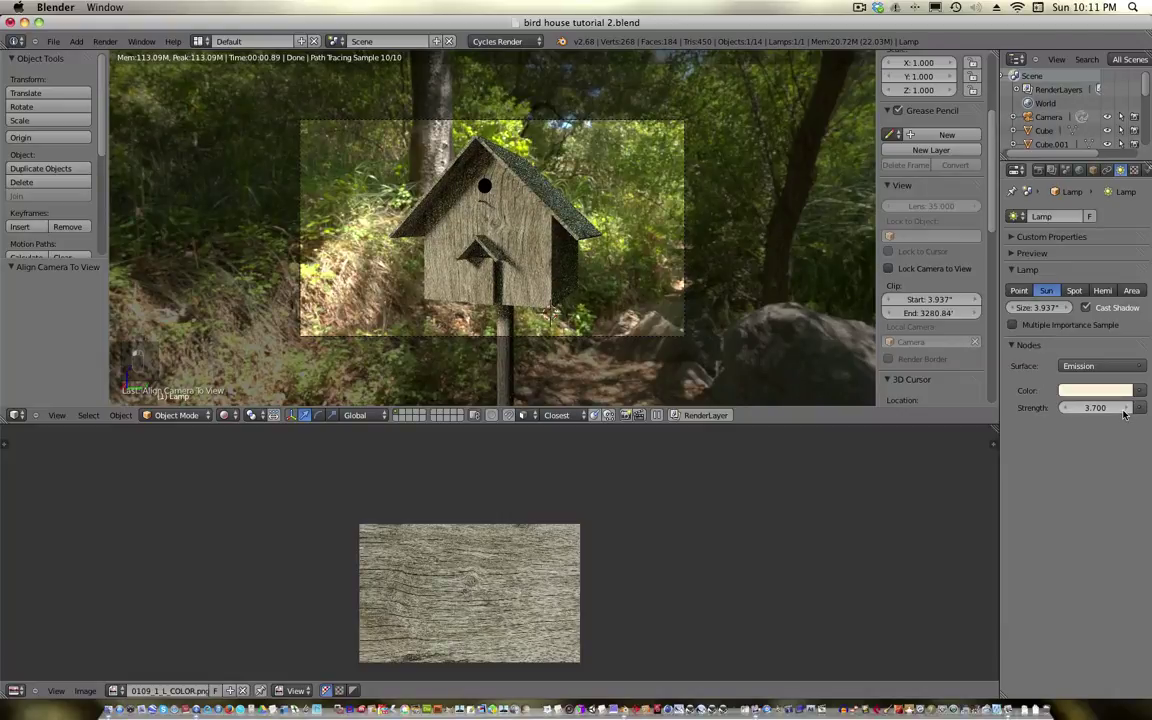
Raise the sun lamp's strength to 3.8 and switch the viewport to wireframe
{"action": "scroll", "coordinate": [454, 177], "scroll_direction": "up", "scroll_amount": 4}
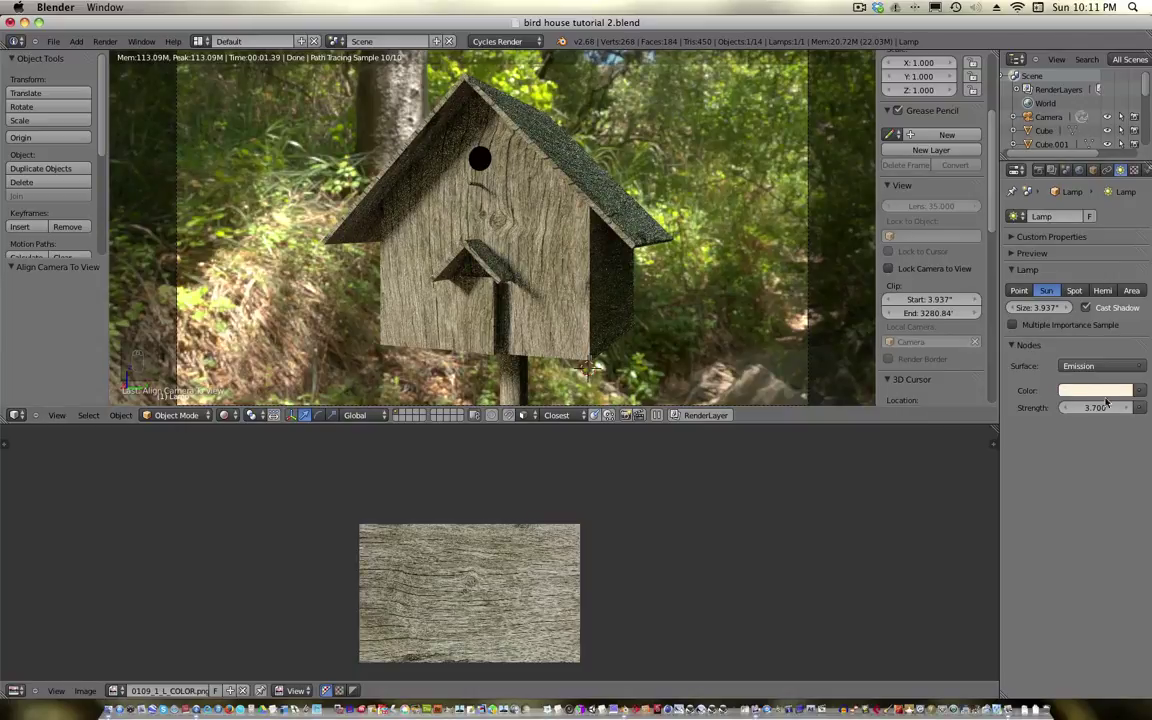
{"action": "left_click_drag", "start_coordinate": [1074, 408], "coordinate": [1082, 410]}
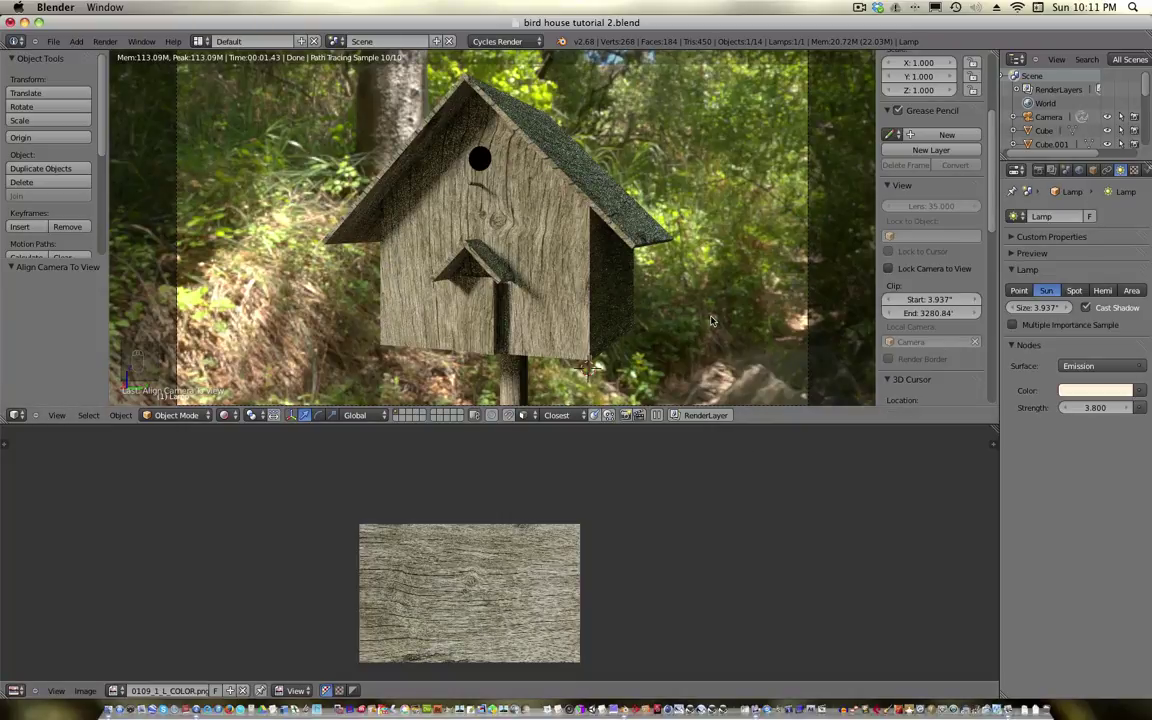
{"action": "key", "text": "z"}
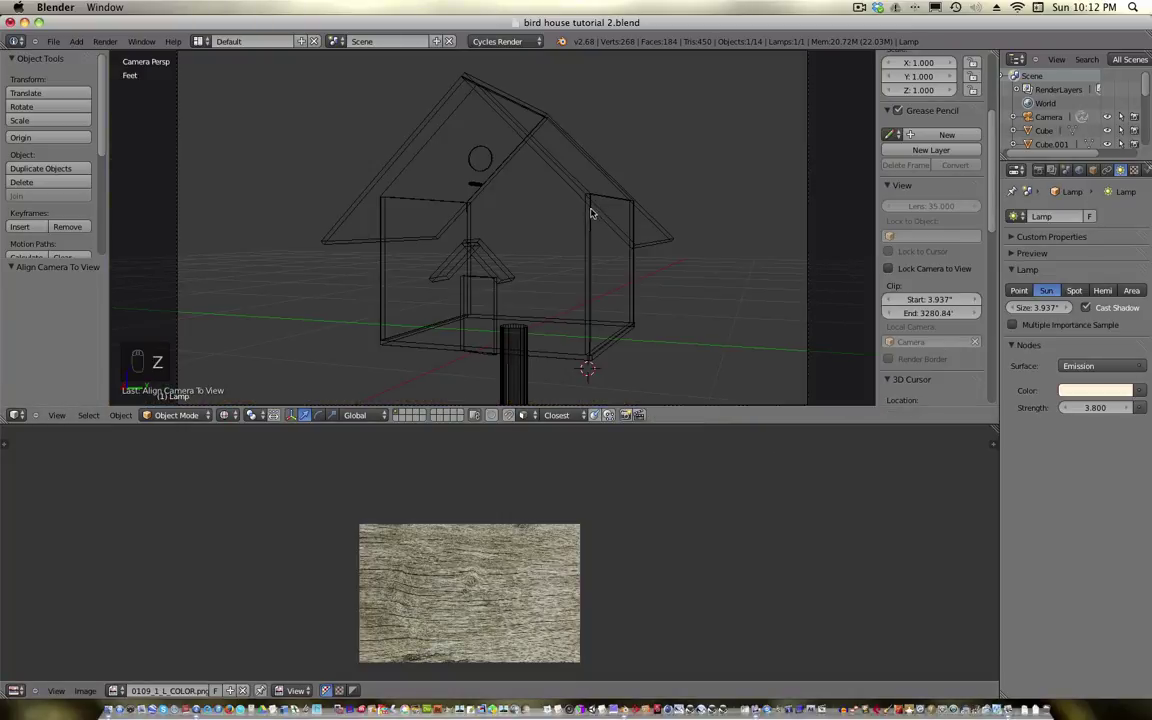
Select the camera in a top orthographic view and enable its Limits display
{"action": "key", "text": "KP_0"}
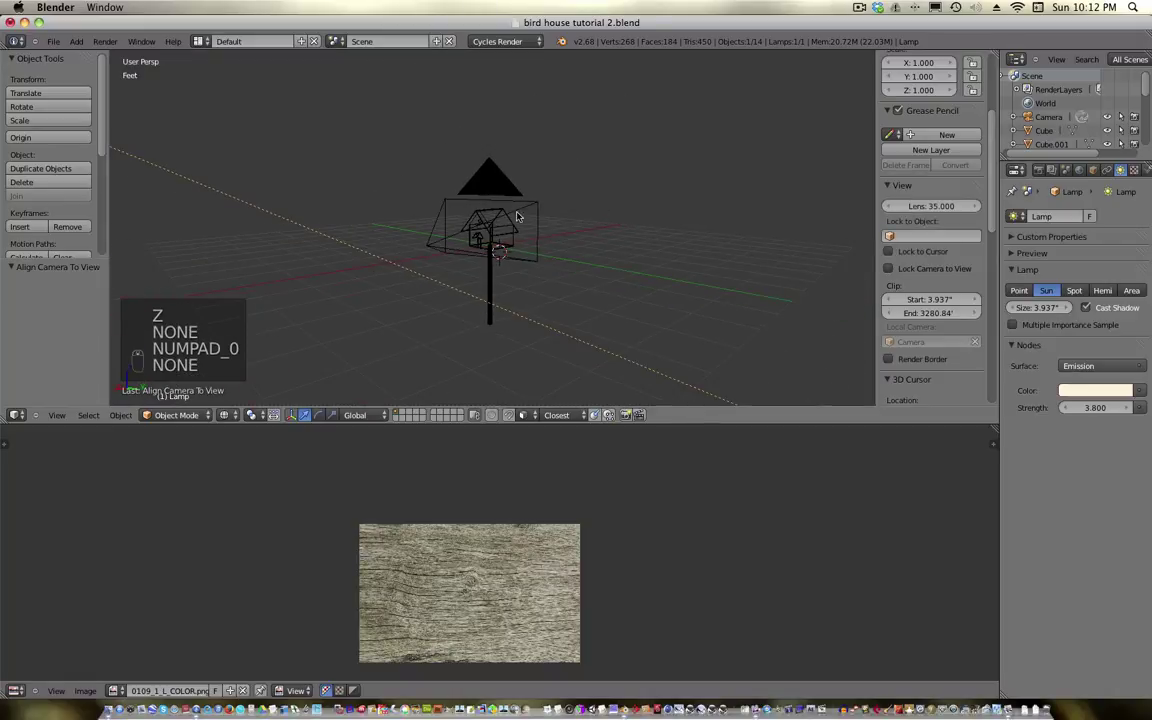
{"action": "right_click", "coordinate": [503, 193]}
{"action": "key", "text": "KP_7"}
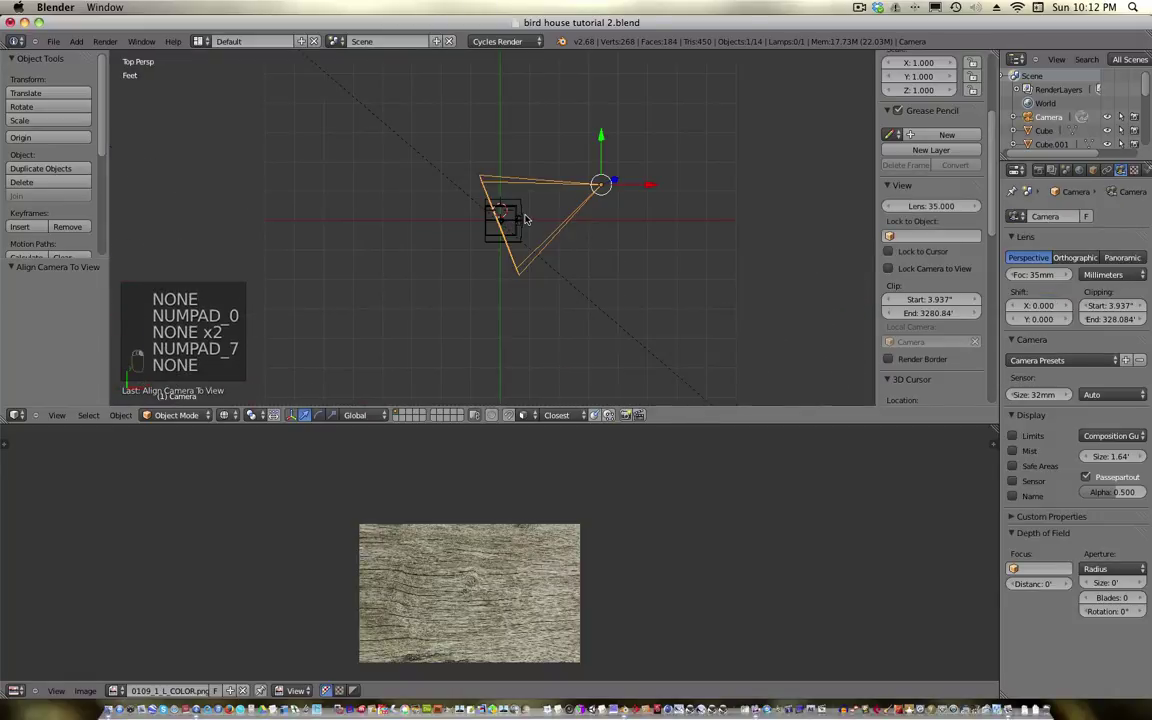
{"action": "key", "text": "KP_5"}
{"action": "scroll", "coordinate": [527, 217], "scroll_direction": "up", "scroll_amount": 5}
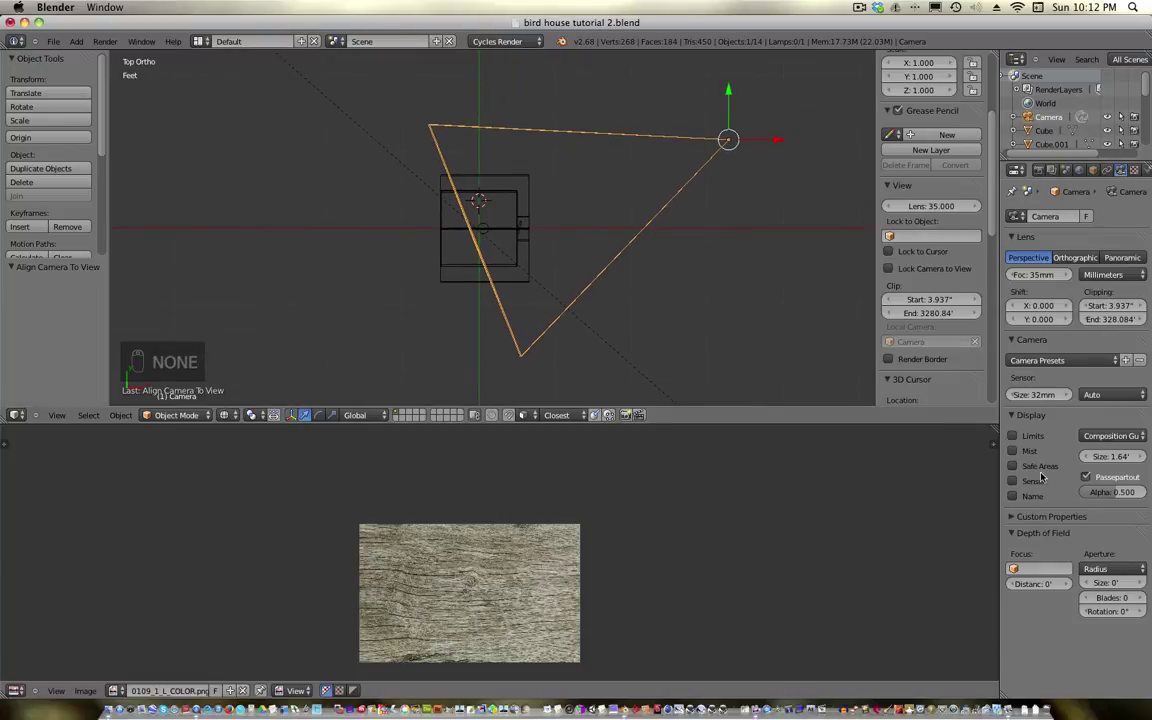
{"action": "left_click", "coordinate": [1012, 437]}
Set the camera's depth-of-field aperture type to F/stop and its focus distance to 3', reaching the birdhouse front
{"action": "left_click", "coordinate": [1035, 569]}
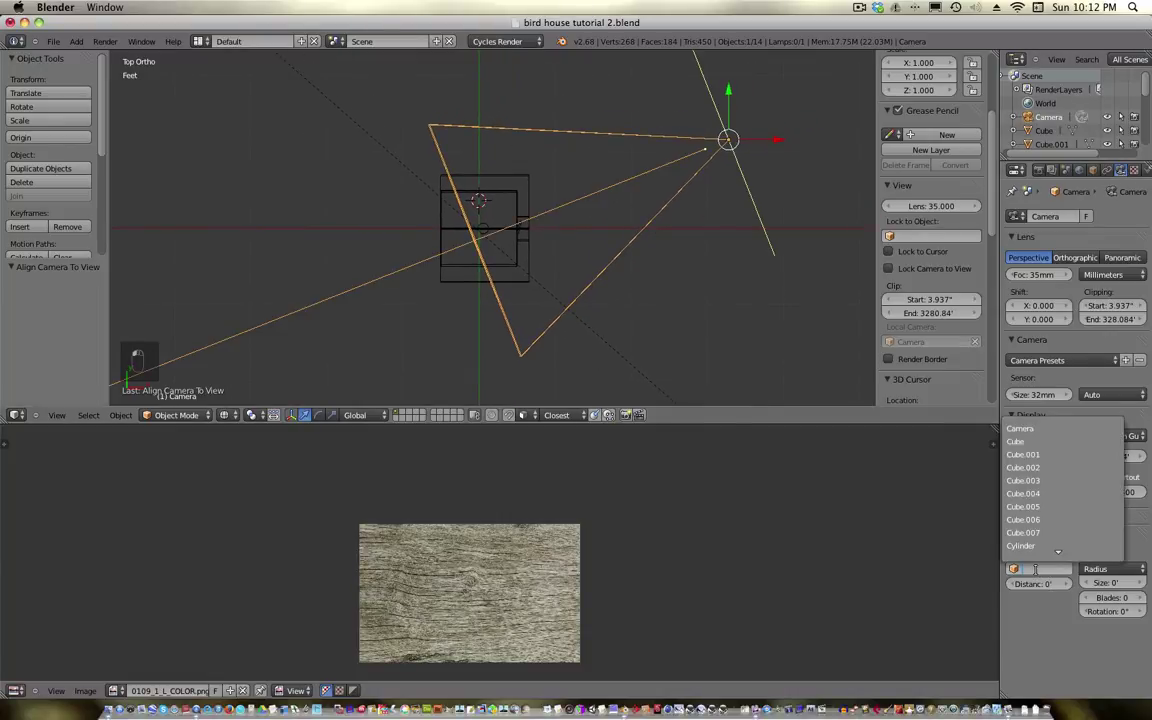
{"action": "left_click", "coordinate": [1113, 569]}
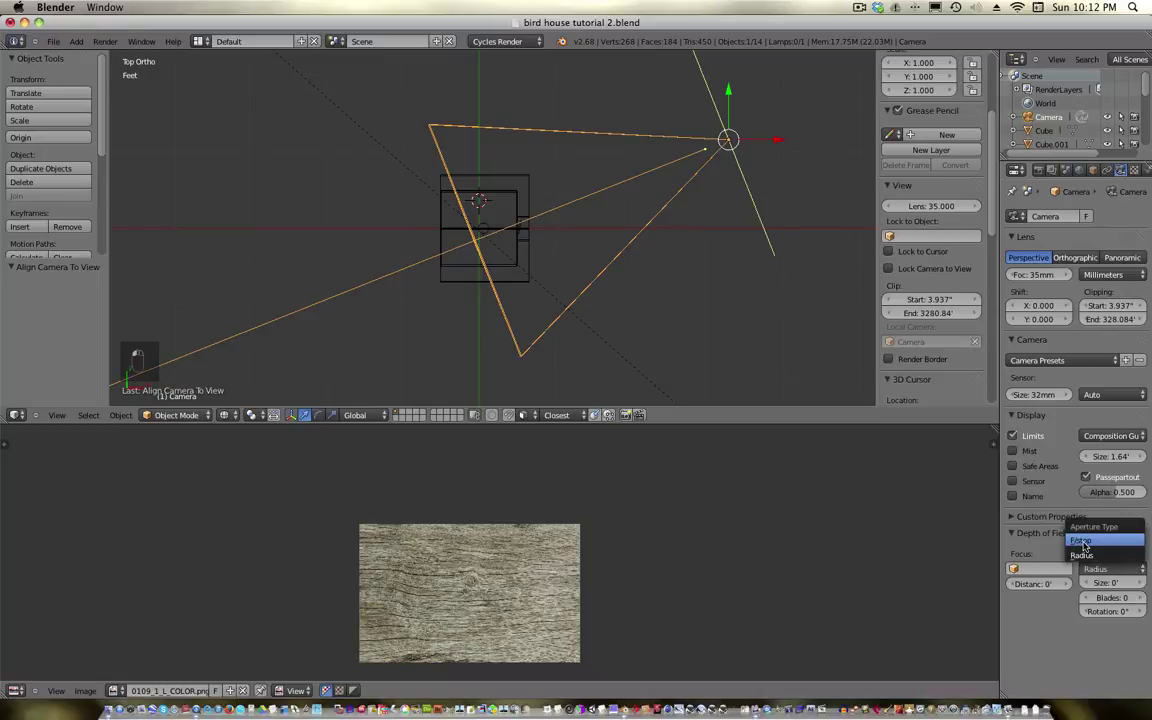
{"action": "left_click", "coordinate": [1080, 537]}
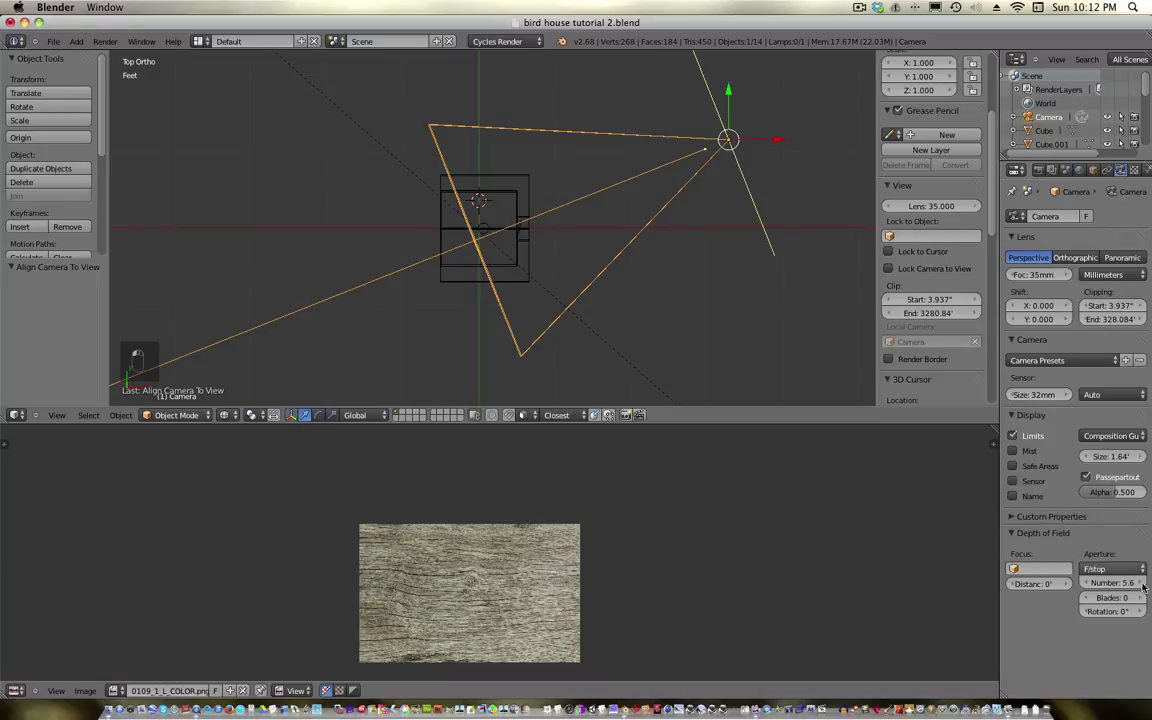
{"action": "left_click", "coordinate": [1064, 584]}
{"action": "left_click", "coordinate": [1064, 584]}
{"action": "left_click", "coordinate": [1065, 585]}
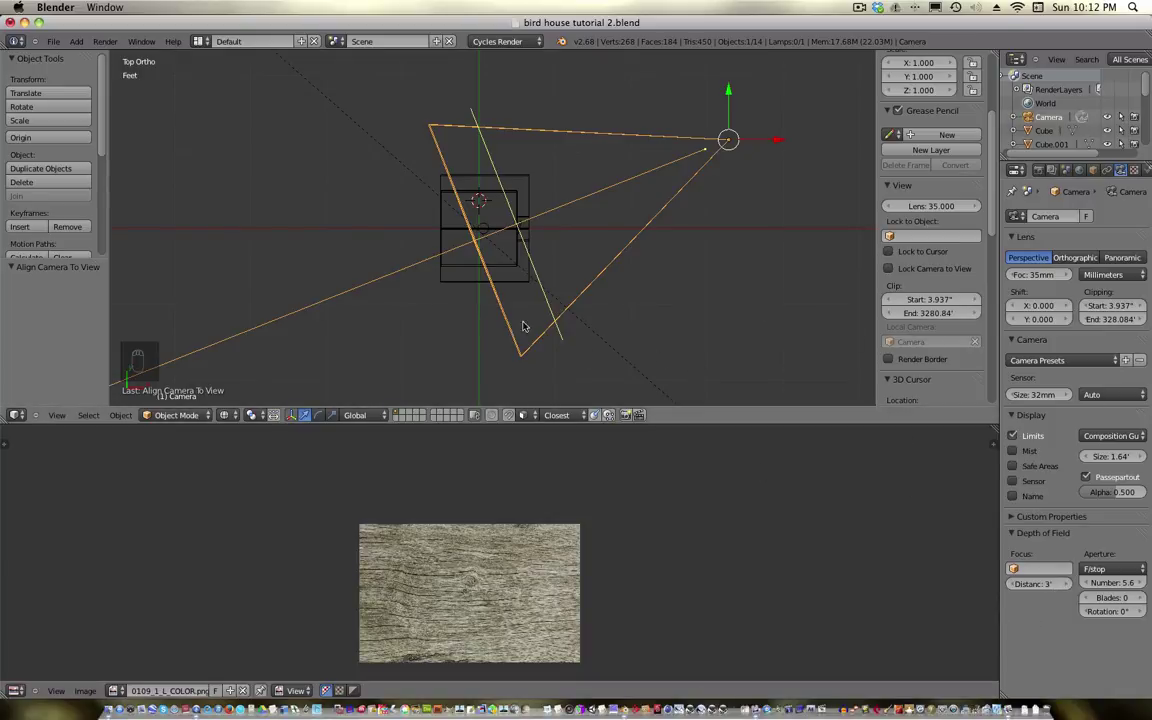
Preview the depth of field through the camera in Rendered shading
{"action": "key", "text": "KP_0"}
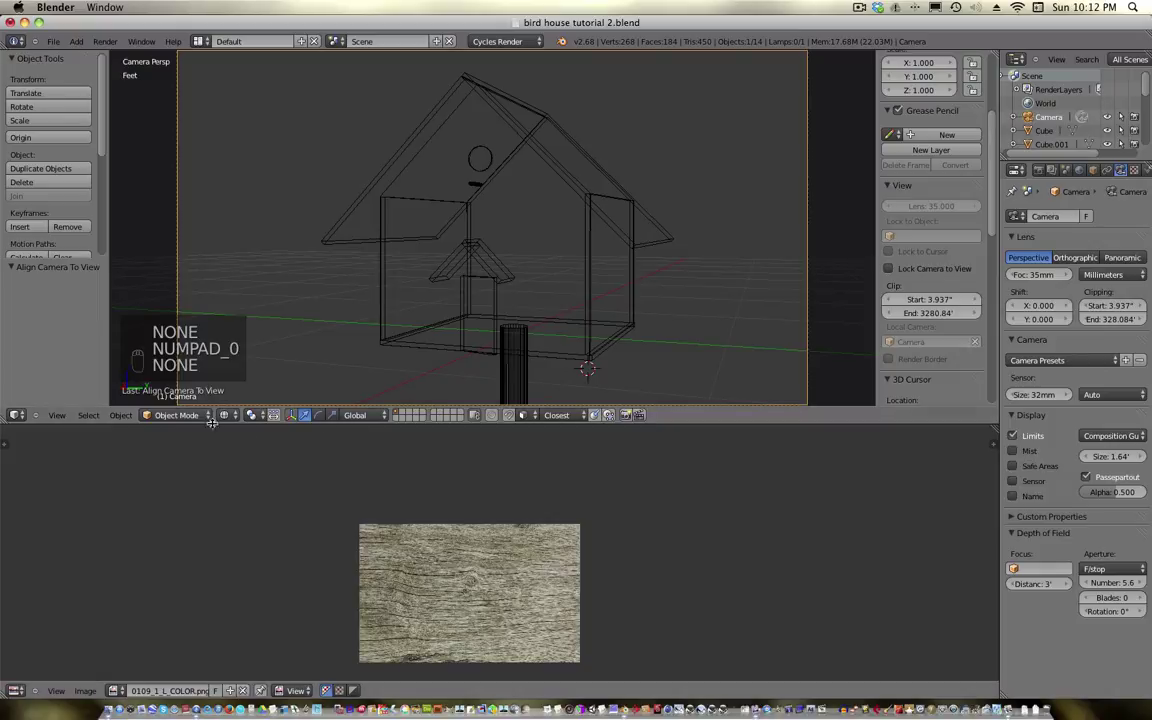
{"action": "left_click", "coordinate": [225, 415]}
{"action": "left_click", "coordinate": [272, 324]}
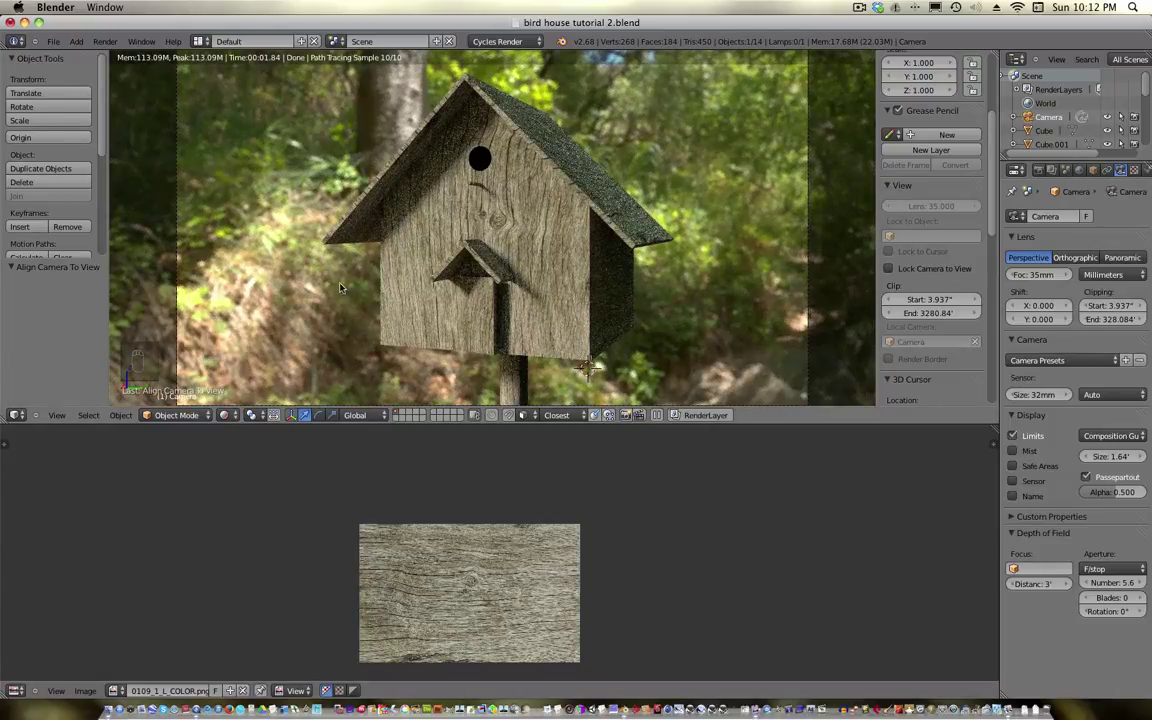
Lower the camera's f-stop number to 3.0 to blur the forest background more strongly
{"action": "left_click", "coordinate": [1085, 583]}
{"action": "left_click", "coordinate": [1085, 583]}
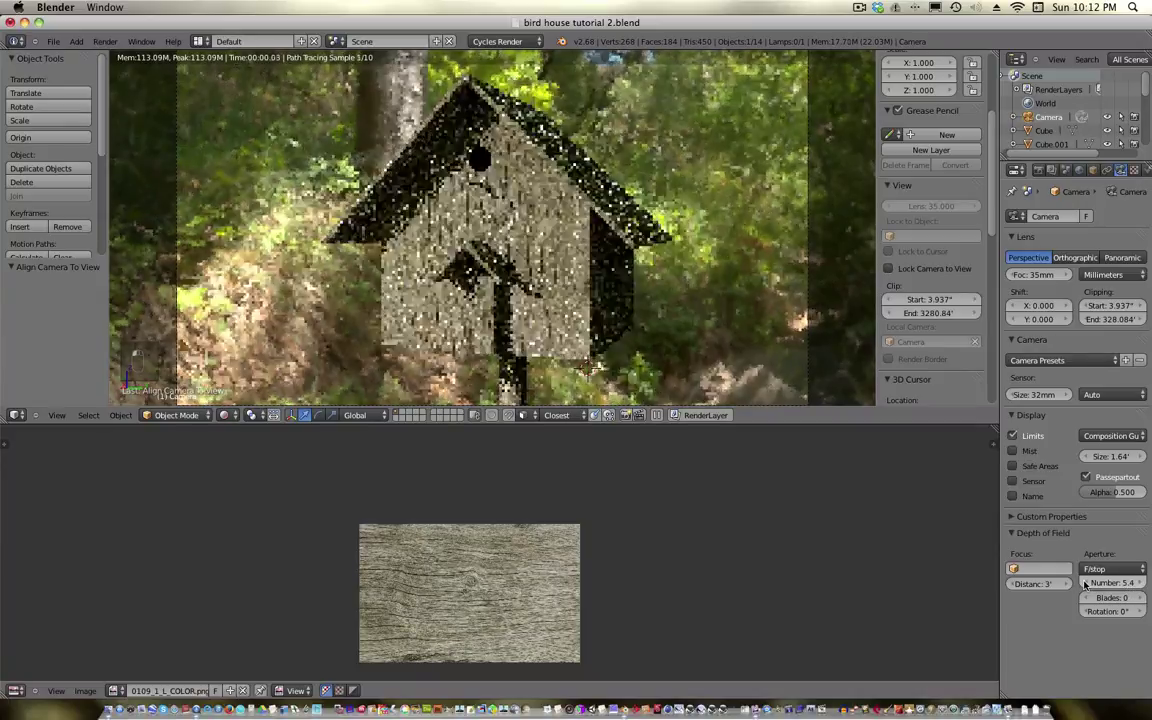
{"action": "left_click", "coordinate": [1085, 583]}
{"action": "left_click", "coordinate": [1085, 583]}
{"action": "left_click", "coordinate": [1085, 583]}
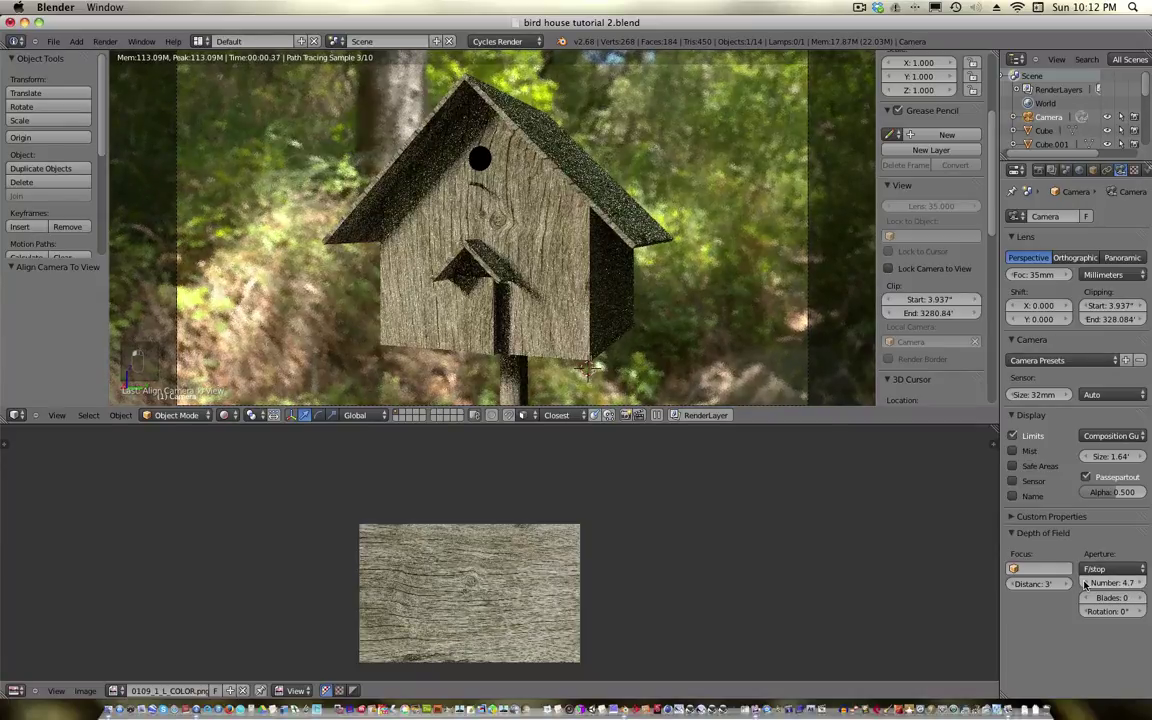
{"action": "left_click", "coordinate": [1085, 583]}
{"action": "left_click", "coordinate": [1085, 583]}
{"action": "left_click", "coordinate": [1085, 583]}
{"action": "left_click", "coordinate": [1084, 583]}
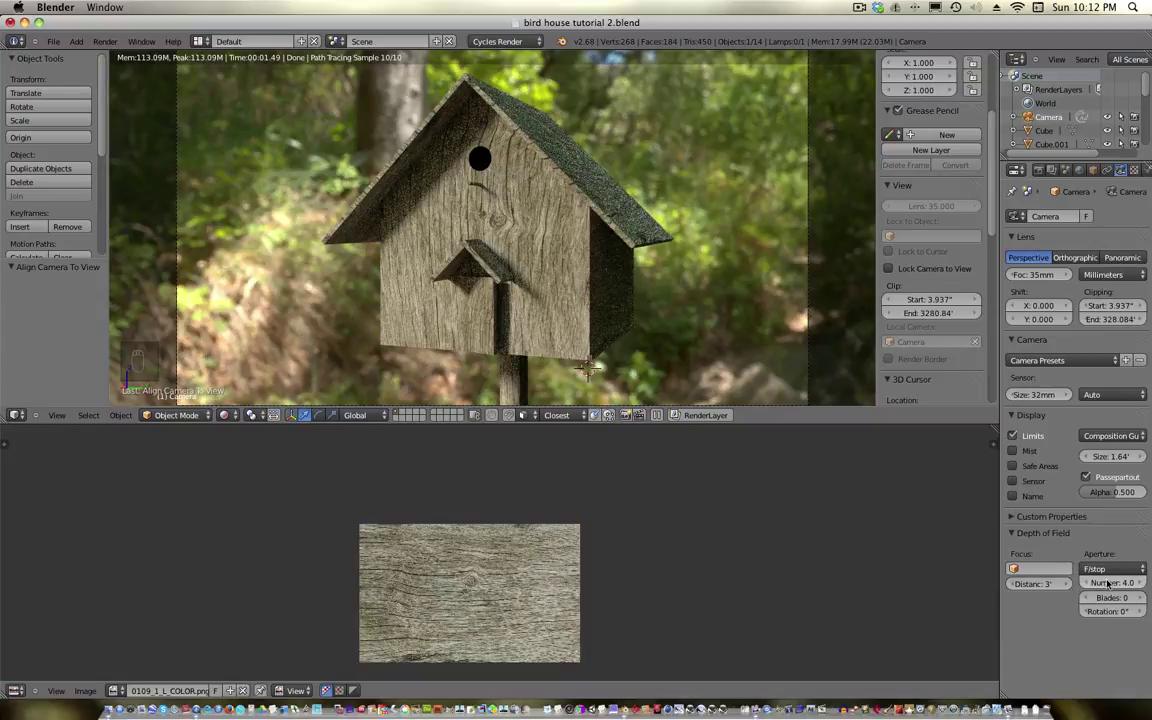
{"action": "left_click", "coordinate": [1109, 582]}
{"action": "type", "text": "3"}
{"action": "key", "text": "Return"}
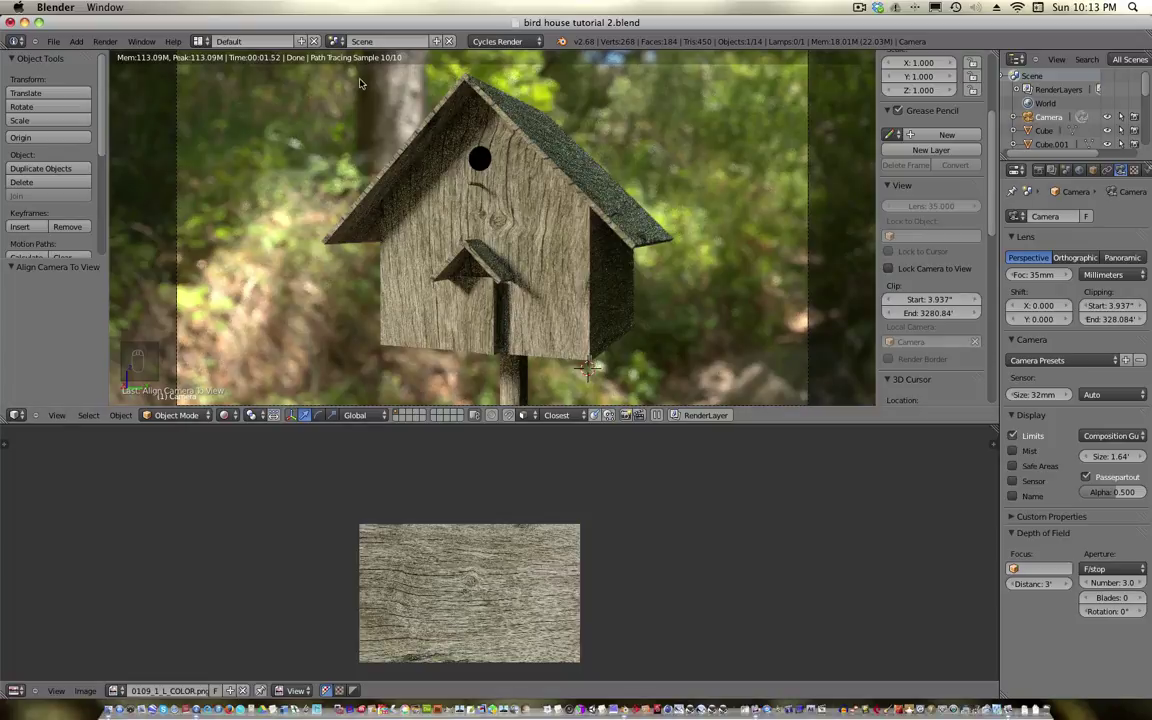
Select a birdhouse part that uses rough wood and show its material nodes in the Node Editor, replacing the UV/Image Editor
{"action": "right_click", "coordinate": [502, 256]}
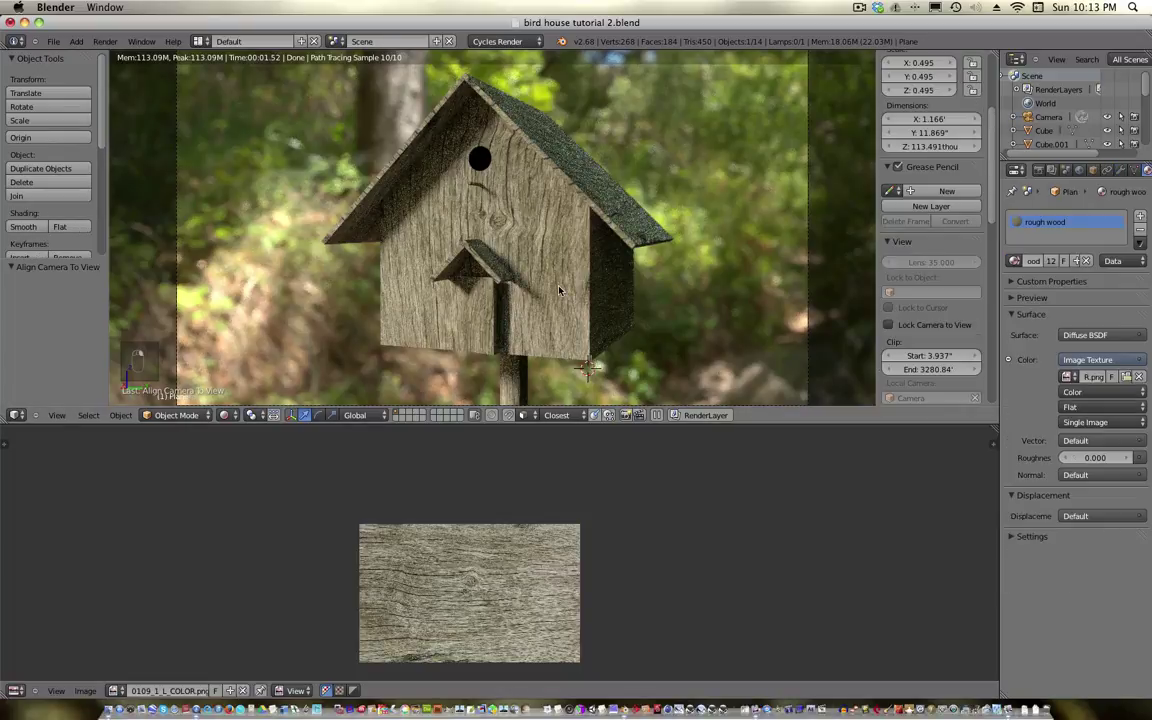
{"action": "right_click", "coordinate": [491, 237]}
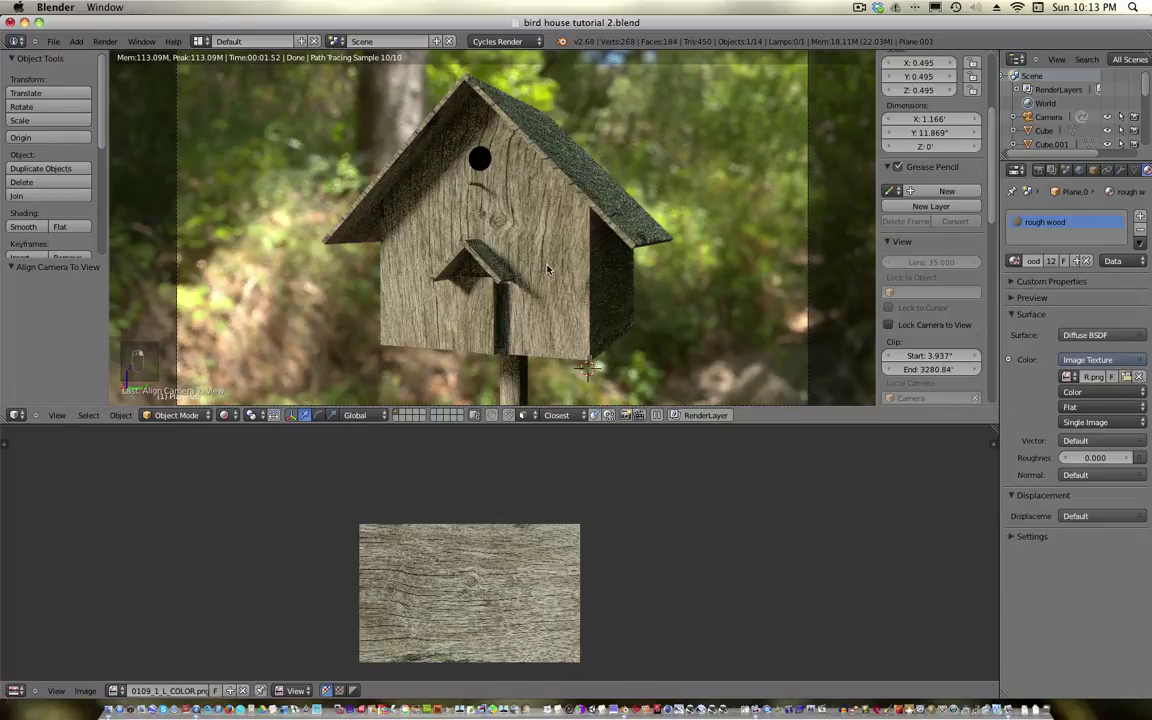
{"action": "left_click", "coordinate": [13, 691]}
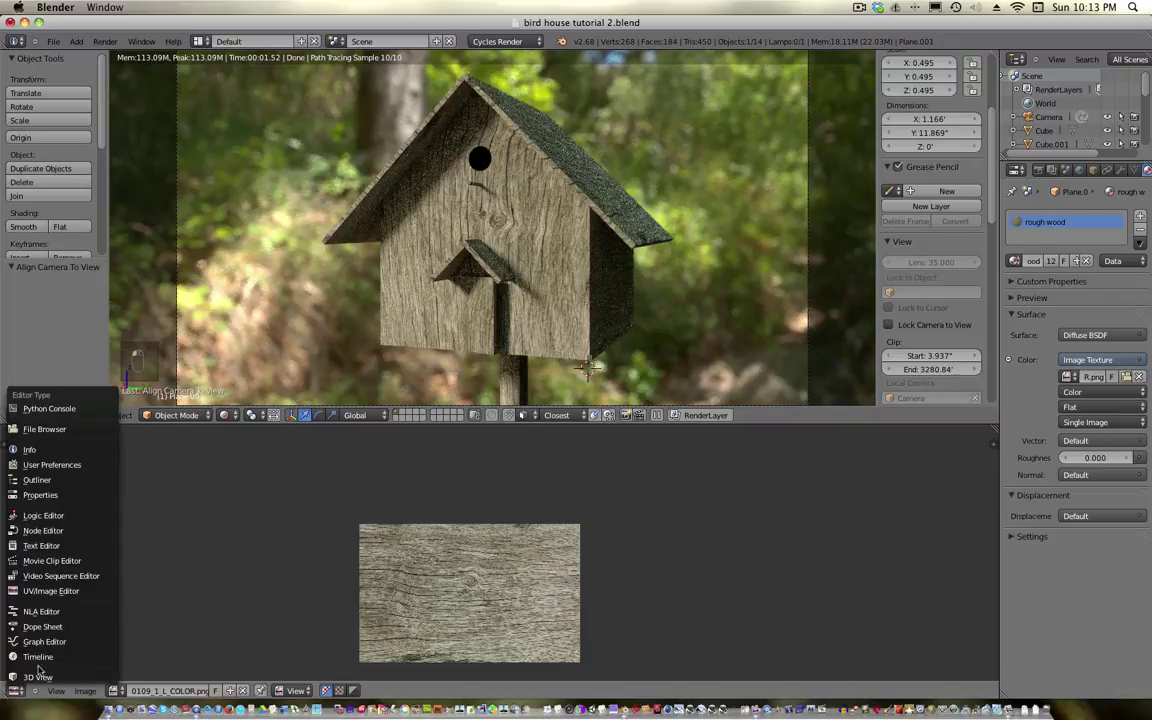
{"action": "left_click", "coordinate": [80, 530]}
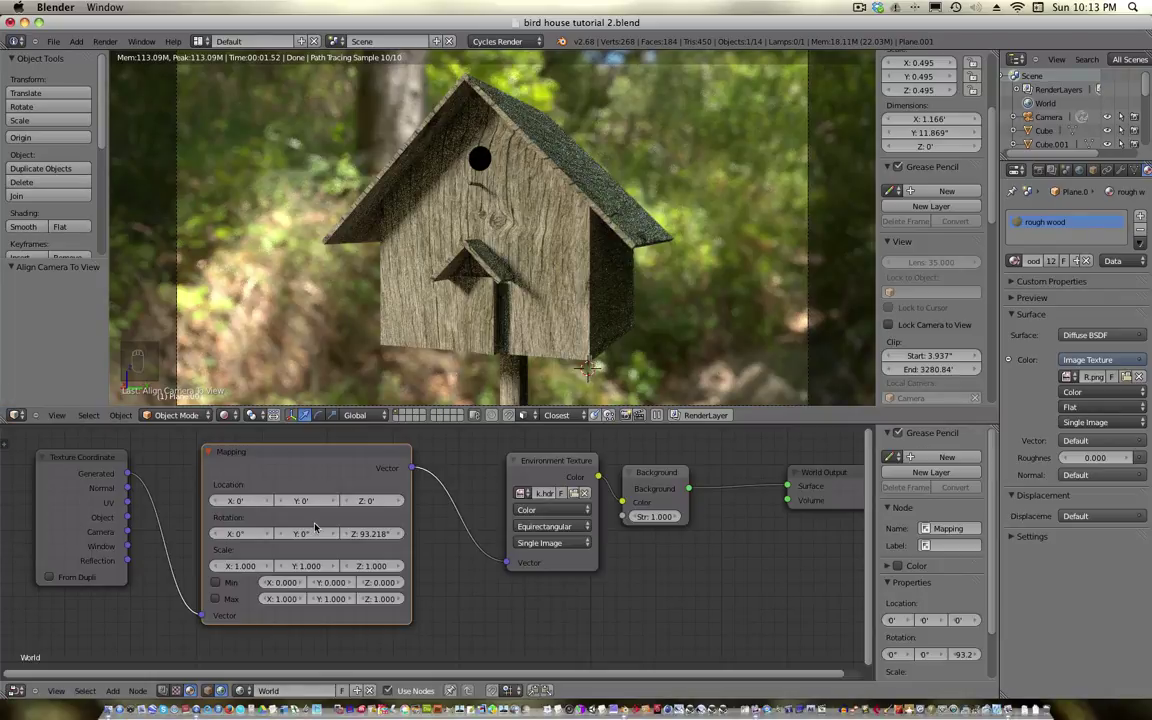
{"action": "key", "text": "s"}
{"action": "key", "text": "s"}
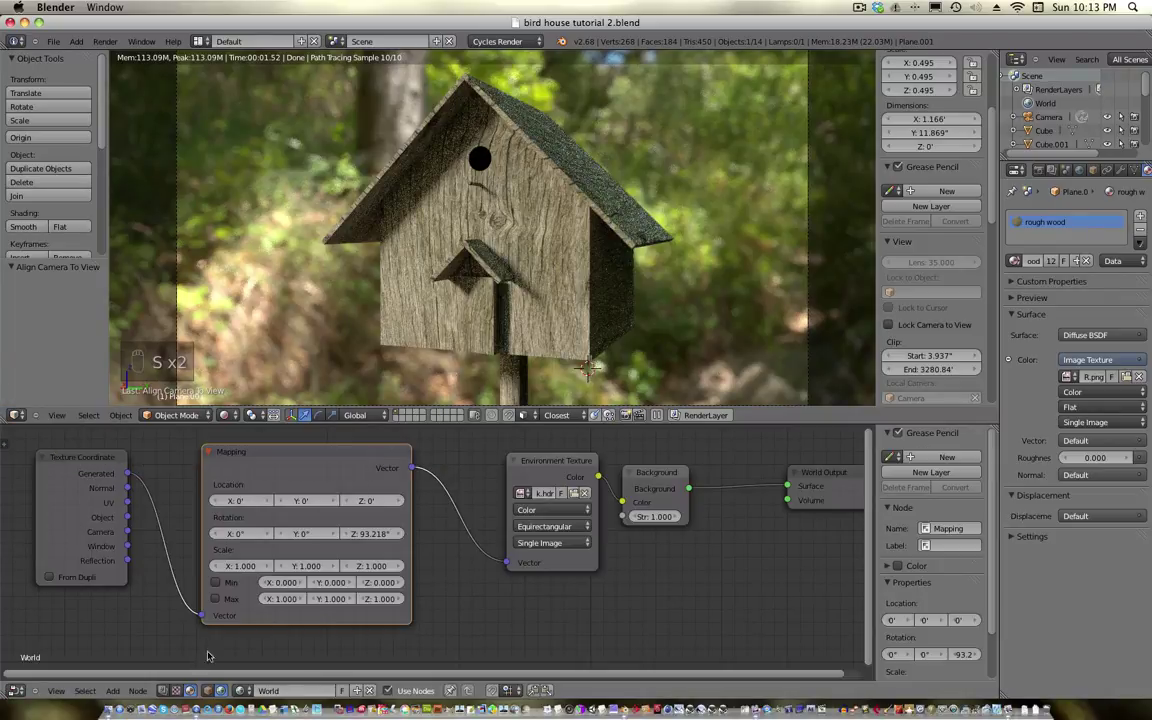
{"action": "left_click", "coordinate": [207, 690]}
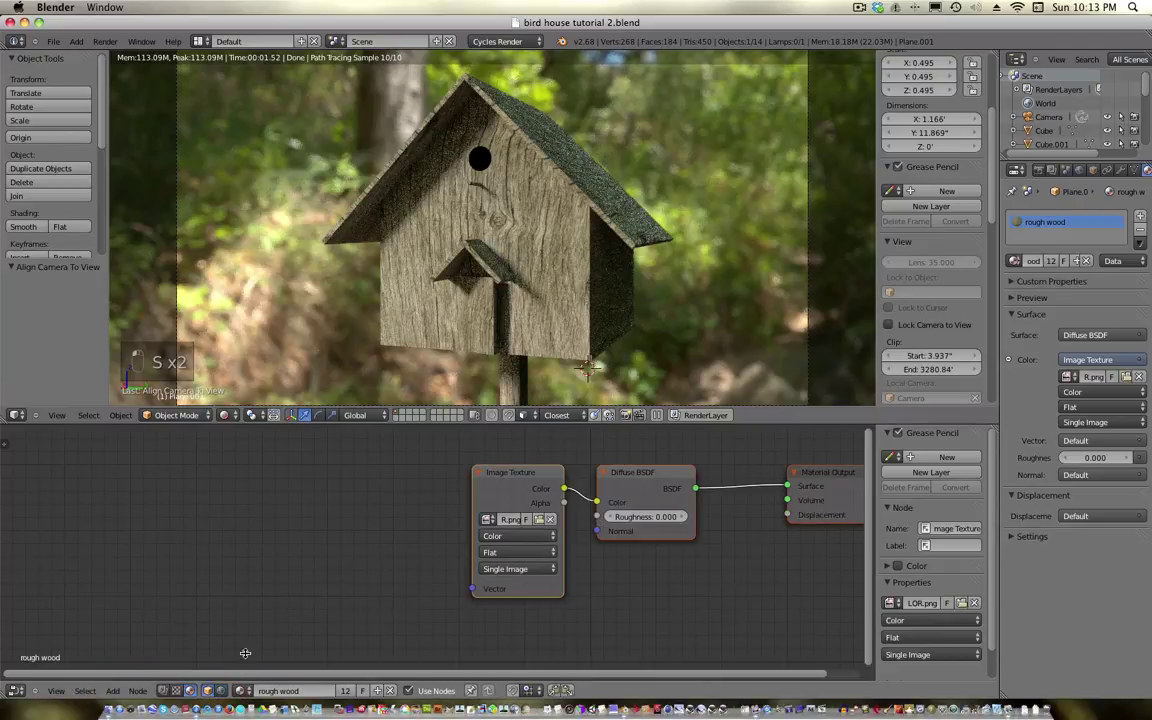
Move the Image Texture node farther away from the Diffuse BSDF node
{"action": "middle_click_drag", "start_coordinate": [633, 500], "coordinate": [370, 492]}
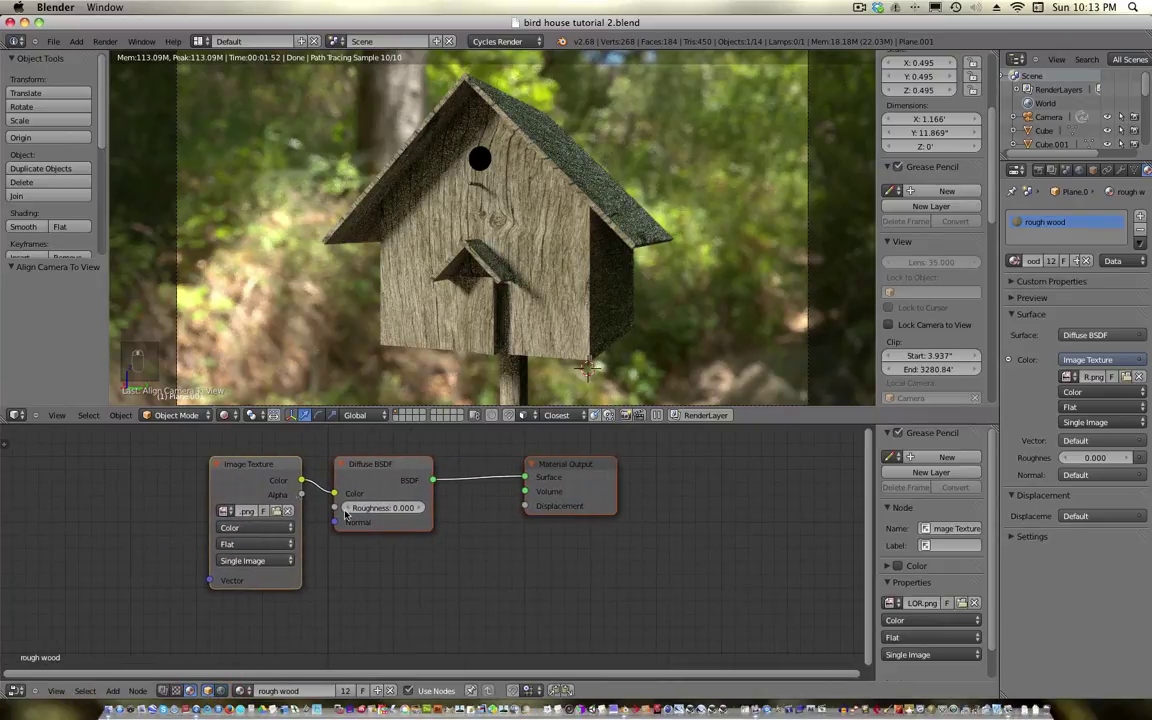
{"action": "left_click_drag", "start_coordinate": [259, 477], "coordinate": [210, 477]}
{"action": "scroll", "coordinate": [438, 515], "scroll_direction": "down", "scroll_amount": 2}
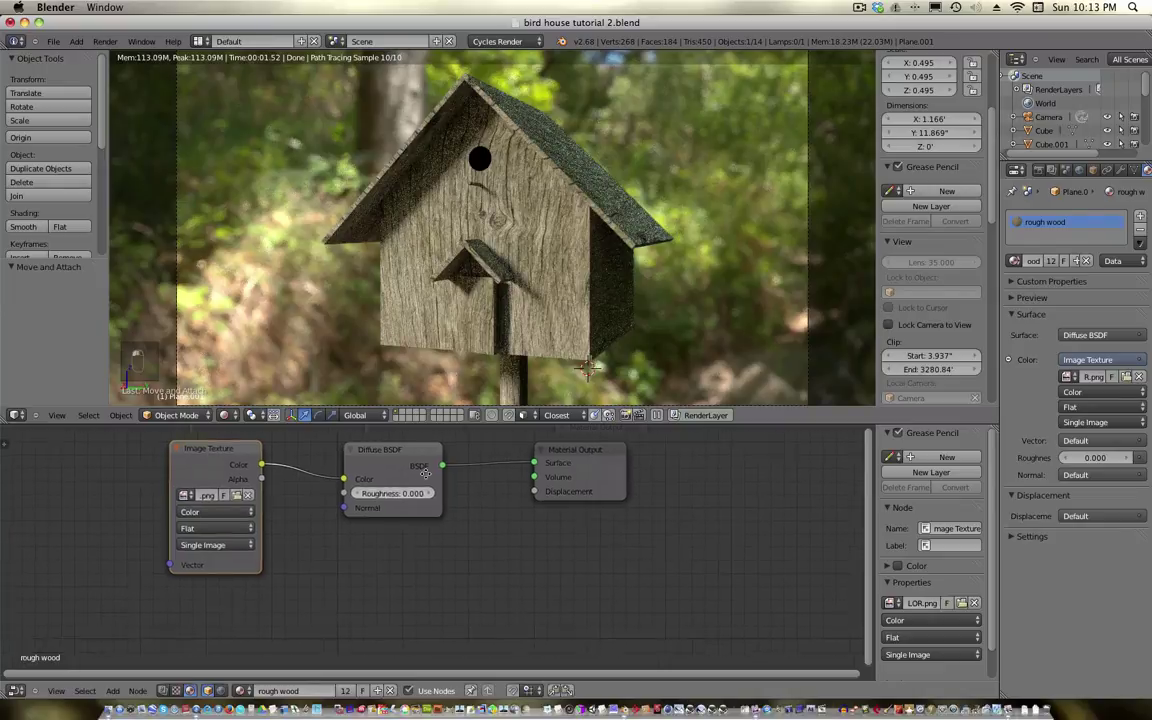
{"action": "scroll", "coordinate": [448, 525], "scroll_direction": "down", "scroll_amount": 1}
{"action": "mouse_move", "coordinate": [503, 566]}
{"action": "middle_mouse_down"}
{"action": "mouse_move", "coordinate": [537, 586]}
{"action": "mouse_move", "coordinate": [517, 572]}
{"action": "middle_mouse_up"}
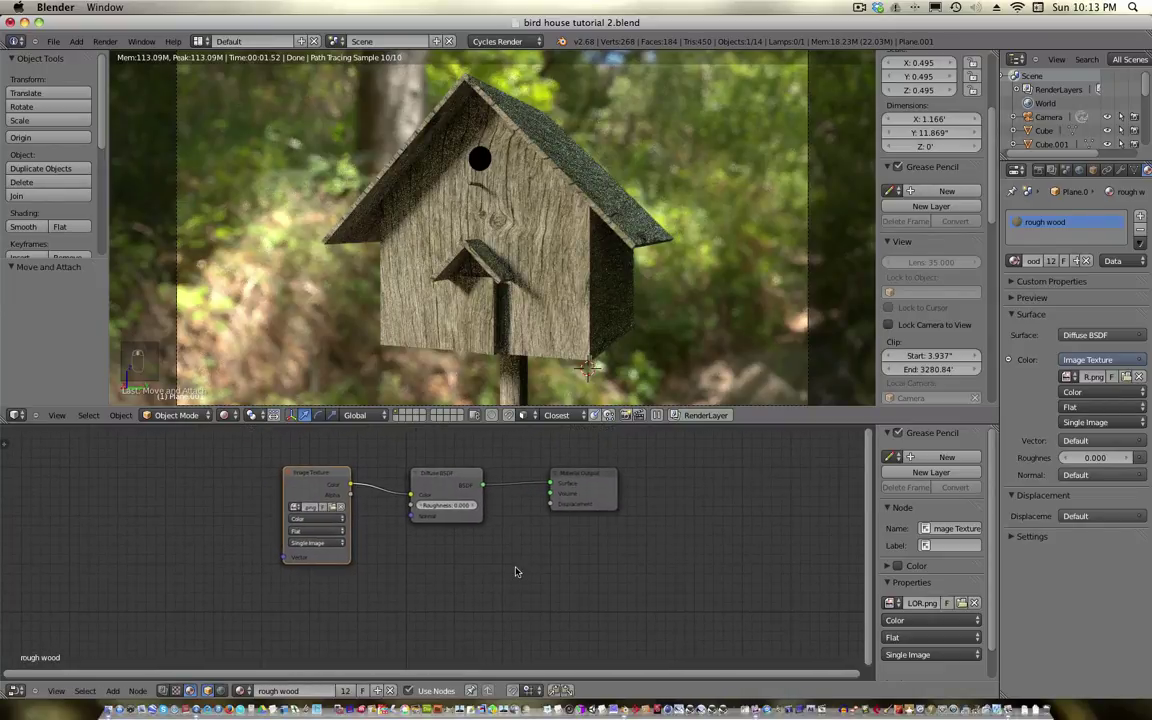
Duplicate the Image Texture node and place the copy directly below the original
{"action": "key", "text": "shift+a"}
{"action": "left_click", "coordinate": [314, 471]}
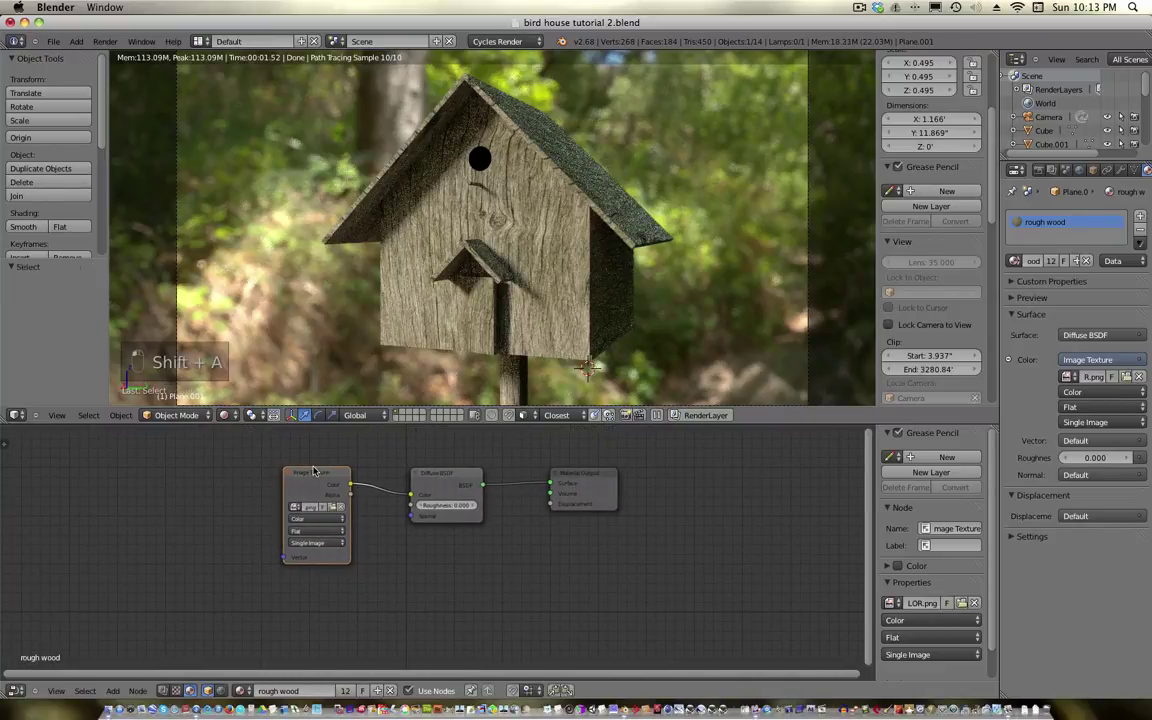
{"action": "key", "text": "shift+d"}
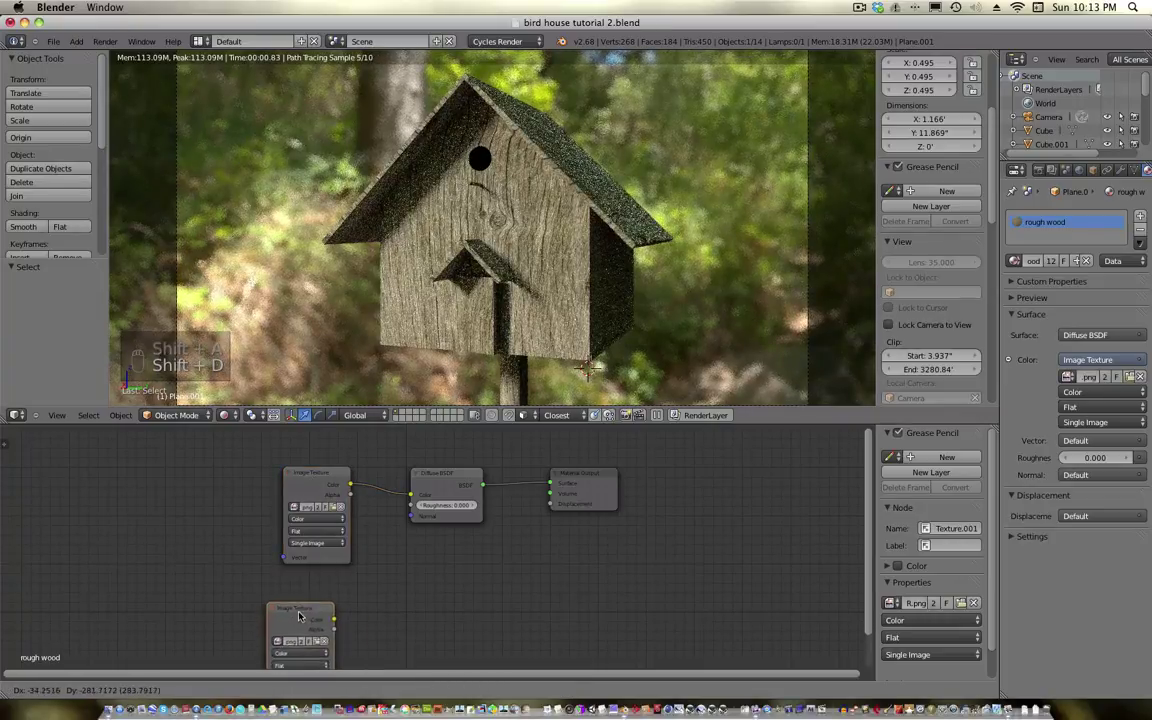
{"action": "left_click", "coordinate": [312, 594]}
{"action": "middle_click_drag", "start_coordinate": [496, 617], "coordinate": [483, 571]}
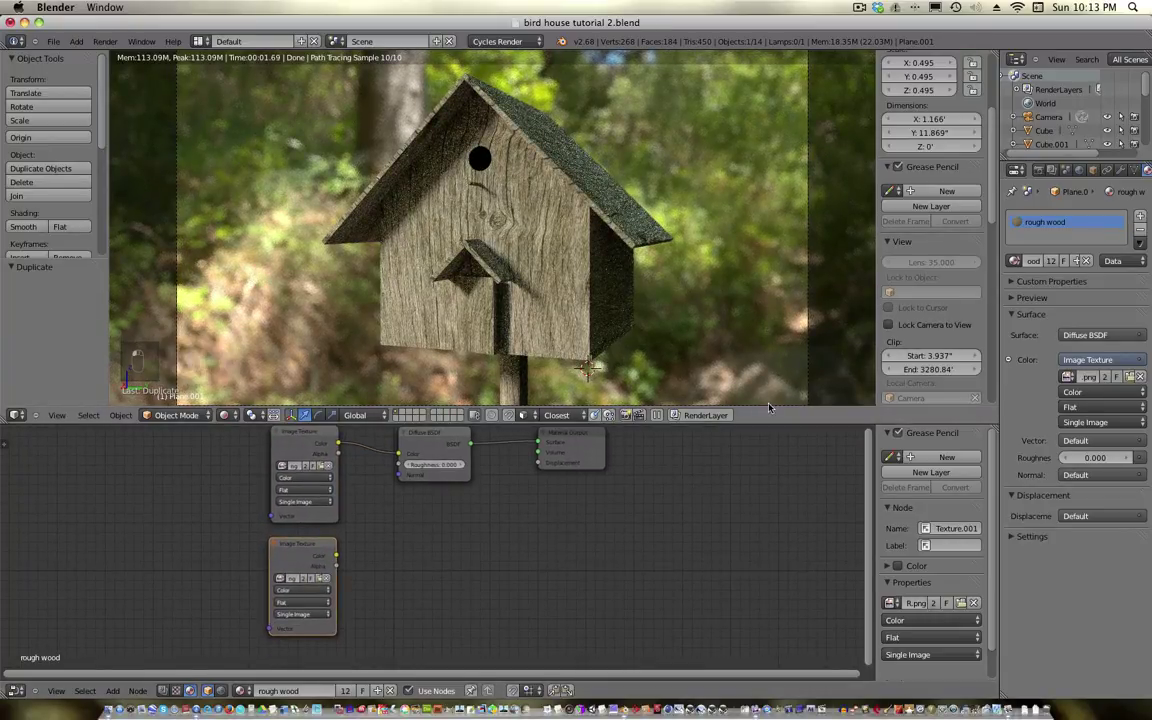
Enlarge the node editor area and load WoodRough0109_1_L_NRM.png into the duplicated Image Texture node
{"action": "left_click_drag", "start_coordinate": [769, 400], "coordinate": [769, 344]}
{"action": "left_click", "coordinate": [314, 548]}
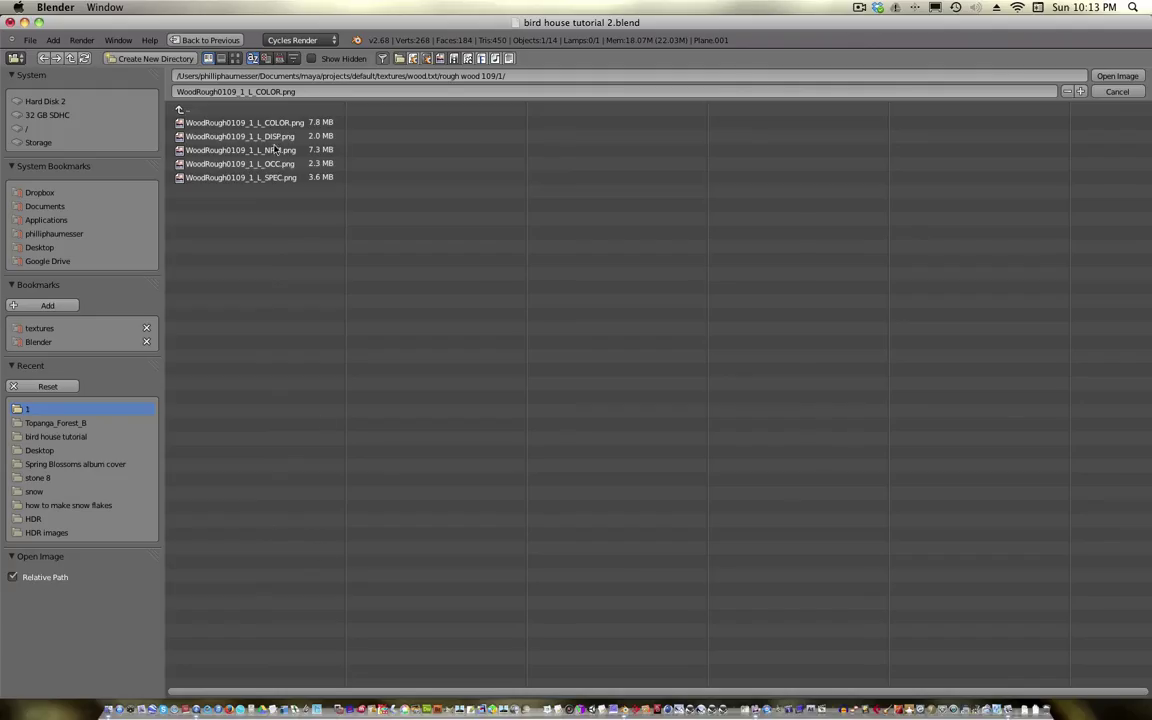
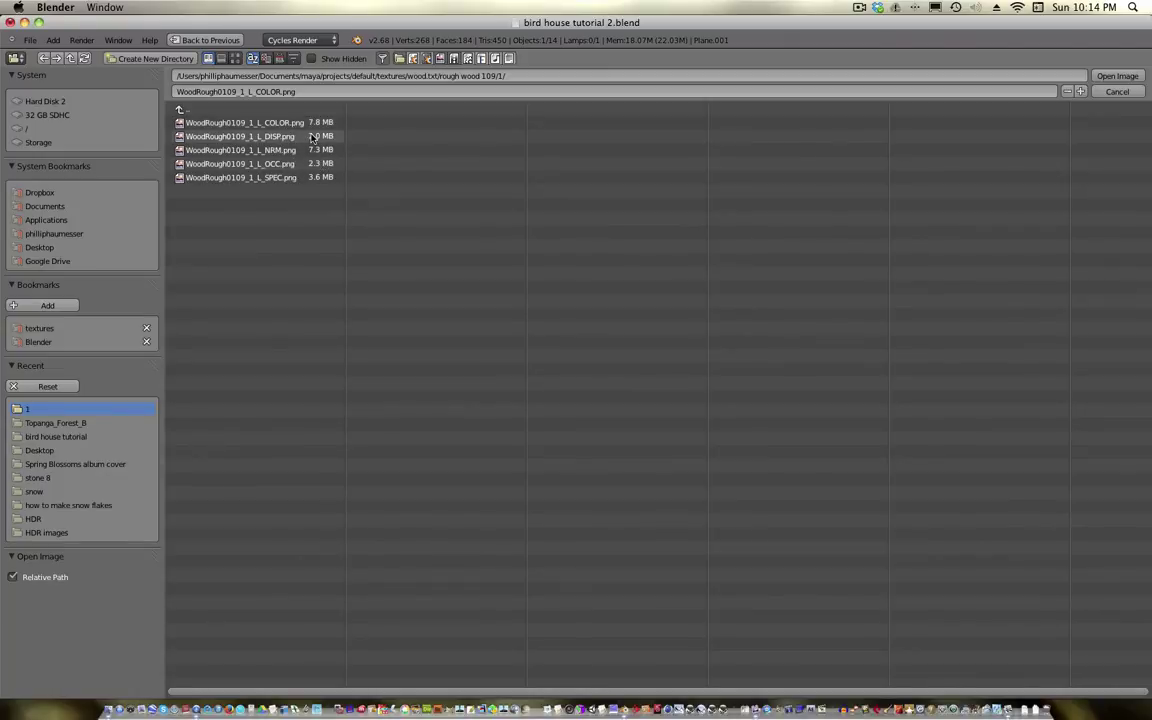
{"action": "left_click", "coordinate": [300, 151]}
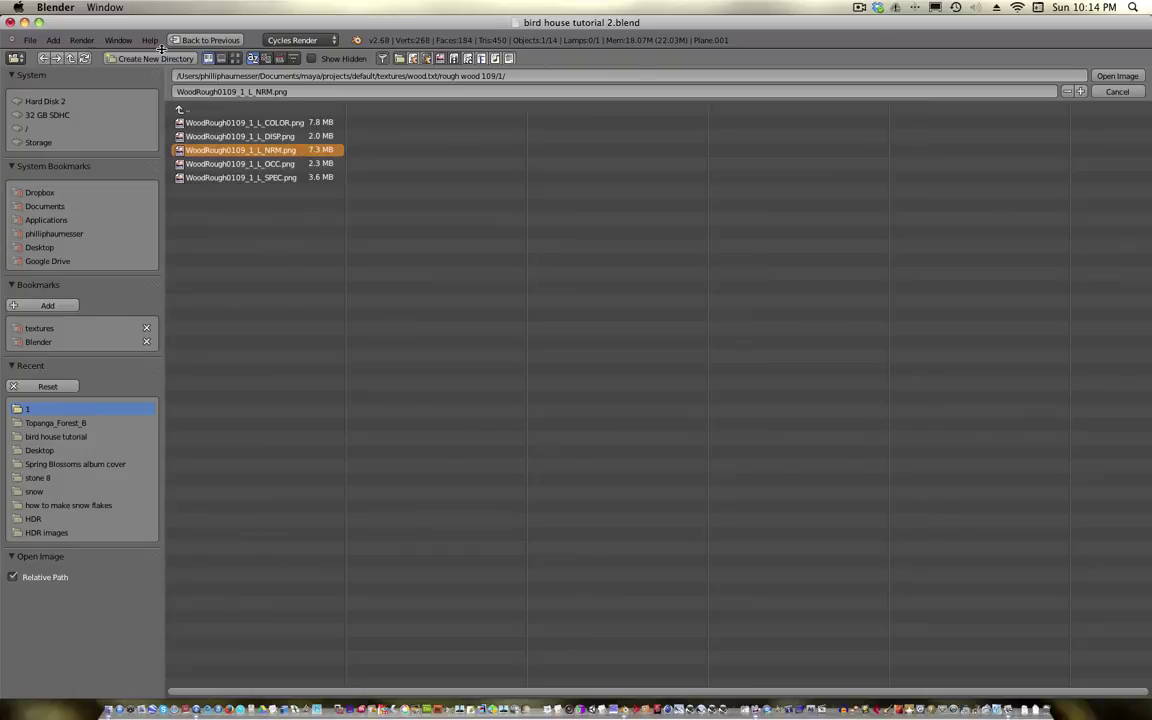
{"action": "left_click", "coordinate": [221, 58]}
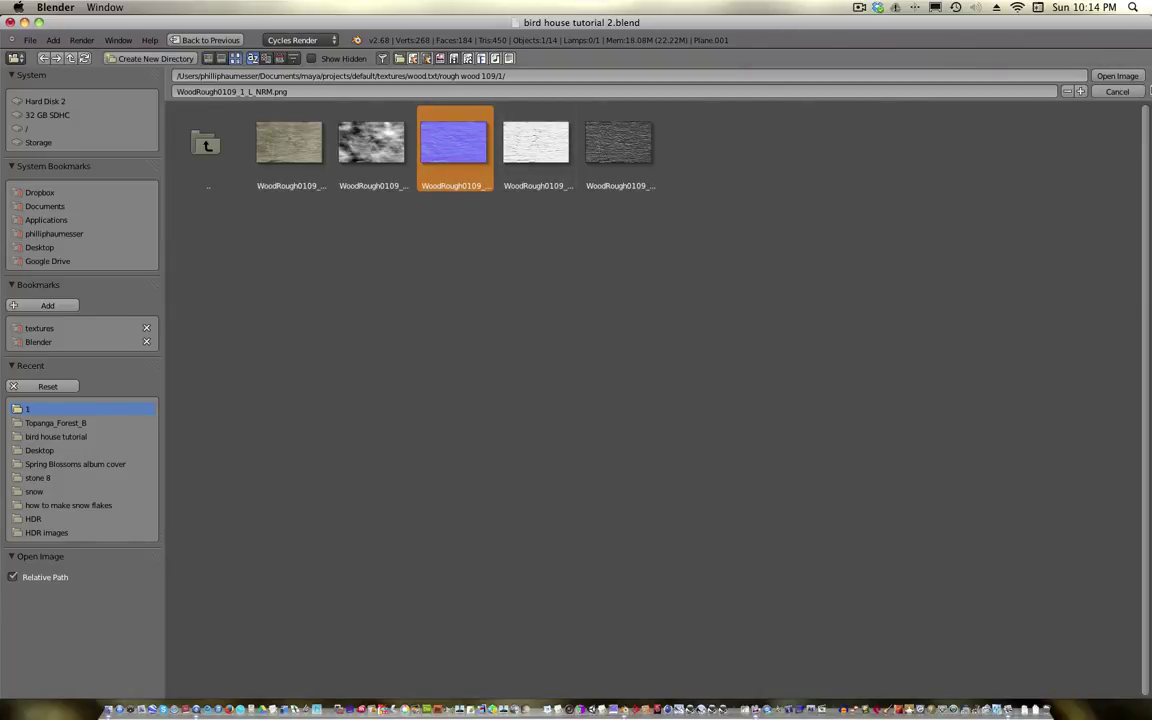
{"action": "left_click", "coordinate": [1117, 76]}
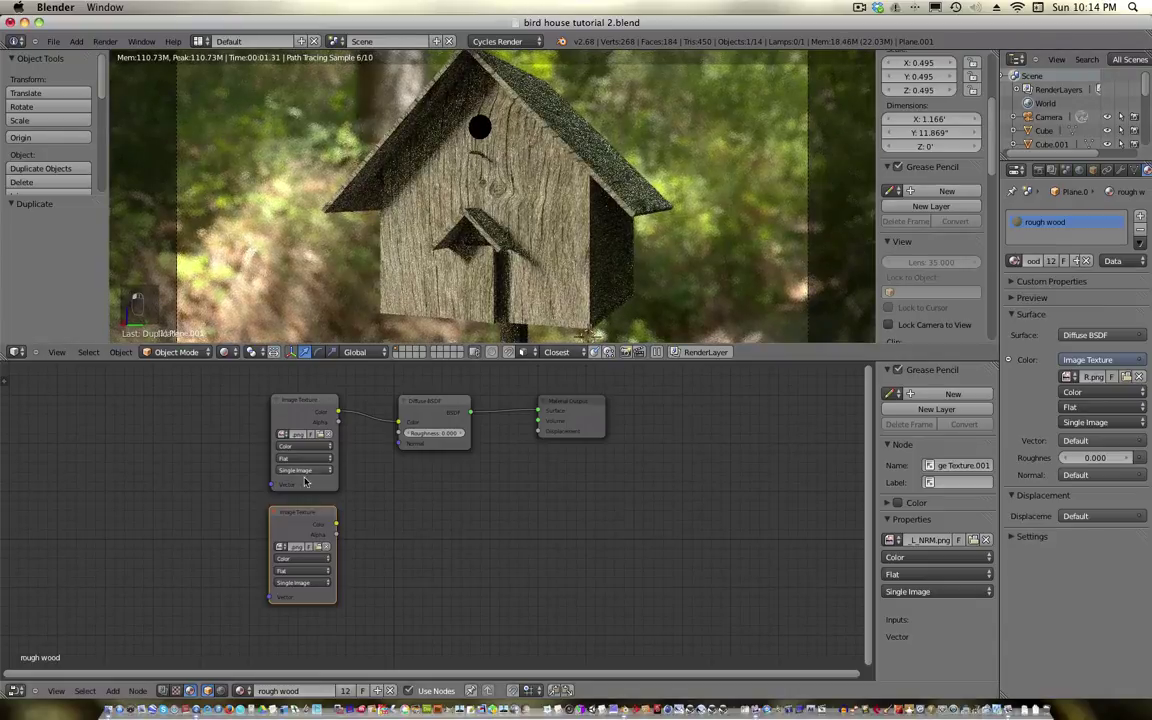
Add a Normal Map node beside the lower Image Texture node and link the texture's color through it into the Diffuse BSDF's Normal input
{"action": "left_click_drag", "start_coordinate": [307, 518], "coordinate": [311, 514]}
{"action": "key", "text": "shift+a"}
{"action": "mouse_move", "coordinate": [440, 476]}
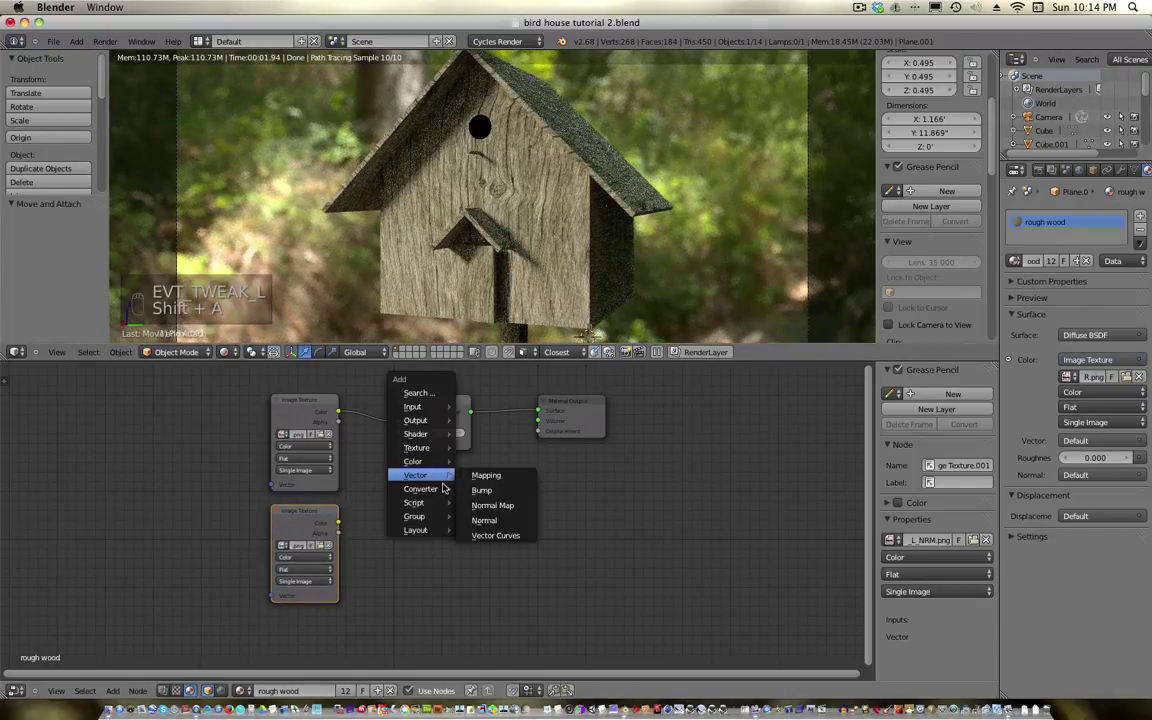
{"action": "left_click", "coordinate": [492, 505]}
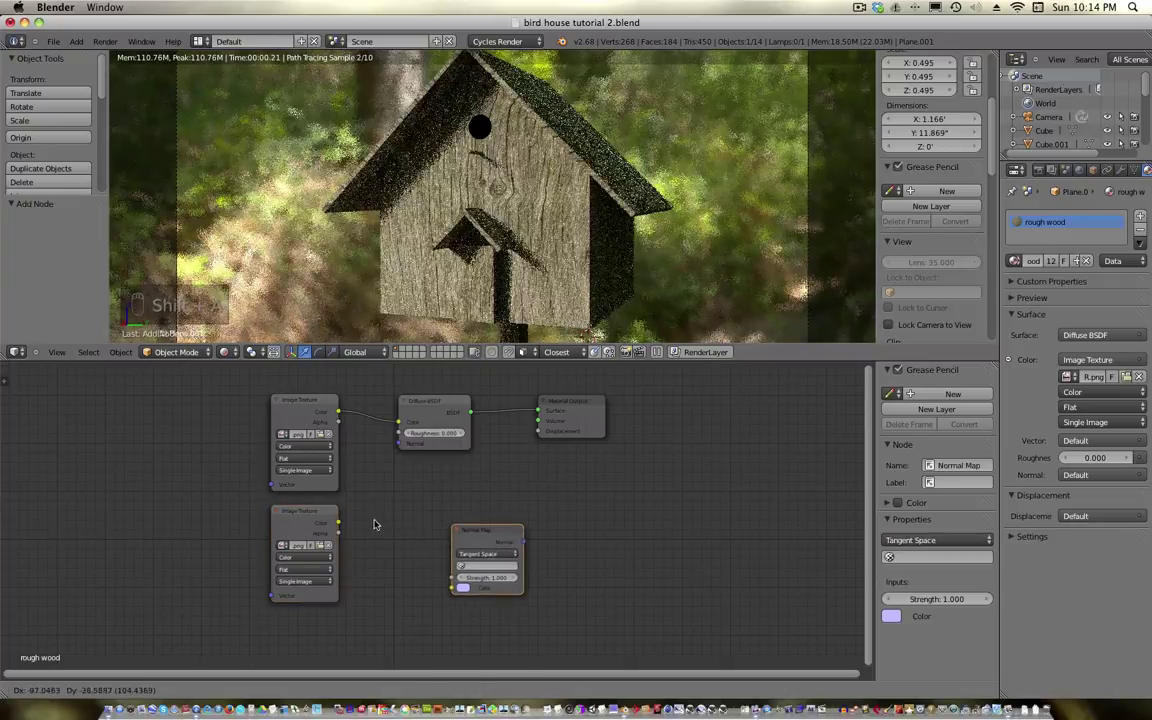
{"action": "left_click", "coordinate": [348, 529]}
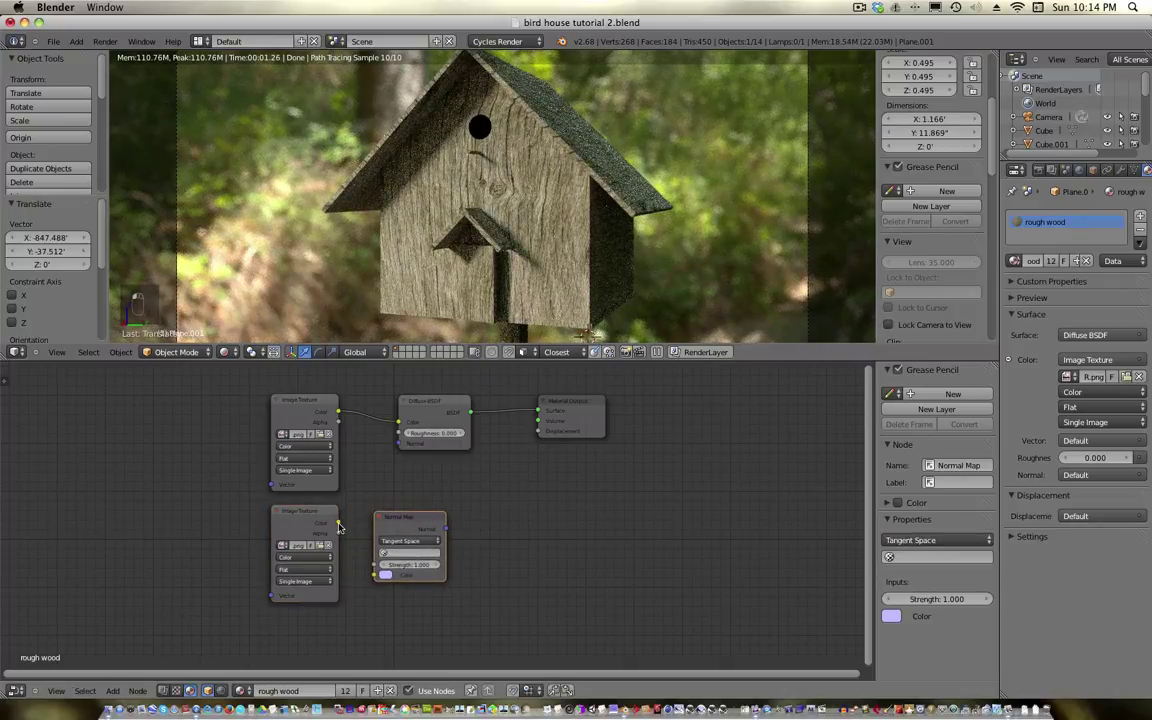
{"action": "left_click_drag", "start_coordinate": [339, 523], "coordinate": [375, 575]}
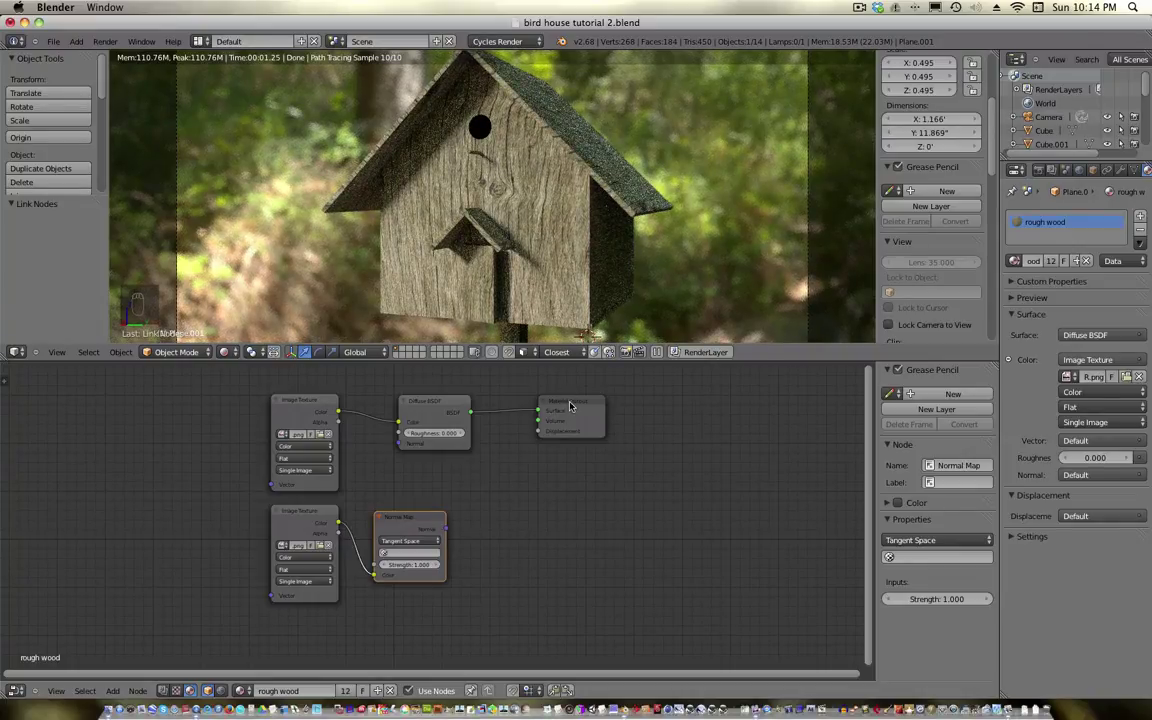
{"action": "left_click_drag", "start_coordinate": [570, 405], "coordinate": [590, 405]}
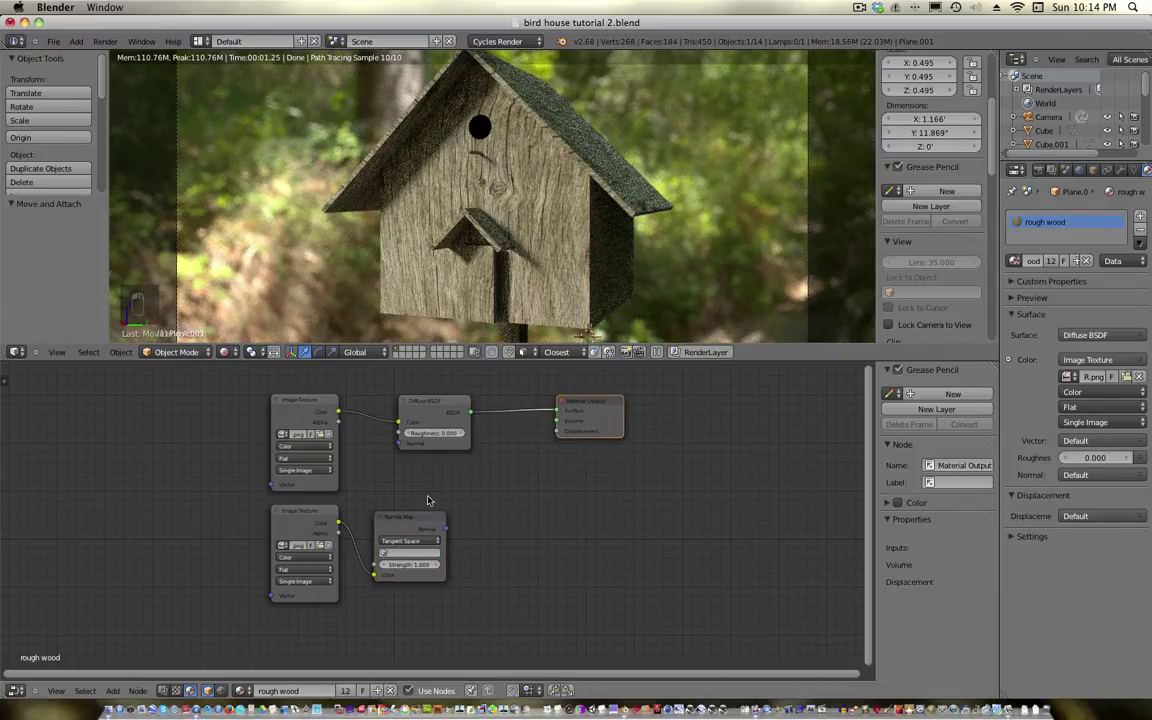
{"action": "left_click_drag", "start_coordinate": [447, 527], "coordinate": [399, 443]}
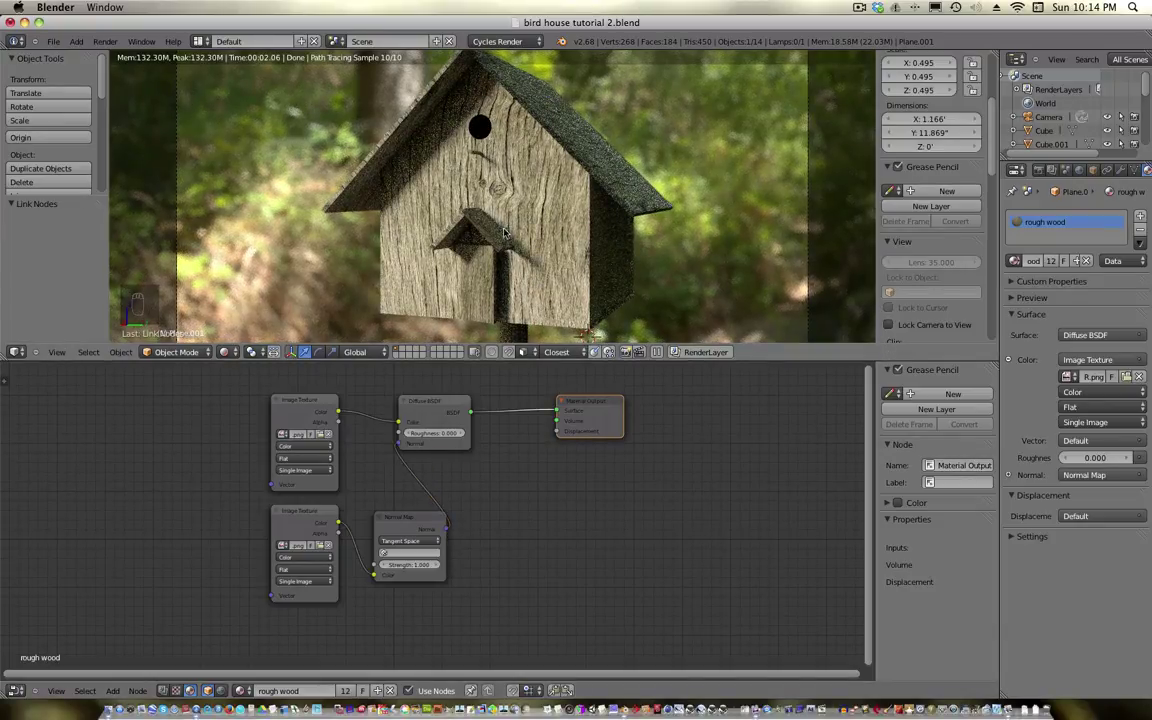
Move the Material Output node farther from the Diffuse BSDF and place a new Glossy BSDF node below their link
{"action": "middle_click_drag", "start_coordinate": [507, 451], "coordinate": [531, 510]}
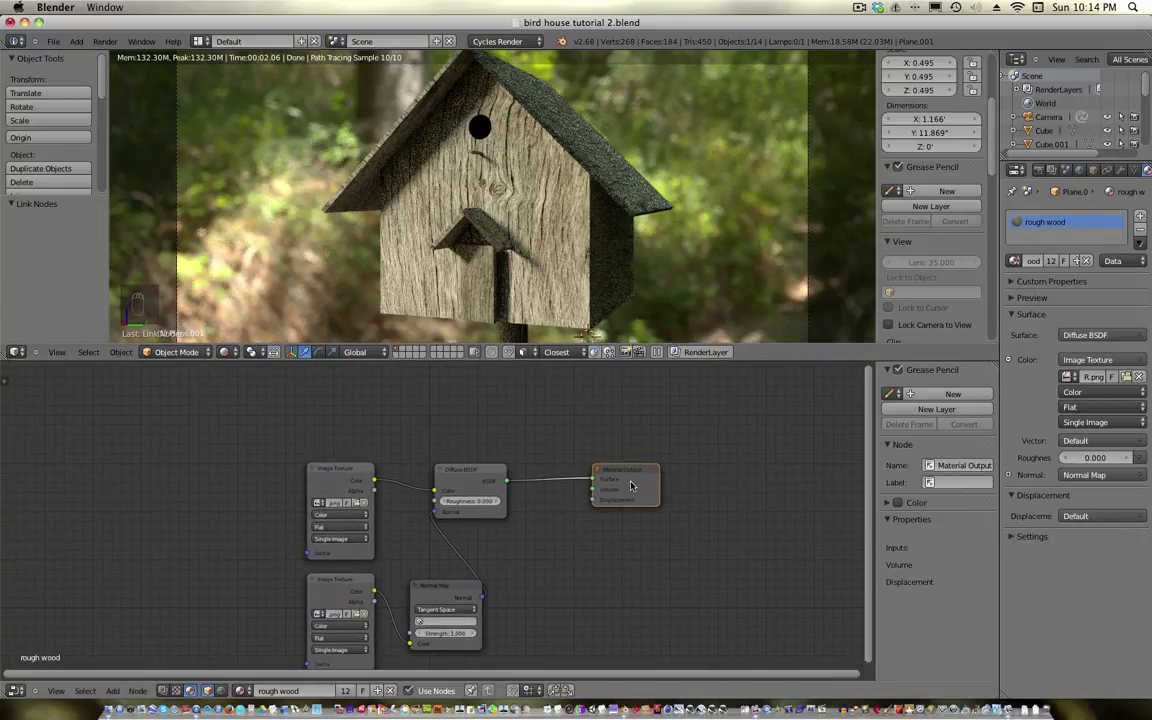
{"action": "left_click_drag", "start_coordinate": [631, 486], "coordinate": [694, 482]}
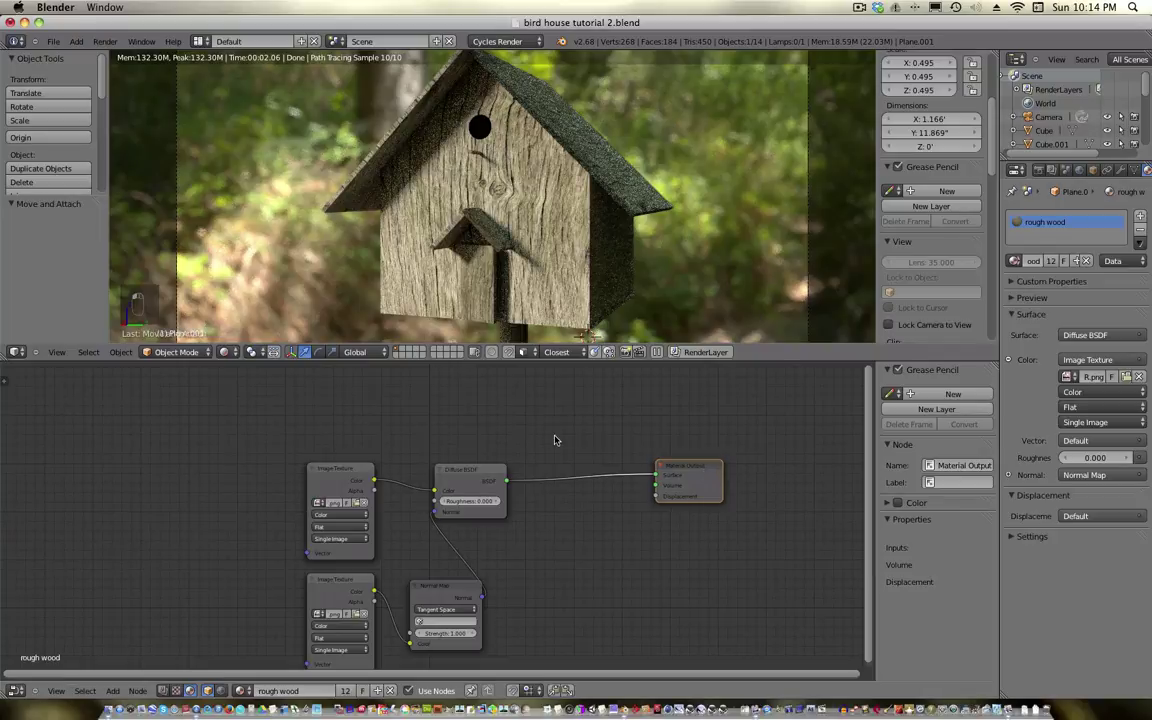
{"action": "key", "text": "shift+a"}
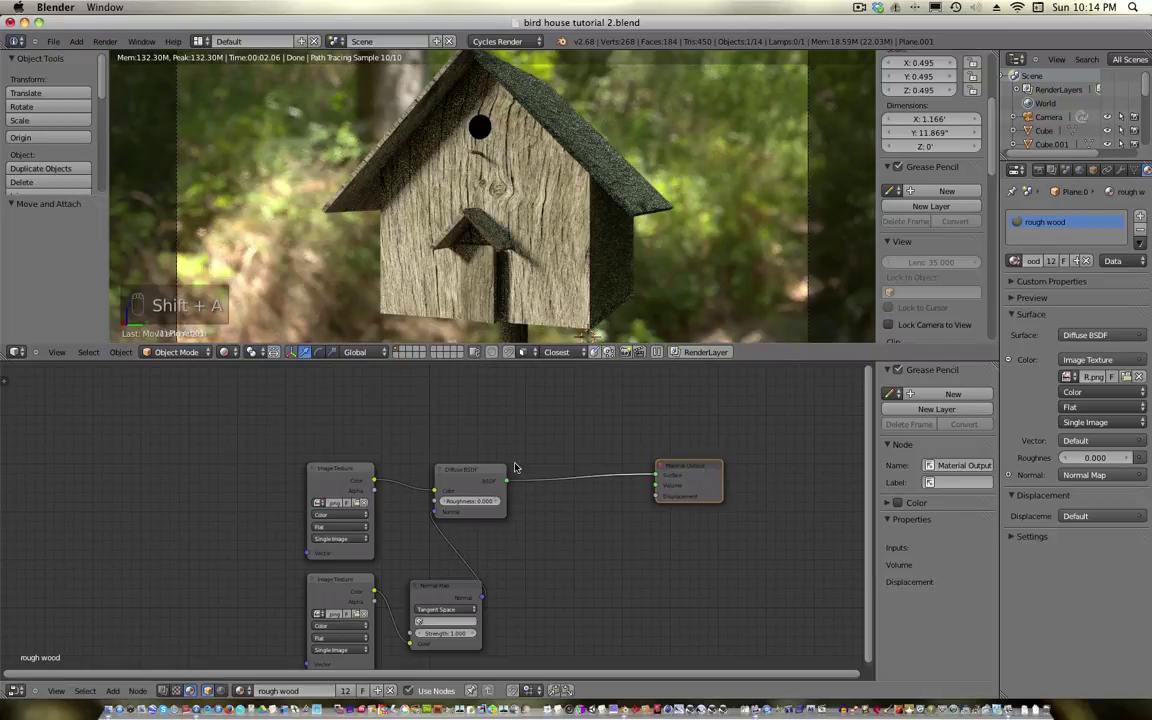
{"action": "key", "text": "shift+a"}
{"action": "mouse_move", "coordinate": [517, 474]}
{"action": "mouse_move", "coordinate": [505, 433]}
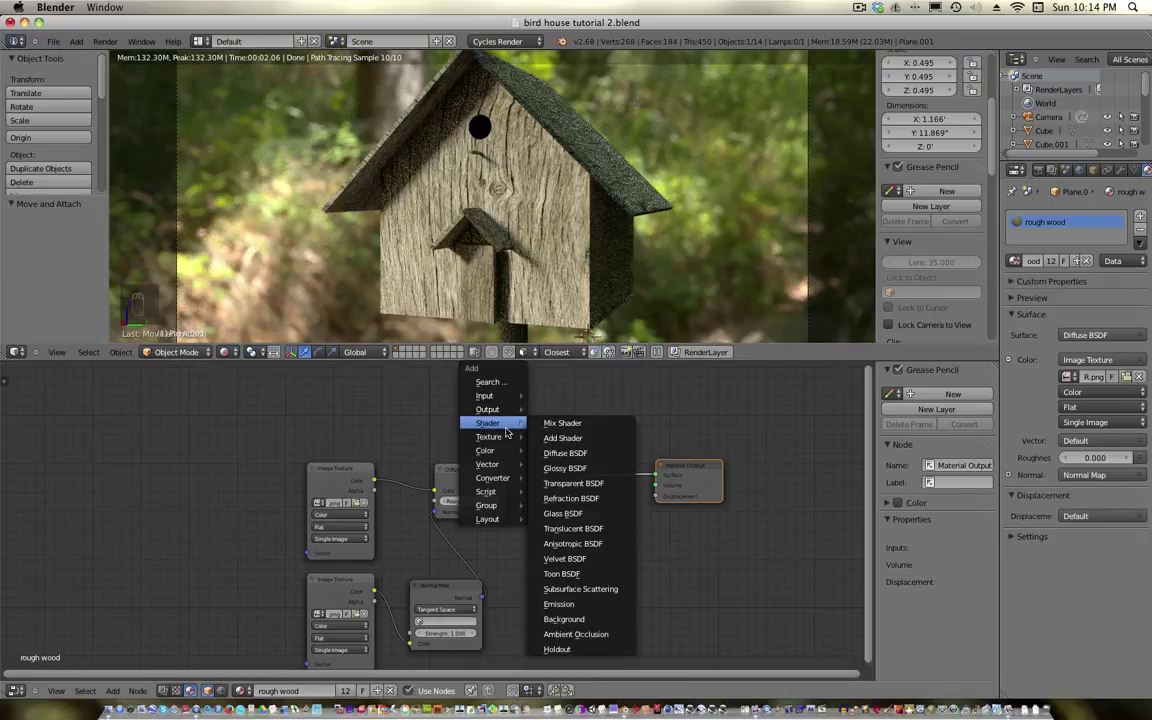
{"action": "left_click", "coordinate": [565, 468]}
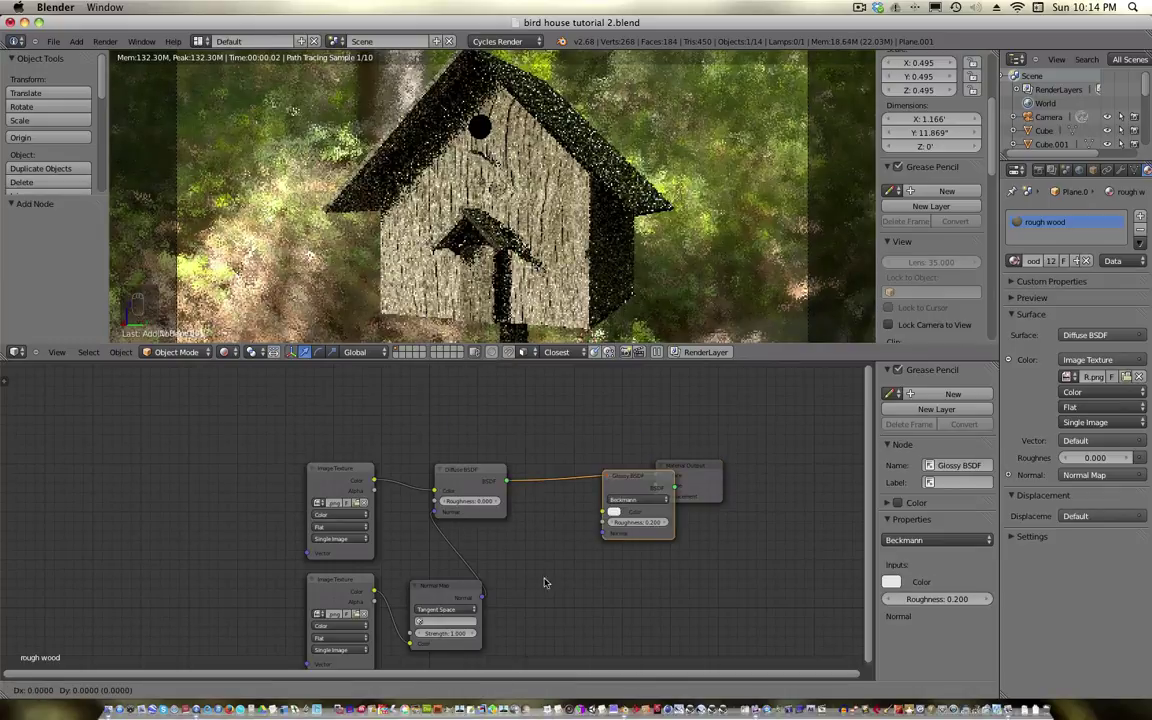
{"action": "left_click", "coordinate": [565, 577]}
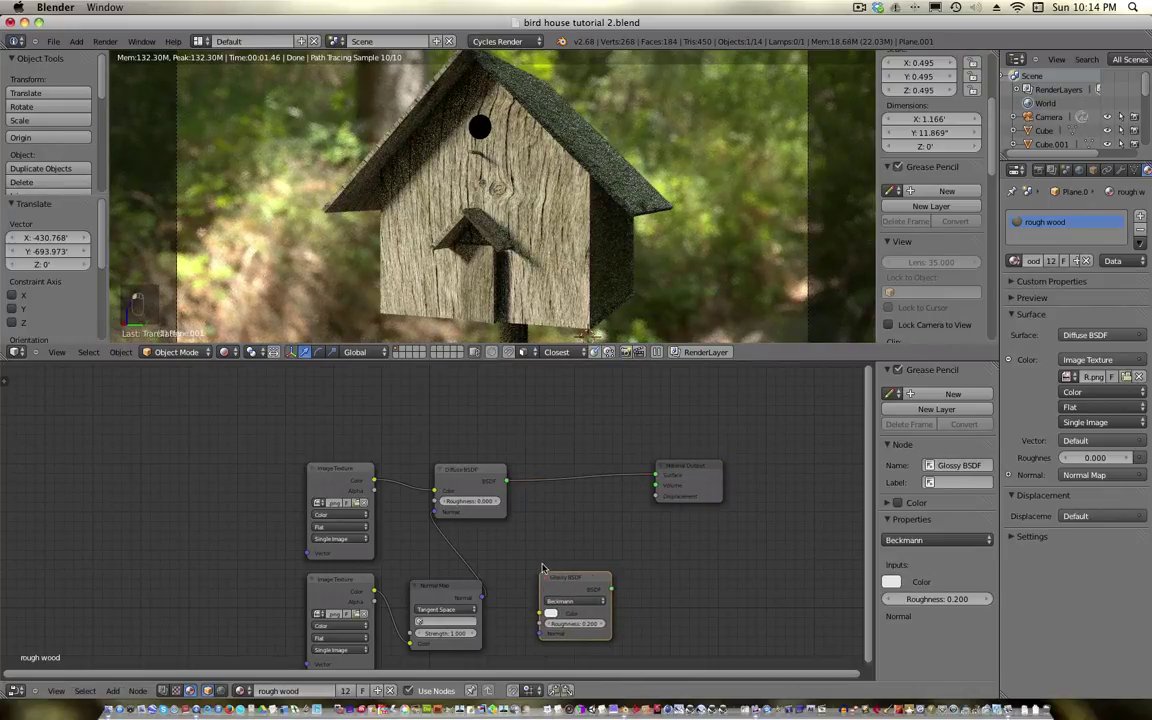
Try to combine the shaders by inserting a MixRGB node before the Material Output and linking the Glossy BSDF to its Color2 input
{"action": "key", "text": "shift+a"}
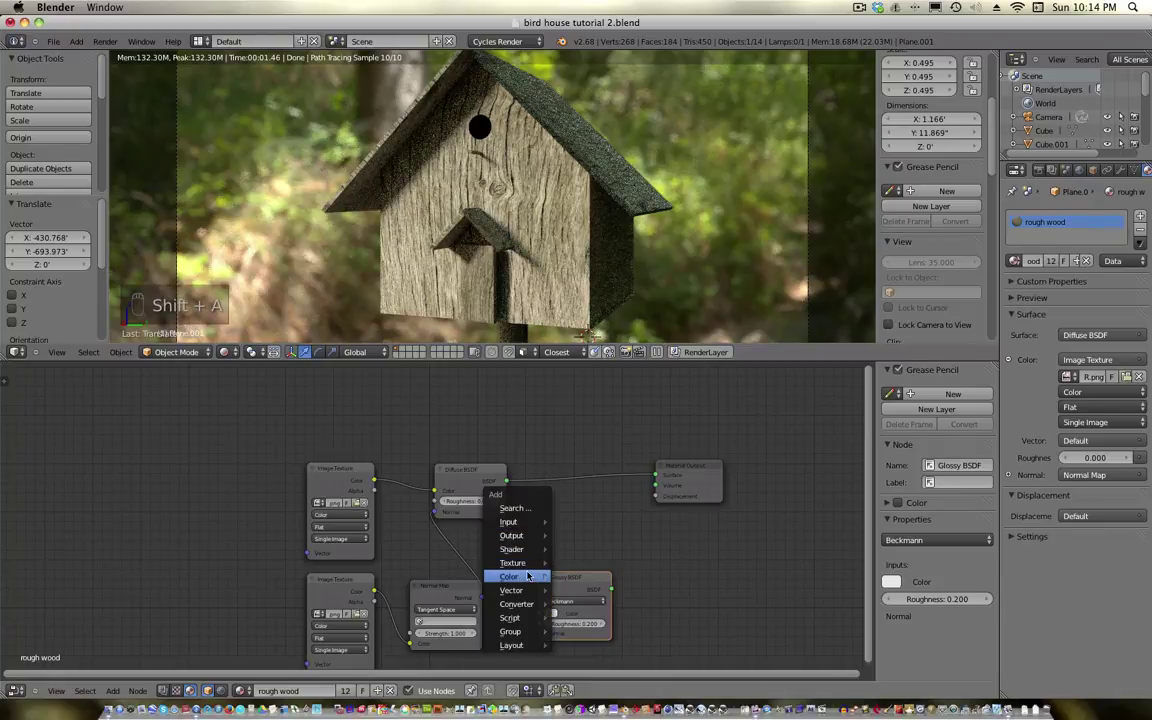
{"action": "mouse_move", "coordinate": [540, 578]}
{"action": "left_click", "coordinate": [580, 578]}
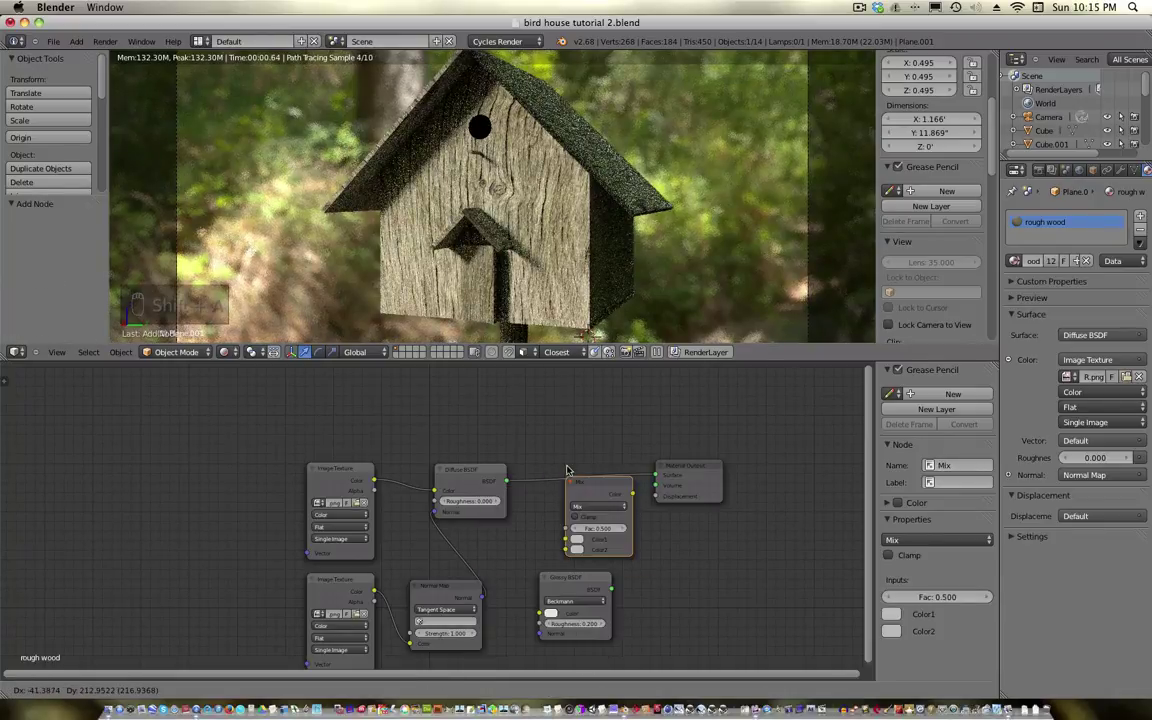
{"action": "left_click", "coordinate": [565, 461]}
{"action": "left_click", "coordinate": [565, 461]}
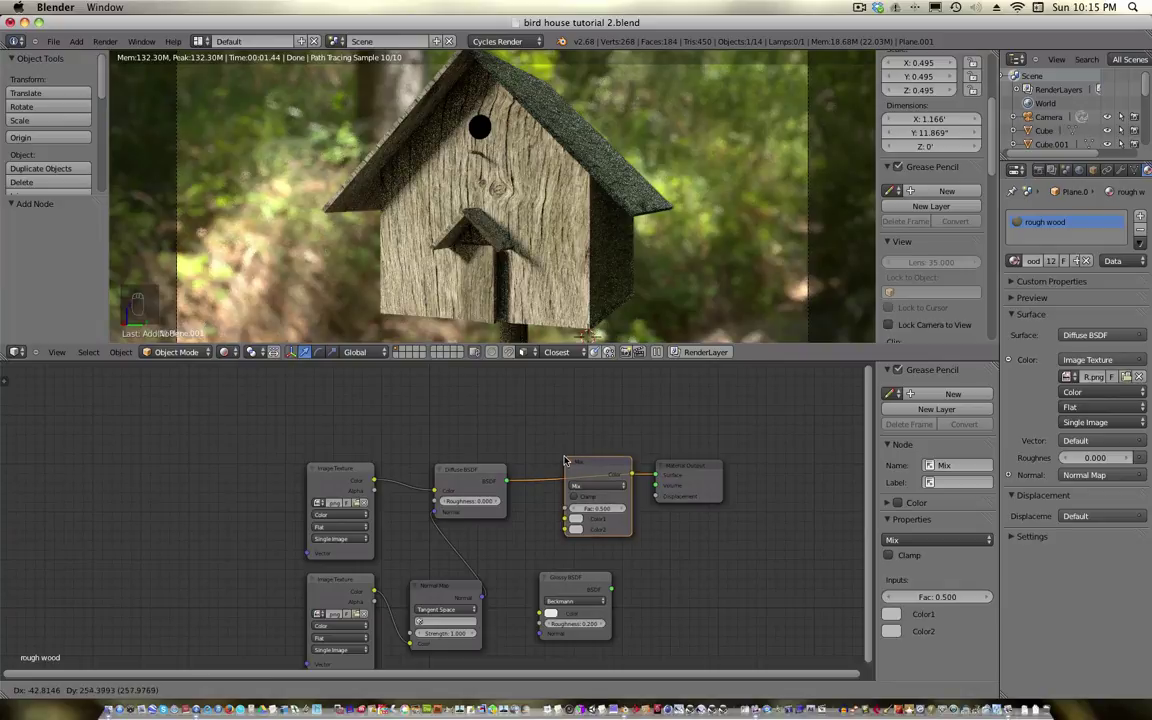
{"action": "left_click_drag", "start_coordinate": [723, 468], "coordinate": [824, 468]}
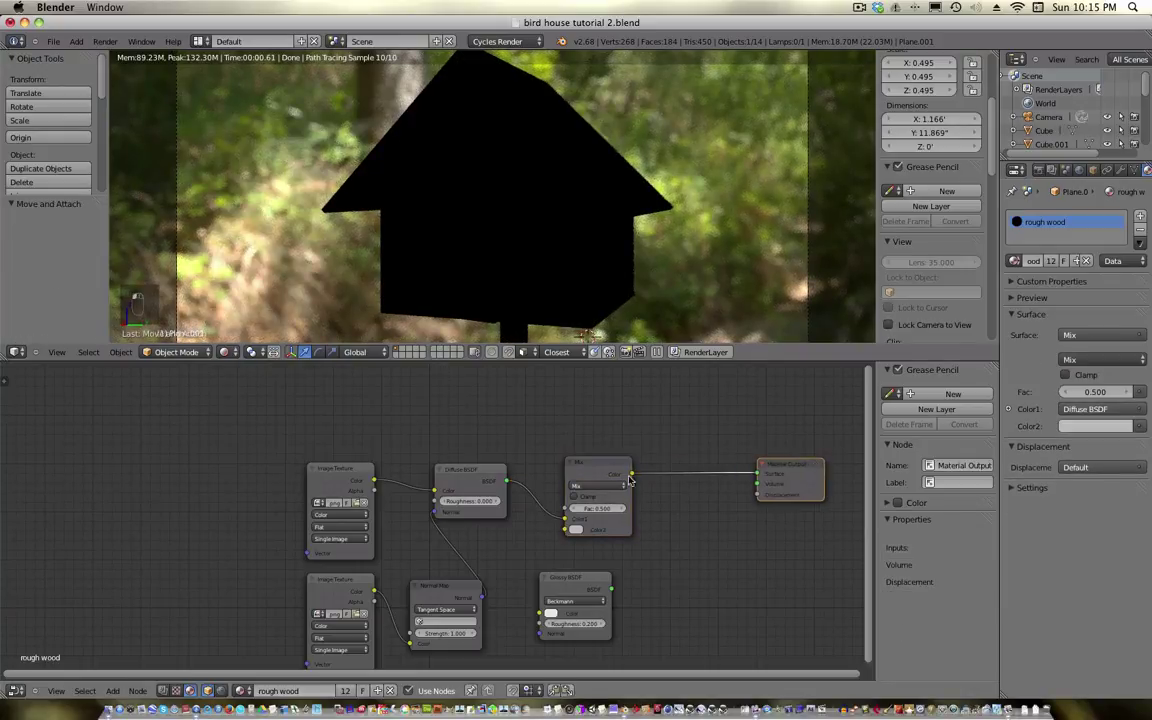
{"action": "left_click", "coordinate": [597, 467]}
{"action": "left_click_drag", "start_coordinate": [597, 467], "coordinate": [665, 467]}
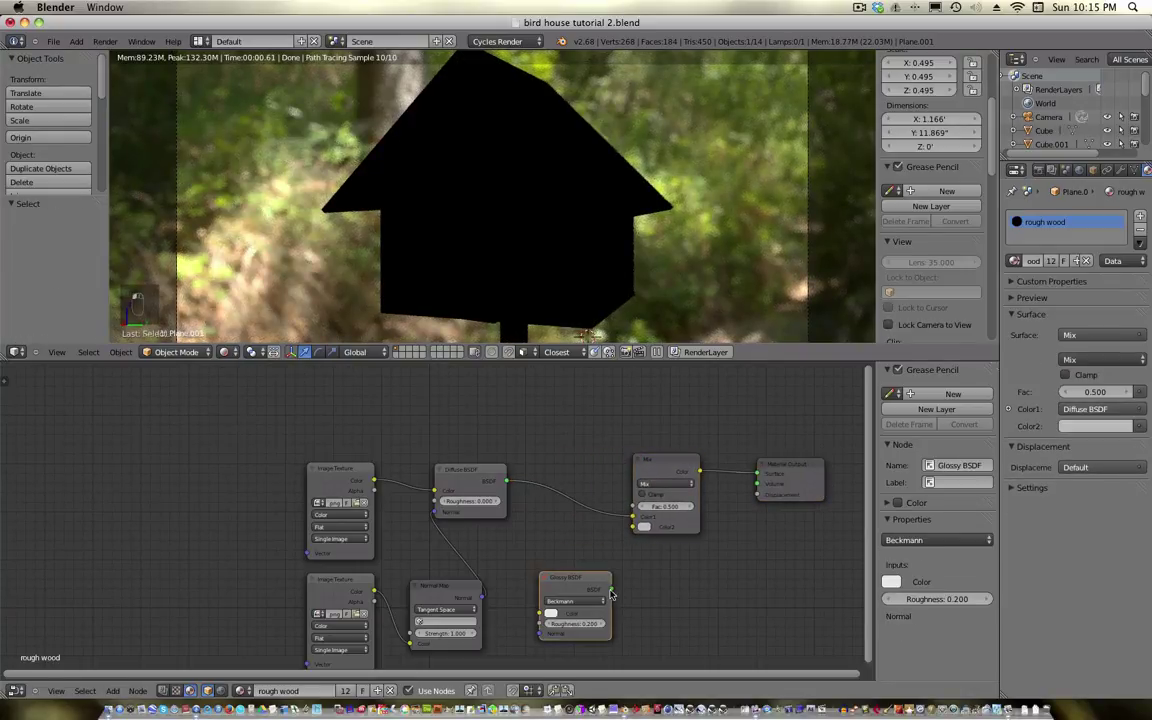
{"action": "left_click_drag", "start_coordinate": [609, 589], "coordinate": [634, 527]}
{"action": "left_click_drag", "start_coordinate": [612, 594], "coordinate": [634, 527]}
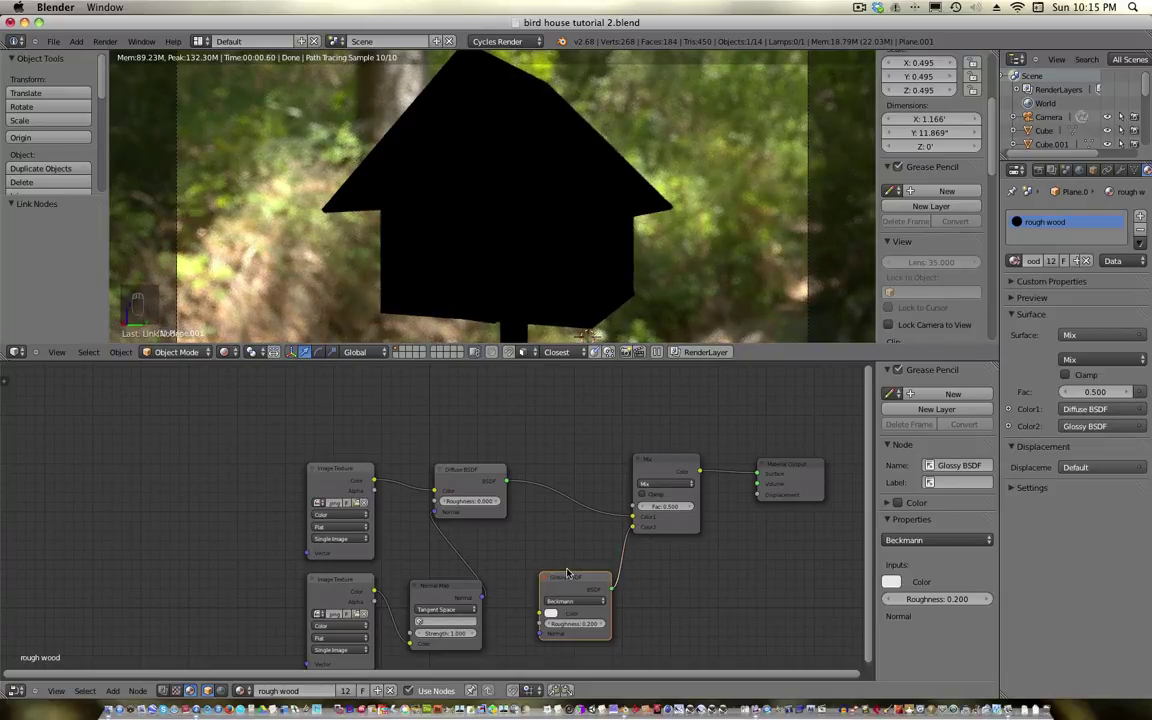
{"action": "left_click_drag", "start_coordinate": [569, 578], "coordinate": [567, 576]}
Duplicate the color Image Texture node, place the copy above the original, and load WoodRough0109_1_L_SPEC.png into it
{"action": "scroll", "coordinate": [571, 478], "scroll_direction": "up", "scroll_amount": 4}
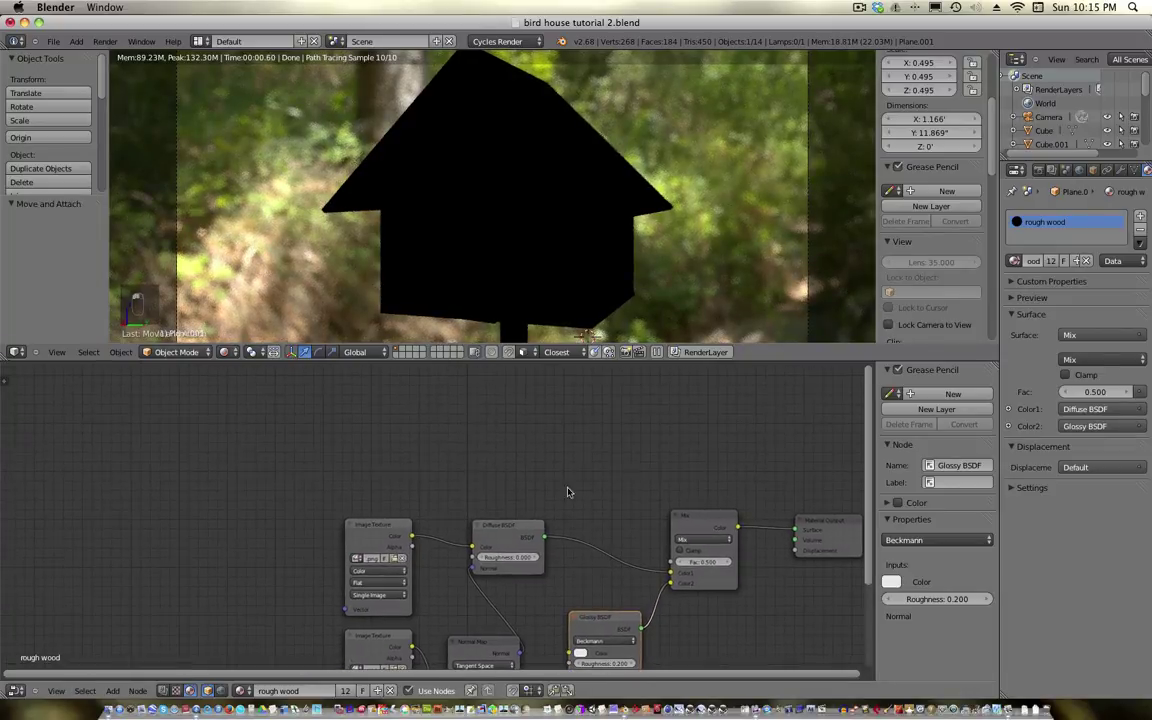
{"action": "key", "text": "shift+a"}
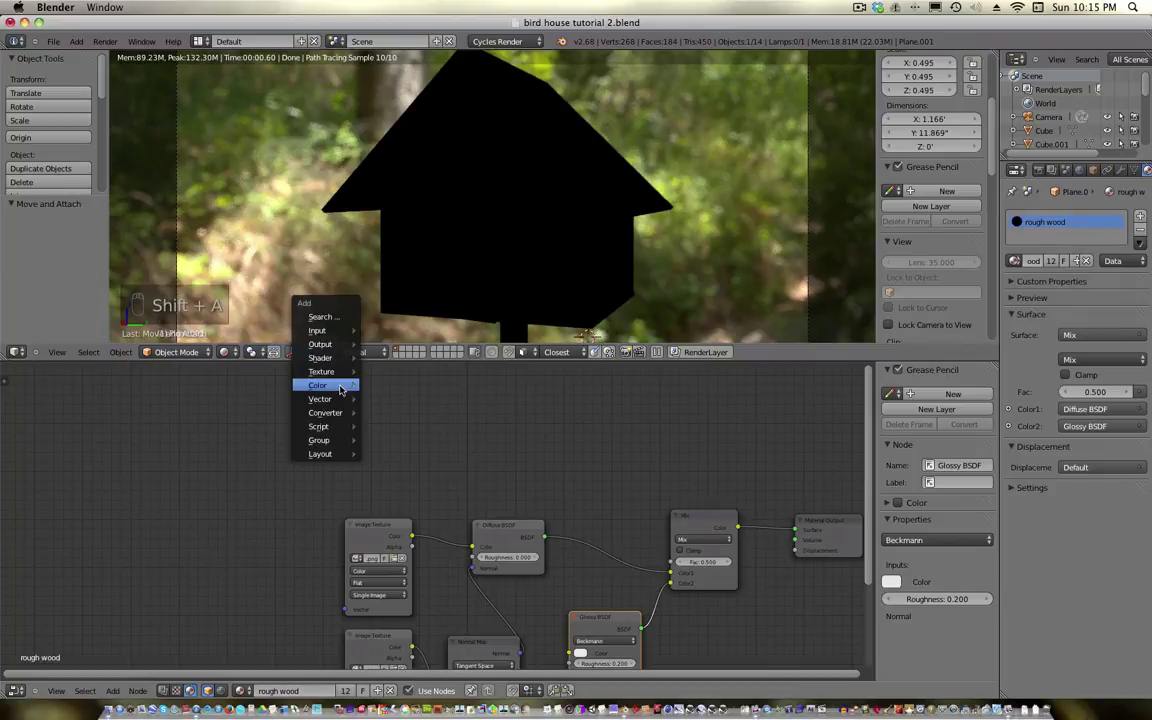
{"action": "left_click", "coordinate": [370, 531]}
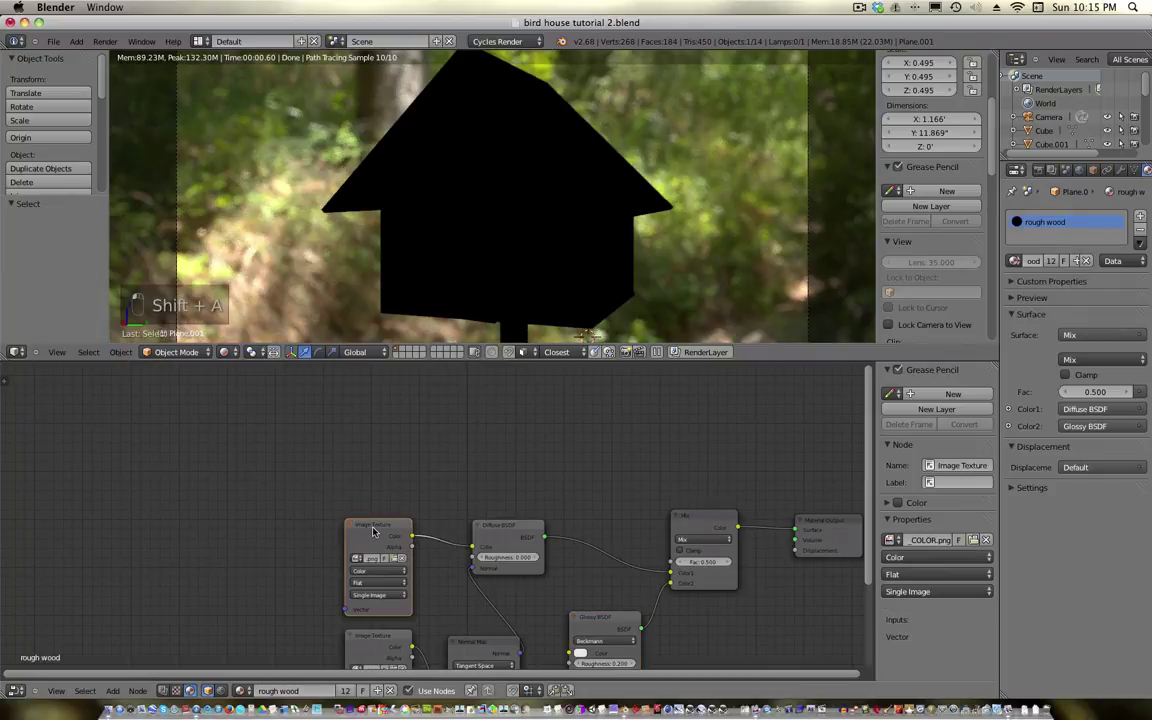
{"action": "key", "text": "shift+d"}
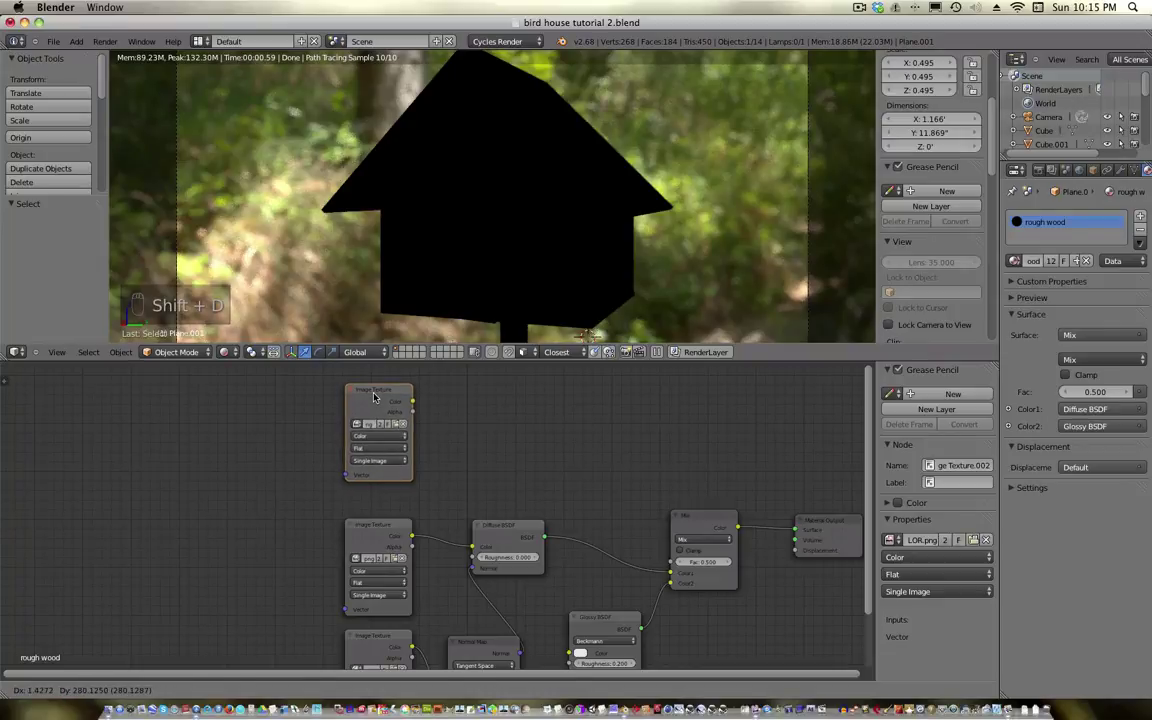
{"action": "left_click", "coordinate": [375, 398]}
{"action": "left_click", "coordinate": [393, 430]}
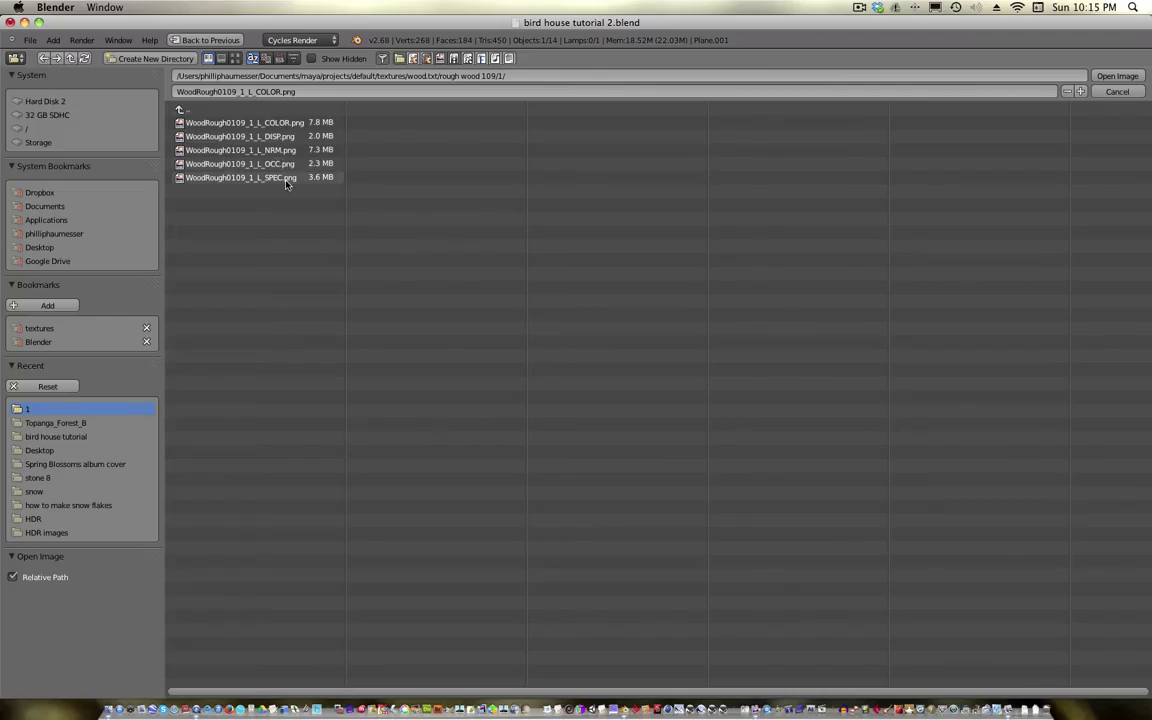
{"action": "double_click", "coordinate": [256, 163]}
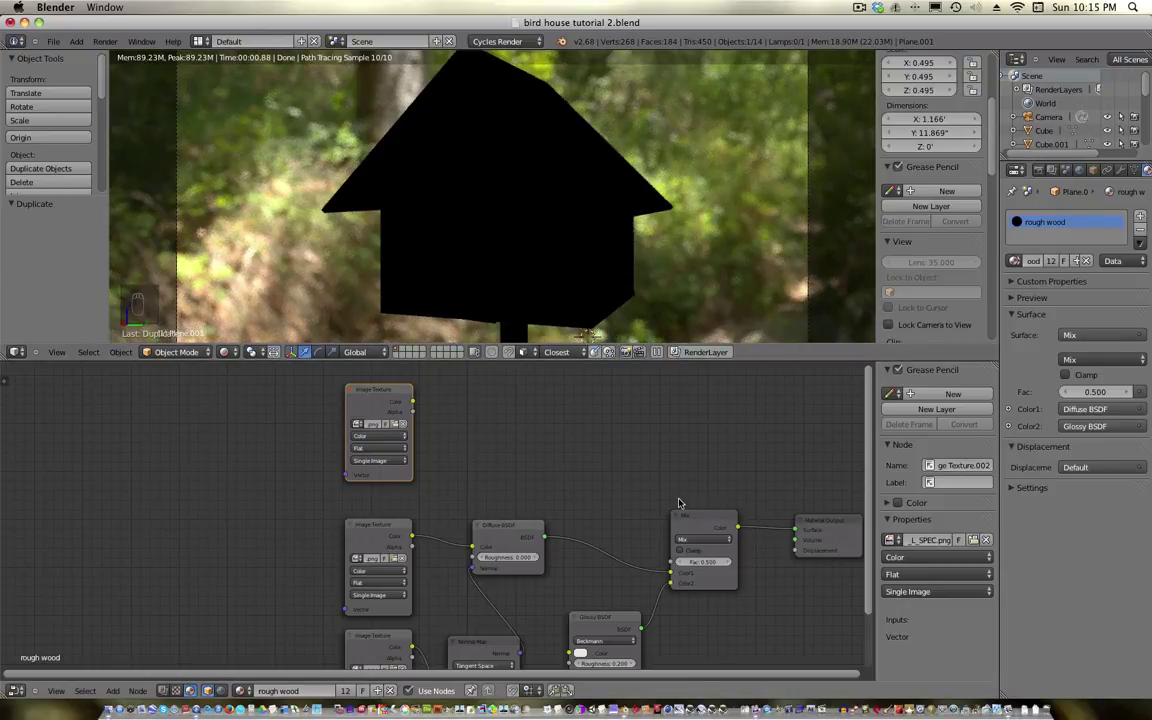
Replace the MixRGB node with a Mix Shader that combines the Diffuse and Glossy BSDFs and feeds the Material Output's Surface input
{"action": "left_click_drag", "start_coordinate": [697, 514], "coordinate": [664, 485]}
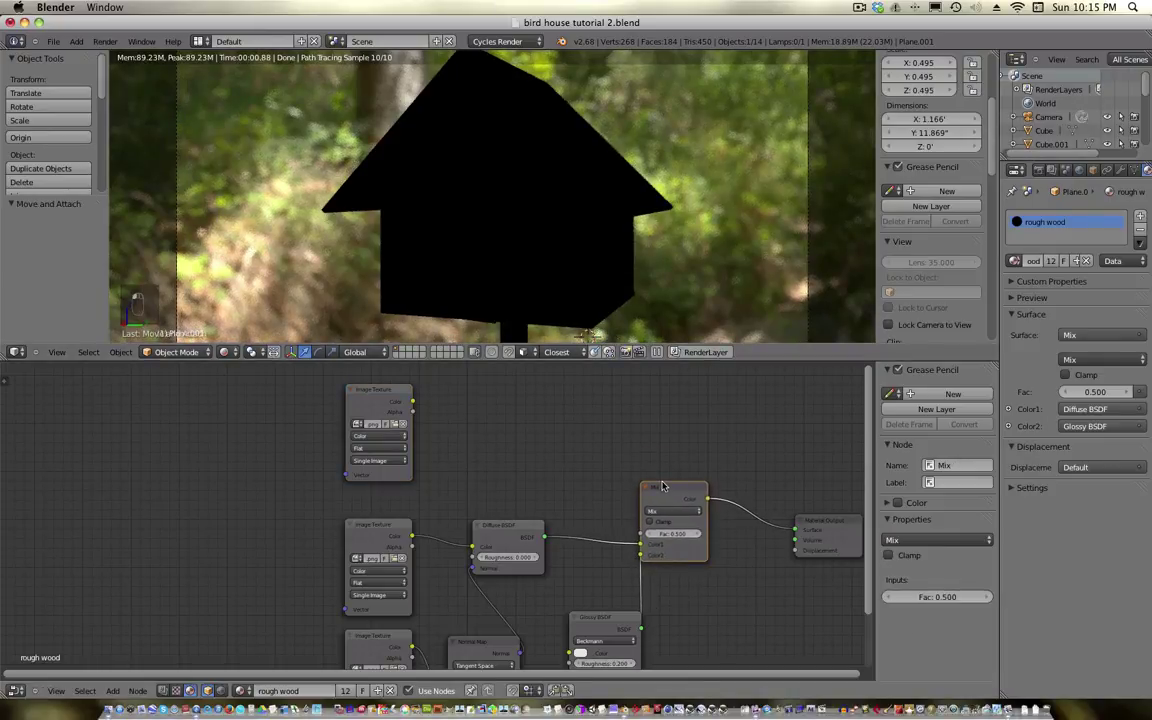
{"action": "key", "text": "Delete"}
{"action": "key", "text": "shift+a"}
{"action": "mouse_move", "coordinate": [642, 504]}
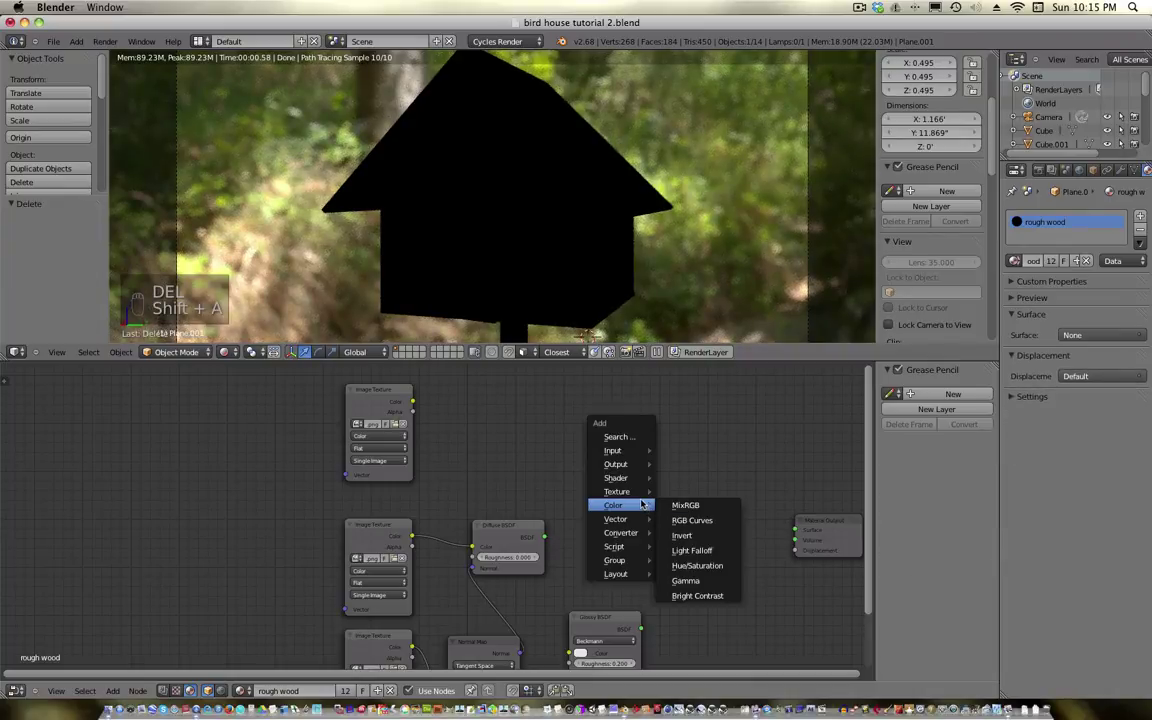
{"action": "mouse_move", "coordinate": [640, 477]}
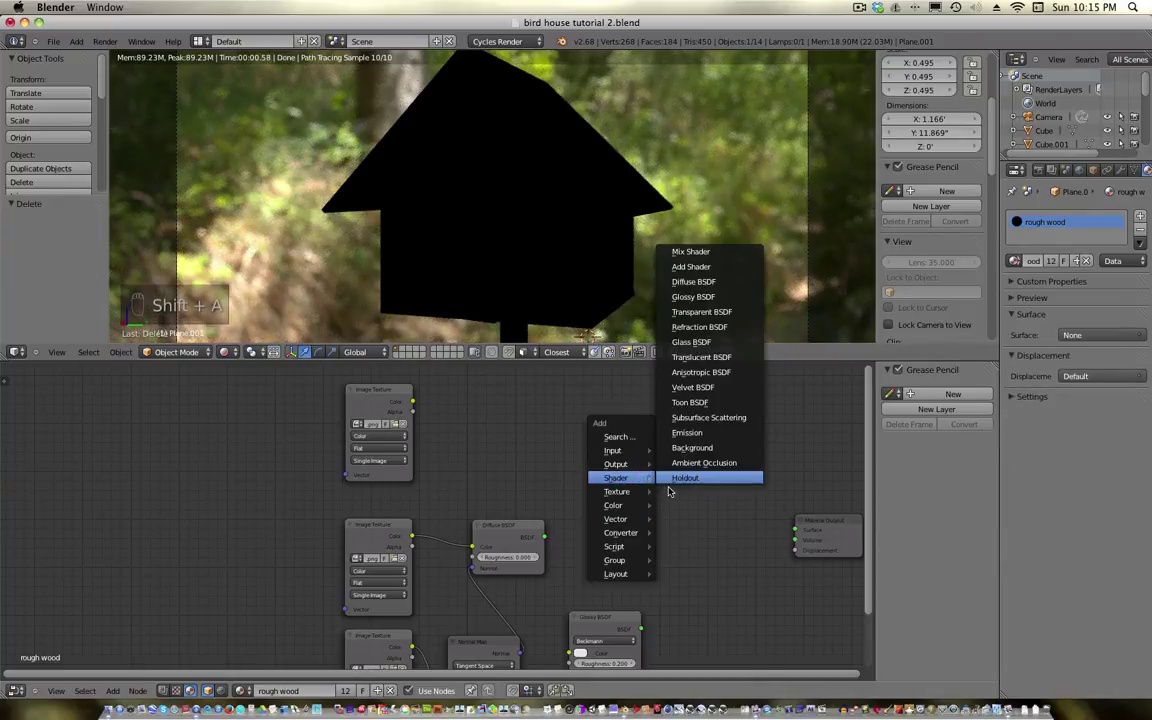
{"action": "left_click", "coordinate": [738, 253]}
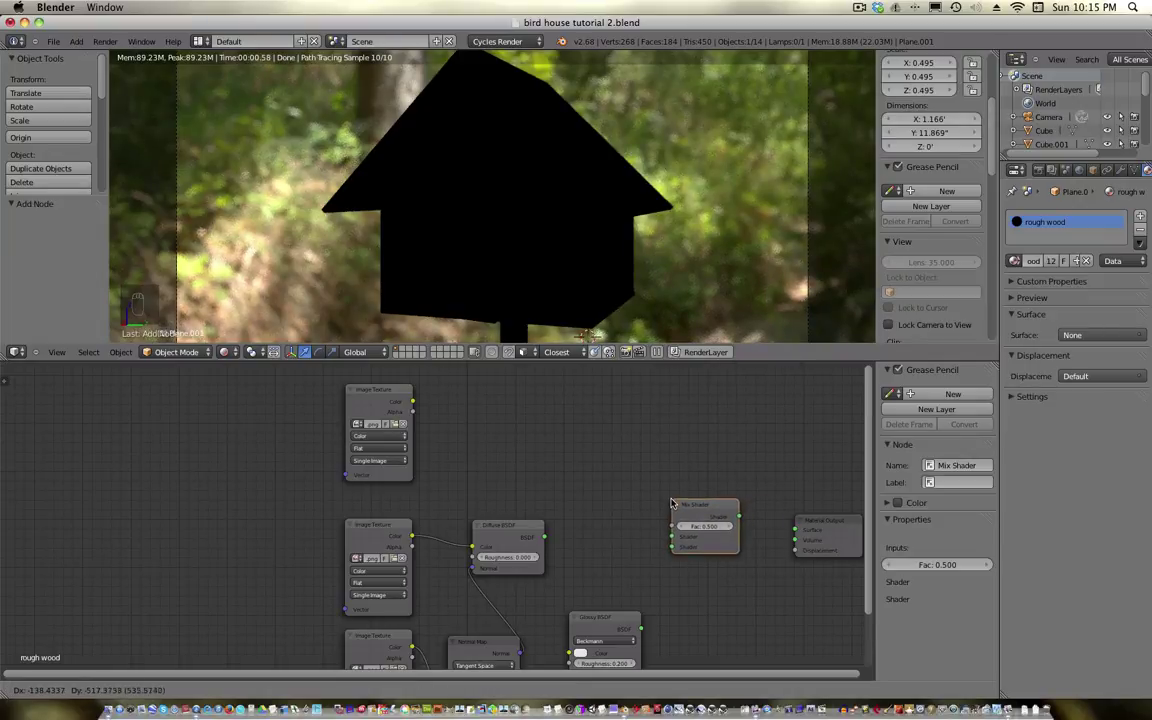
{"action": "left_click", "coordinate": [662, 509]}
{"action": "left_click_drag", "start_coordinate": [545, 540], "coordinate": [660, 553]}
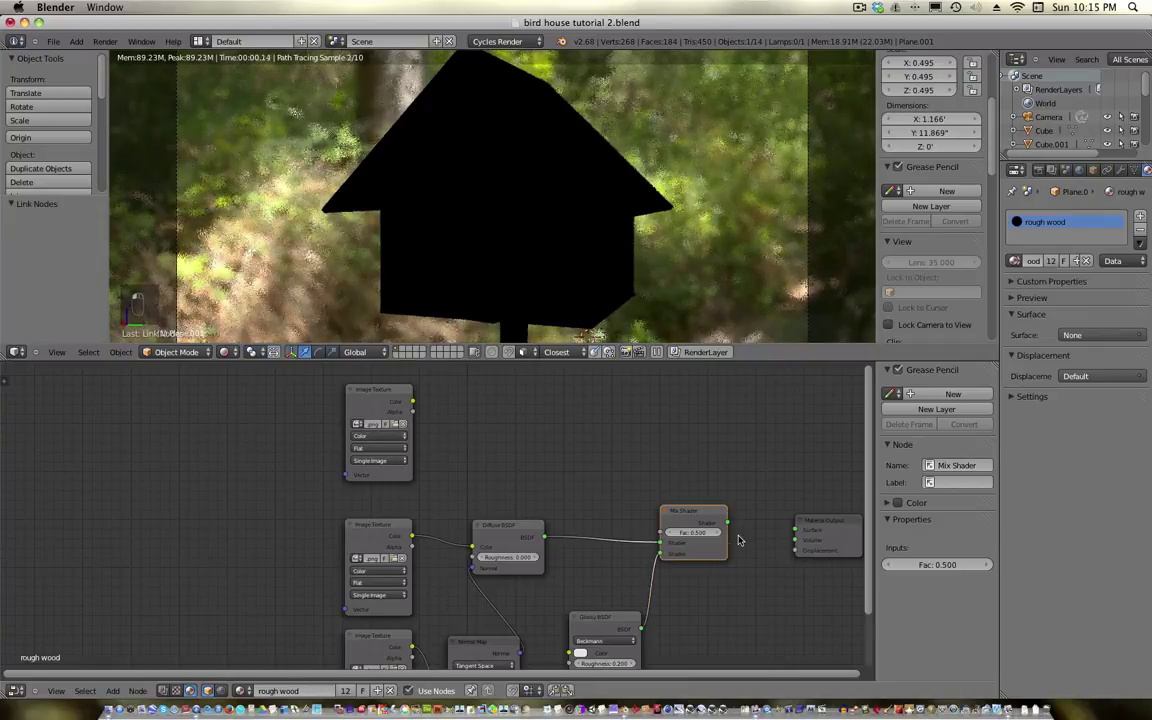
{"action": "left_click_drag", "start_coordinate": [785, 533], "coordinate": [796, 530]}
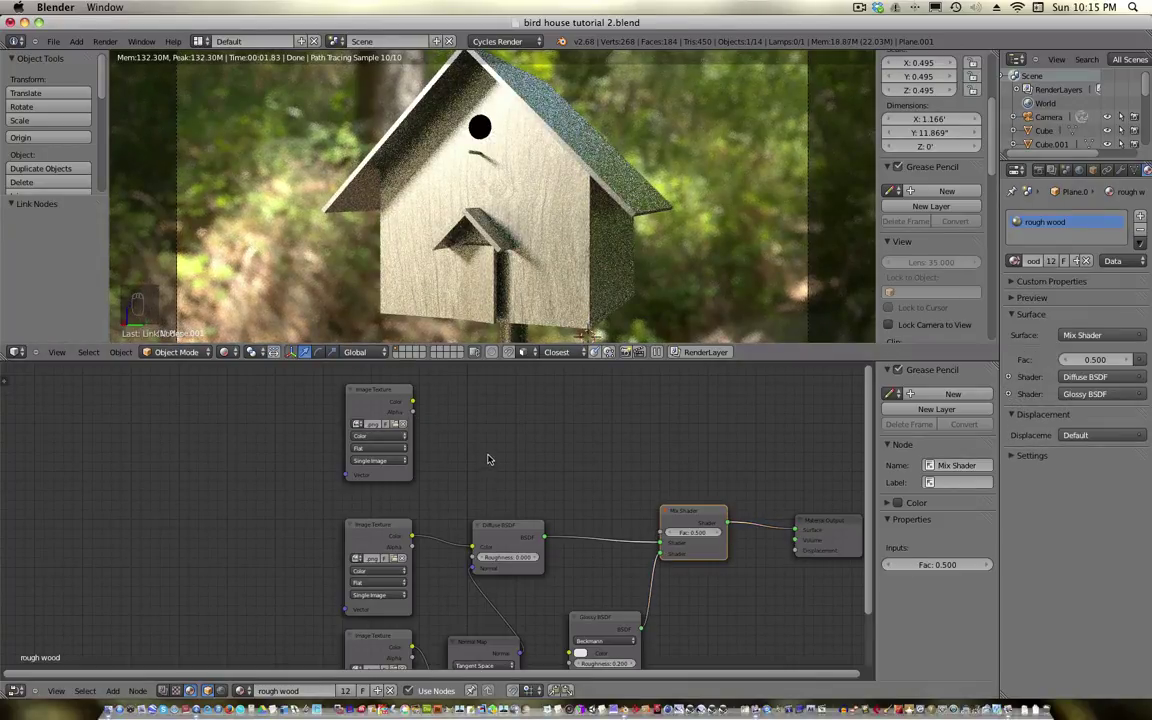
Add a MixRGB node beside the specular Image Texture and link the texture's Color output to its Color1 input
{"action": "key", "text": "shift+a"}
{"action": "mouse_move", "coordinate": [509, 445]}
{"action": "mouse_move", "coordinate": [493, 472]}
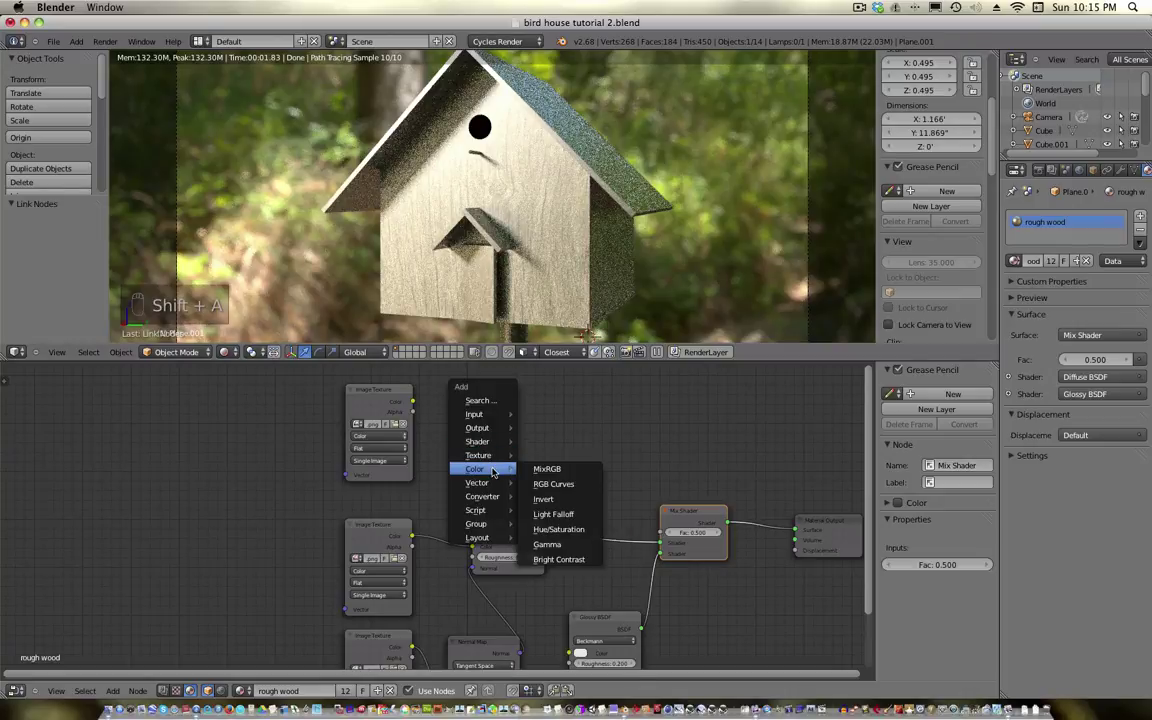
{"action": "left_click", "coordinate": [548, 470]}
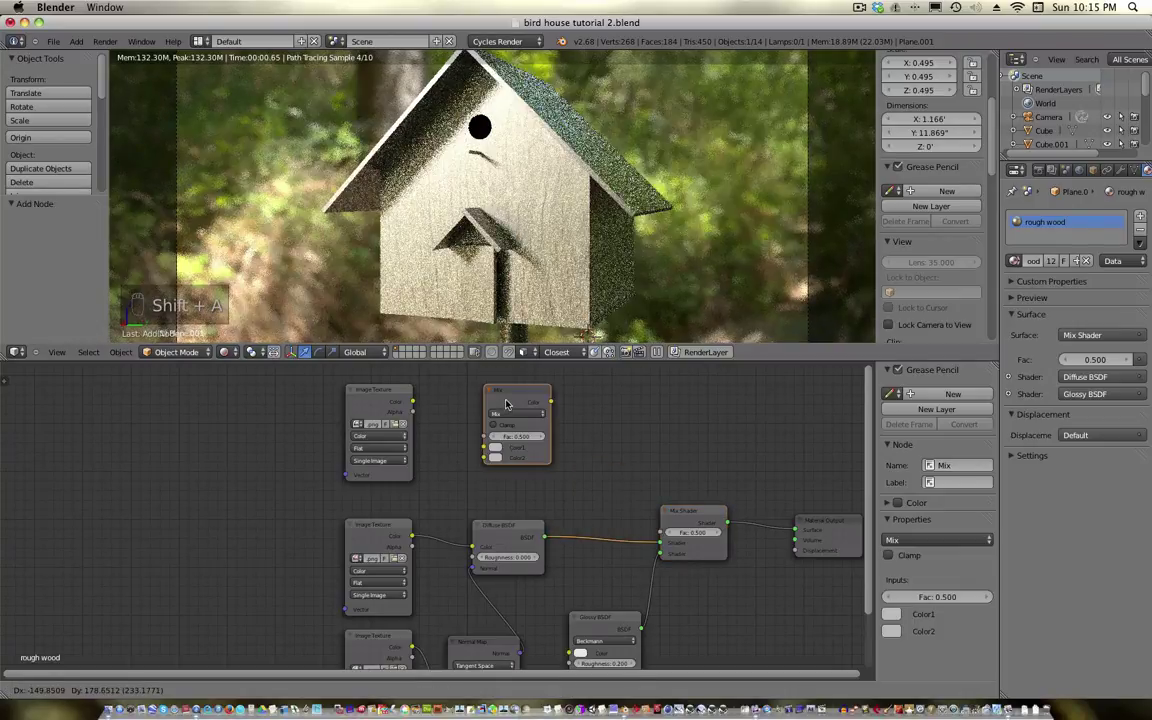
{"action": "left_click", "coordinate": [484, 388]}
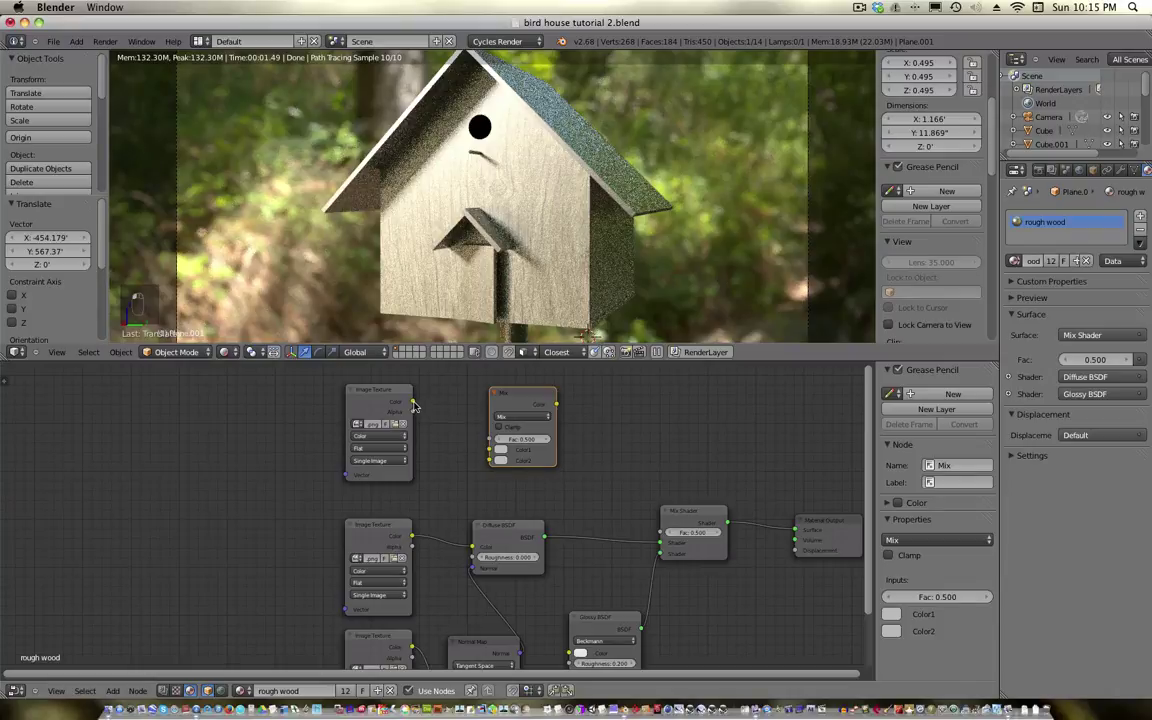
{"action": "left_click_drag", "start_coordinate": [412, 402], "coordinate": [490, 450]}
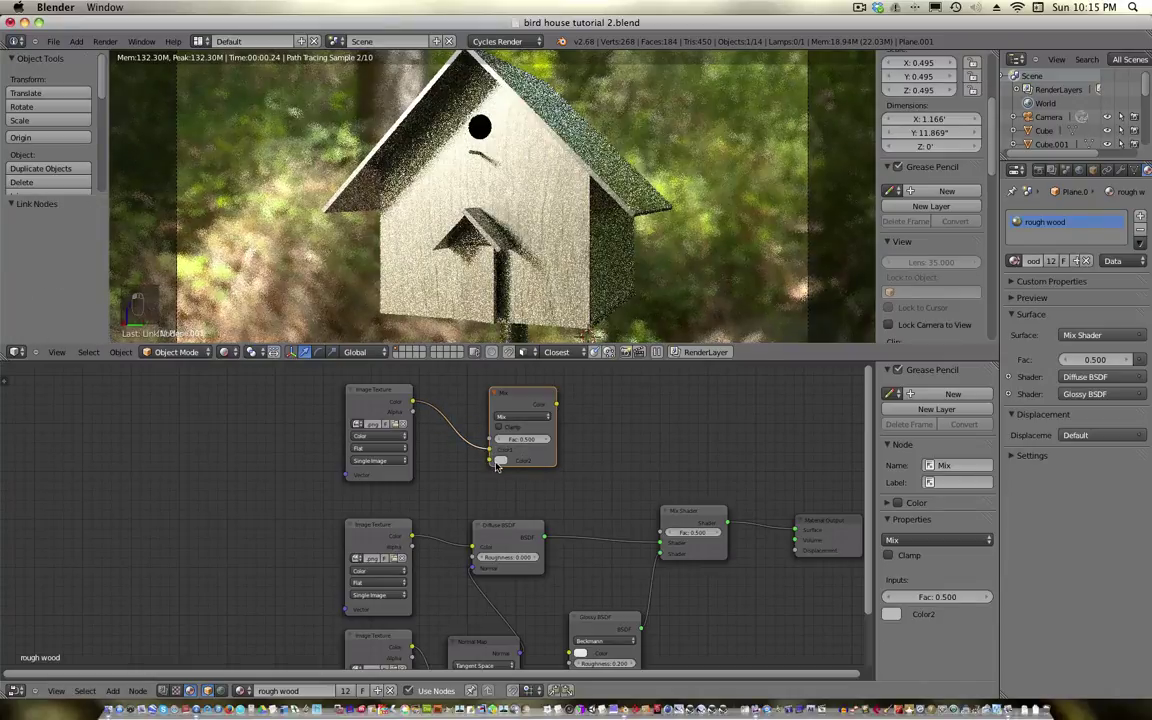
Make the MixRGB node's Color2 black, feed its output into the Mix Shader's Fac, and set its blend type to Multiply
{"action": "left_click", "coordinate": [500, 460]}
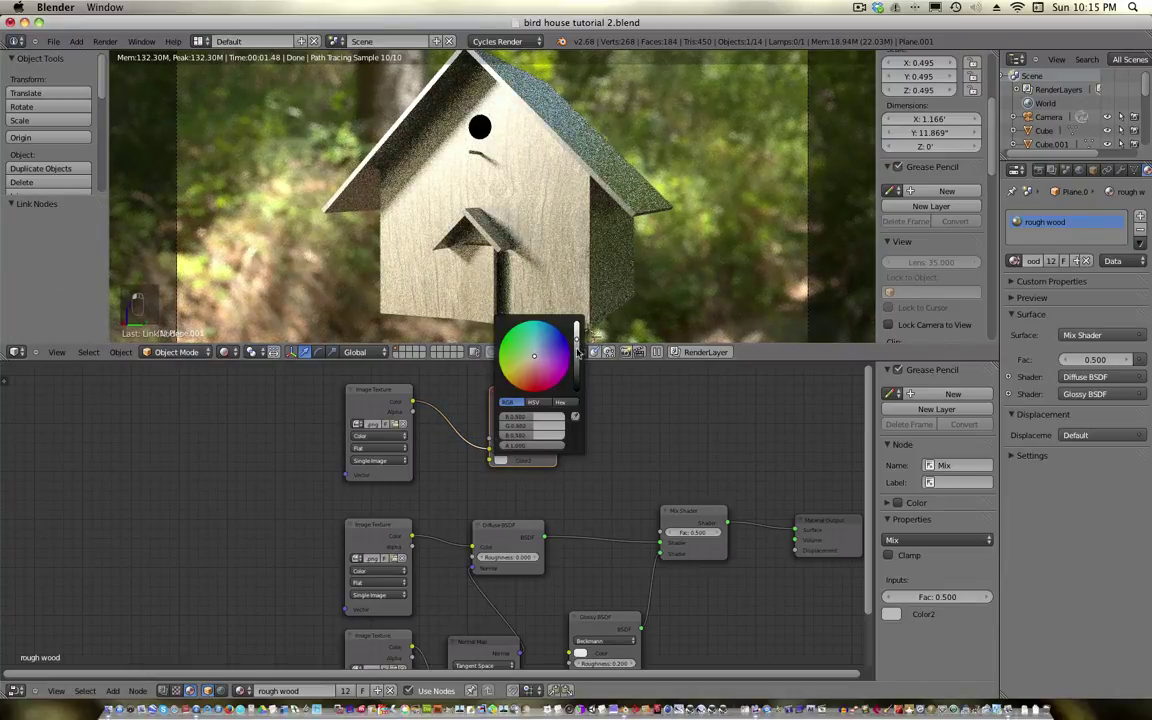
{"action": "left_click_drag", "start_coordinate": [578, 352], "coordinate": [590, 398]}
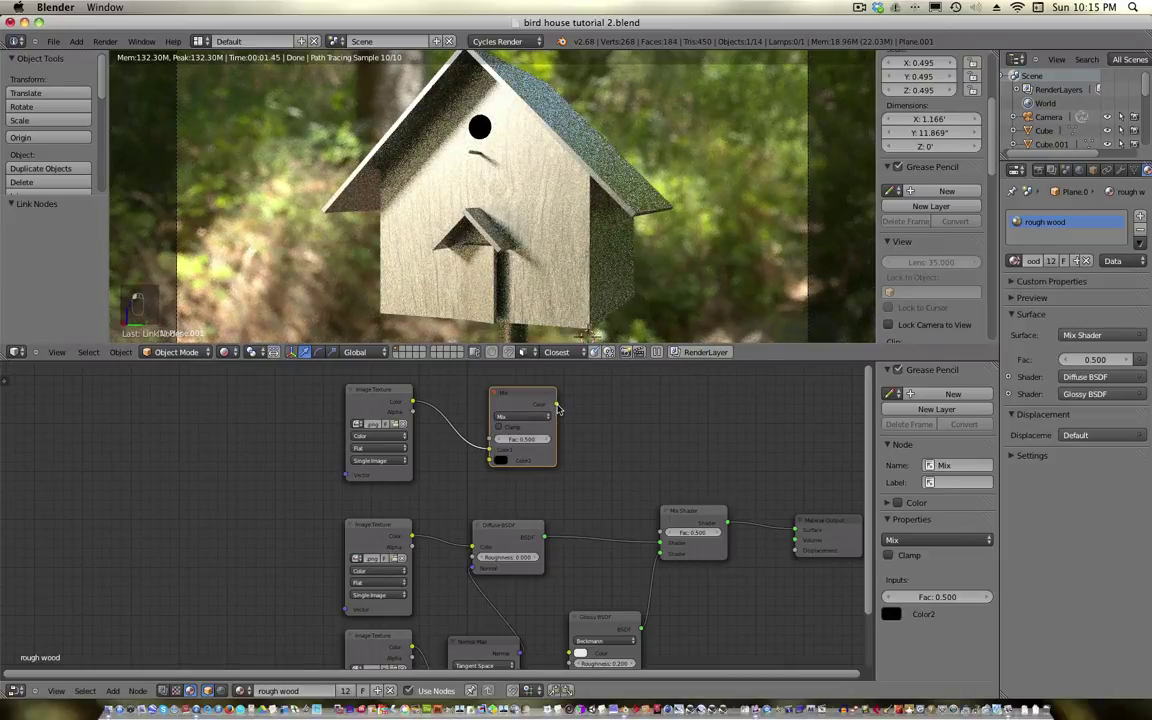
{"action": "left_click_drag", "start_coordinate": [557, 404], "coordinate": [660, 532]}
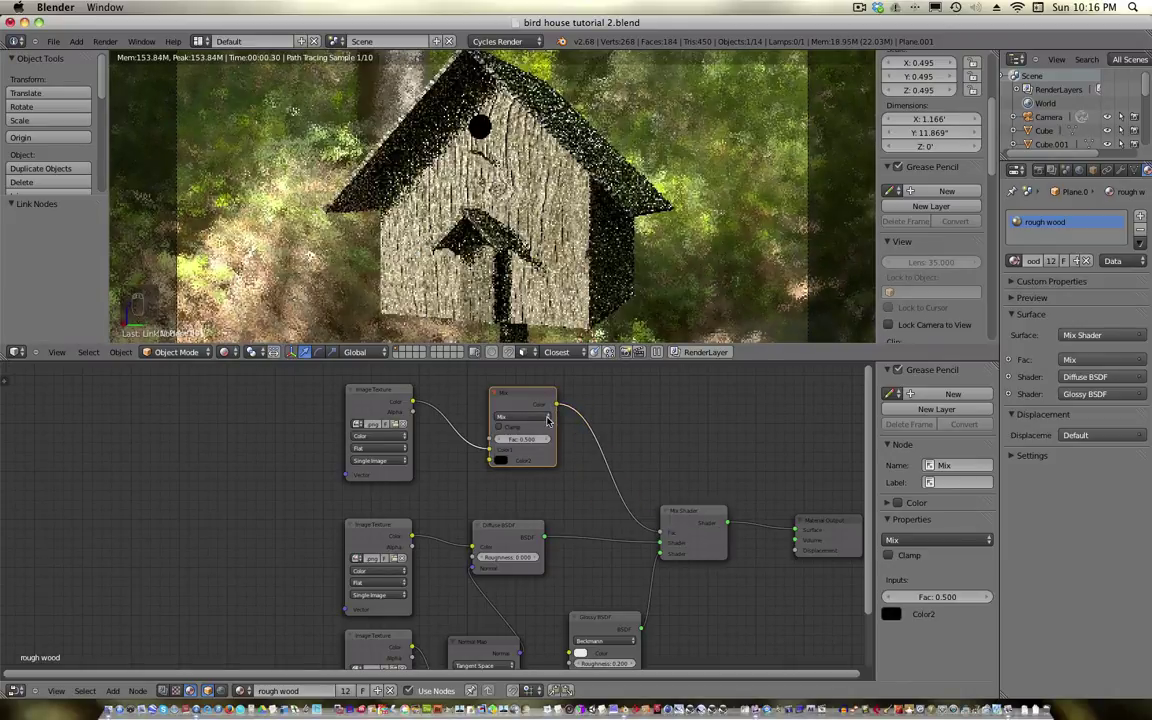
{"action": "left_click", "coordinate": [545, 418]}
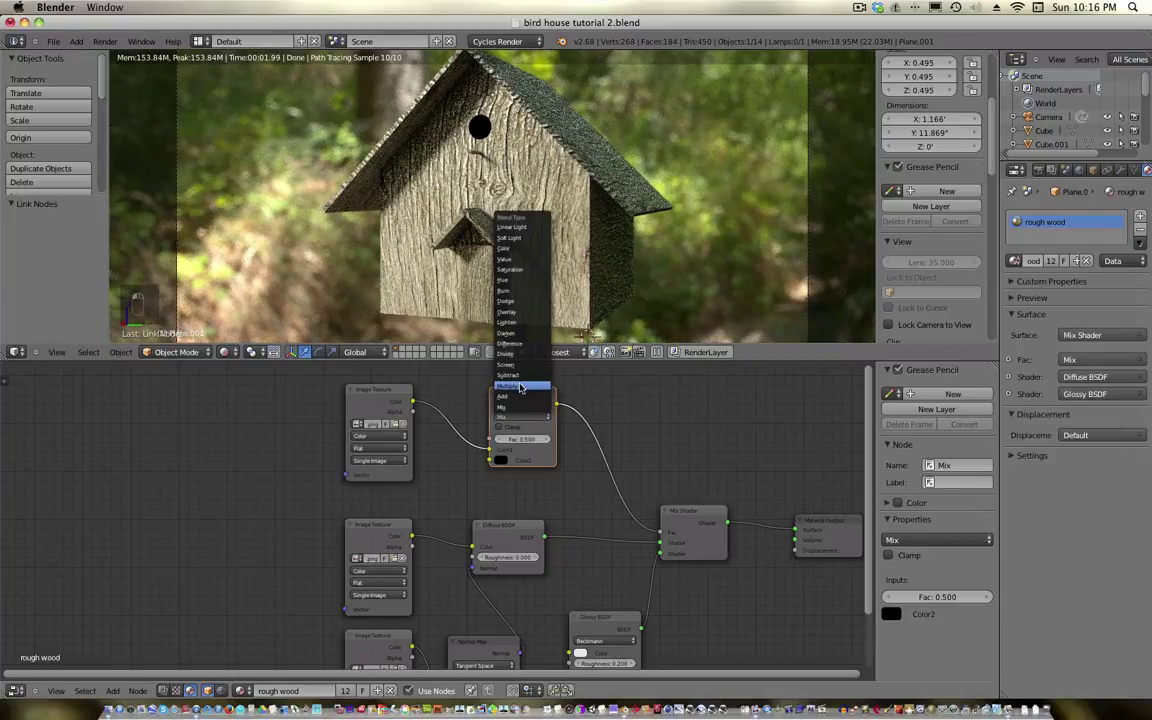
{"action": "left_click", "coordinate": [520, 387]}
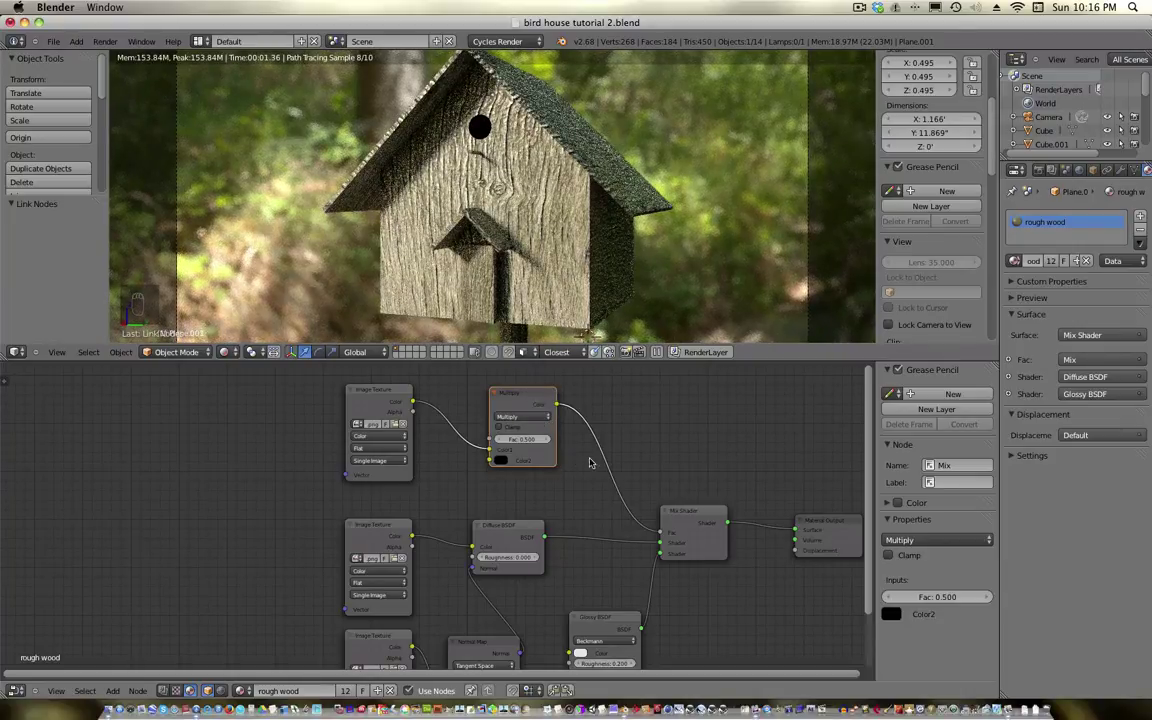
Link the Normal Map output to the Glossy BSDF's Normal input and set the Multiply node's Fac to 0.900
{"action": "middle_click_drag", "start_coordinate": [667, 543], "coordinate": [652, 493]}
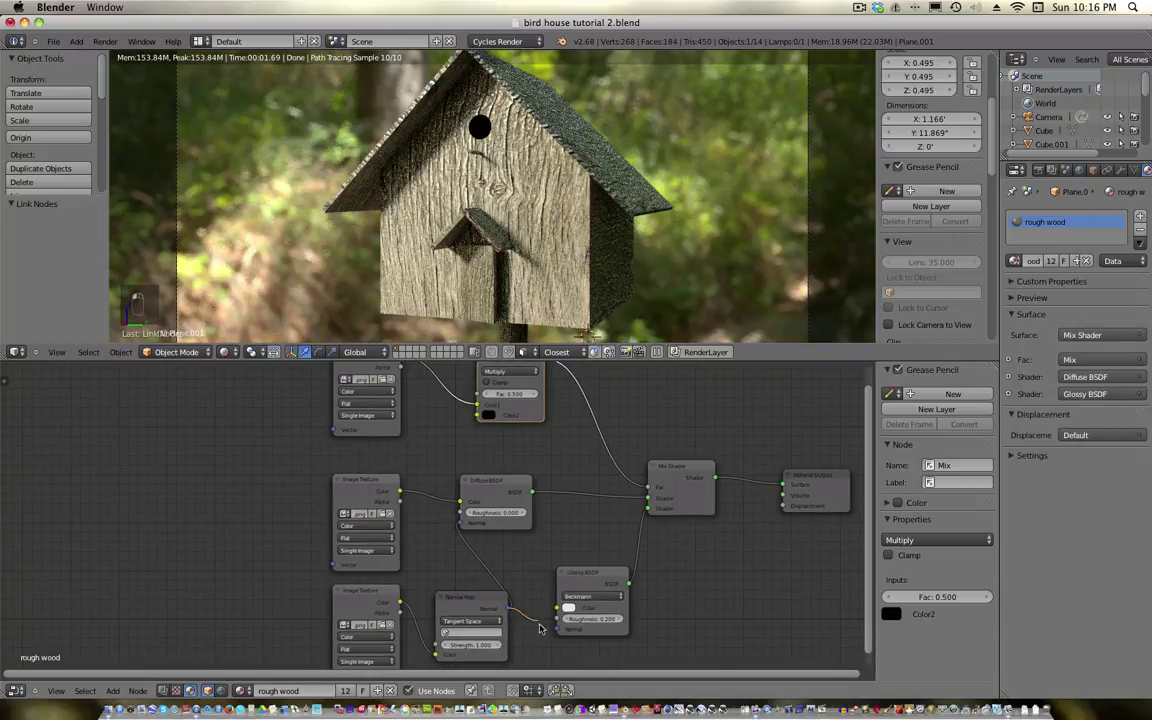
{"action": "left_click_drag", "start_coordinate": [539, 628], "coordinate": [557, 627]}
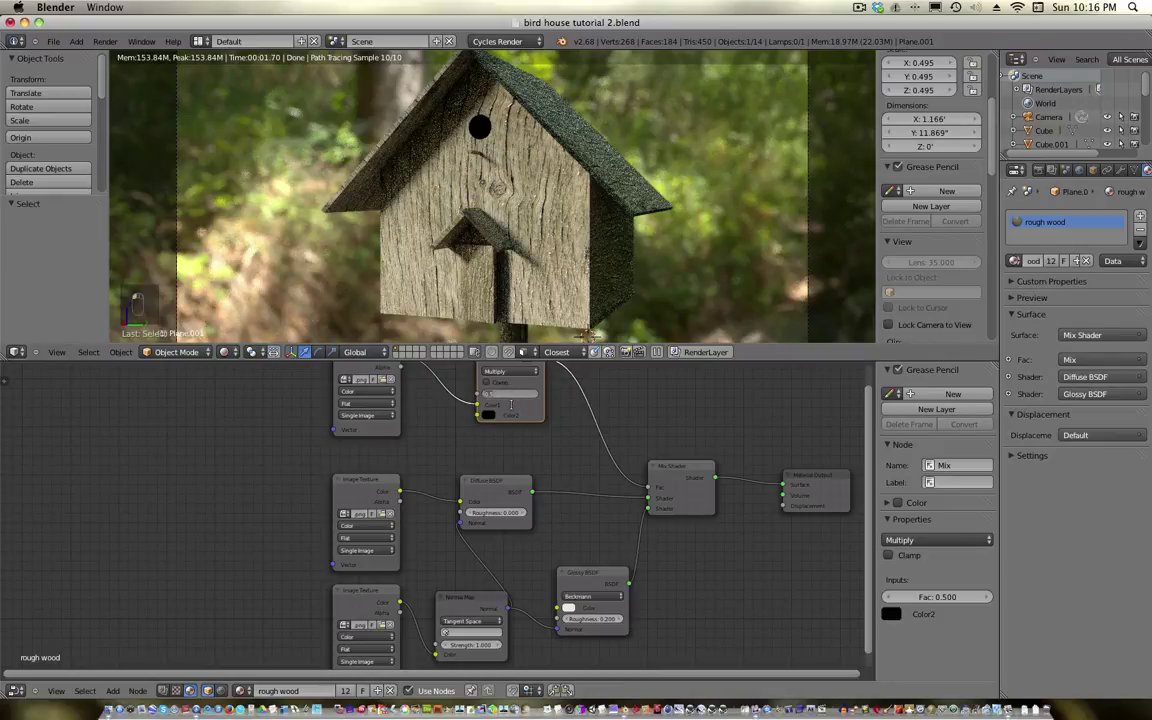
{"action": "key", "text": "Return"}
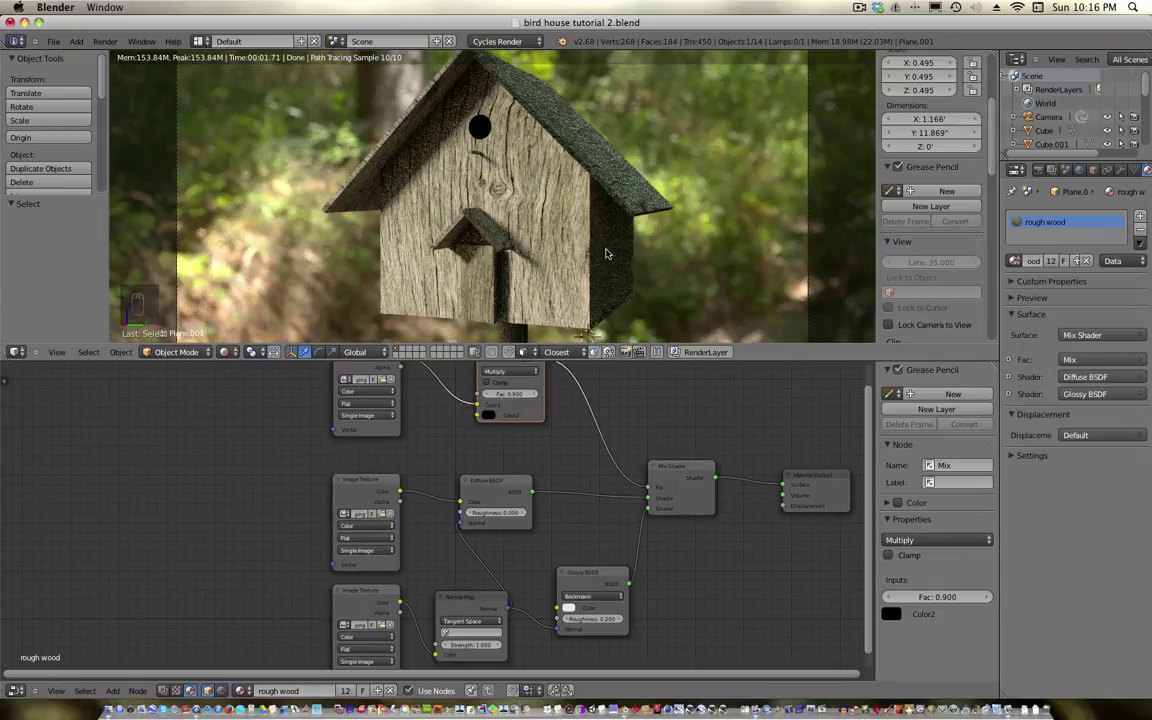
Compare the wood without gloss or normals by unlinking the Diffuse BSDF's Normal input and connecting its output directly to the Material Output's Surface
{"action": "middle_click_drag", "start_coordinate": [621, 190], "coordinate": [540, 283]}
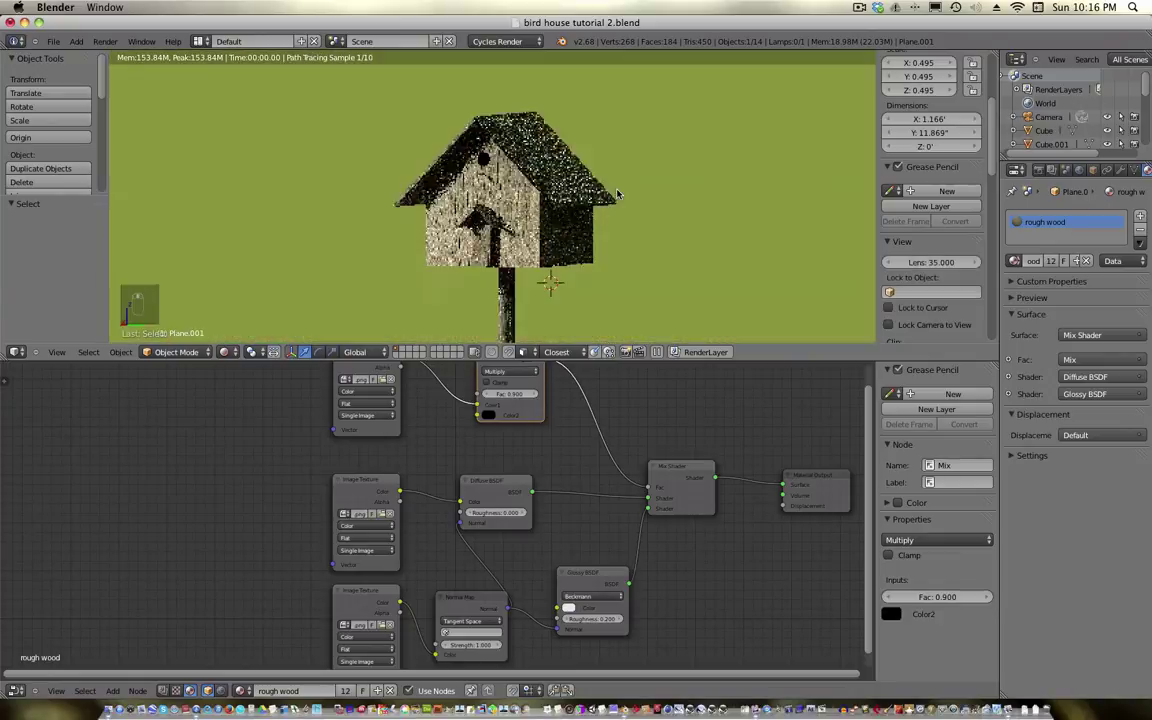
{"action": "scroll", "coordinate": [590, 249], "scroll_direction": "up", "scroll_amount": 4}
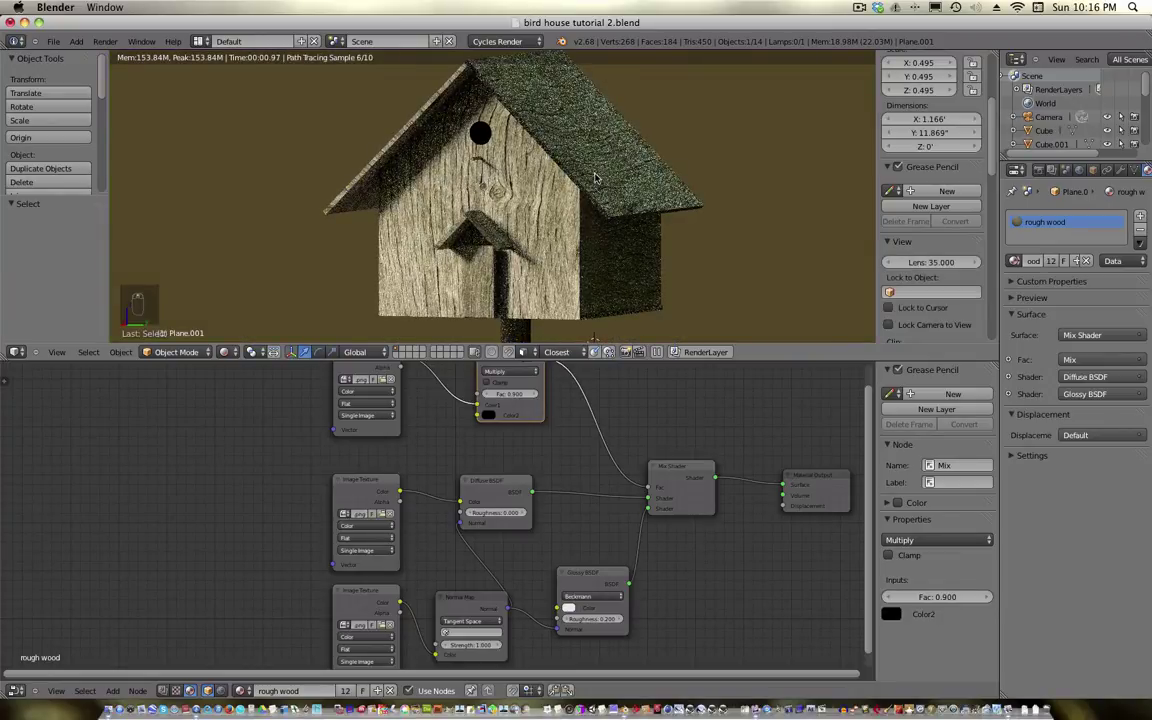
{"action": "key", "text": "KP_0"}
{"action": "scroll", "coordinate": [549, 152], "scroll_direction": "up", "scroll_amount": 5}
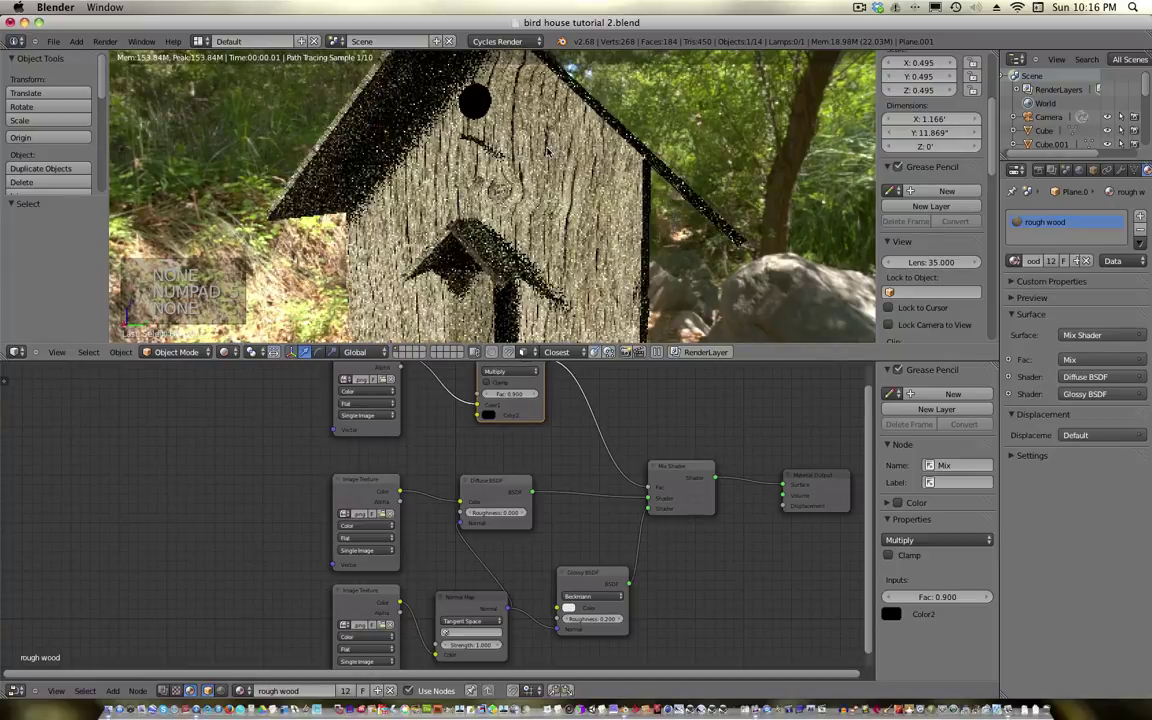
{"action": "scroll", "coordinate": [662, 197], "scroll_direction": "down", "scroll_amount": 3}
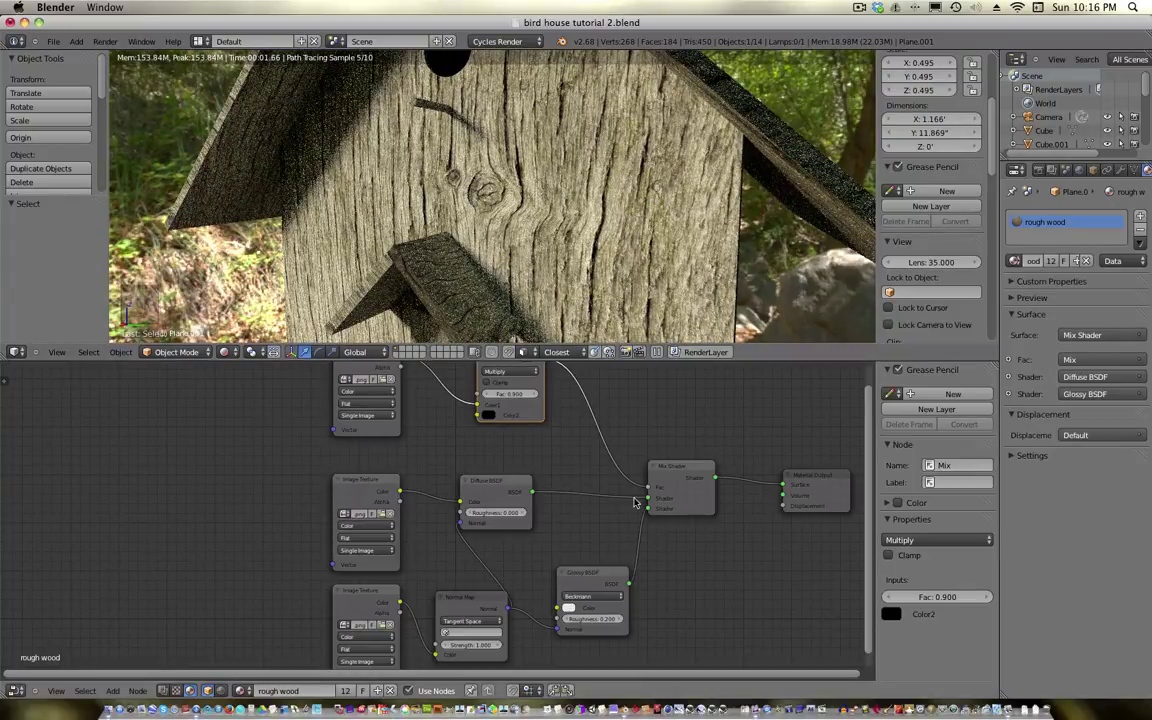
{"action": "left_click_drag", "start_coordinate": [461, 490], "coordinate": [784, 488]}
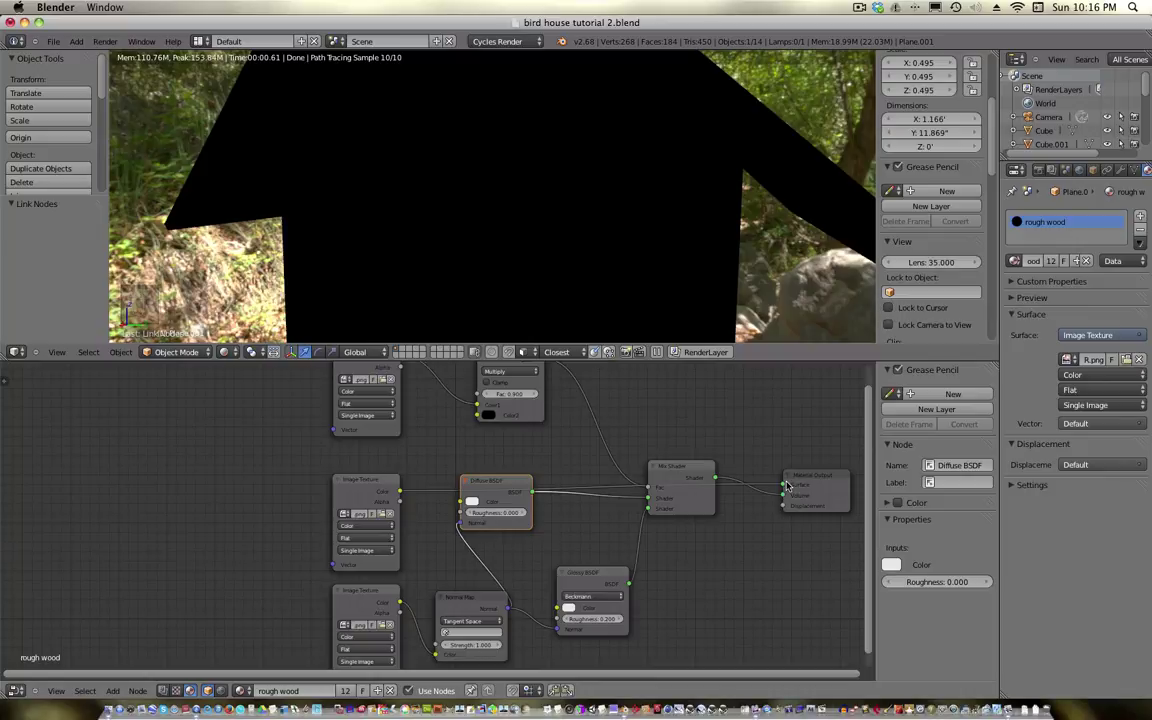
{"action": "left_click_drag", "start_coordinate": [787, 485], "coordinate": [462, 500]}
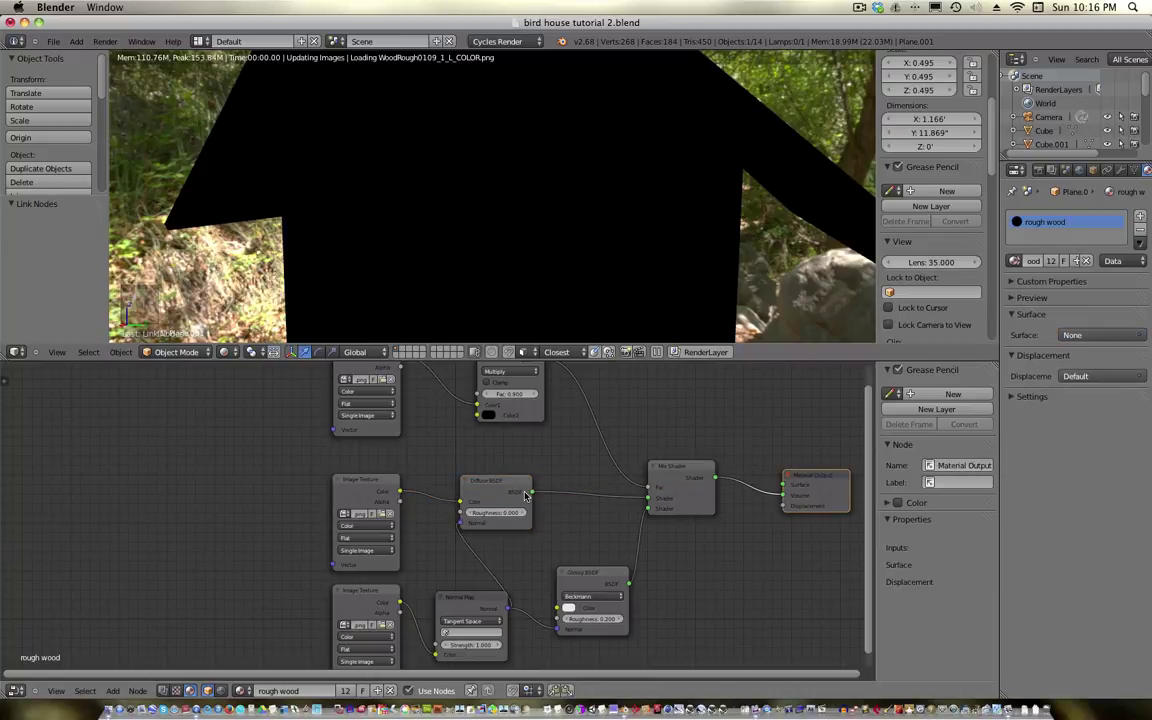
{"action": "left_click", "coordinate": [462, 527]}
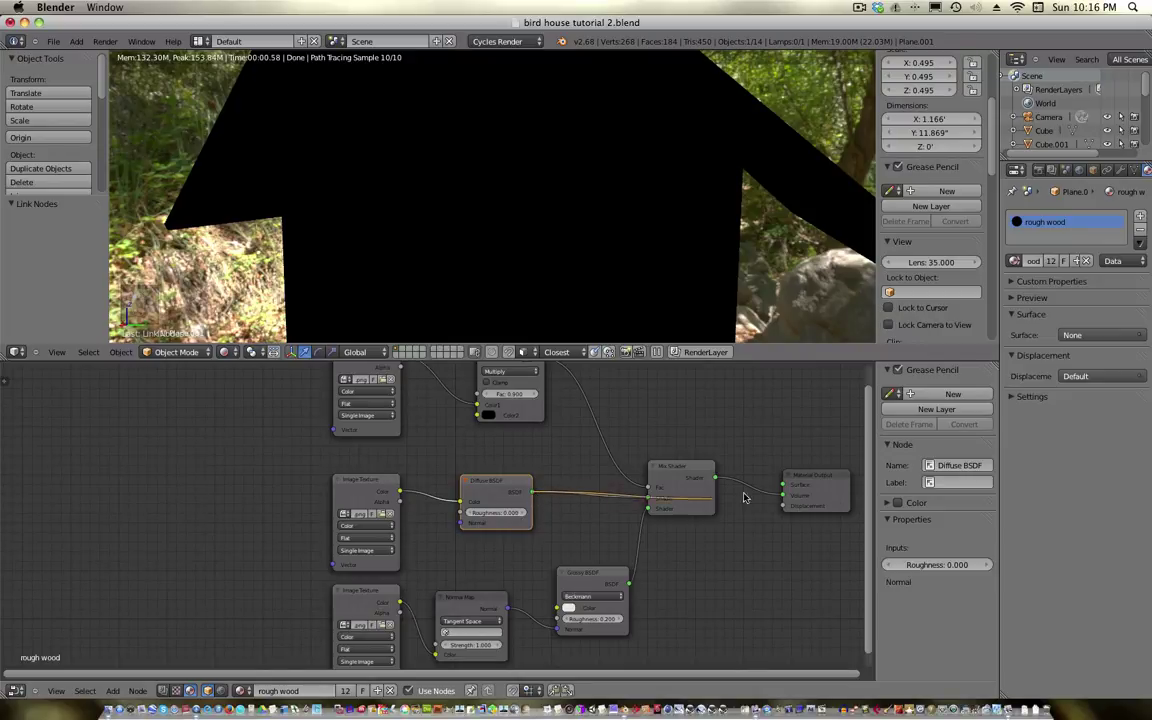
{"action": "left_click_drag", "start_coordinate": [743, 497], "coordinate": [783, 496]}
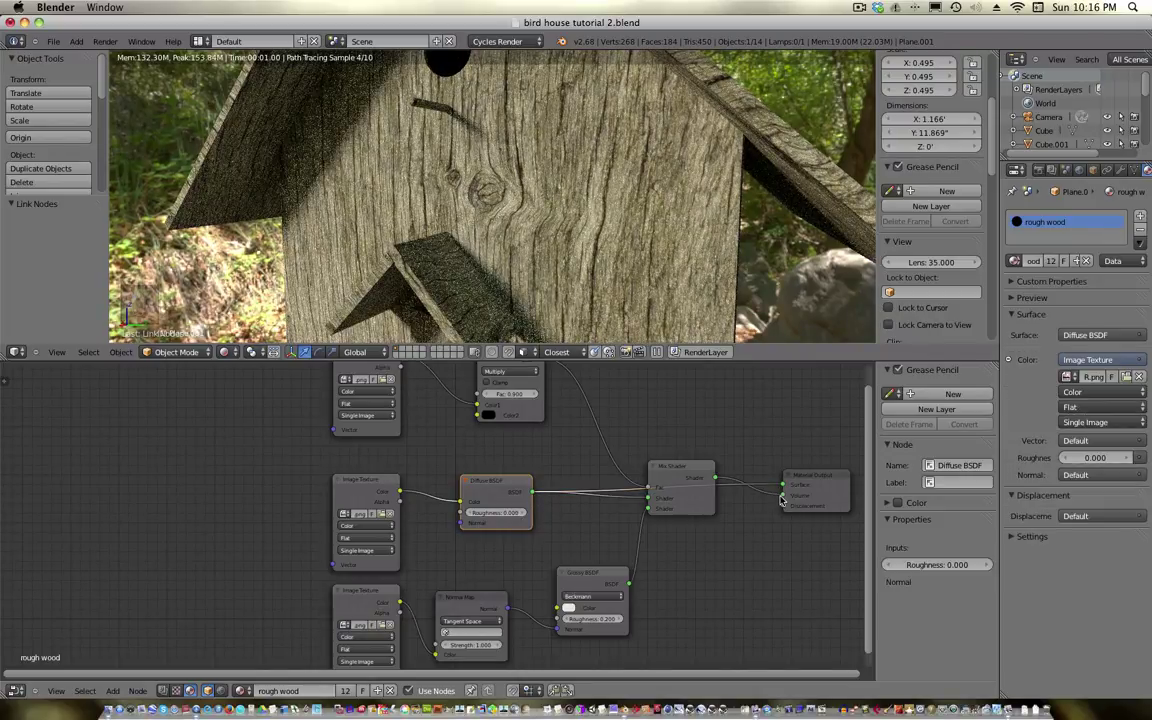
{"action": "left_click", "coordinate": [795, 496]}
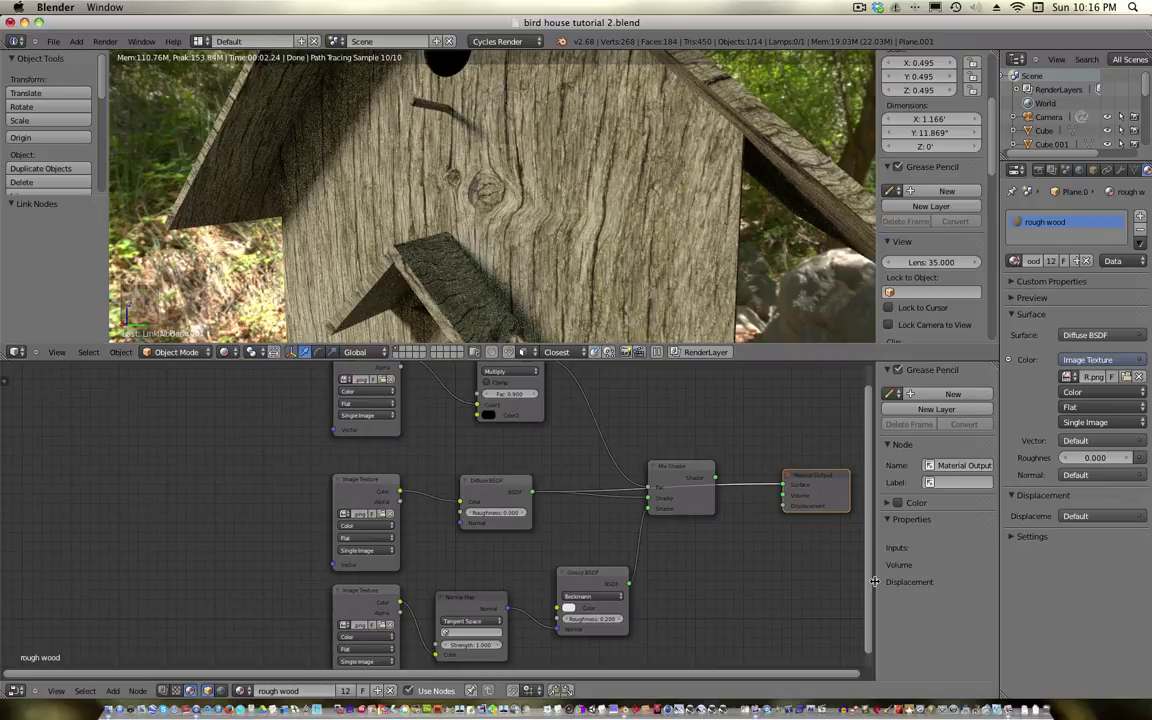
Restore the Normal Map link to the Diffuse BSDF and reconnect the Mix Shader to the Material Output's Surface input
{"action": "left_click_drag", "start_coordinate": [782, 487], "coordinate": [505, 470]}
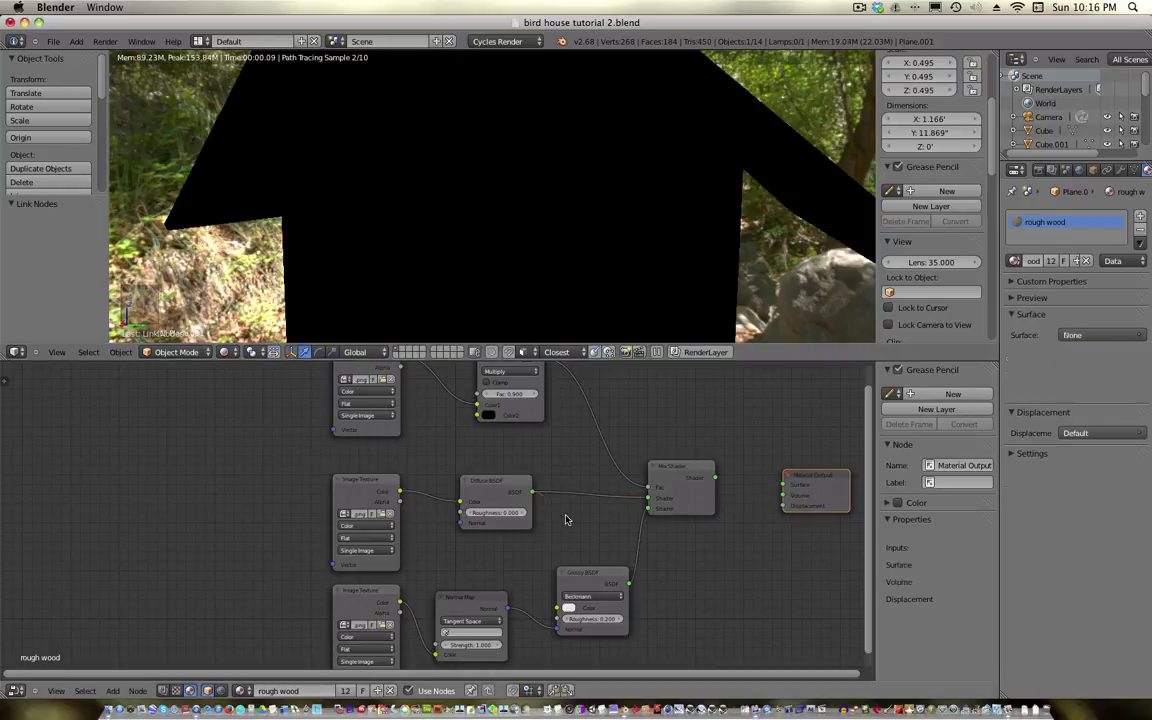
{"action": "left_click_drag", "start_coordinate": [509, 611], "coordinate": [460, 523]}
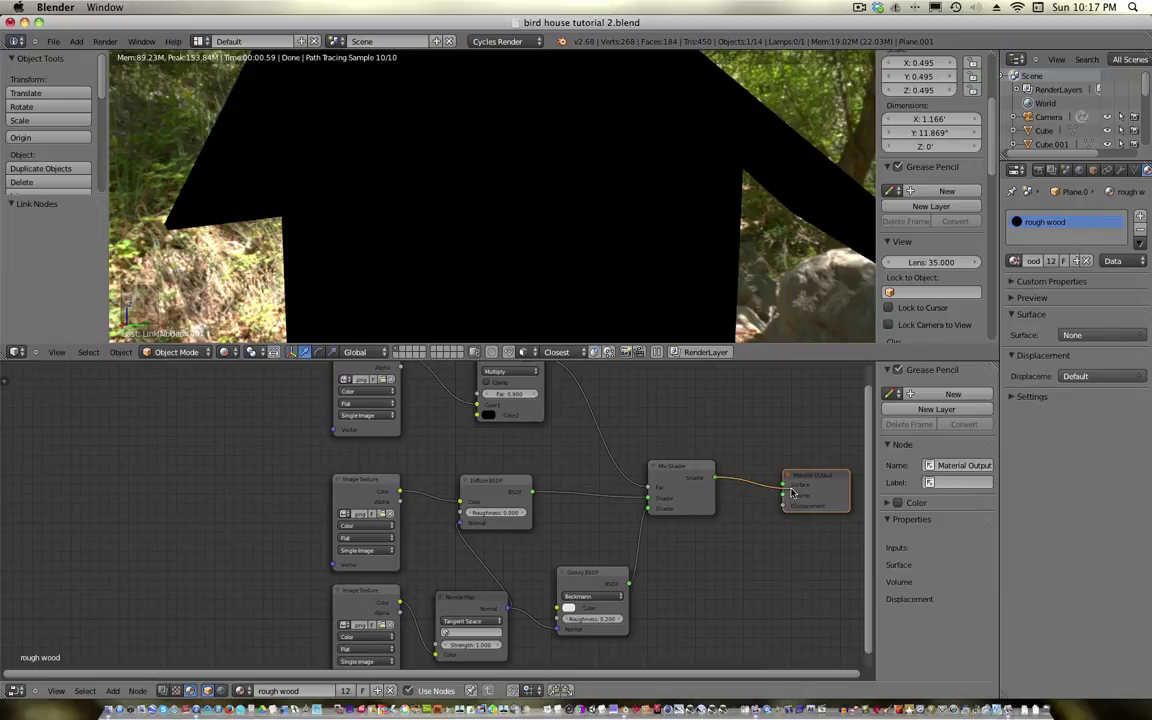
{"action": "left_click_drag", "start_coordinate": [715, 477], "coordinate": [783, 485]}
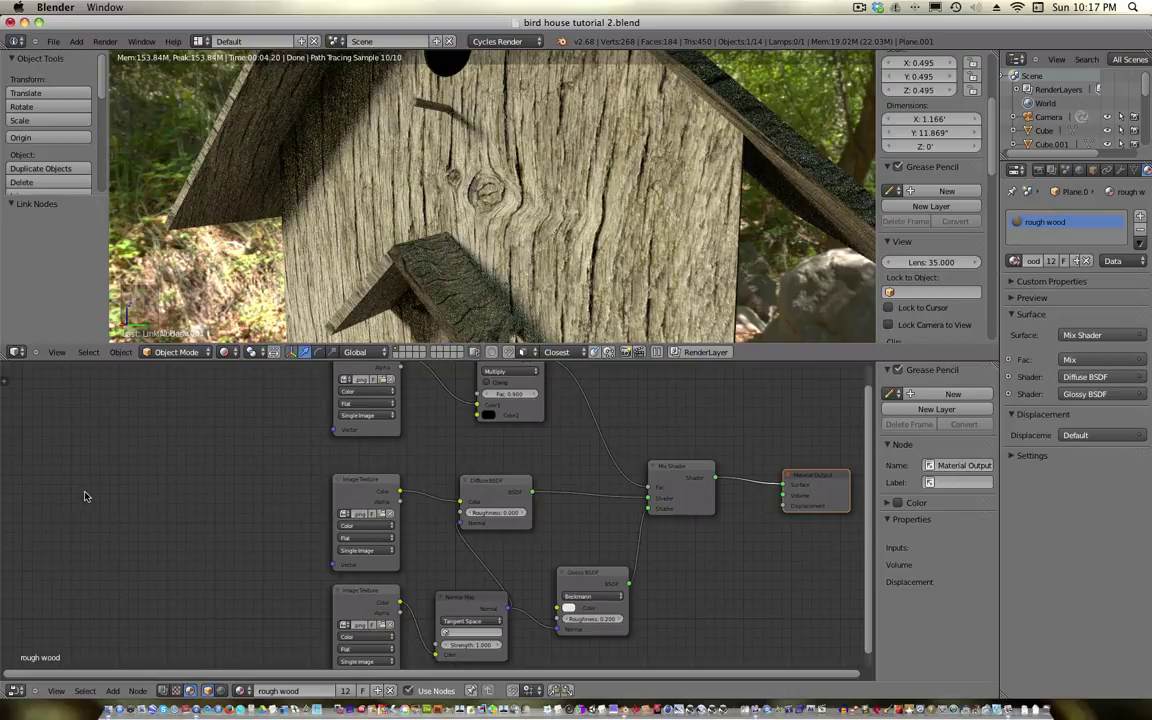
Move the color Image Texture node away from the Diffuse BSDF and place a duplicate of it directly below
{"action": "left_click_drag", "start_coordinate": [345, 485], "coordinate": [187, 428]}
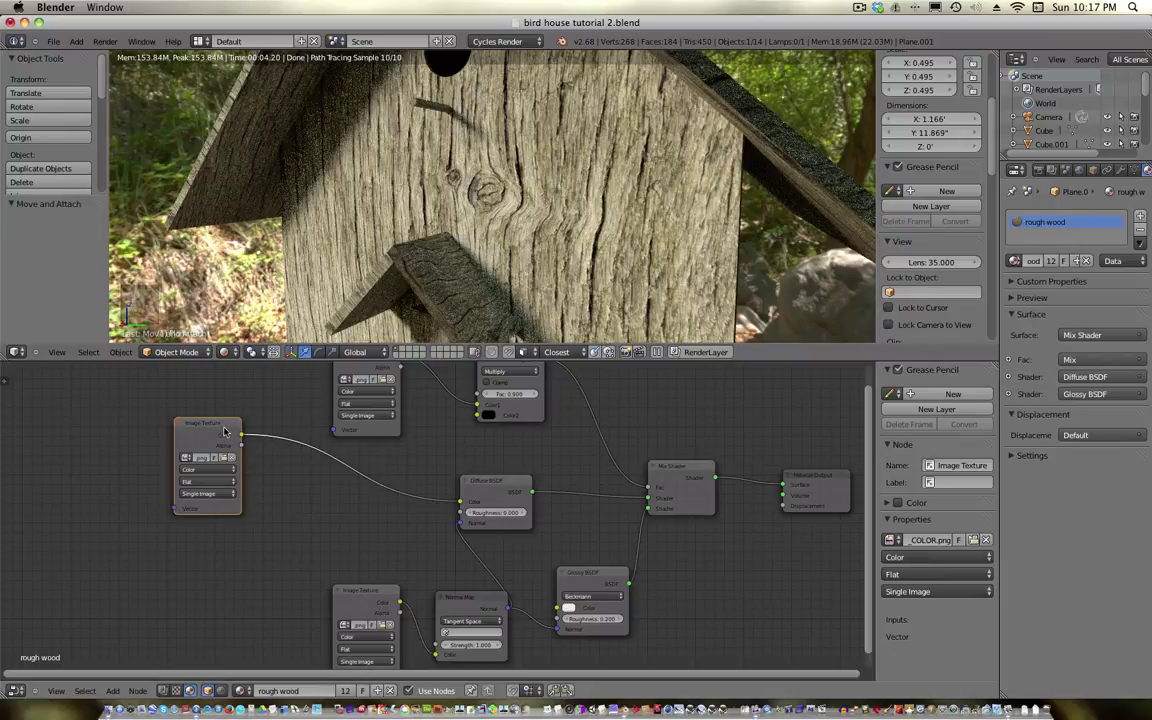
{"action": "key", "text": "shift+d"}
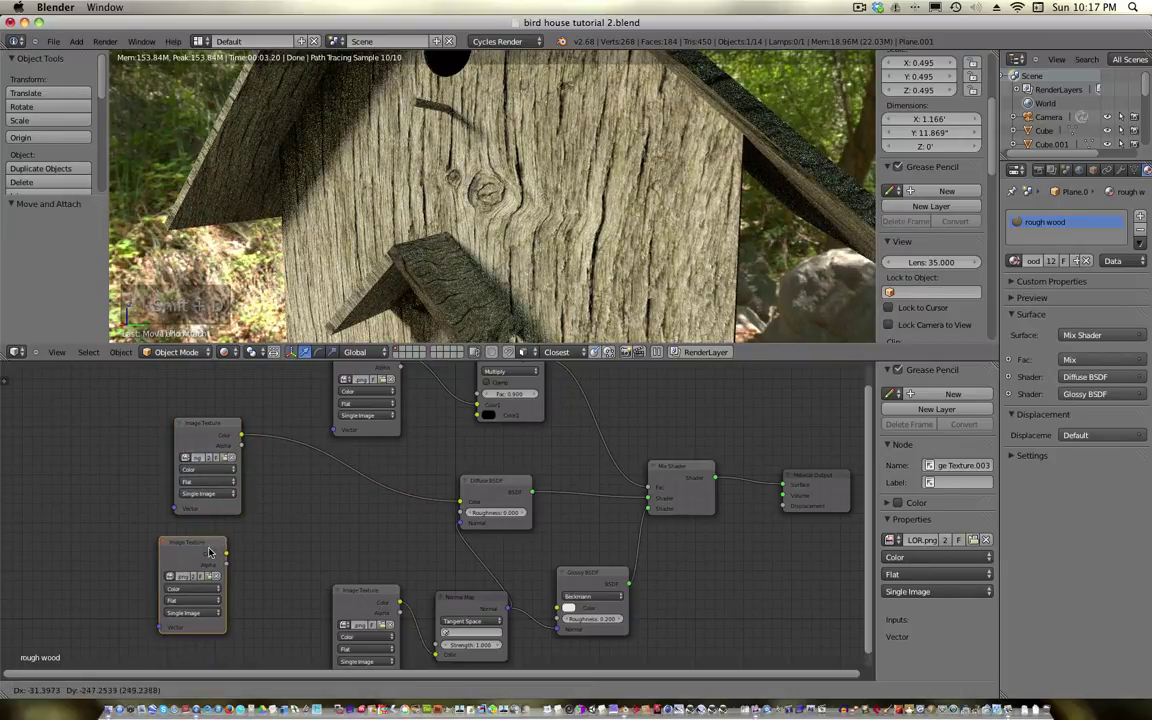
{"action": "left_click", "coordinate": [220, 549]}
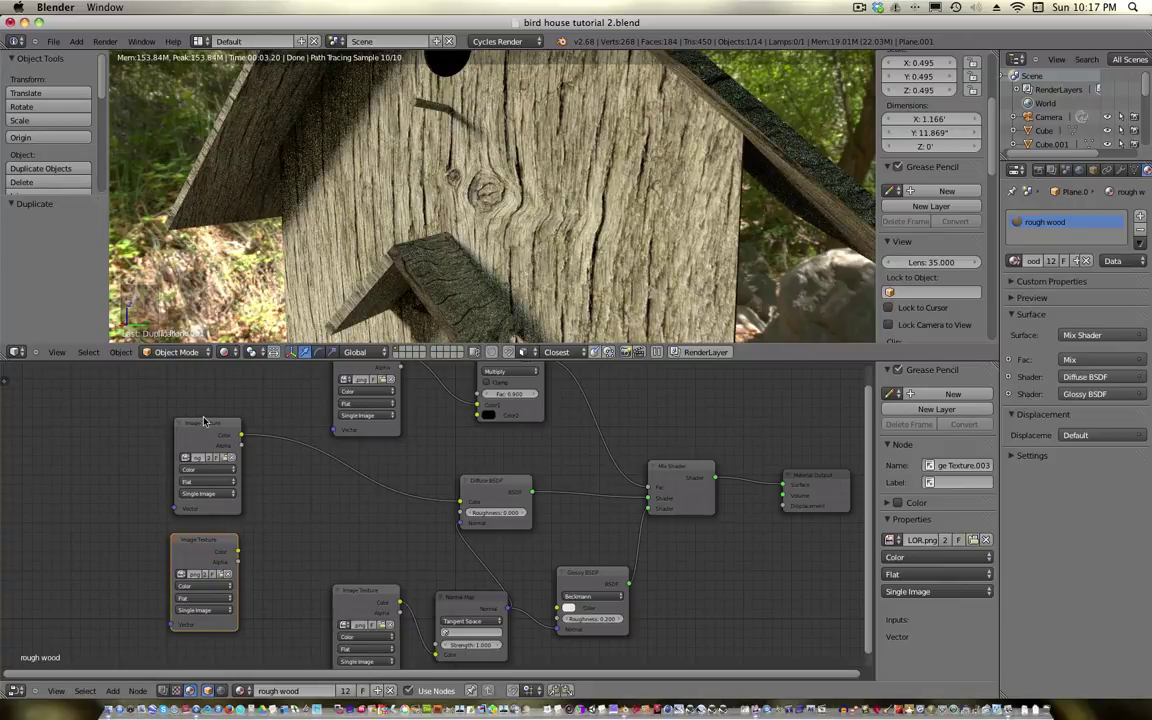
{"action": "key", "text": "ctrl+s"}
{"action": "key", "text": "ctrl+s"}
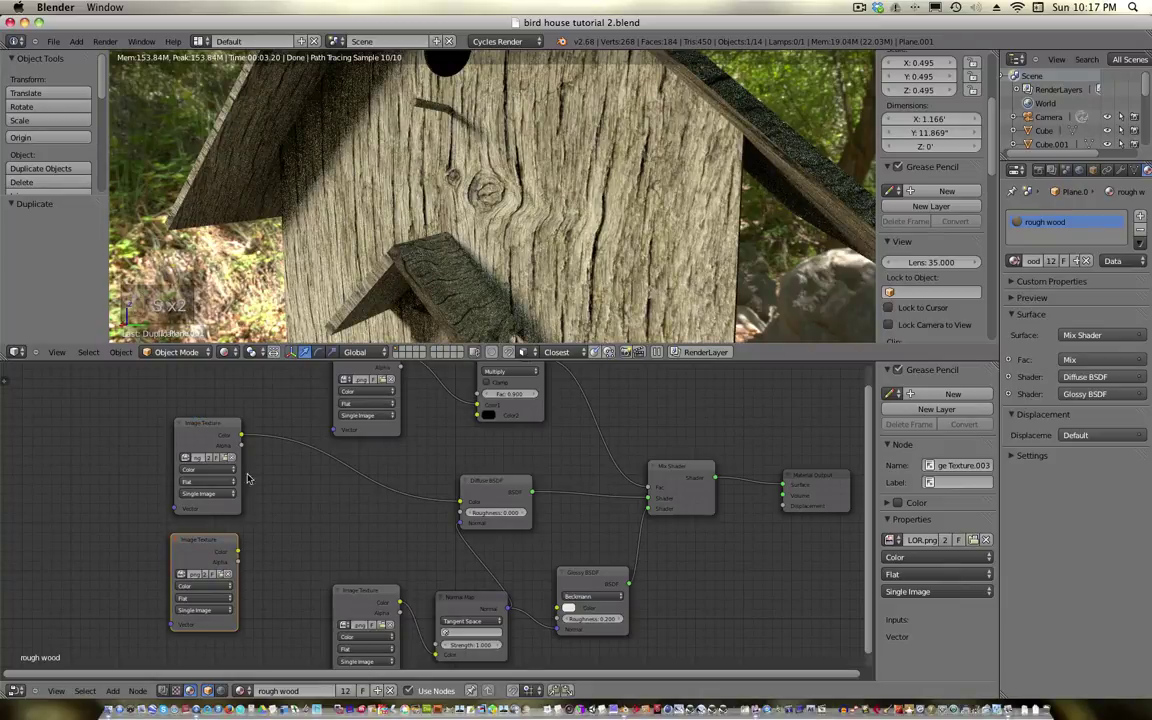
{"action": "left_click", "coordinate": [222, 544]}
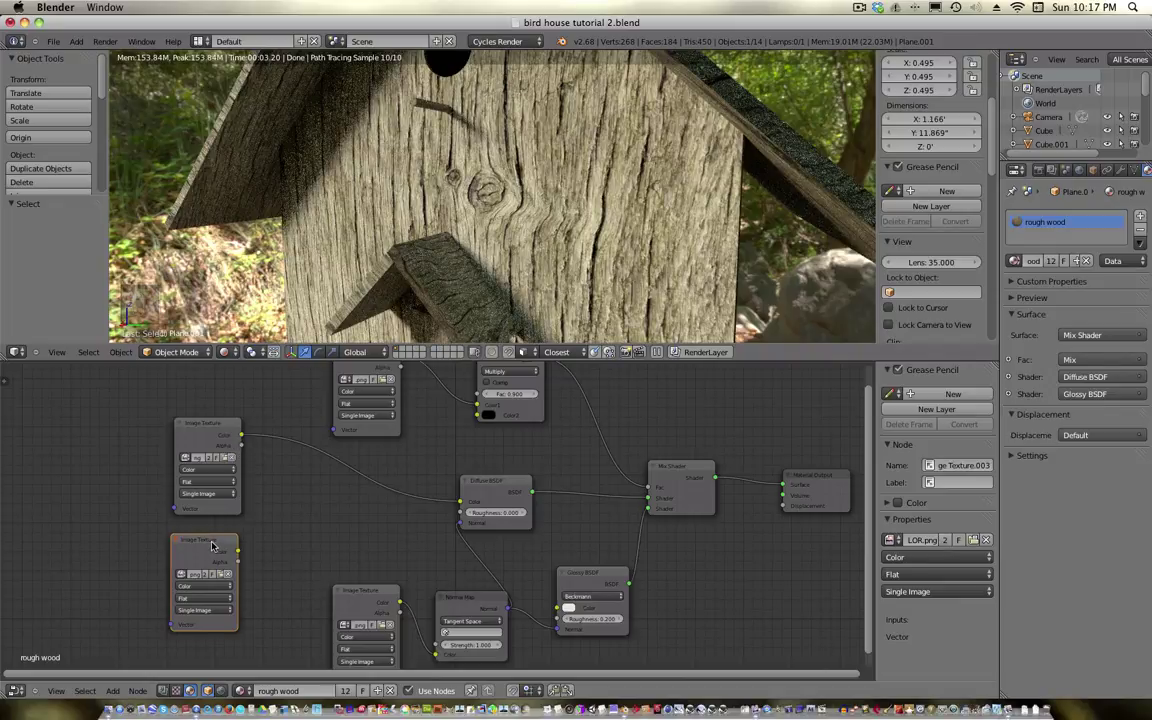
Insert a MixRGB node between the color Image Texture and the Diffuse BSDF, and link the duplicate texture's Color to Color2
{"action": "key", "text": "shift+a"}
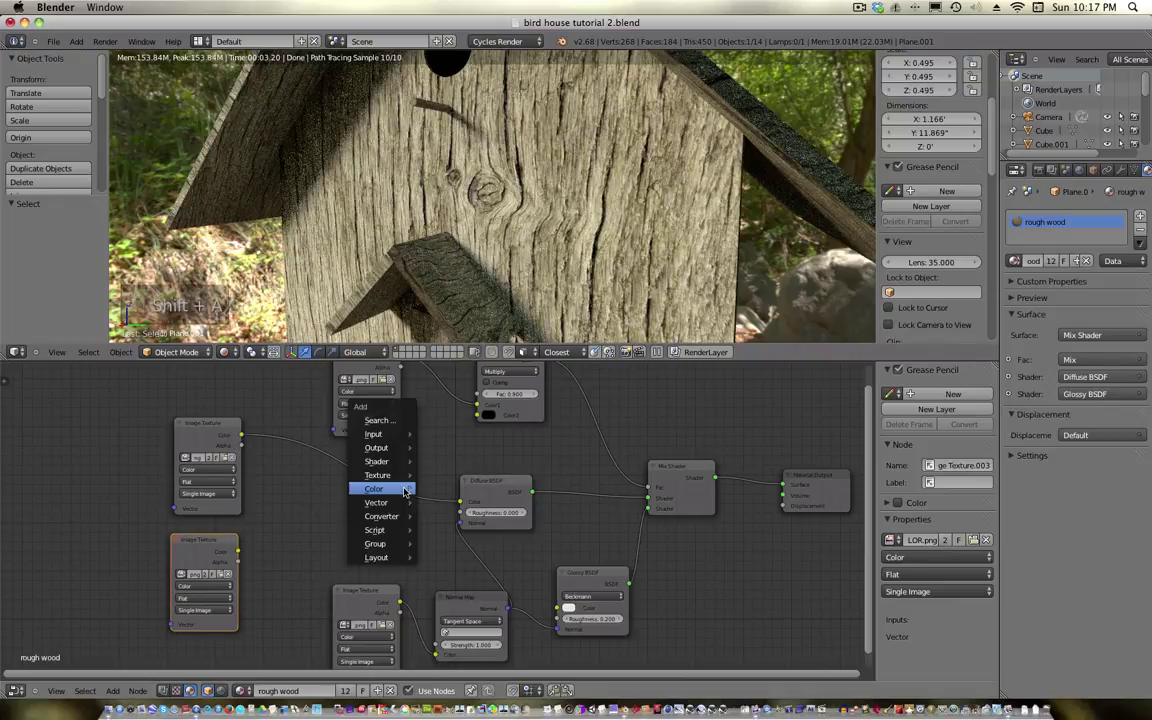
{"action": "mouse_move", "coordinate": [402, 486]}
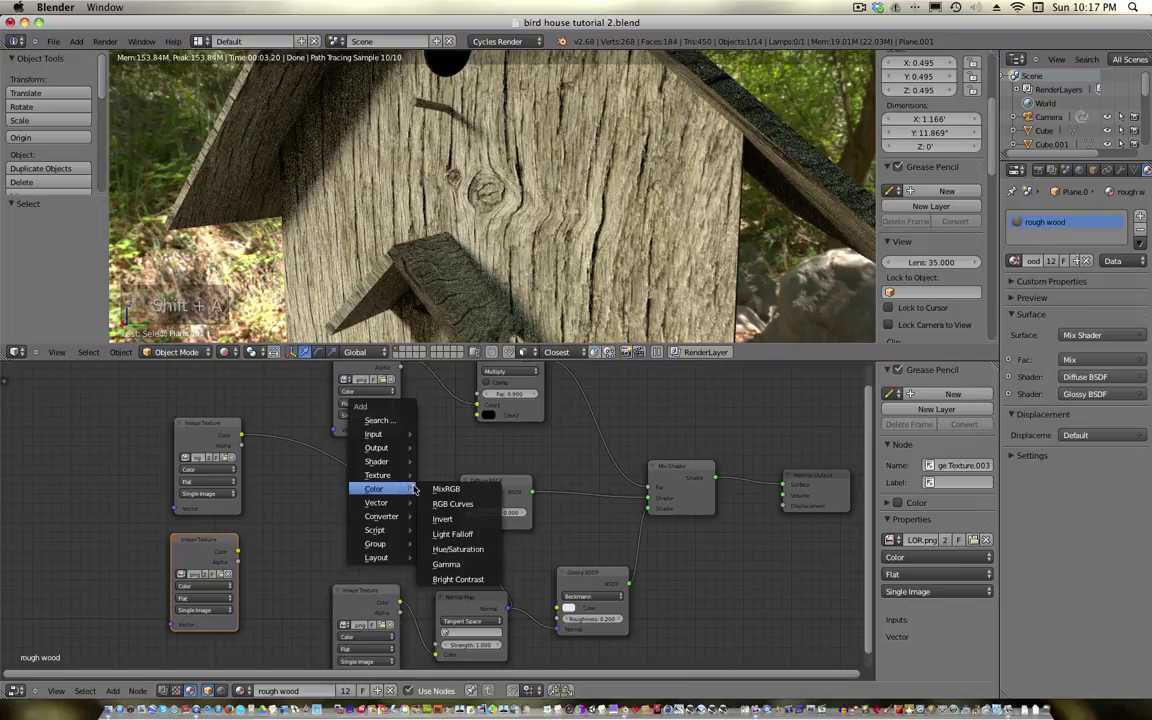
{"action": "left_click", "coordinate": [447, 489]}
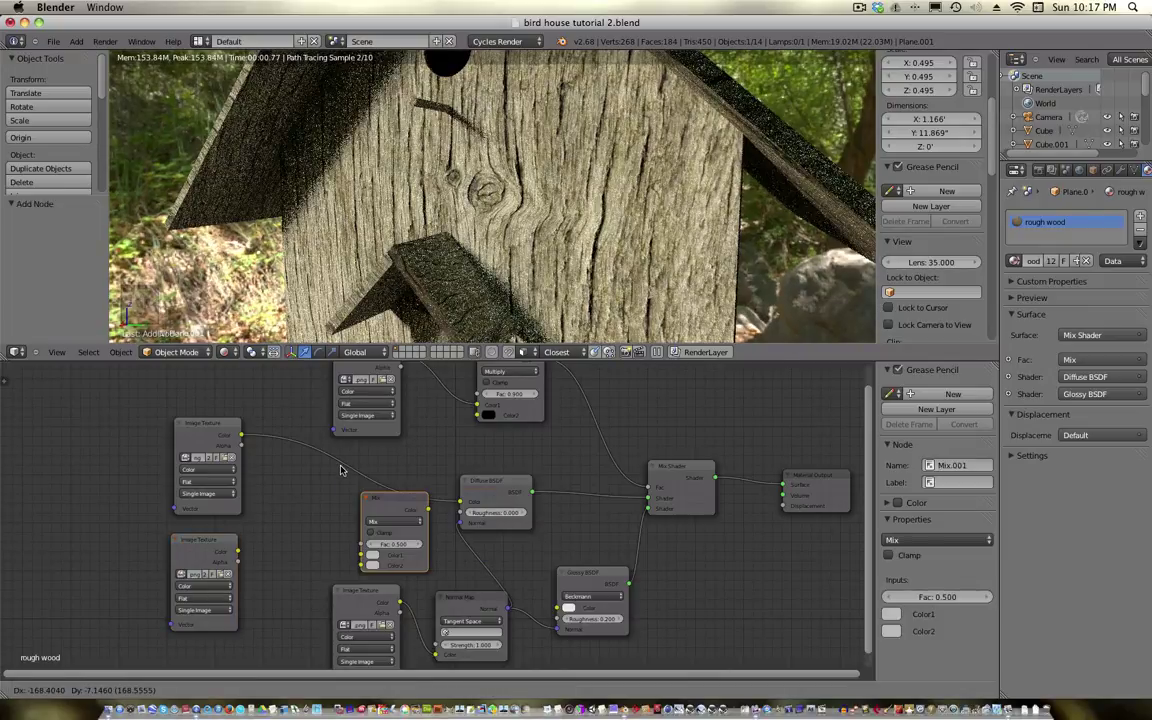
{"action": "left_click", "coordinate": [297, 512]}
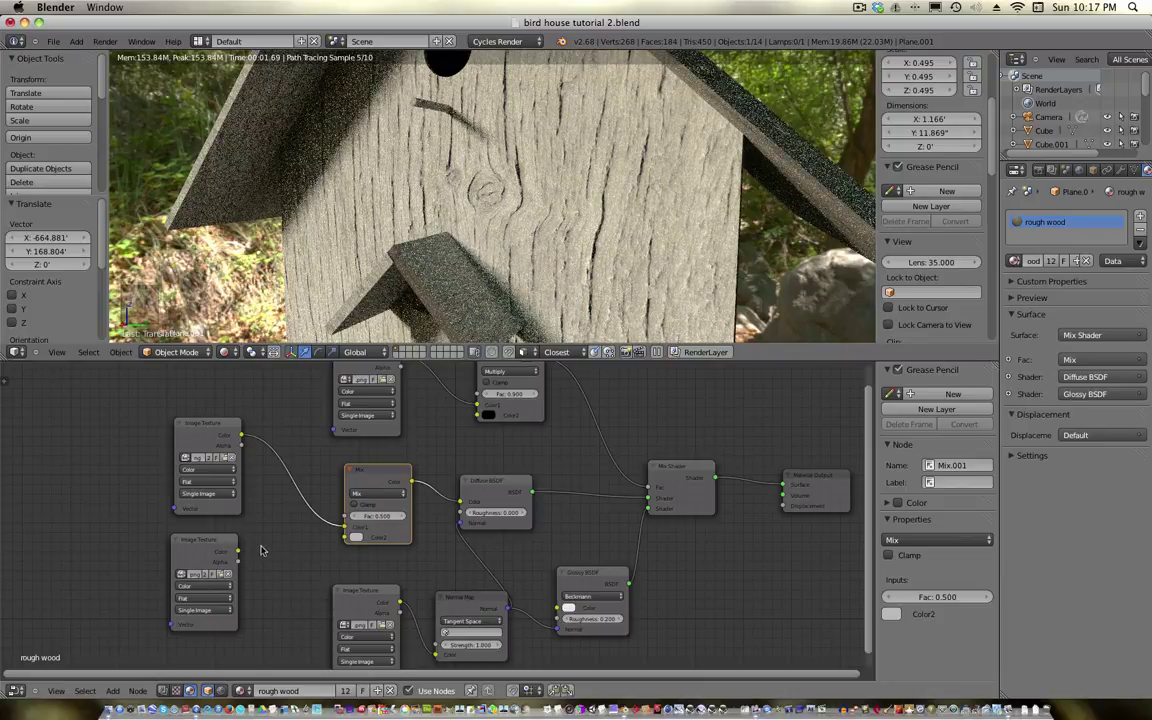
{"action": "left_click_drag", "start_coordinate": [343, 538], "coordinate": [237, 550]}
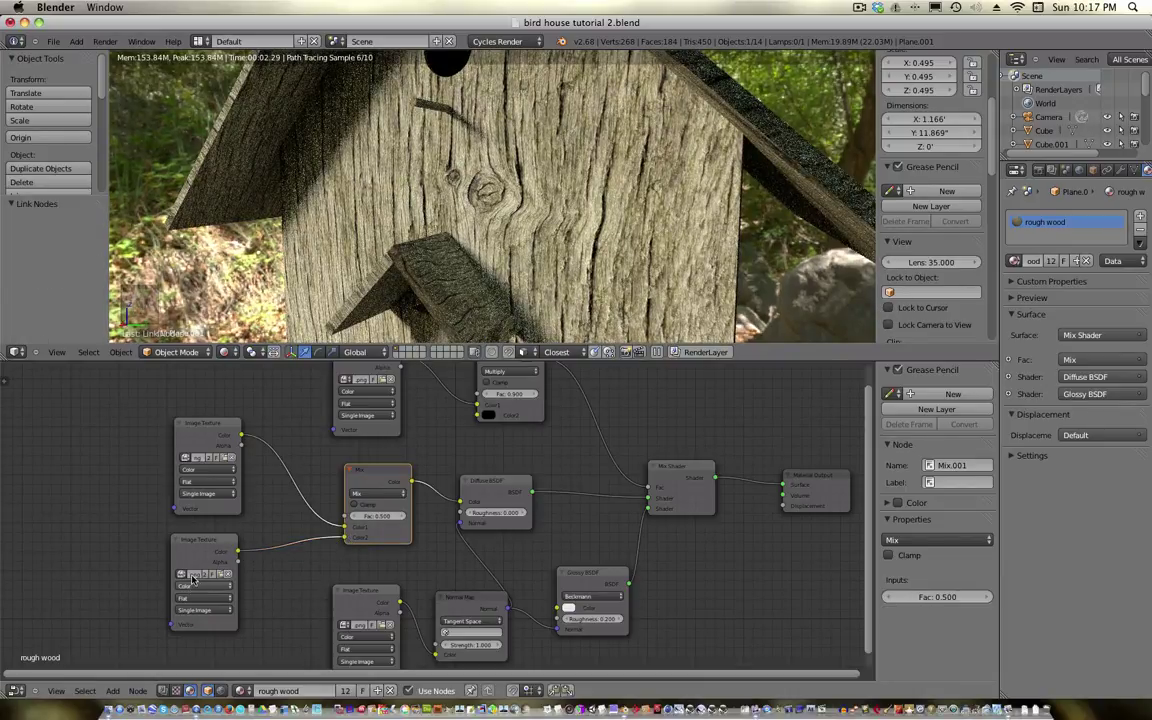
Load WoodRough0109_1_L_OCC.png into the duplicate Image Texture node and set the color mix node's blend type to Multiply
{"action": "left_click", "coordinate": [215, 575]}
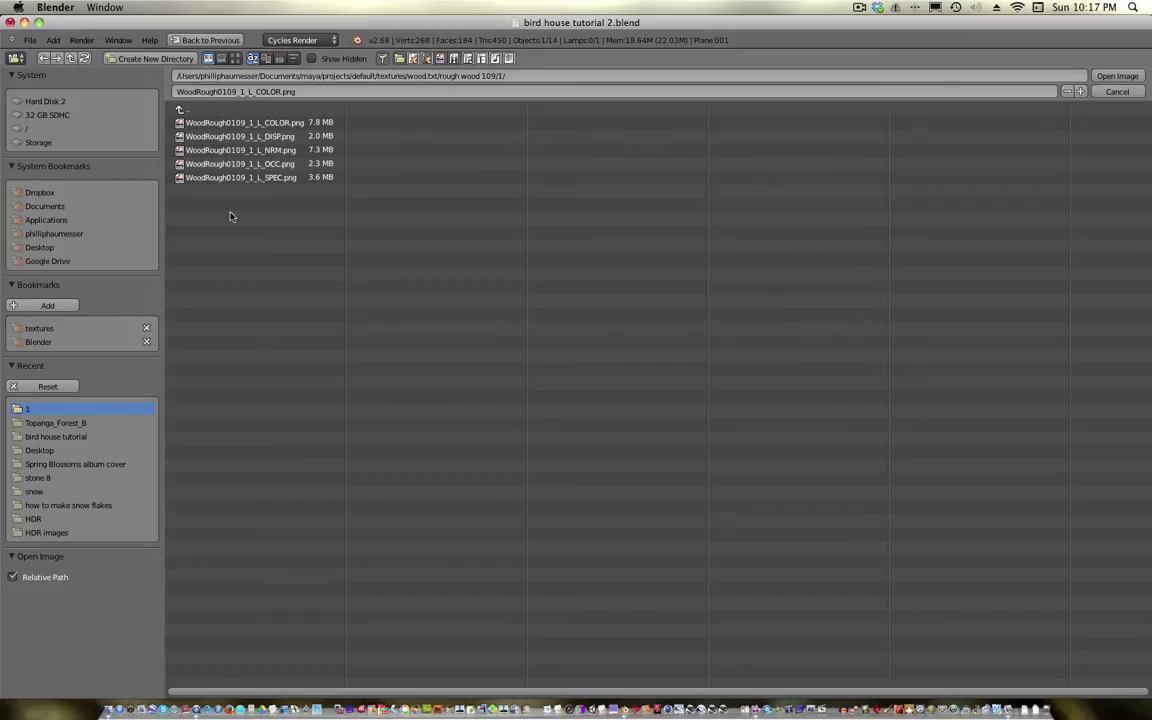
{"action": "double_click", "coordinate": [245, 150]}
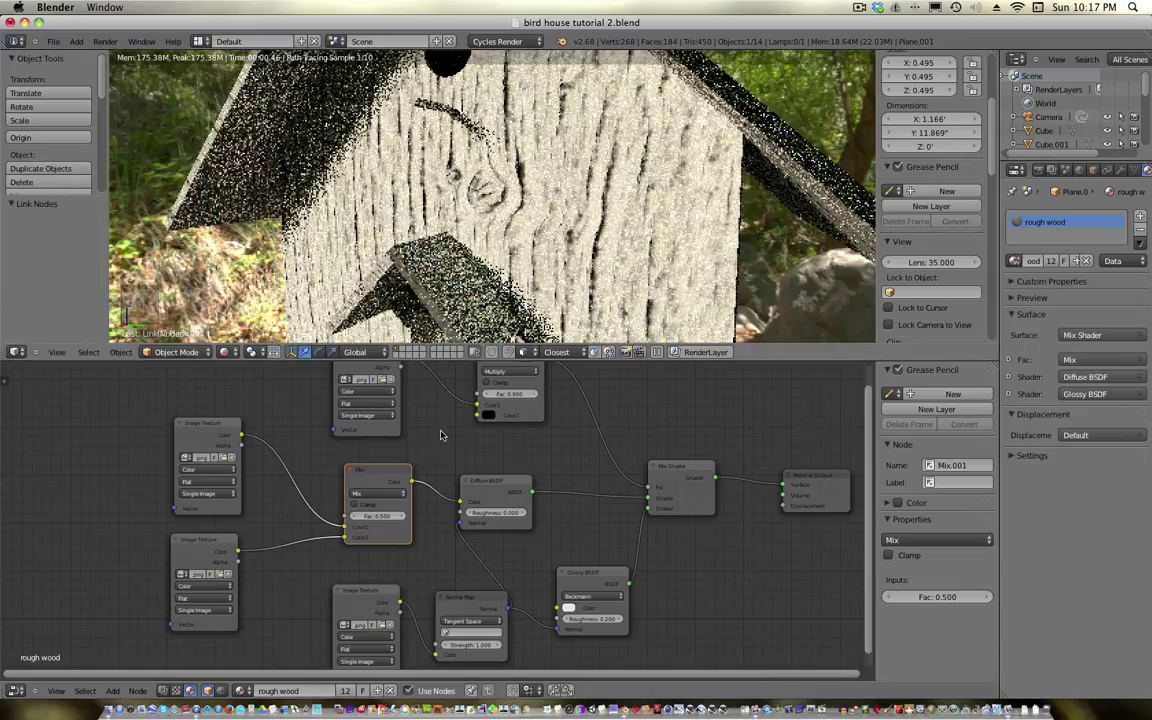
{"action": "left_click", "coordinate": [383, 494]}
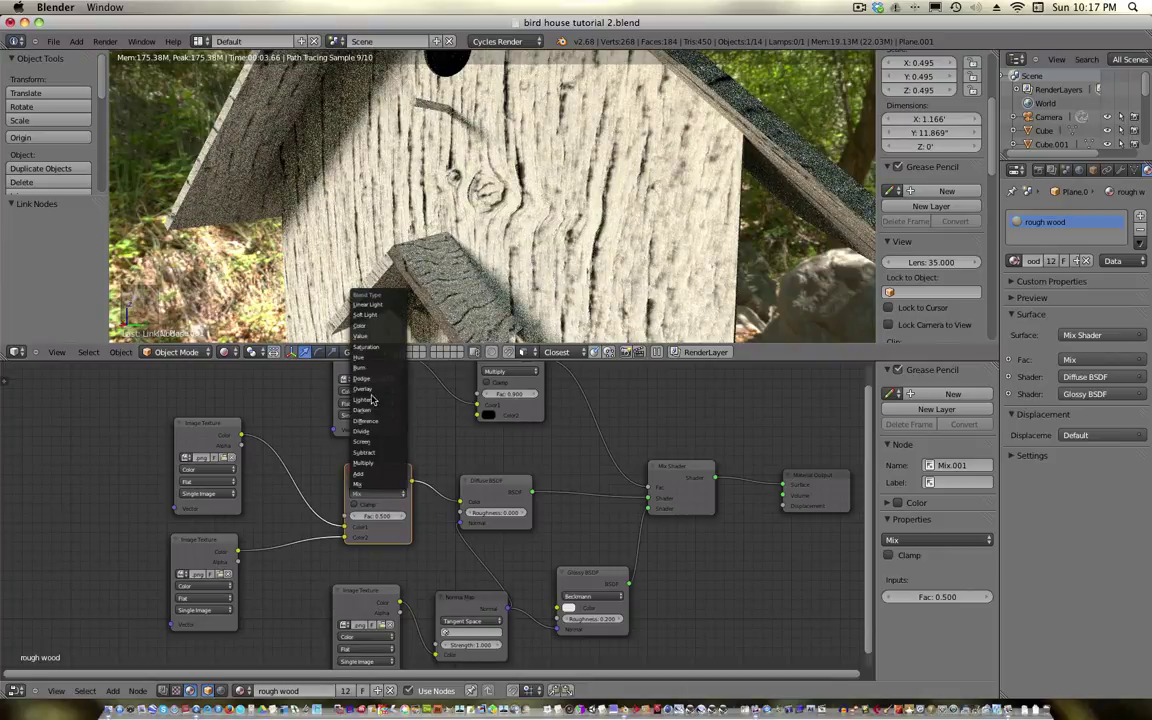
{"action": "left_click", "coordinate": [377, 464]}
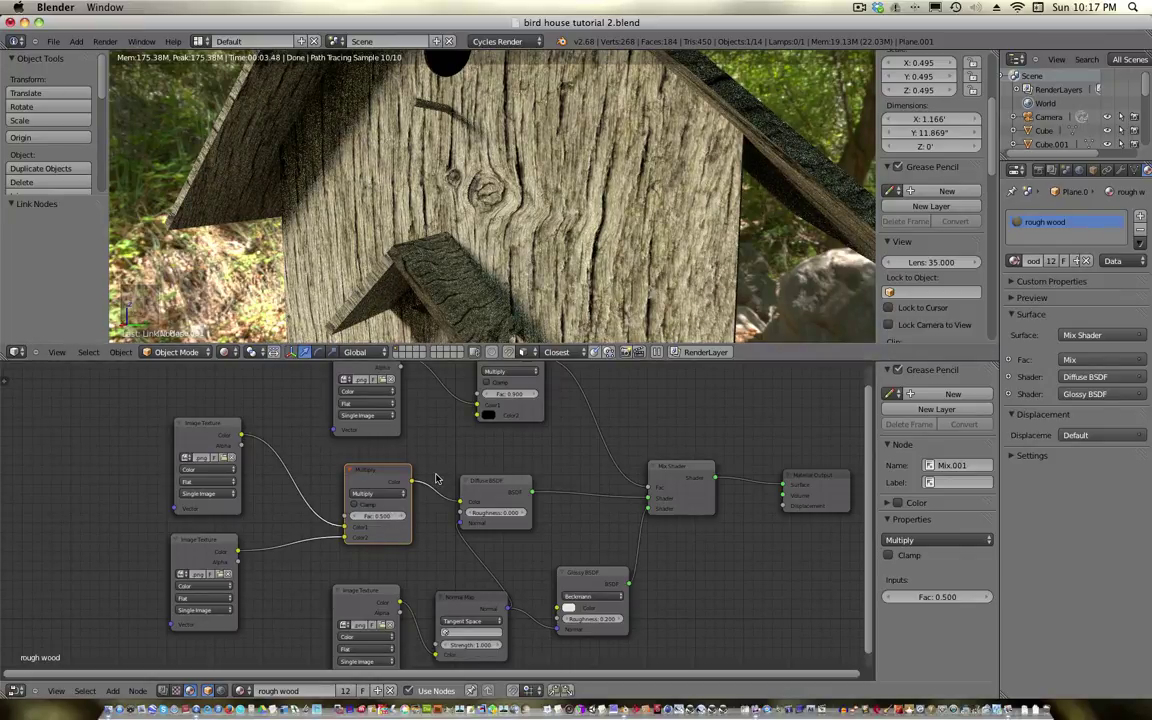
Save the birdhouse file over the existing version
{"action": "scroll", "coordinate": [440, 480], "scroll_direction": "down", "scroll_amount": 3}
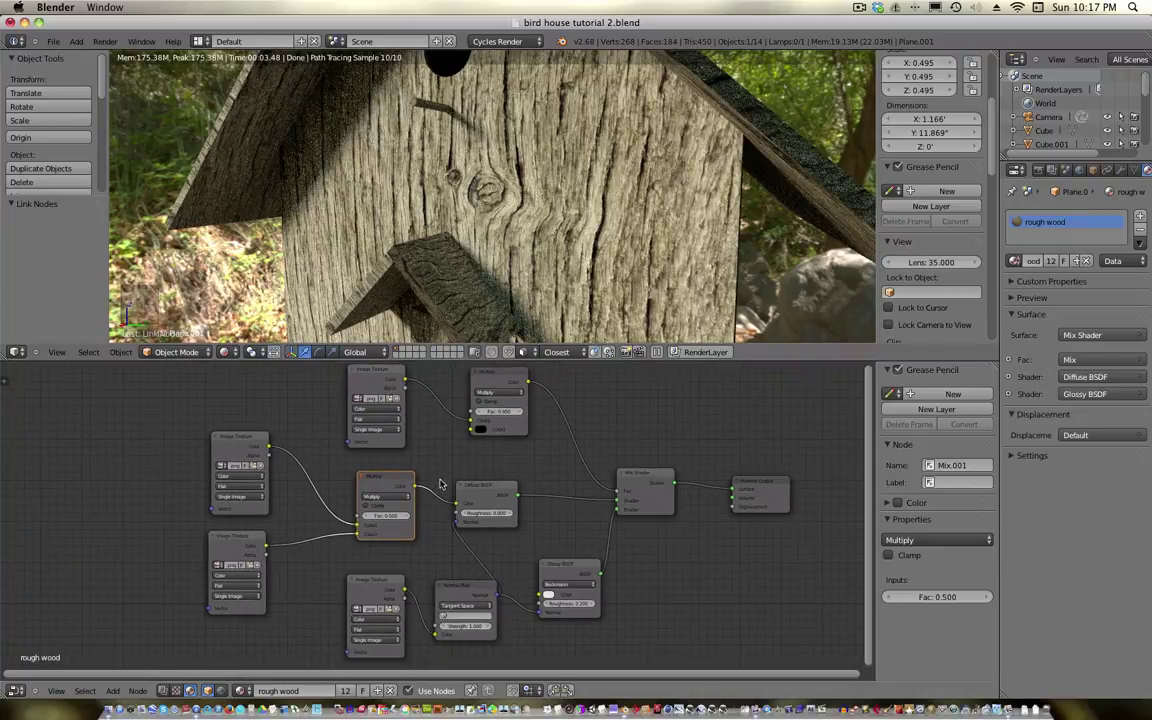
{"action": "scroll", "coordinate": [587, 458], "scroll_direction": "up", "scroll_amount": 1}
{"action": "middle_click_drag", "start_coordinate": [520, 200], "coordinate": [489, 147]}
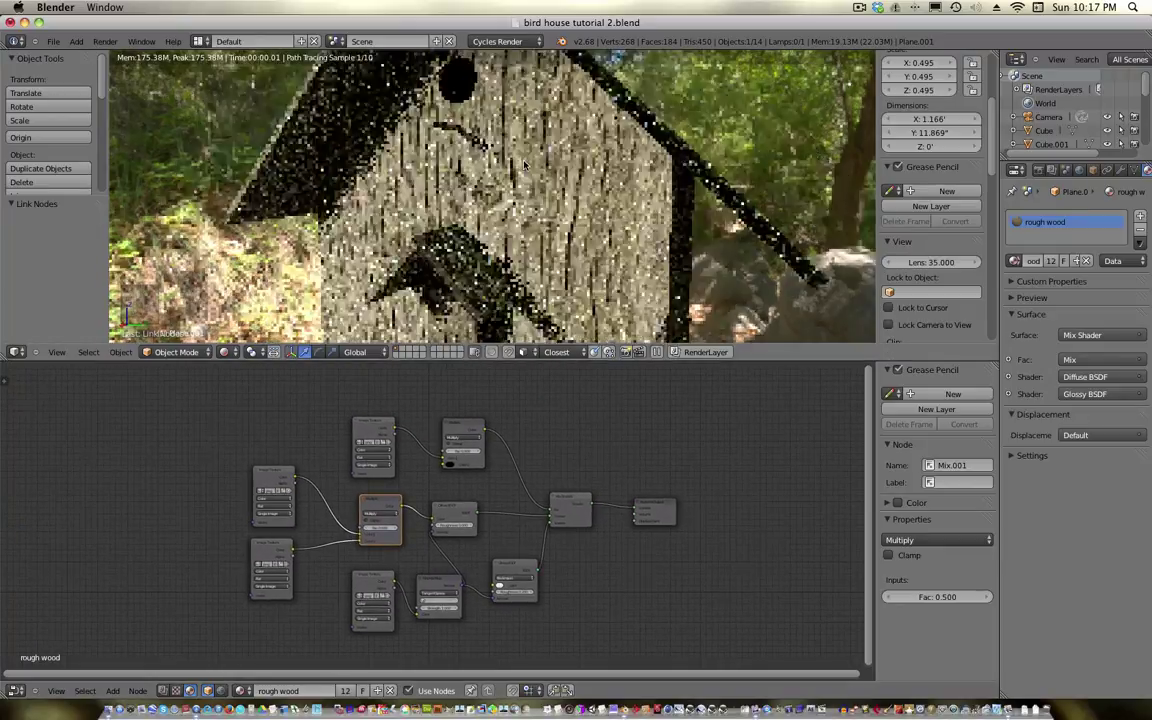
{"action": "scroll", "coordinate": [489, 147], "scroll_direction": "down", "scroll_amount": 3}
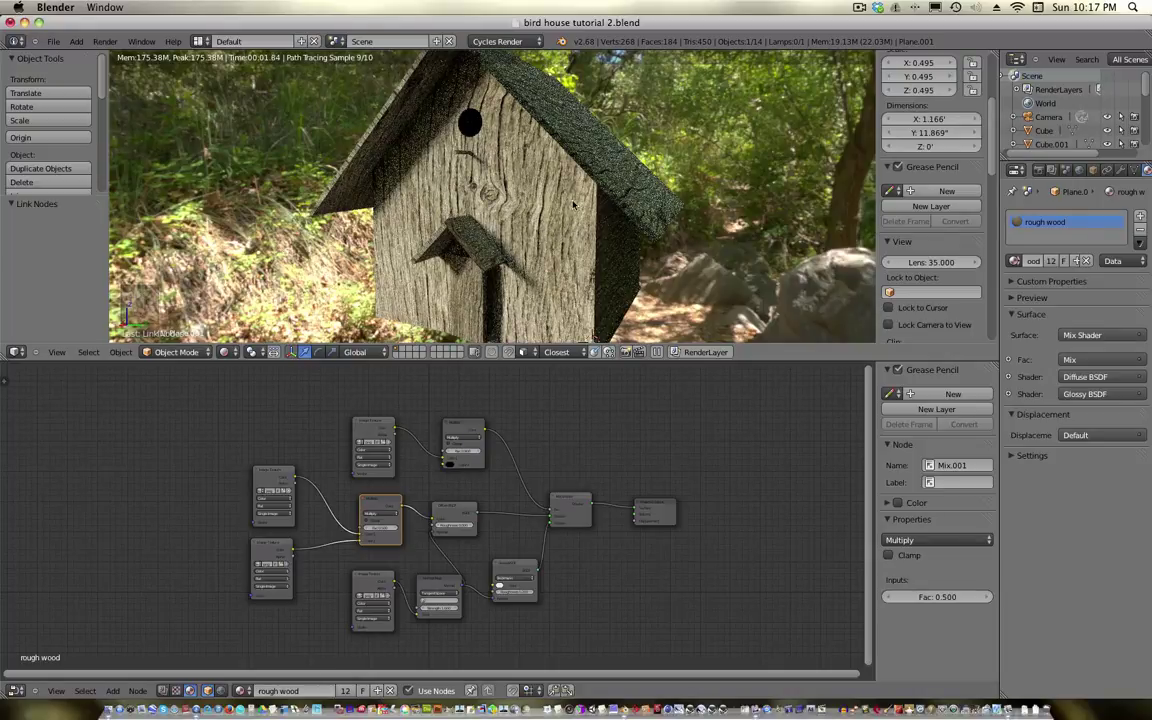
{"action": "key", "text": "ctrl+s"}
{"action": "key", "text": "ctrl+s"}
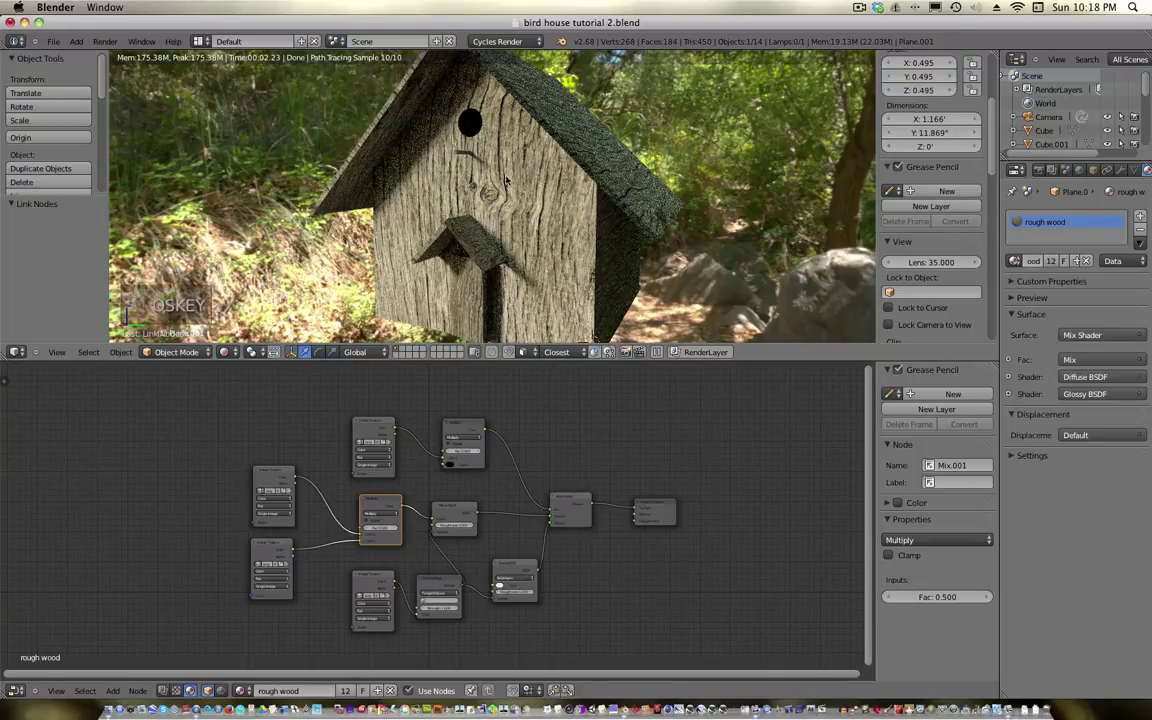
{"action": "left_click", "coordinate": [502, 157]}
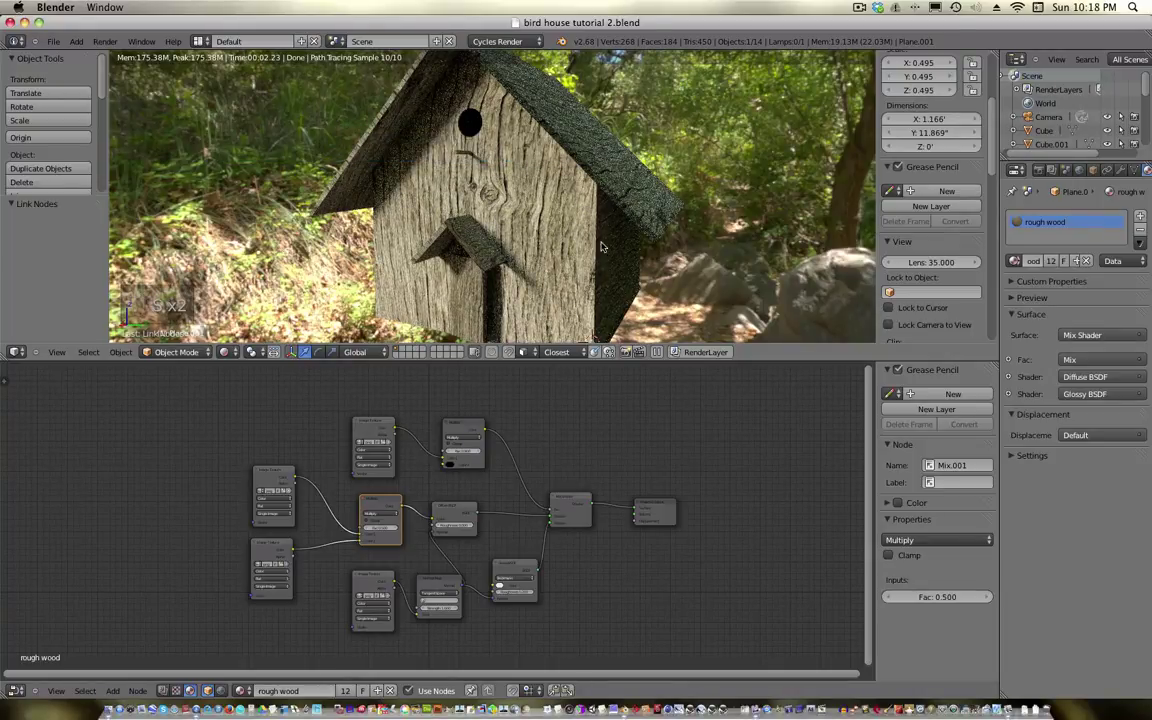
Render the scene through the camera at 50% resolution and inspect the enlarged render result
{"action": "middle_click_drag", "start_coordinate": [542, 205], "coordinate": [597, 218]}
{"action": "key", "text": "KP_0"}
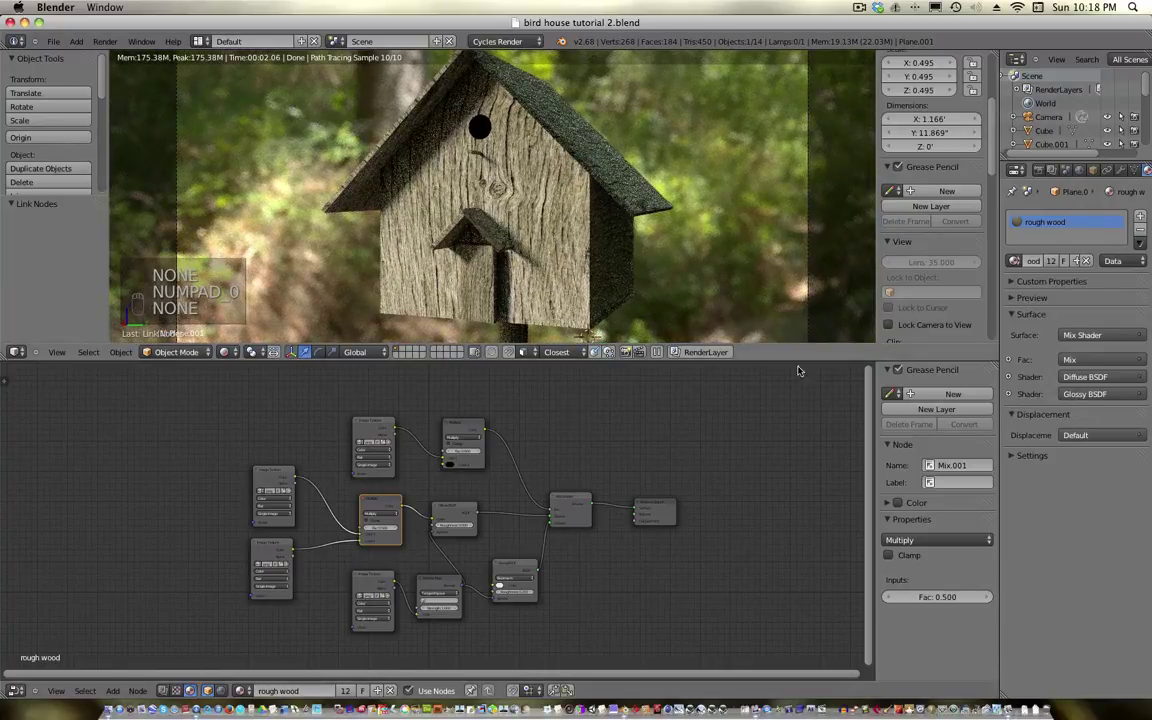
{"action": "left_click", "coordinate": [1041, 172]}
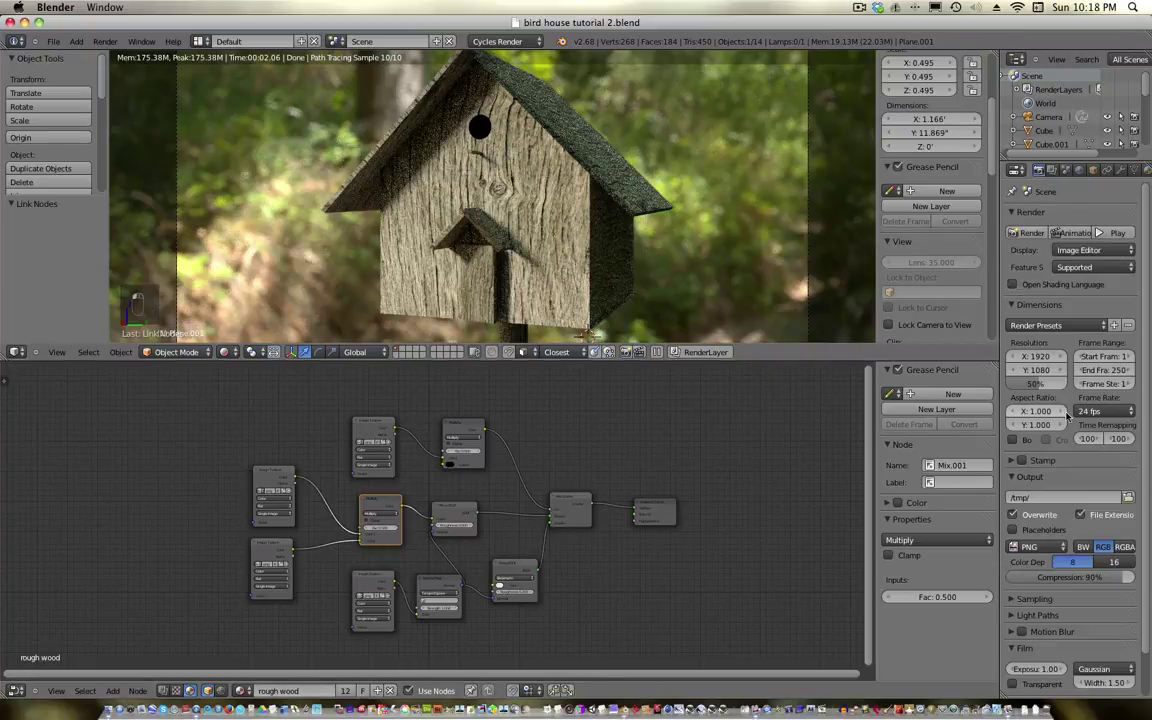
{"action": "mouse_move", "coordinate": [1036, 388]}
{"action": "left_mouse_down"}
{"action": "mouse_move", "coordinate": [1071, 389]}
{"action": "mouse_move", "coordinate": [1043, 396]}
{"action": "left_mouse_up"}
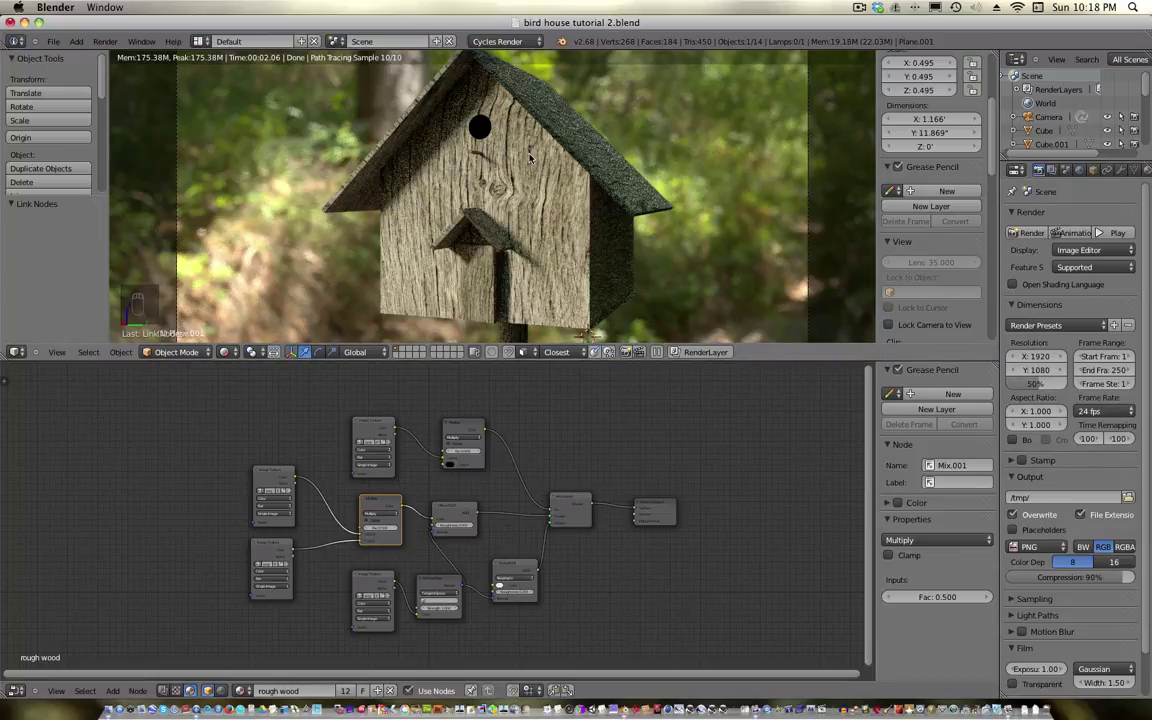
{"action": "key", "text": "F12"}
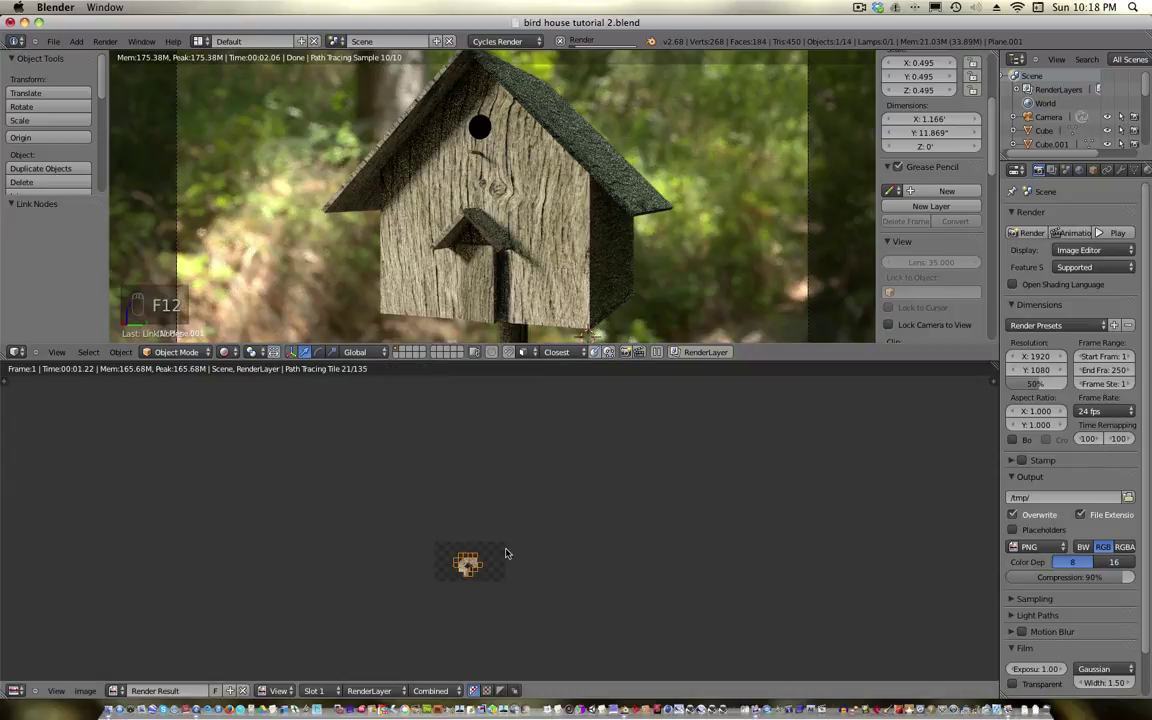
{"action": "scroll", "coordinate": [505, 553], "scroll_direction": "up", "scroll_amount": 6}
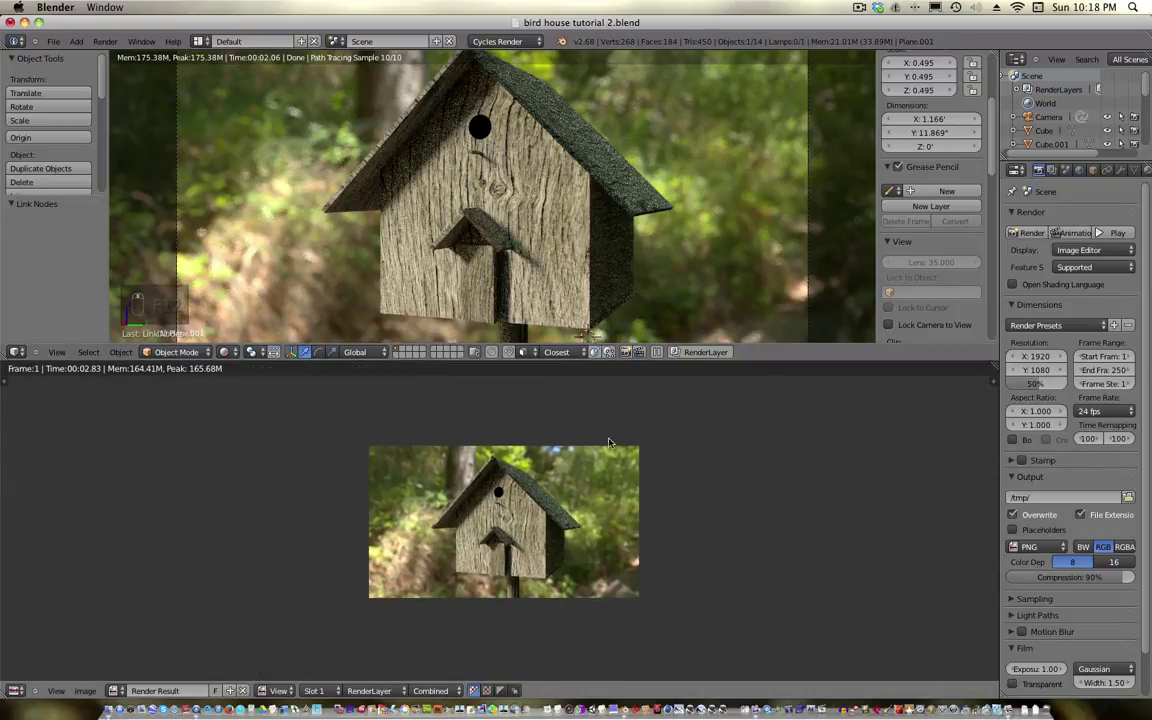
{"action": "scroll", "coordinate": [626, 484], "scroll_direction": "up", "scroll_amount": 3}
{"action": "scroll", "coordinate": [630, 487], "scroll_direction": "up", "scroll_amount": 1}
{"action": "scroll", "coordinate": [630, 487], "scroll_direction": "down", "scroll_amount": 1}
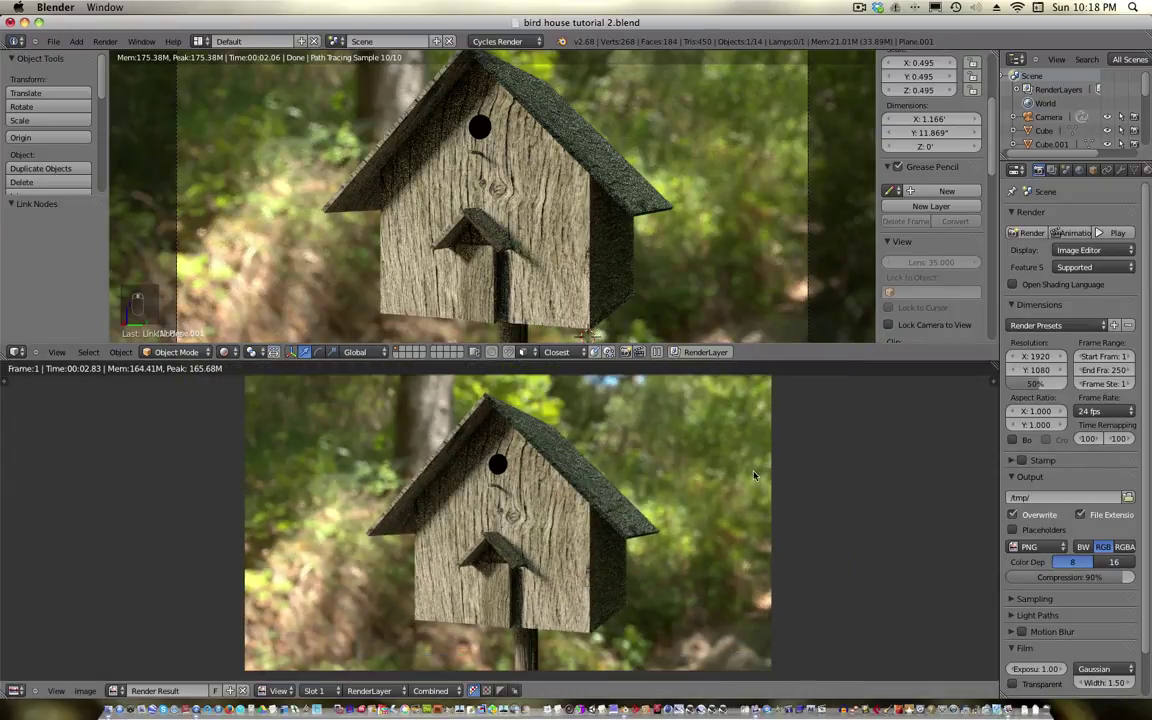
{"action": "scroll", "coordinate": [1108, 562], "scroll_direction": "down", "scroll_amount": 2}
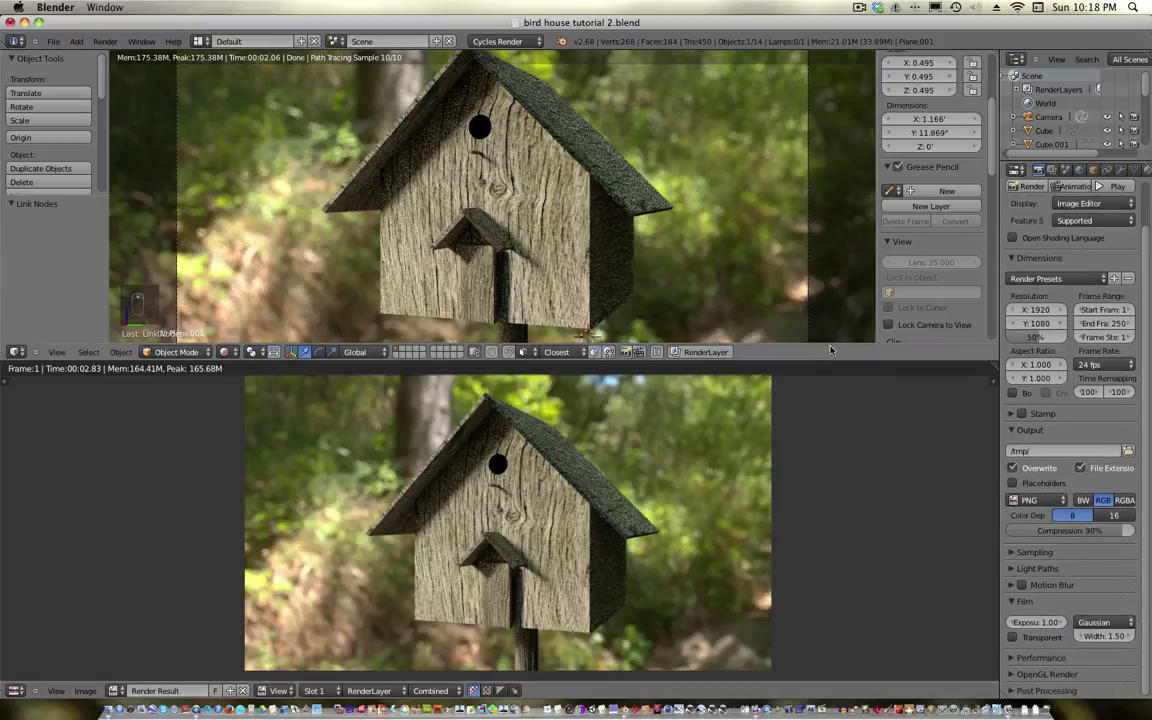
Enlarge the area showing the render result and change it back to the Node Editor
{"action": "left_click_drag", "start_coordinate": [827, 361], "coordinate": [827, 298]}
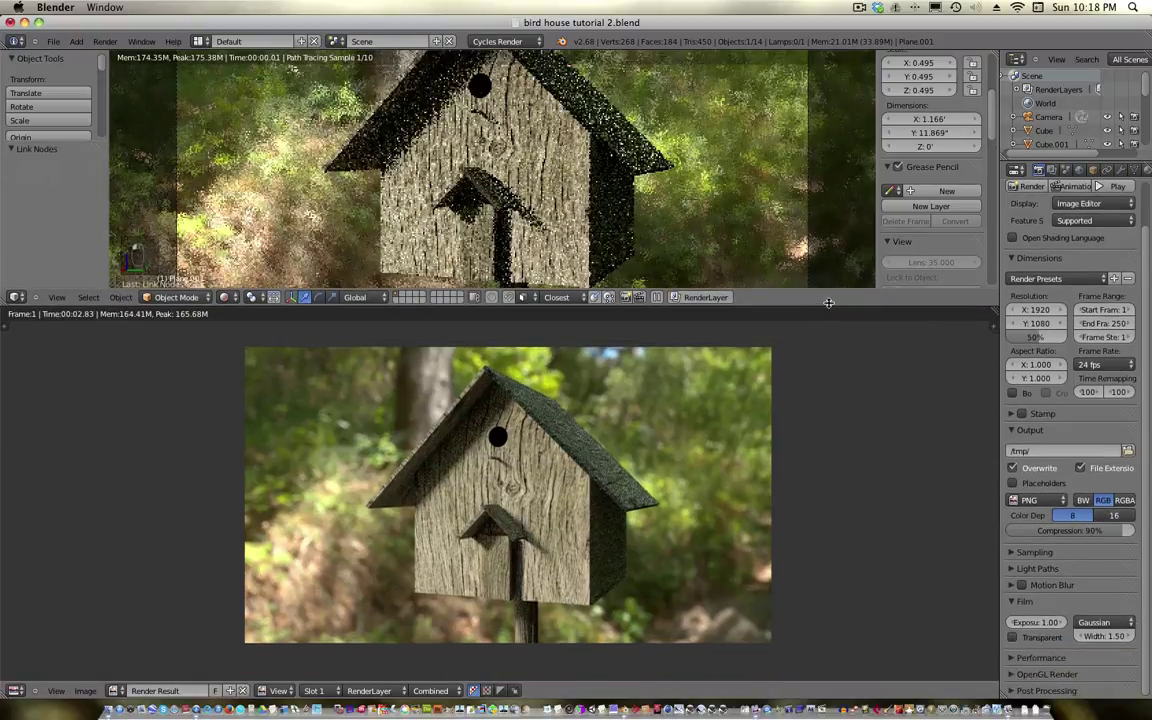
{"action": "left_click", "coordinate": [15, 690]}
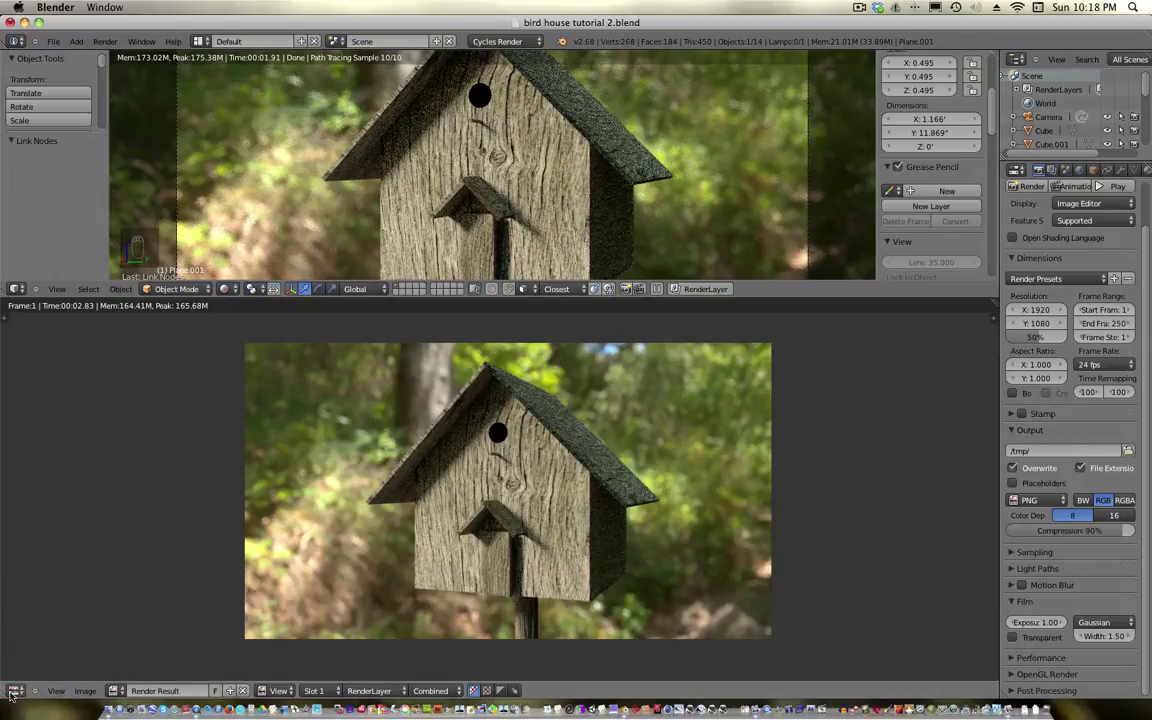
{"action": "left_click", "coordinate": [15, 690]}
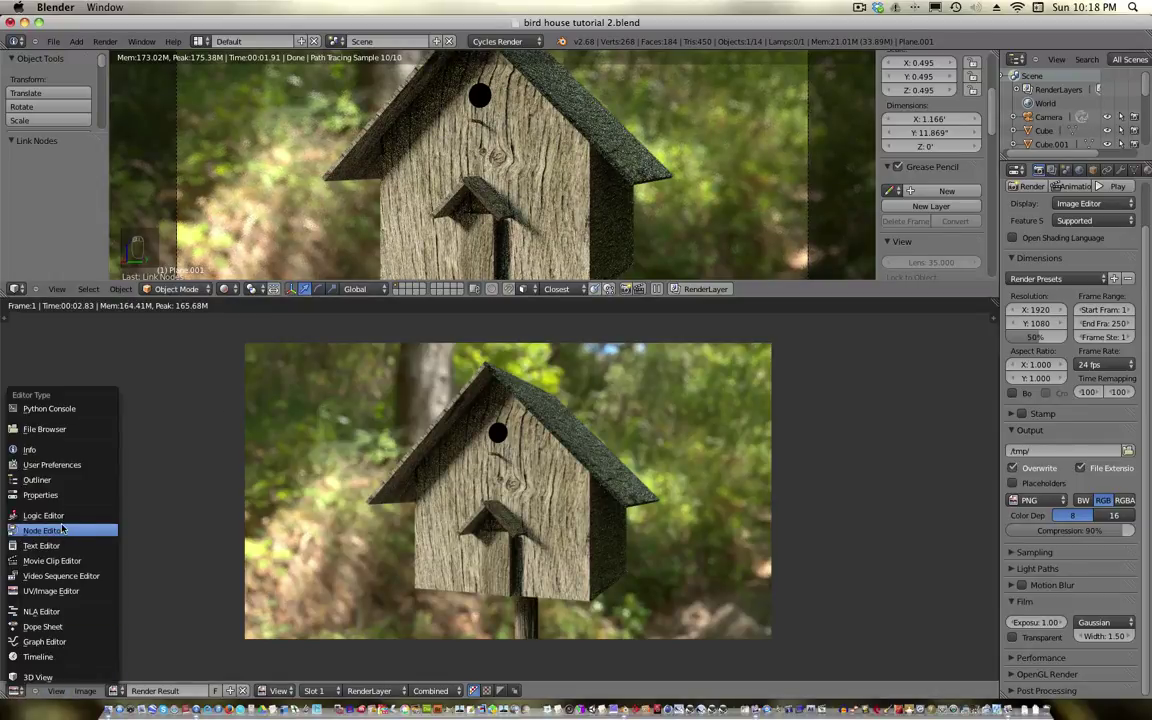
{"action": "left_click", "coordinate": [62, 530]}
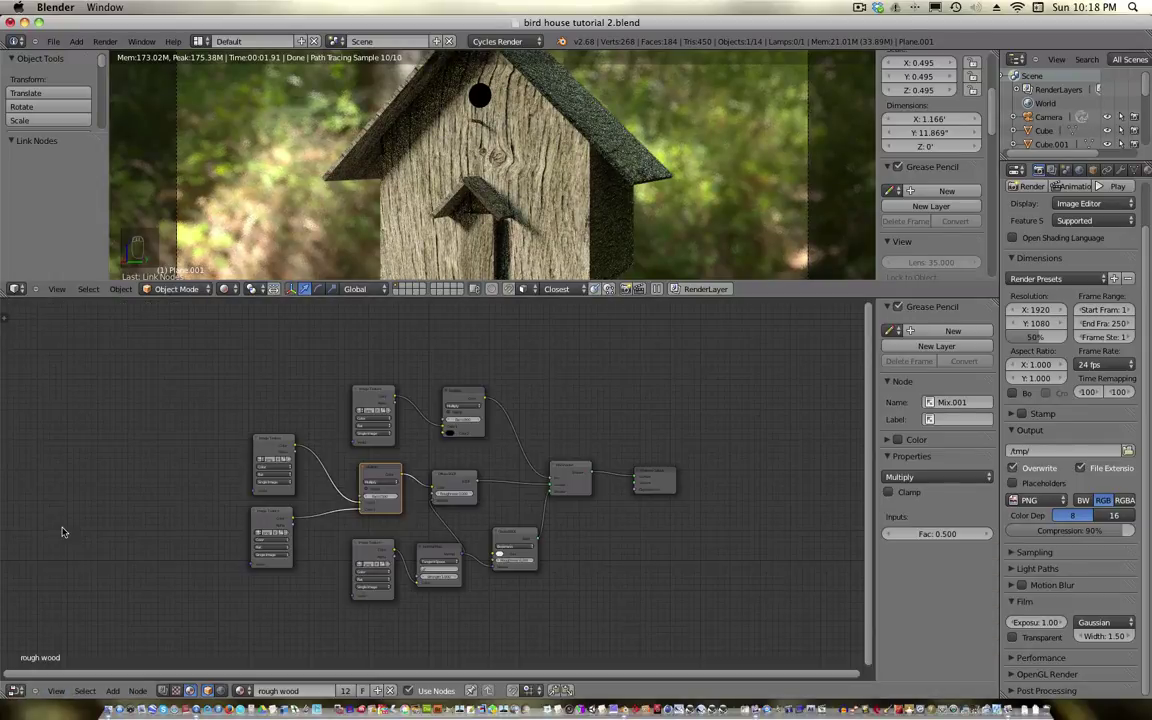
Switch the Node Editor to compositing nodes and enable Use Nodes and Backdrop
{"action": "left_click", "coordinate": [218, 691]}
{"action": "left_click", "coordinate": [162, 690]}
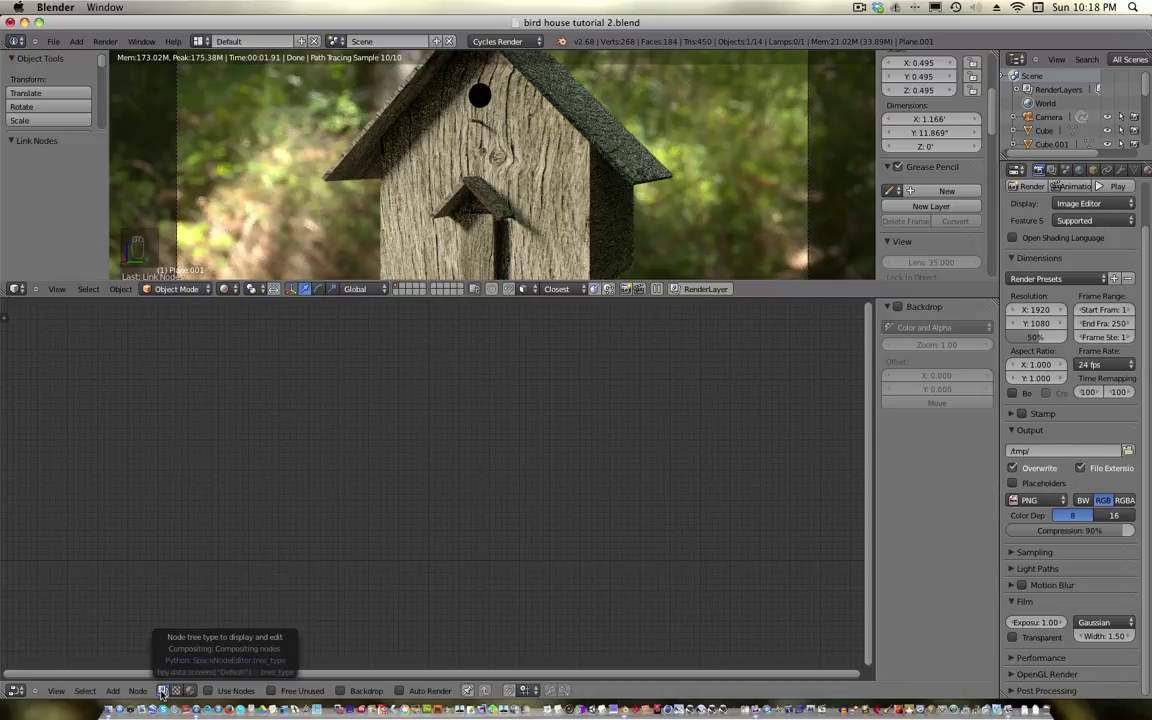
{"action": "left_click", "coordinate": [208, 690]}
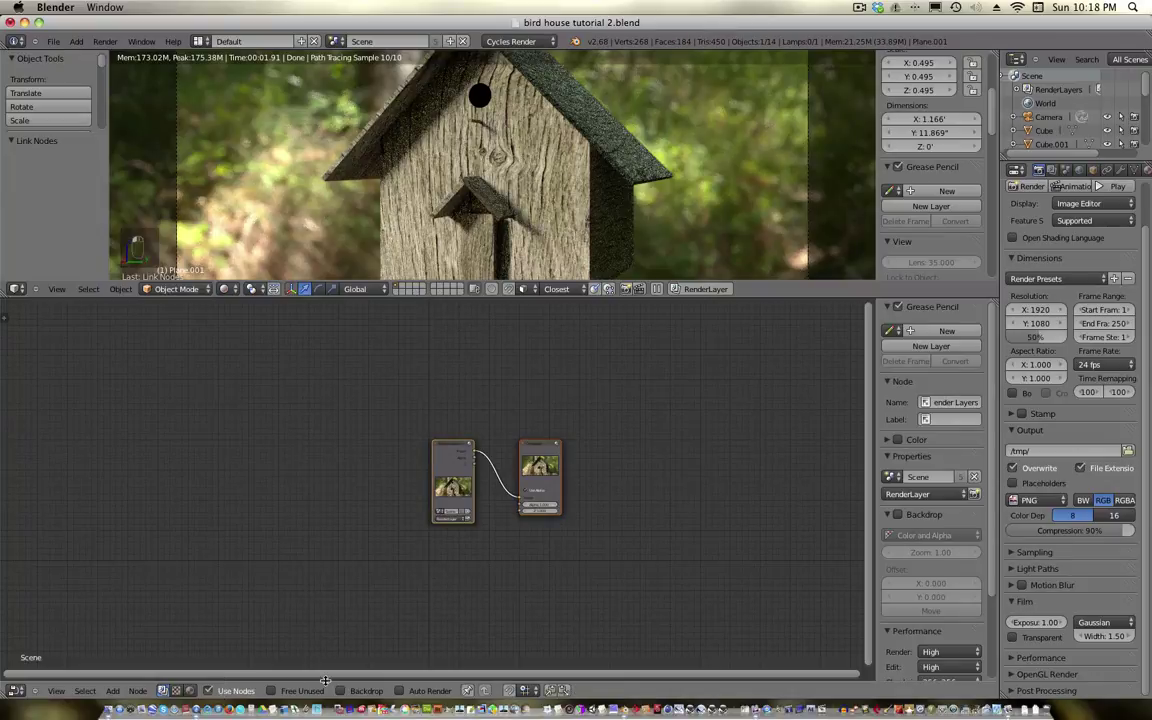
{"action": "left_click", "coordinate": [360, 690]}
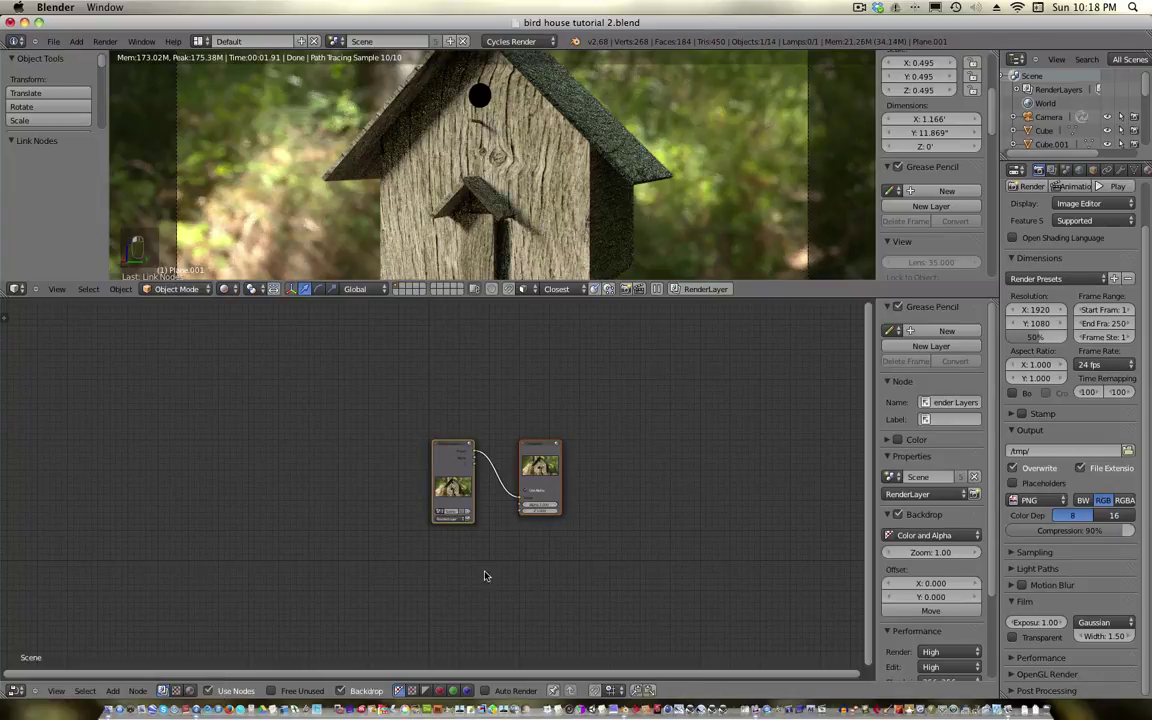
Move the Render Layers node away from Composite and add a Viewer node below Composite, linked to the Render Layers Image output
{"action": "left_click_drag", "start_coordinate": [430, 446], "coordinate": [330, 446]}
{"action": "scroll", "coordinate": [407, 495], "scroll_direction": "up", "scroll_amount": 5}
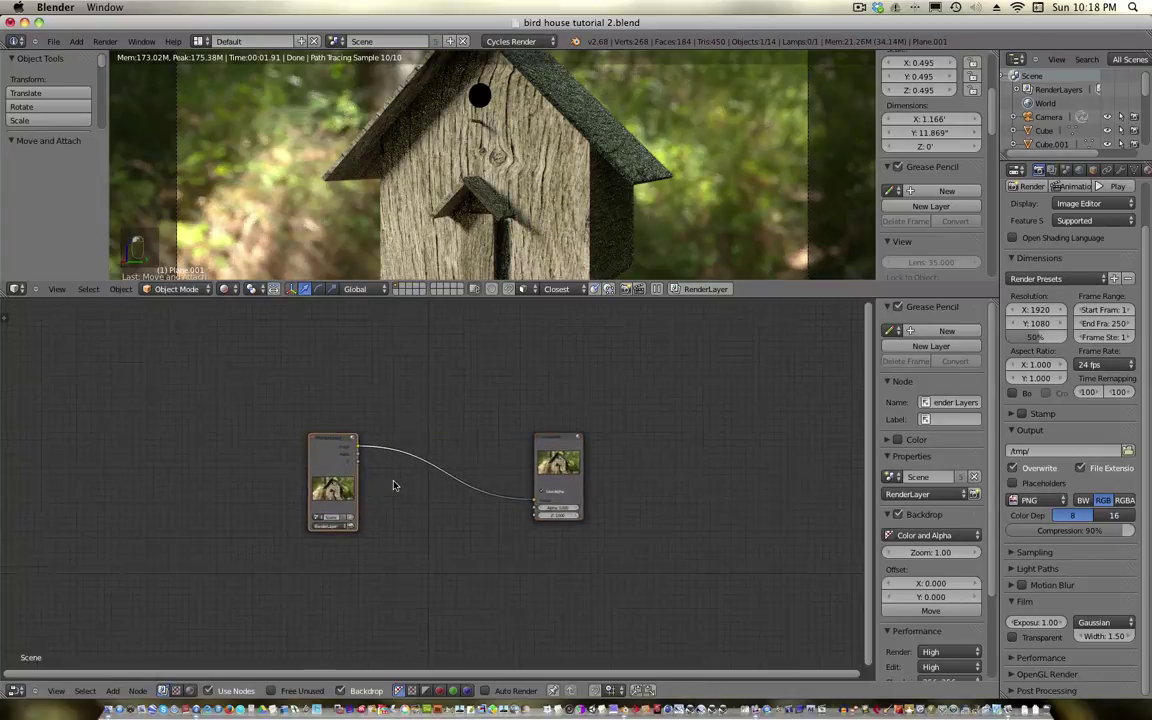
{"action": "scroll", "coordinate": [409, 484], "scroll_direction": "right", "scroll_amount": 3}
{"action": "scroll", "coordinate": [409, 484], "scroll_direction": "down", "scroll_amount": 1}
{"action": "key", "text": "shift+a"}
{"action": "mouse_move", "coordinate": [410, 468]}
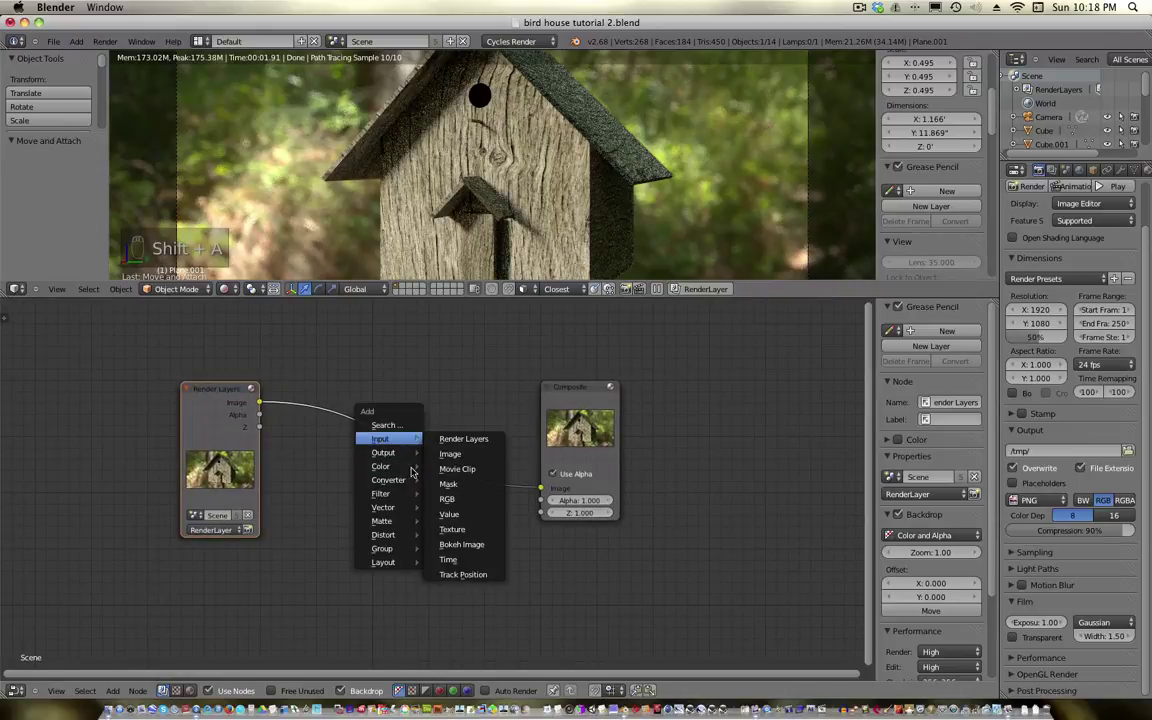
{"action": "left_click", "coordinate": [470, 467]}
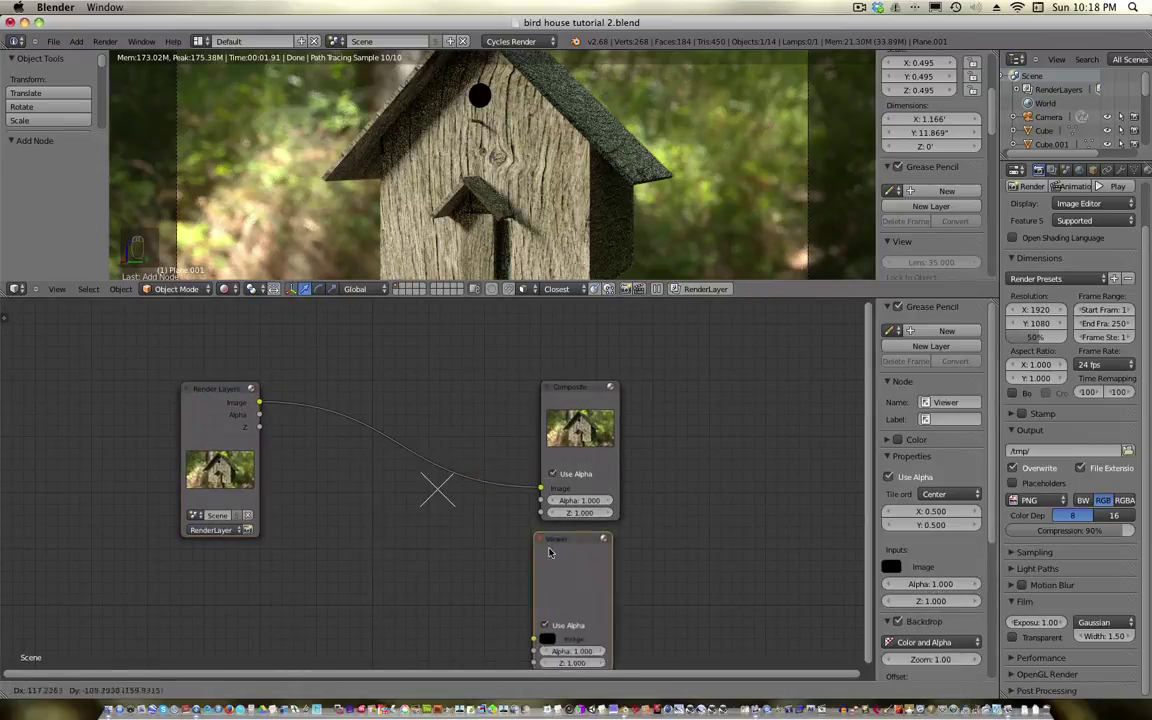
{"action": "left_click", "coordinate": [545, 540]}
{"action": "left_click_drag", "start_coordinate": [261, 404], "coordinate": [546, 642]}
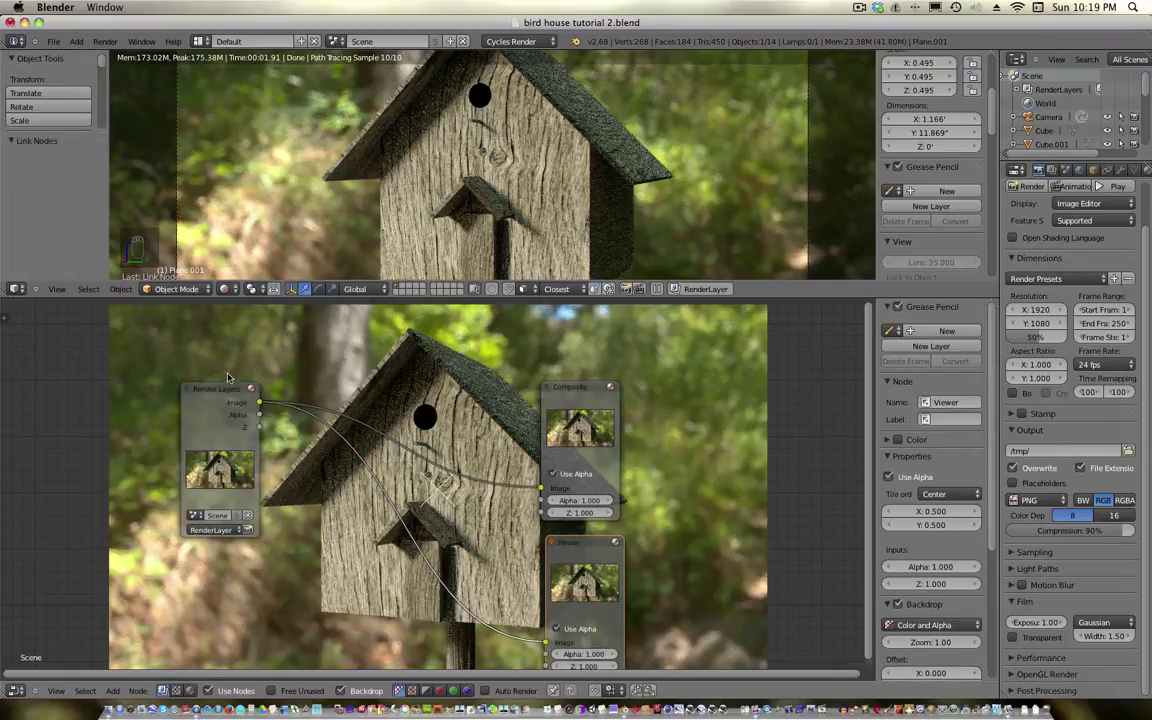
Move the Render Layers node farther from the Composite and Viewer nodes to make room between them
{"action": "left_click_drag", "start_coordinate": [228, 388], "coordinate": [166, 400]}
{"action": "middle_click_drag", "start_coordinate": [425, 432], "coordinate": [449, 388]}
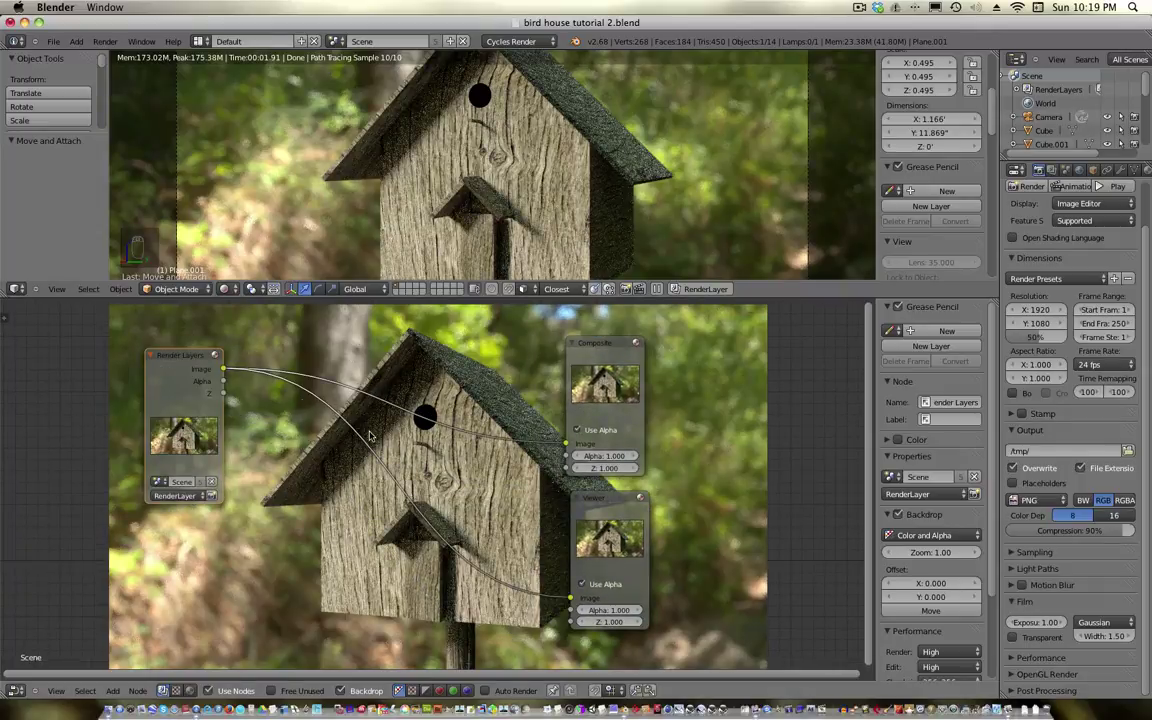
{"action": "scroll", "coordinate": [370, 436], "scroll_direction": "down", "scroll_amount": 2}
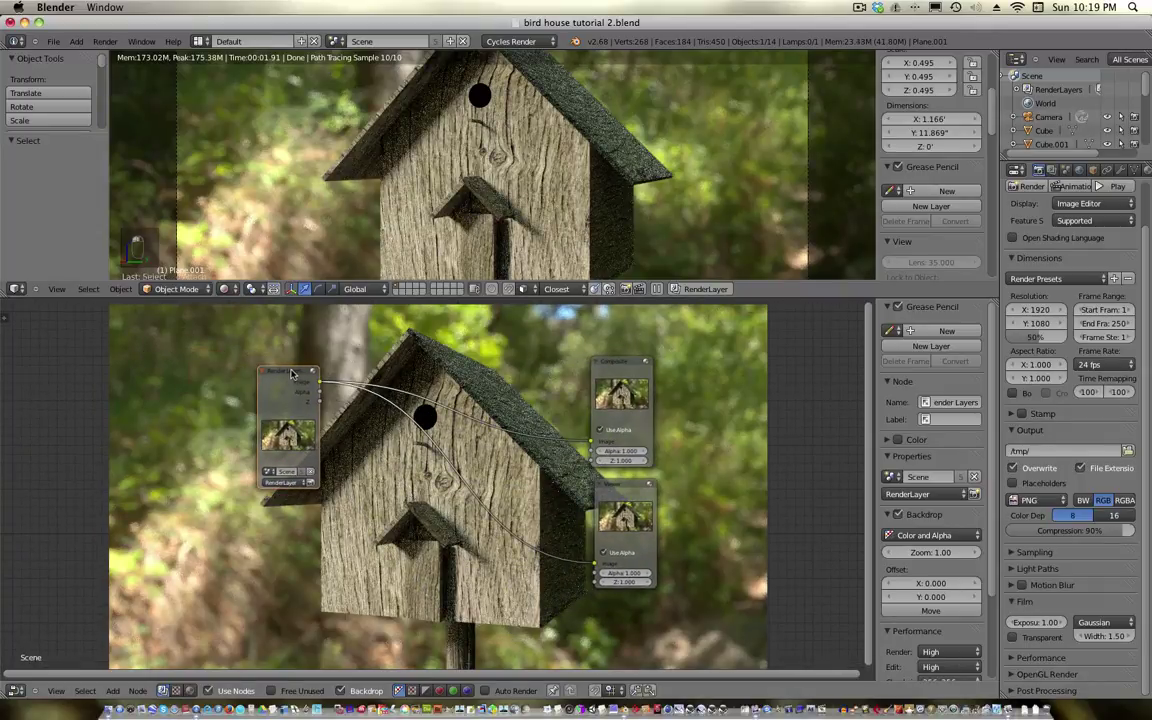
{"action": "left_click_drag", "start_coordinate": [288, 381], "coordinate": [237, 386]}
Add a Lens Distortion node below the Render Layers node and set its Distort value to 1
{"action": "key", "text": "shift+a"}
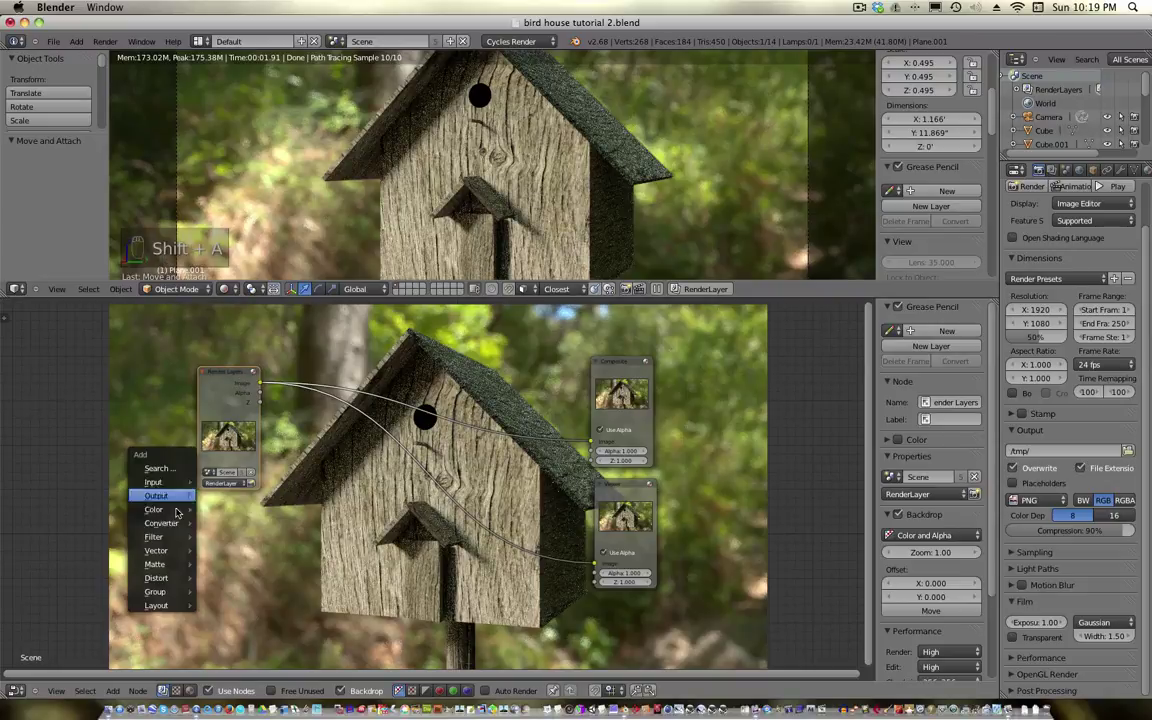
{"action": "mouse_move", "coordinate": [176, 511]}
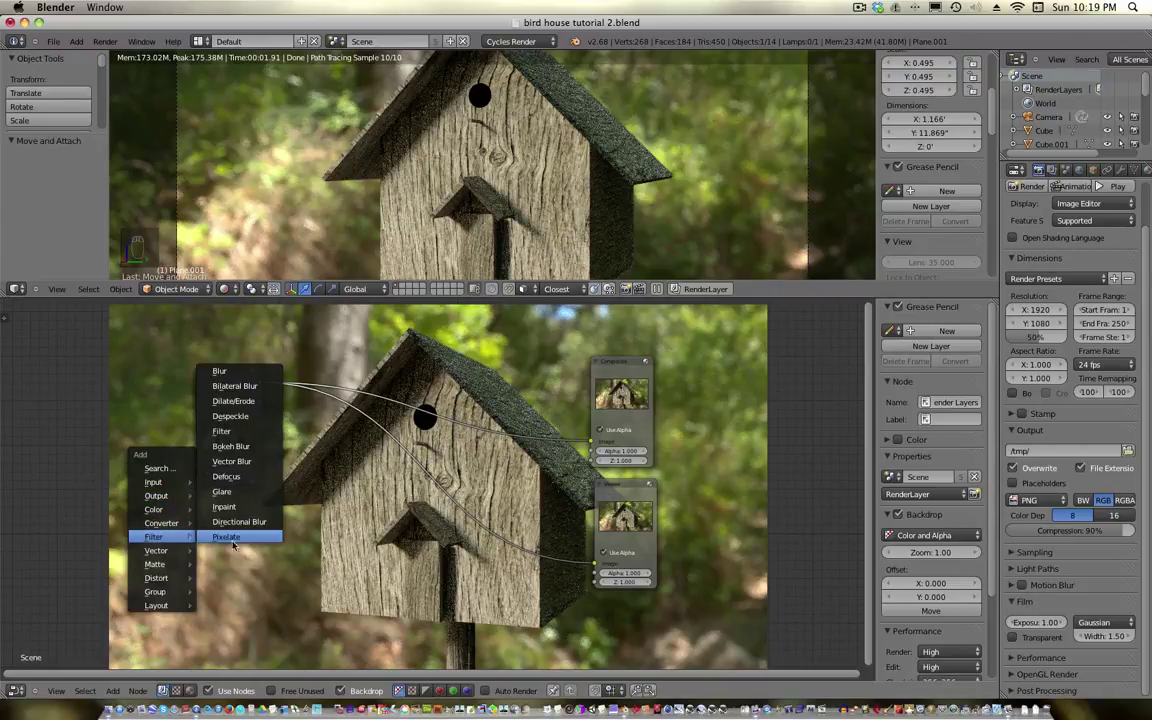
{"action": "mouse_move", "coordinate": [177, 580]}
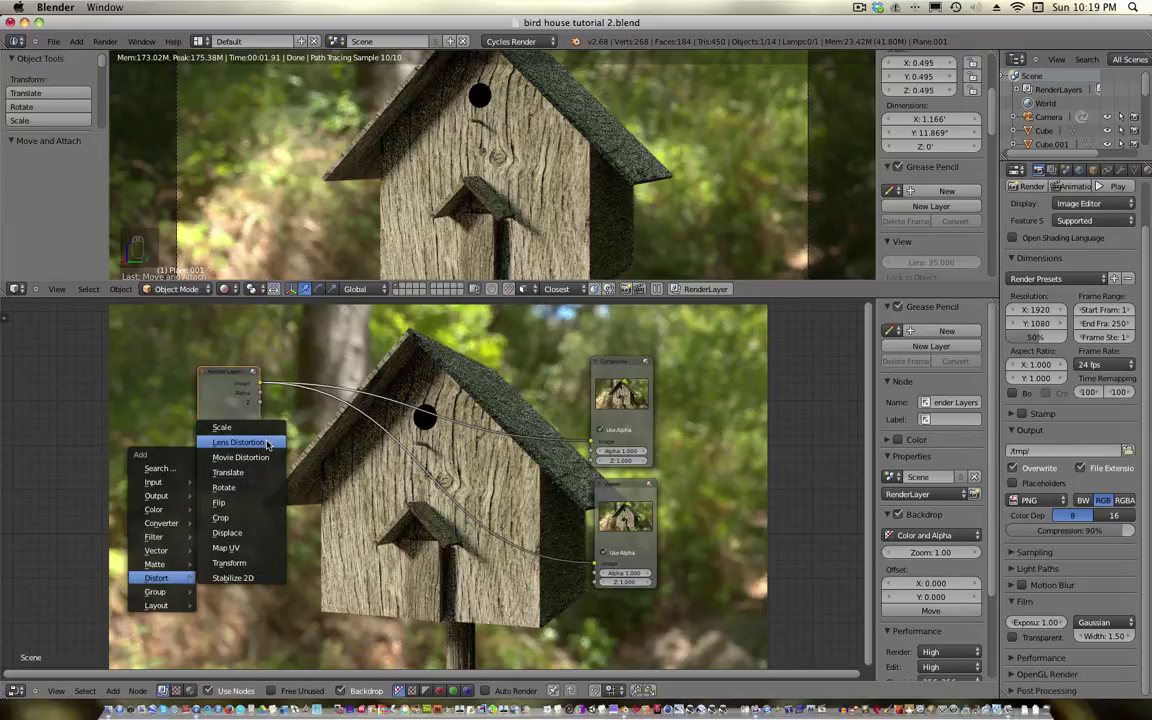
{"action": "left_click", "coordinate": [268, 371]}
{"action": "left_click", "coordinate": [237, 597]}
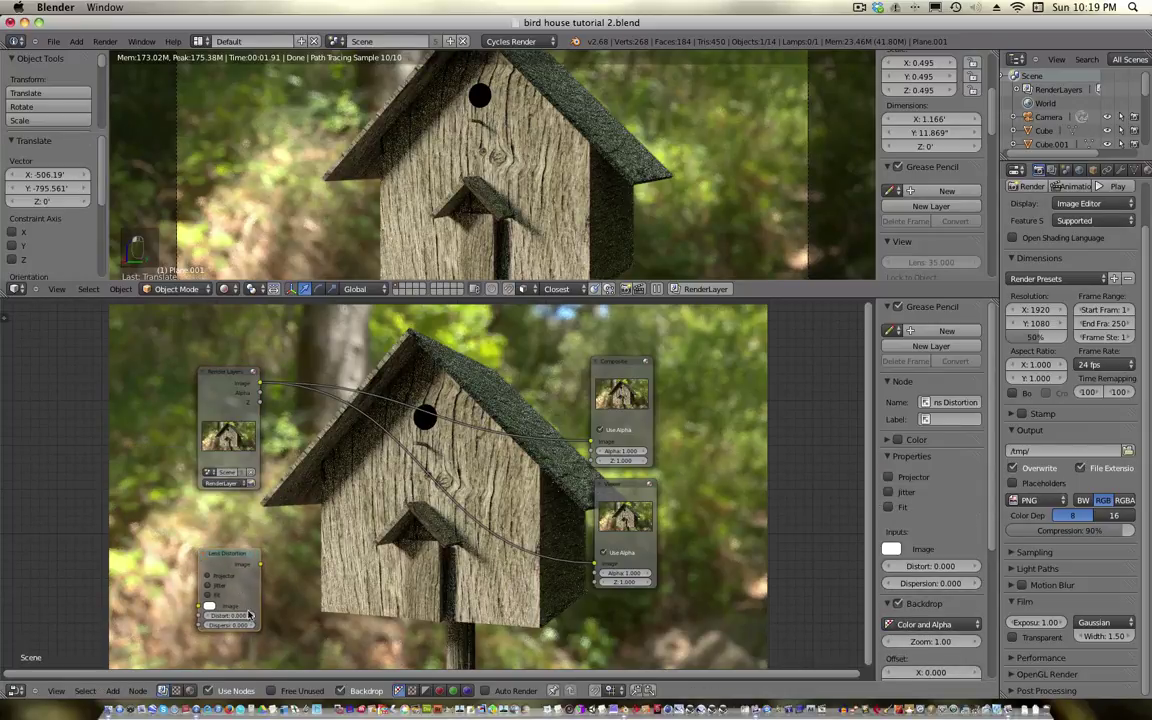
{"action": "left_click", "coordinate": [247, 615]}
{"action": "type", "text": "1"}
{"action": "key", "text": "Return"}
Add a Blur node beside the Lens Distortion node and link the Lens Distortion Image output to the Blur Image input
{"action": "key", "text": "shift+a"}
{"action": "mouse_move", "coordinate": [289, 470]}
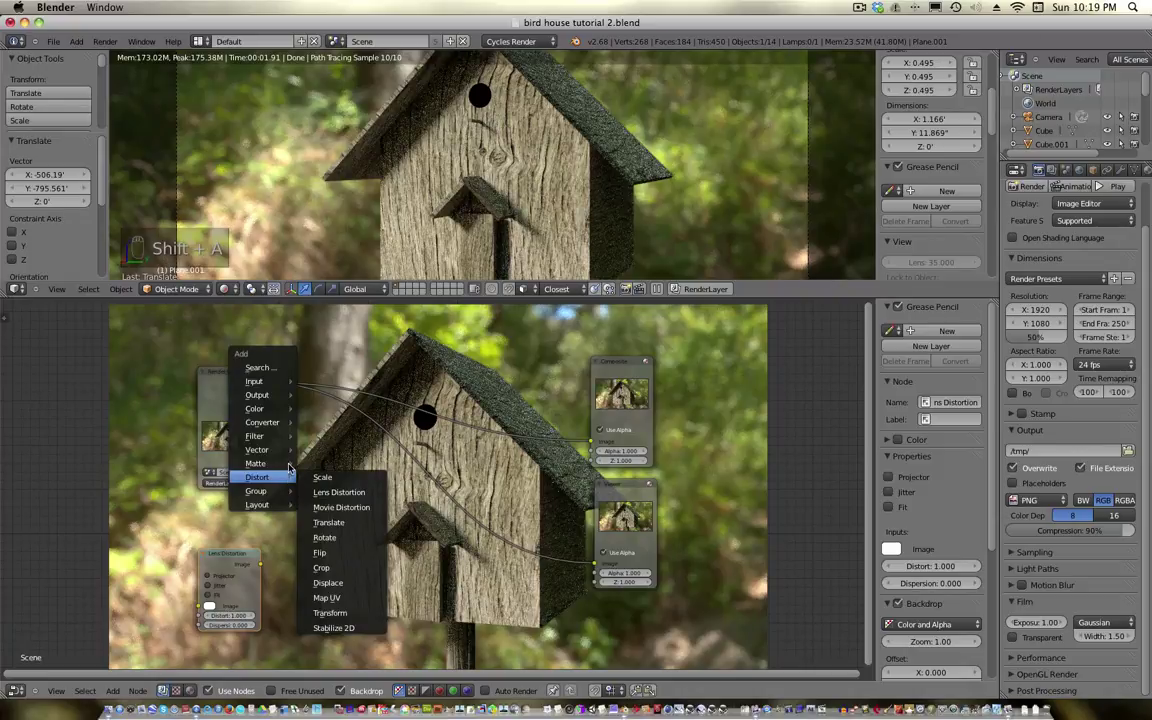
{"action": "mouse_move", "coordinate": [265, 437]}
{"action": "left_click", "coordinate": [322, 438]}
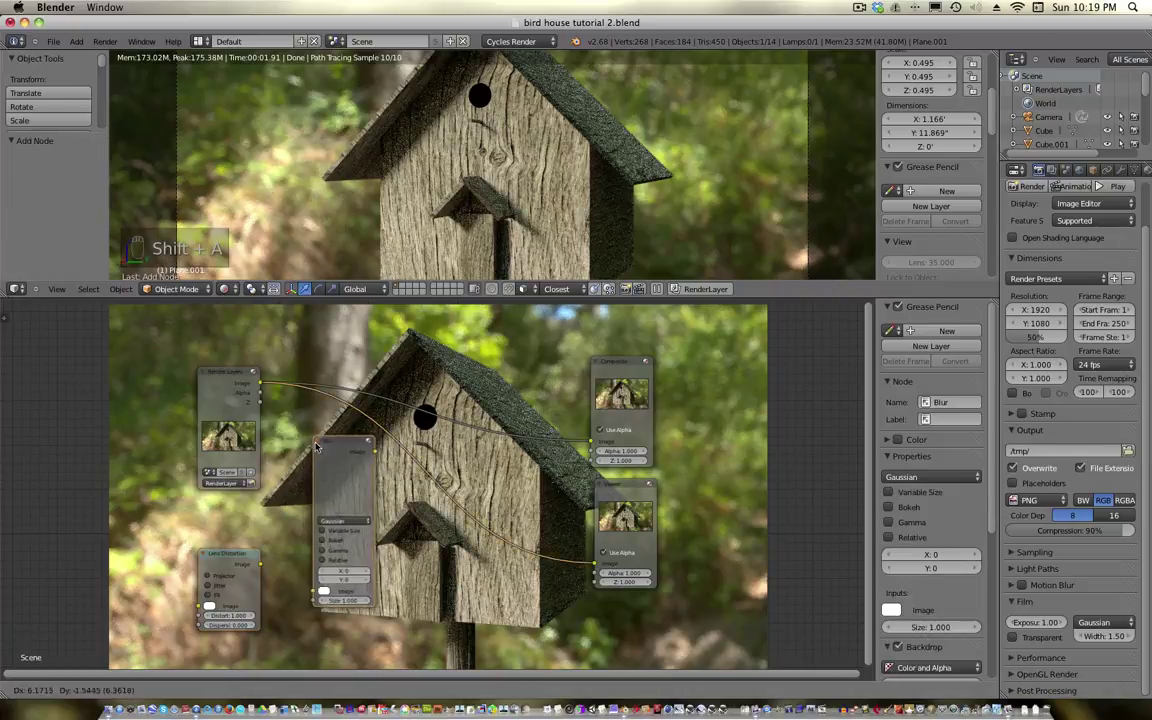
{"action": "left_click", "coordinate": [316, 487]}
{"action": "left_click_drag", "start_coordinate": [265, 568], "coordinate": [315, 632]}
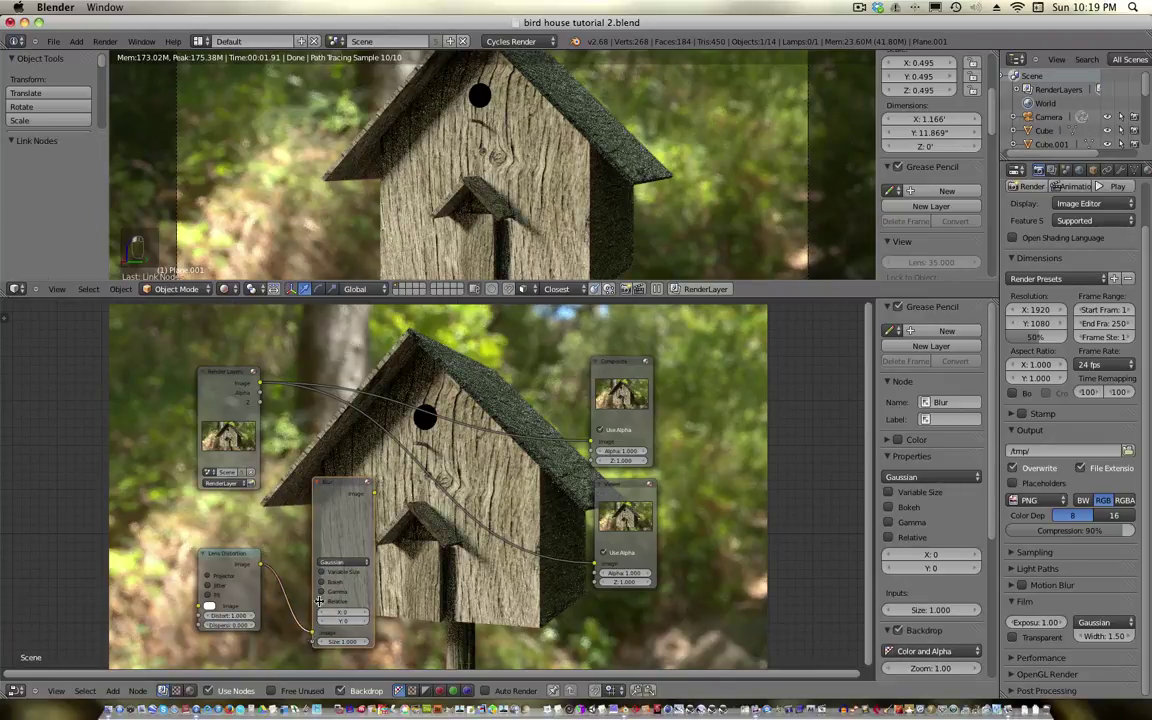
Set the Blur node to Fast Gaussian with Relative enabled, X aspect correction, and both X and Y at 20%
{"action": "left_click", "coordinate": [340, 563]}
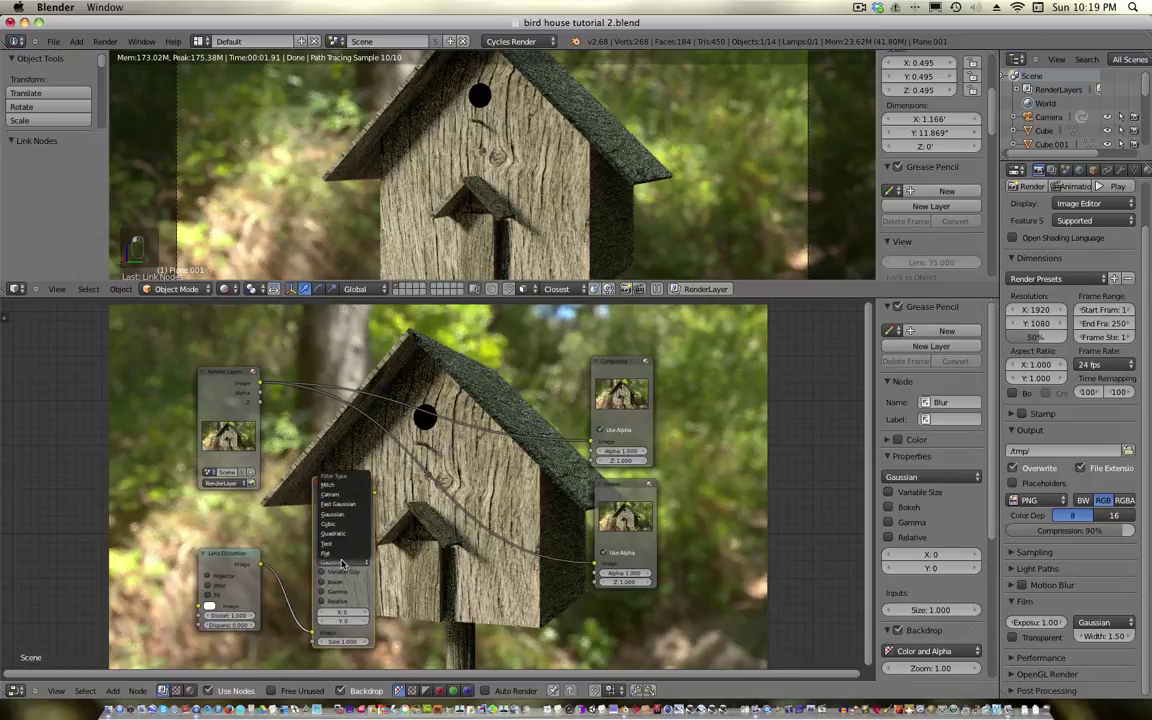
{"action": "left_click", "coordinate": [336, 504]}
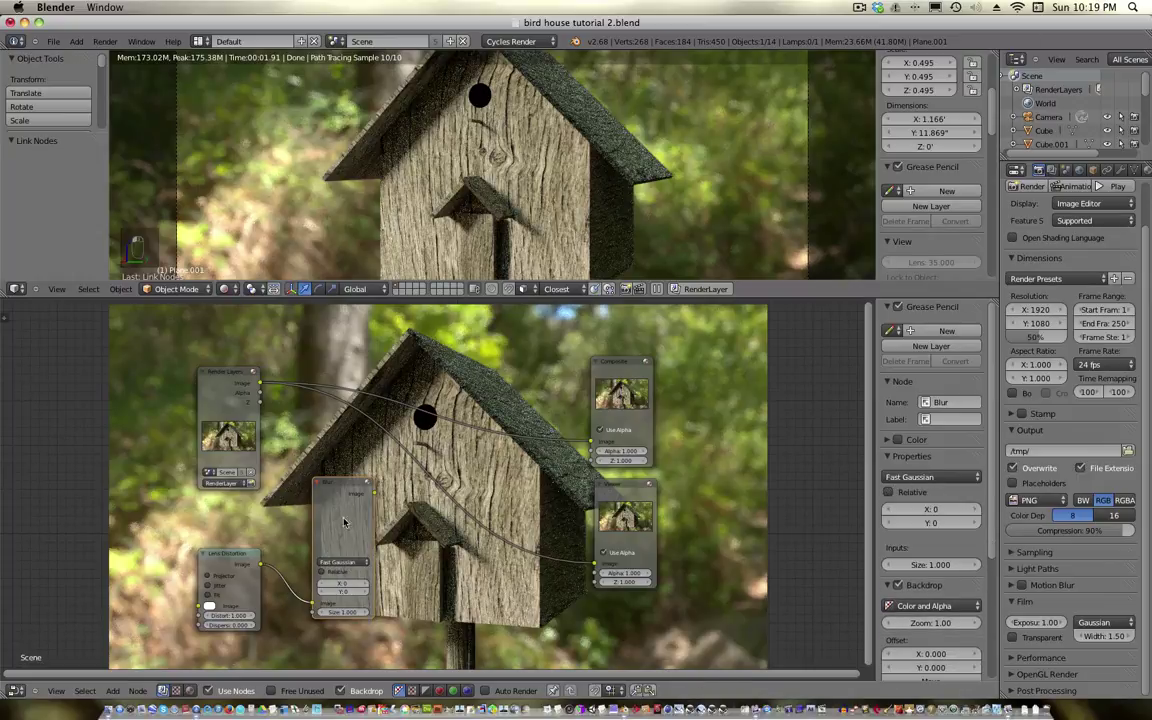
{"action": "left_click", "coordinate": [338, 572]}
{"action": "left_click", "coordinate": [358, 595]}
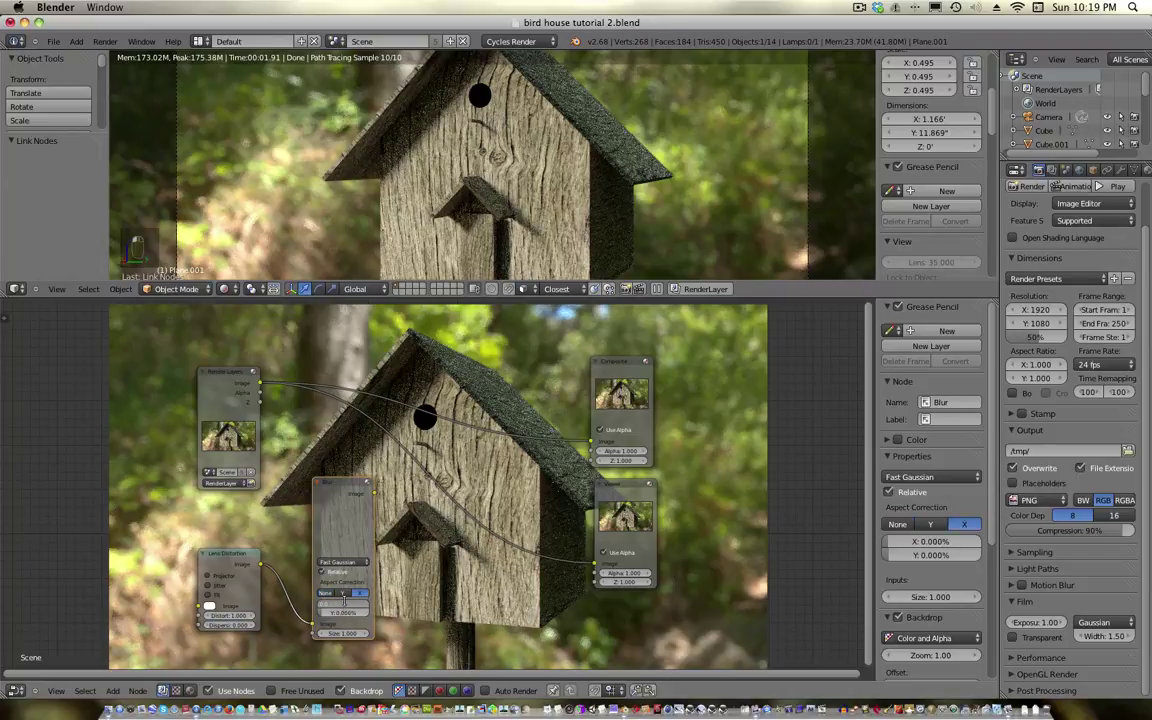
{"action": "left_click_drag", "start_coordinate": [343, 604], "coordinate": [362, 604]}
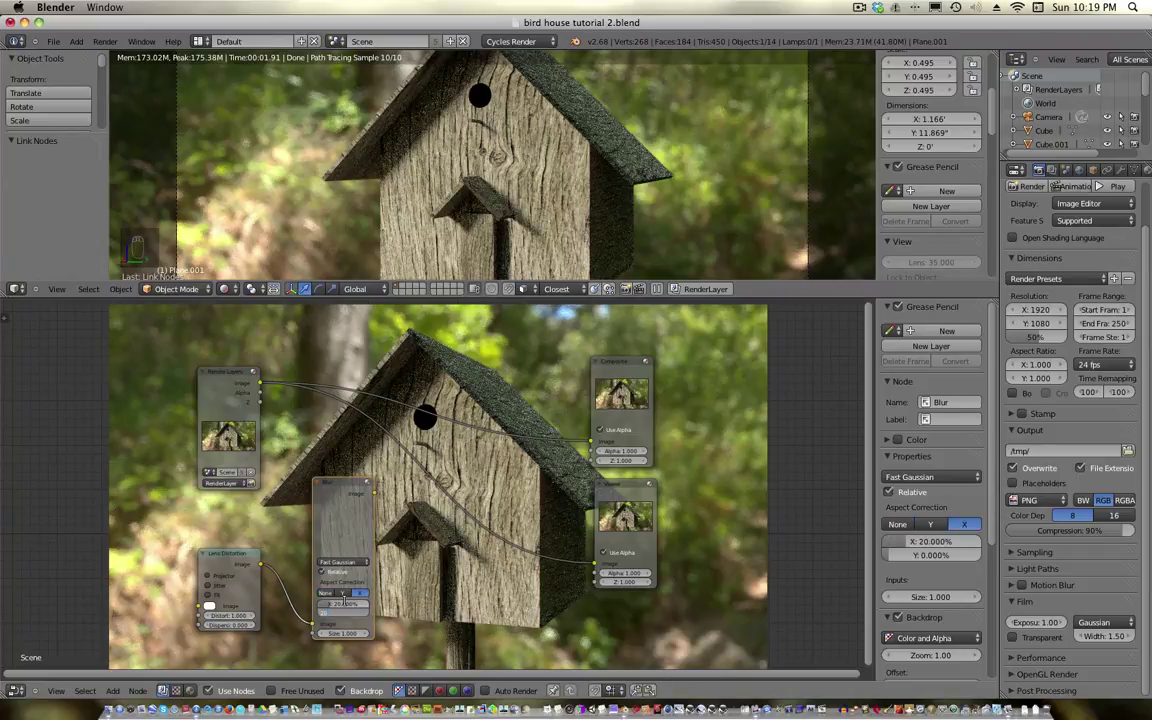
{"action": "key", "text": "ctrl+v"}
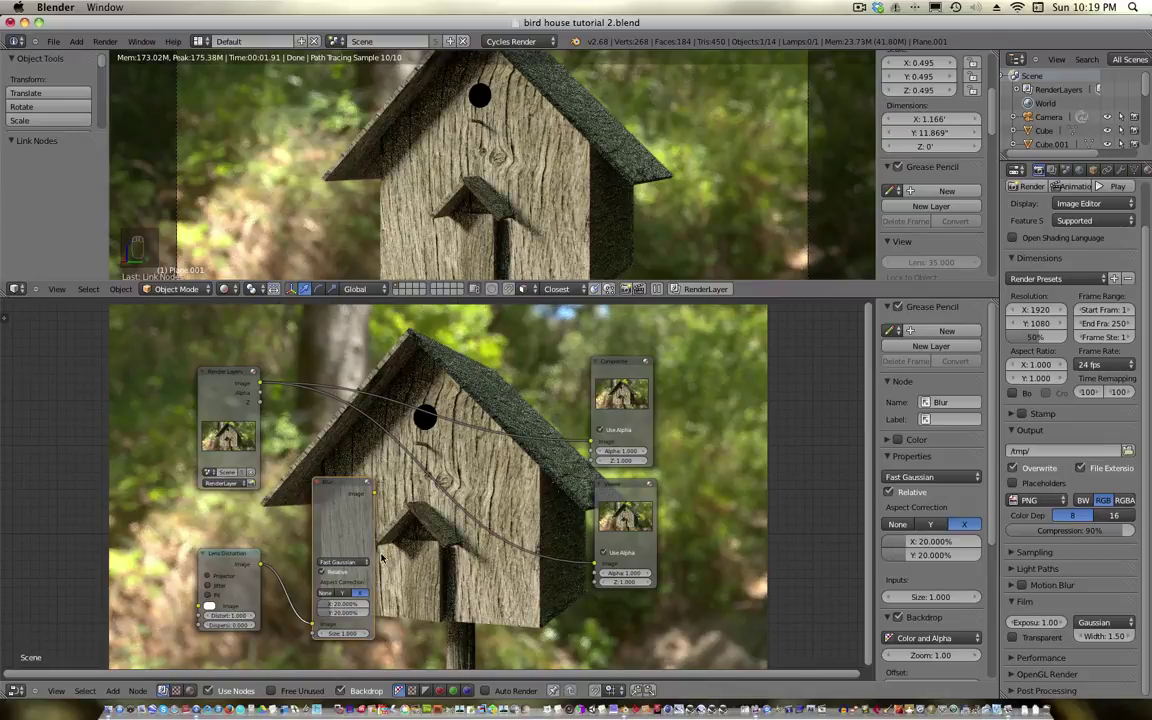
Move the Blur node slightly lower and add a Mix node above it, between Render Layers and Composite
{"action": "scroll", "coordinate": [381, 558], "scroll_direction": "up", "scroll_amount": 4}
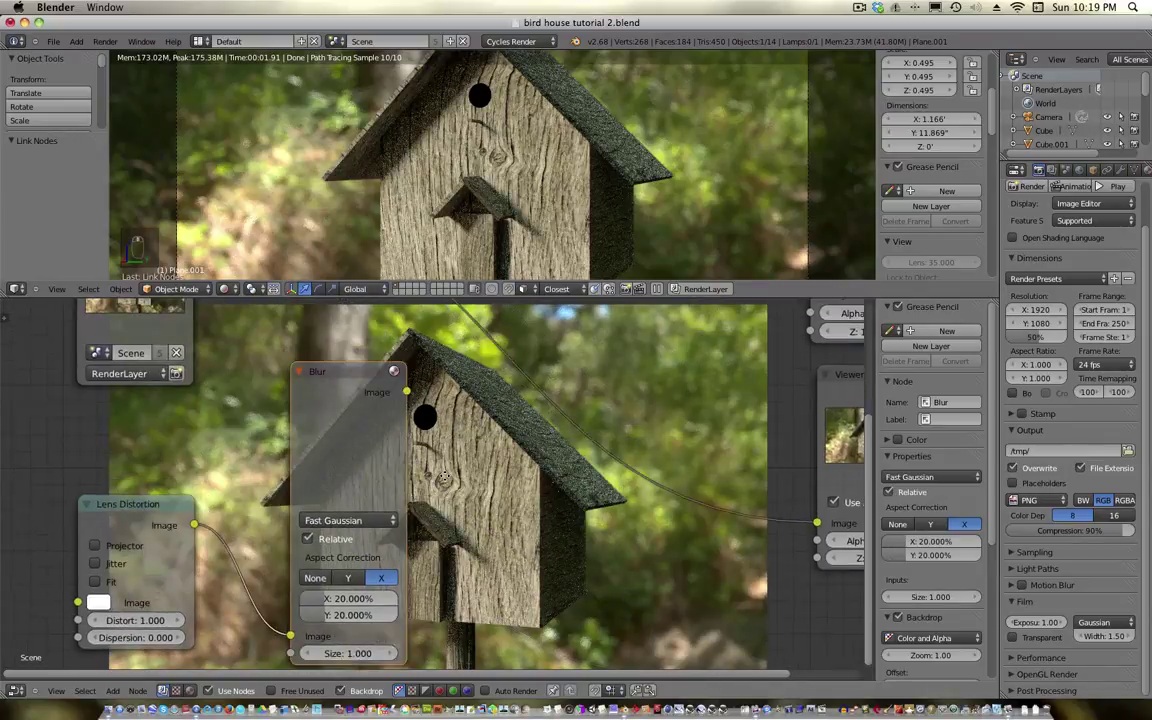
{"action": "middle_click_drag", "start_coordinate": [443, 478], "coordinate": [413, 499]}
{"action": "left_click_drag", "start_coordinate": [328, 400], "coordinate": [312, 438]}
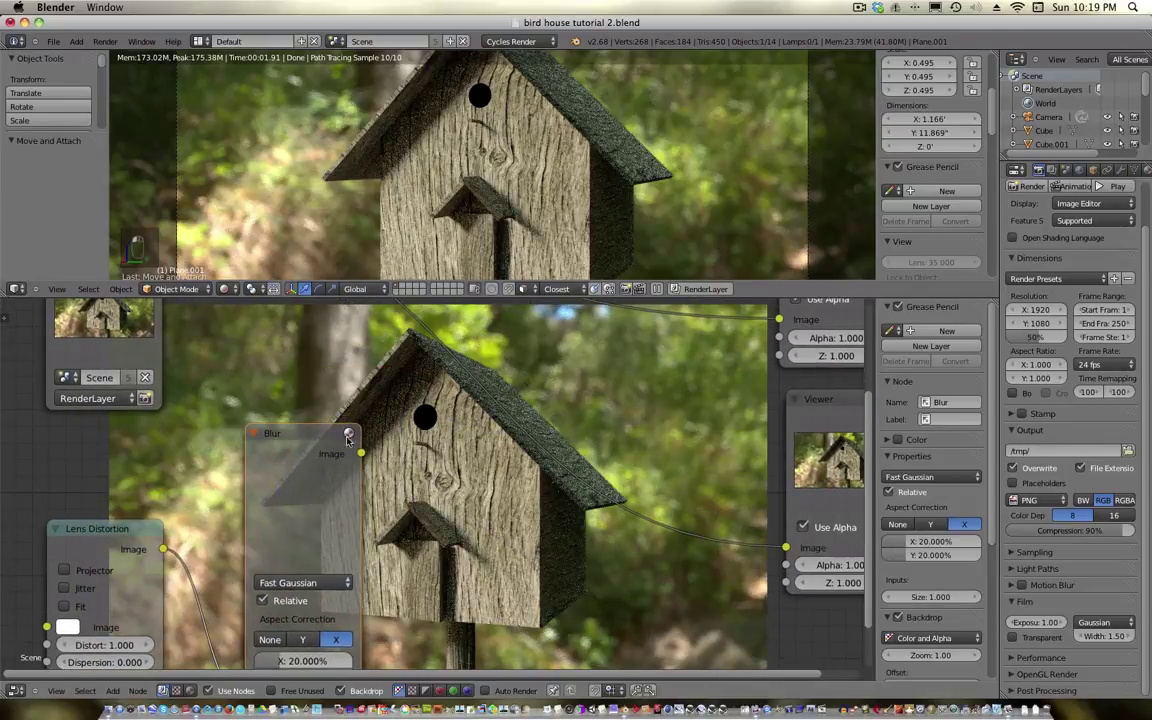
{"action": "scroll", "coordinate": [422, 445], "scroll_direction": "down", "scroll_amount": 2}
{"action": "key", "text": "shift+a"}
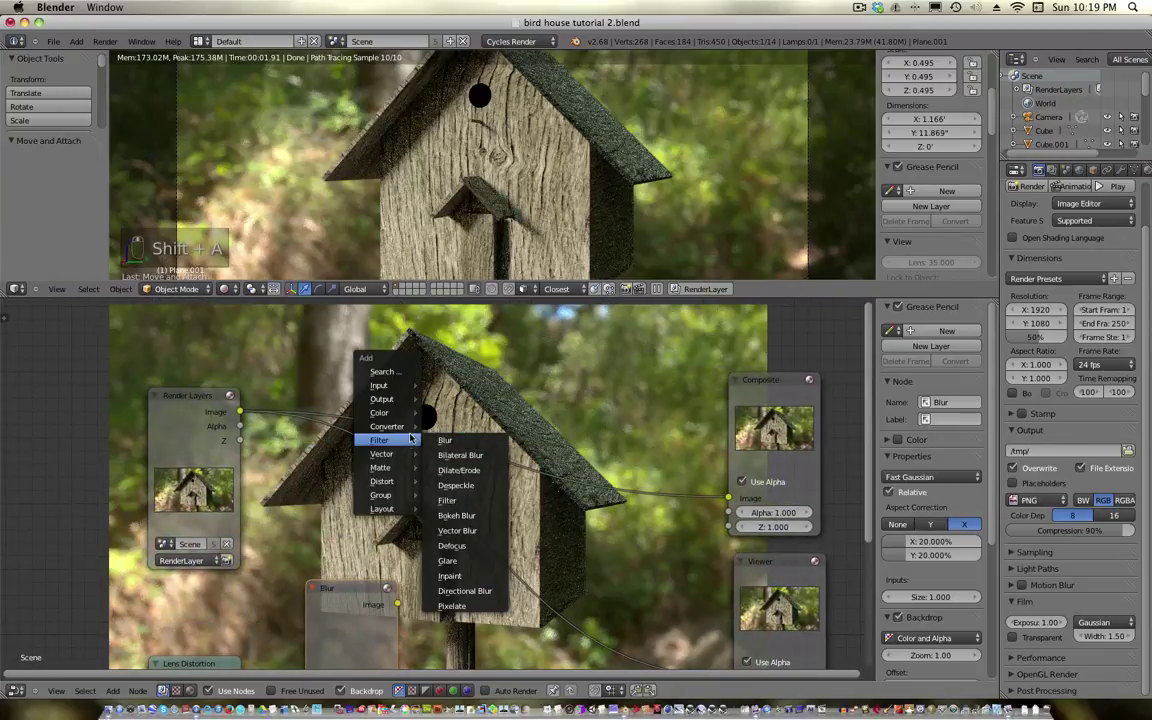
{"action": "mouse_move", "coordinate": [406, 445]}
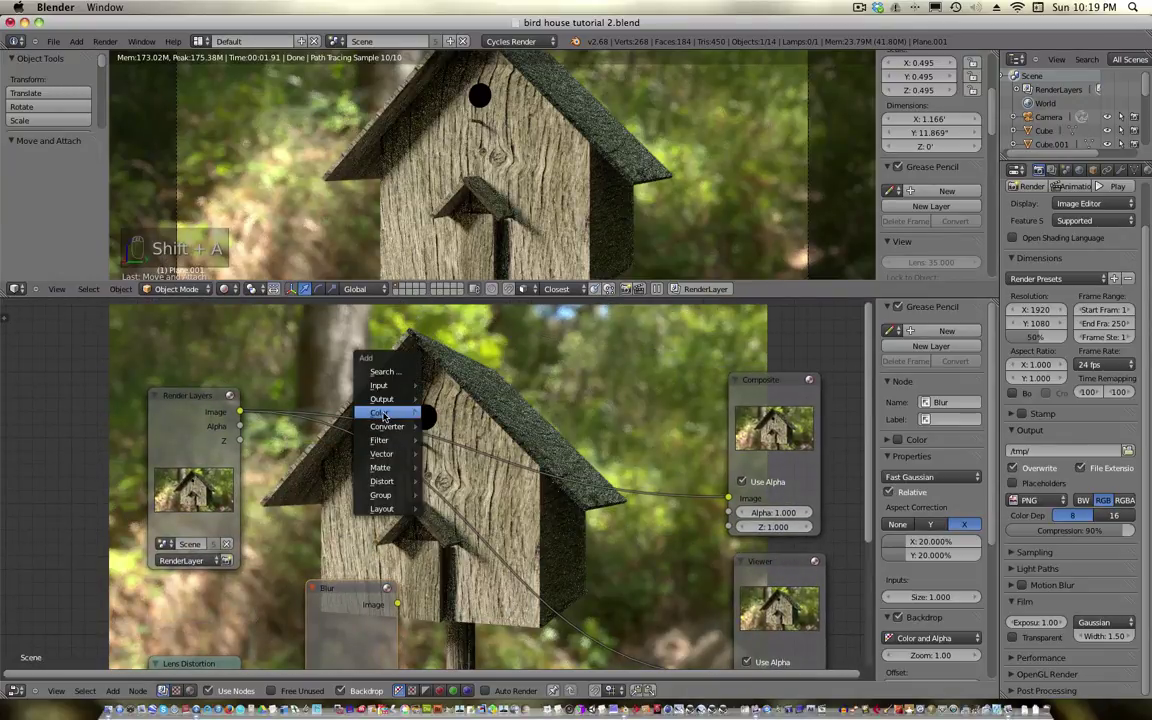
{"action": "mouse_move", "coordinate": [410, 413]}
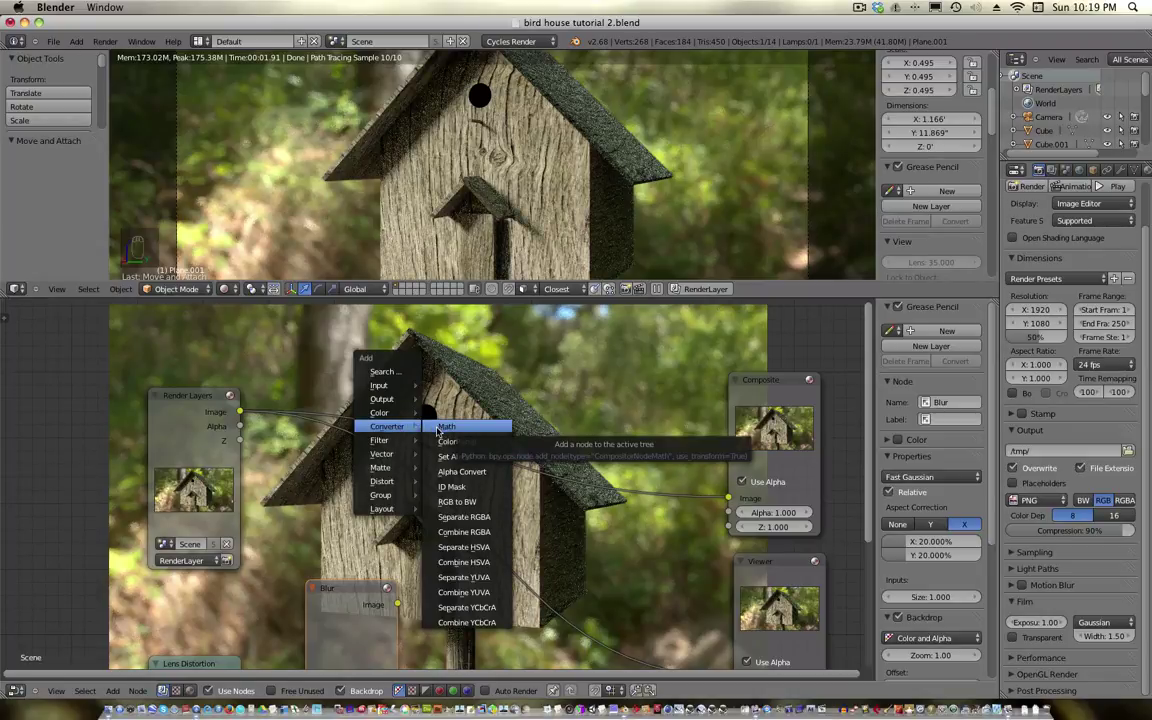
{"action": "left_click", "coordinate": [443, 413]}
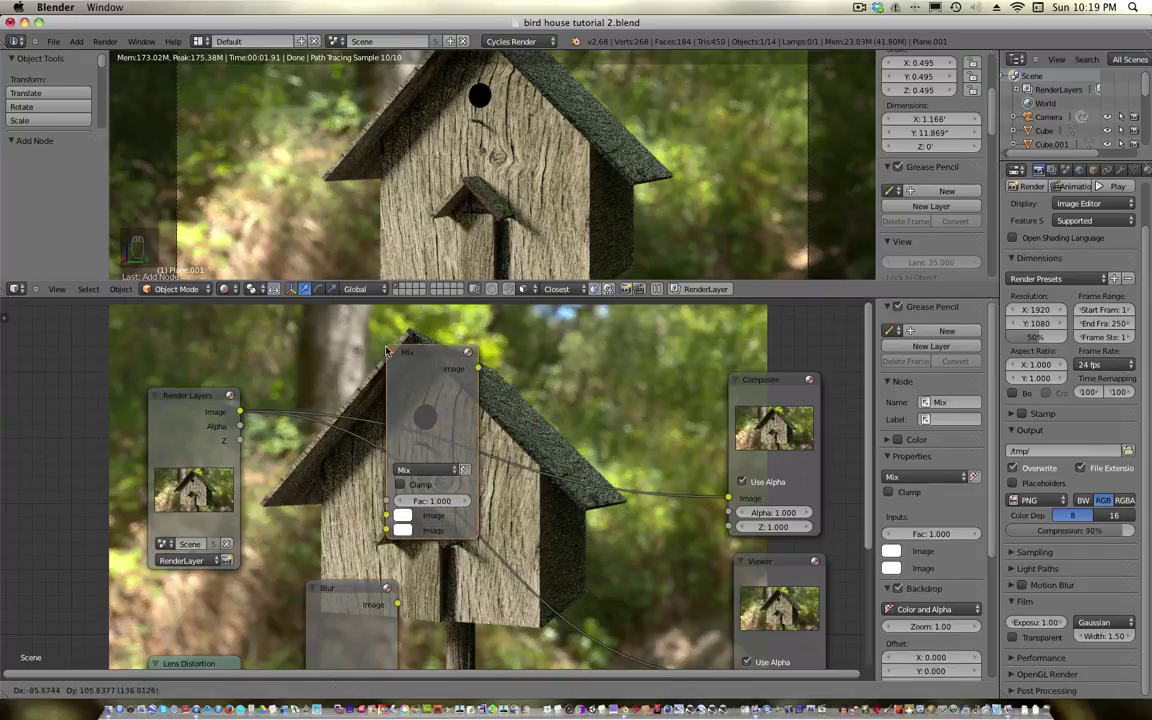
{"action": "left_click", "coordinate": [387, 352]}
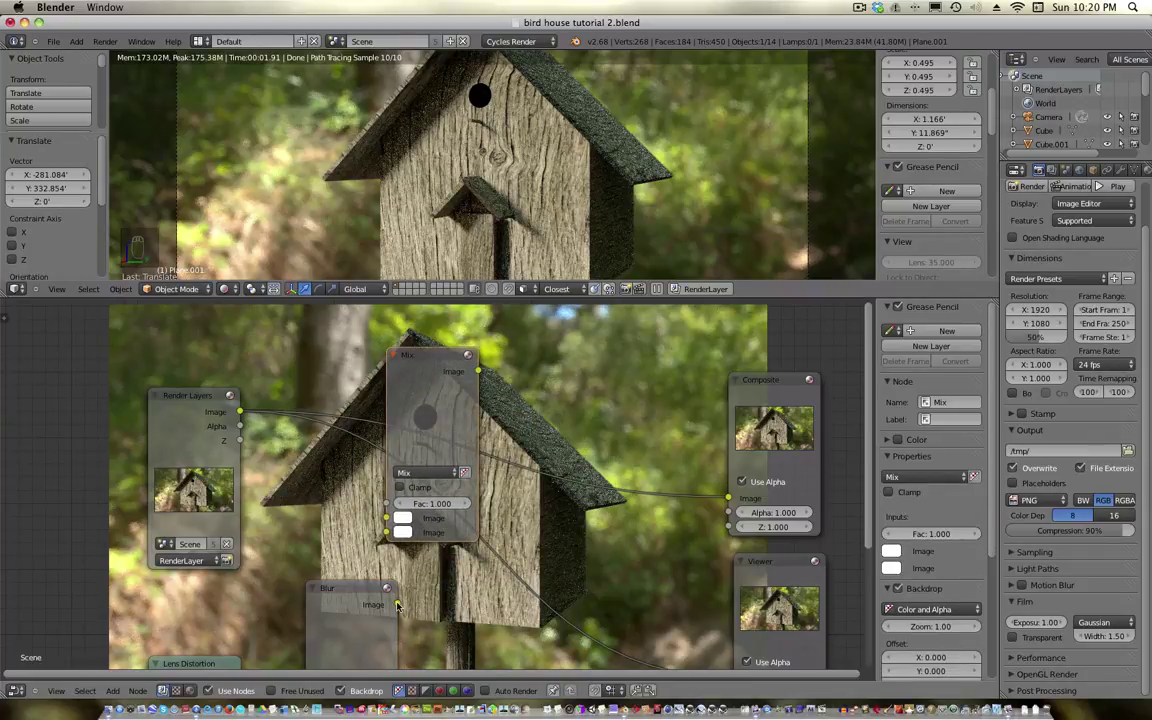
Link Render Layers and Blur to the Mix node's first and second Image inputs, and its output to both Viewer and Composite
{"action": "left_click_drag", "start_coordinate": [397, 607], "coordinate": [386, 532]}
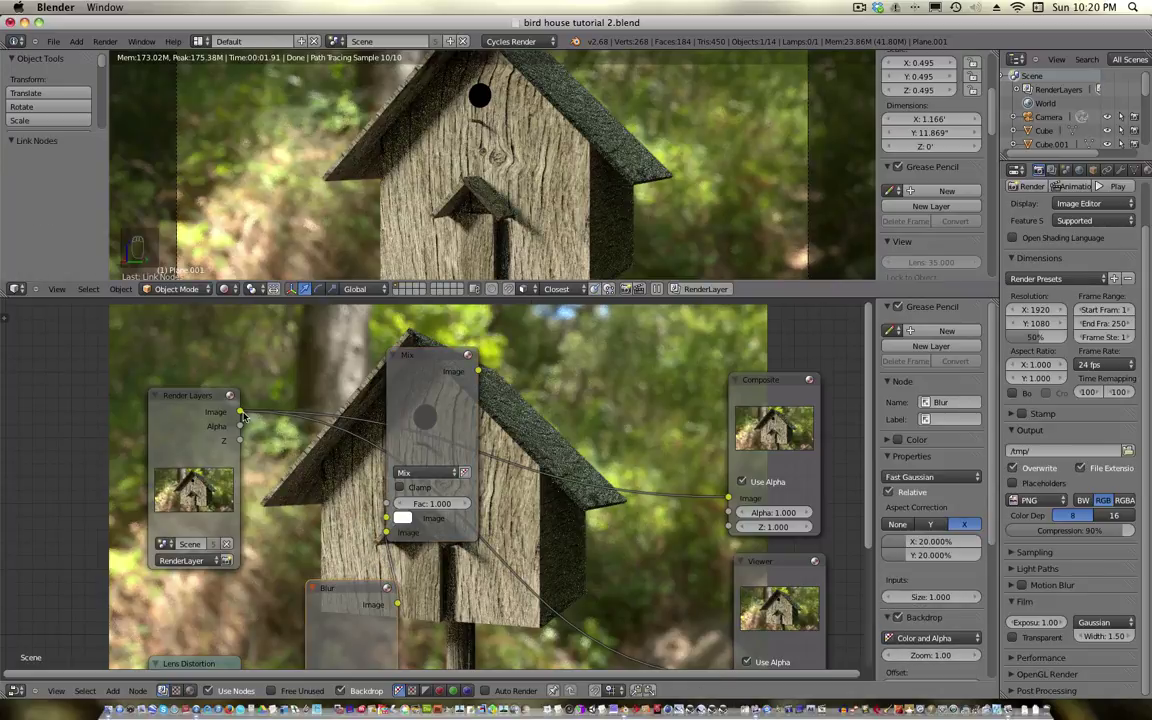
{"action": "left_click_drag", "start_coordinate": [242, 415], "coordinate": [386, 518]}
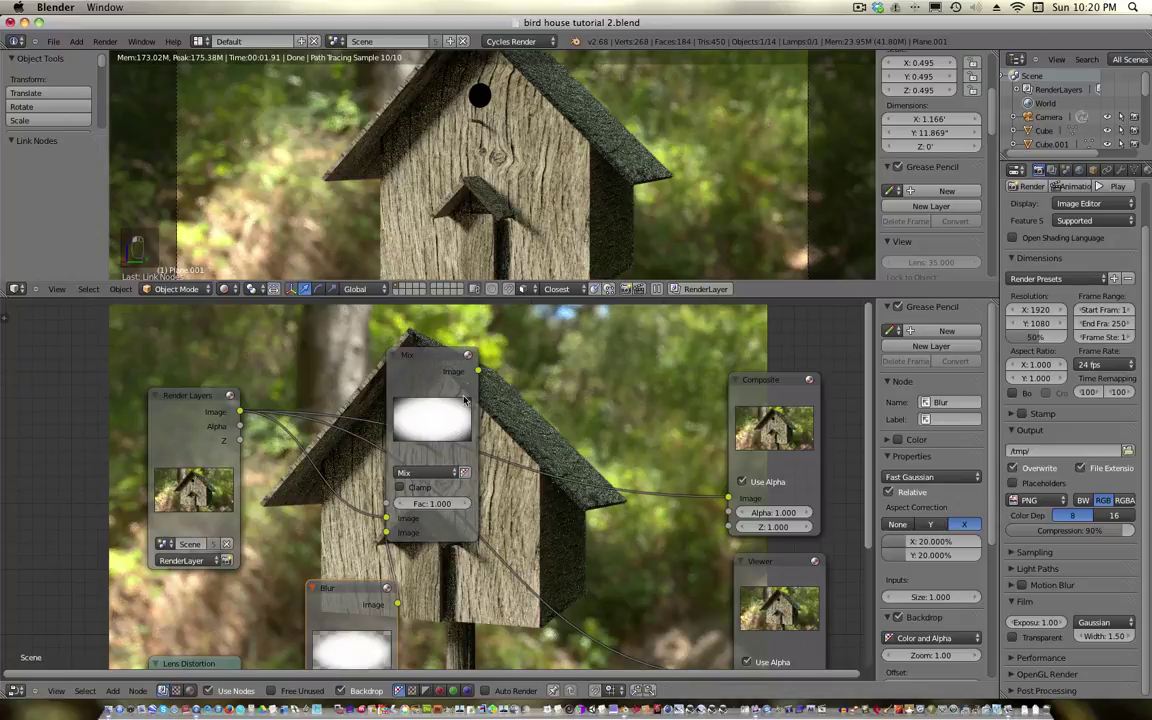
{"action": "middle_click_drag", "start_coordinate": [583, 491], "coordinate": [500, 413]}
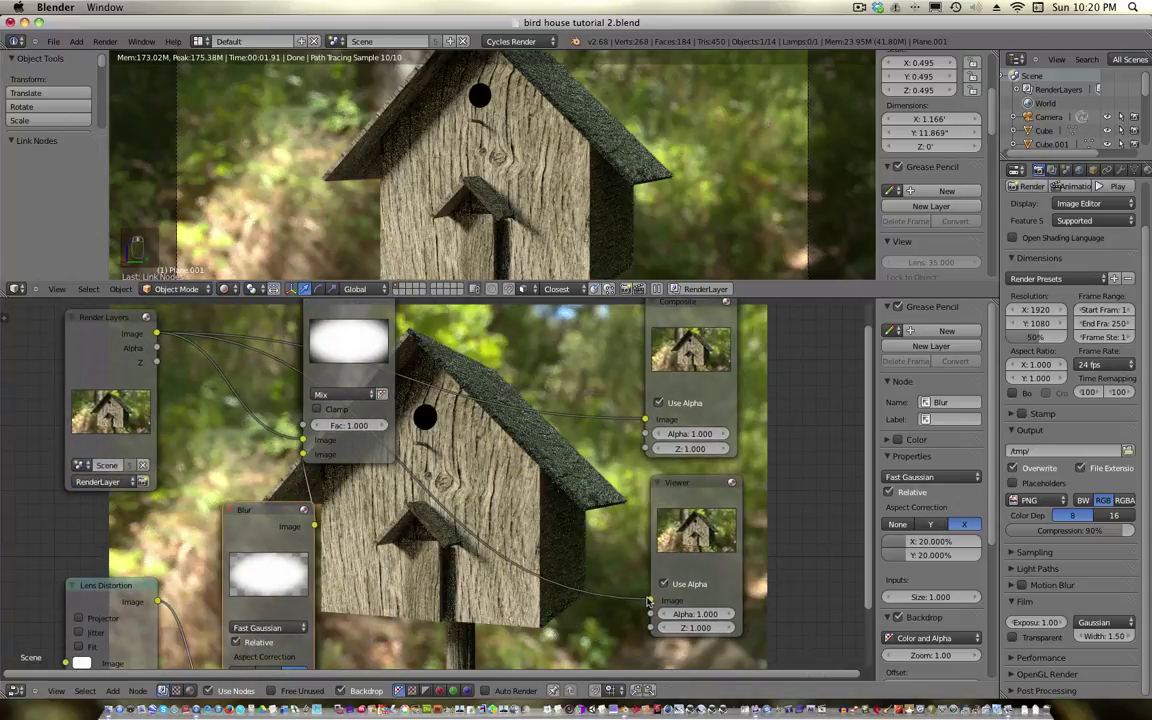
{"action": "left_click_drag", "start_coordinate": [649, 601], "coordinate": [473, 501]}
{"action": "middle_click_drag", "start_coordinate": [451, 381], "coordinate": [419, 411]}
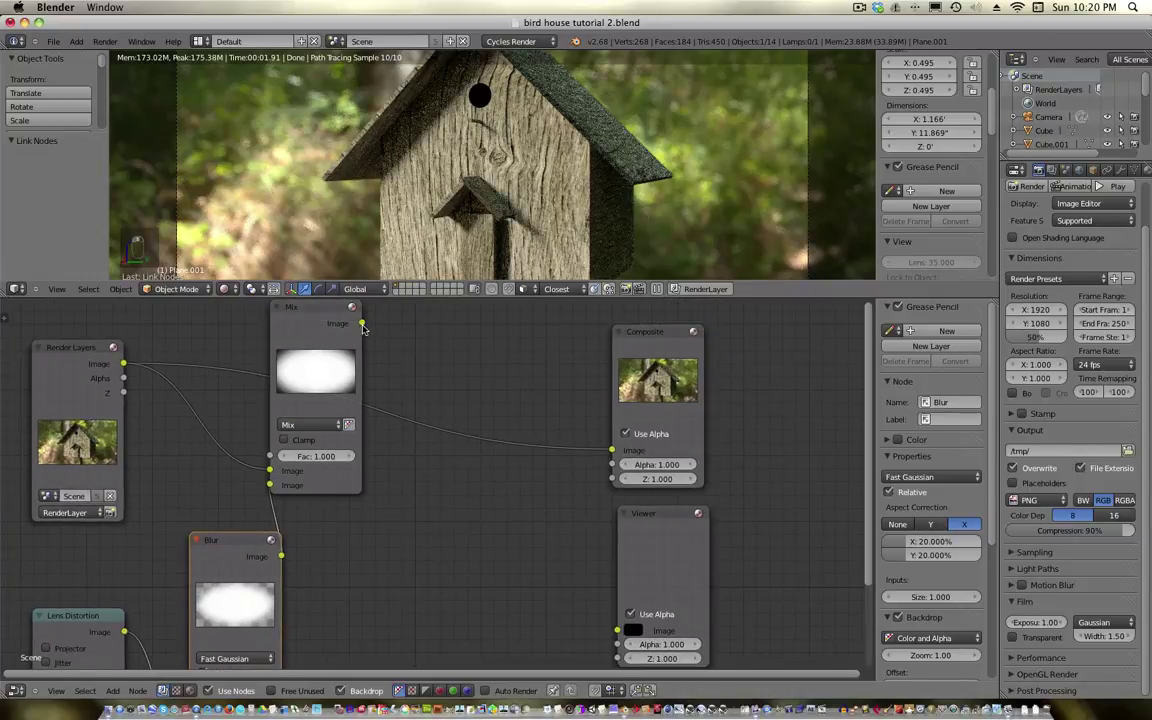
{"action": "left_click_drag", "start_coordinate": [362, 325], "coordinate": [615, 630]}
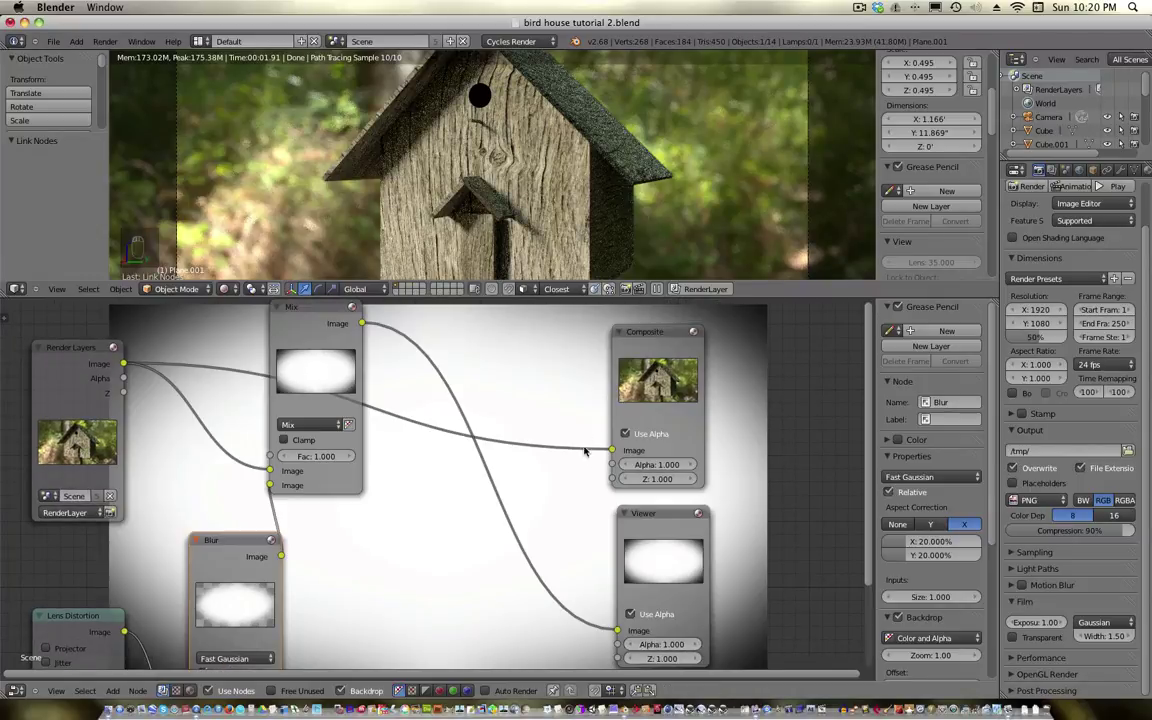
{"action": "mouse_move", "coordinate": [612, 453]}
{"action": "left_mouse_down"}
{"action": "mouse_move", "coordinate": [257, 386]}
{"action": "mouse_move", "coordinate": [352, 335]}
{"action": "mouse_move", "coordinate": [430, 339]}
{"action": "mouse_move", "coordinate": [612, 450]}
{"action": "left_mouse_up"}
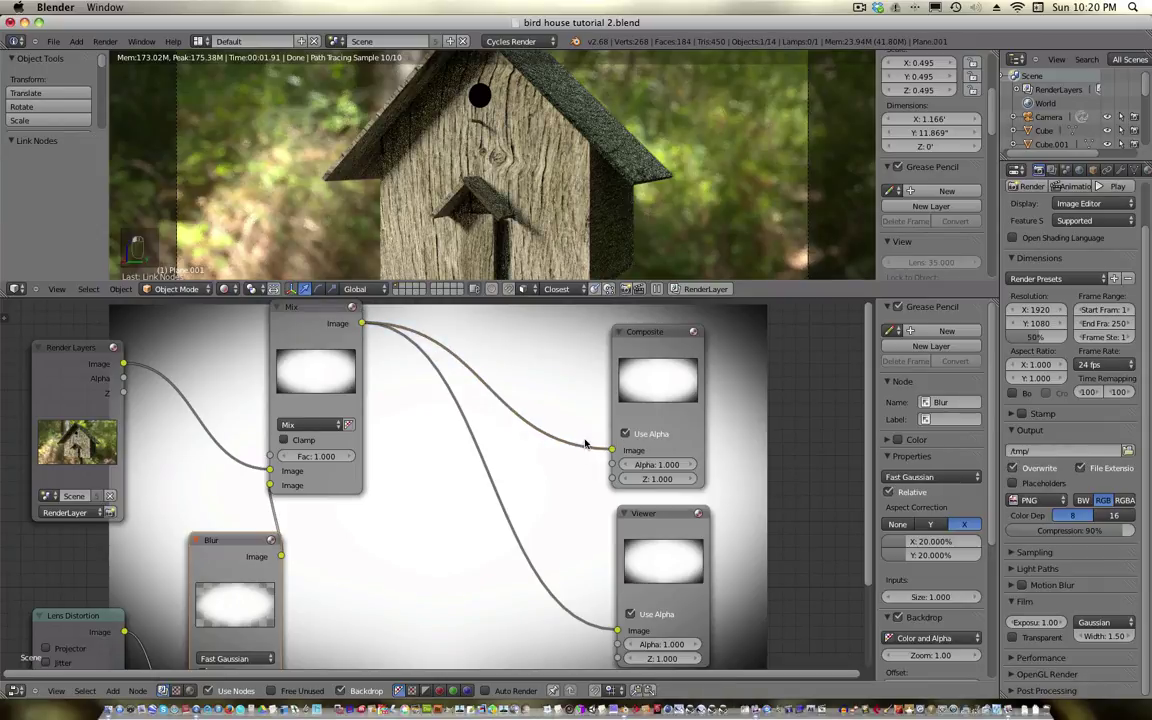
Set the Mix node's blend mode to Multiply and its Fac to 0.5
{"action": "scroll", "coordinate": [490, 467], "scroll_direction": "down", "scroll_amount": 2}
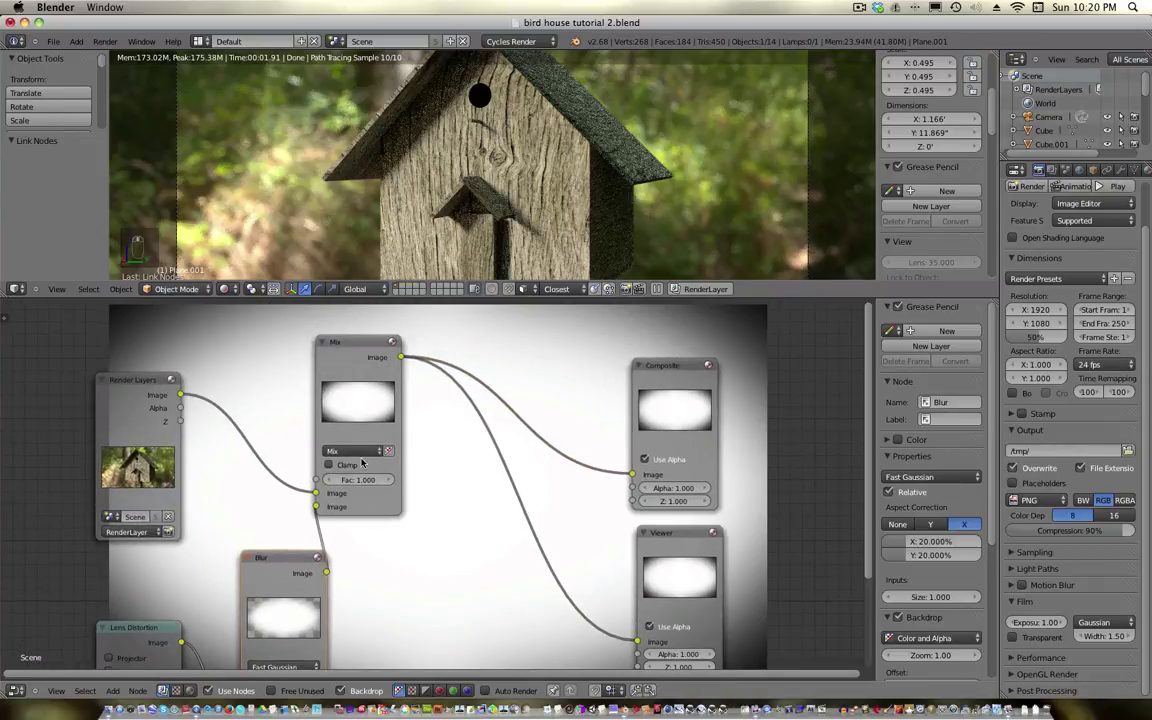
{"action": "left_click", "coordinate": [358, 451]}
{"action": "left_click", "coordinate": [320, 372]}
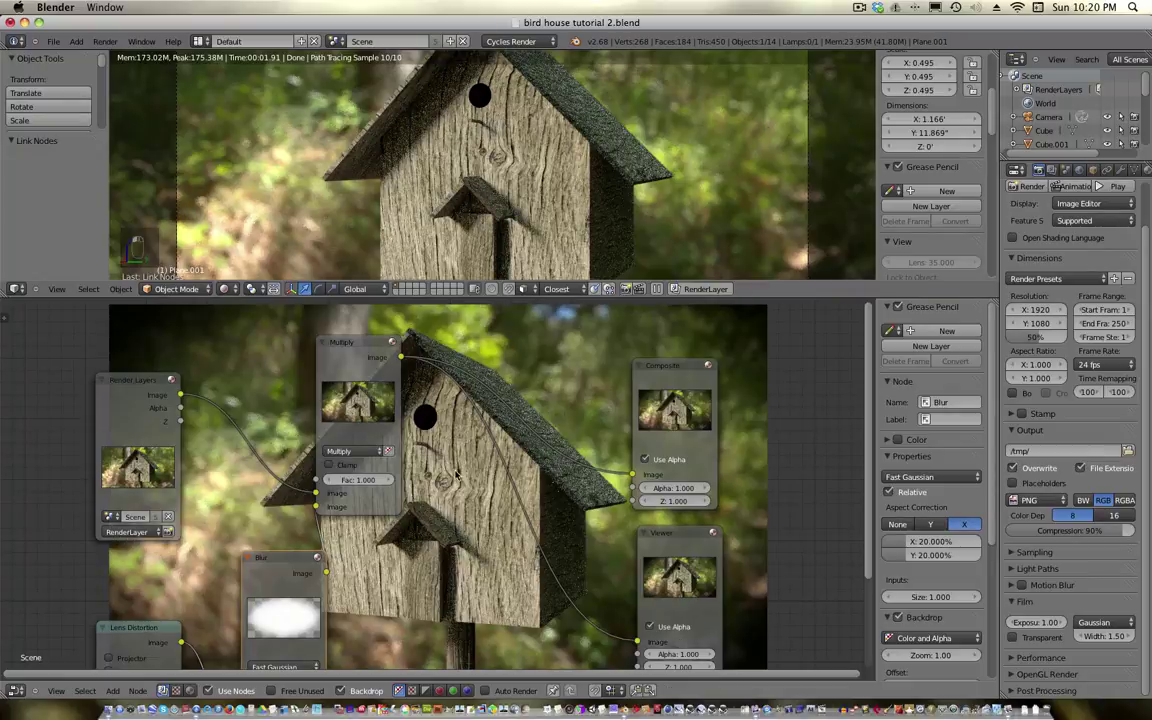
{"action": "scroll", "coordinate": [545, 415], "scroll_direction": "down", "scroll_amount": 2}
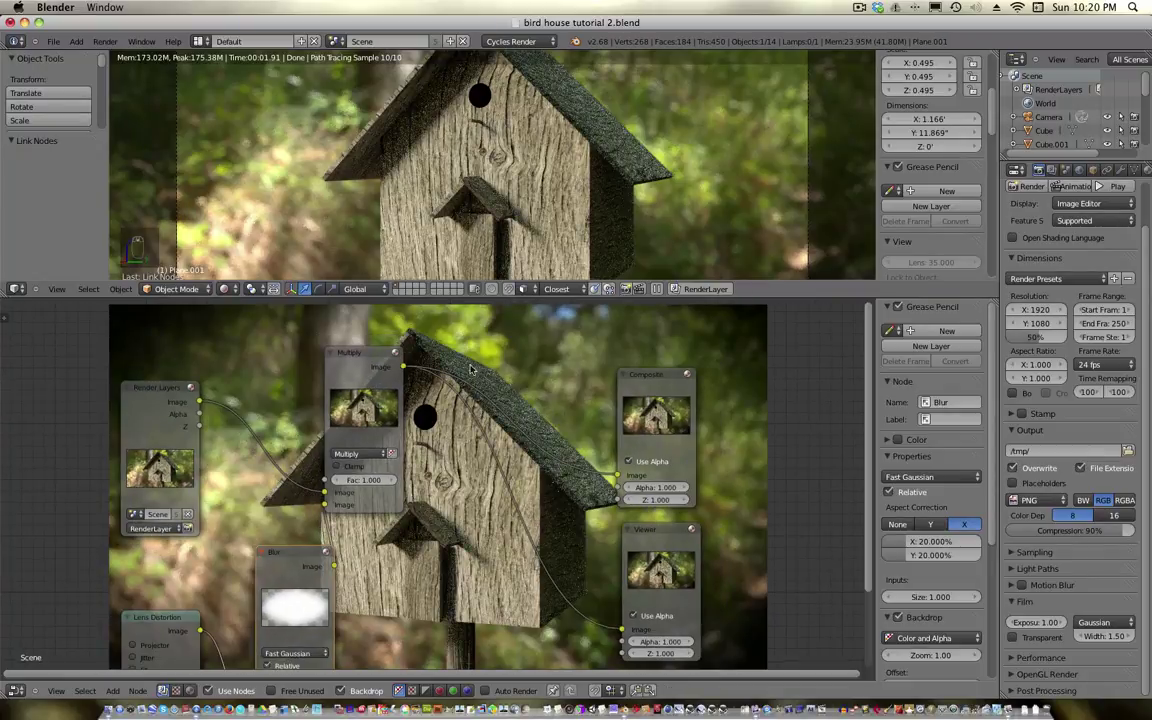
{"action": "key", "text": "s"}
{"action": "key", "text": "s"}
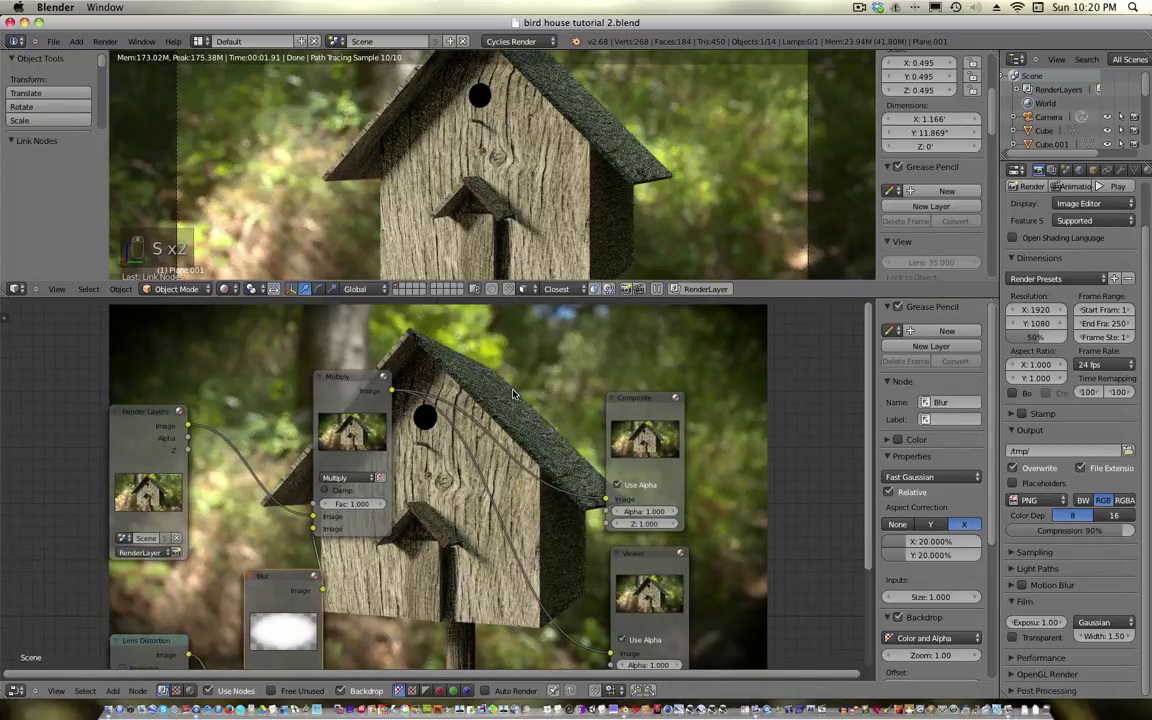
{"action": "mouse_move", "coordinate": [322, 508]}
{"action": "left_mouse_down"}
{"action": "mouse_move", "coordinate": [300, 508]}
{"action": "mouse_move", "coordinate": [322, 508]}
{"action": "mouse_move", "coordinate": [312, 508]}
{"action": "left_mouse_up"}
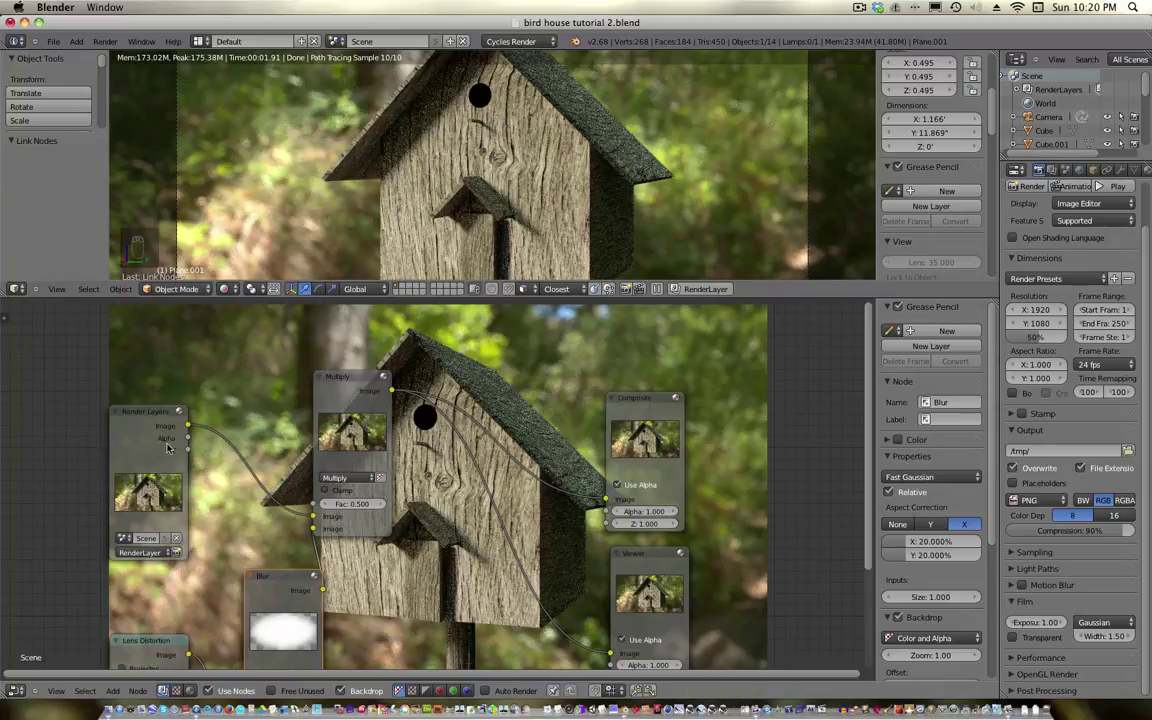
Compare the unprocessed render by linking Render Layers directly to the Viewer, cut that link and reconnect the Multiply output to the Viewer
{"action": "left_click_drag", "start_coordinate": [186, 427], "coordinate": [609, 653]}
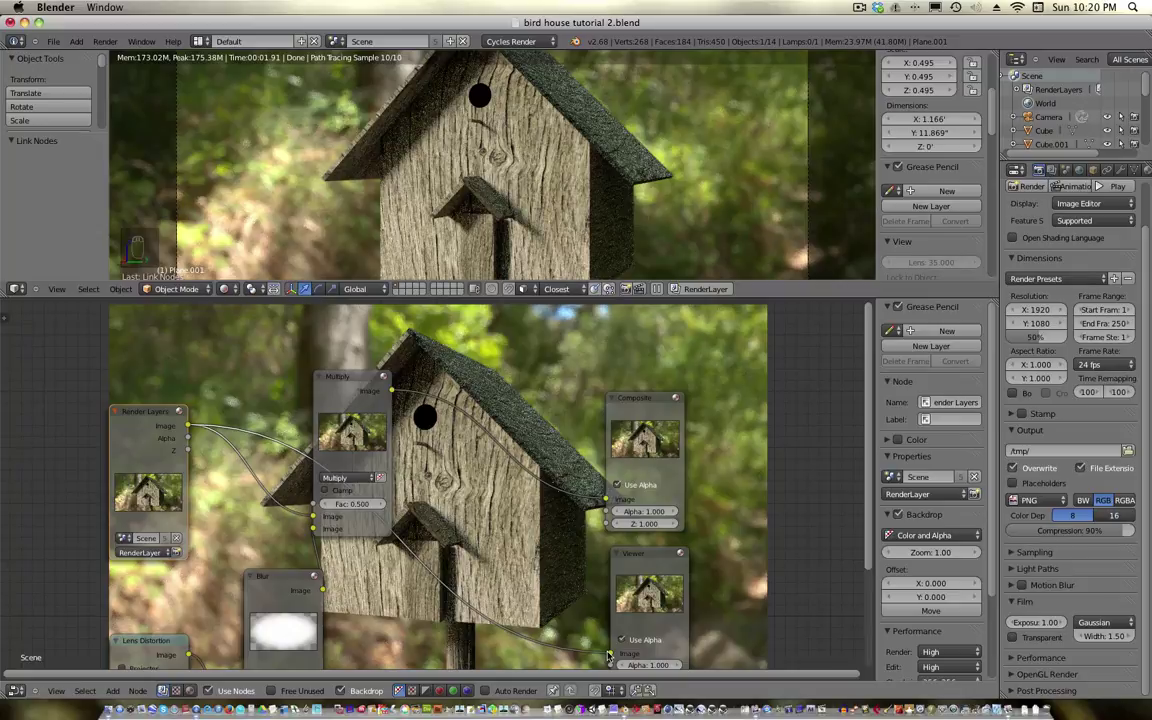
{"action": "right_click_drag", "start_coordinate": [548, 590], "coordinate": [407, 480], "text": "ctrl"}
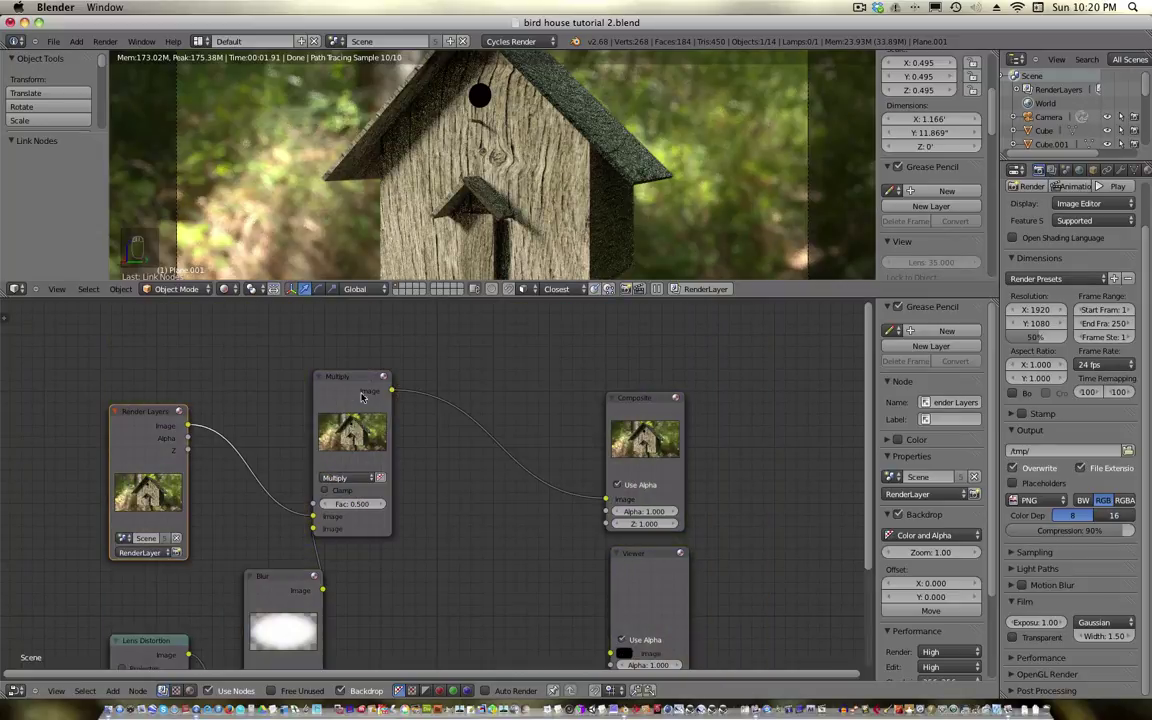
{"action": "left_click_drag", "start_coordinate": [390, 392], "coordinate": [610, 653]}
Compare the vignette strength by setting the Multiply node's Fac to 1 and returning it to 0.5
{"action": "scroll", "coordinate": [520, 478], "scroll_direction": "up", "scroll_amount": 3}
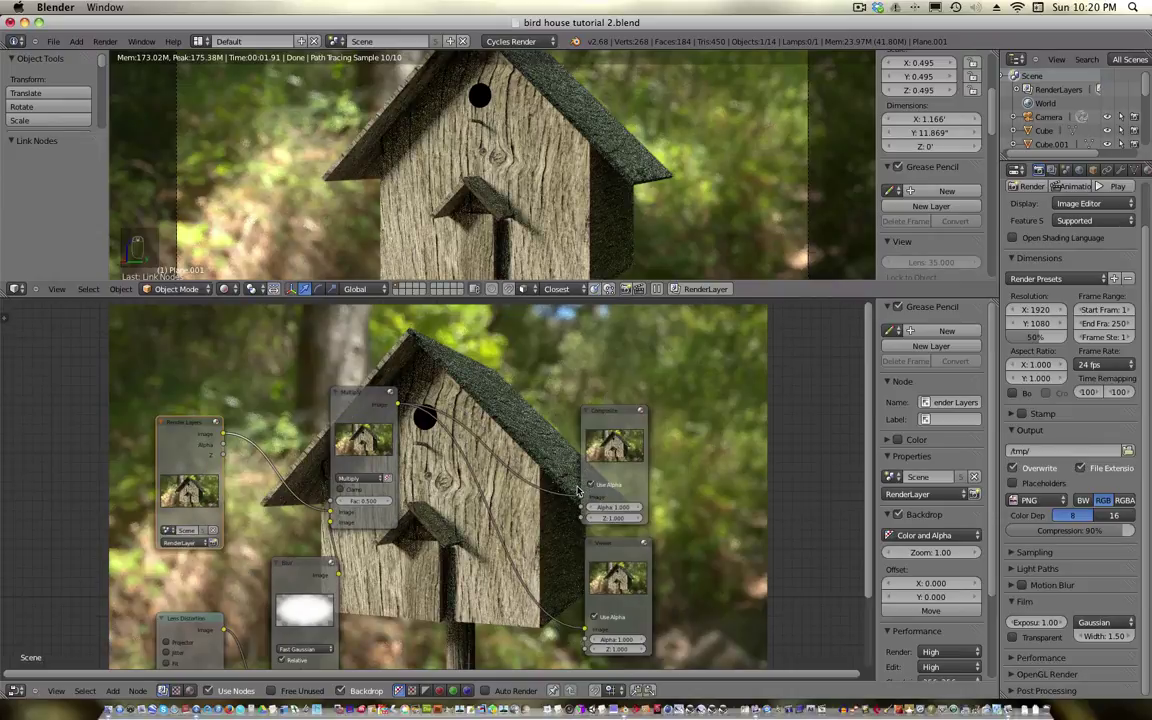
{"action": "left_click", "coordinate": [336, 508]}
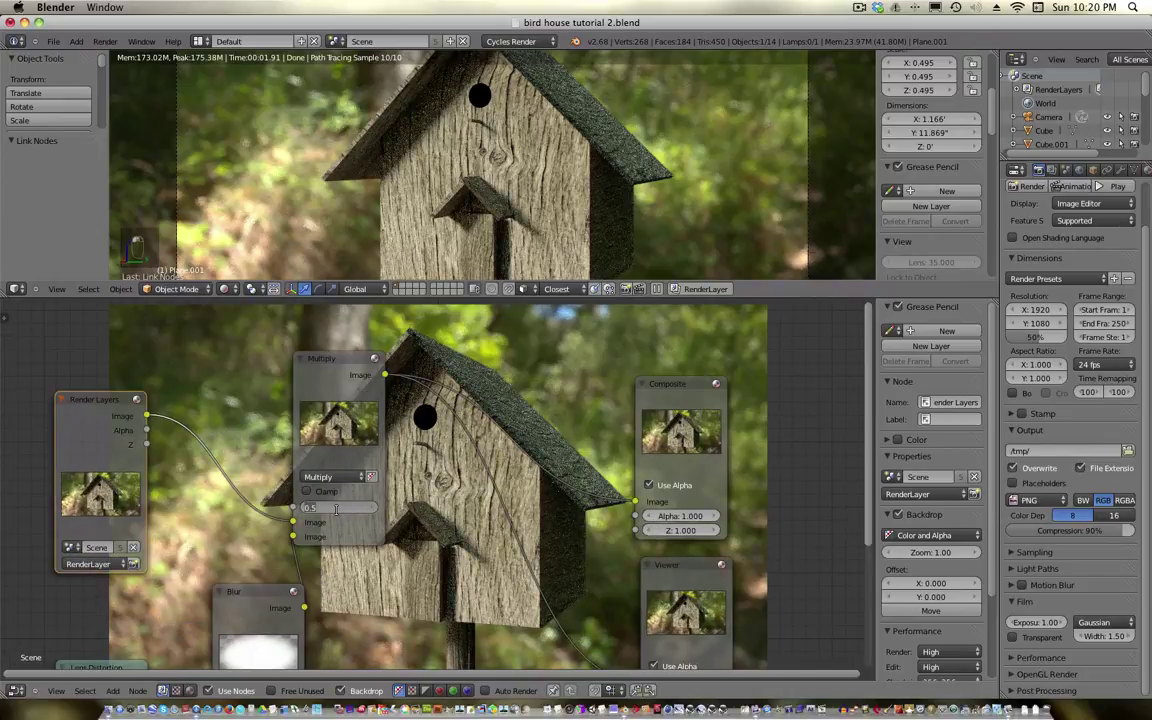
{"action": "type", "text": "1"}
{"action": "key", "text": "Return"}
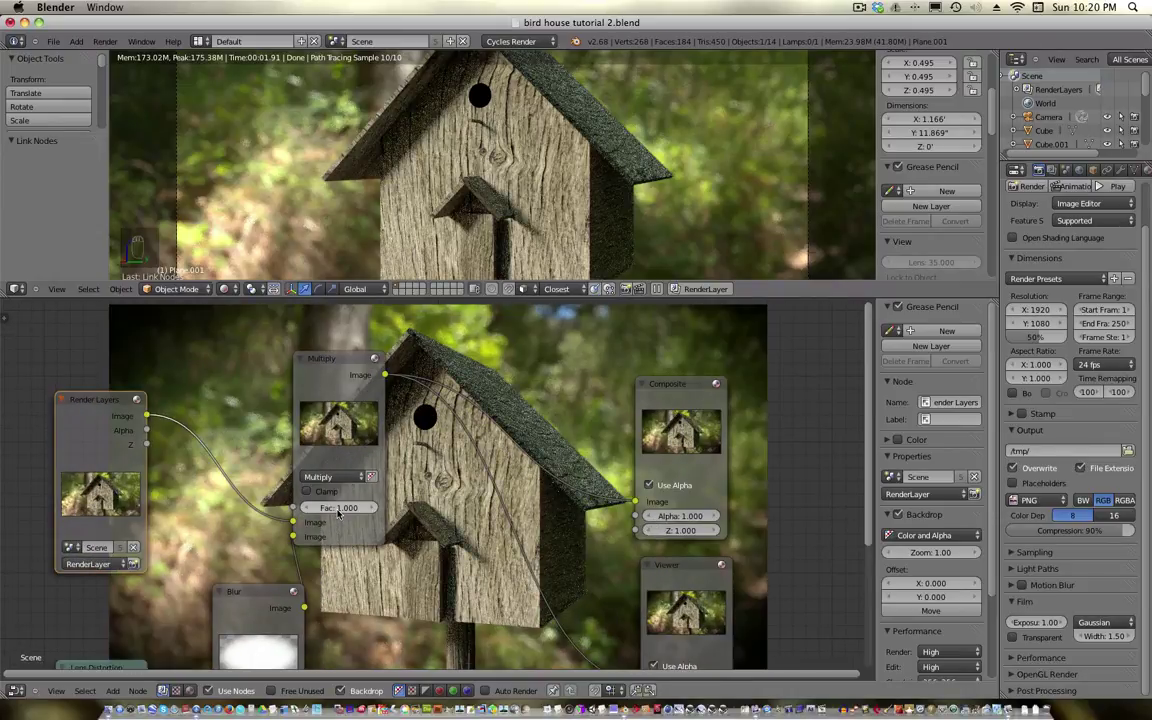
{"action": "left_click", "coordinate": [341, 509]}
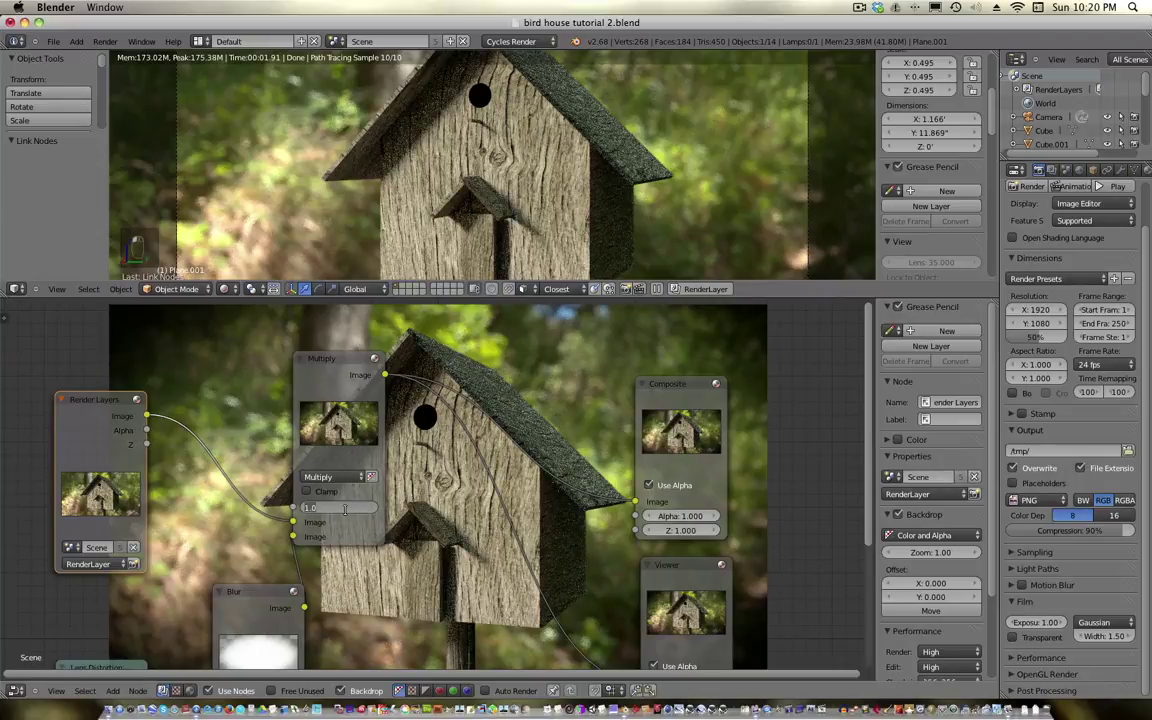
{"action": "type", "text": ".5"}
{"action": "key", "text": "Return"}
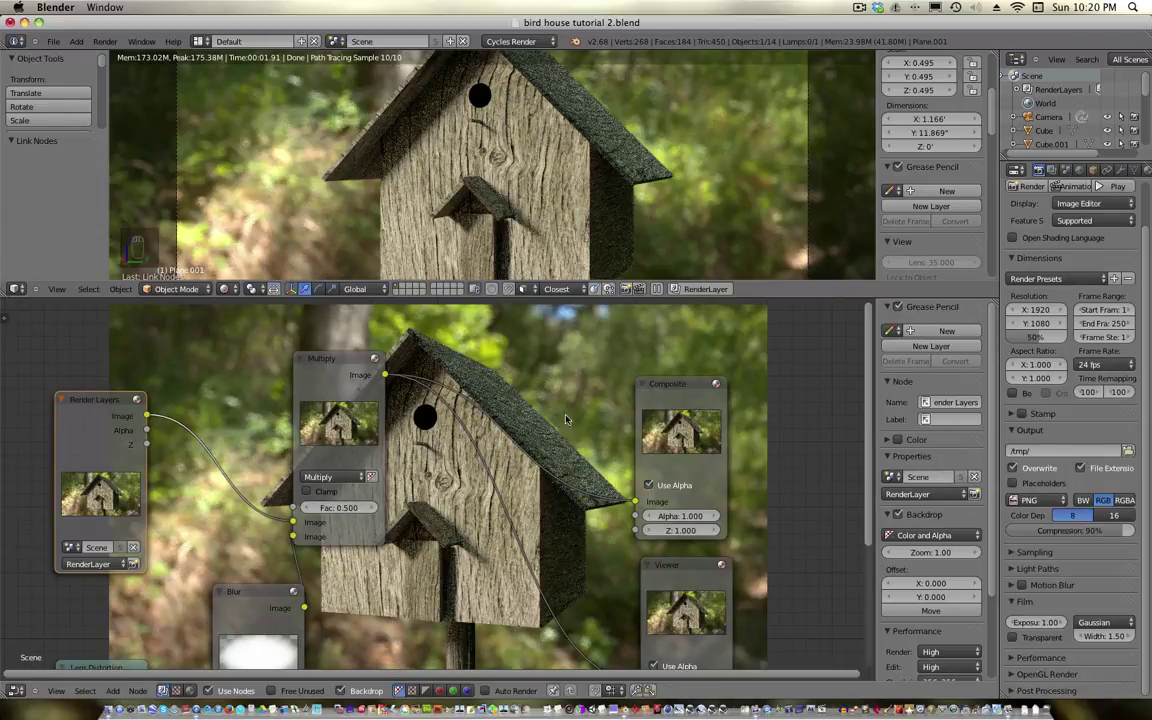
{"action": "scroll", "coordinate": [576, 438], "scroll_direction": "down", "scroll_amount": 4}
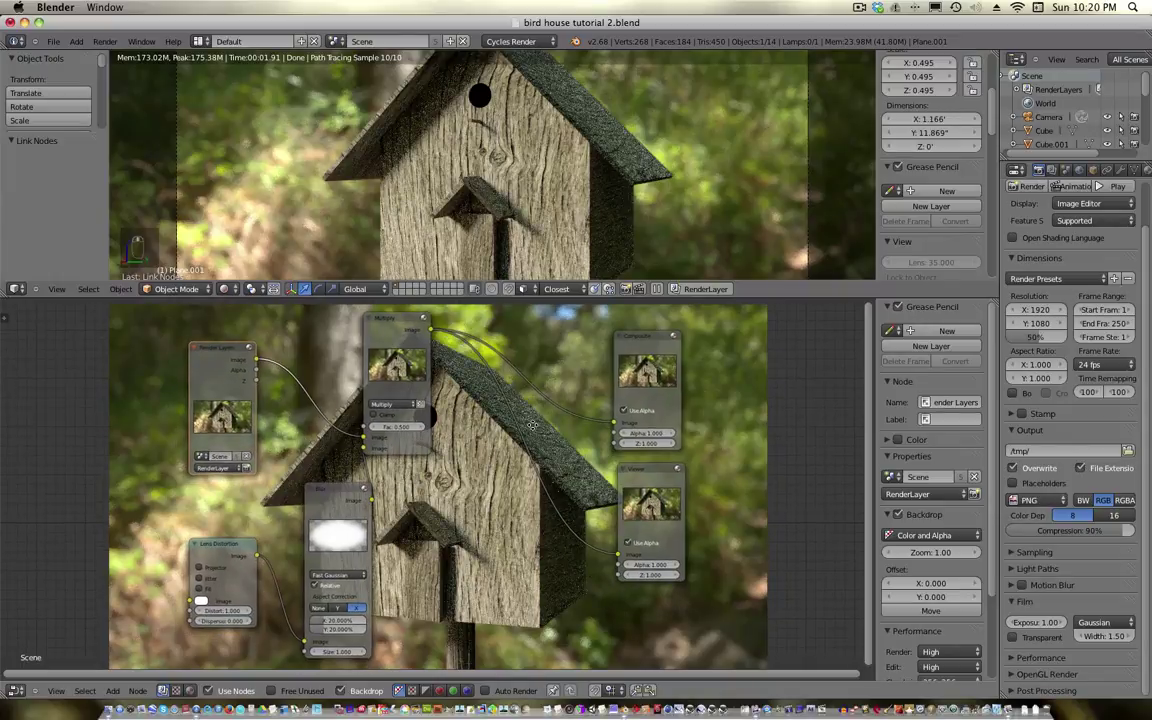
{"action": "scroll", "coordinate": [480, 388], "scroll_direction": "up", "scroll_amount": 1}
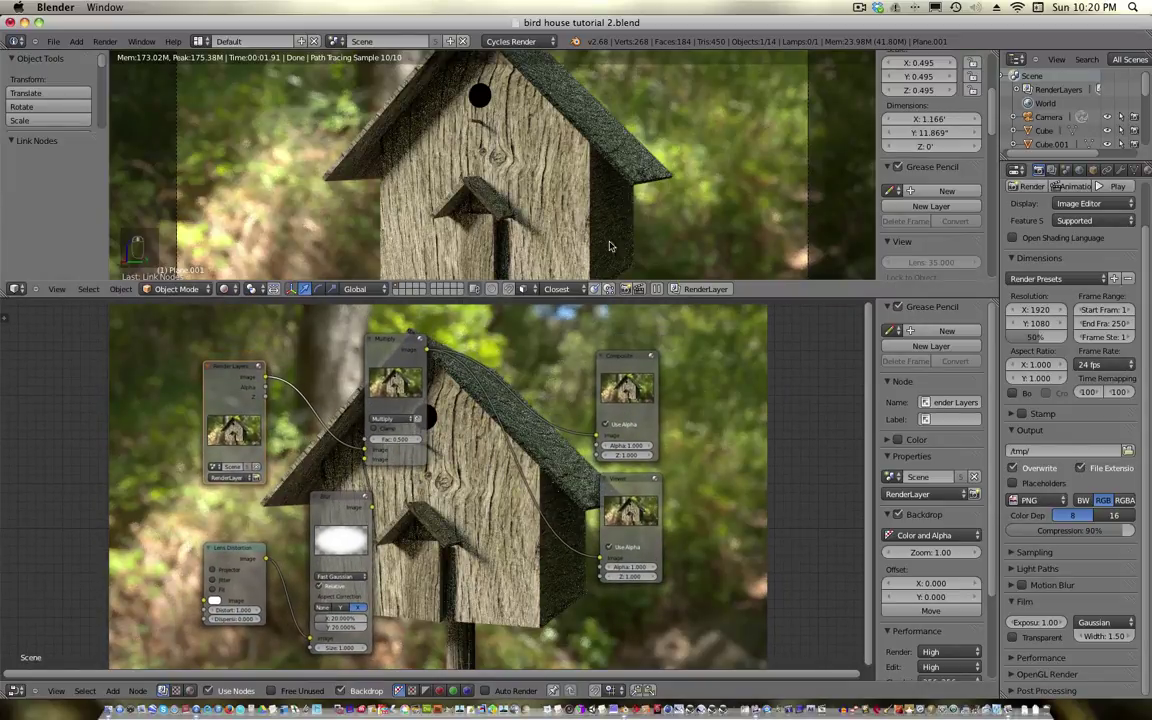
Set the render resolution percentage to 100% and the Cycles render samples to 500
{"action": "key", "text": "shift+space"}
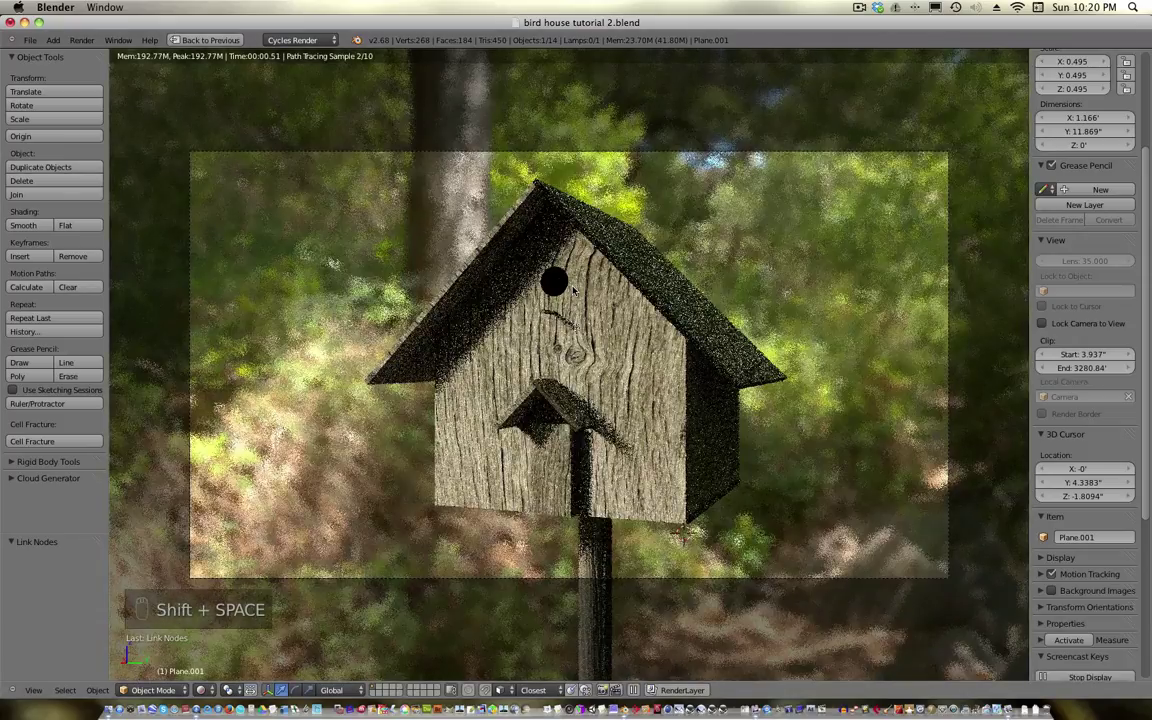
{"action": "key", "text": "shift+space"}
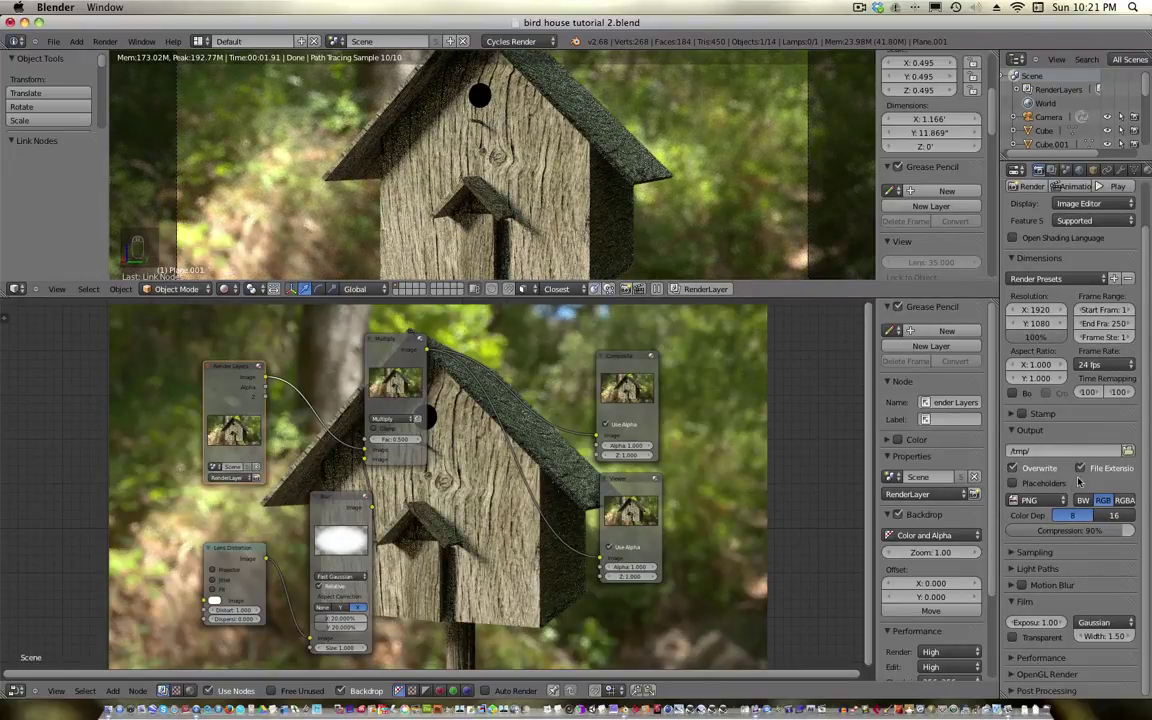
{"action": "left_click", "coordinate": [1035, 552]}
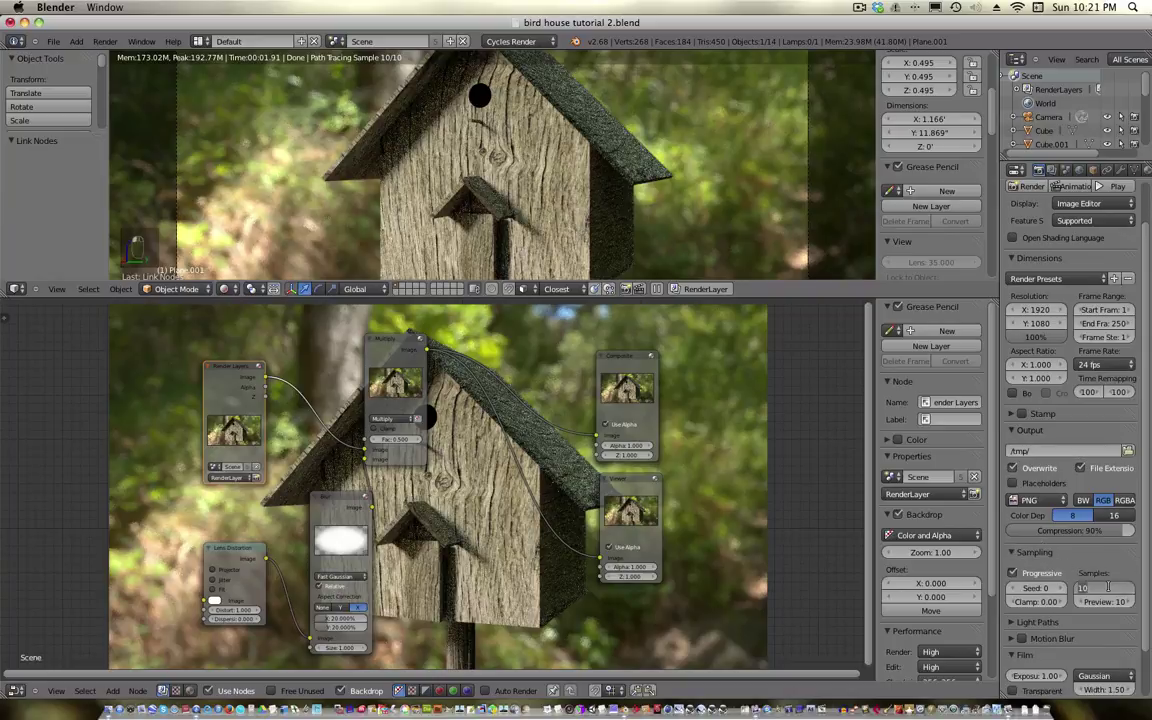
{"action": "type", "text": "500"}
{"action": "key", "text": "Return"}
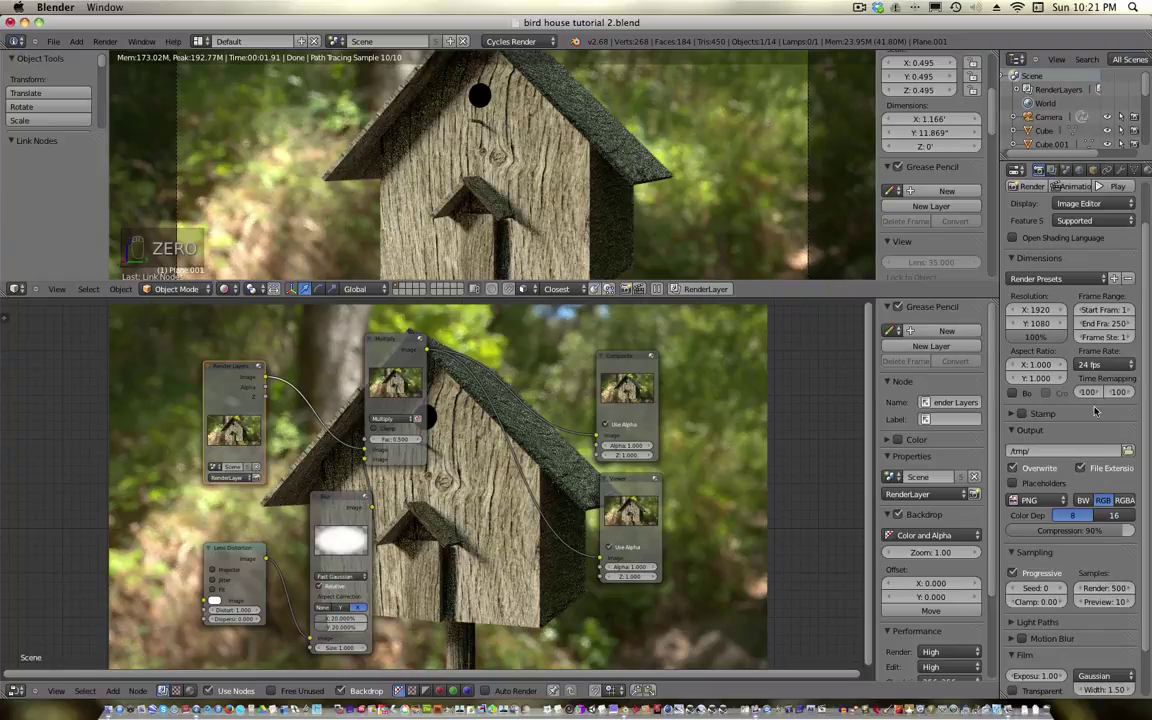
Maximize the 3D camera view and start the final still render of the birdhouse scene
{"action": "key", "text": "shift+space"}
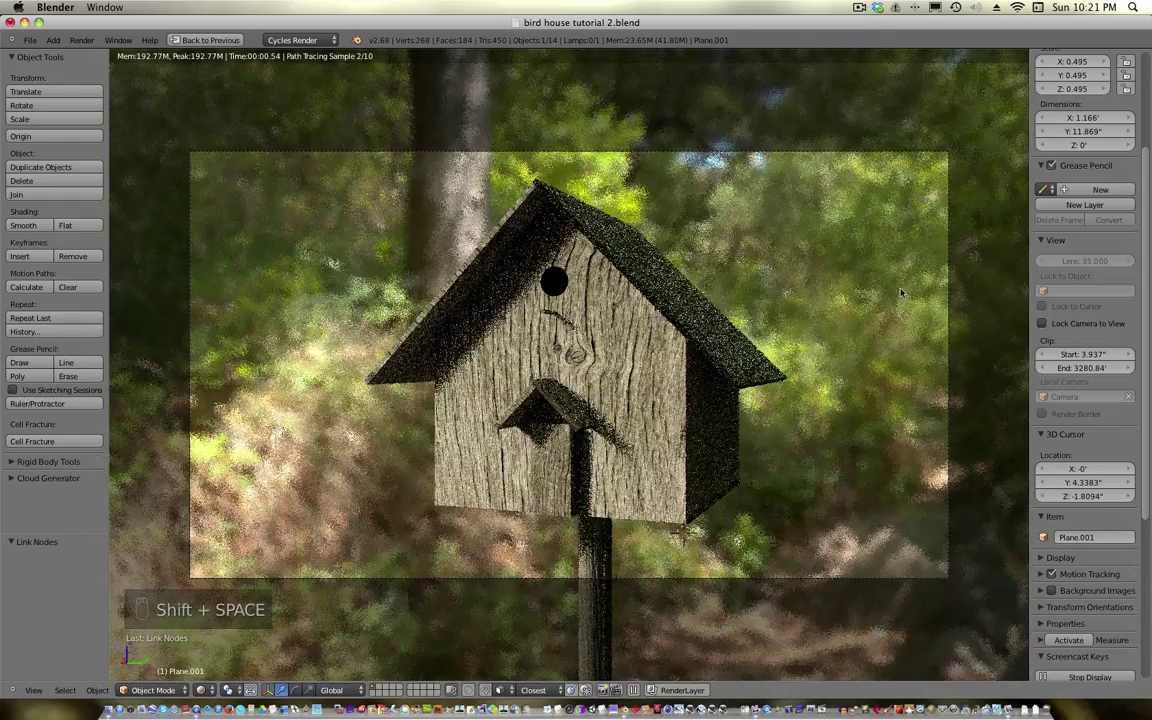
{"action": "key", "text": "s"}
{"action": "key", "text": "s"}
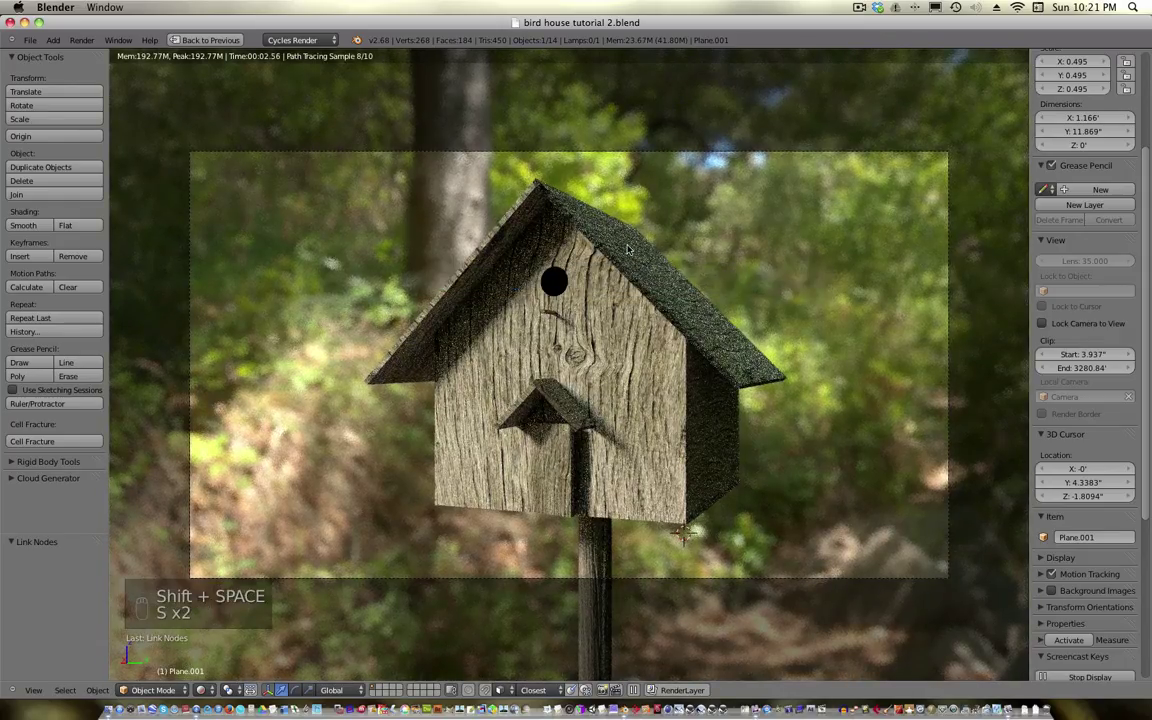
{"action": "key", "text": "F12"}
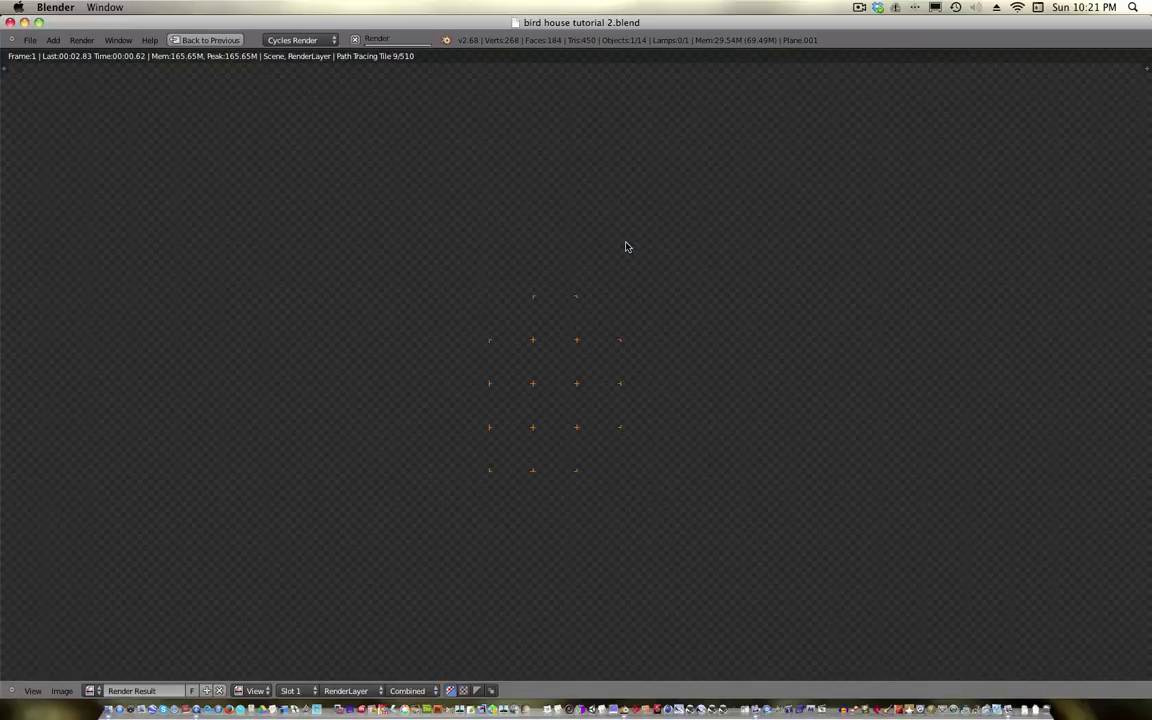